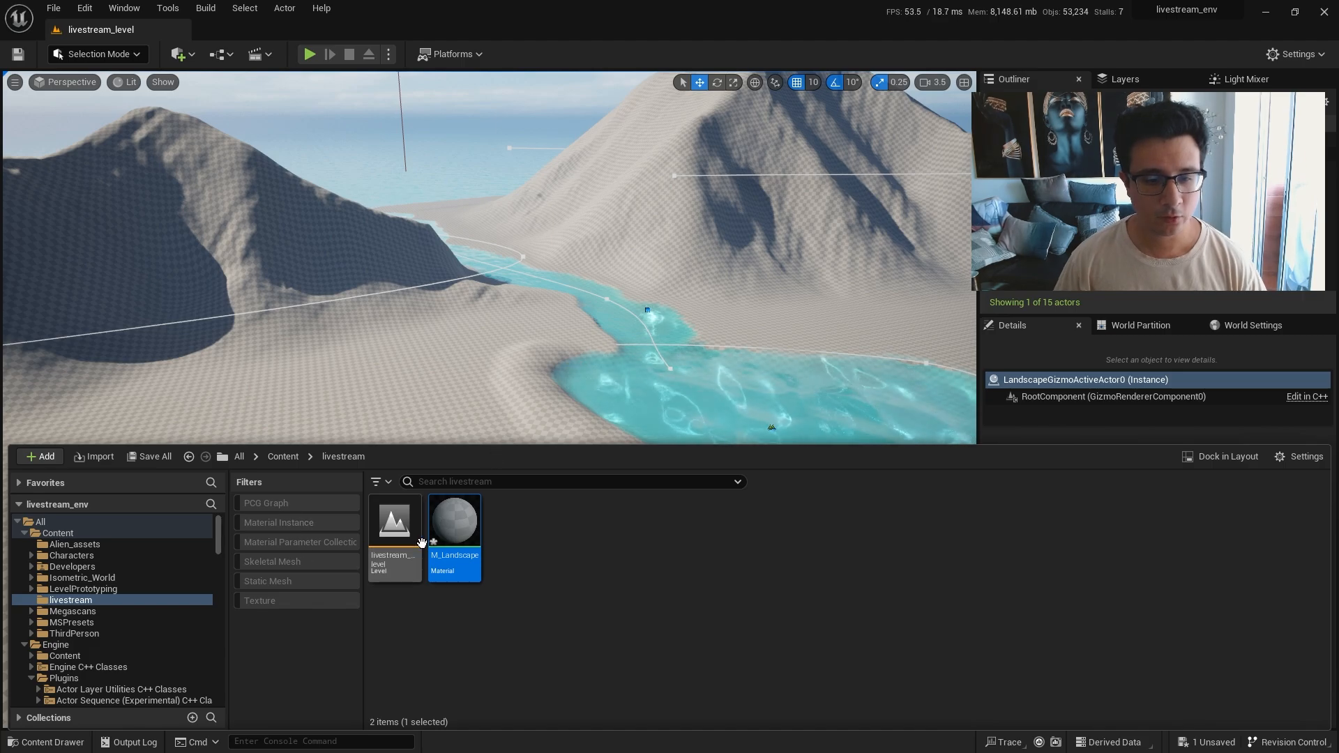
Open M_Landscape in the Material Editor and frame its output node in the graph.
double_click(455, 526)
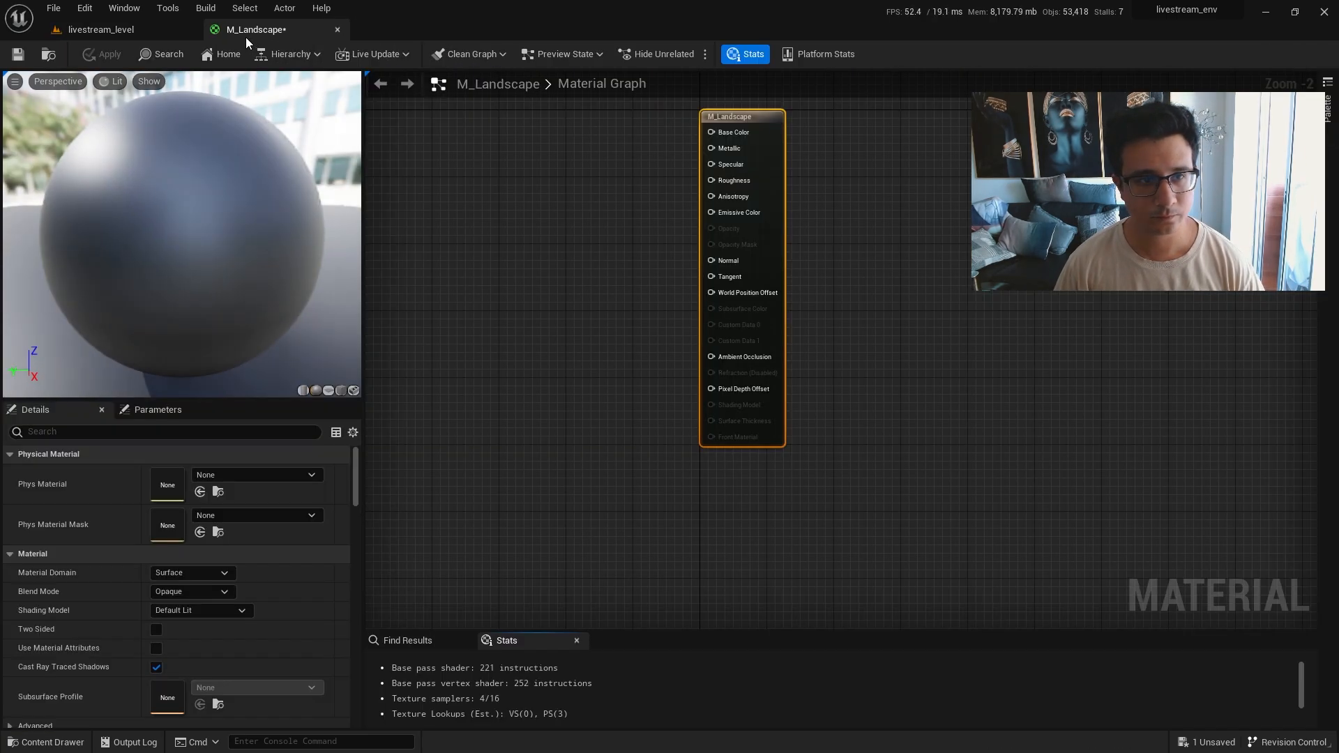
right_click_drag(649, 293, 748, 430)
scroll(752, 415, "up", 2)
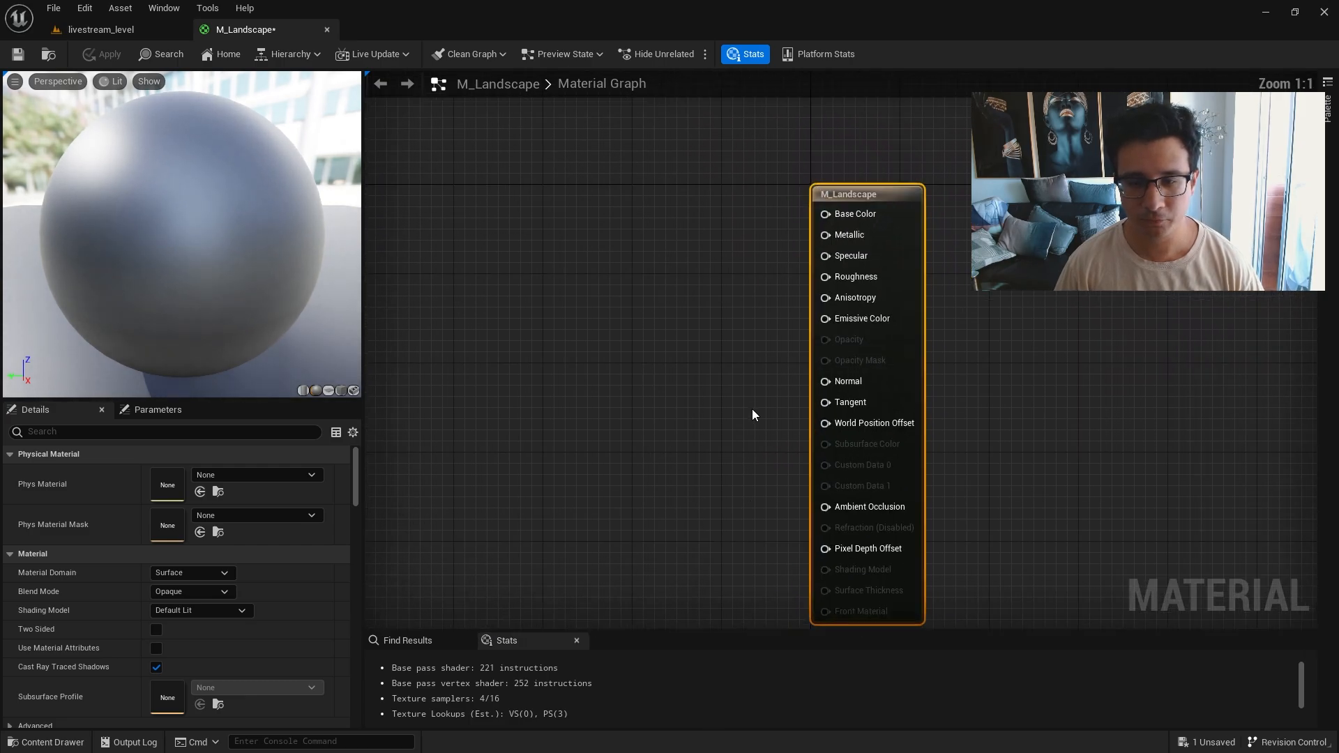
scroll(628, 503, "down", 1)
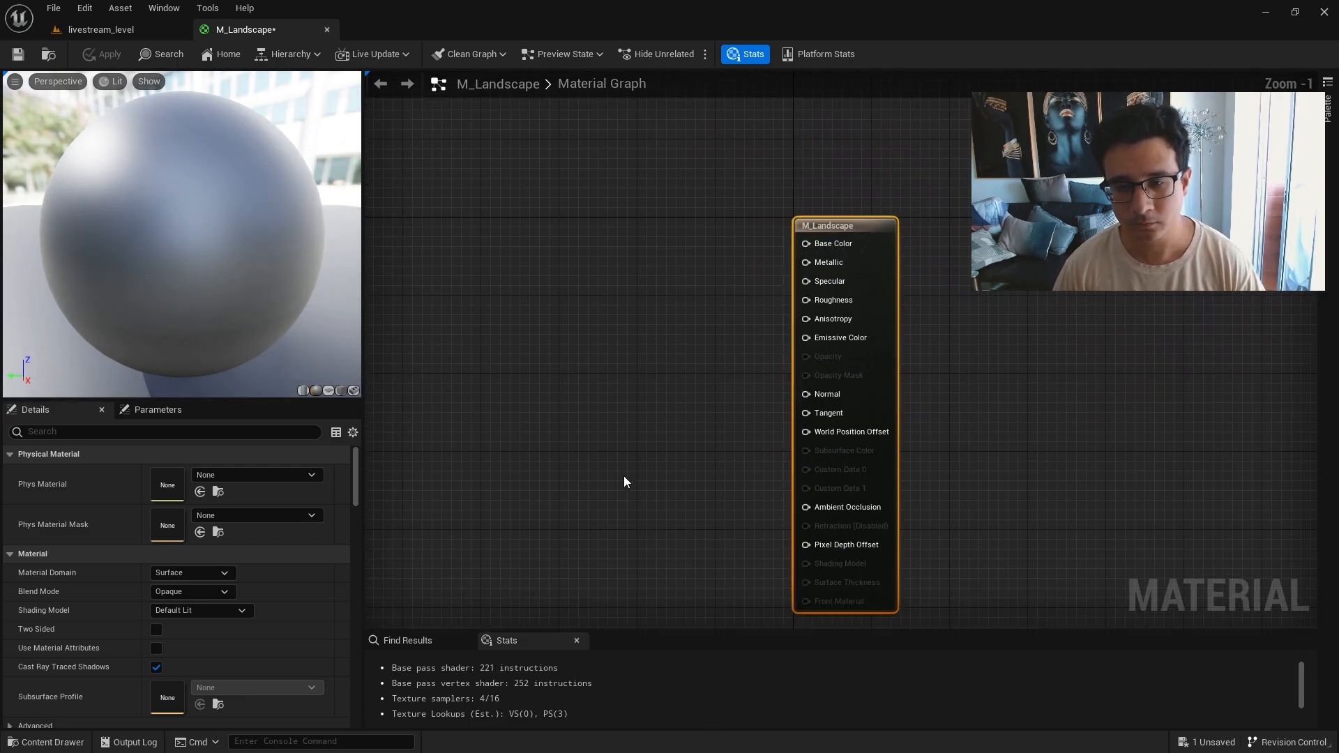
right_click_drag(623, 476, 676, 398)
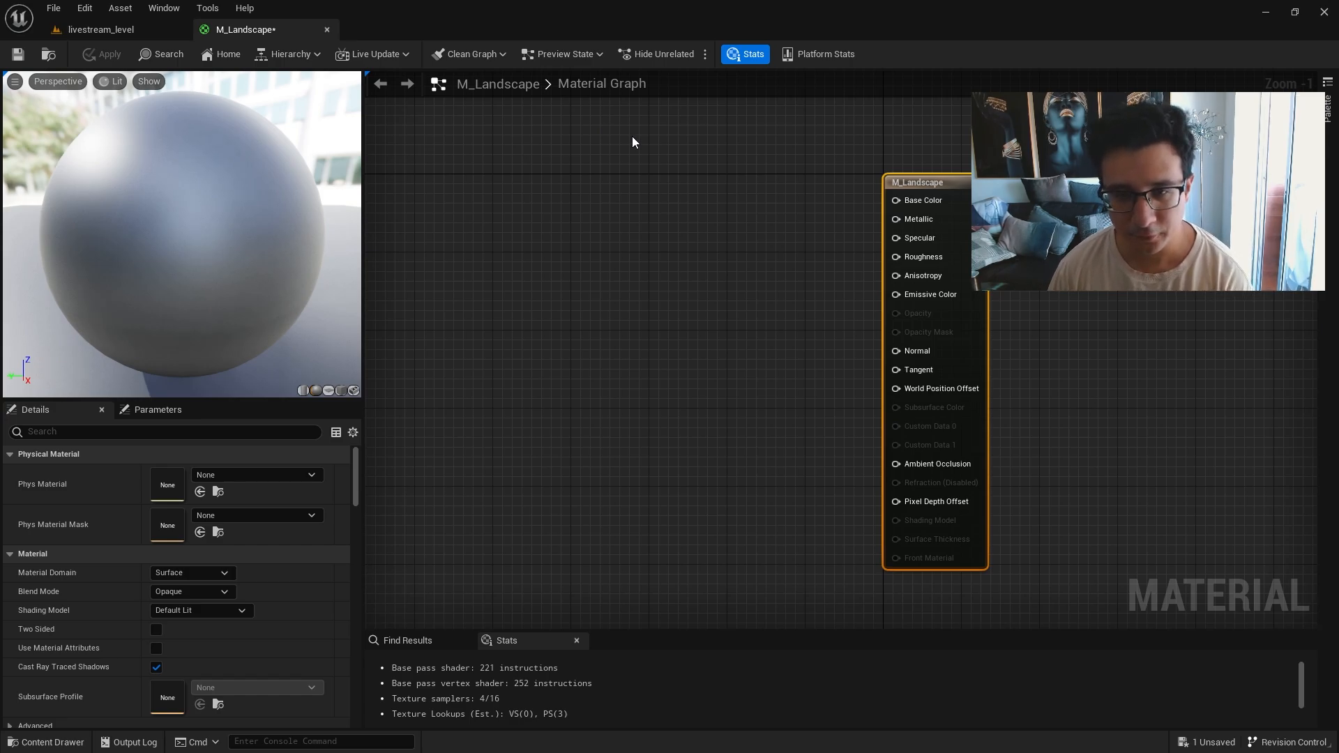
right_click_drag(631, 136, 585, 264)
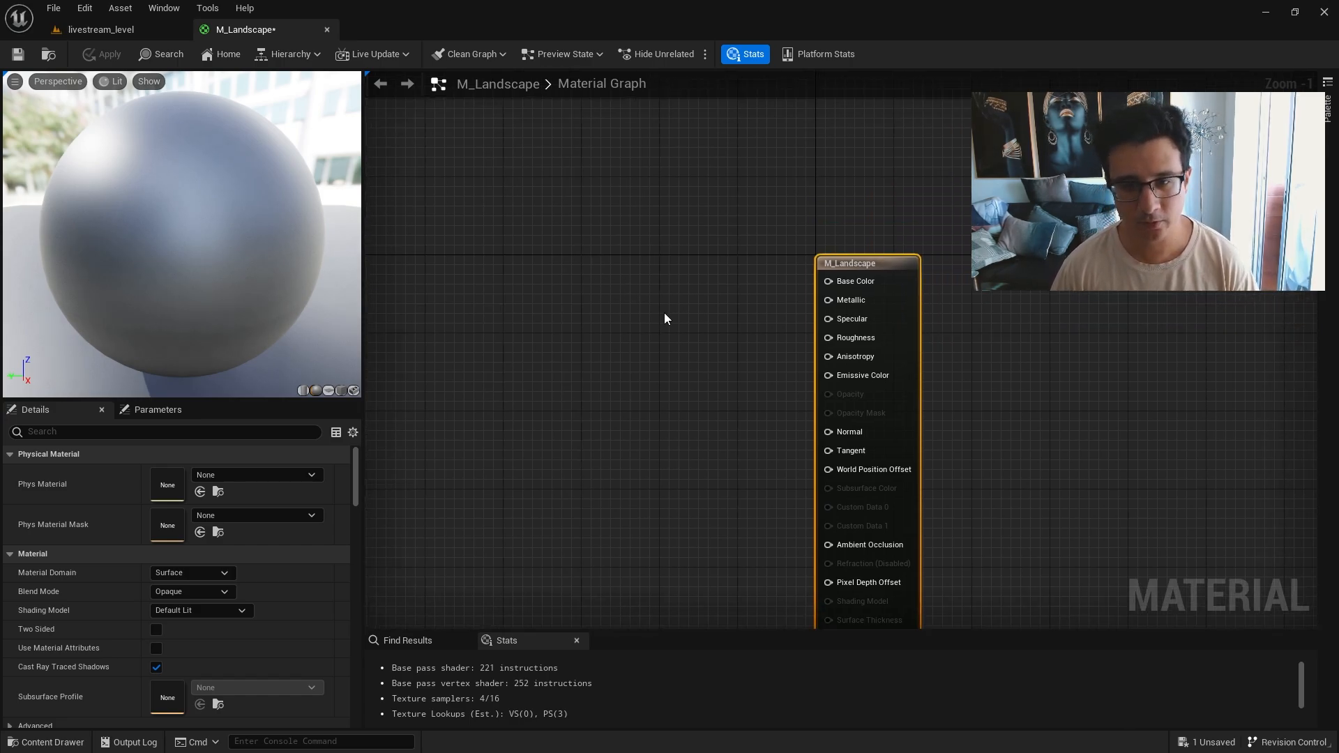
scroll(668, 317, "up", 1)
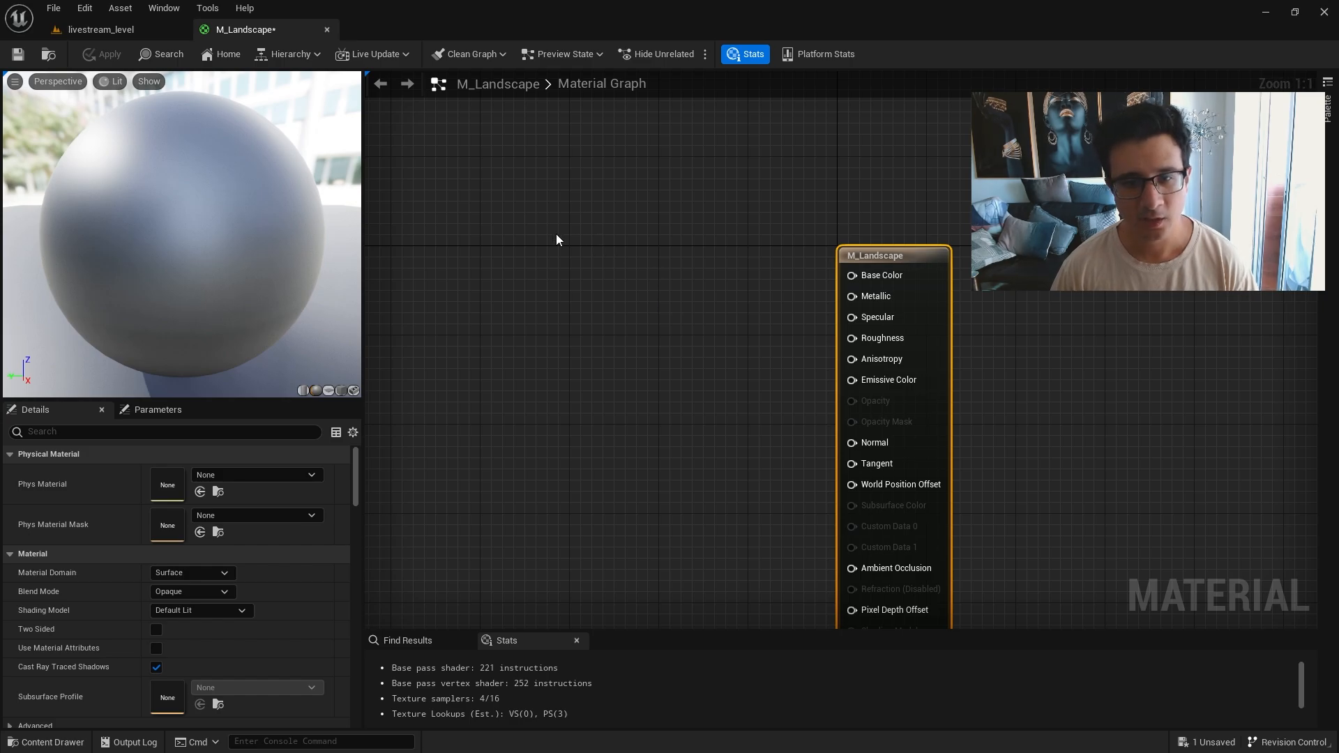
right_click_drag(557, 239, 661, 271)
right_click(447, 143)
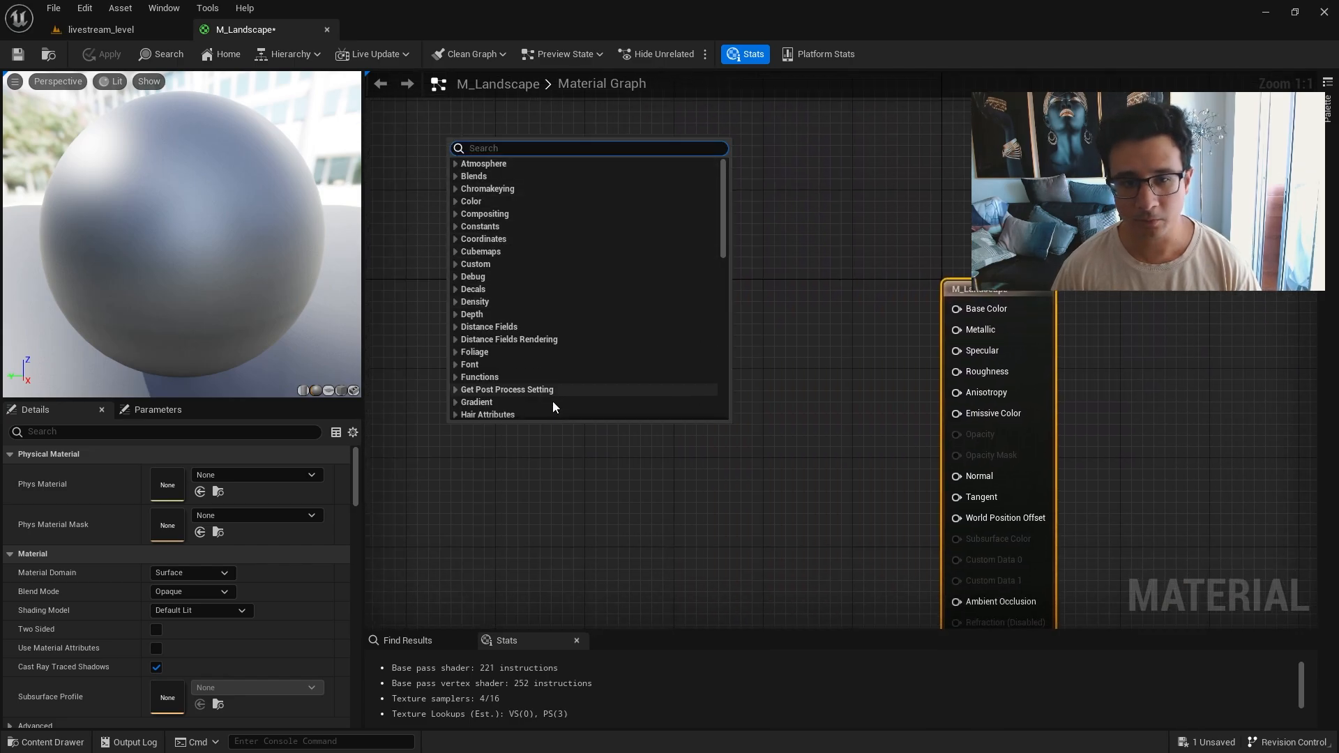
left_click(1327, 108)
scroll(1228, 530, "down", 5)
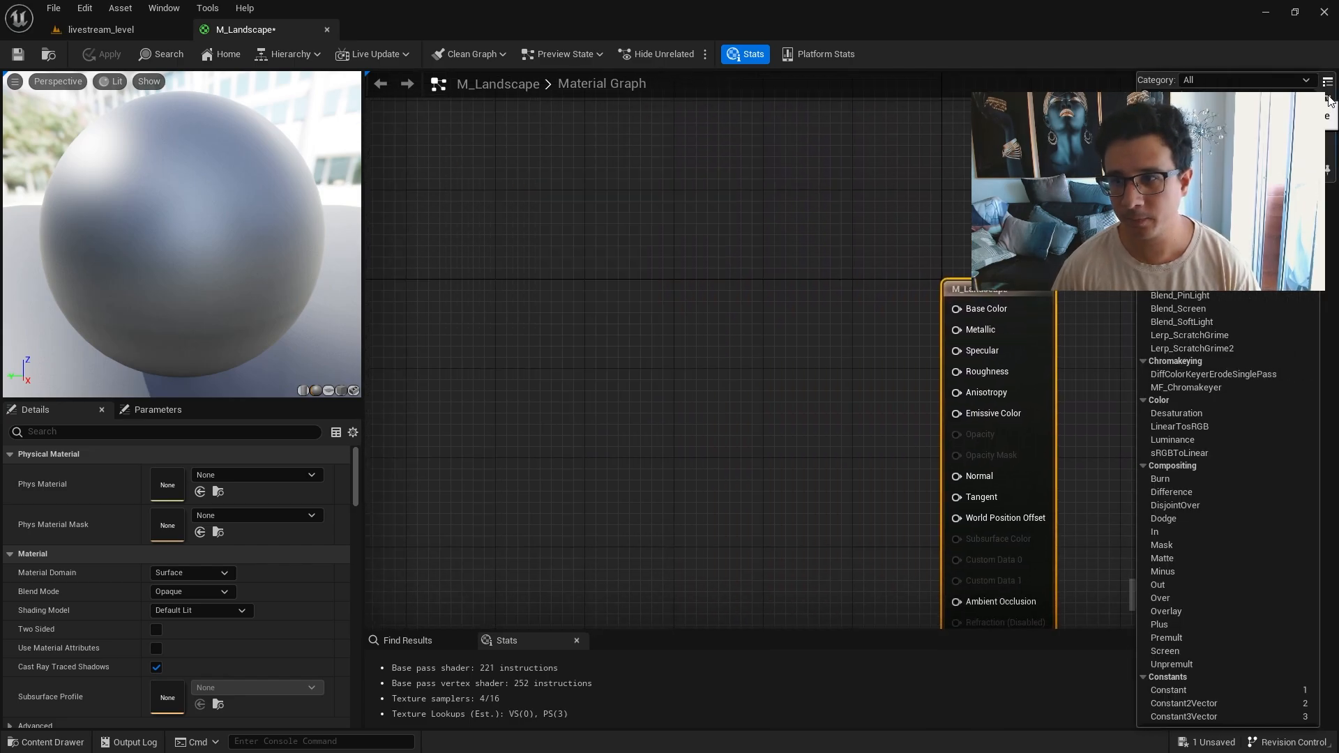
scroll(1228, 530, "down", 15)
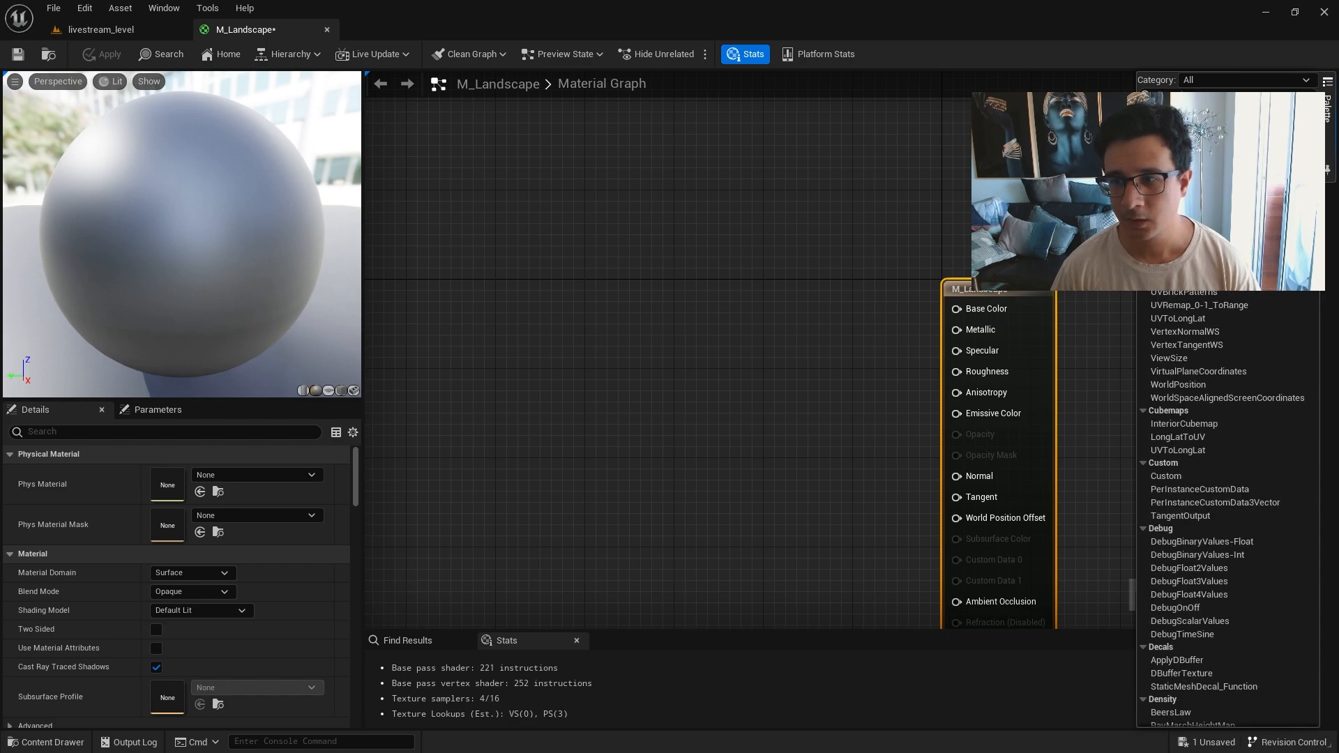
scroll(1228, 509, "down", 15)
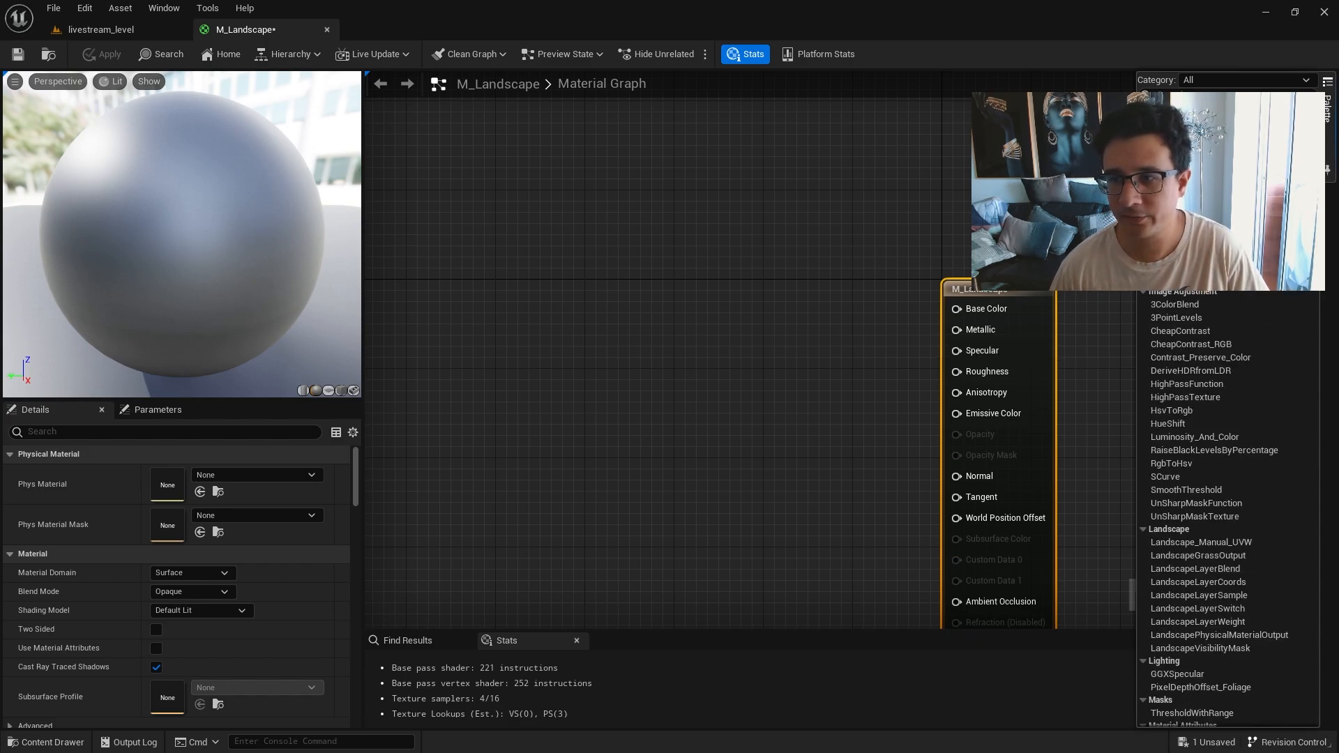
scroll(1227, 509, "up", 20)
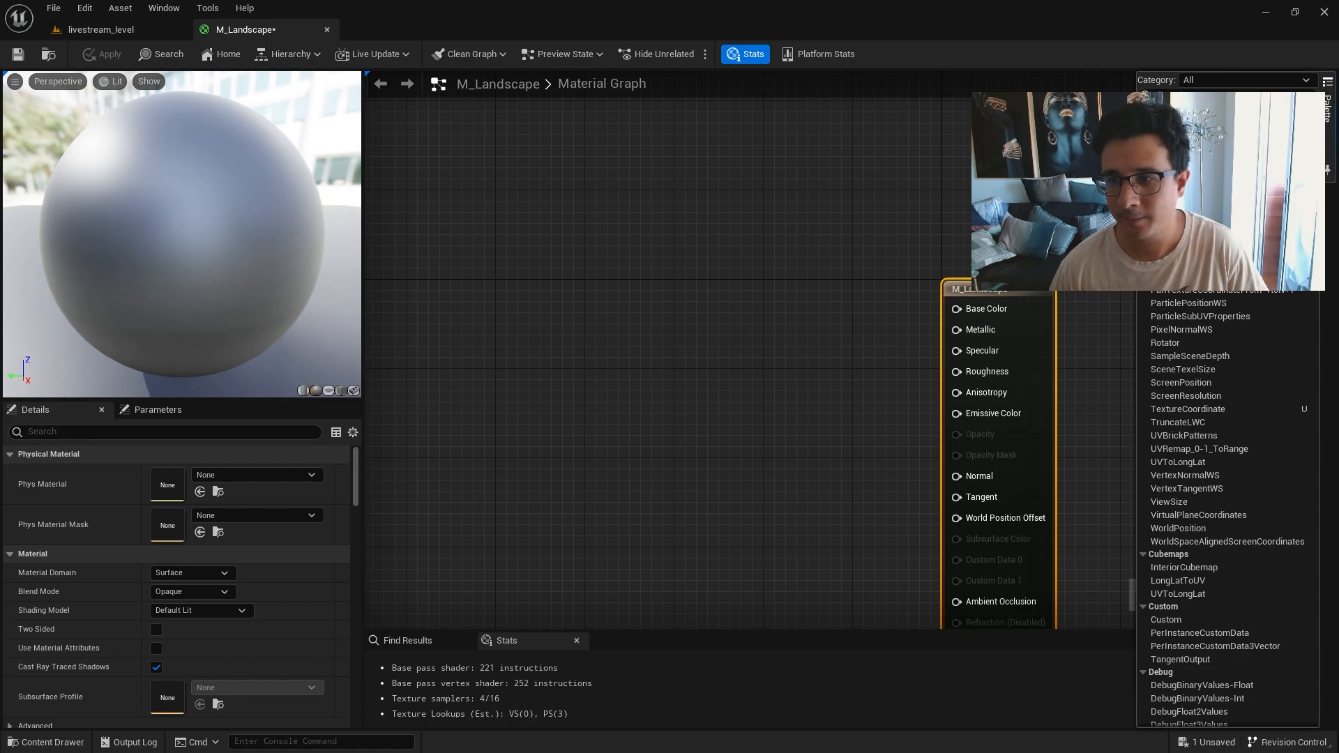
left_click_drag(633, 377, 633, 378)
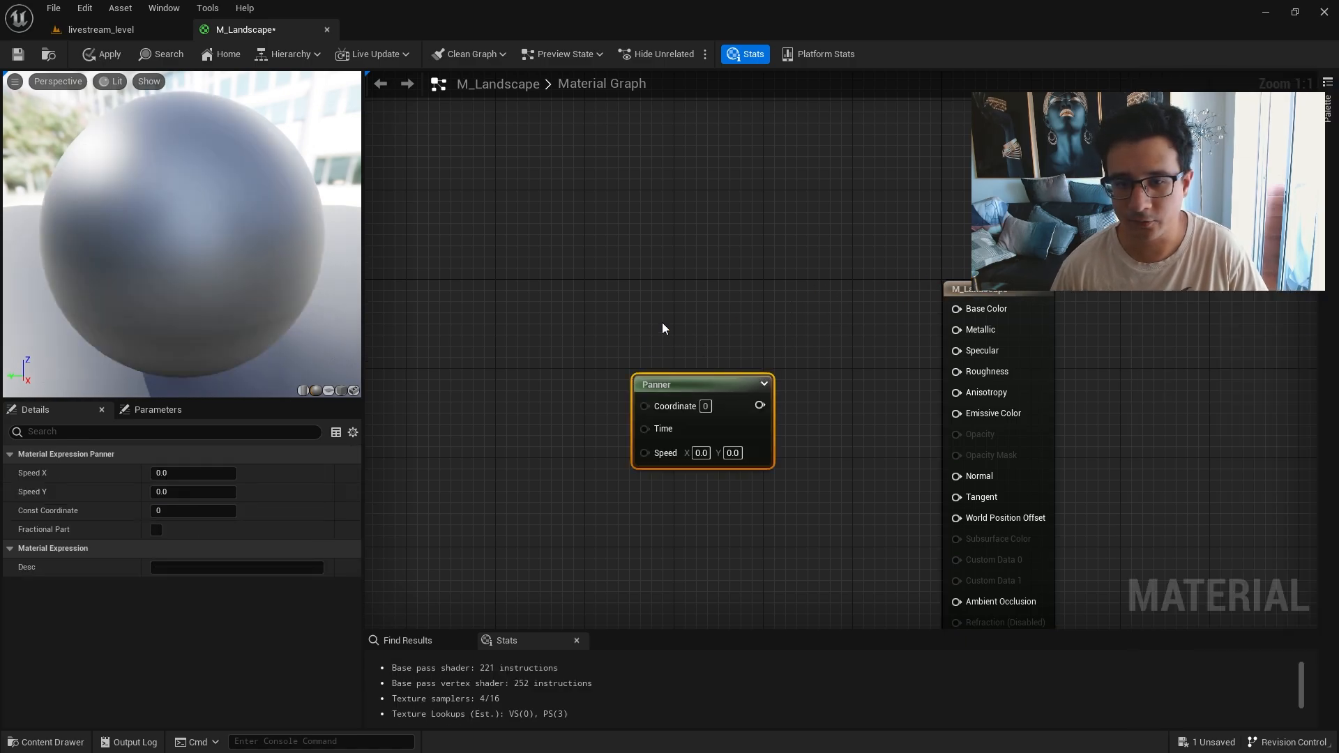
left_click(526, 261)
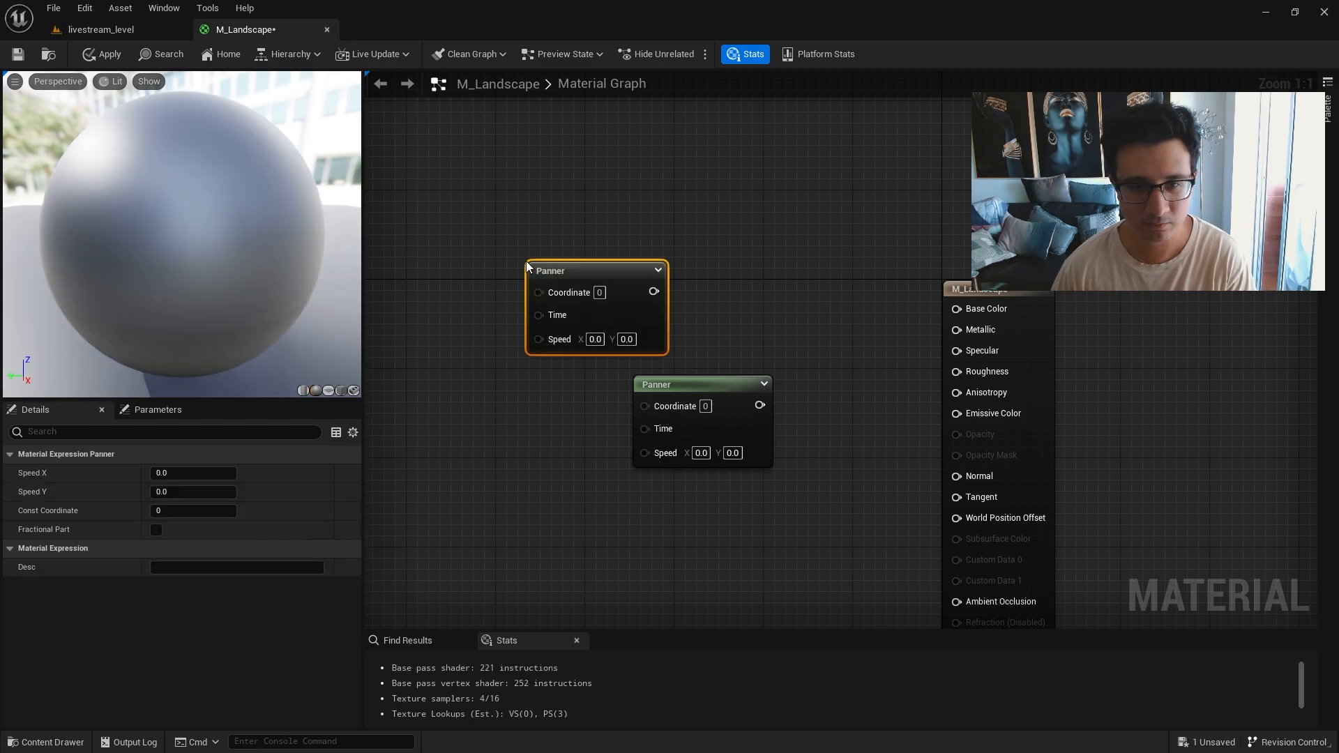
left_click_drag(505, 174, 808, 520)
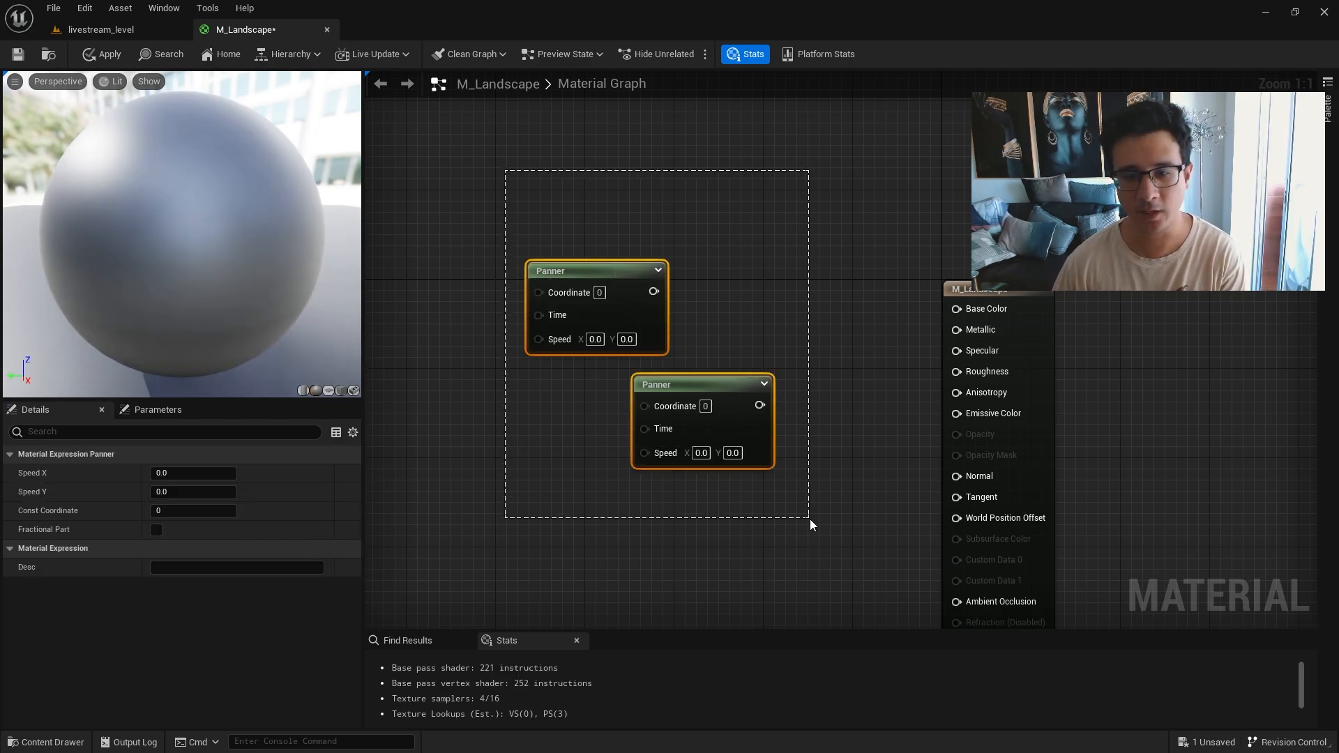
key("Delete")
right_click_drag(805, 514, 736, 486)
left_click(1328, 108)
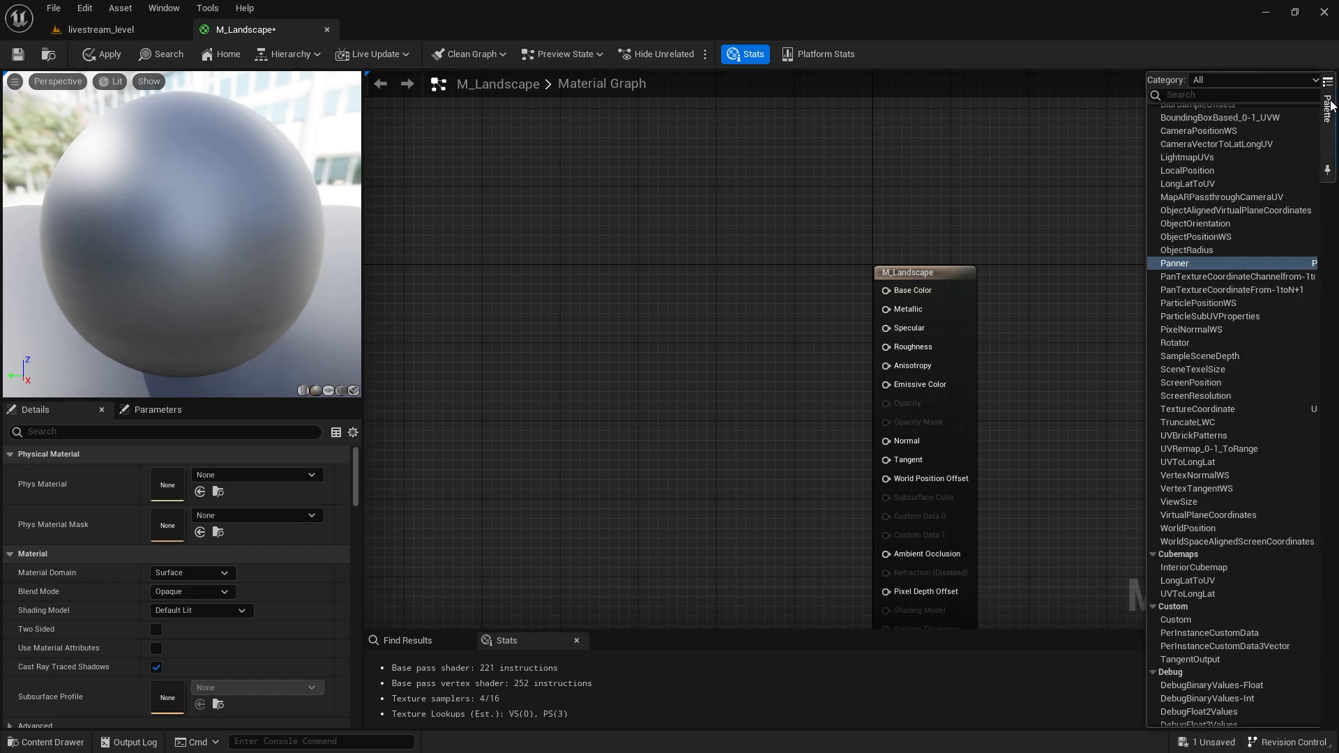
left_click_drag(1215, 409, 584, 371)
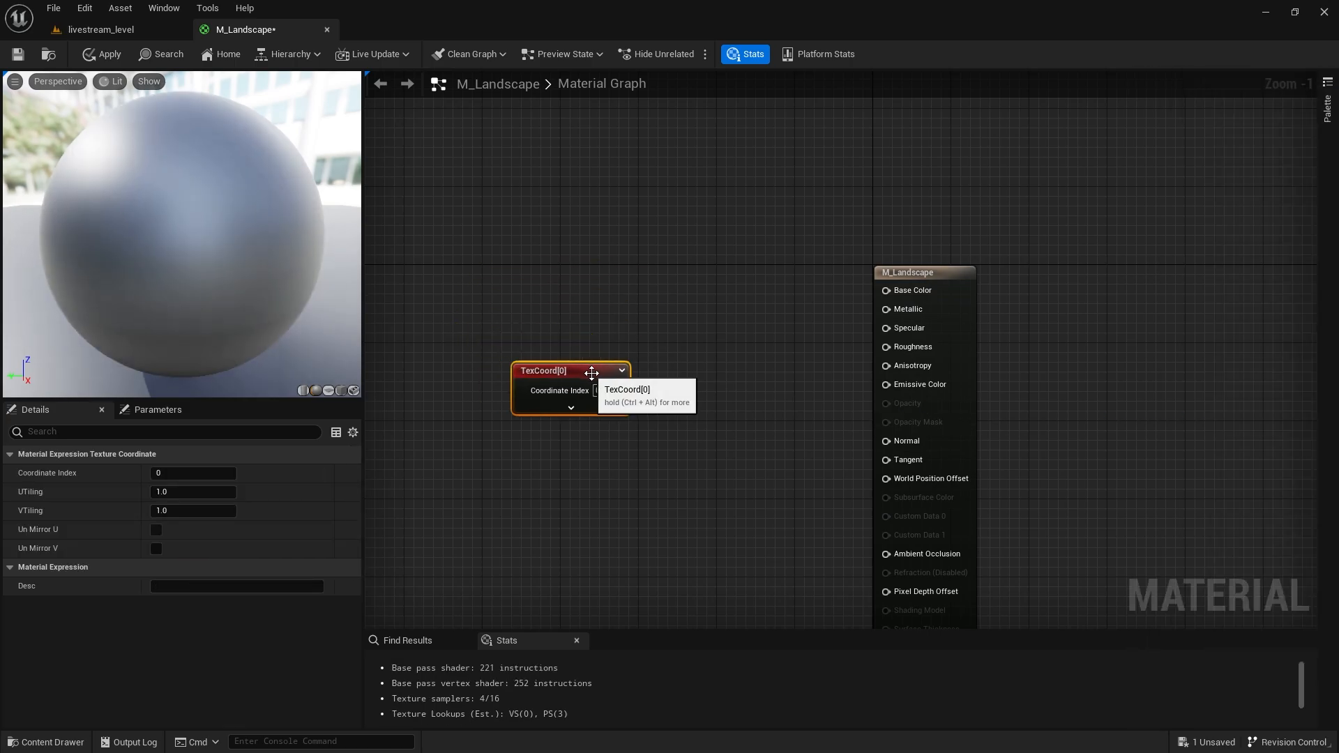
key("Delete")
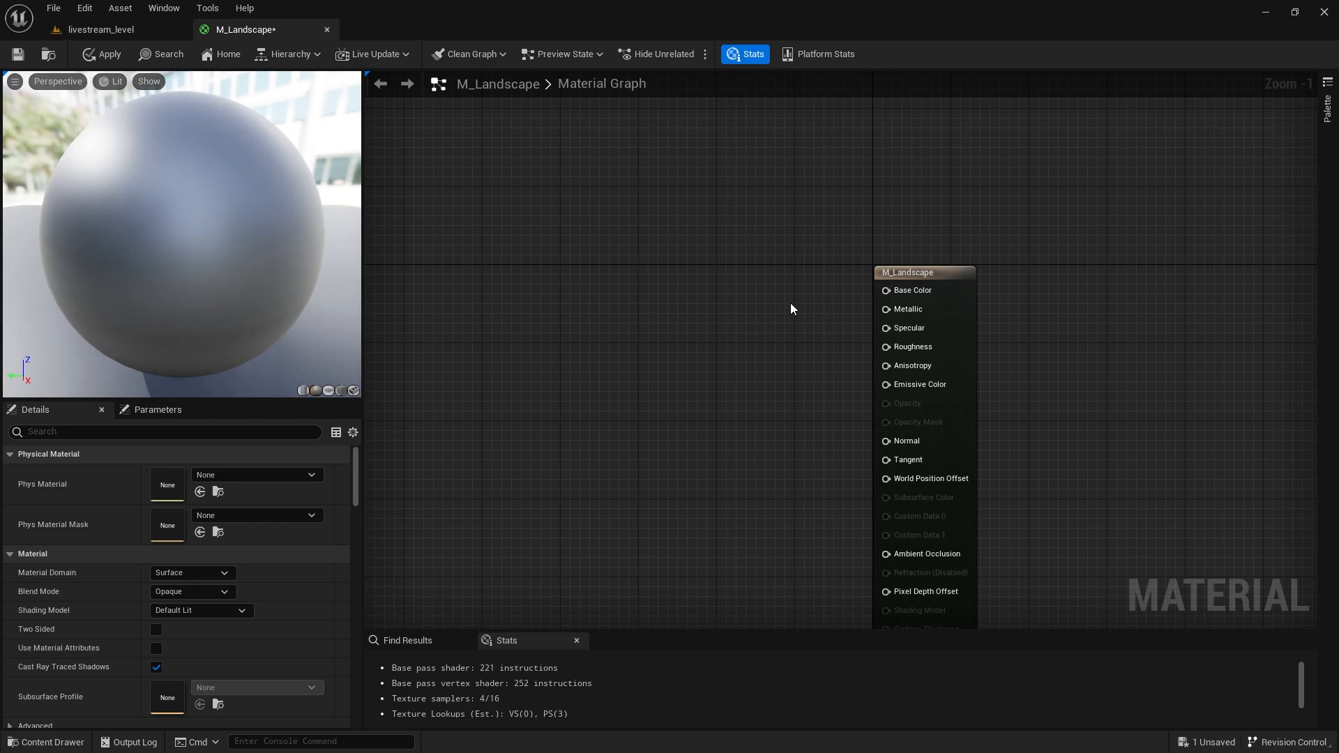
right_click_drag(760, 341, 666, 313)
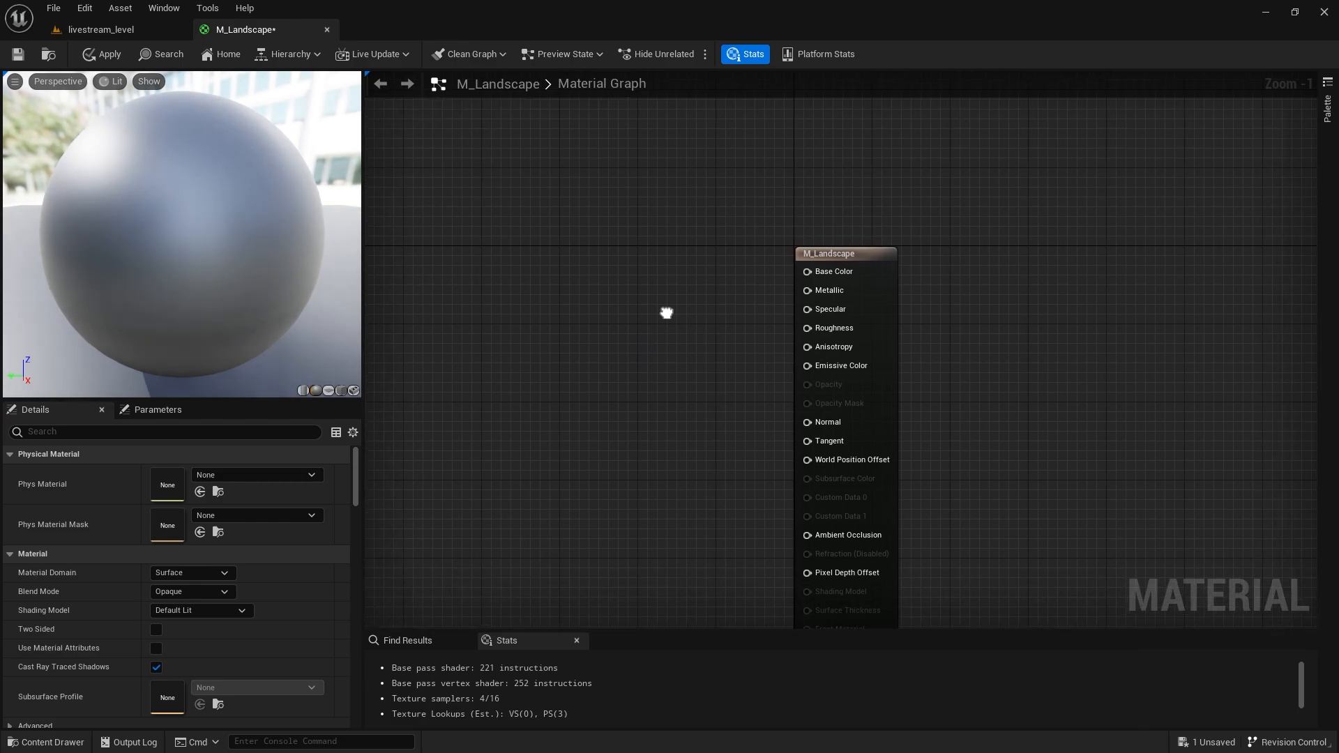
Add a Constant3Vector node and place it left of the output node.
left_click(611, 233)
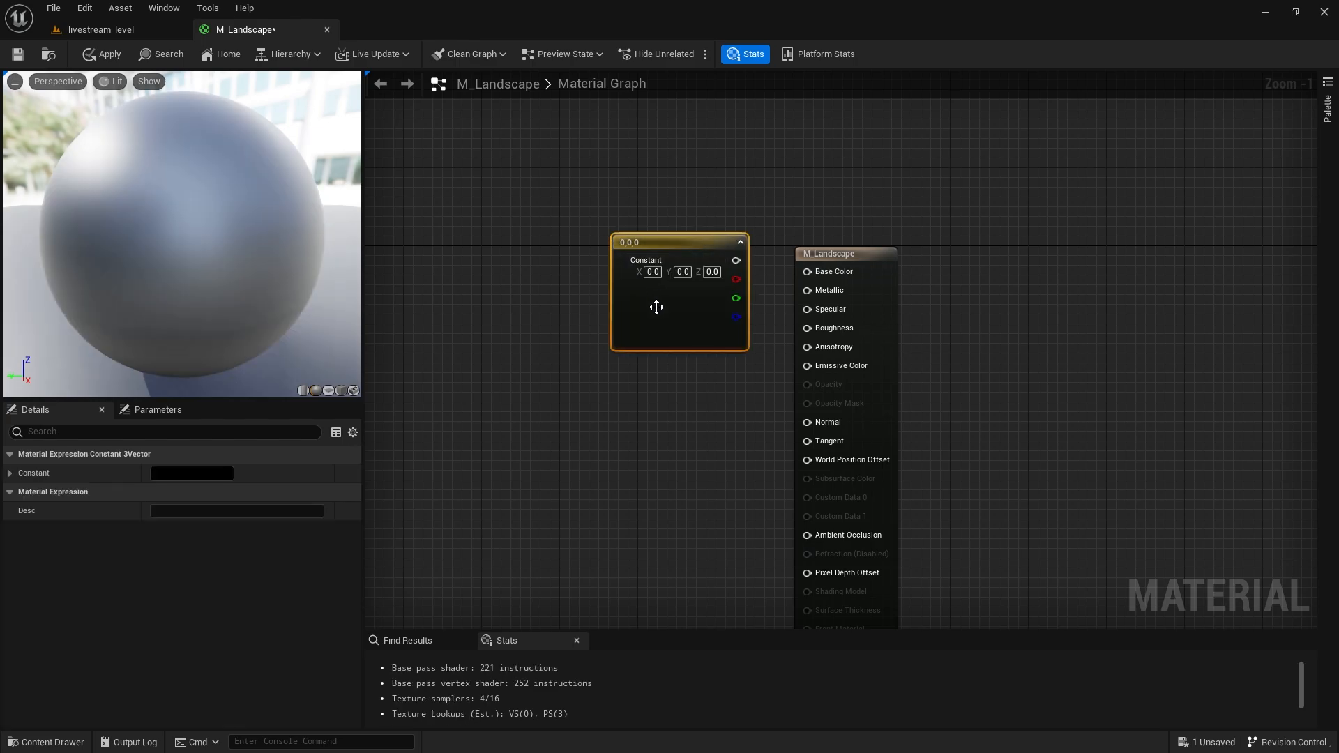
left_click_drag(654, 305, 551, 287)
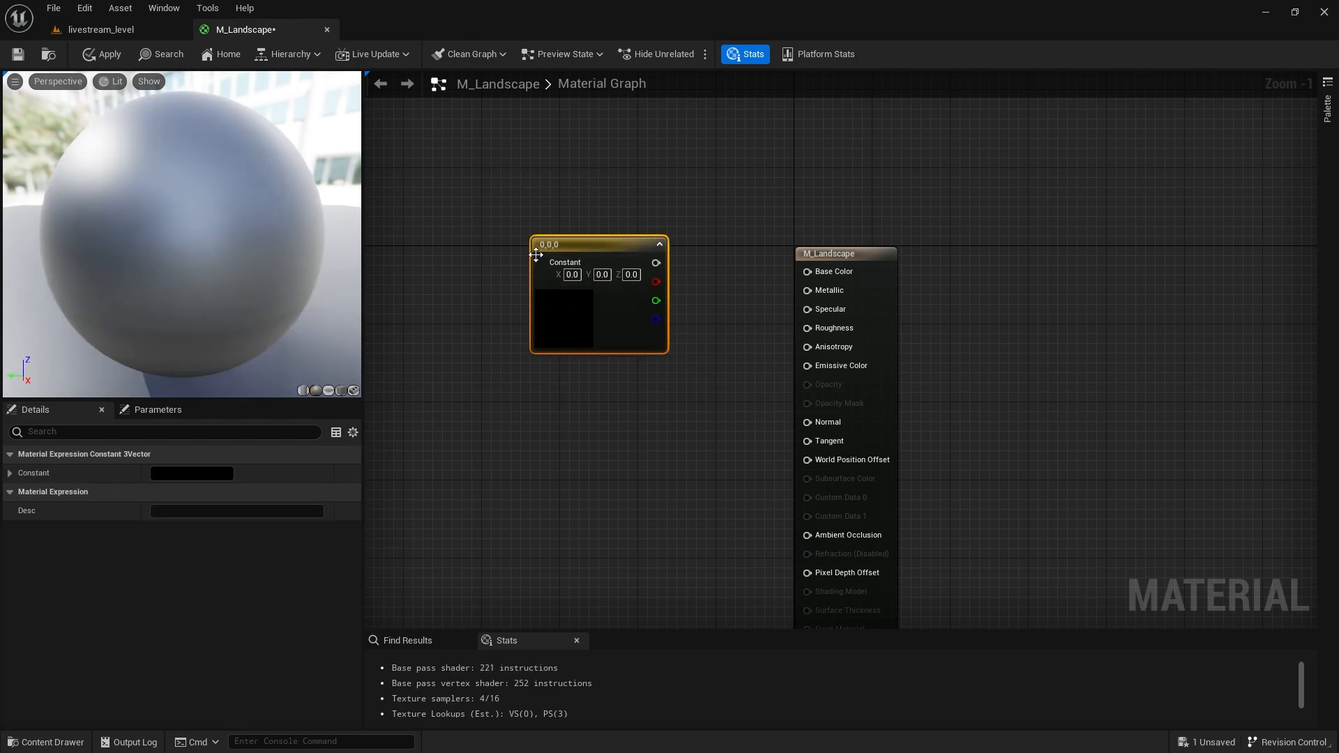
right_click(723, 215)
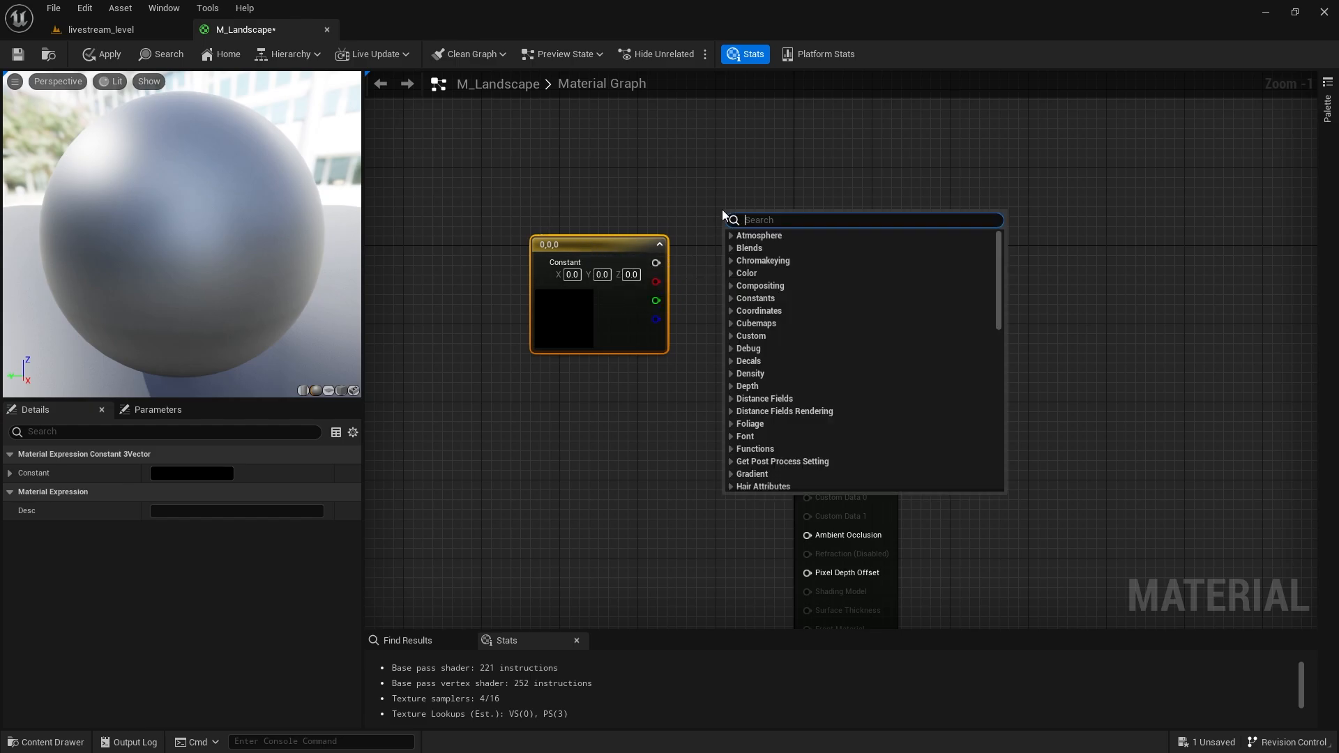
type("constant")
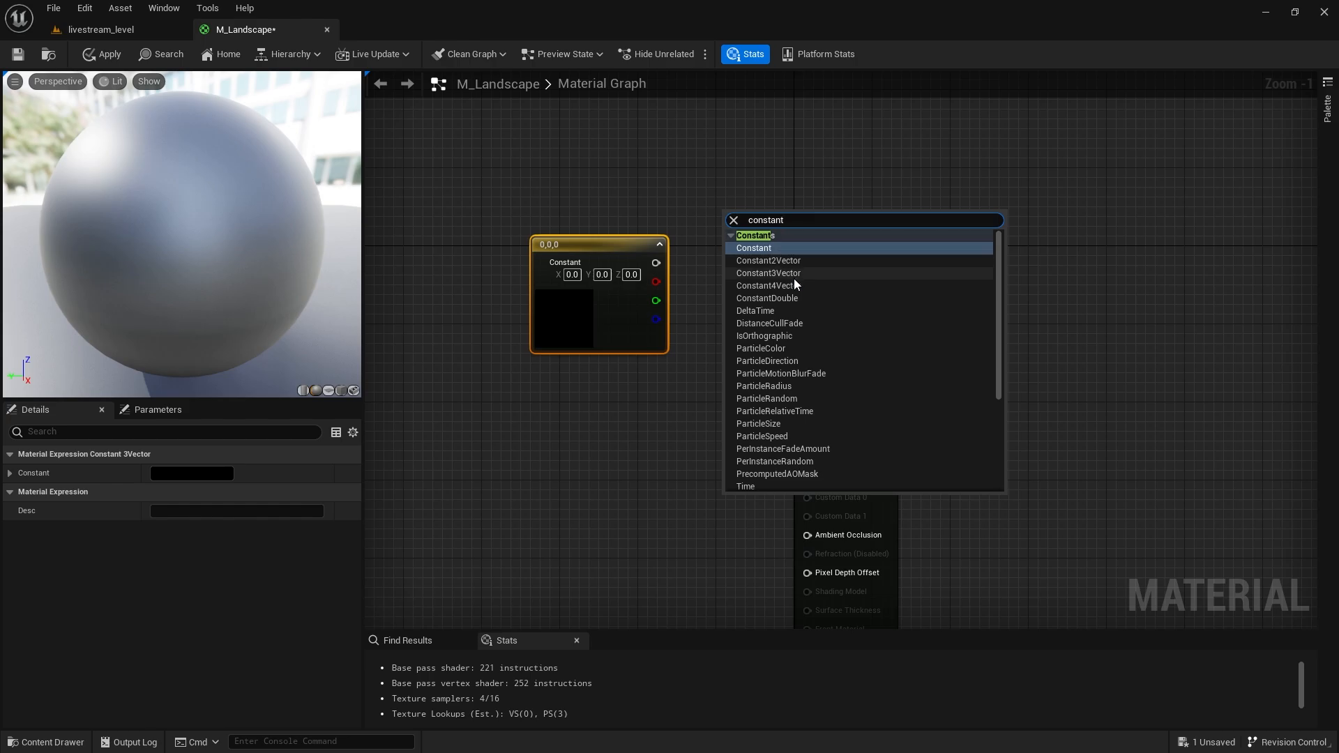
left_click(508, 358)
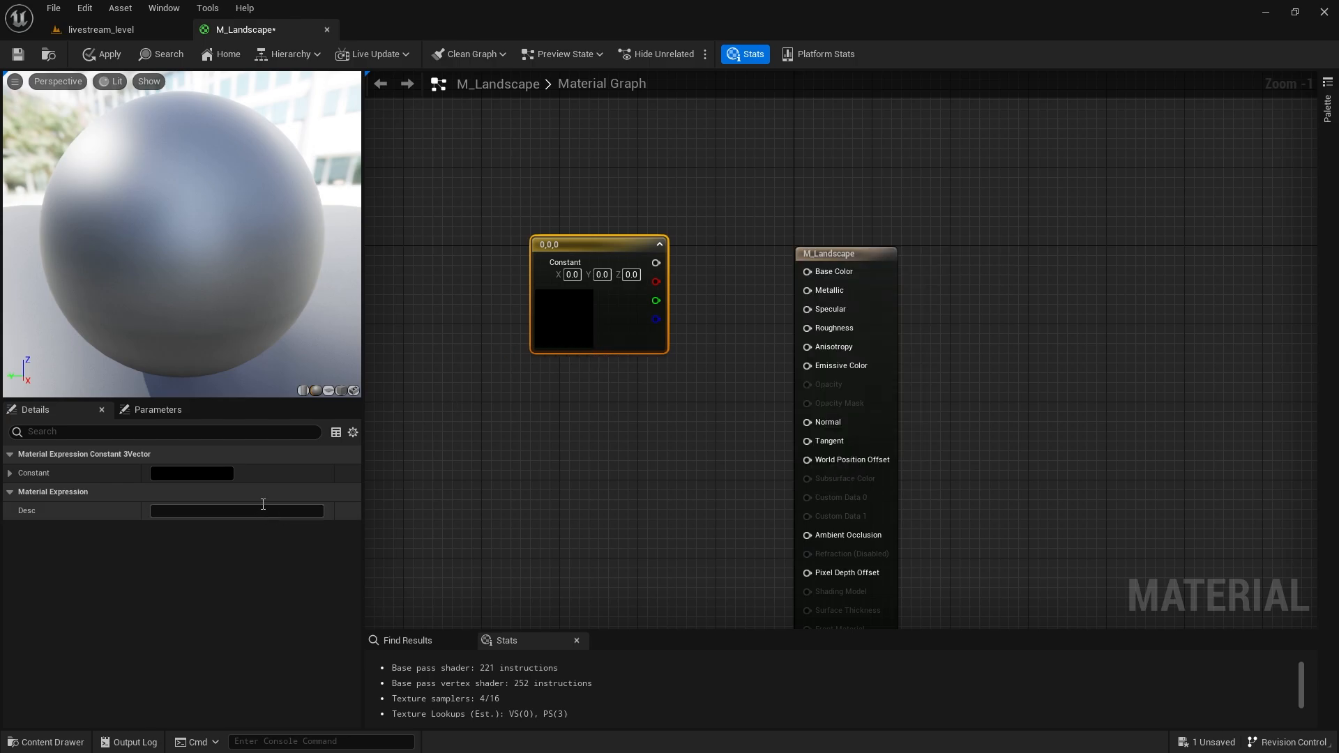
Make the constant green (0.0445, 0.792, 0.265) and wire it to Base Color.
left_click(218, 472)
mouse_move(318, 510)
left_mouse_down()
mouse_move(295, 544)
mouse_move(260, 545)
left_mouse_up()
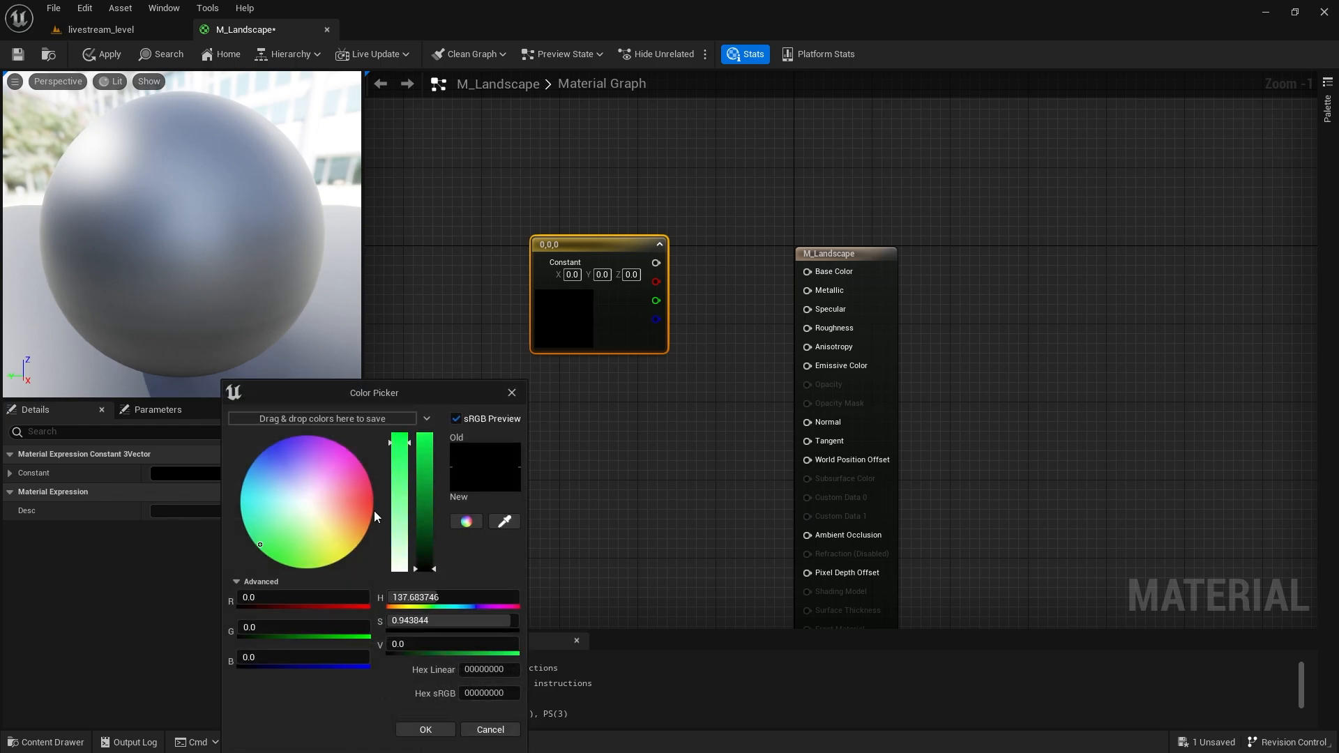
left_click_drag(420, 500, 424, 463)
left_click(422, 729)
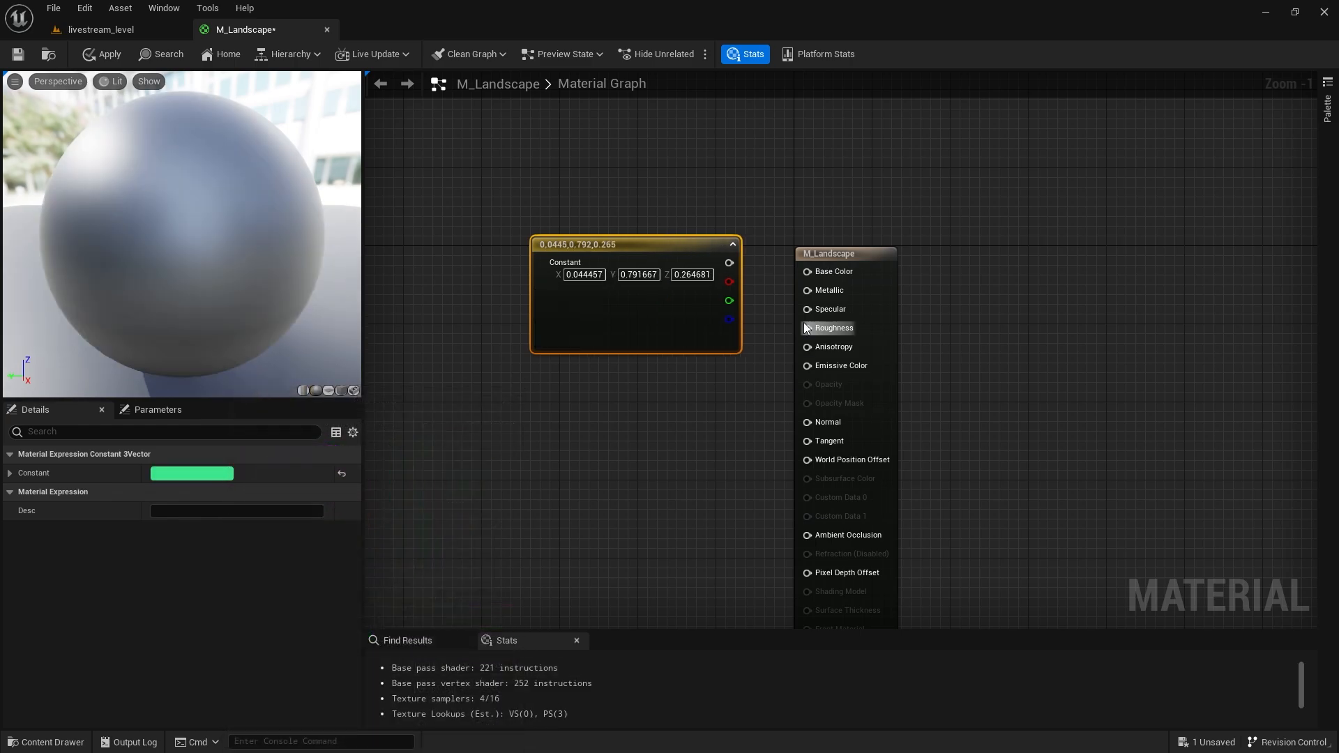
left_click_drag(728, 263, 807, 272)
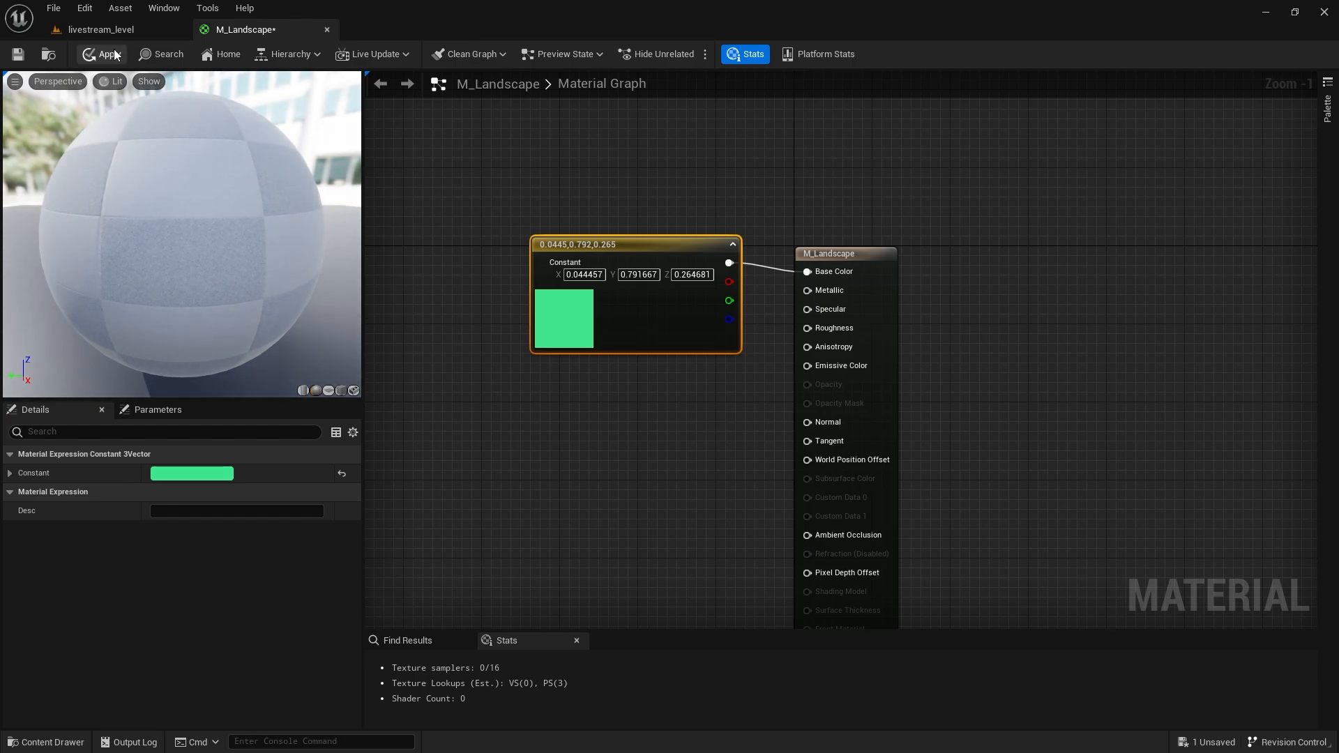
Apply and save M_Landscape, then return to the livestream_level view.
left_click(108, 54)
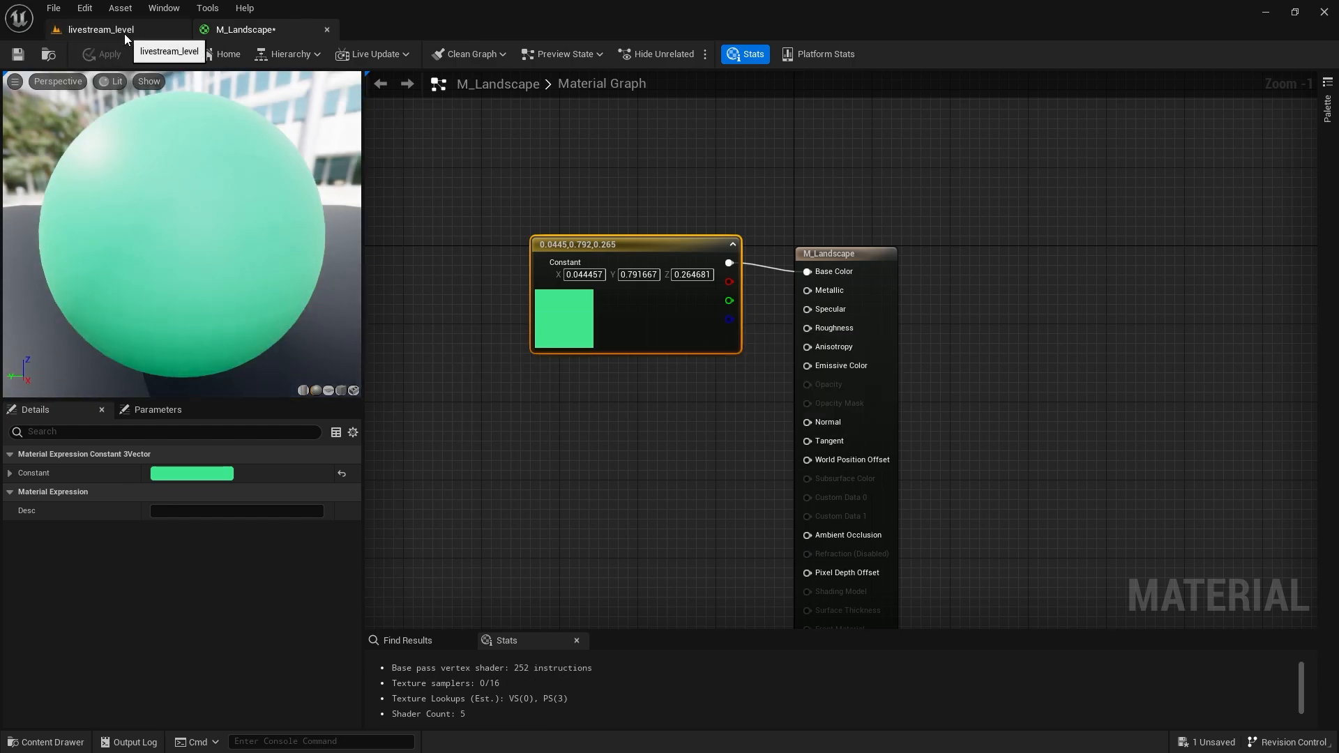
key("ctrl+s")
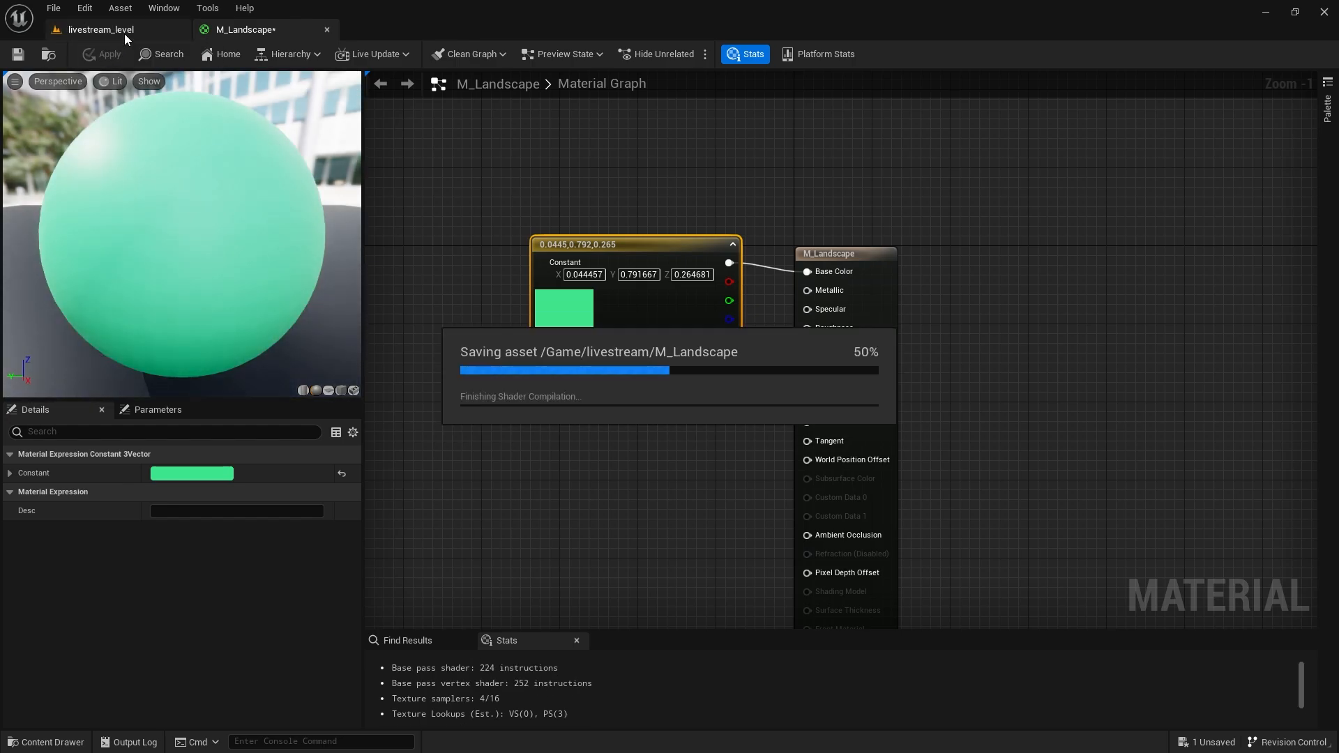
left_click(124, 30)
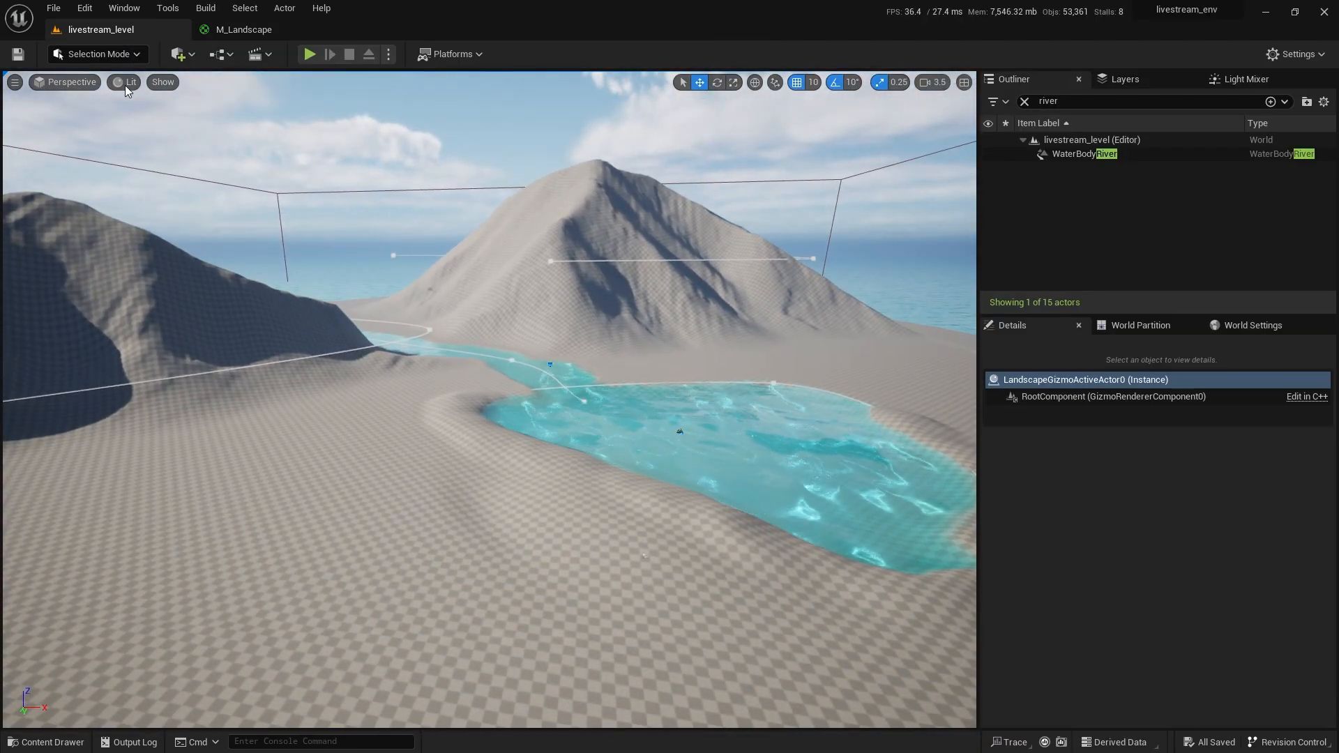
Filter the Outliner by 'landscape' and select the Landscape actor, whose Landscape Material is None.
left_click(1024, 101)
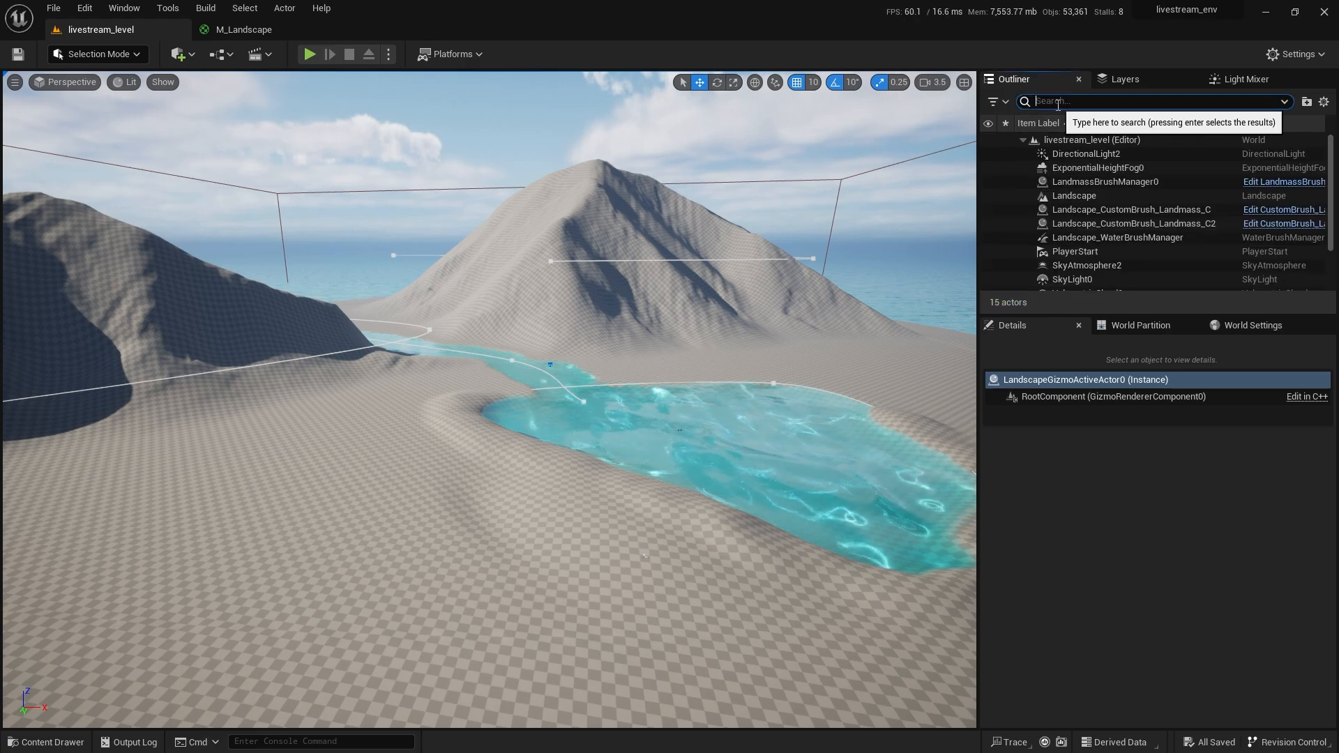
type("landscape")
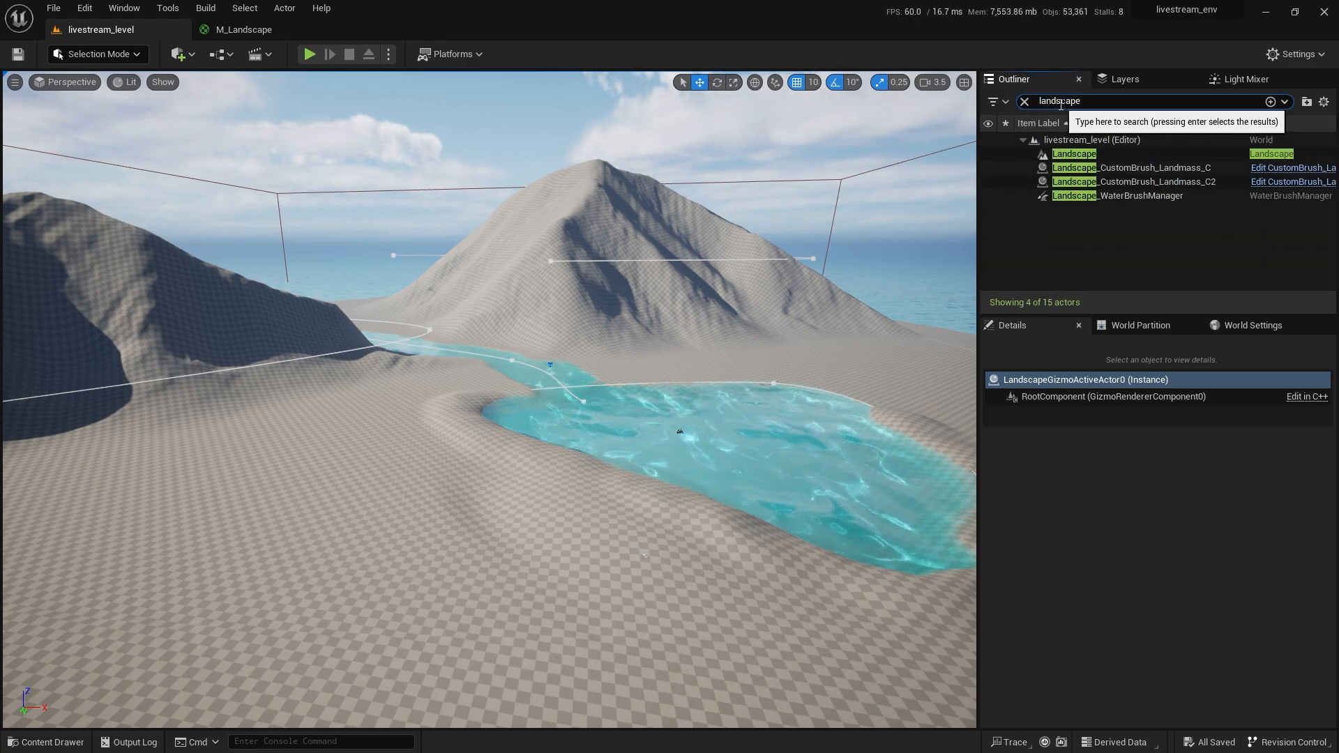
left_click(1074, 154)
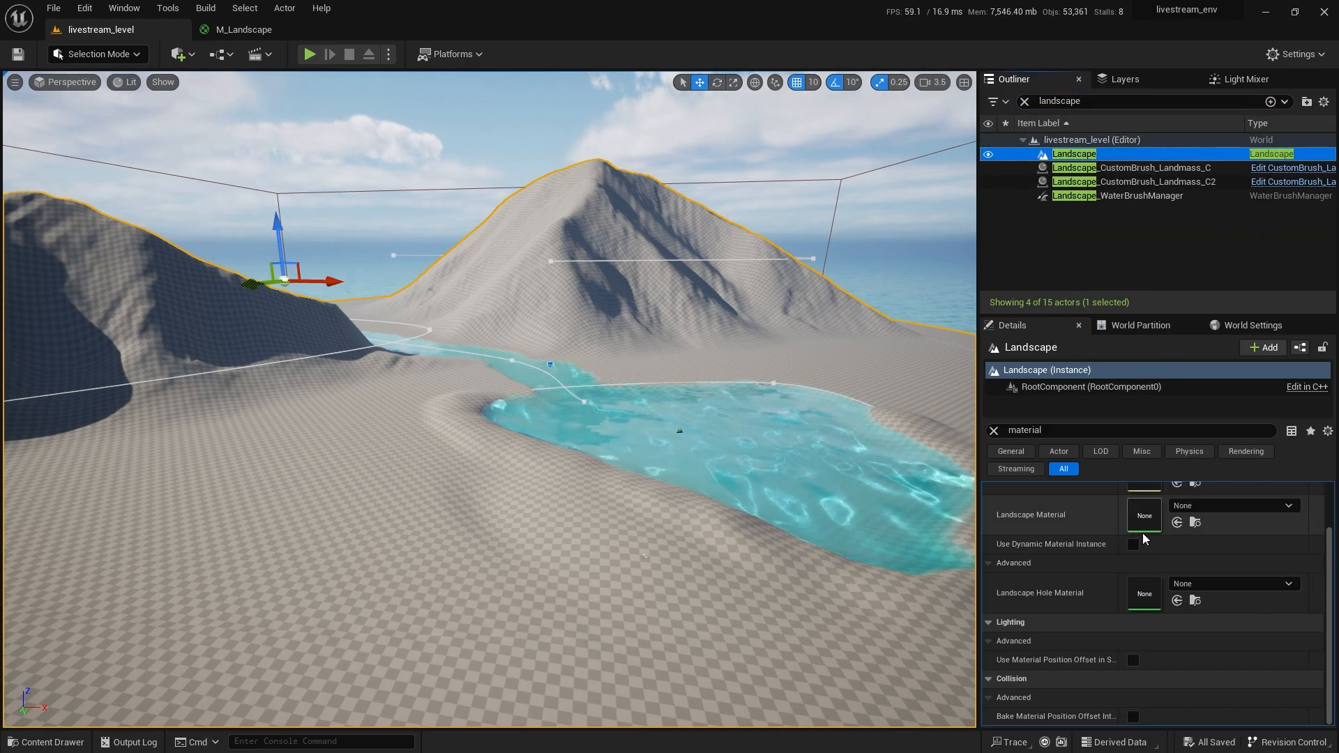
right_click_drag(630, 588, 544, 588)
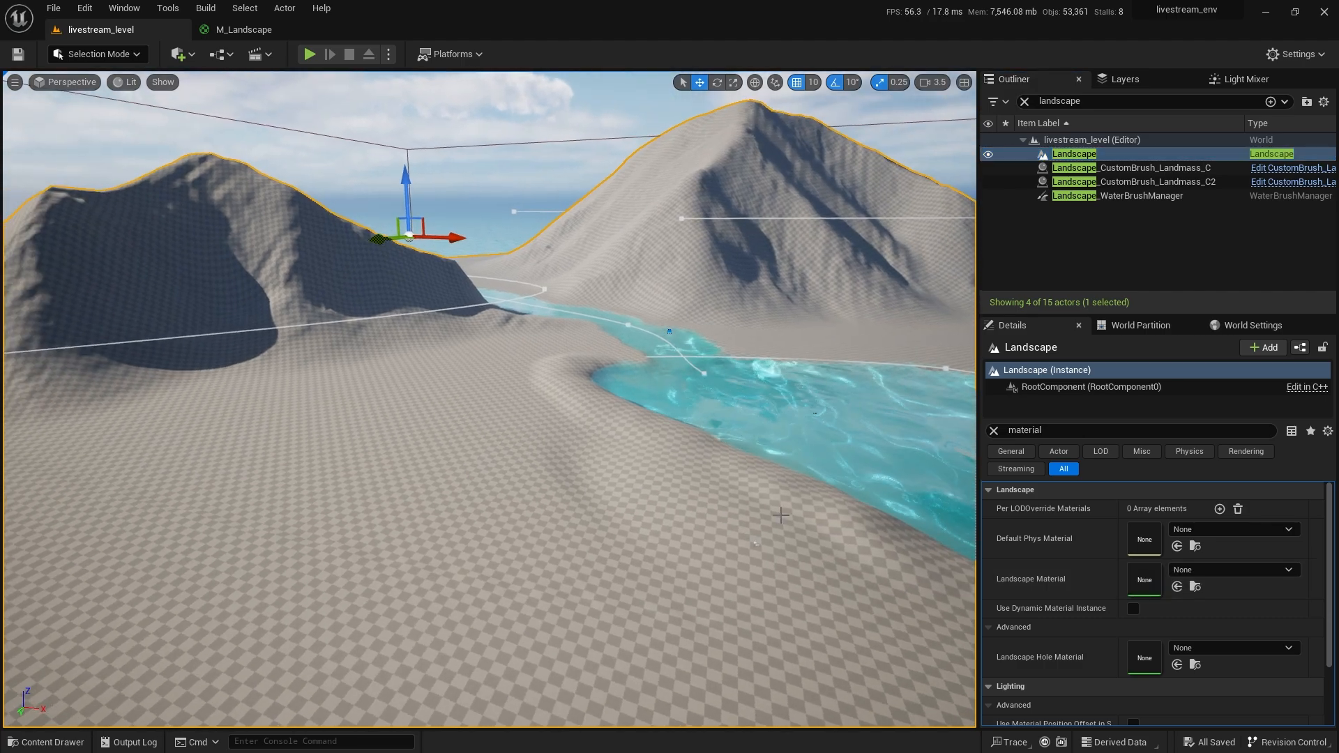
key("ctrl+space")
Create a material instance of M_Landscape named MI_Landscape in the livestream folder.
right_click(476, 534)
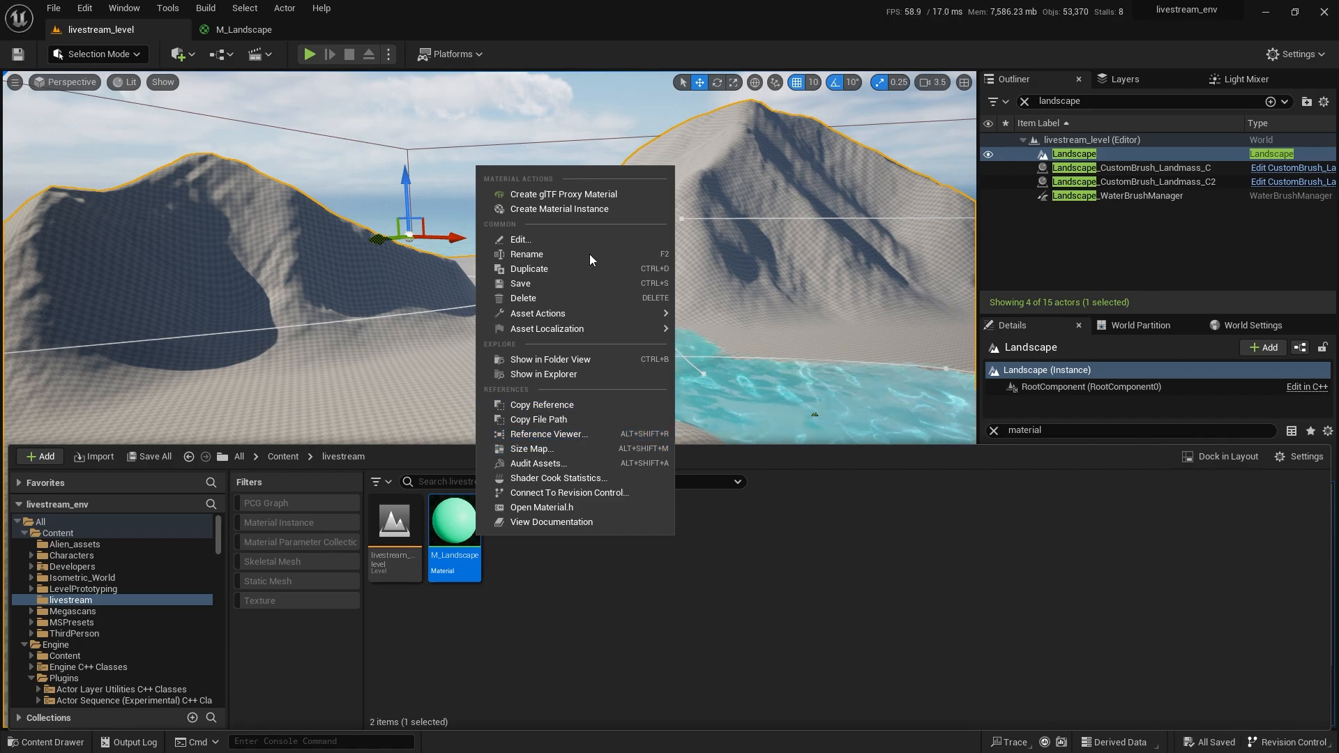
left_click(590, 210)
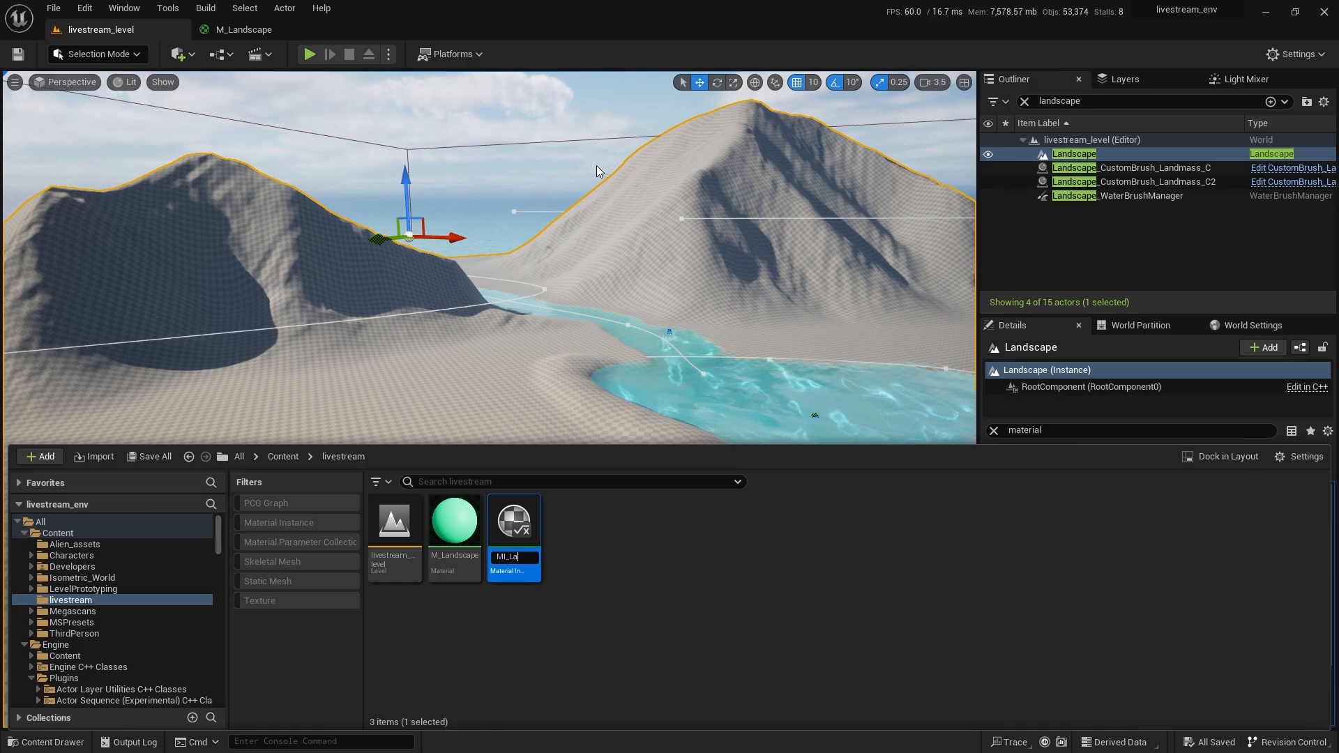
type("MI_Landscape")
key("Return")
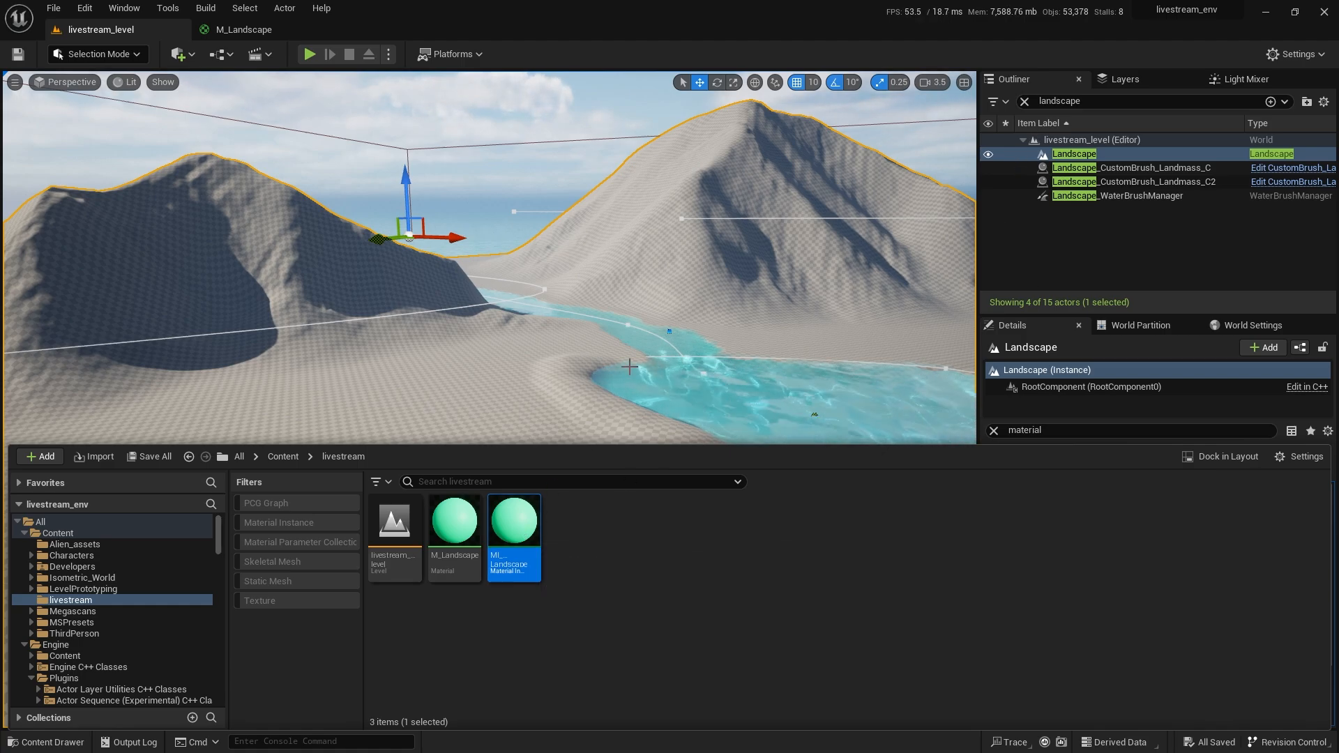
scroll(629, 366, "down", 5)
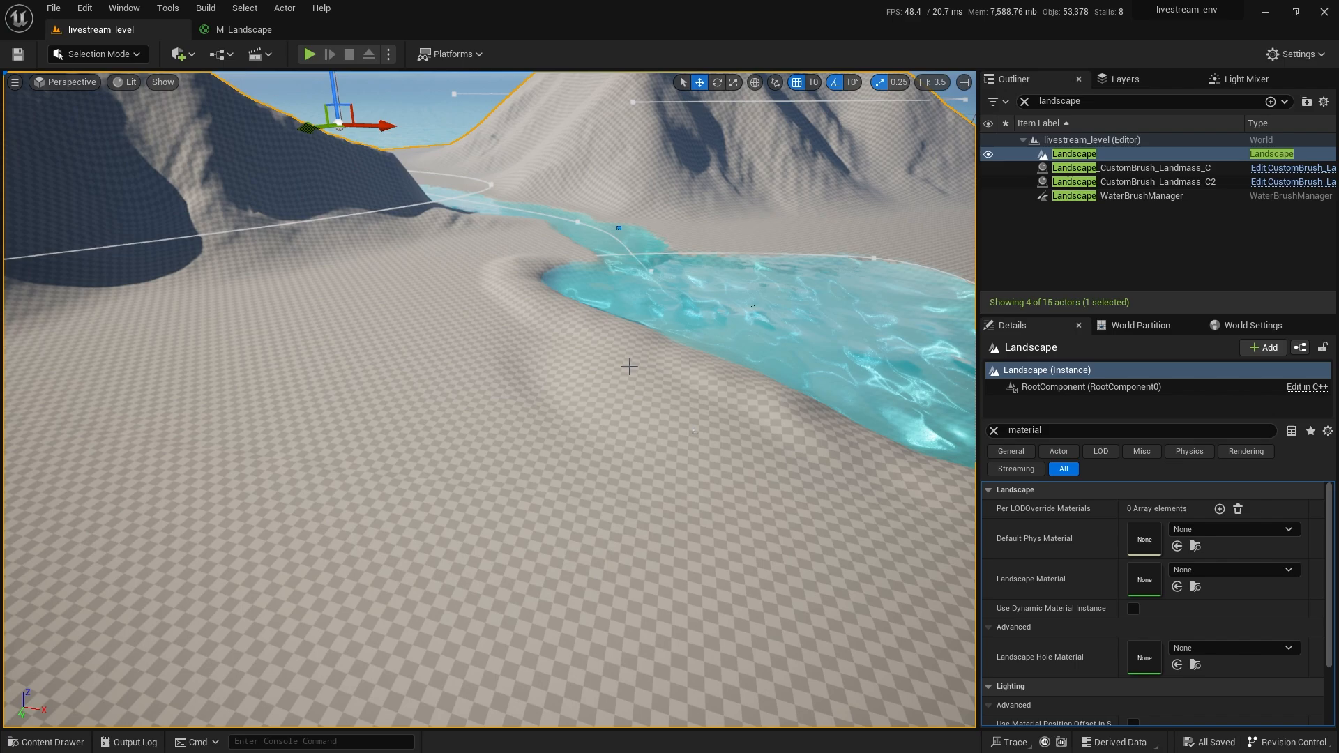
Assign MI_Landscape as the Landscape Material, turning the terrain green, and reopen M_Landscape.
left_click(1177, 588)
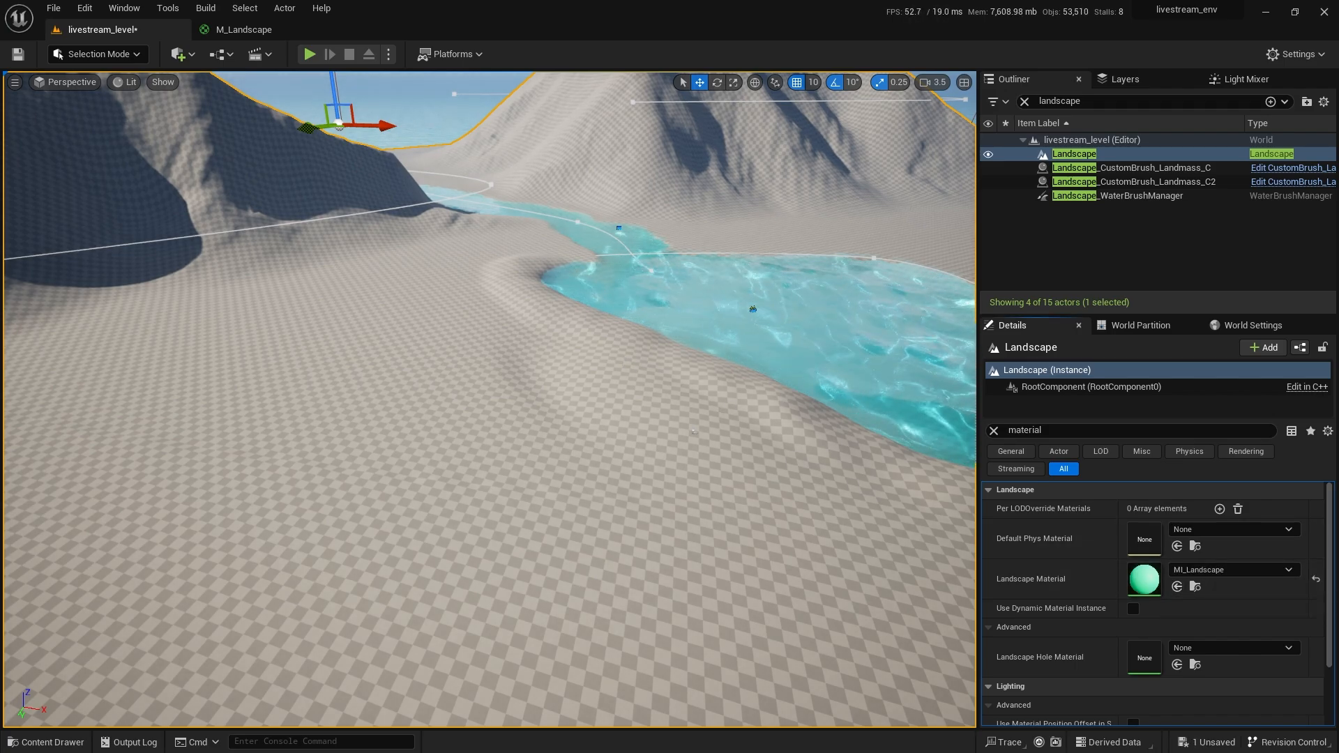
right_click_drag(694, 432, 722, 413)
key("ctrl+space")
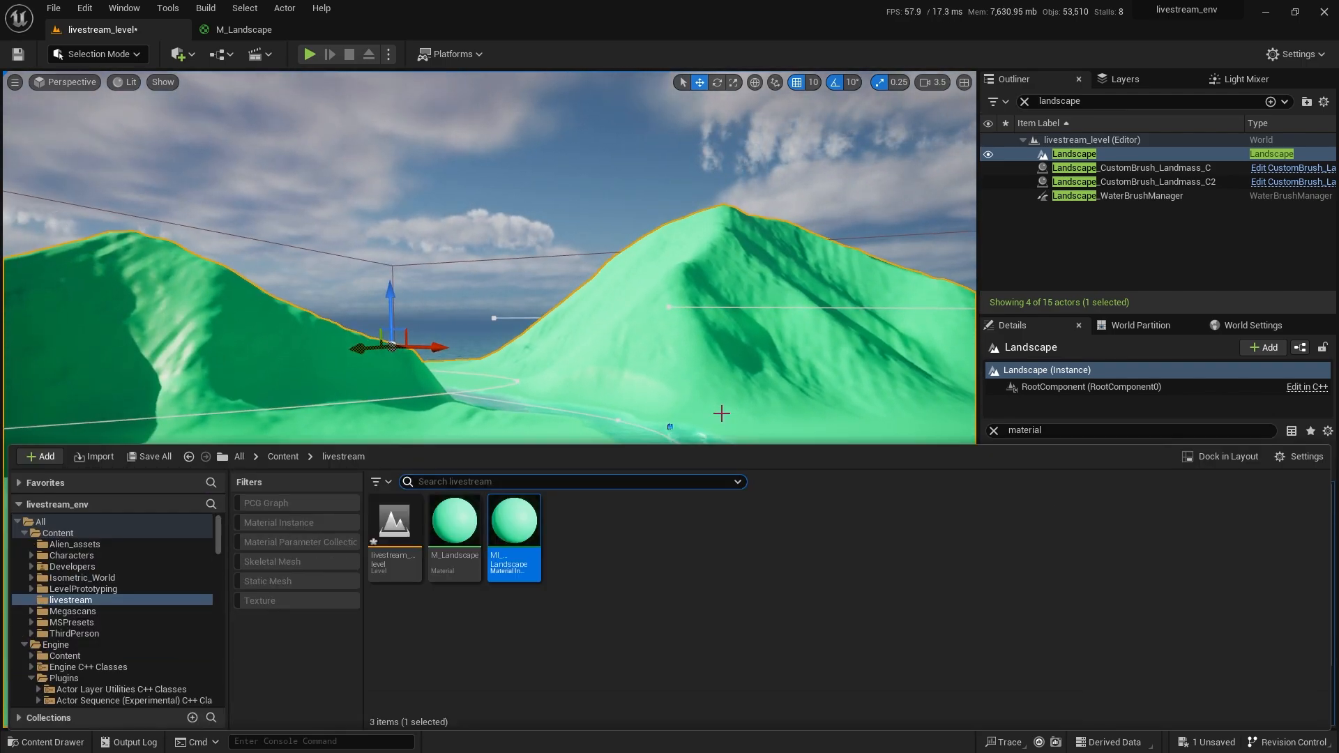
double_click(482, 531)
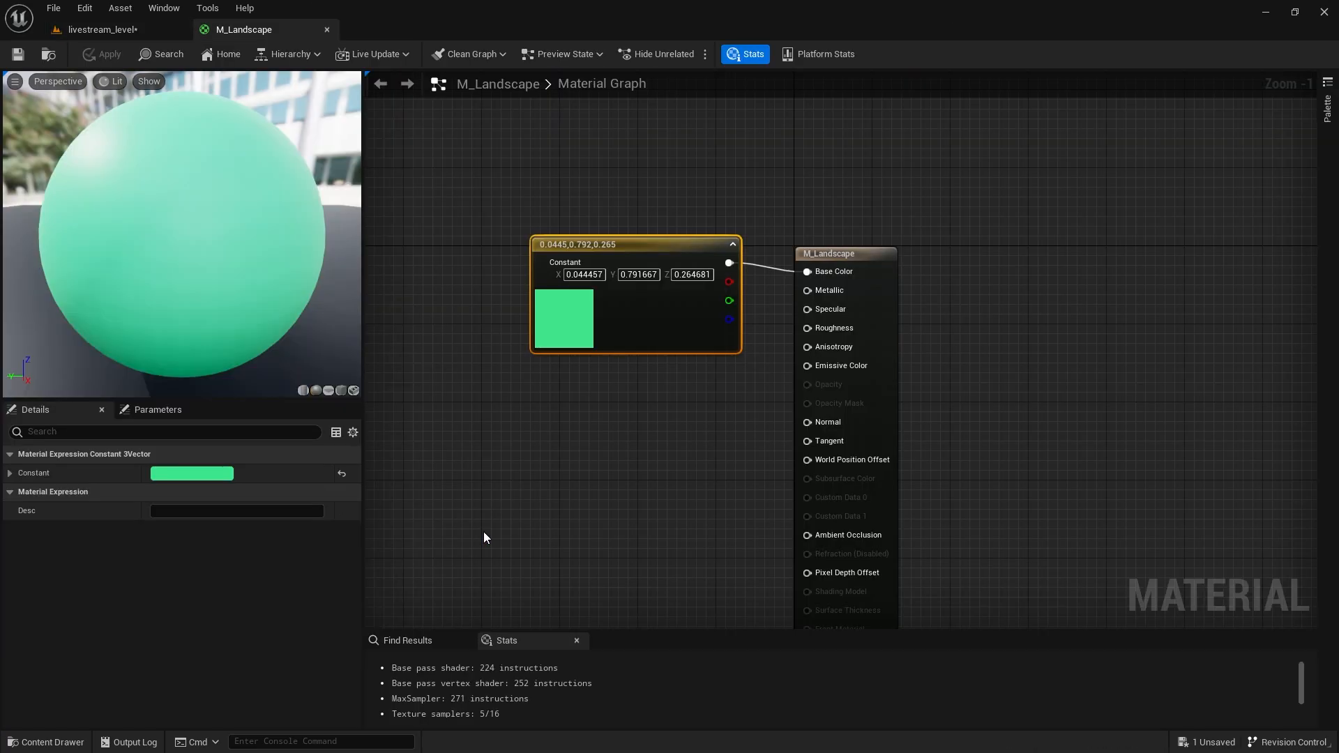
Convert the green constant into a vector parameter named 'color', keep it green, and apply.
right_click(574, 340)
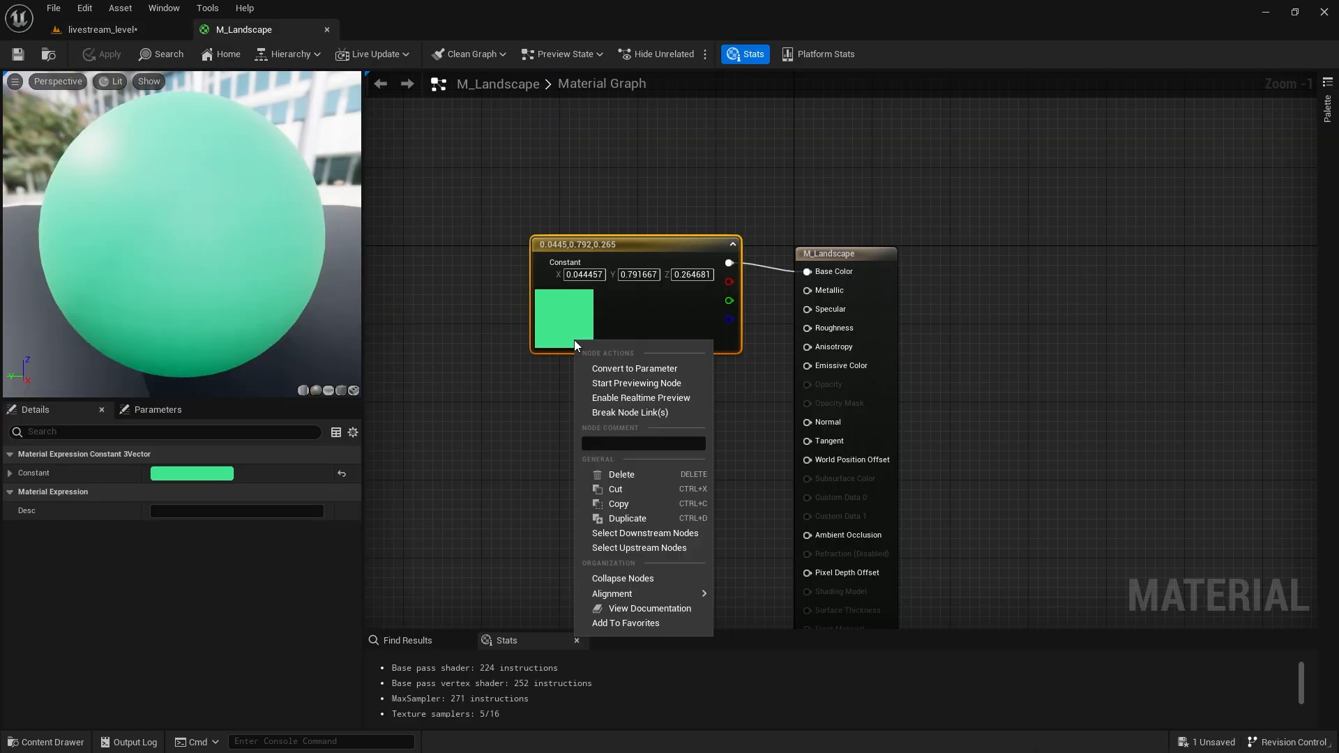
left_click(620, 367)
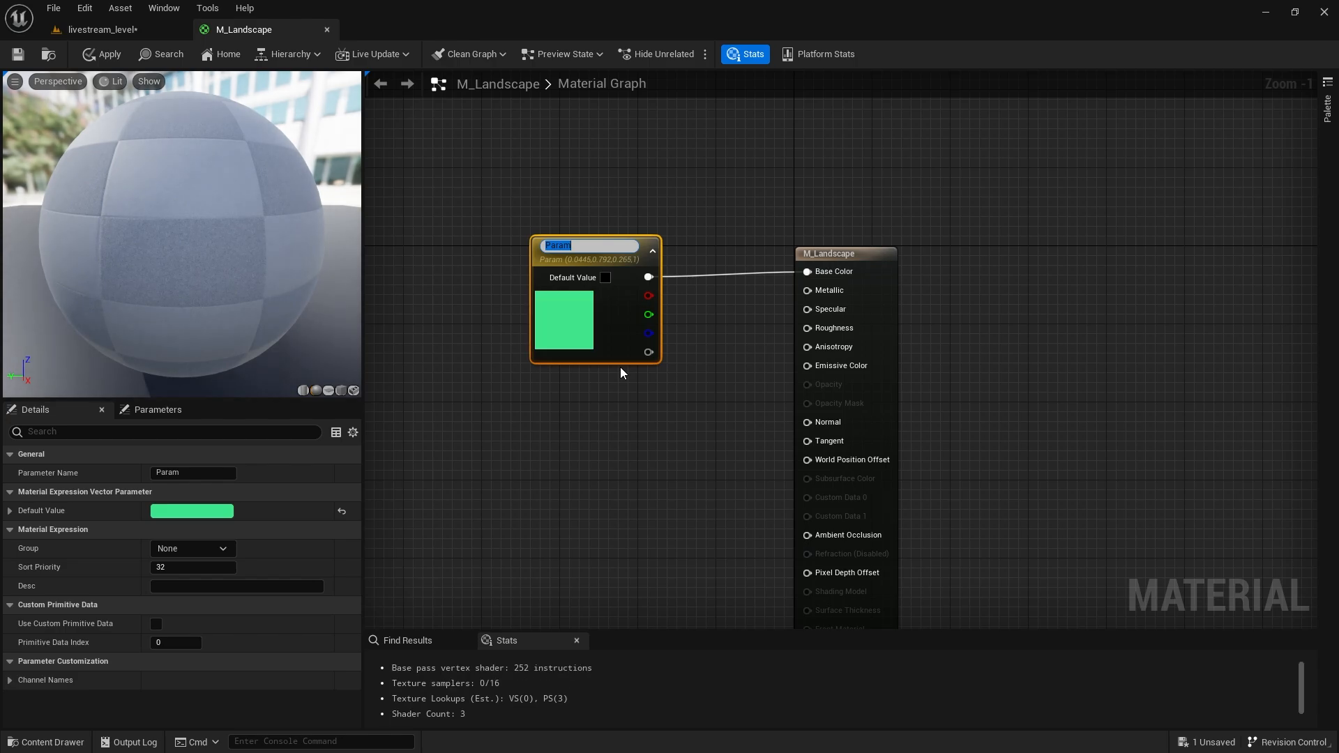
type("color")
key("Return")
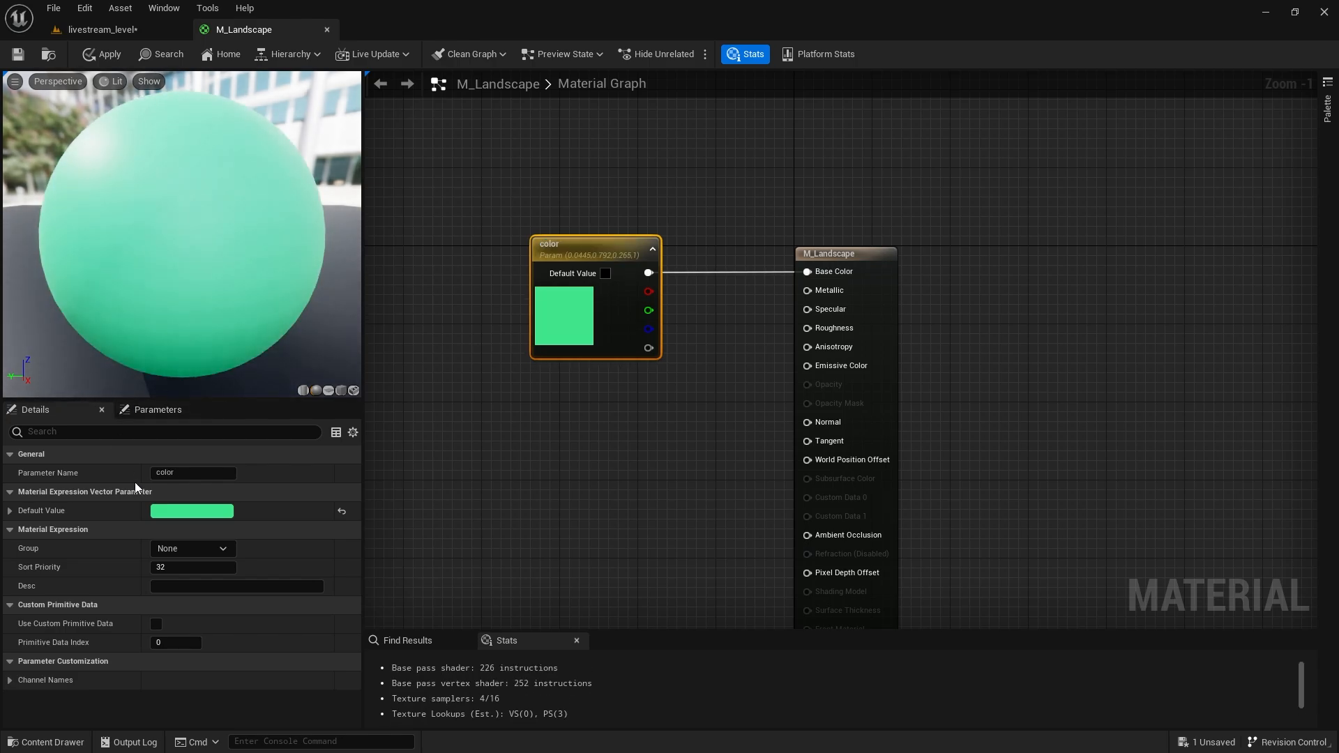
left_click(170, 505)
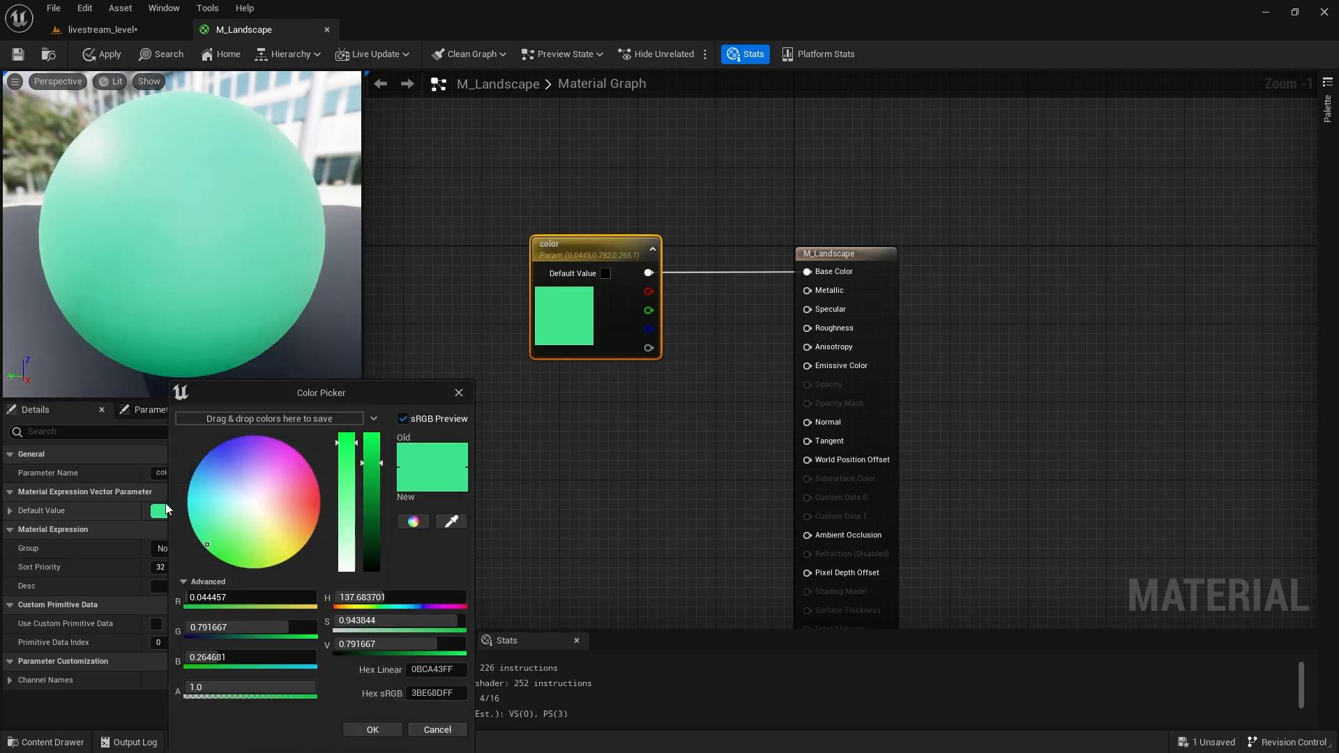
left_click(385, 734)
left_click(103, 50)
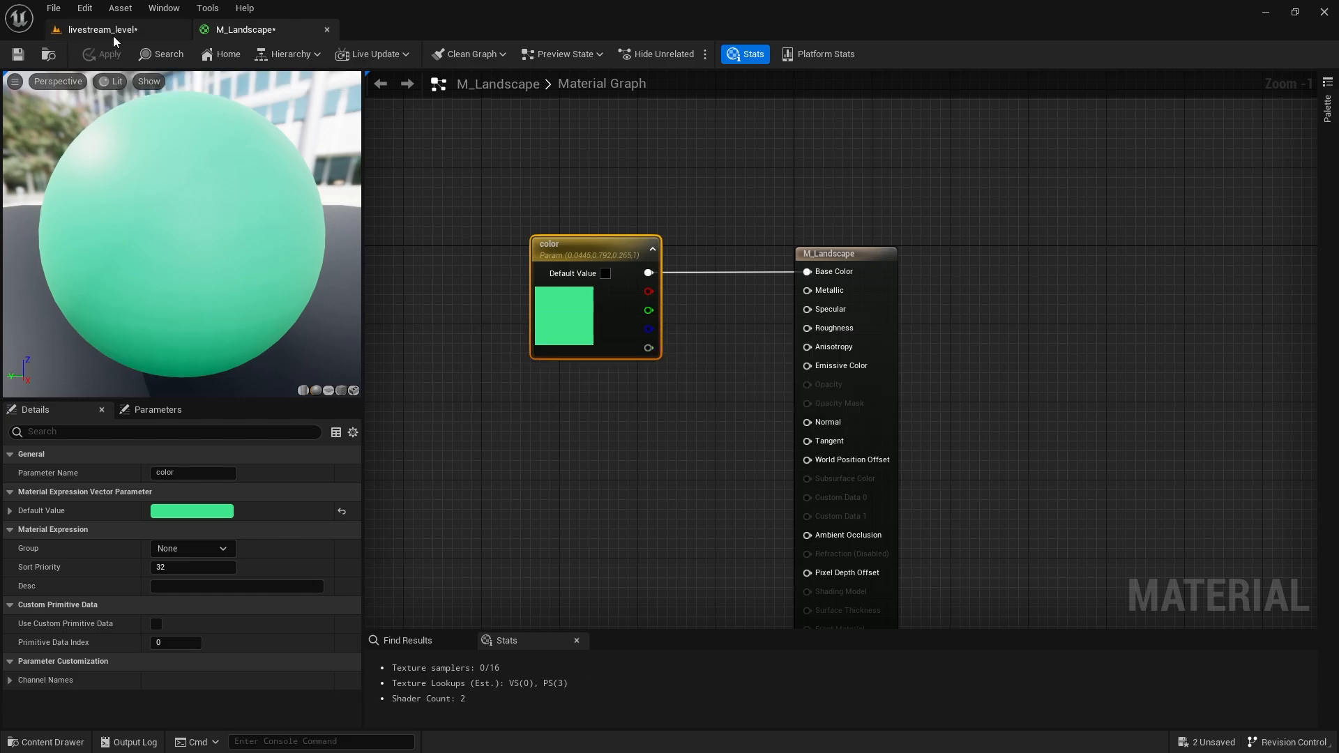
left_click(102, 29)
Open MI_Landscape in a floating window placed beside the level view.
right_click_drag(450, 337, 450, 337)
key("ctrl+space")
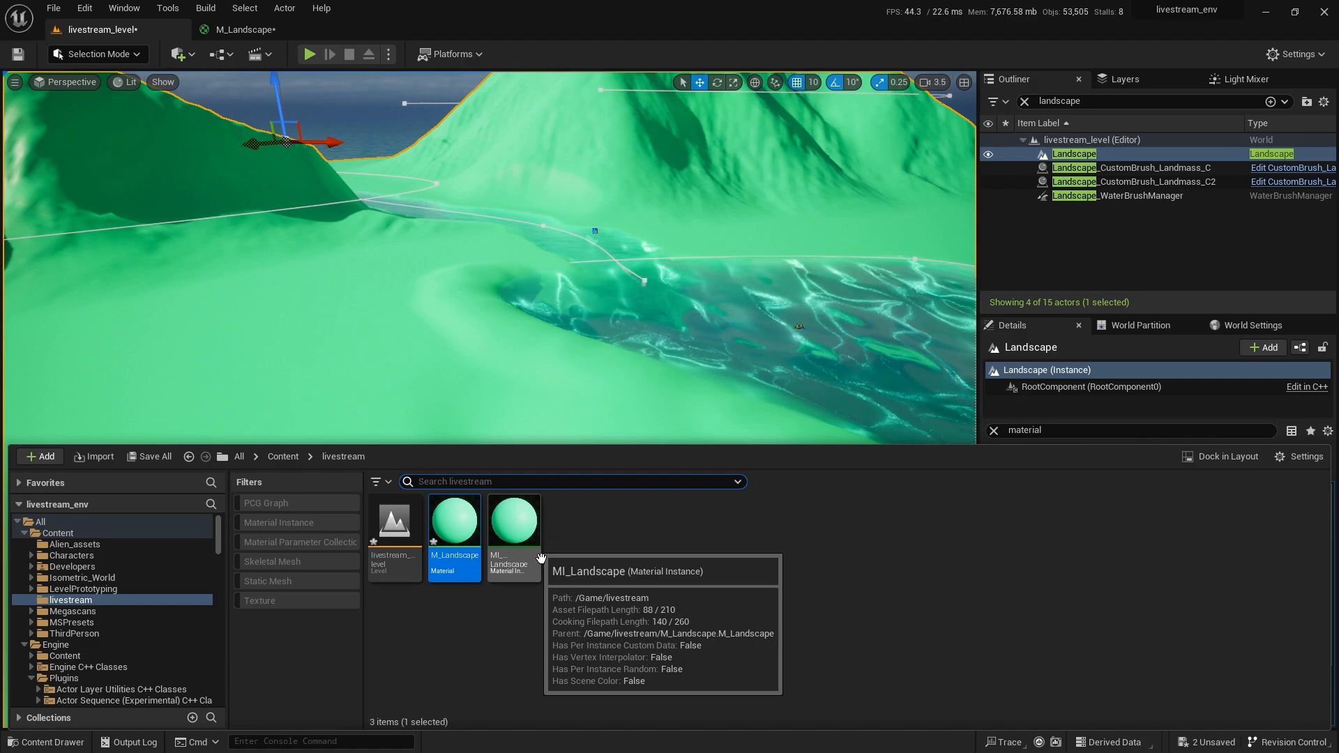
left_click(523, 525)
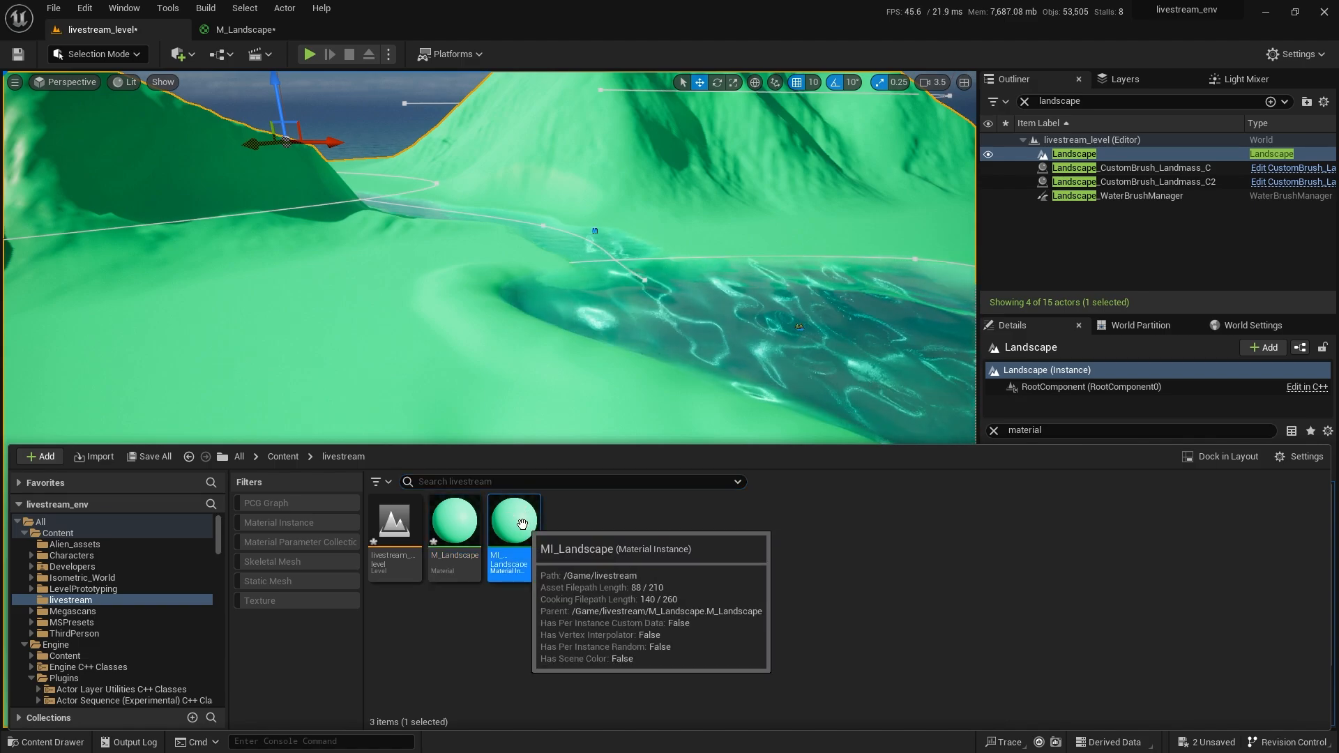
double_click(523, 525)
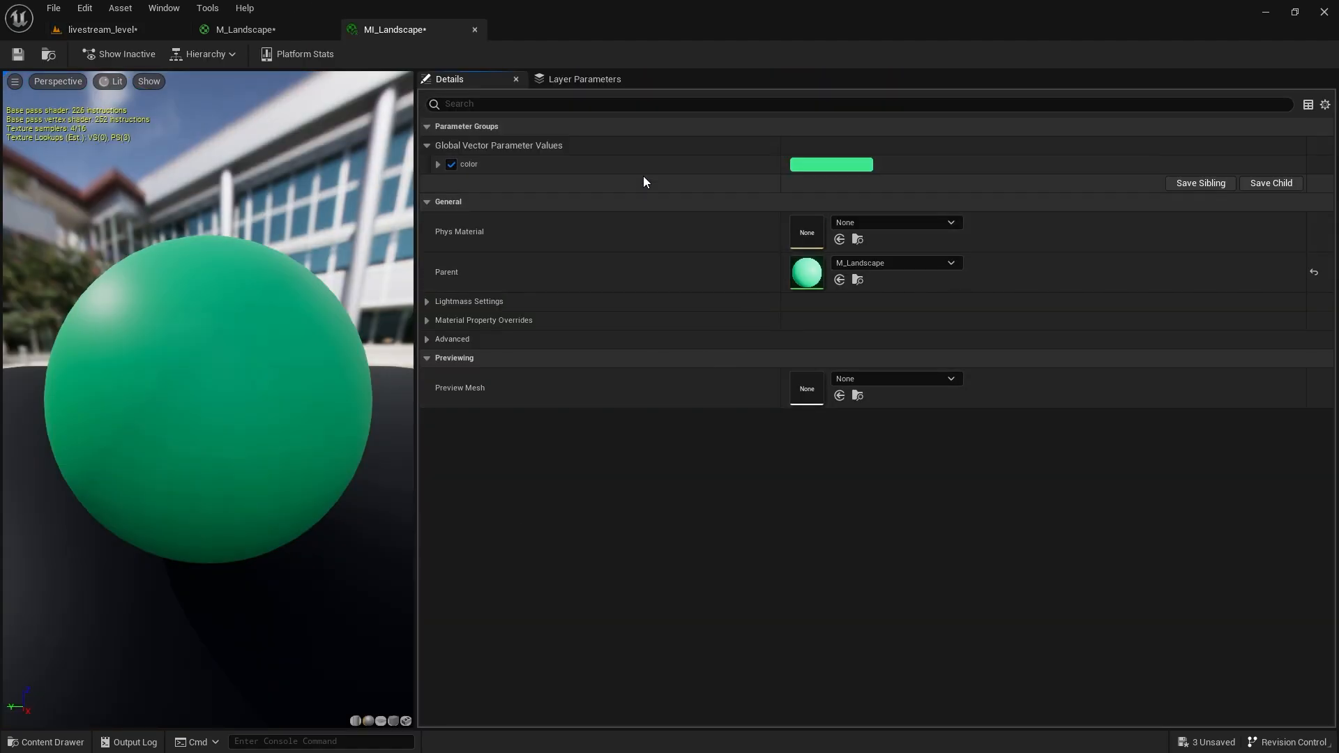
left_click_drag(424, 35, 579, 159)
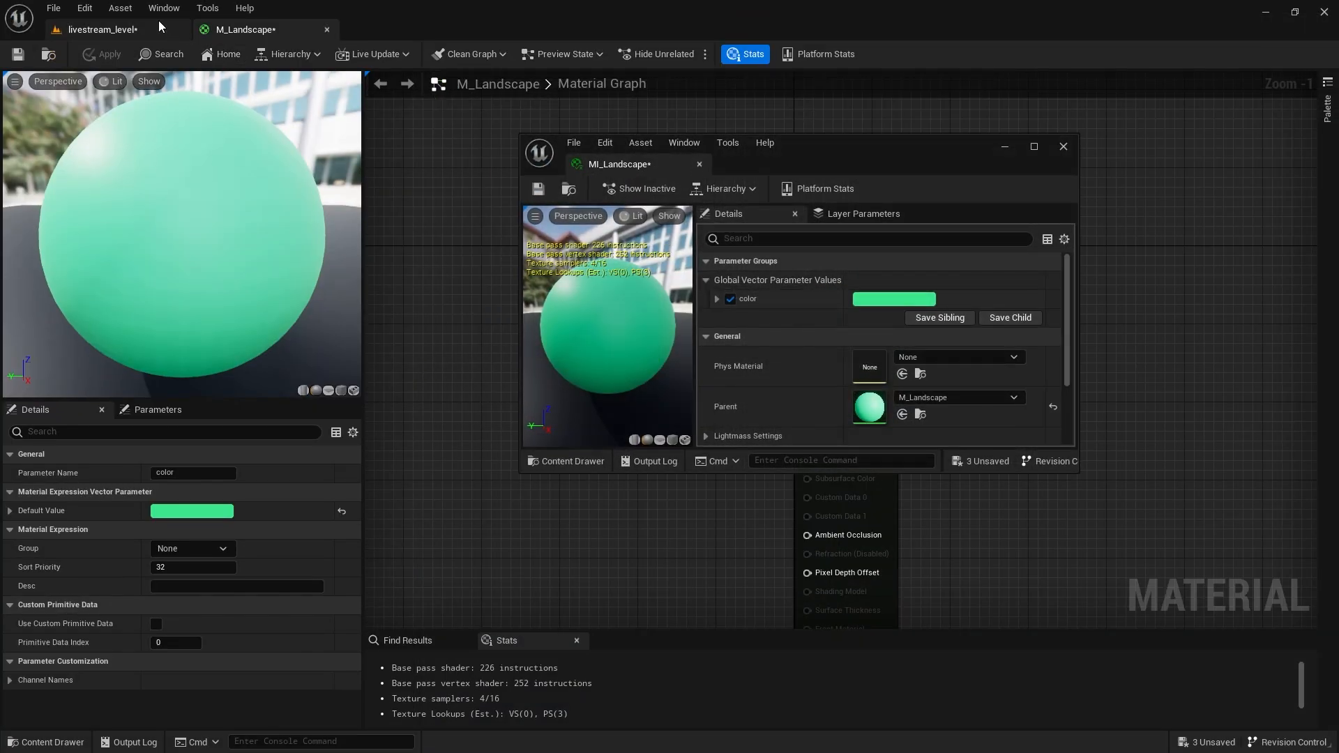
left_click(159, 26)
left_click_drag(854, 159, 1002, 150)
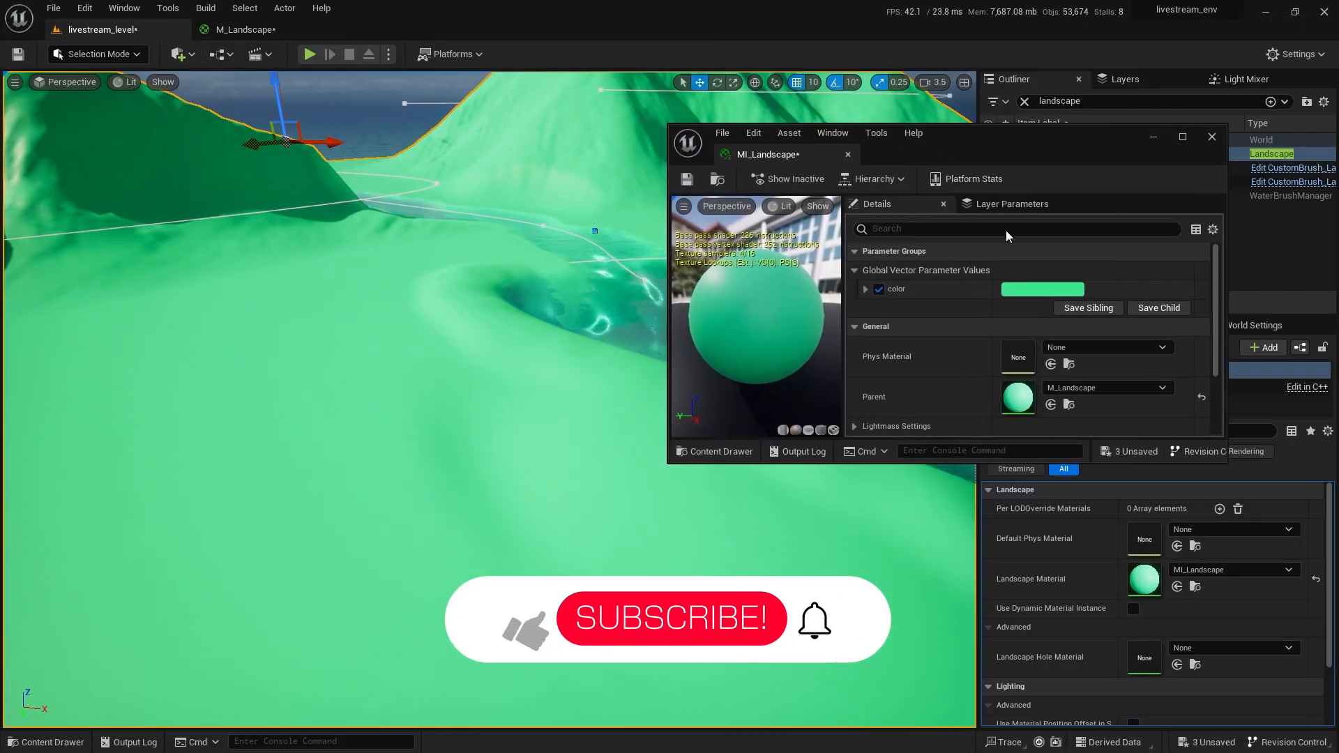
Set MI_Landscape's color parameter to a pale beige, trying orange first.
left_click(1024, 287)
left_click_drag(1051, 390, 1172, 416)
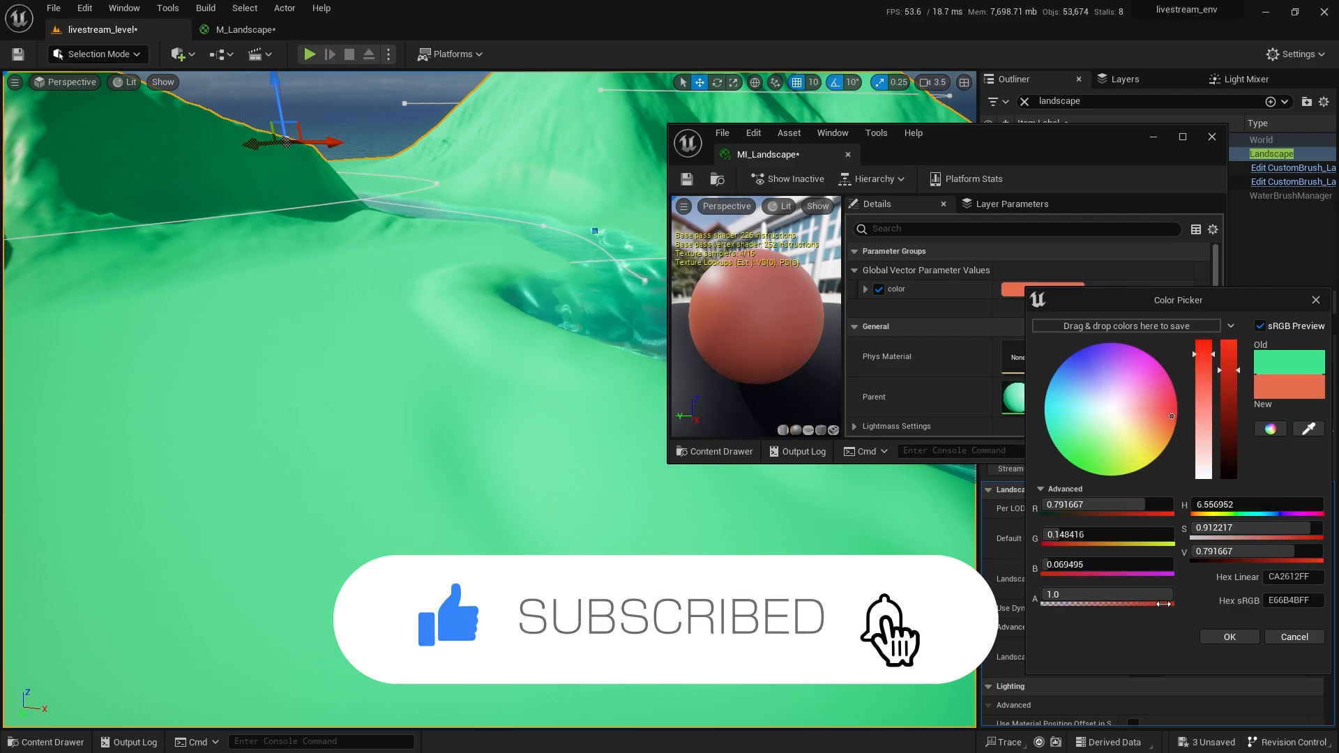
left_click(1228, 637)
right_click_drag(652, 345, 652, 345)
left_click(1053, 294)
left_click_drag(885, 434, 864, 439)
left_click(959, 643)
right_click_drag(542, 690, 447, 481)
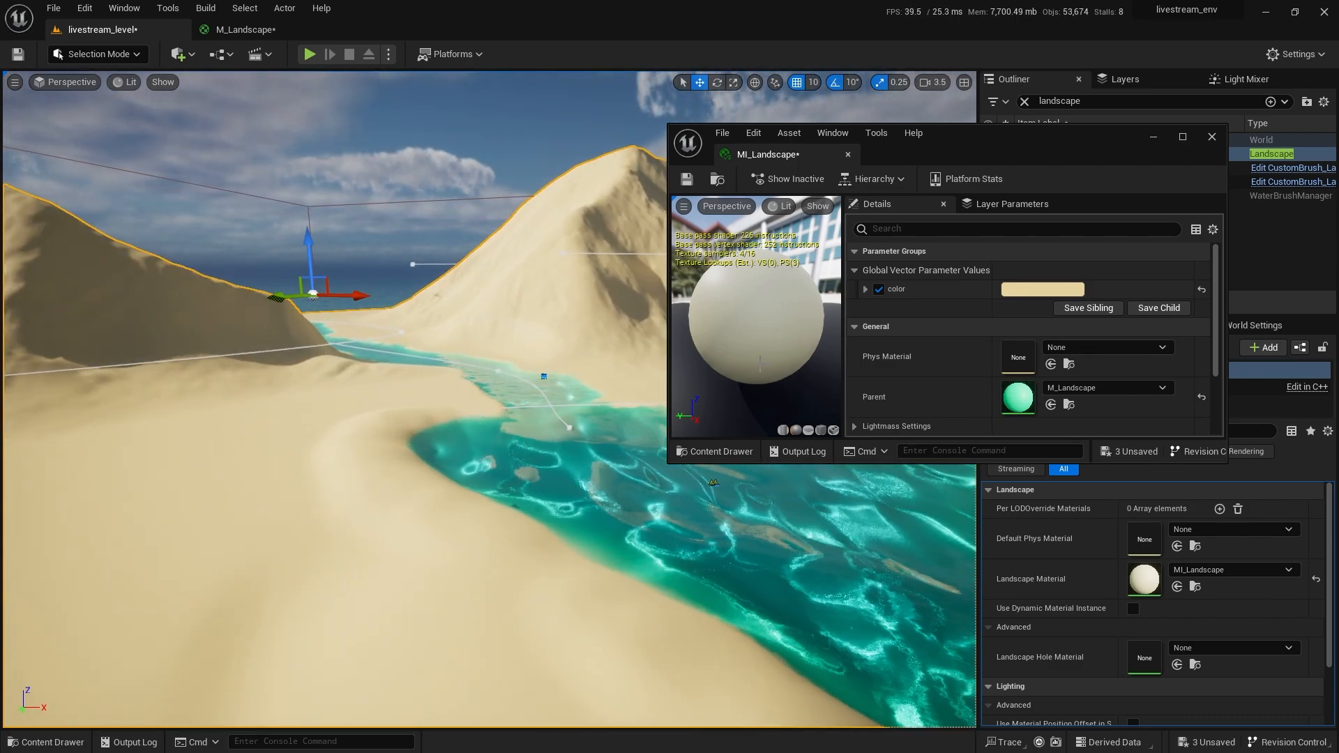
Save MI_Landscape and dock its editor back into the main window.
left_click(686, 178)
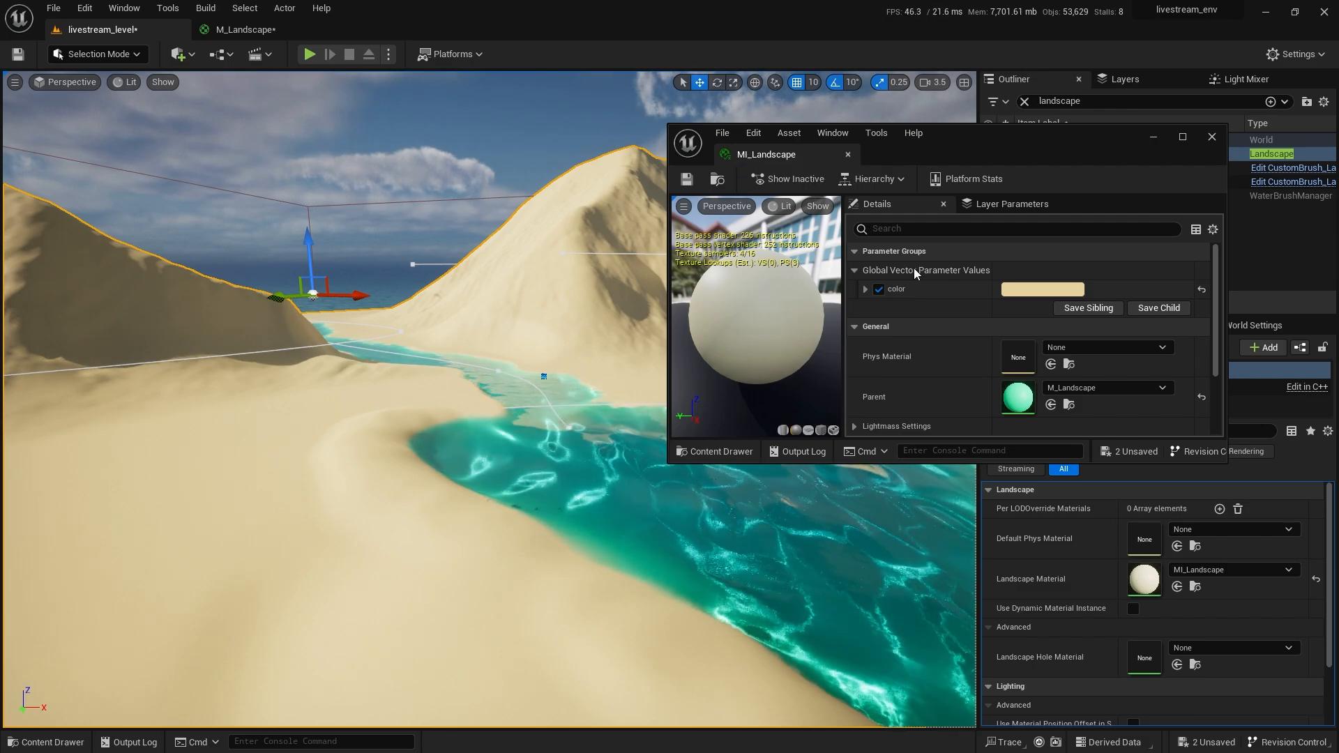
left_click_drag(761, 157, 372, 26)
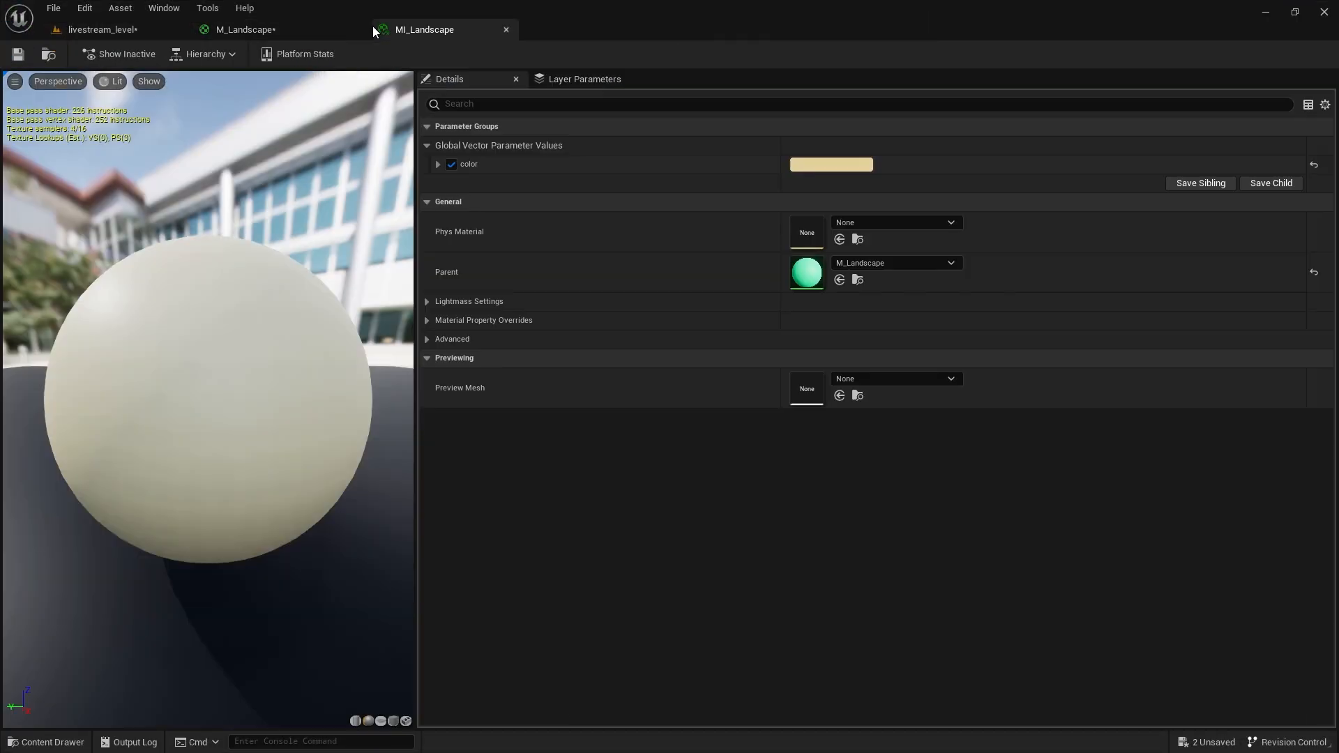
left_click(287, 31)
Frame the landscape and browse to the Megascans Surfaces Layered_Rock_vl0fdhdo folder.
left_click(140, 28)
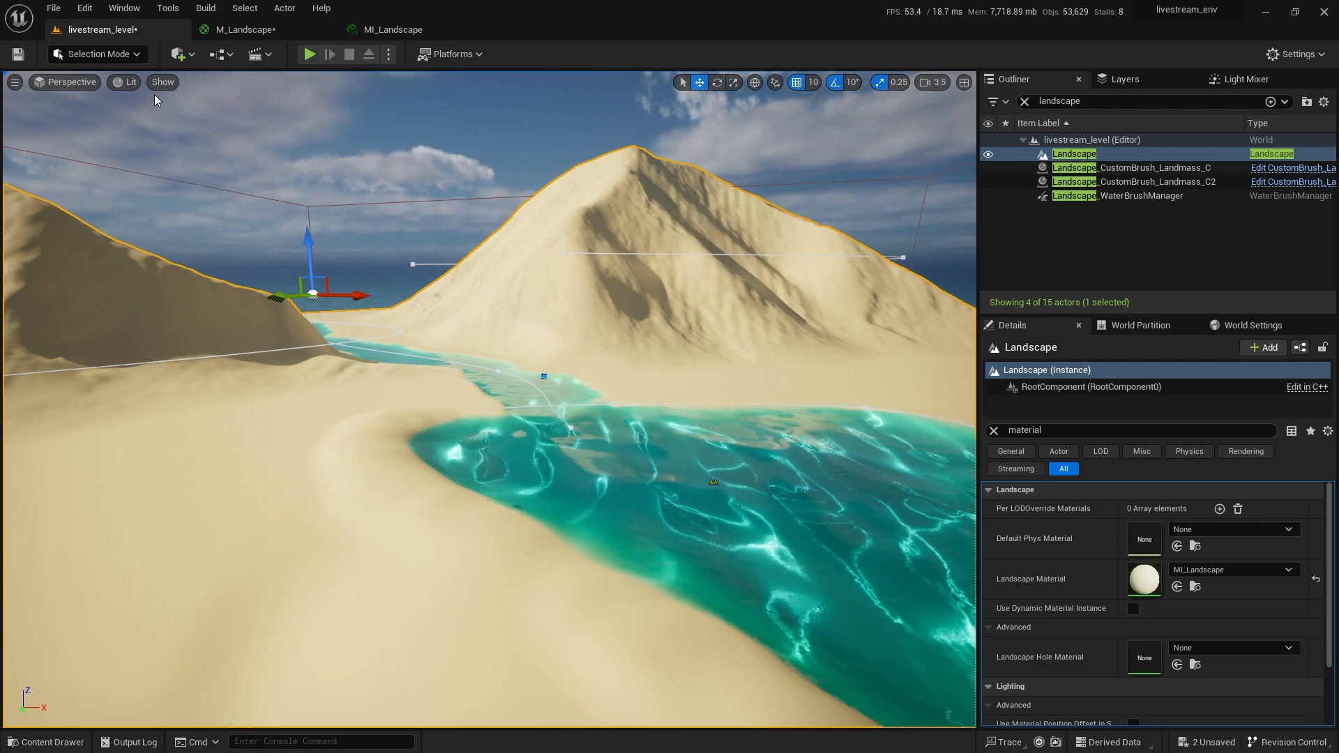
right_click_drag(664, 233, 664, 279)
key("f")
key("ctrl+space")
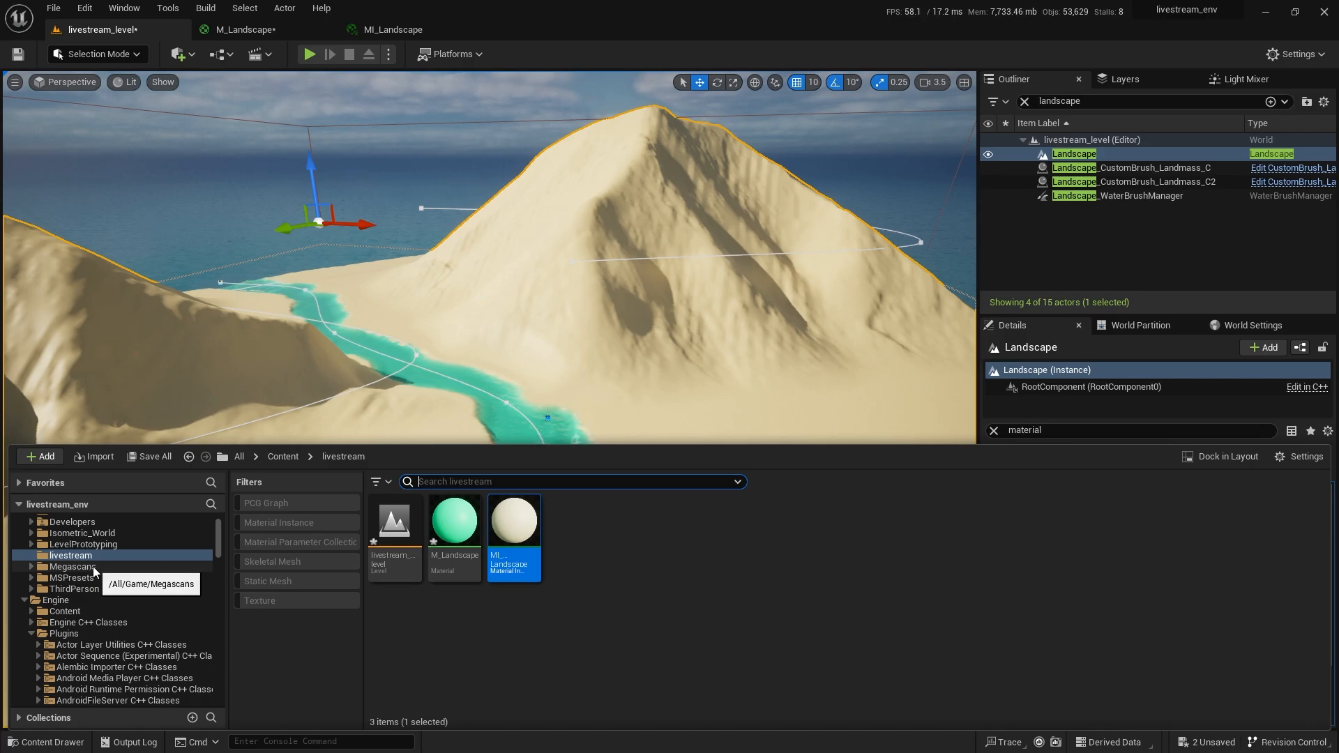
left_click(95, 567)
double_click(509, 523)
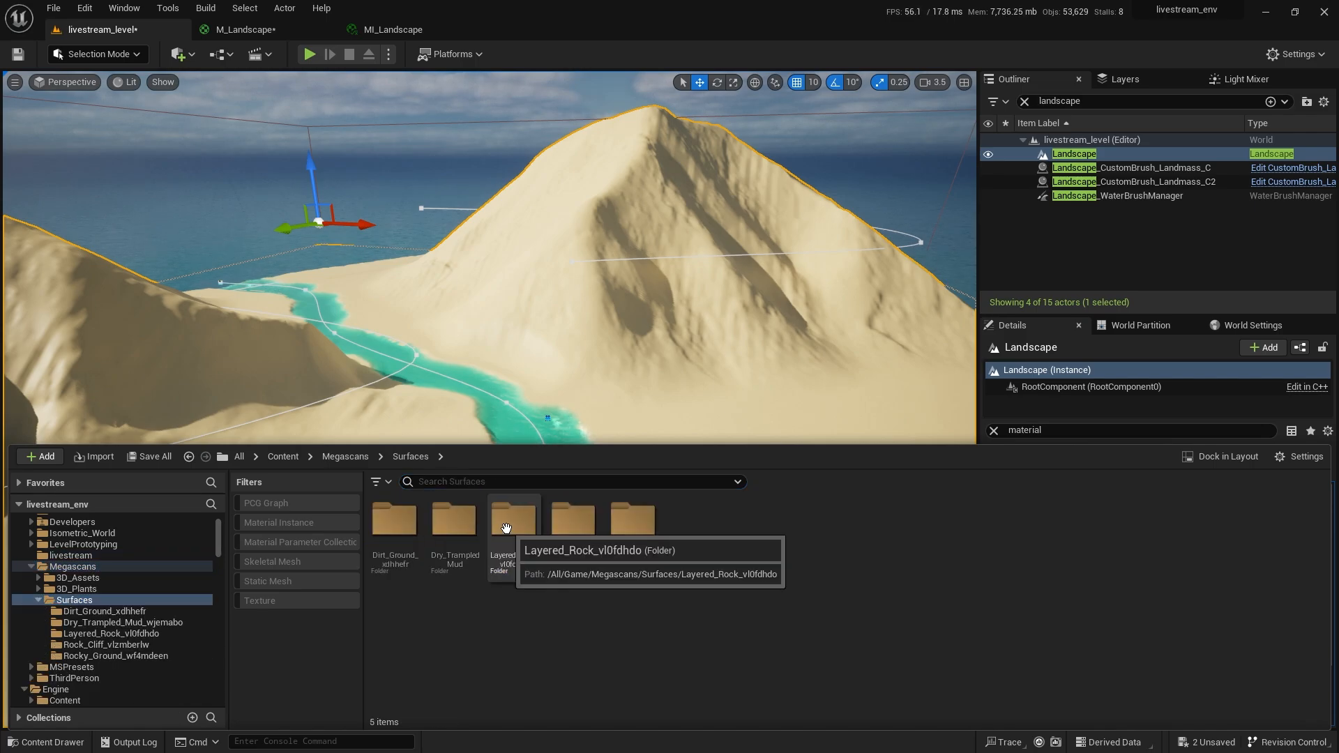
double_click(395, 523)
left_click(104, 632)
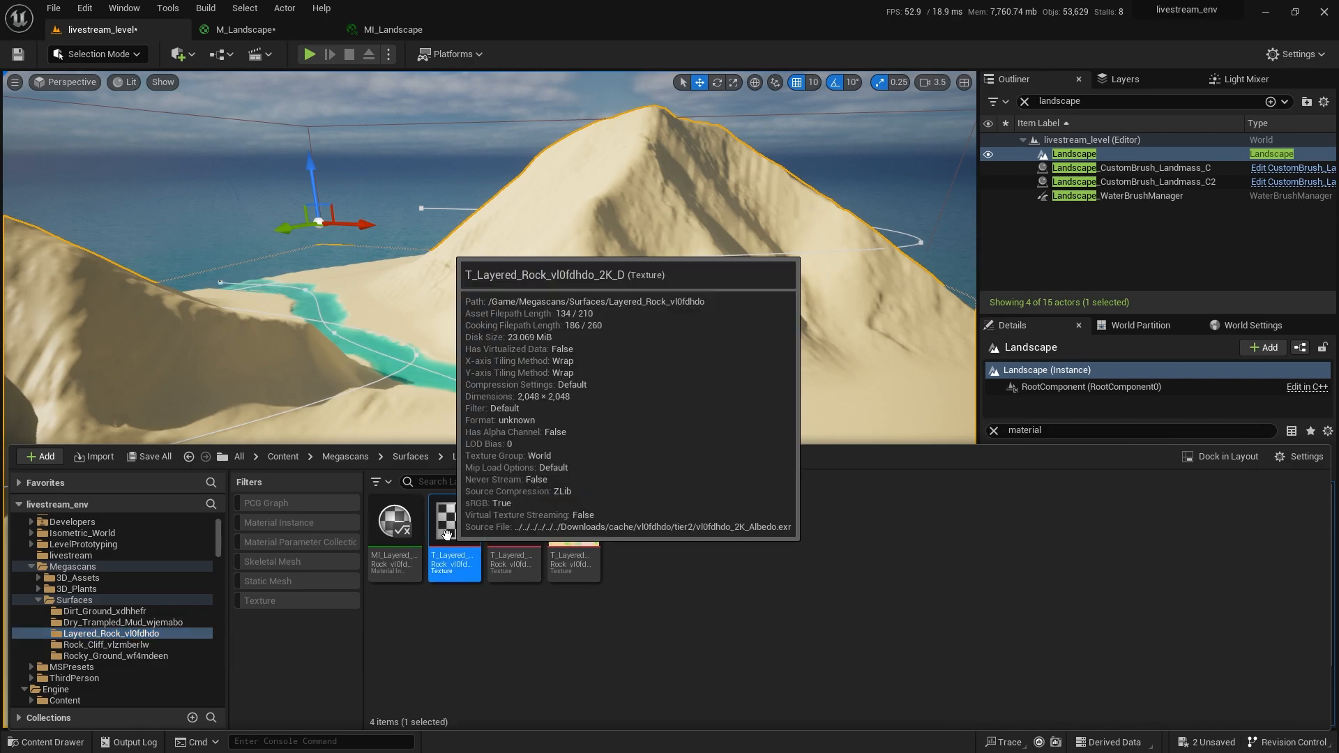
Add T_Layered_Rock_vl0fdhdo_2K_D as a Texture Sample, wire RGB to Base Color, and apply.
left_click_drag(448, 534, 441, 403)
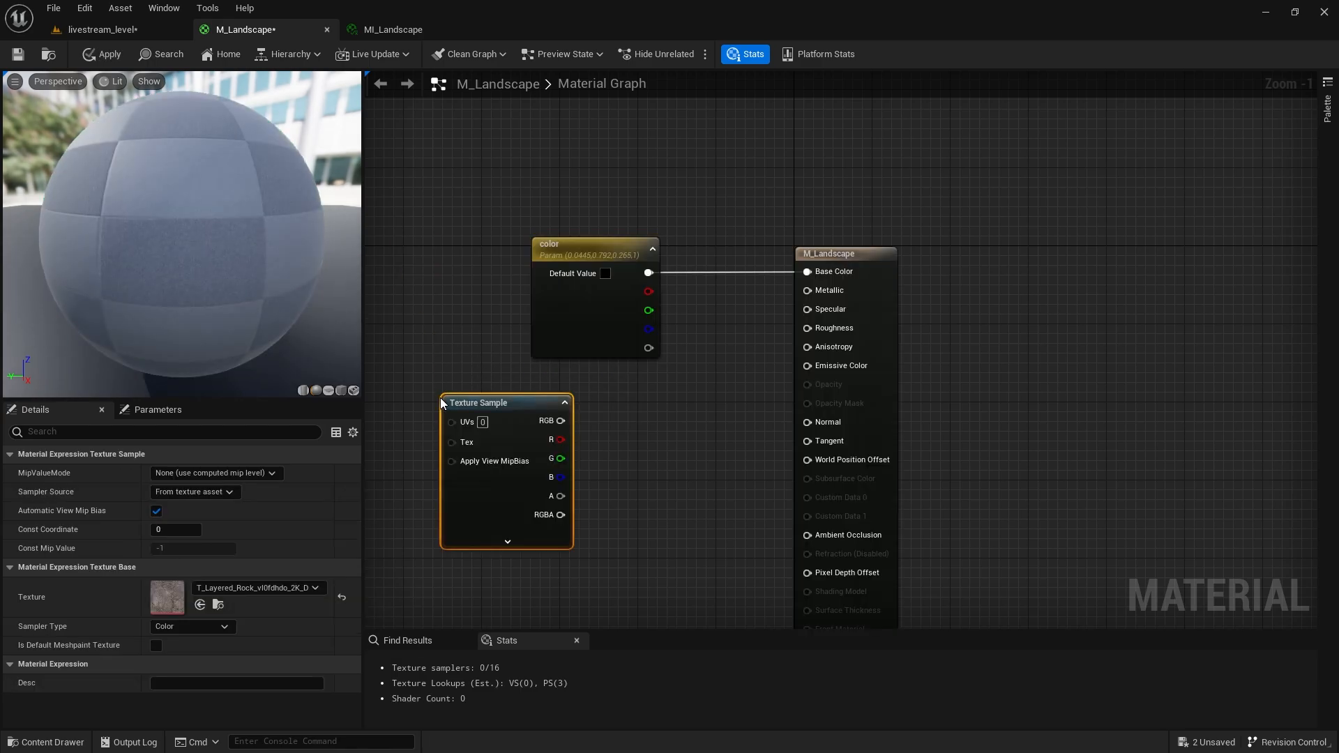
left_click_drag(518, 460, 580, 458)
left_click_drag(625, 419, 803, 271)
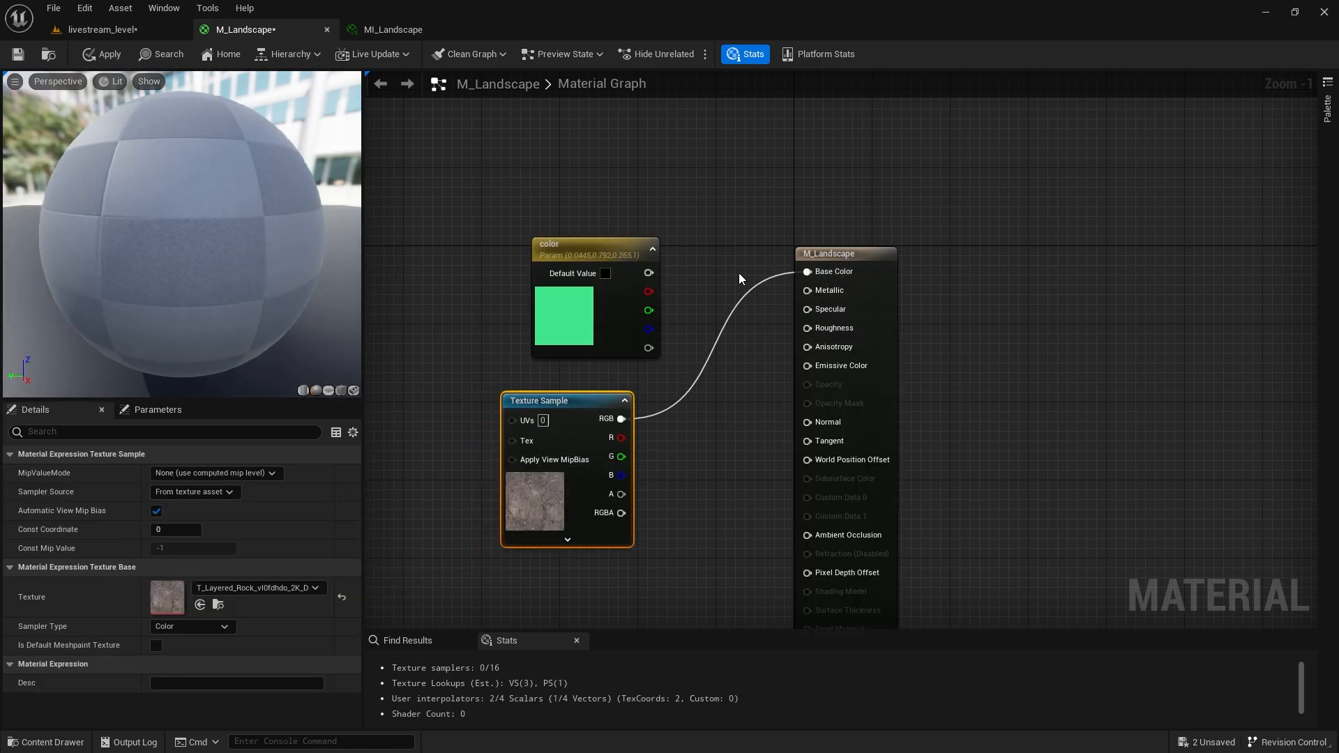
left_click(105, 53)
Frame the textured ground, then return to M_Landscape and select the color parameter node.
left_click(120, 25)
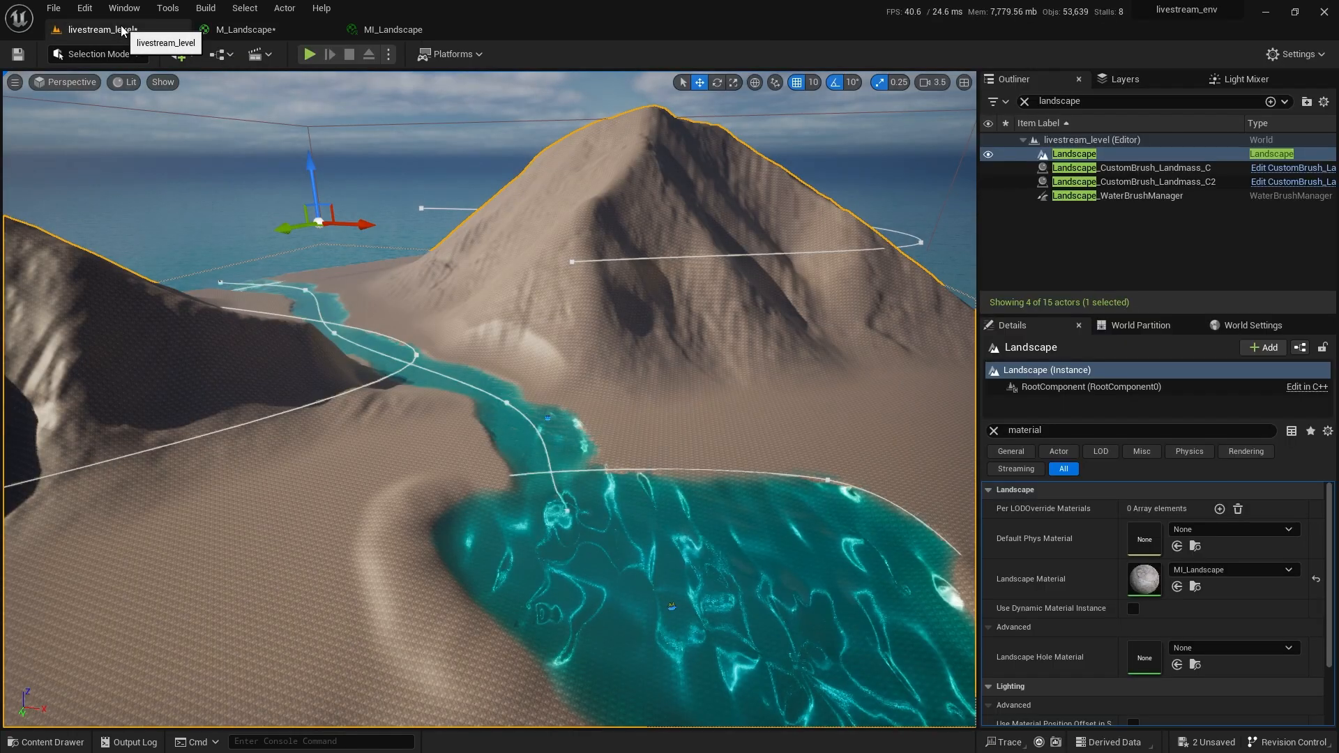
key("f")
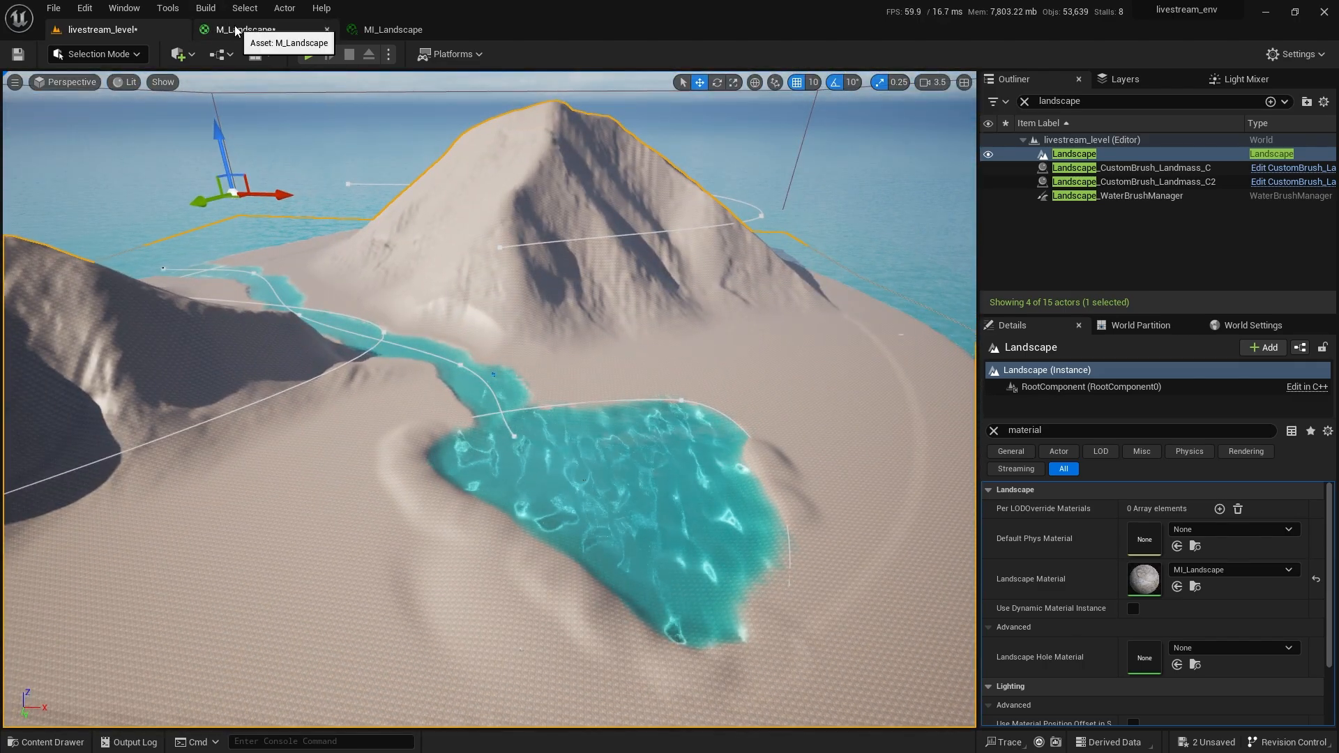
left_click(235, 27)
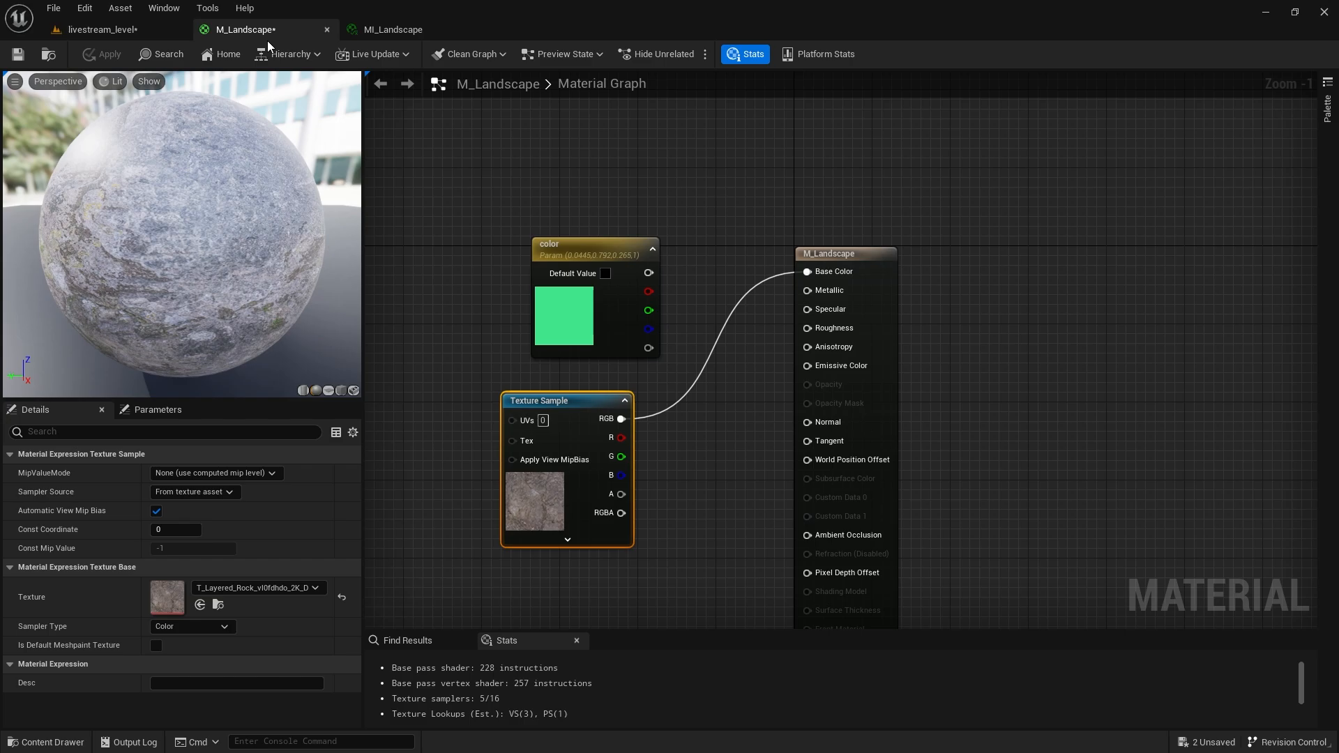
mouse_move(620, 344)
left_mouse_down()
mouse_move(576, 304)
mouse_move(593, 335)
left_mouse_up()
mouse_move(416, 113)
left_mouse_down()
mouse_move(562, 223)
mouse_move(641, 328)
left_mouse_up()
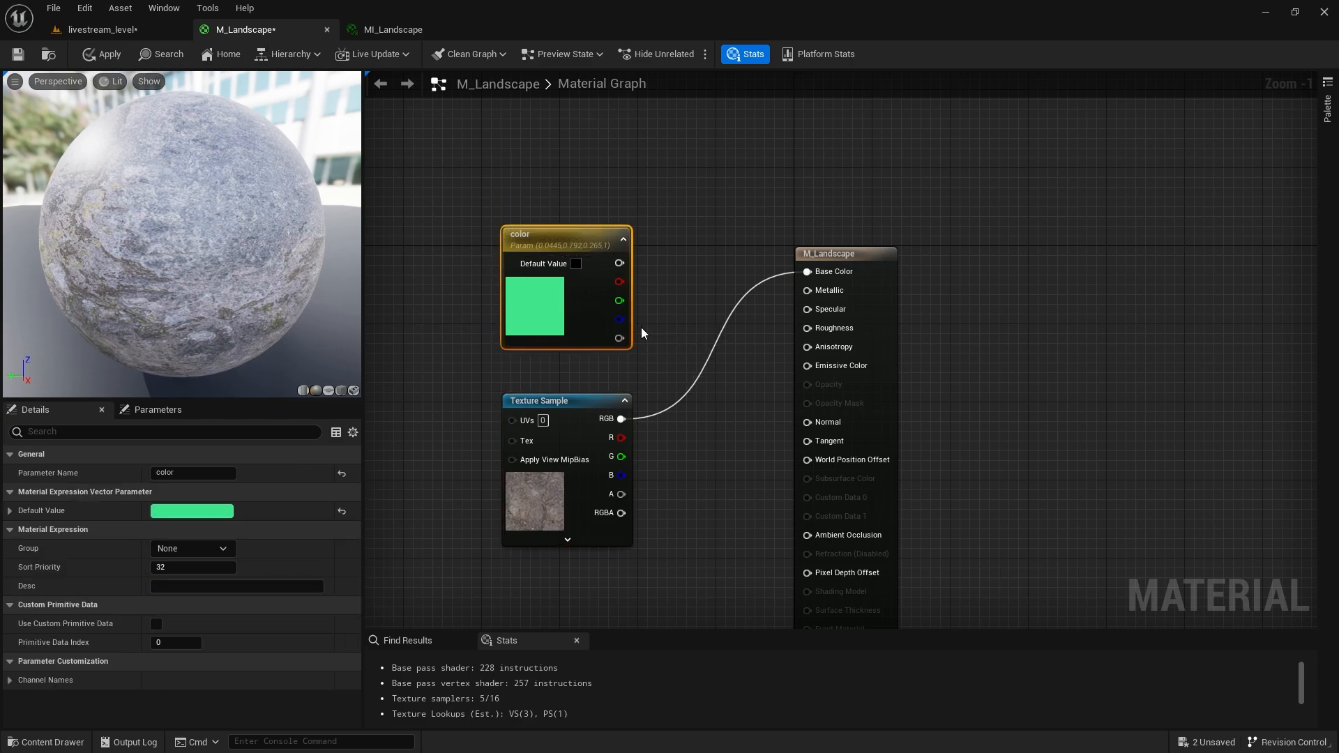
Delete the color parameter and the Texture Sample nodes from M_Landscape.
key("Delete")
left_click_drag(592, 446, 485, 289)
key("Delete")
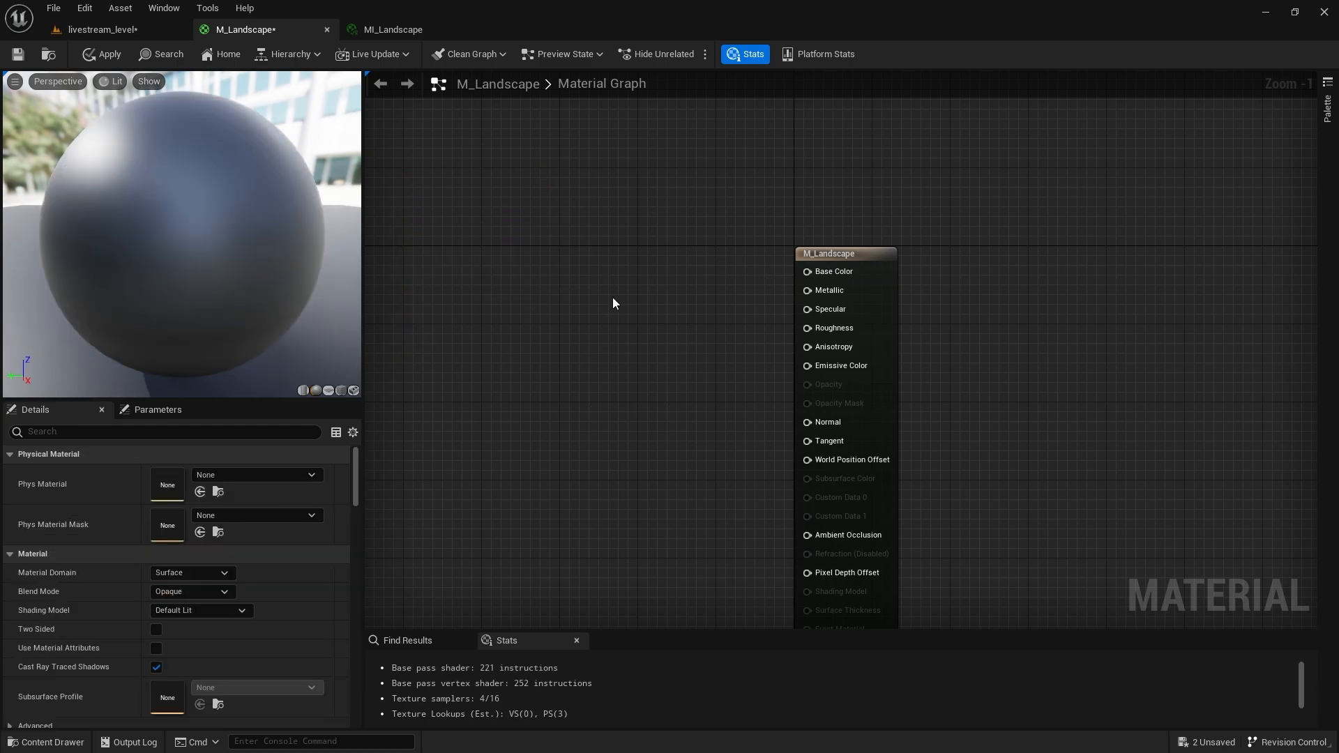
right_click_drag(613, 298, 897, 335)
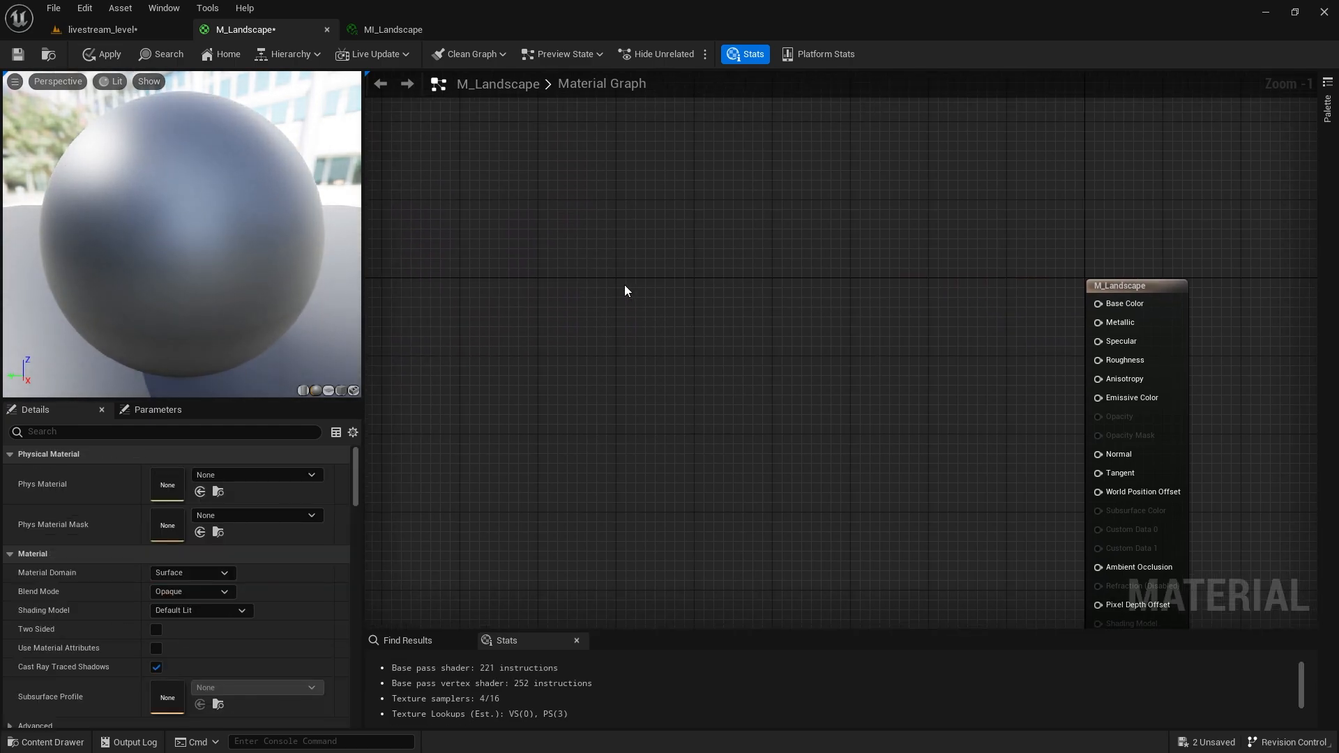
right_click_drag(625, 285, 567, 266)
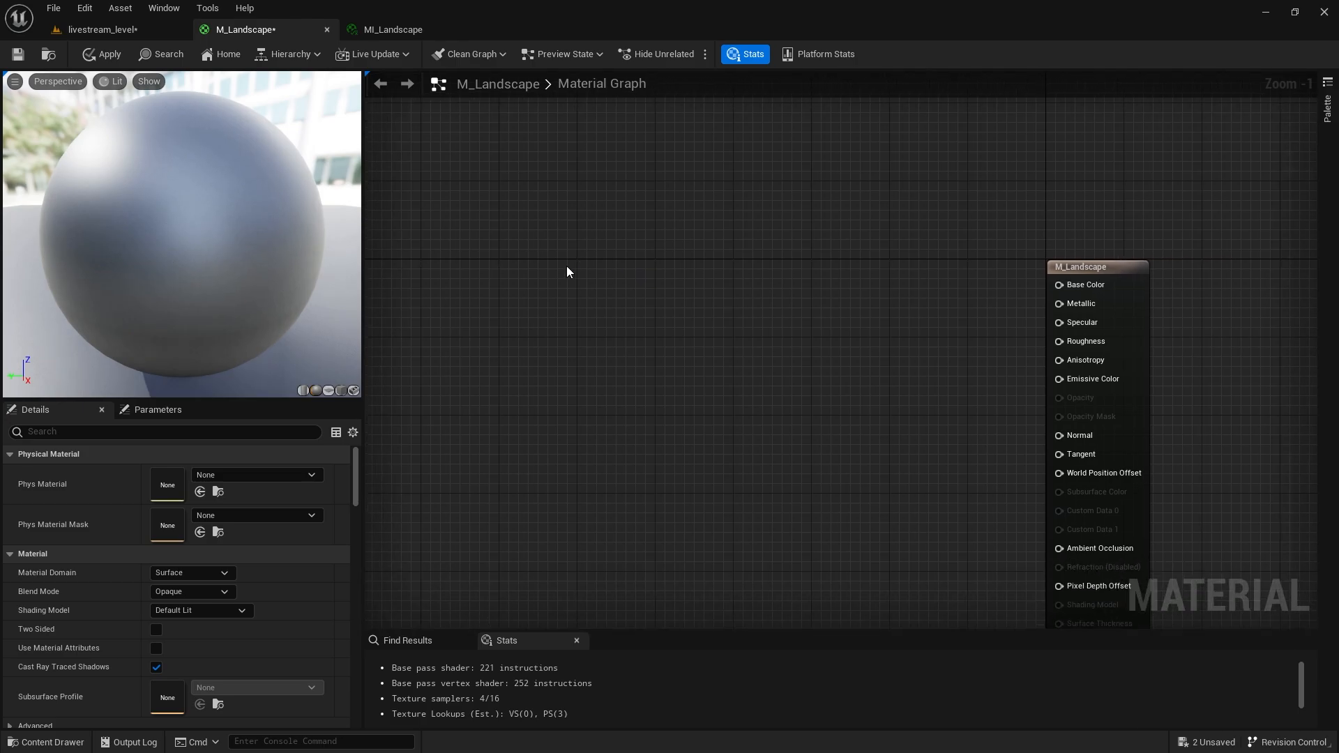
Open Quixel Bridge via Add Quixel Content in the level's Content Drawer.
left_click(102, 27)
left_click(45, 741)
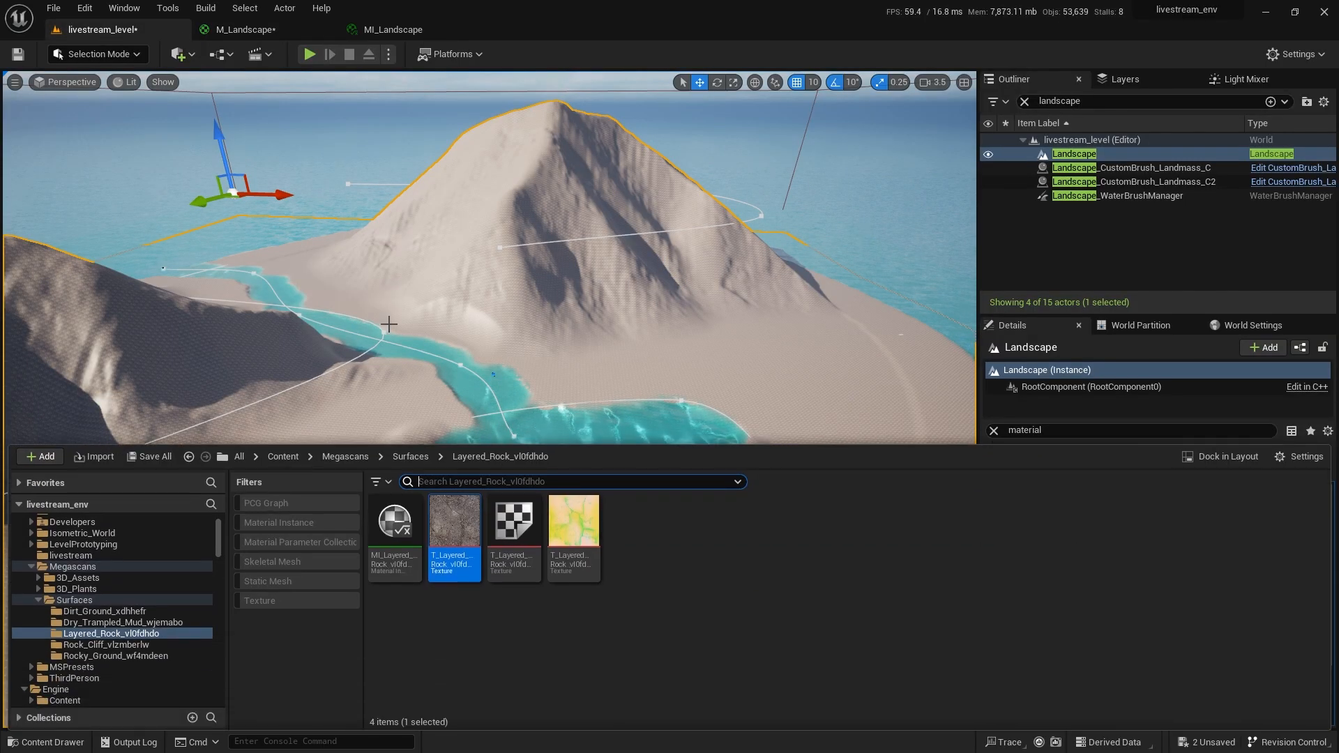
left_click(44, 456)
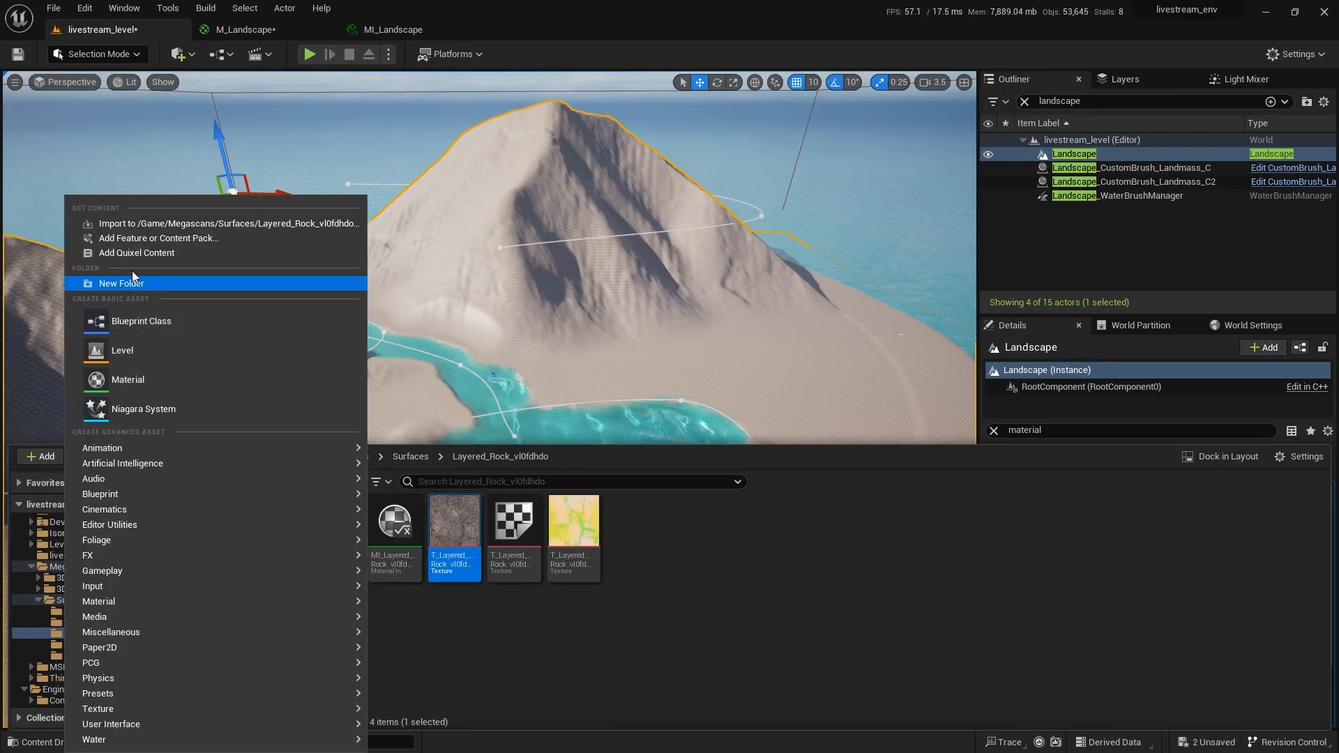
left_click(132, 253)
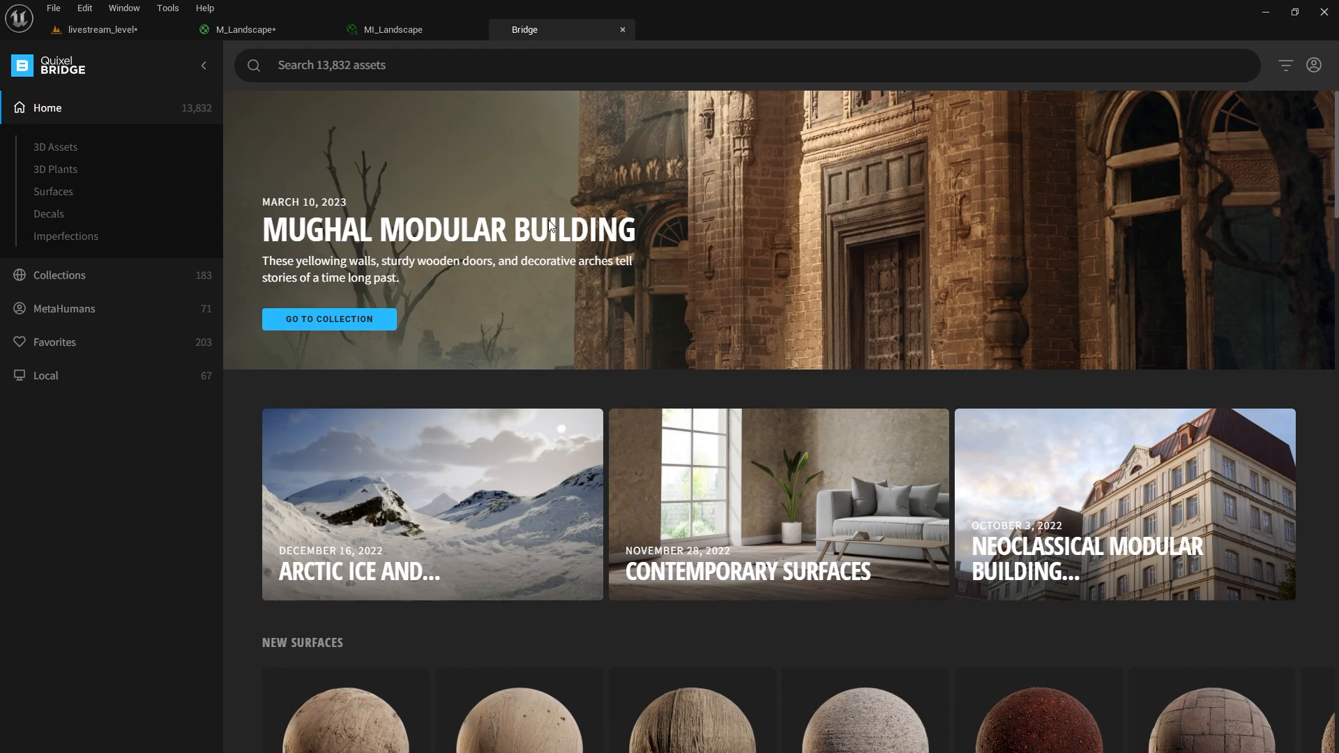
Browse the Mughal Modular Building collection, viewing its Door, Trim Kit and Ground Floor Kit assets.
left_click(330, 320)
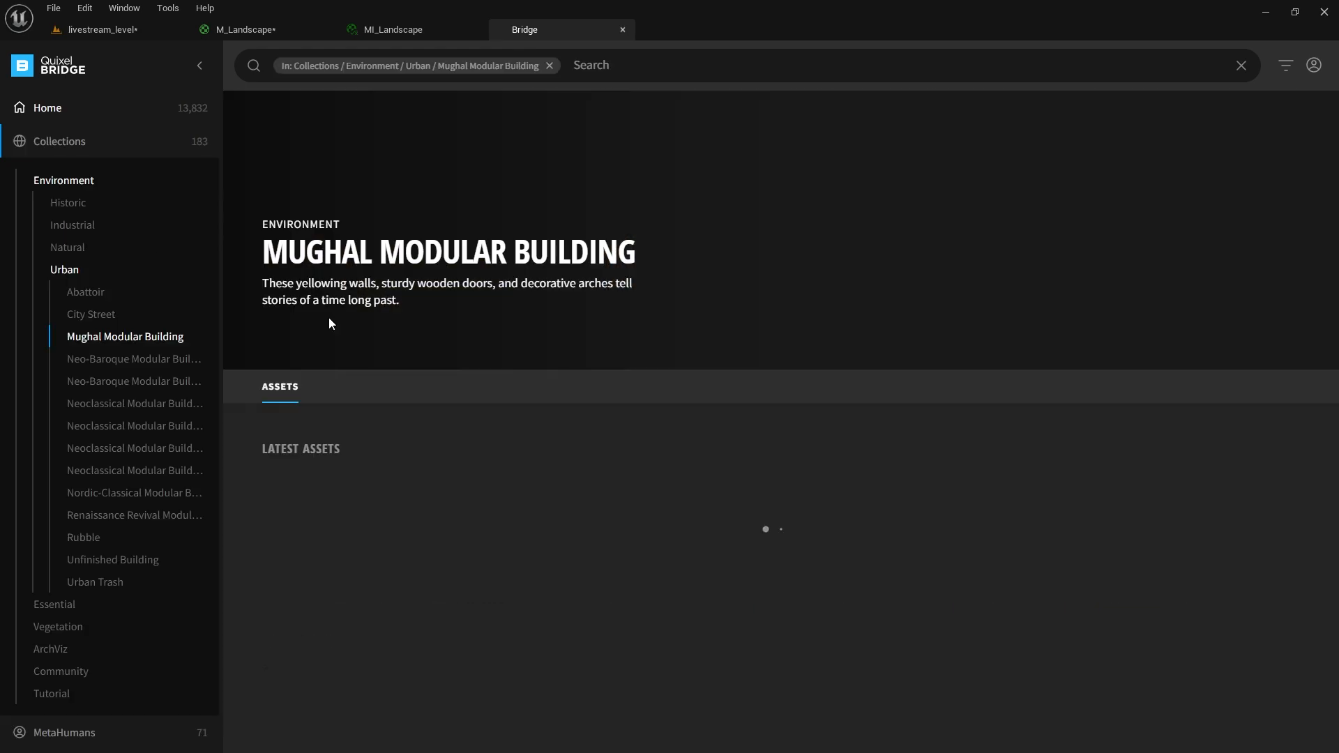
scroll(767, 551, "down", 6)
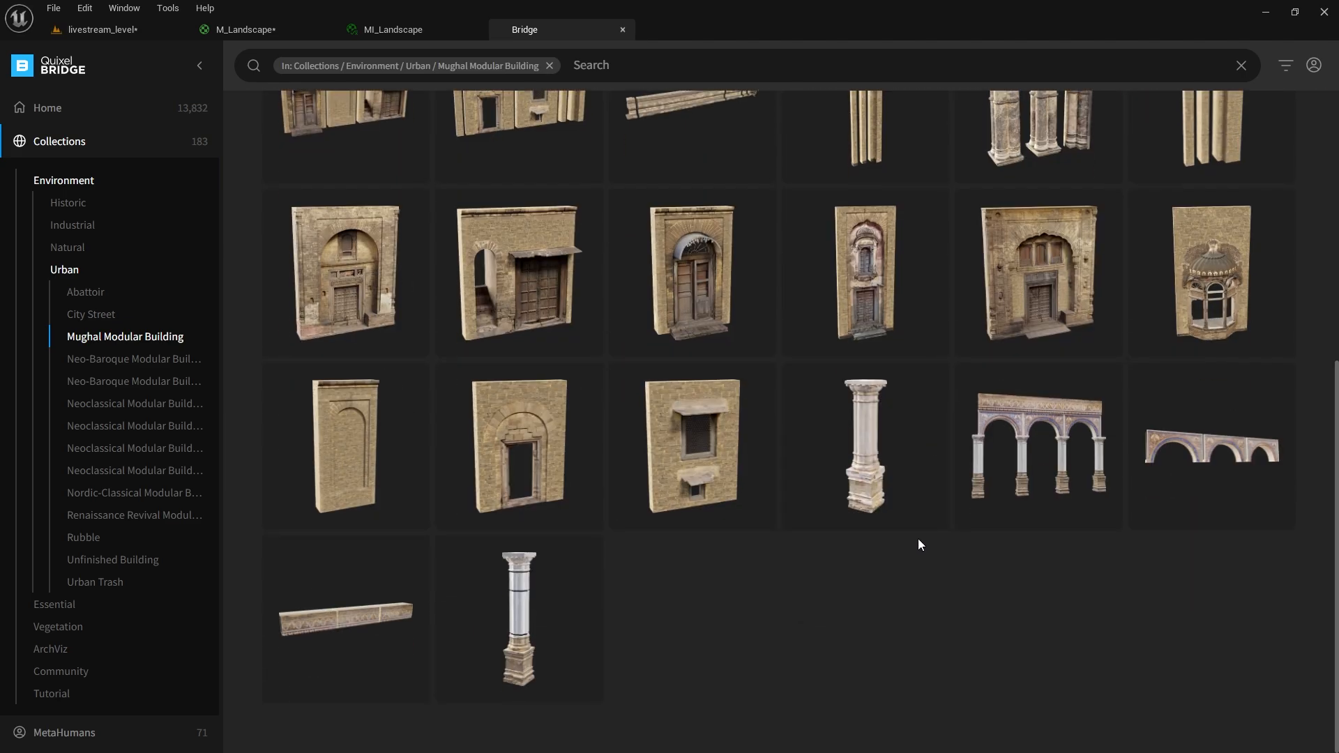
scroll(919, 537, "up", 5)
scroll(949, 533, "down", 3)
left_click(1017, 490)
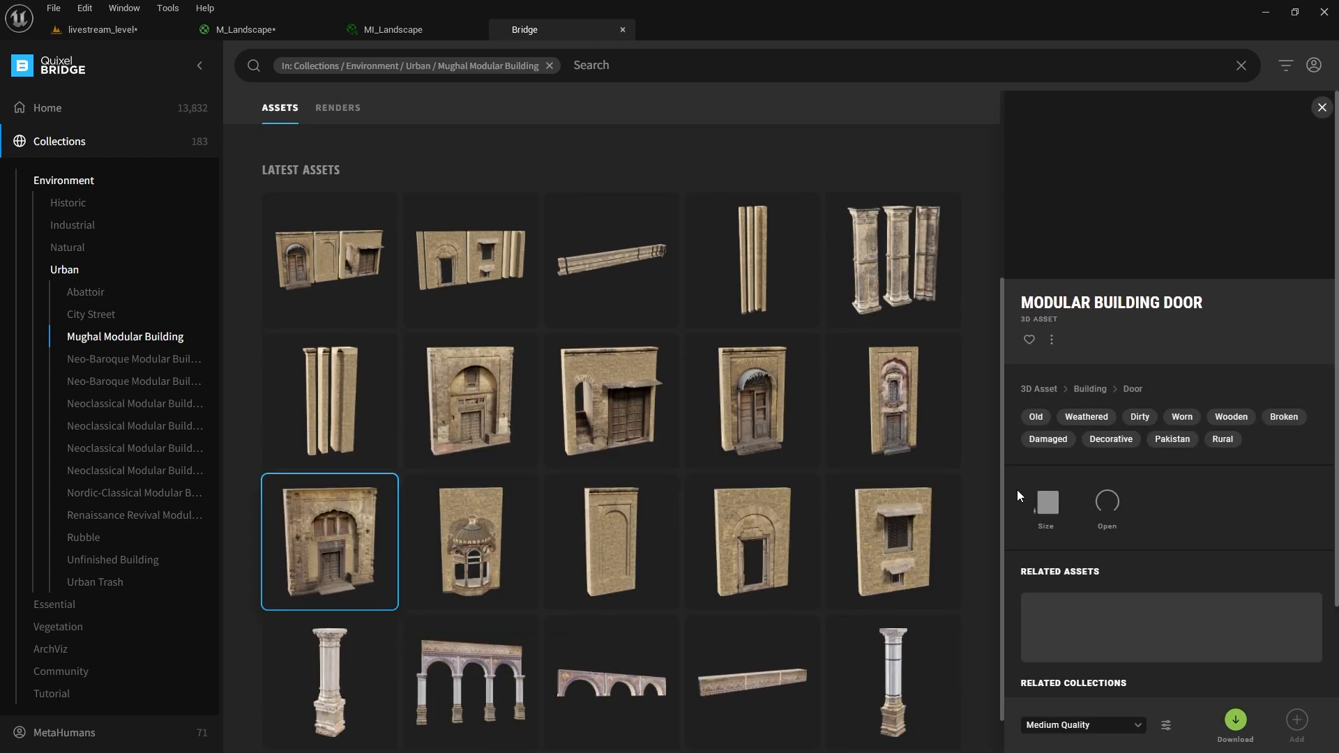
scroll(777, 419, "up", 4)
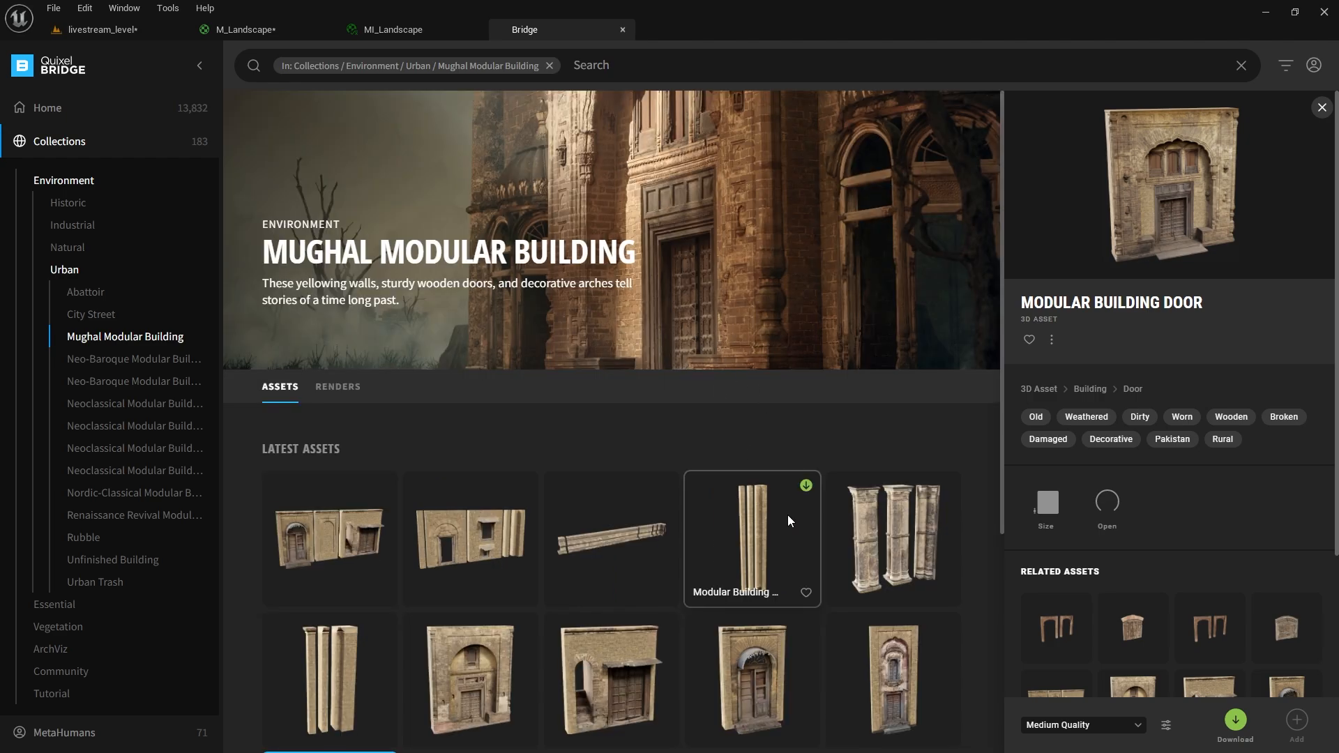
scroll(795, 517, "down", 4)
left_click(634, 281)
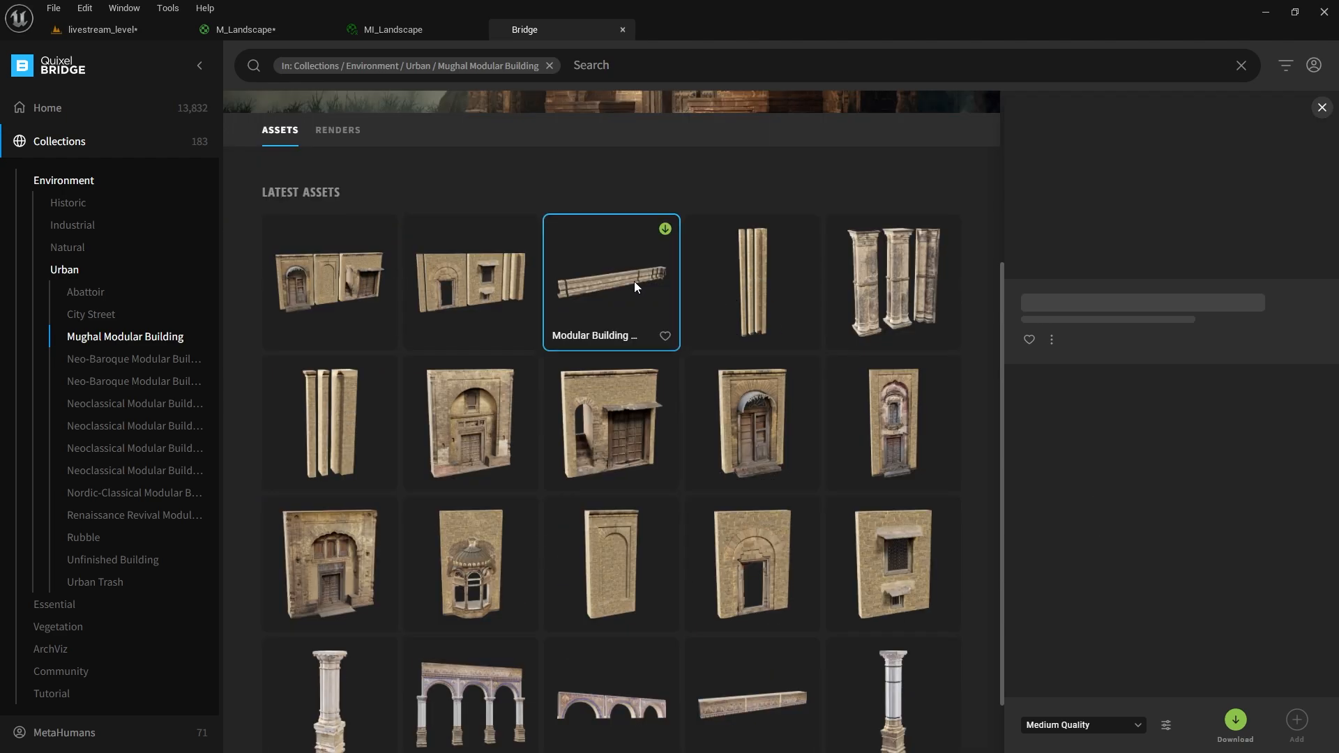
left_click(379, 276)
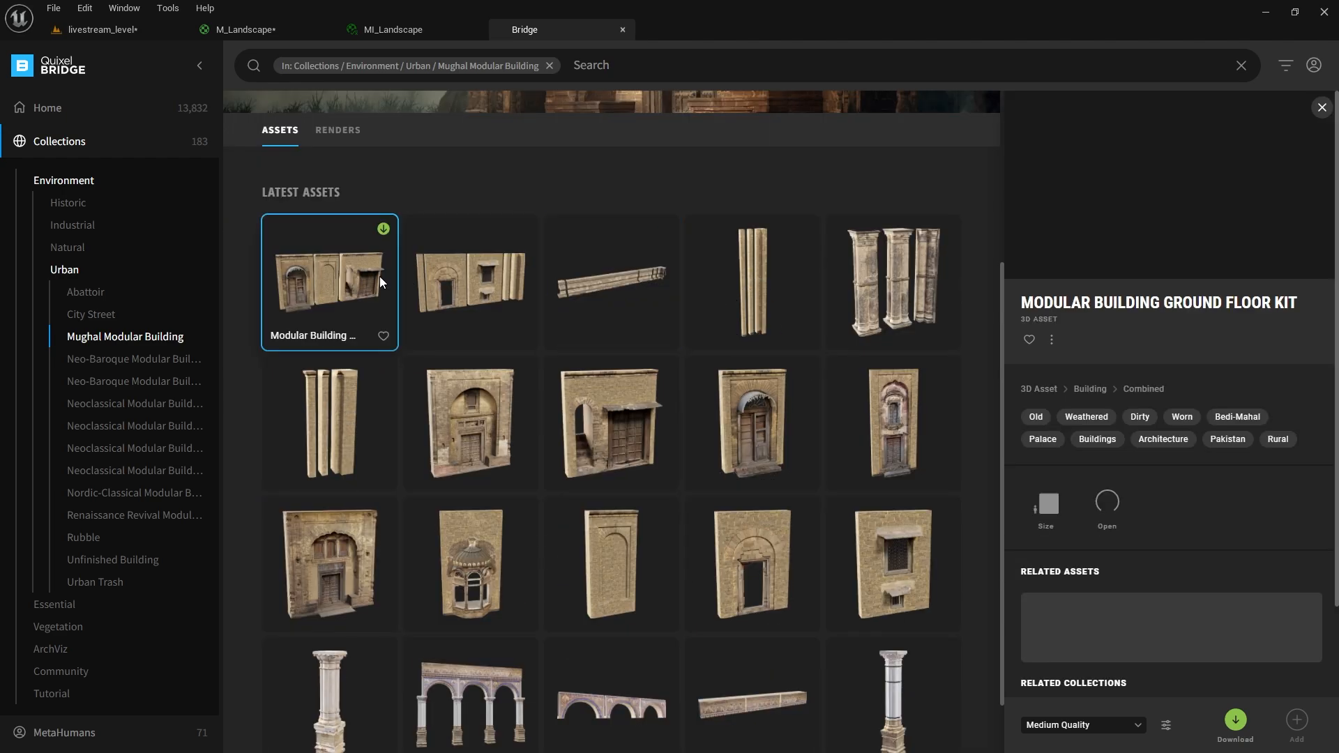
left_click(483, 437)
scroll(564, 433, "down", 1)
scroll(579, 462, "up", 5)
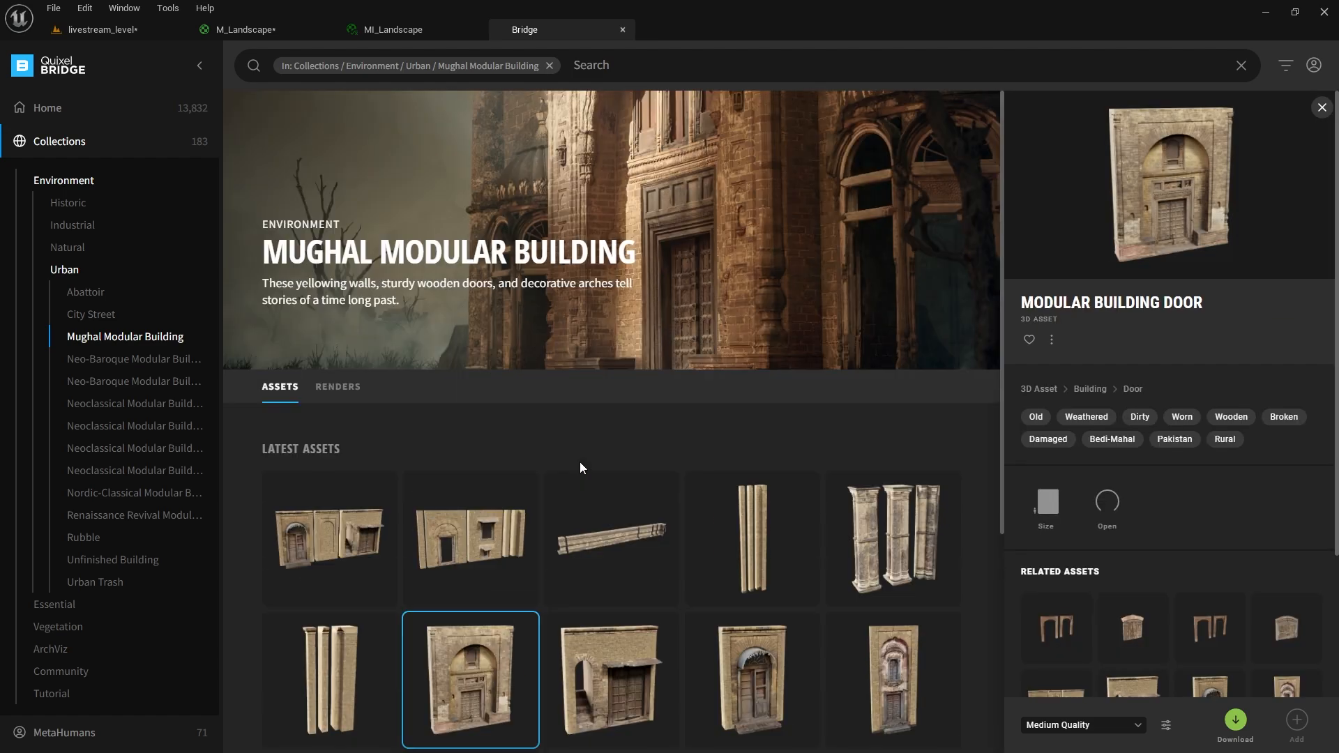
Look through the Abattoir and City Street collections and the home page, then go to Surfaces.
left_click(89, 295)
left_click(89, 313)
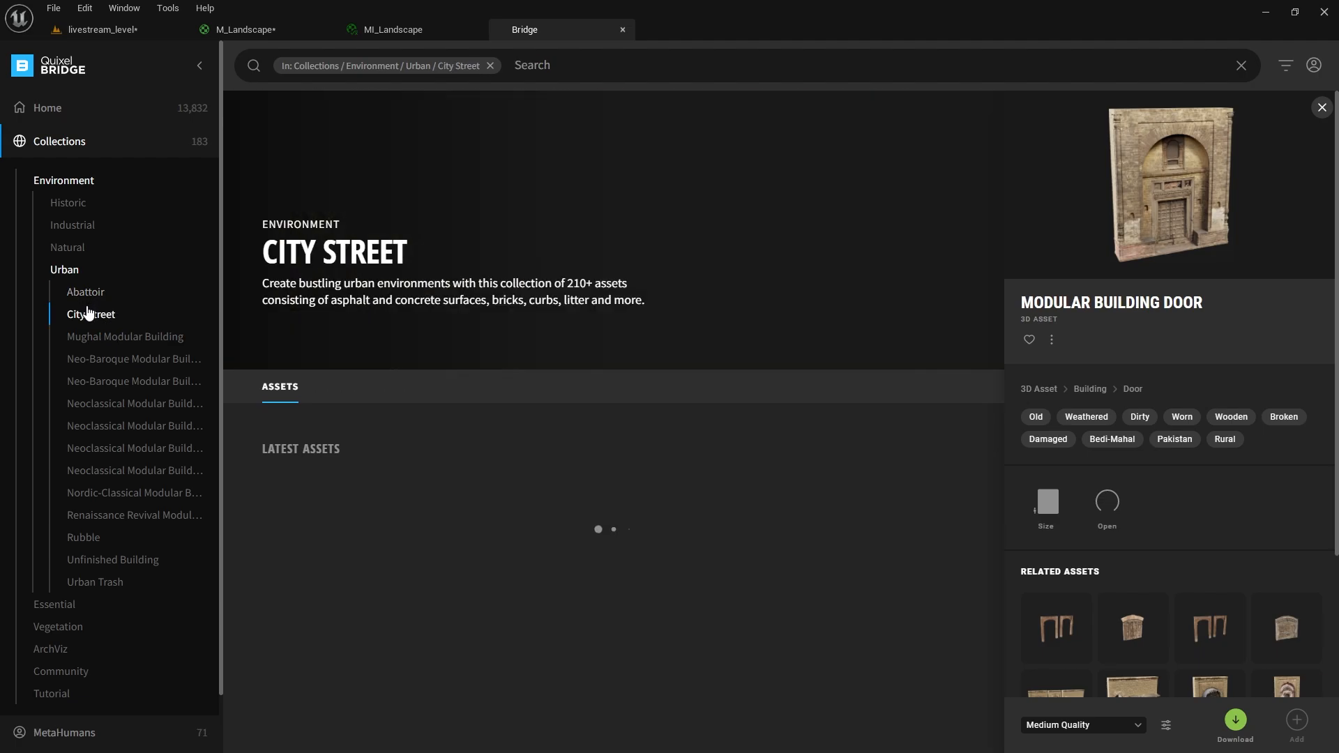
left_click(55, 110)
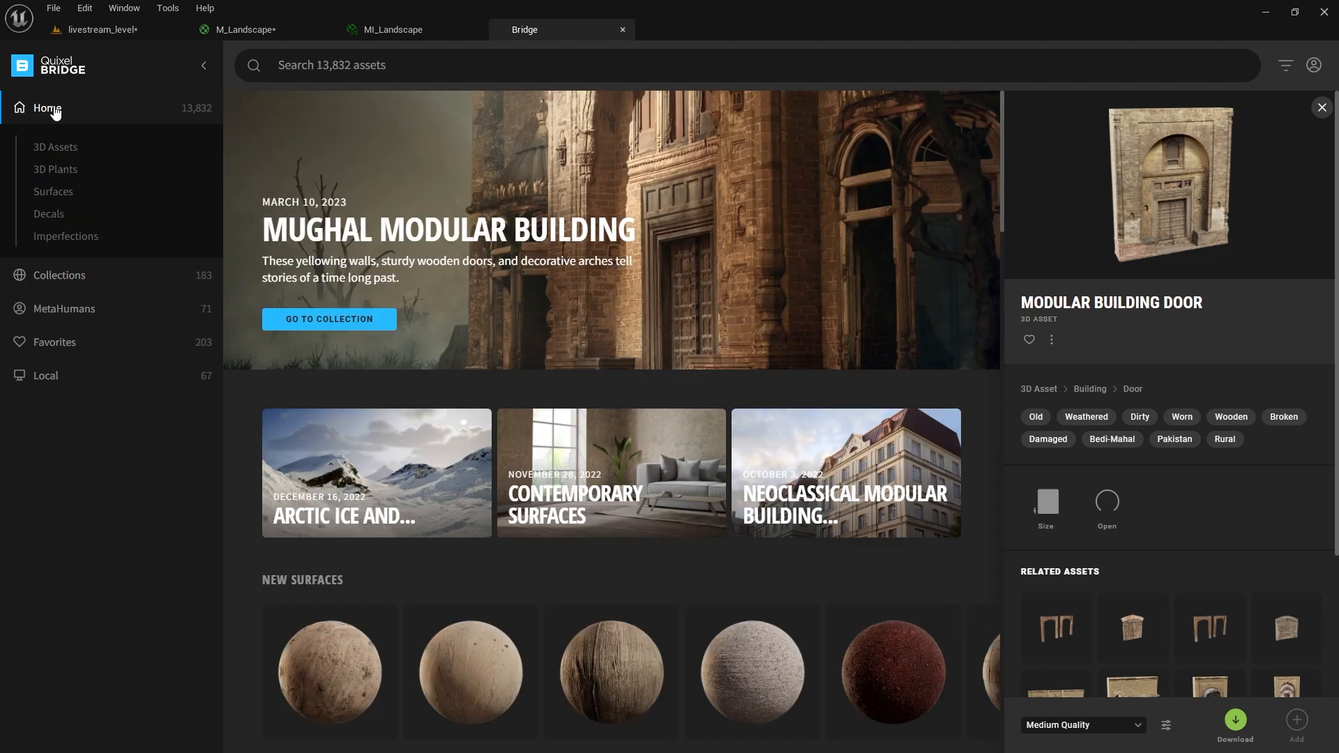
scroll(782, 530, "down", 10)
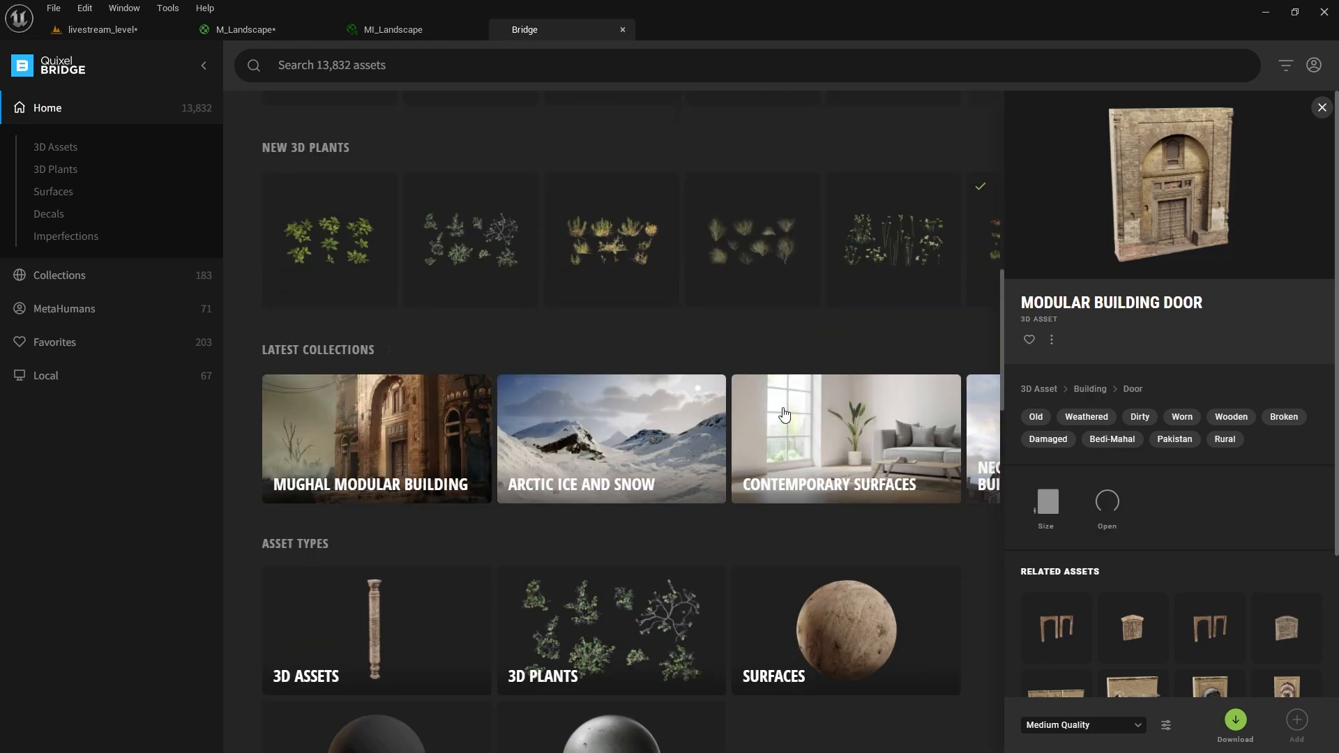
scroll(779, 403, "up", 2)
scroll(778, 403, "up", 5)
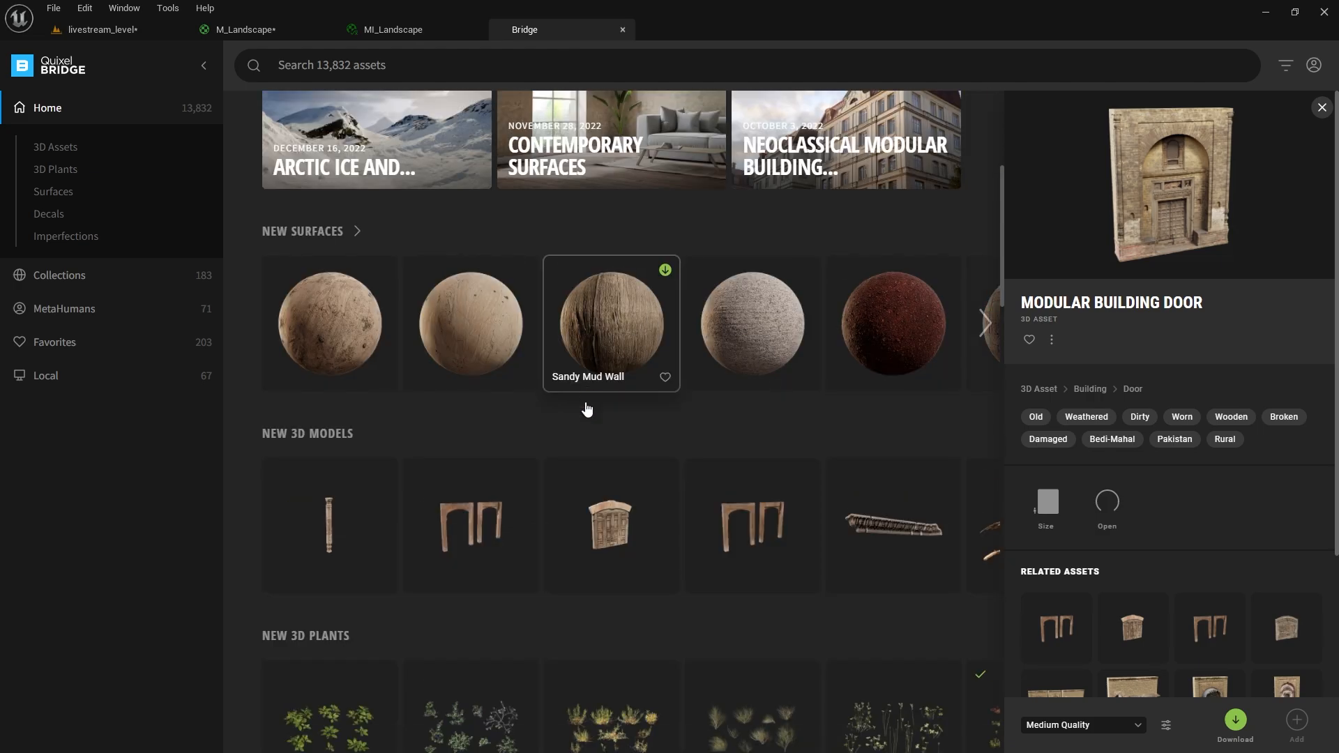
scroll(606, 526, "down", 2)
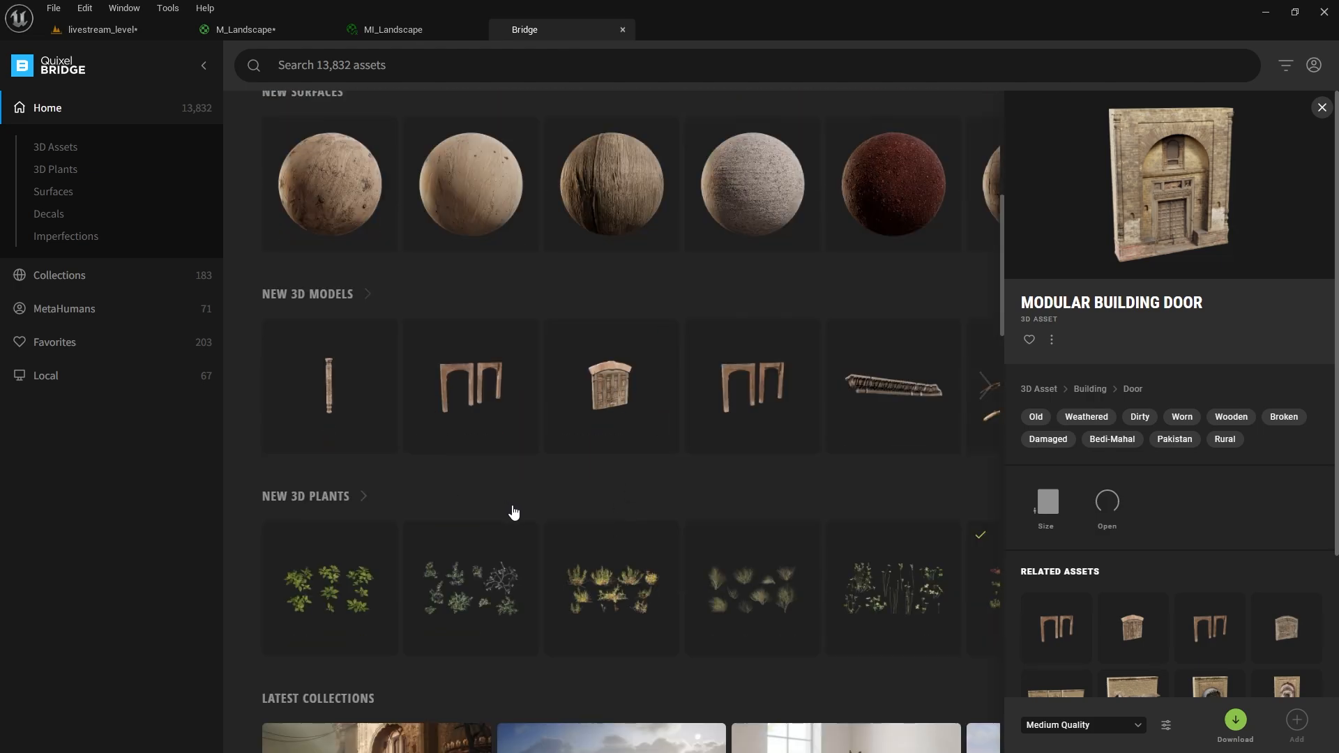
scroll(513, 513, "down", 14)
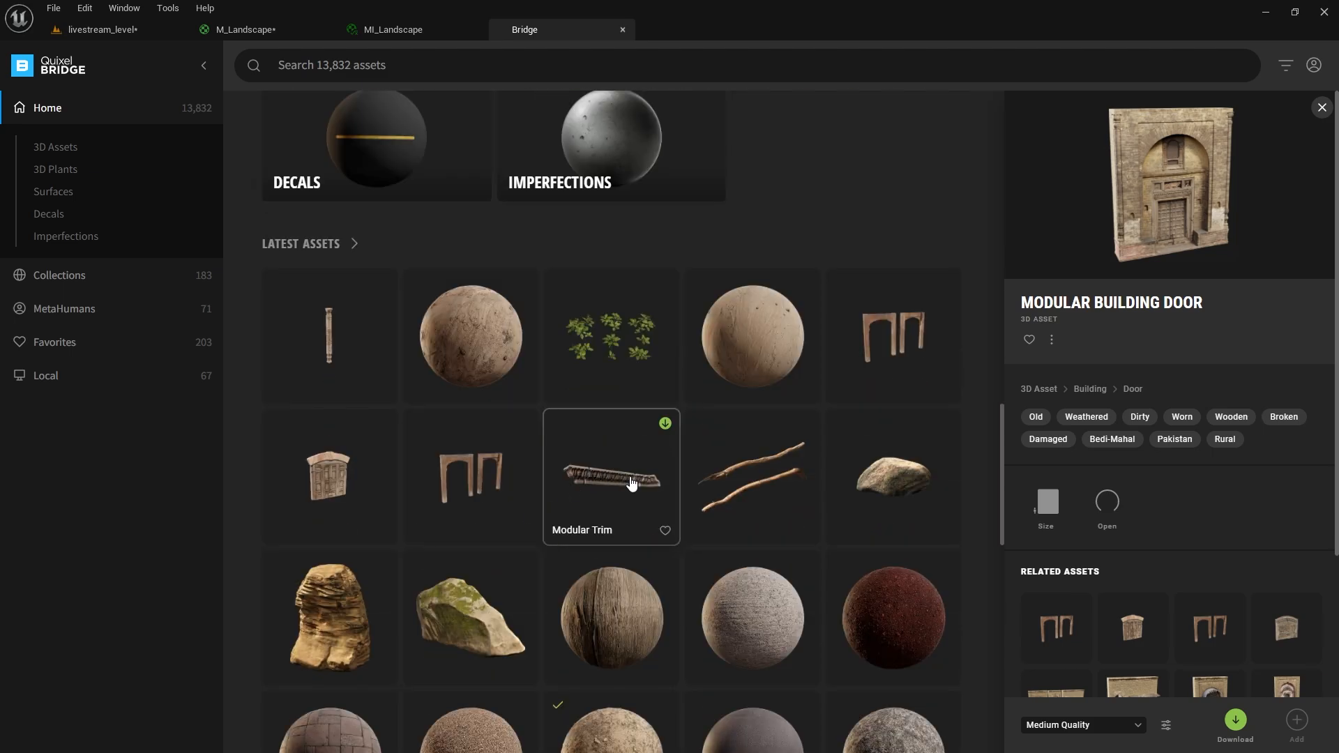
scroll(607, 432, "down", 7)
scroll(657, 397, "up", 10)
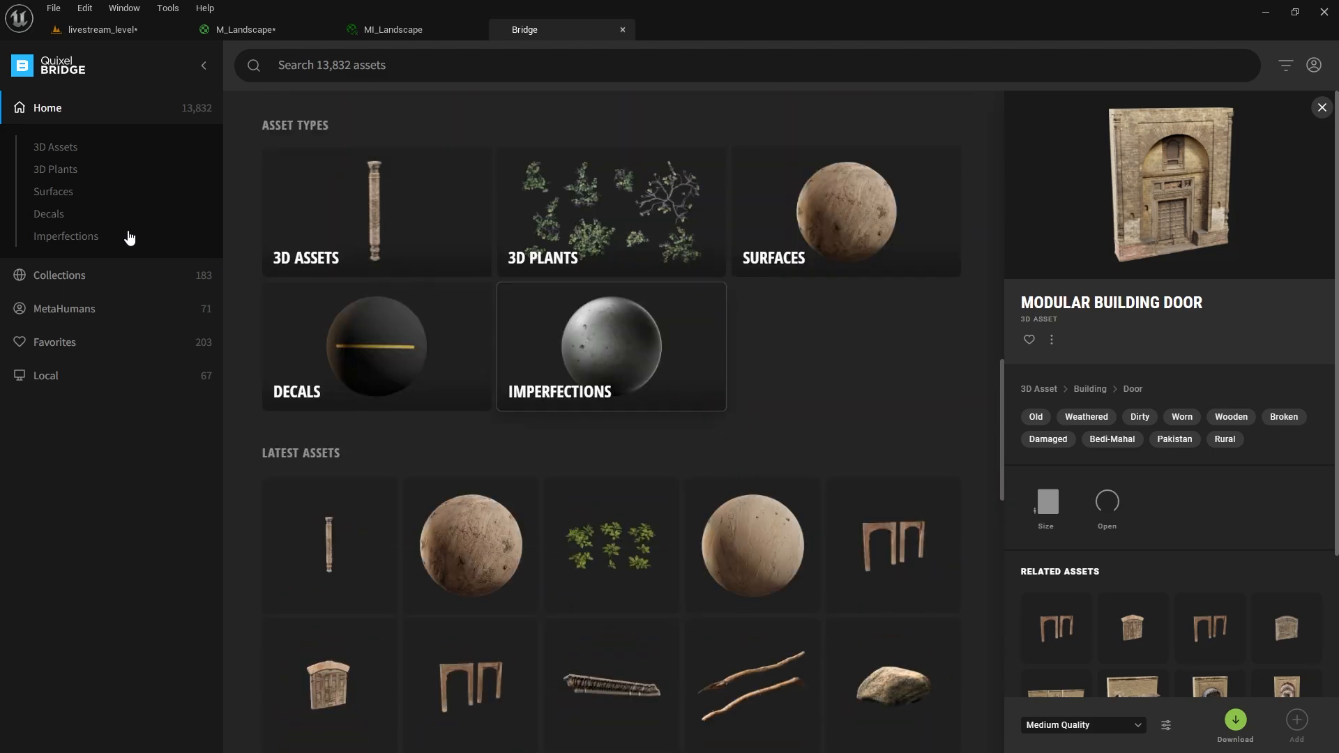
left_click(83, 193)
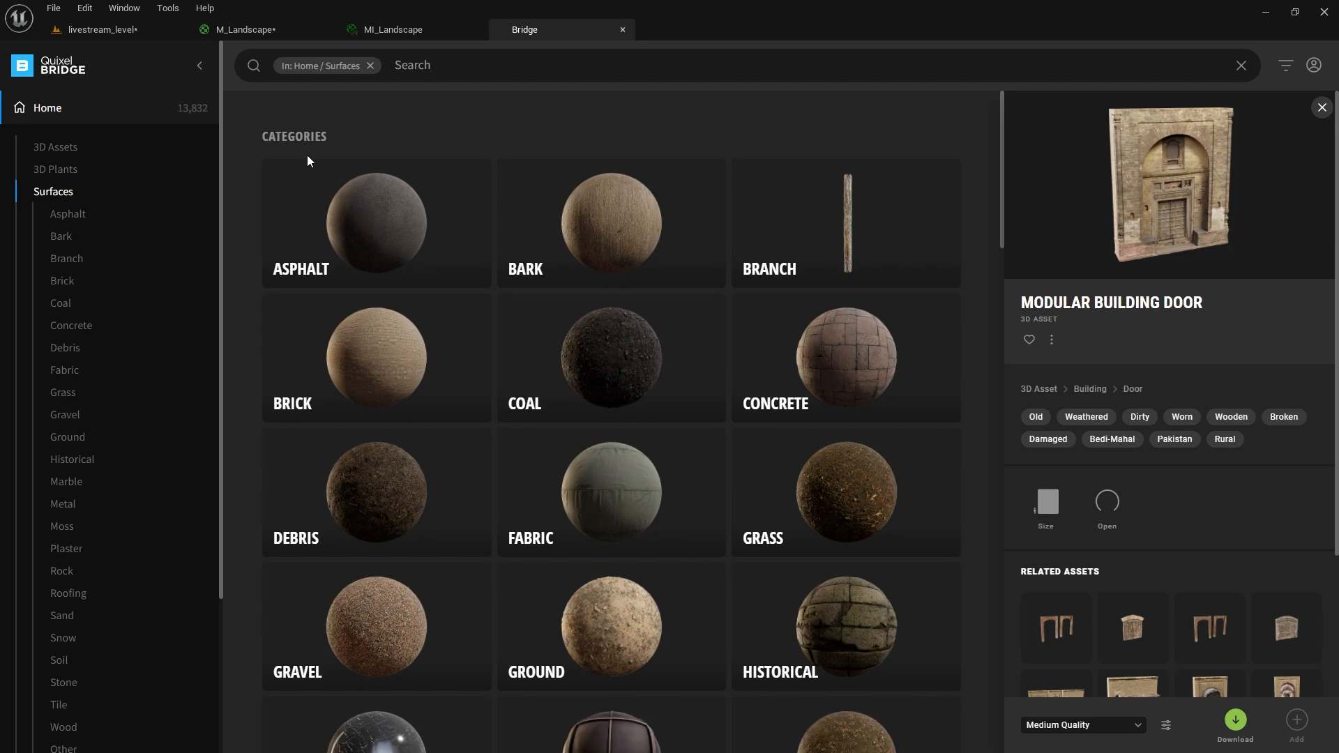
Search surfaces for 'sand' and preview Rocky Ground, Dry Trampled Soil and Sandy Gravel Ground.
left_click(441, 64)
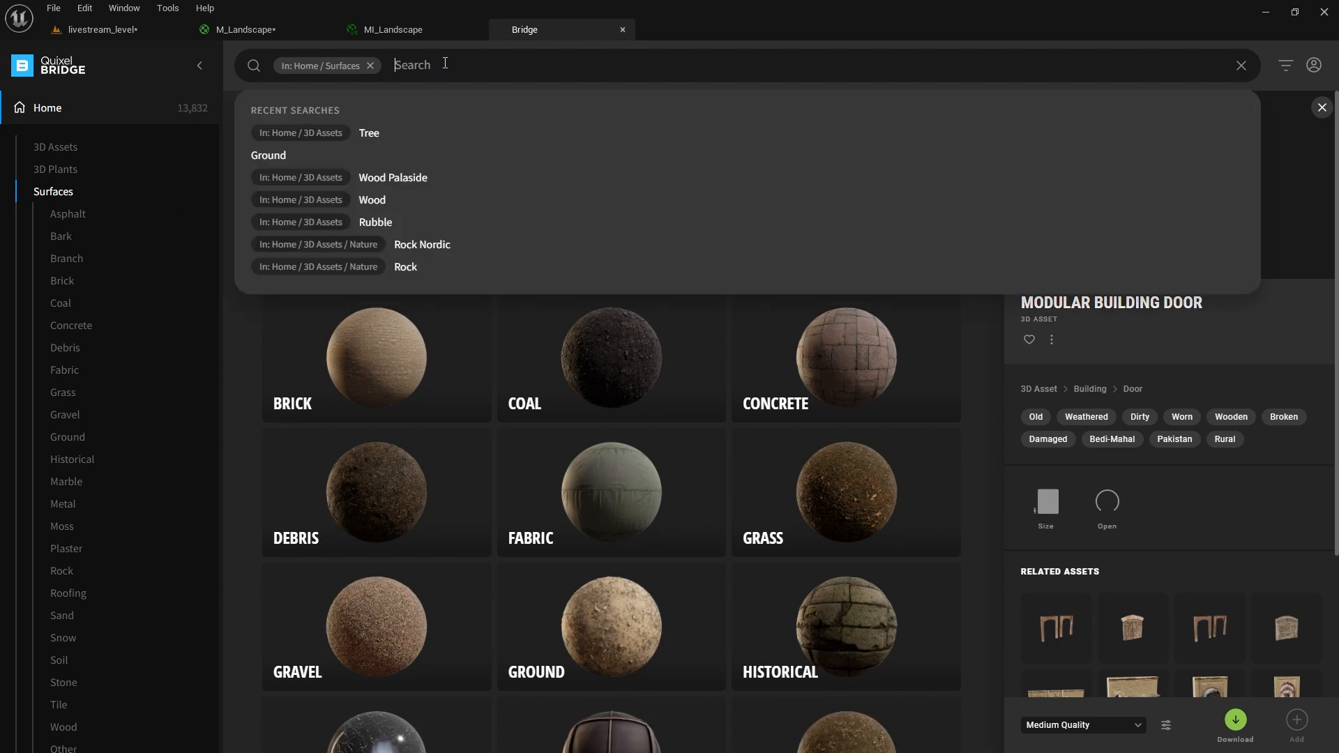
type("sand")
key("Return")
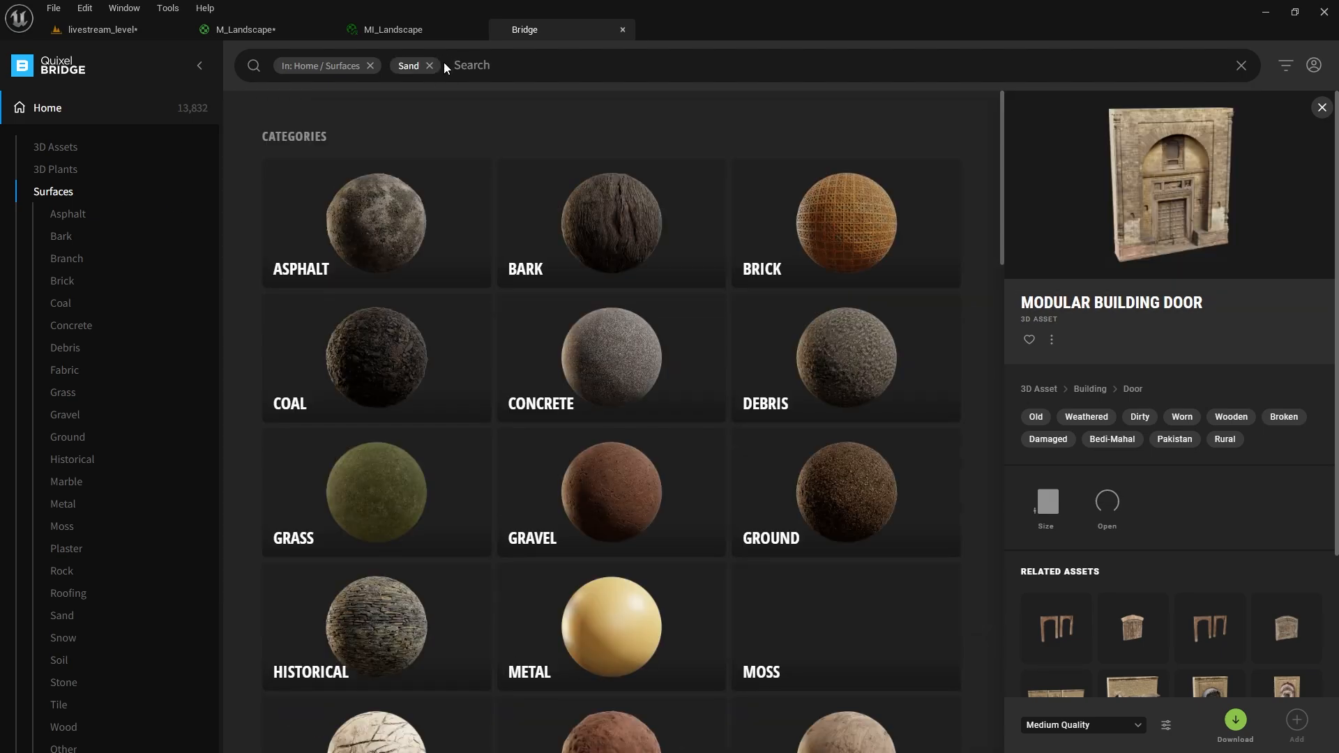
scroll(628, 314, "down", 5)
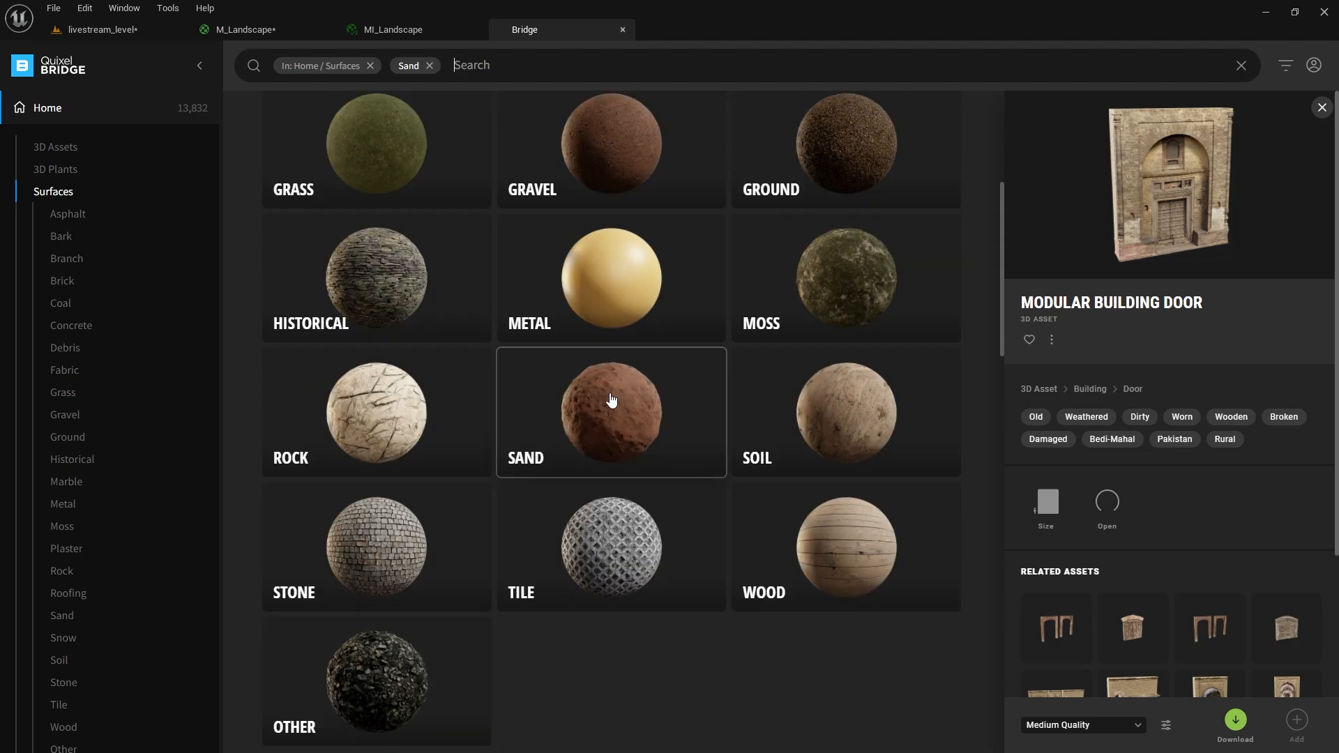
scroll(611, 399, "down", 10)
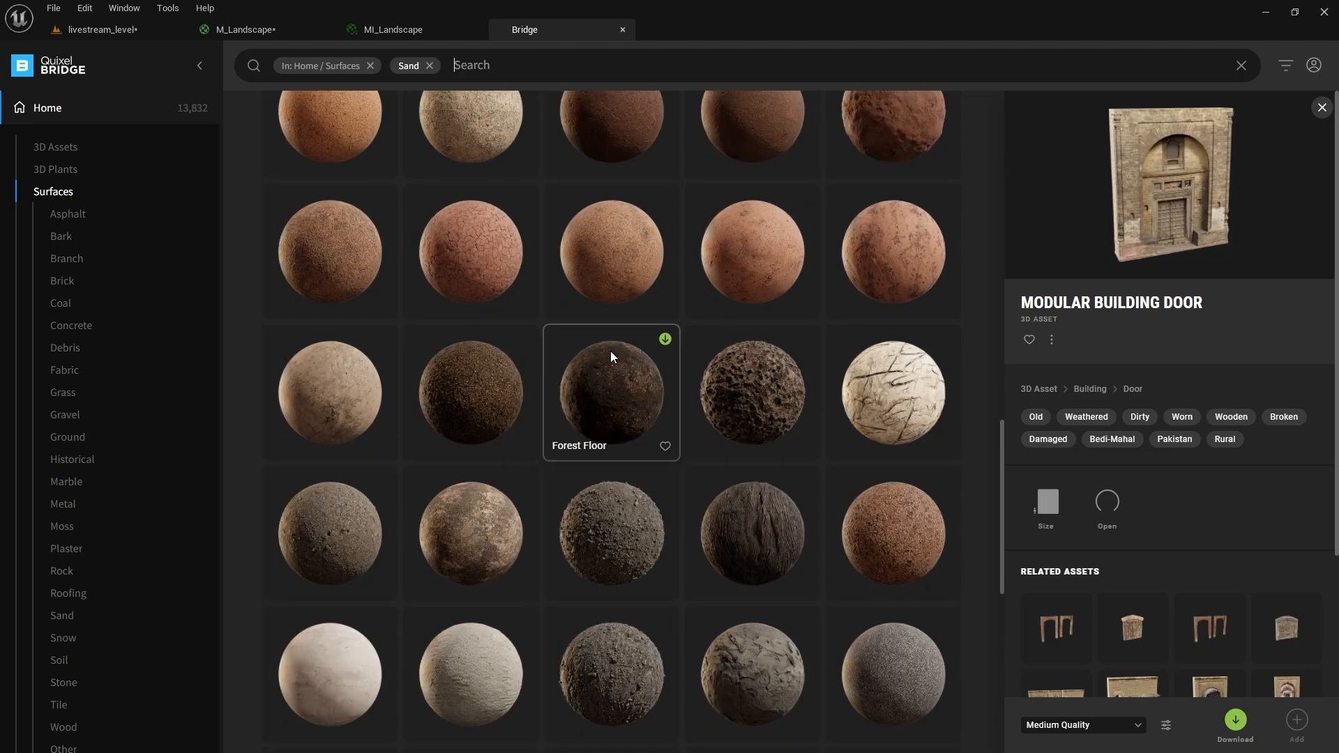
left_click(915, 391)
scroll(872, 419, "down", 5)
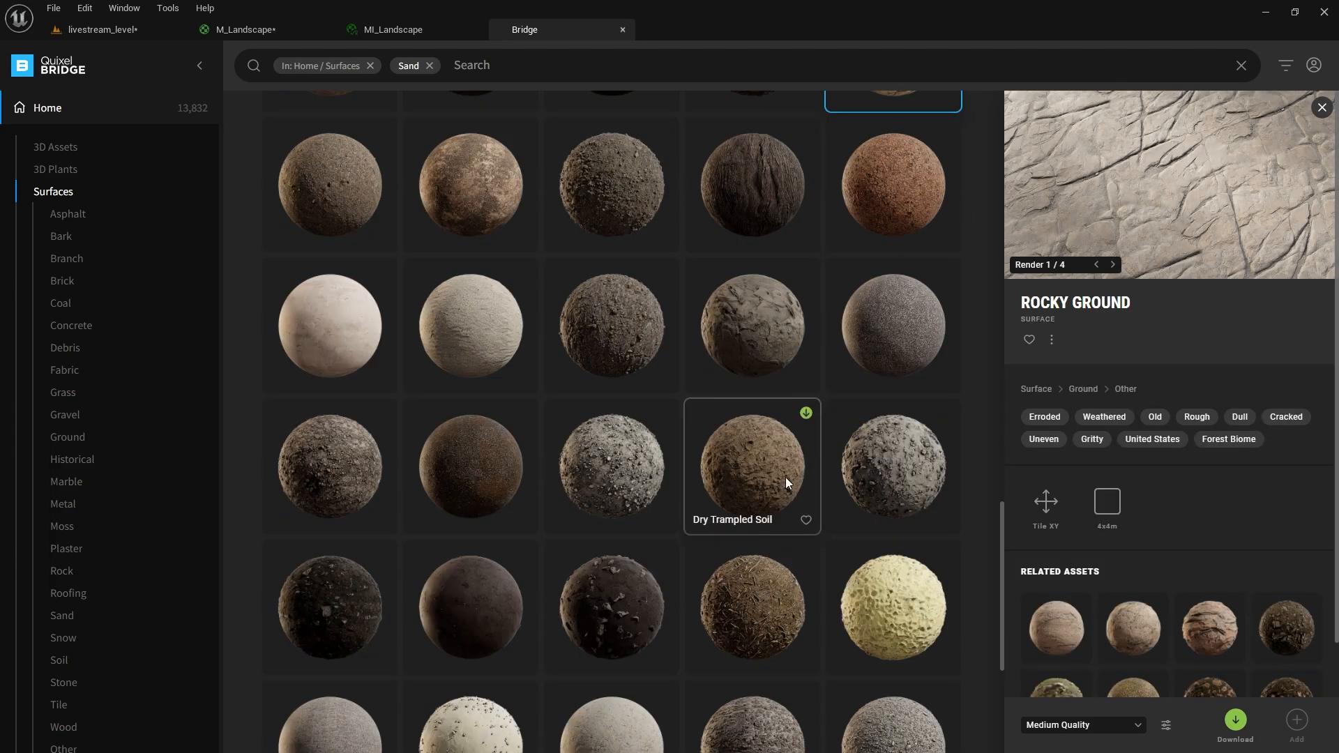
left_click(750, 463)
left_click(635, 481)
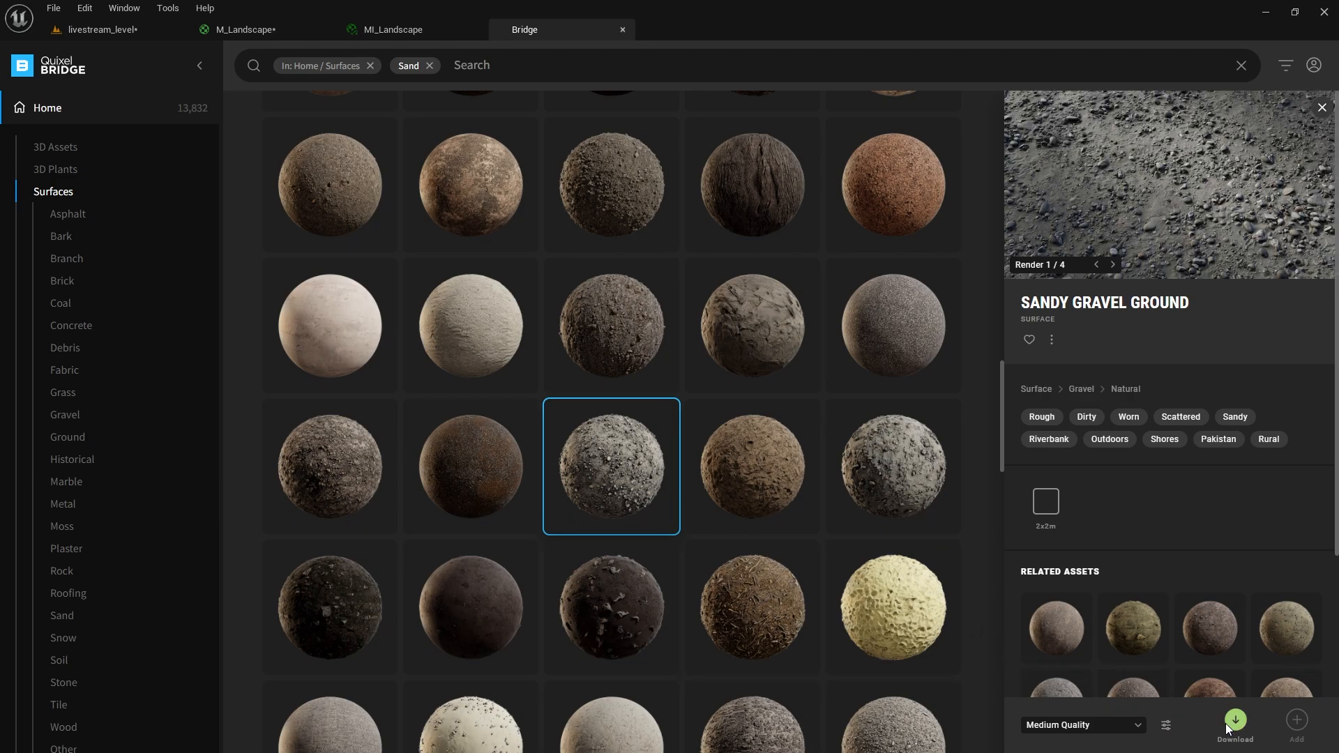
Download Sandy Gravel Ground at Medium Quality.
left_click(1067, 724)
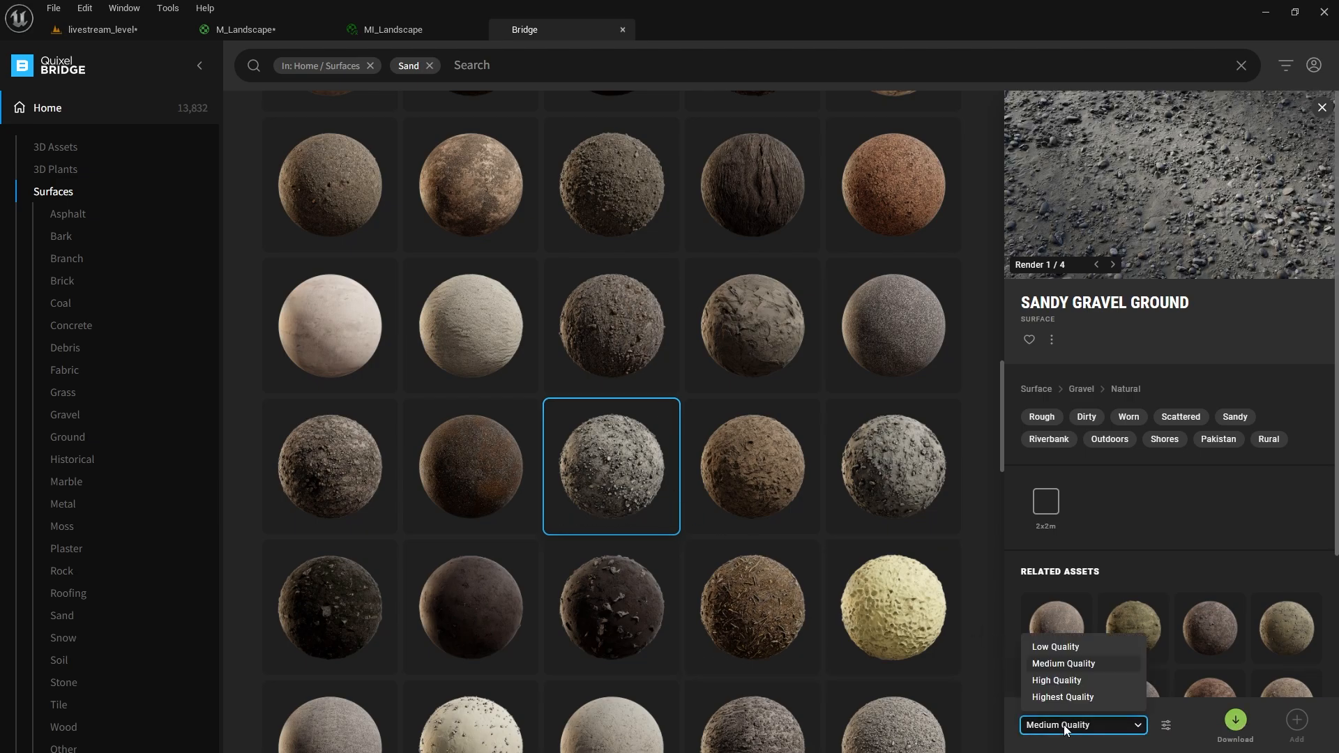
left_click(1078, 664)
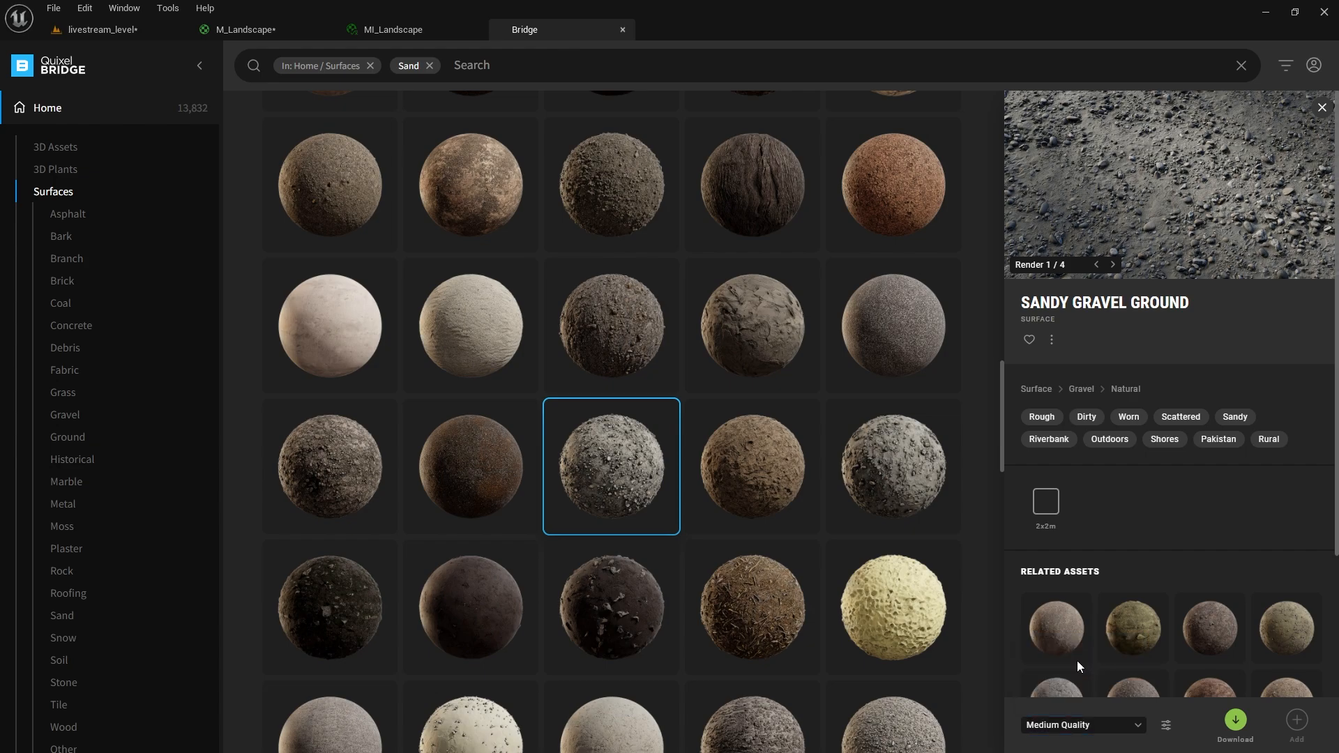
left_click(1234, 721)
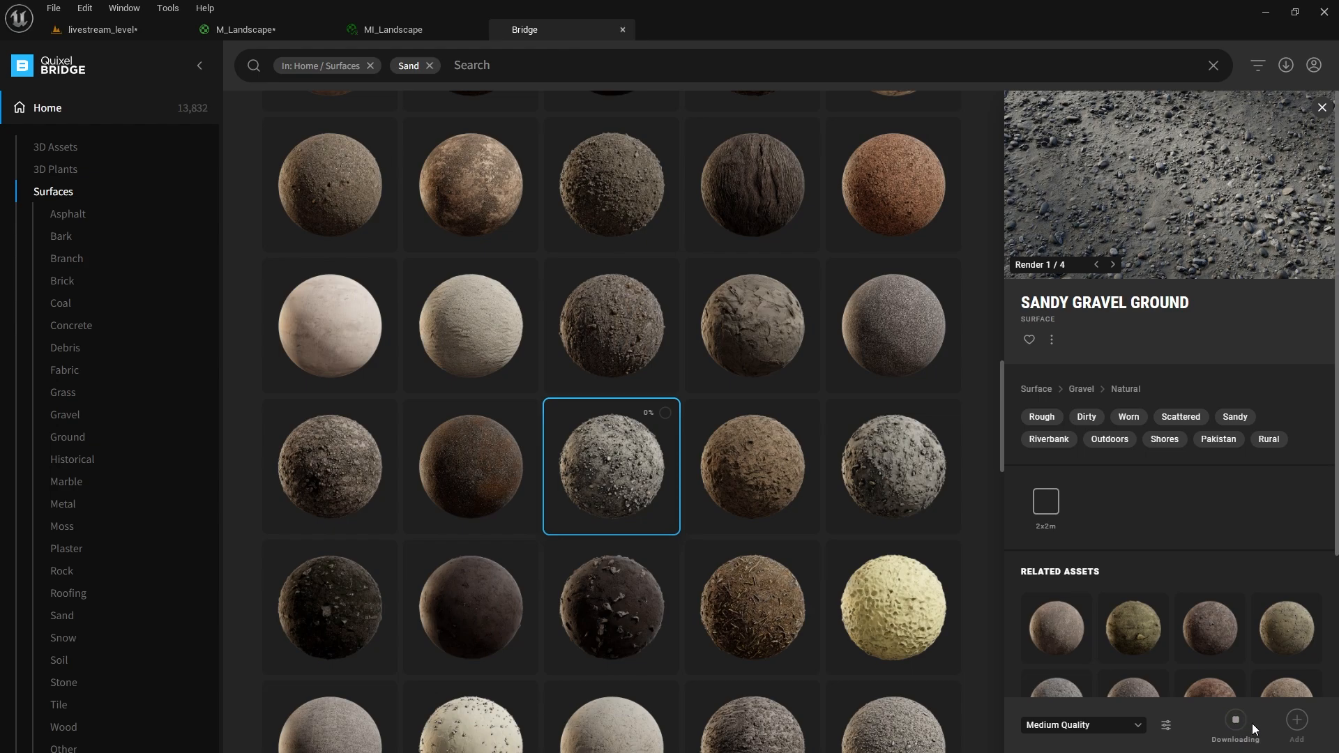
Download Rocky Sand as well and add it to the project.
left_click(899, 464)
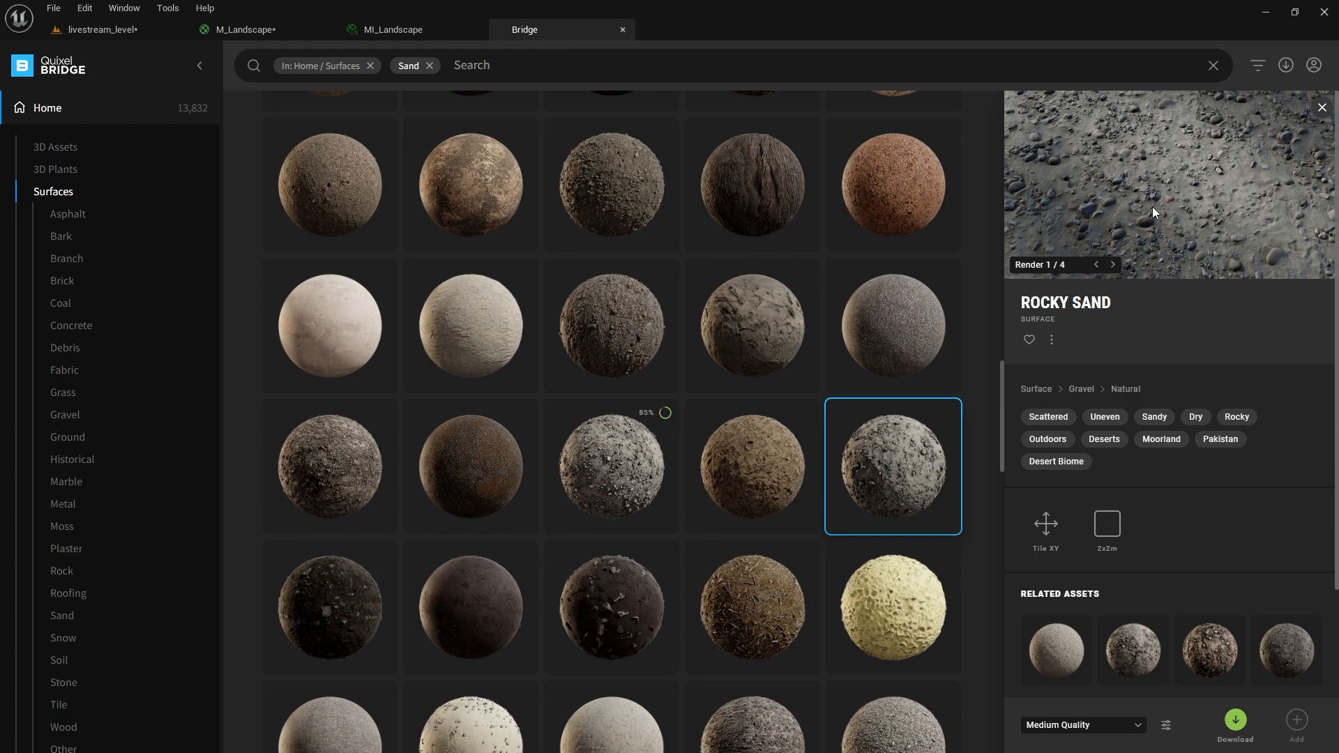
left_click(1236, 720)
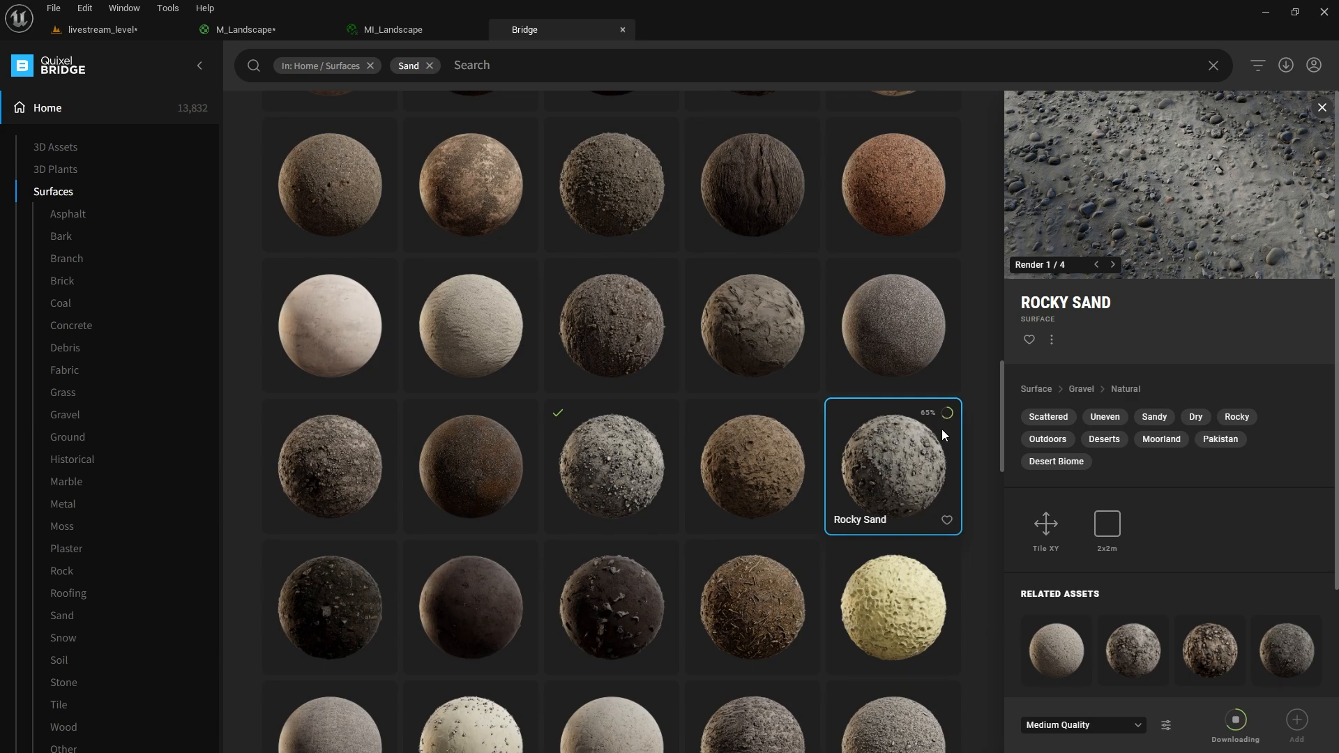
left_click(650, 470)
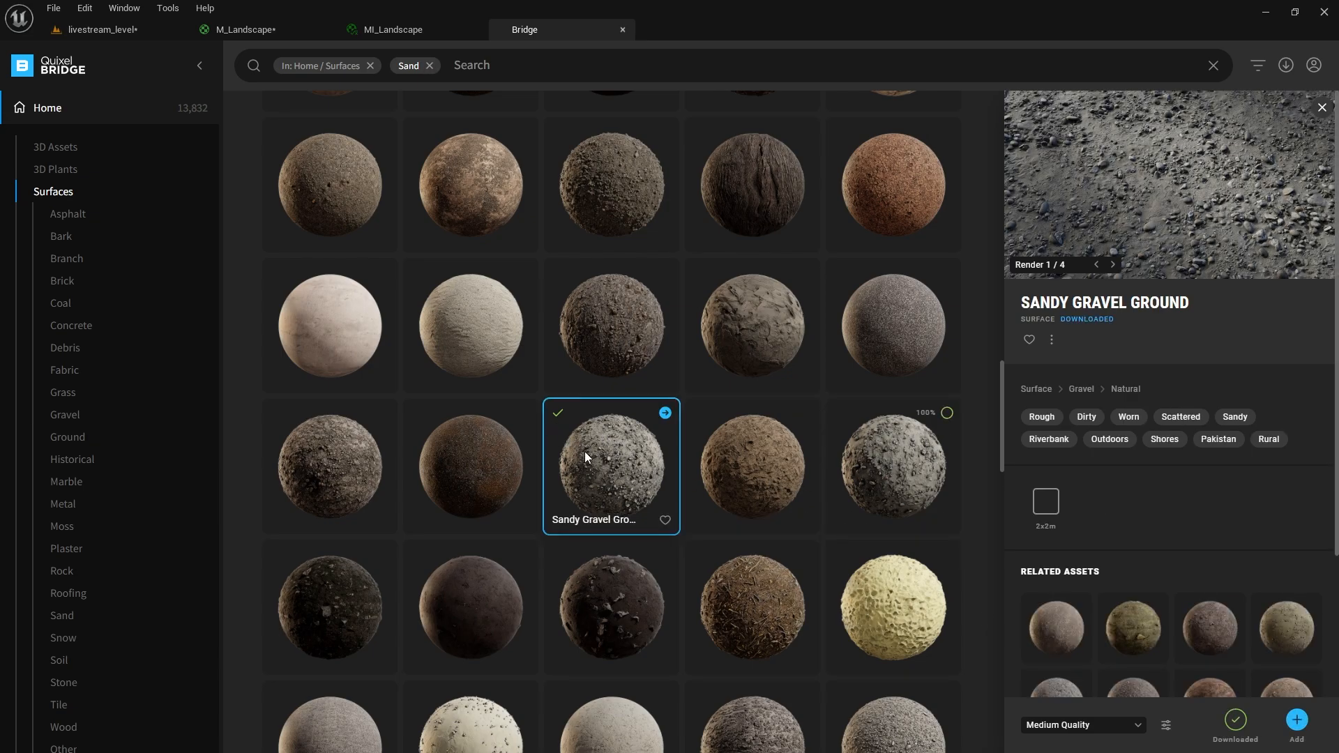
left_click(889, 470)
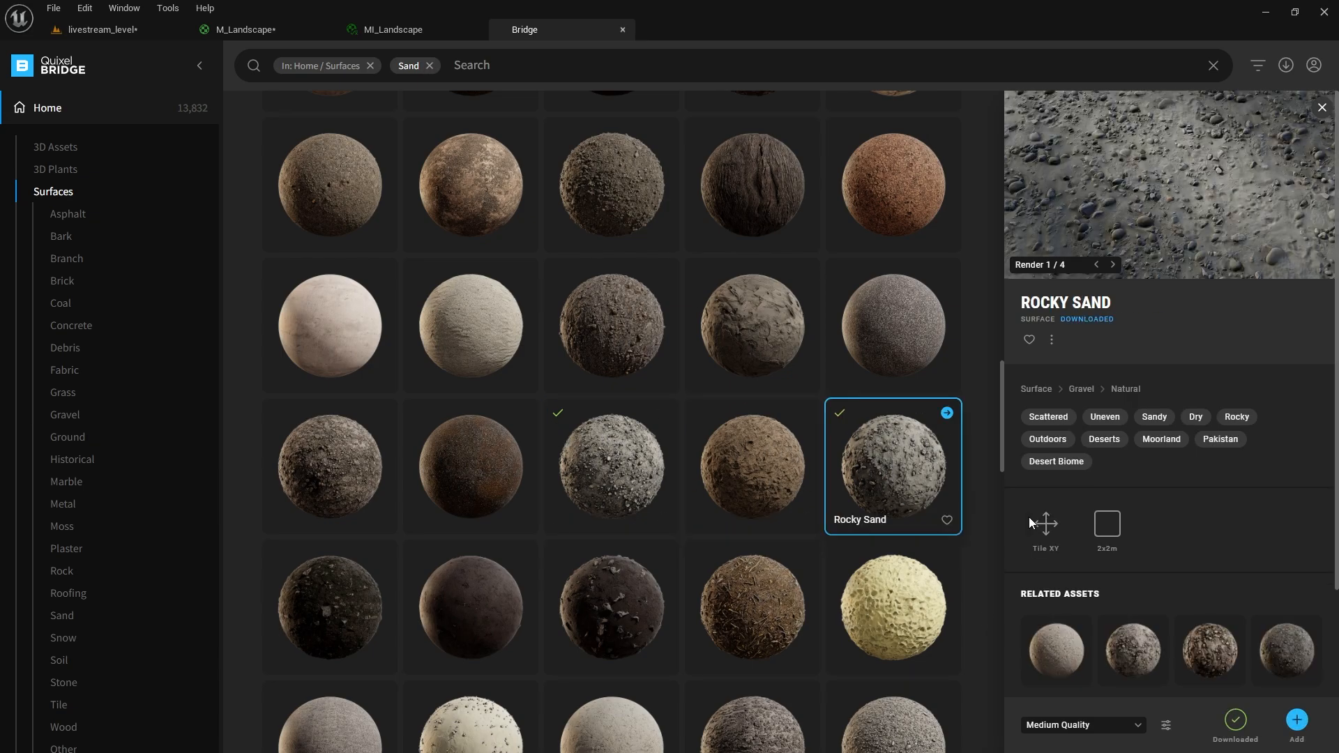
left_click(1296, 720)
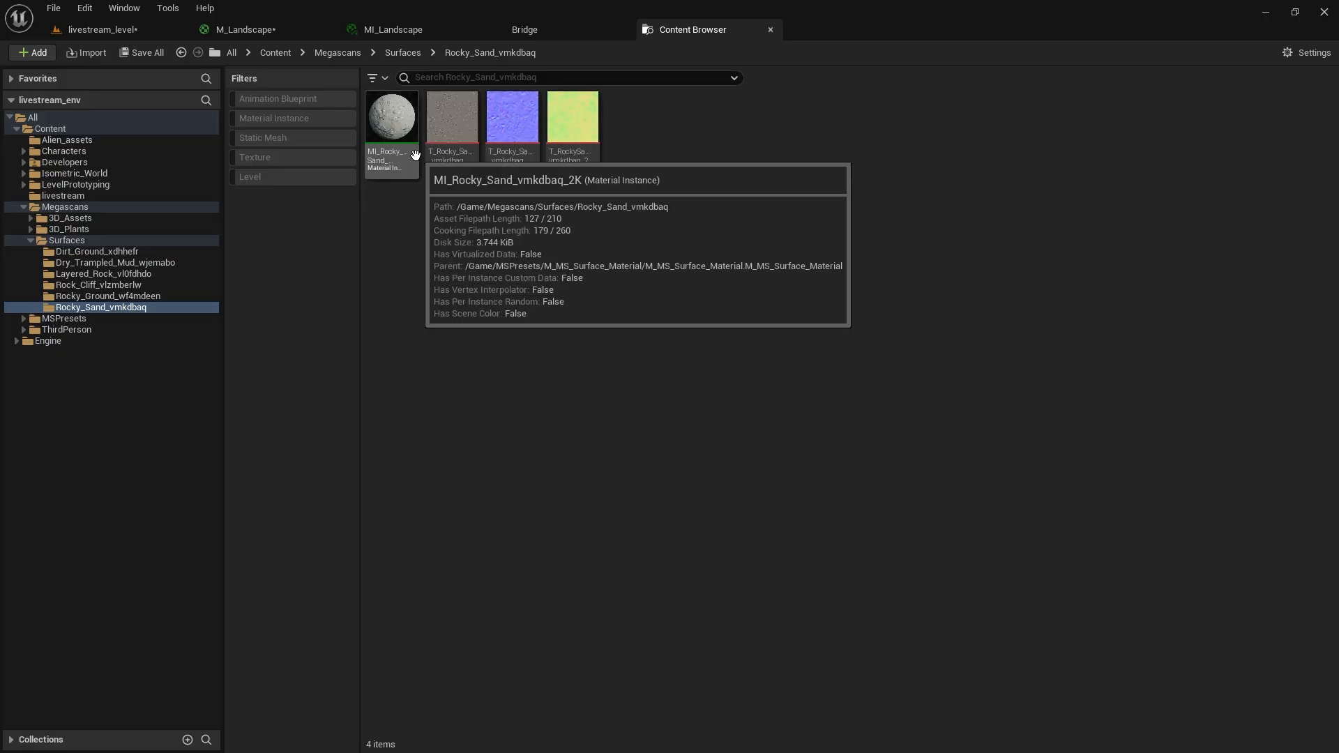
Inspect MI_Rocky_Sand on its preview sphere, then close it.
double_click(391, 132)
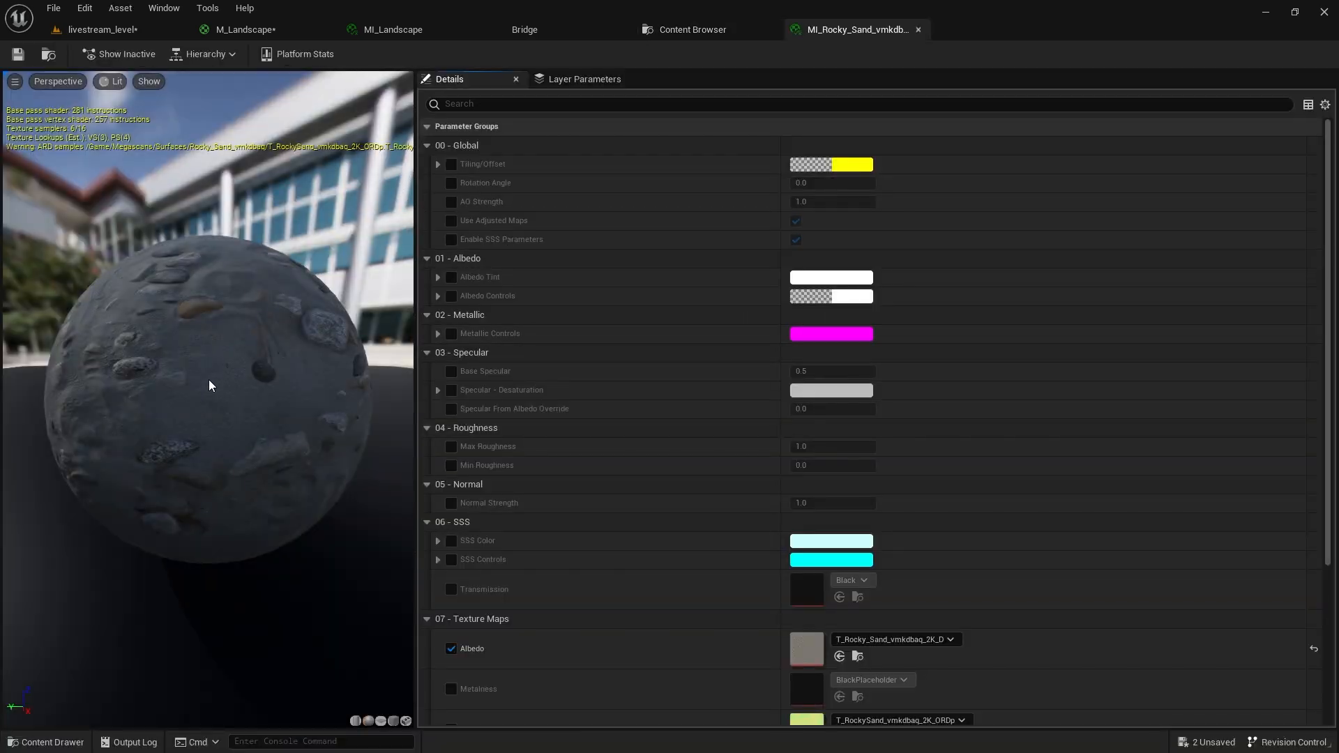
left_click_drag(210, 384, 209, 385)
middle_click(813, 28)
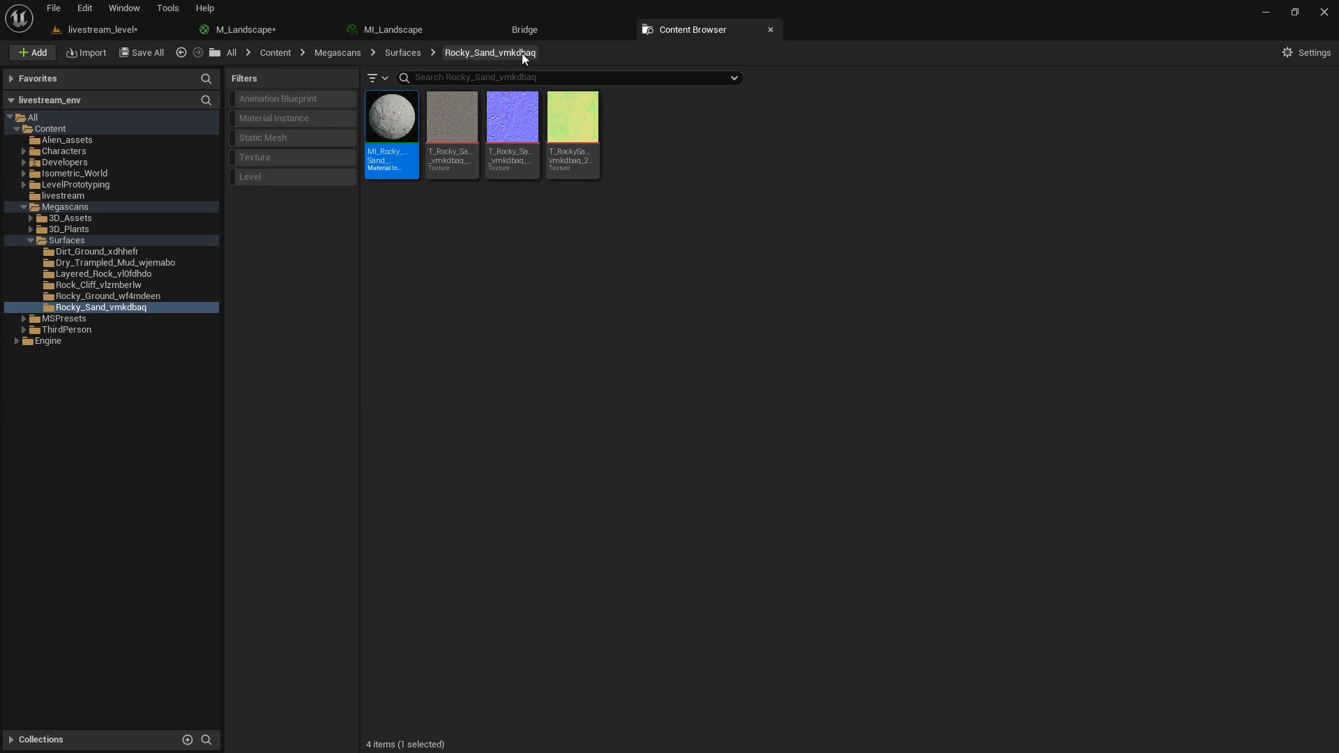
Add Sandy Gravel Ground from Bridge to the project and check the imported Surfaces folders.
left_click(523, 30)
left_click(634, 429)
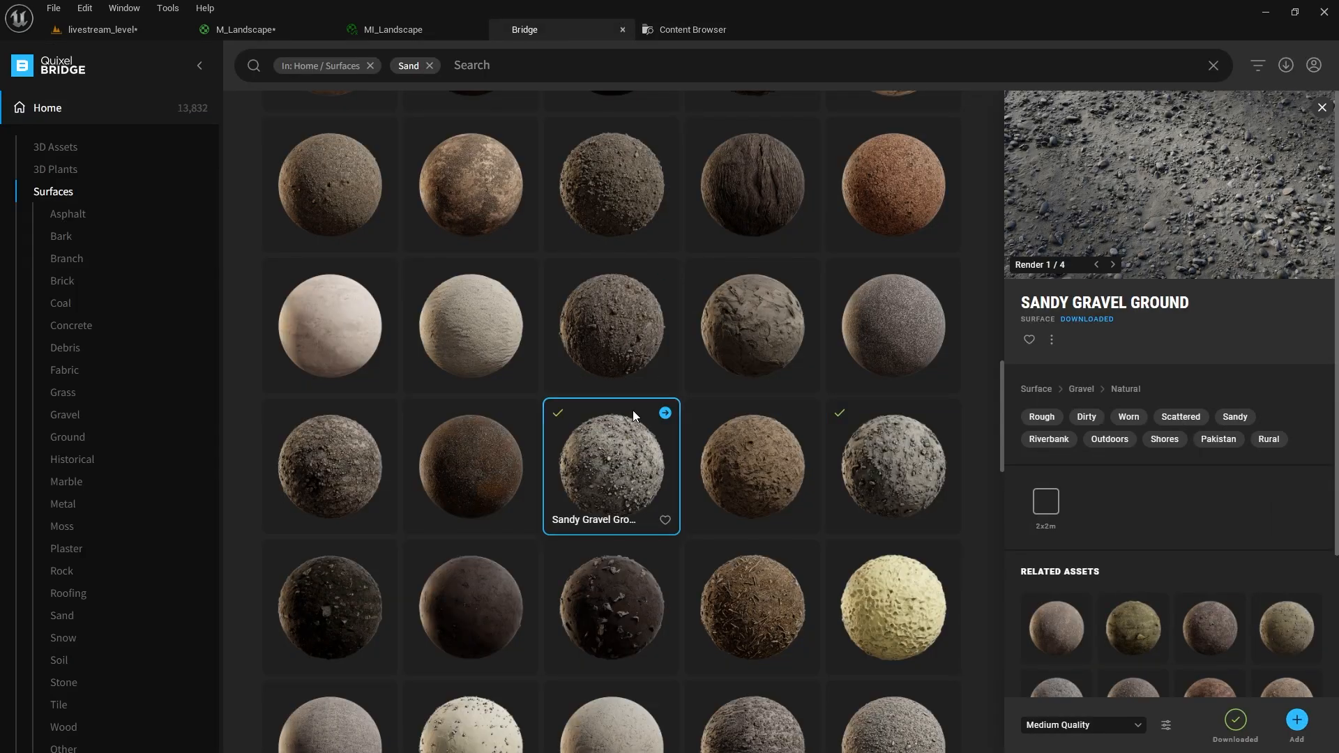
left_click(1288, 719)
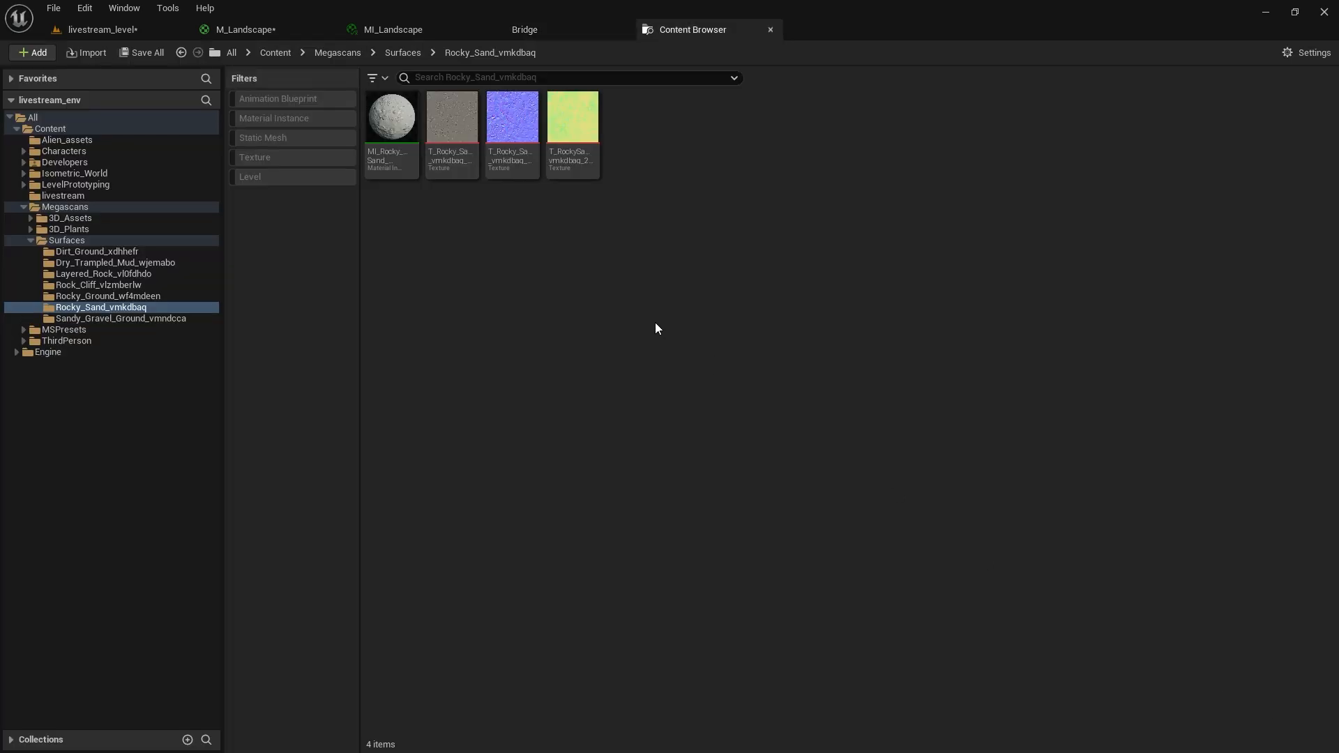
left_click(123, 318)
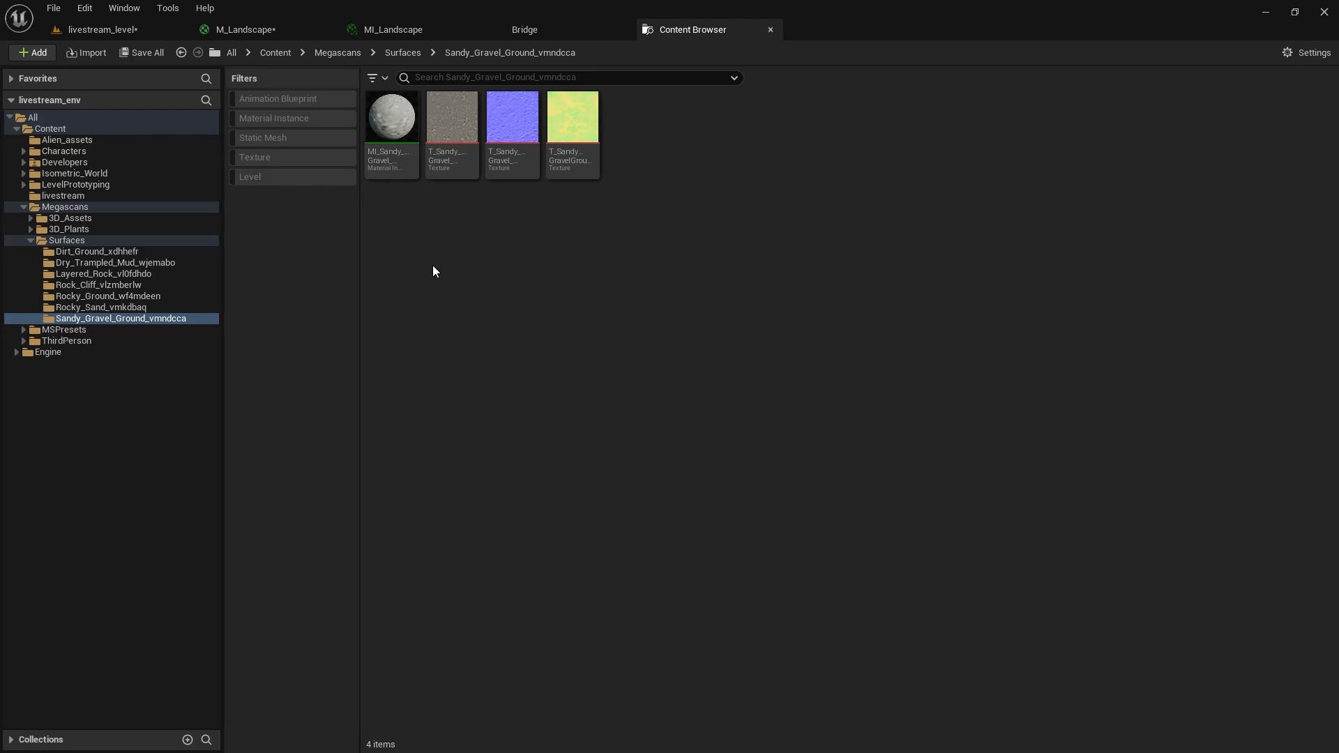
left_click(160, 252)
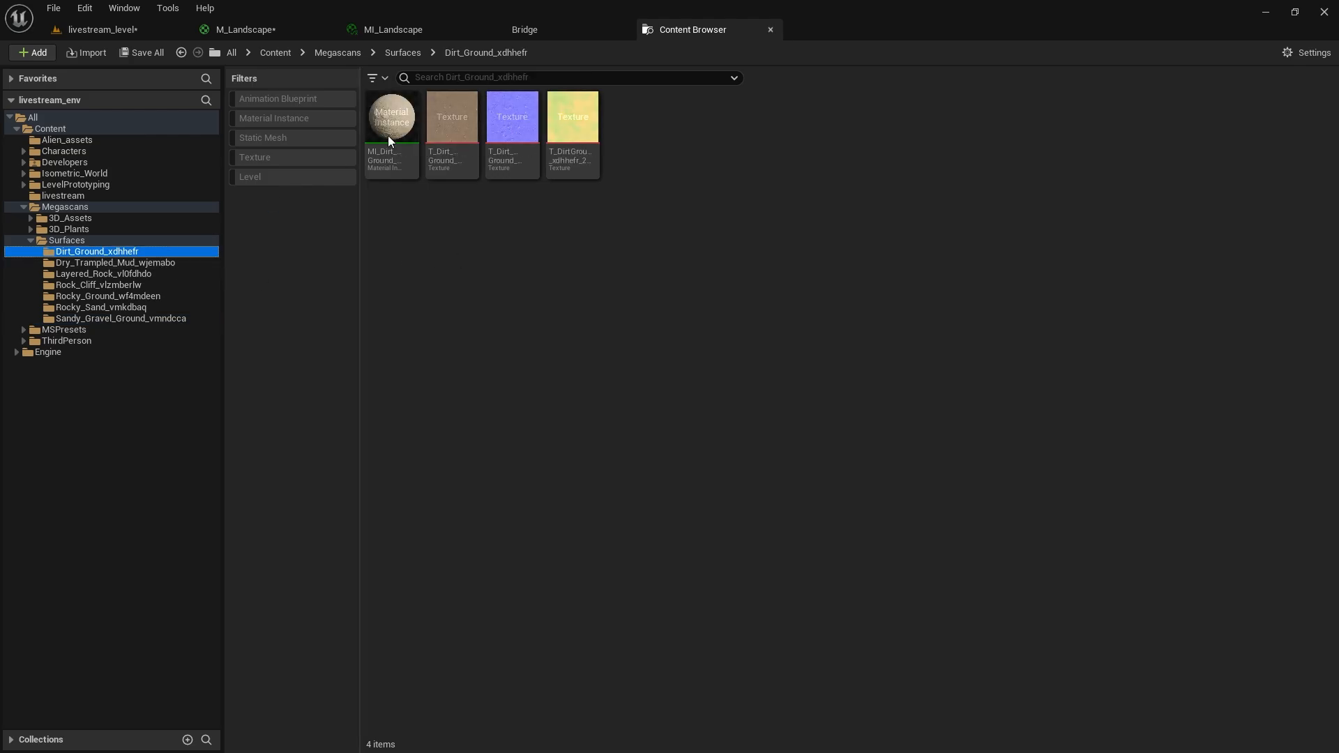
left_click(548, 39)
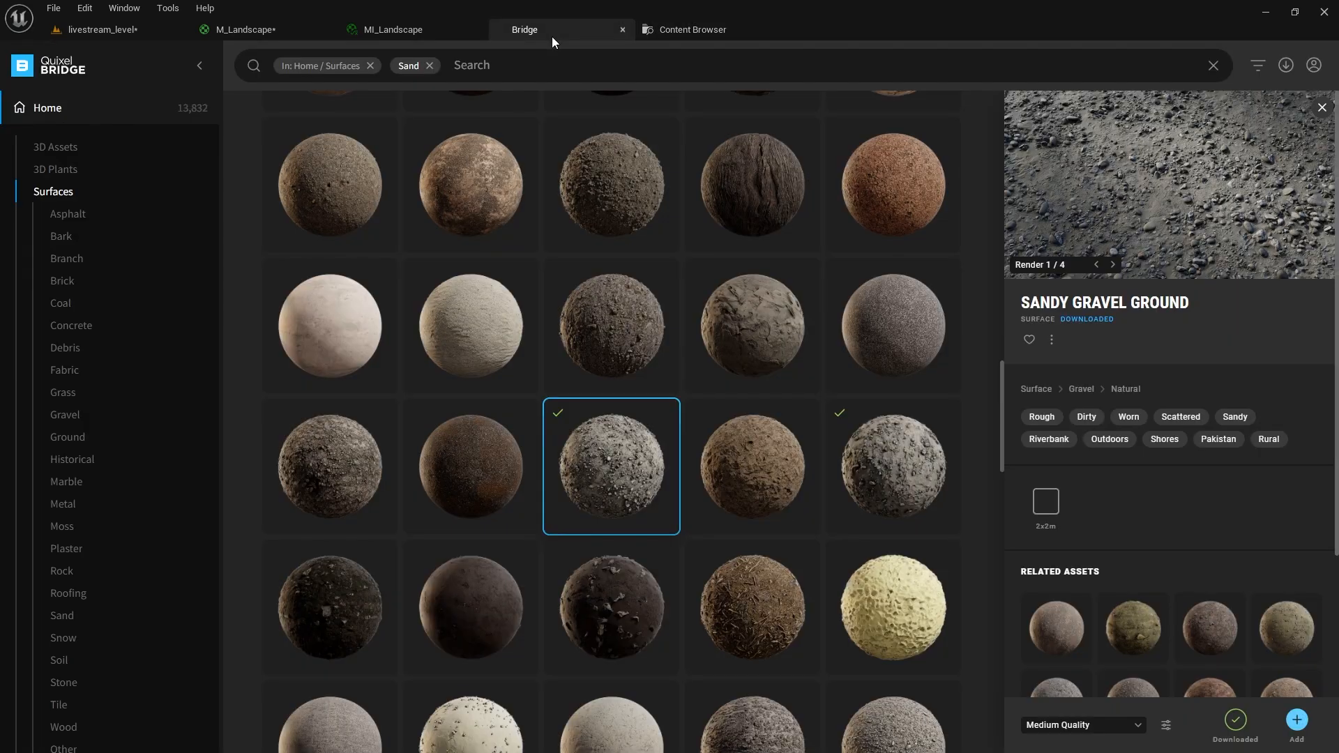
Review local downloads Rocky Ground, Dirt Ground, Dry Trampled Mud and Rock Cliff, then return to the Content Browser.
left_click(108, 124)
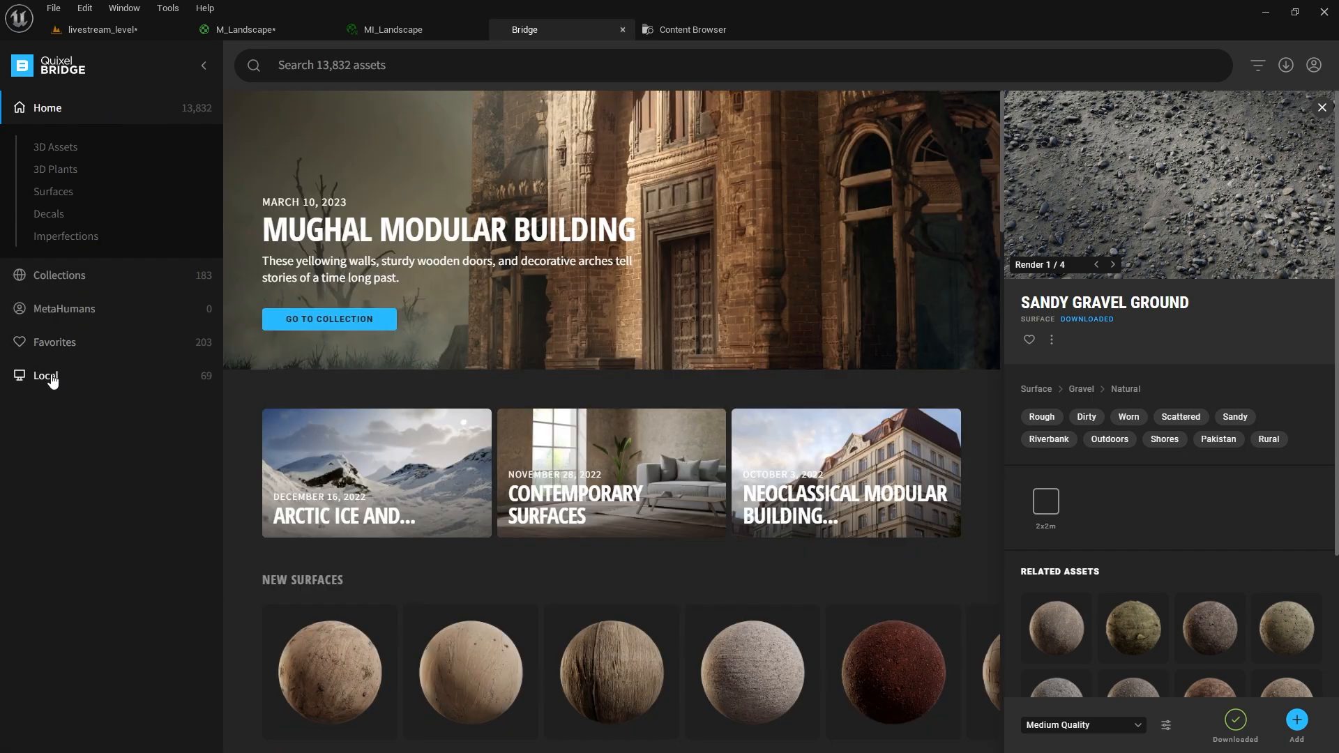
left_click(48, 377)
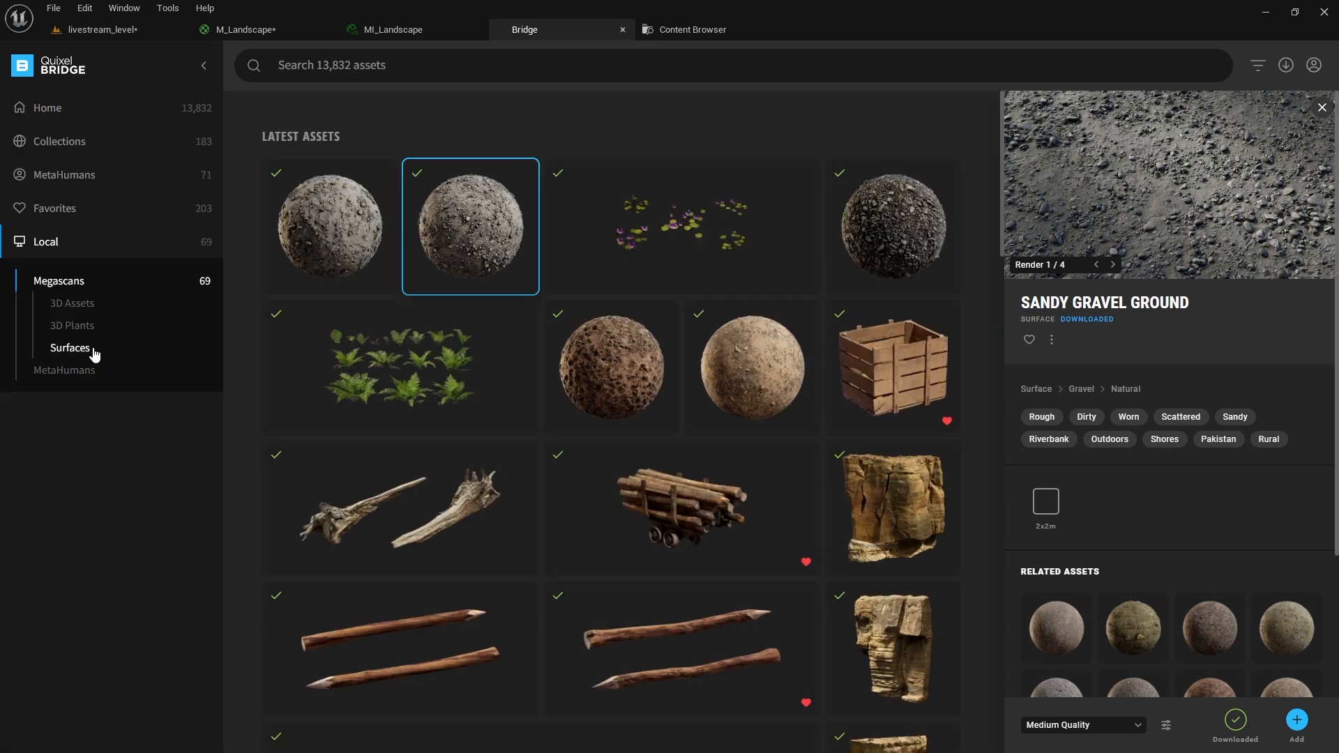
left_click(896, 230)
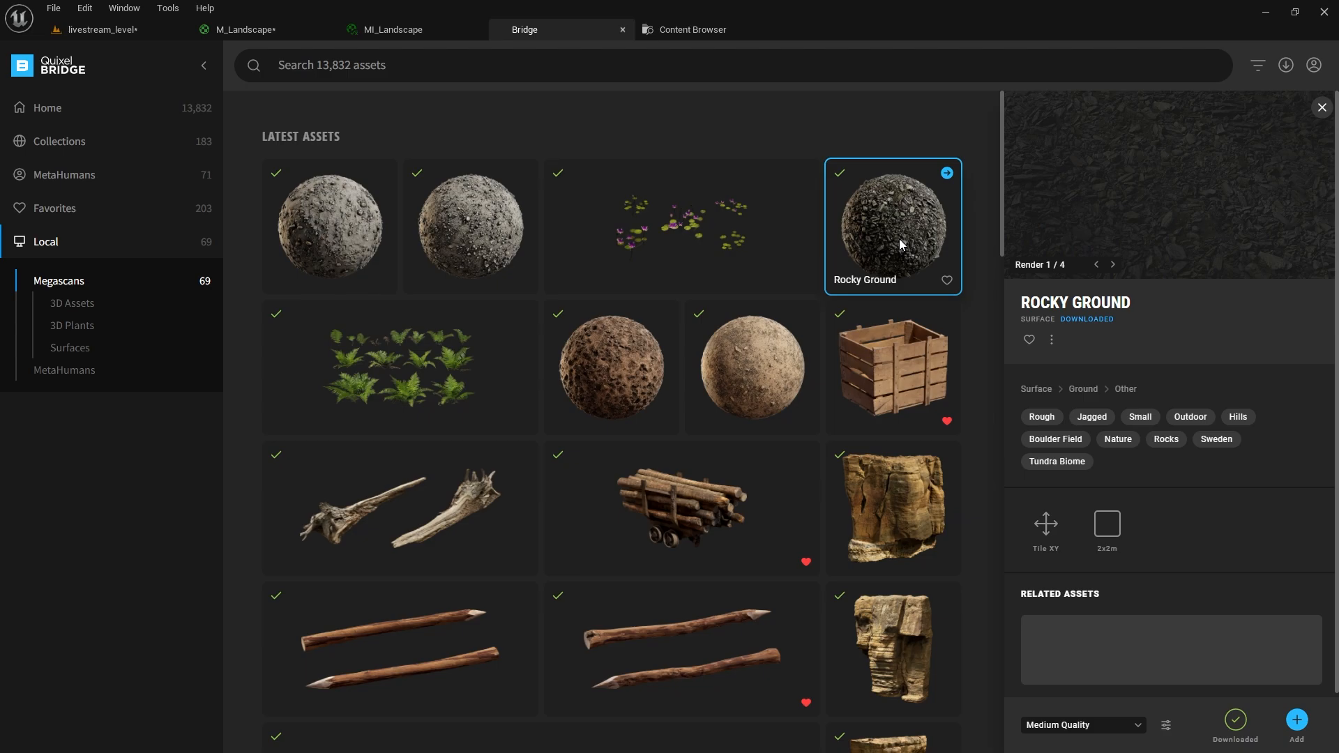
left_click(778, 363)
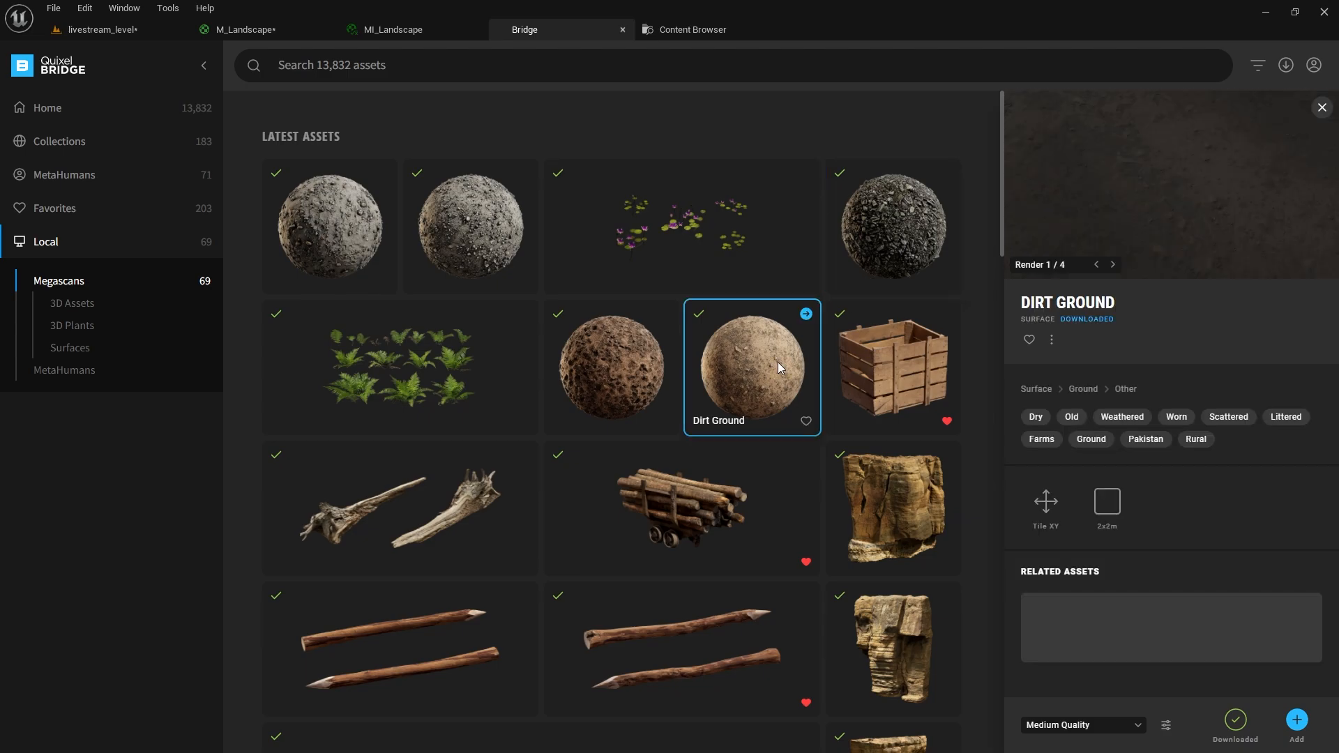
left_click(650, 379)
scroll(748, 374, "down", 14)
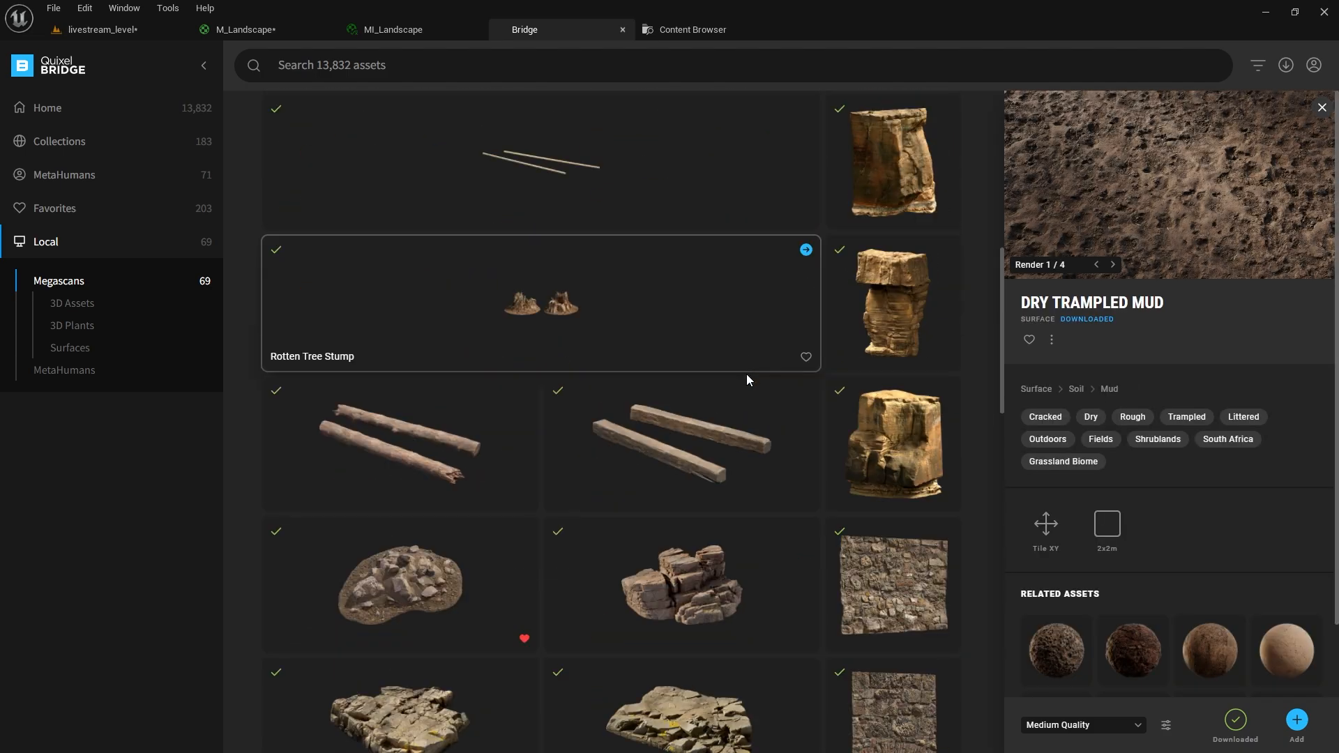
scroll(768, 371, "down", 5)
left_click(877, 327)
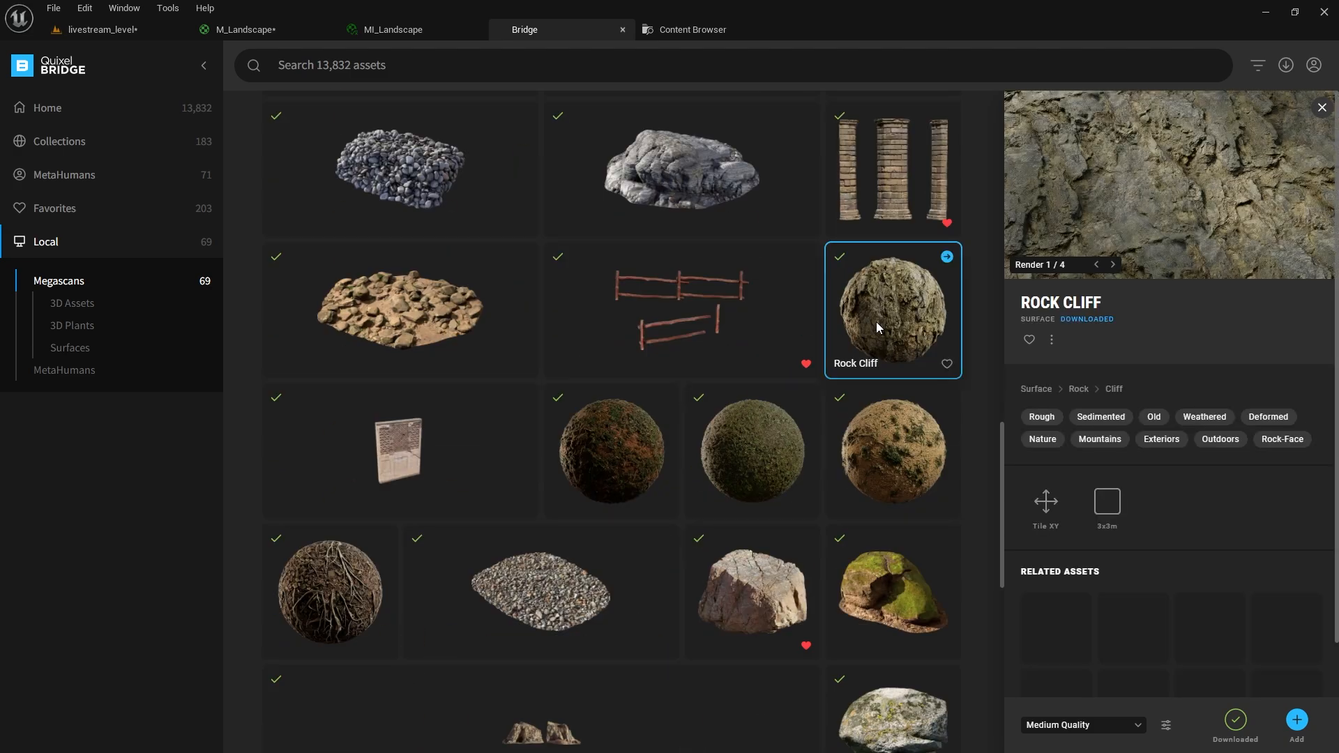
left_click(692, 30)
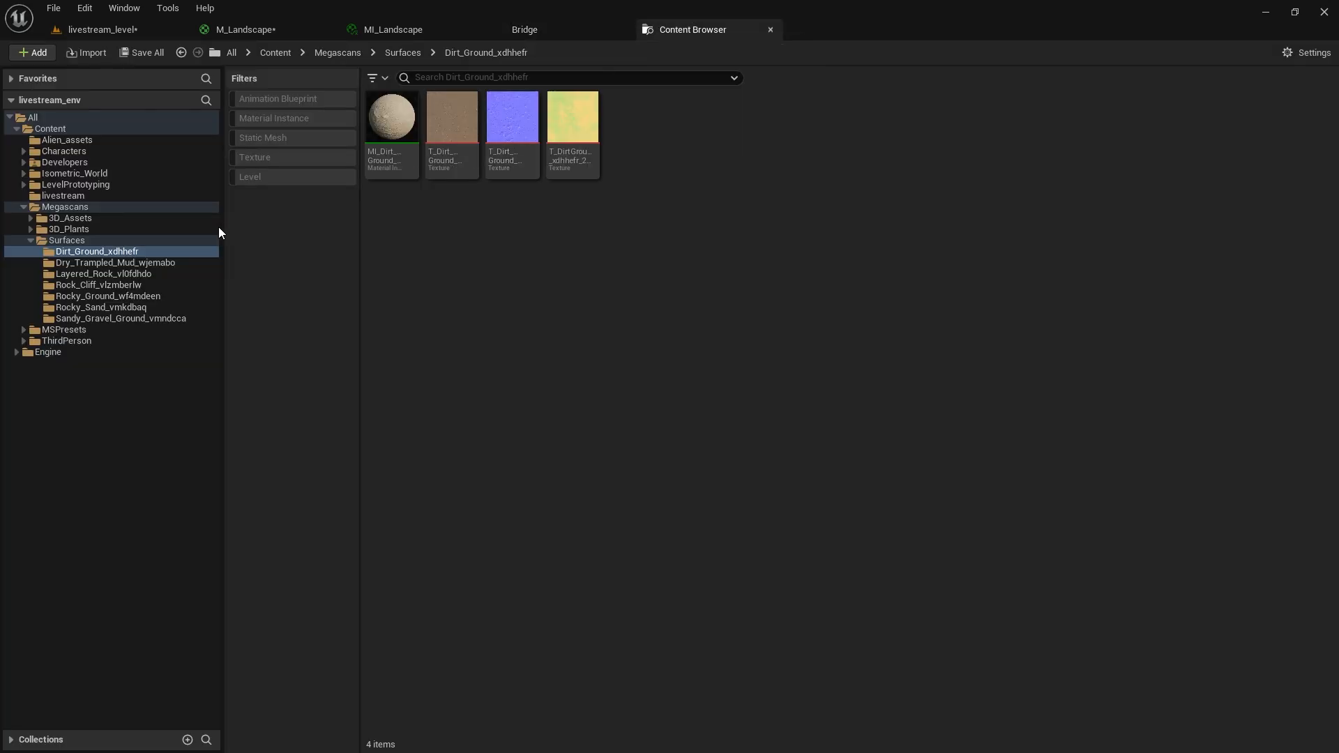
Inspect the Rock Cliff folder, the Rocky Ground base color texture and the Layered Rock material instance.
left_click(142, 282)
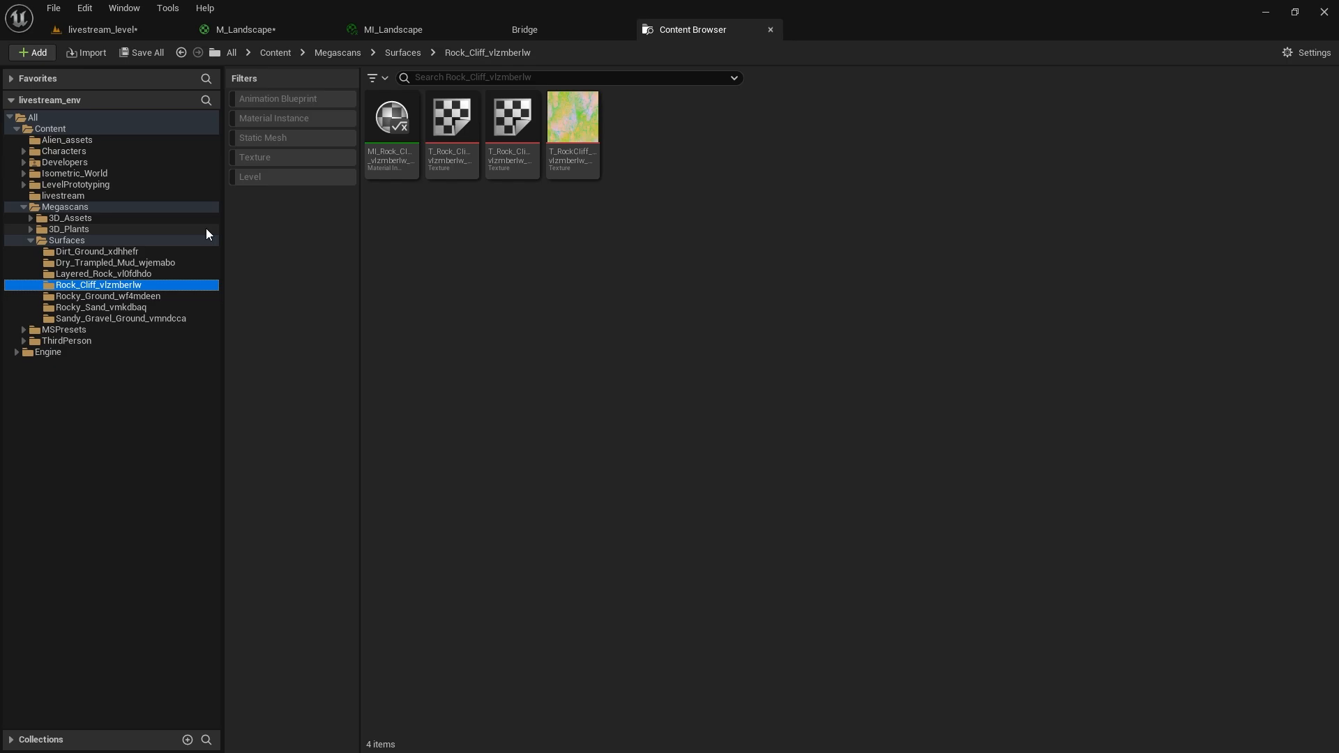
left_click(142, 299)
double_click(457, 129)
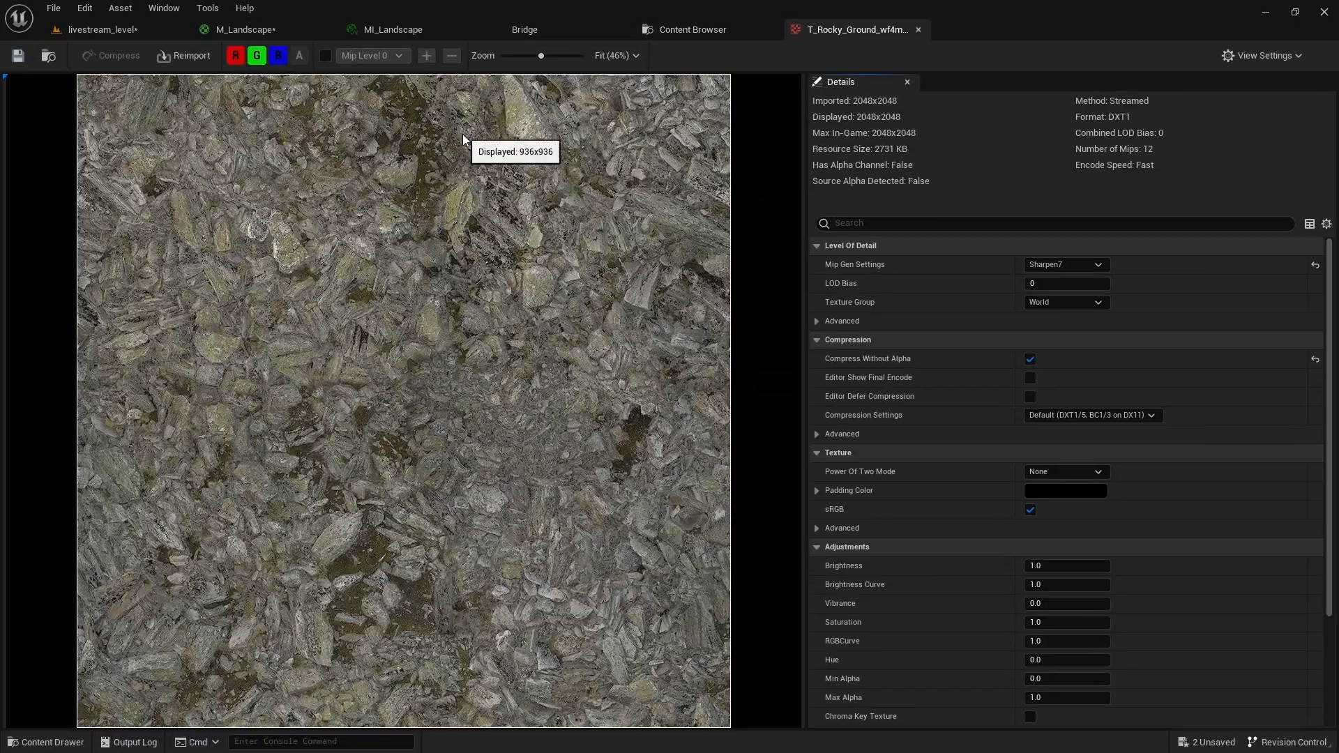
scroll(425, 346, "up", 1)
scroll(424, 346, "down", 2)
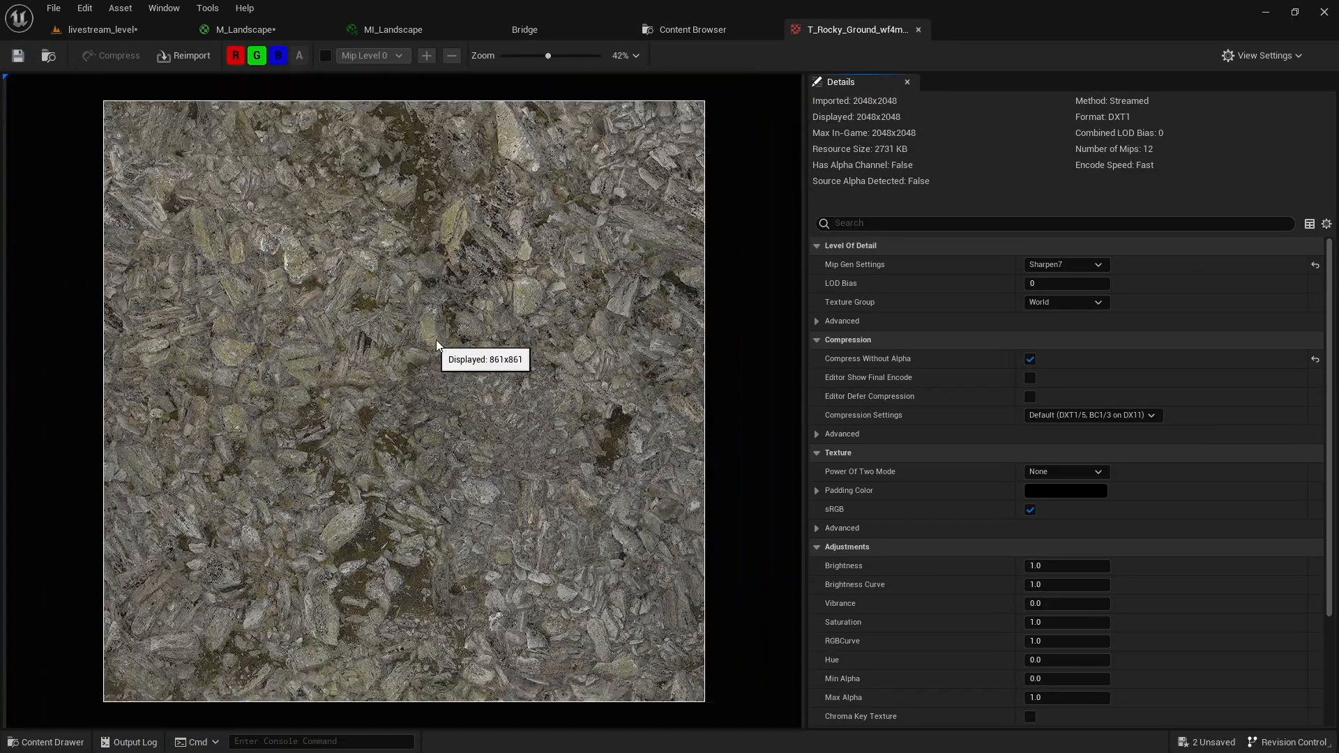
middle_click(858, 30)
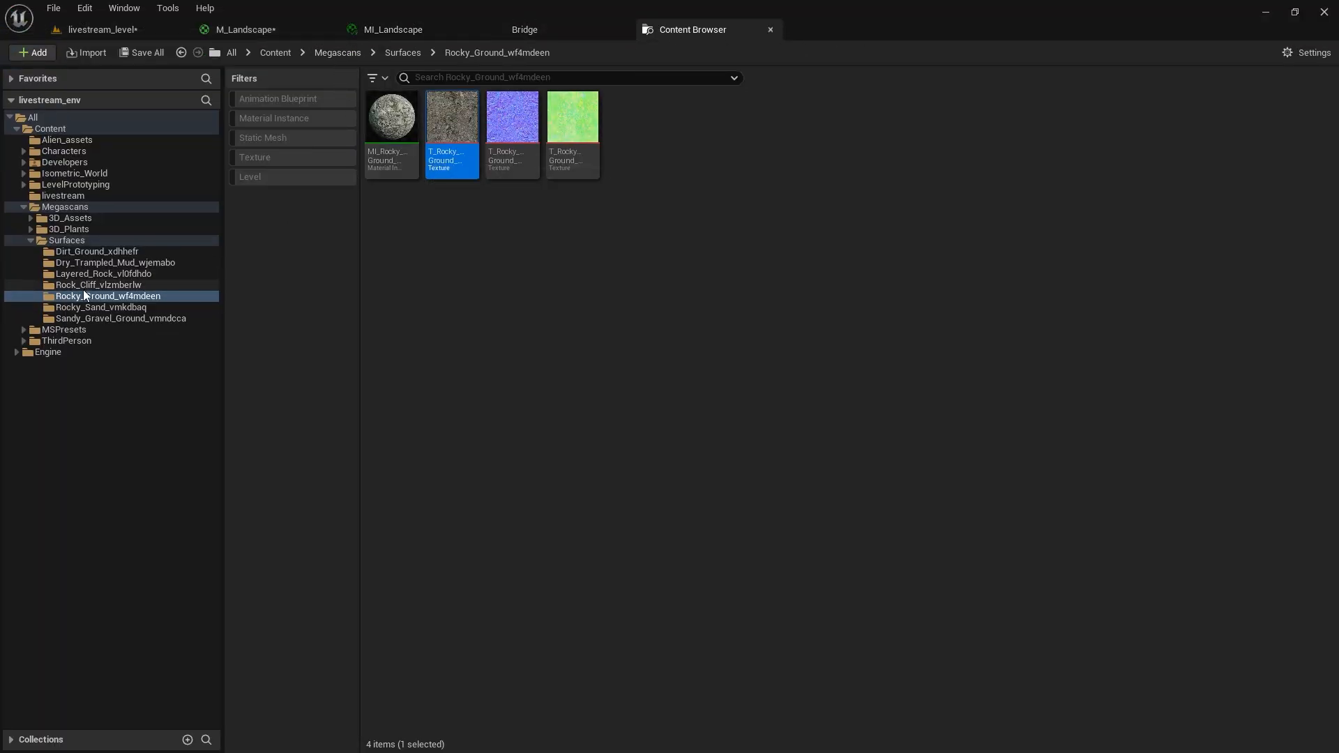
left_click(101, 274)
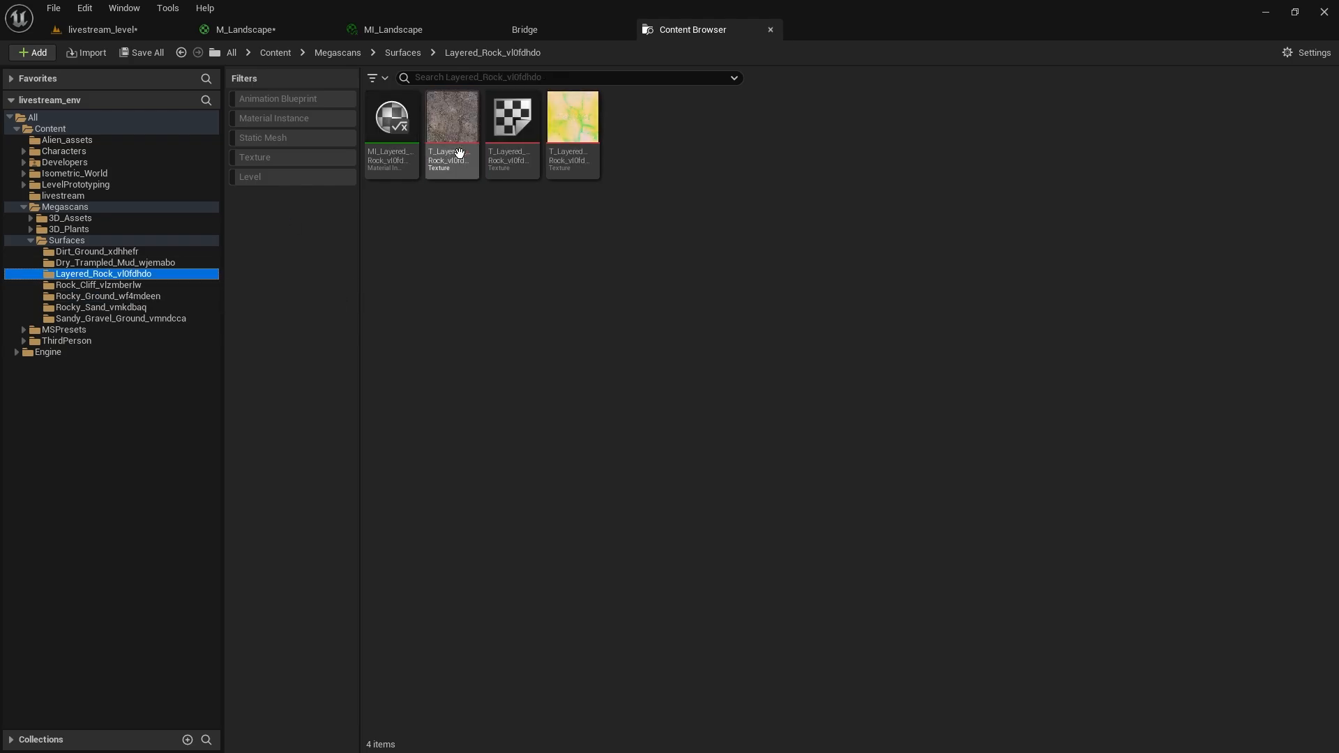
double_click(383, 133)
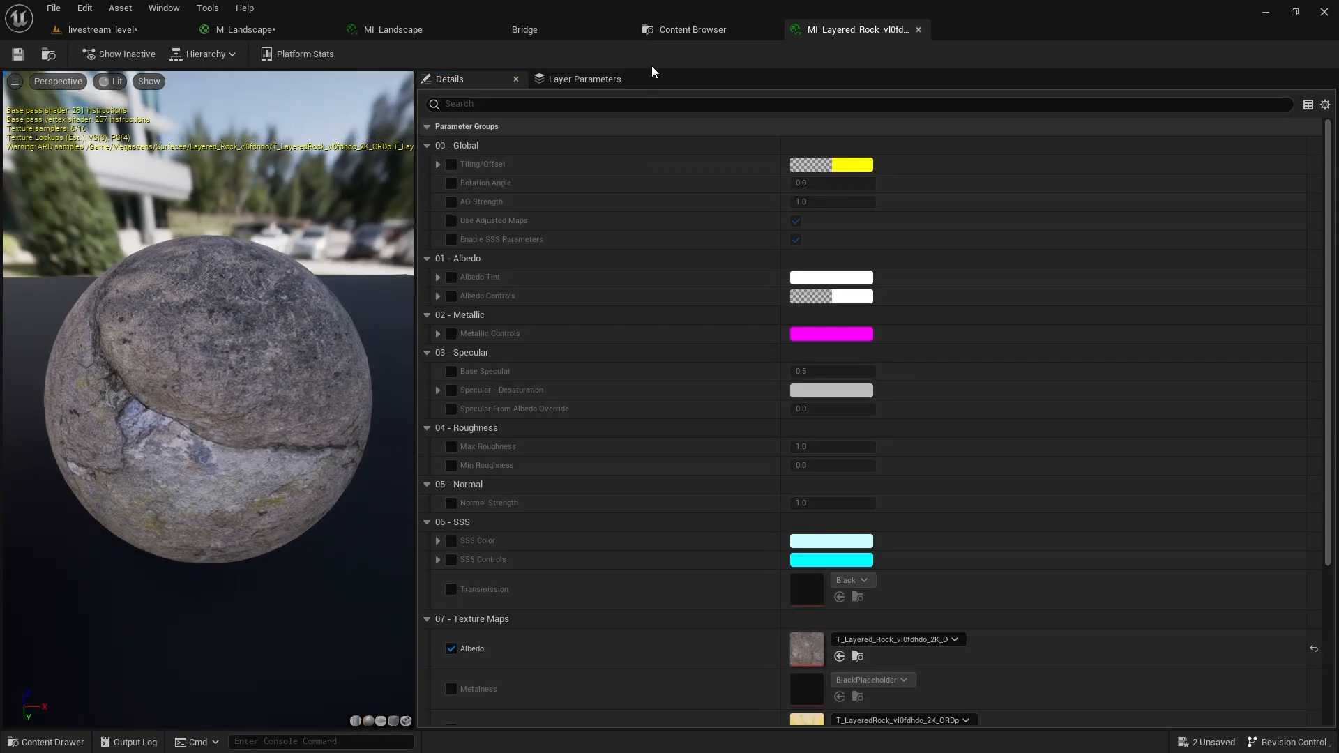
middle_click(835, 28)
Inspect the Dirt Ground and Dry Trampled Mud material instances, closing each afterwards.
left_click(97, 252)
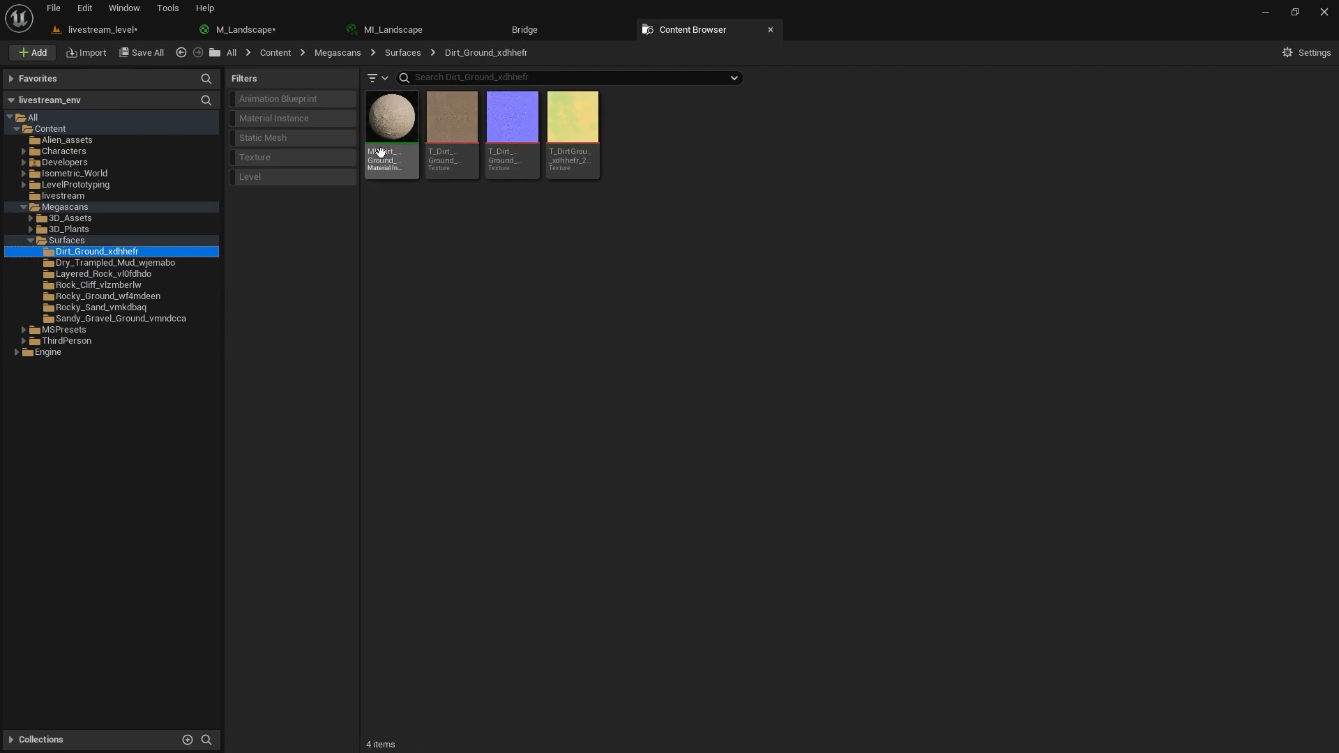
left_click(391, 144)
double_click(391, 144)
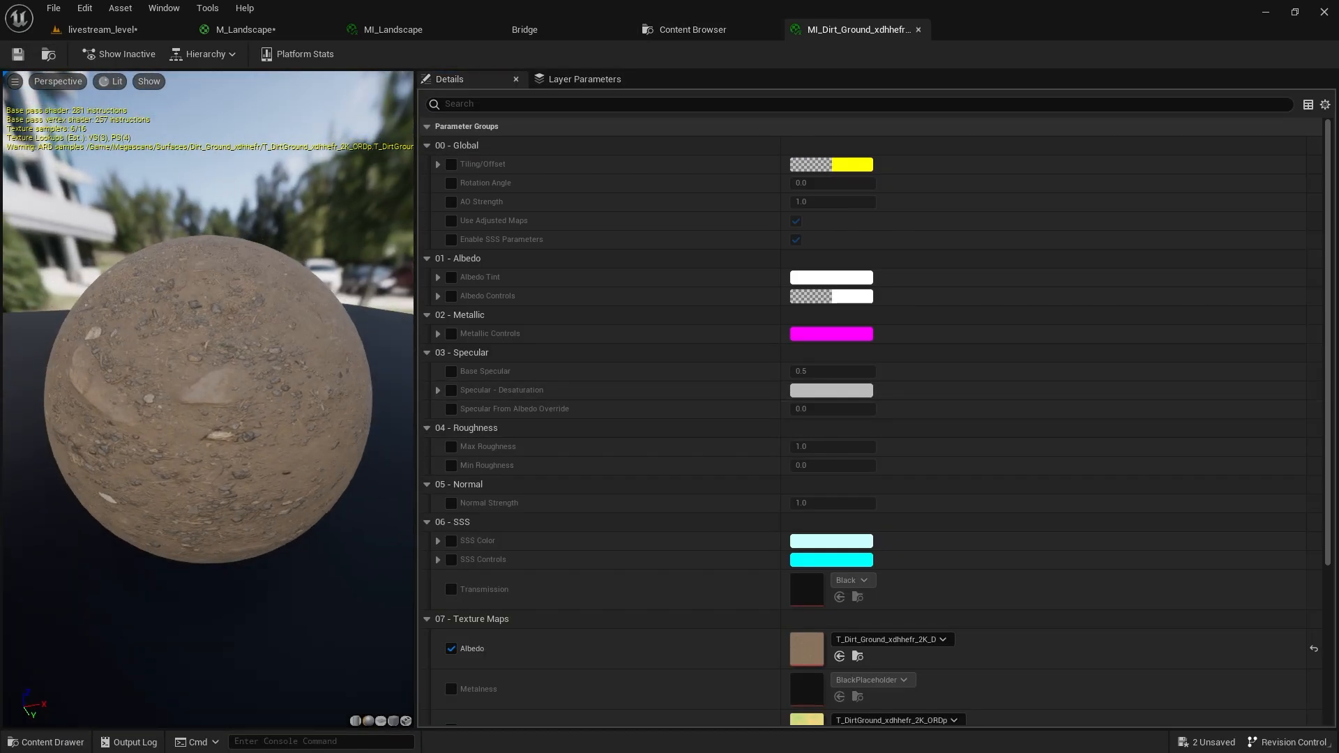
middle_click(818, 36)
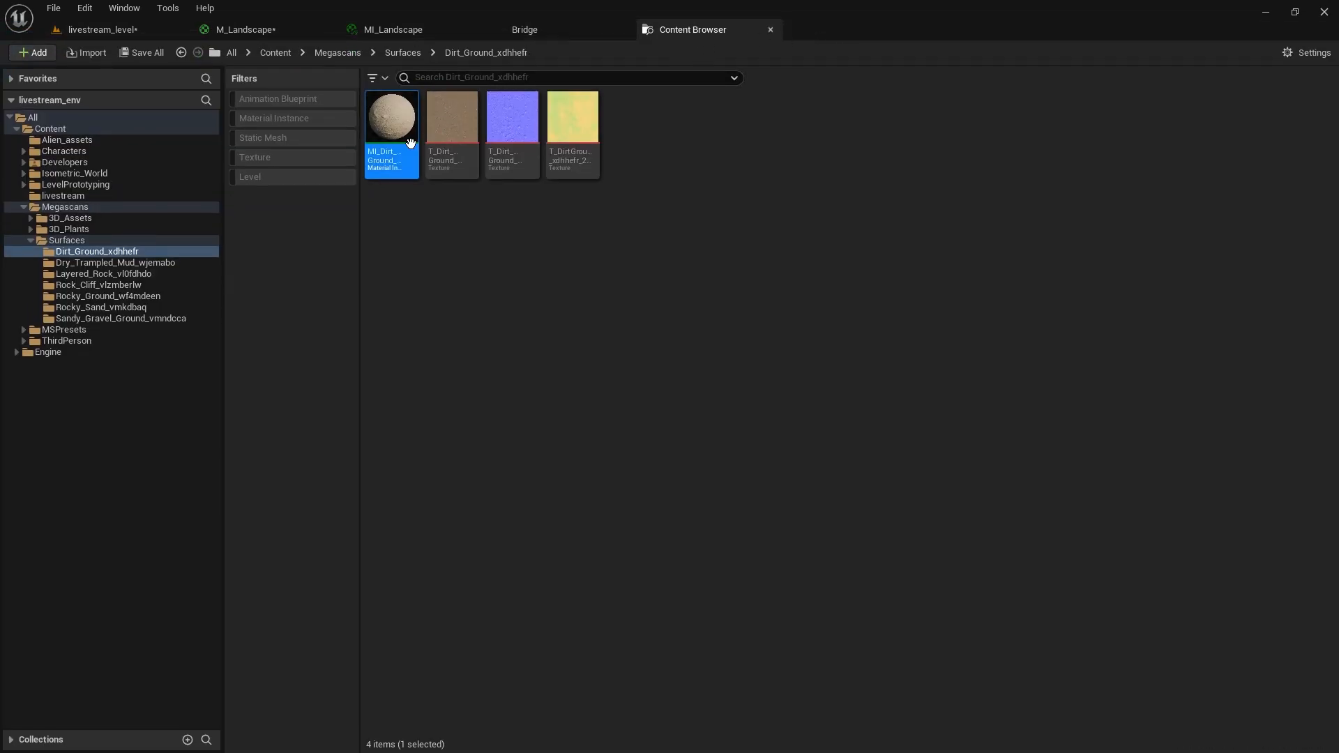
left_click(81, 263)
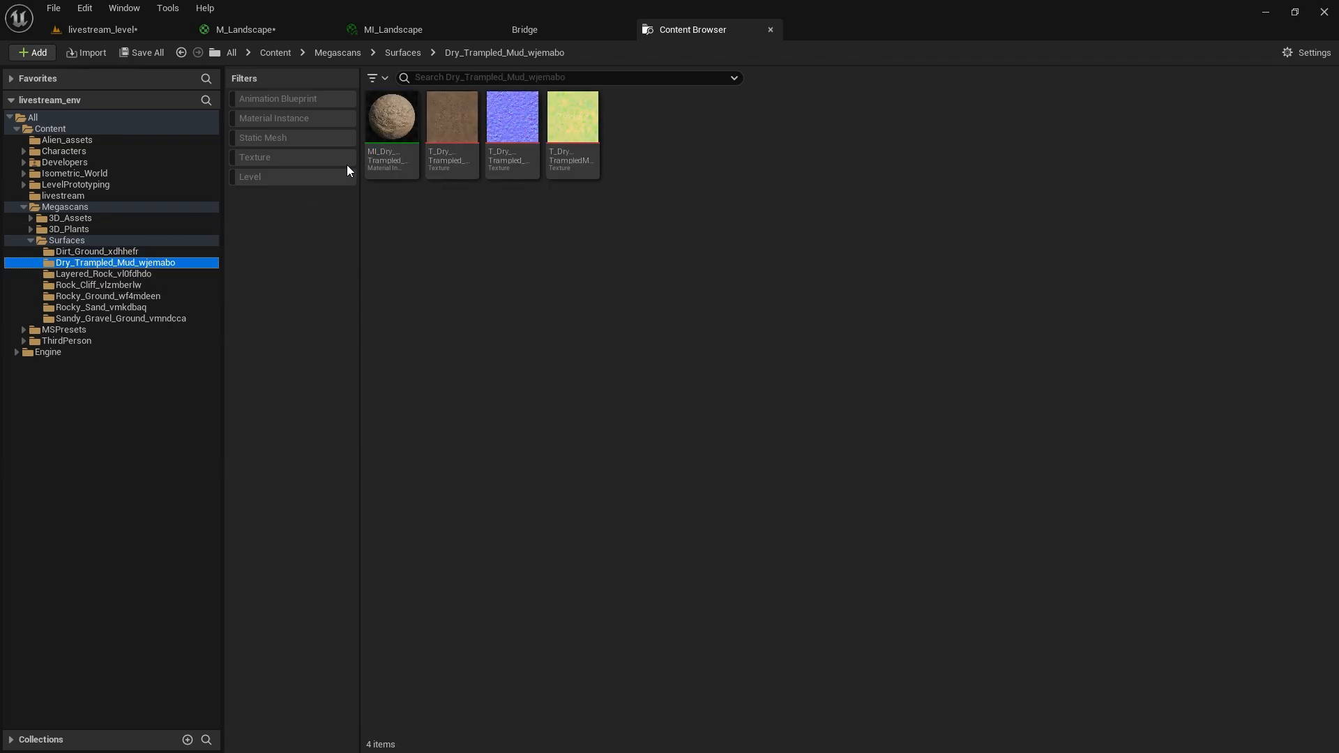
double_click(391, 133)
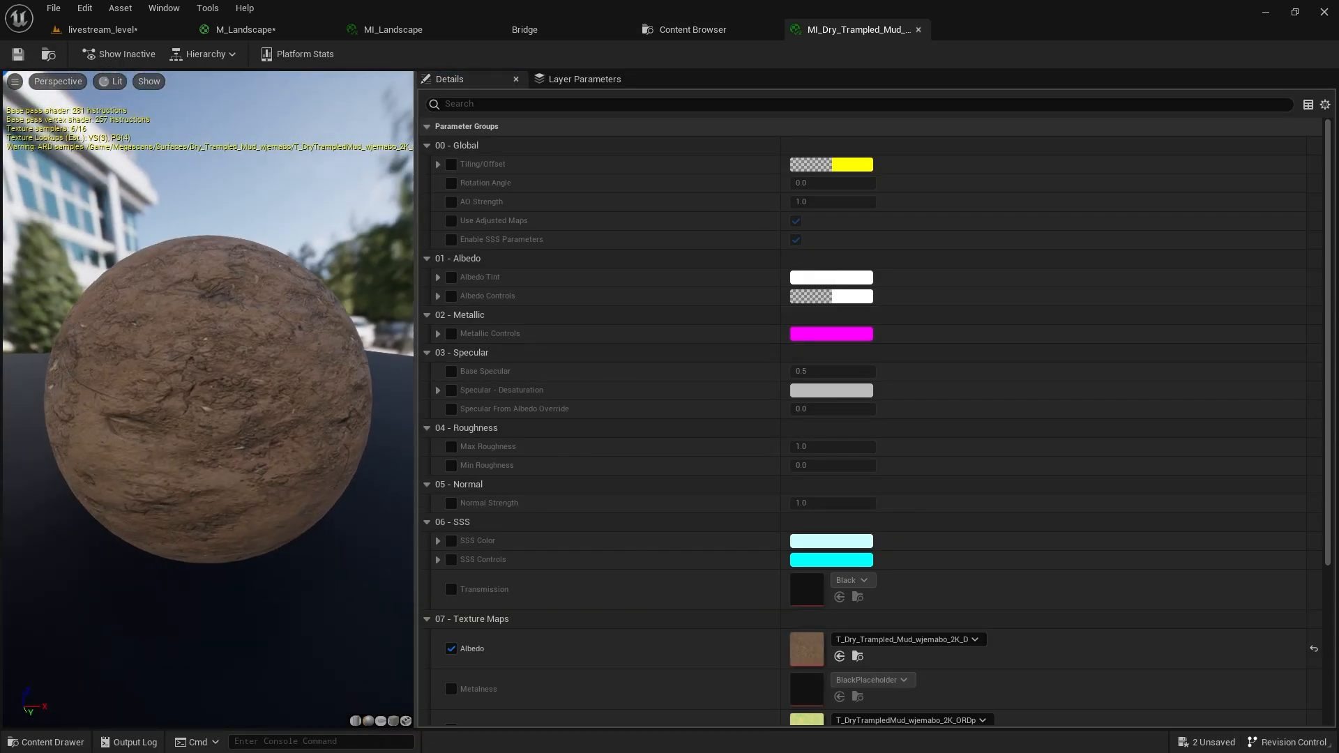
middle_click(865, 28)
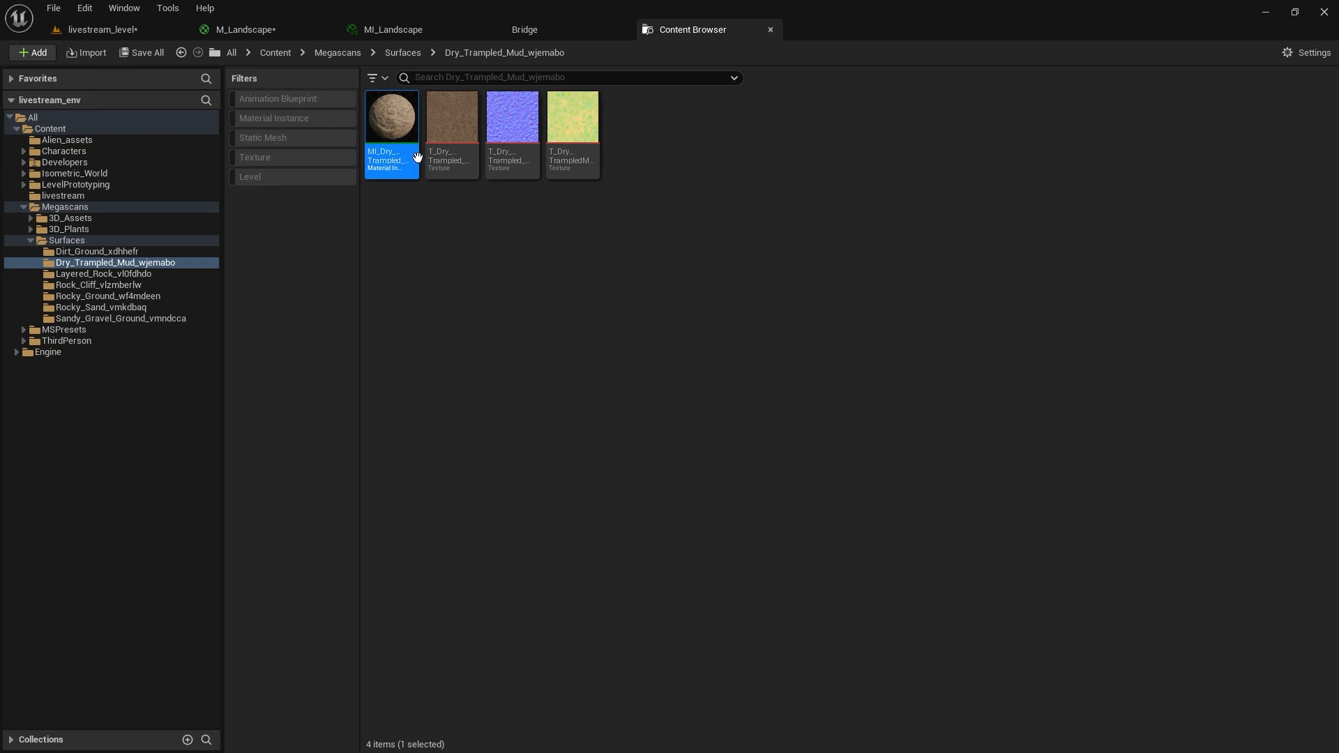
Select the three Dry Trampled Mud textures and drag them into M_Landscape.
left_click(452, 119)
left_click(573, 117, "shift")
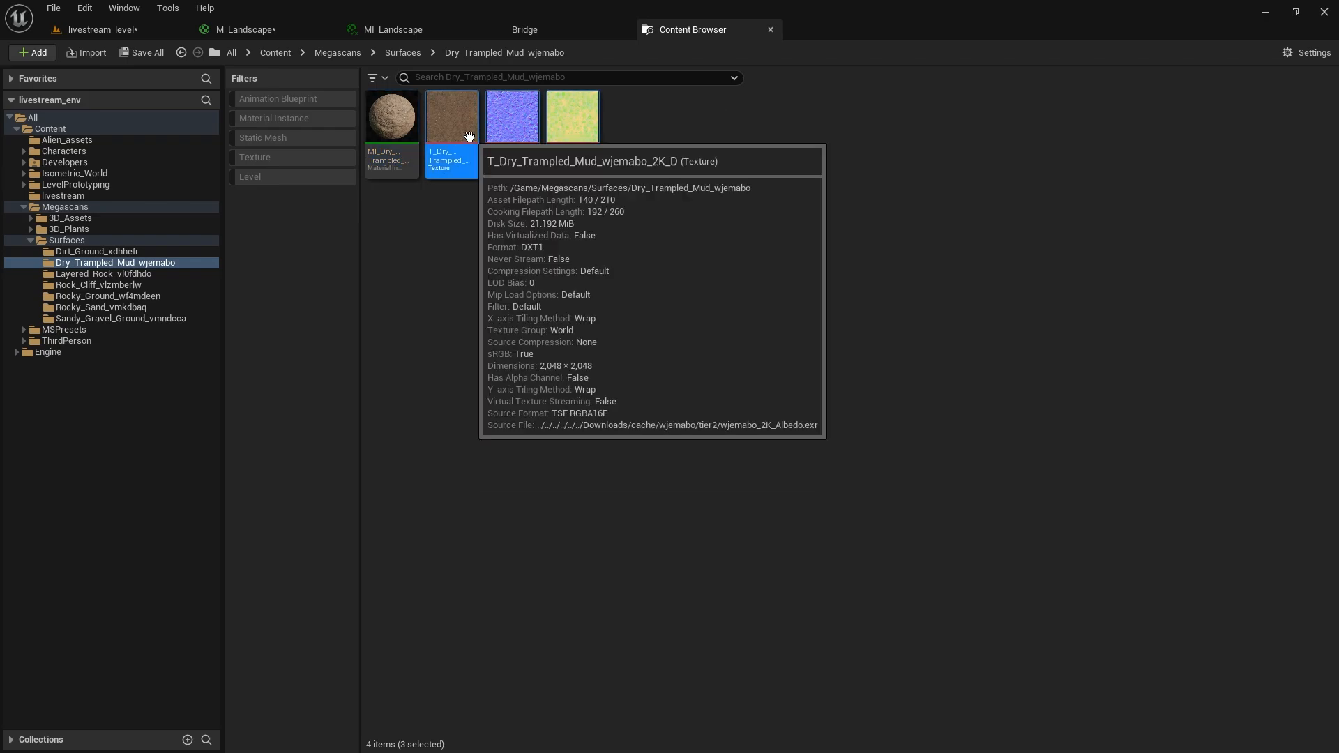
left_click_drag(469, 136, 500, 292)
Set the three mud Texture Sample nodes' Sampler Source to Shared: Wrap.
left_click_drag(581, 298, 570, 219)
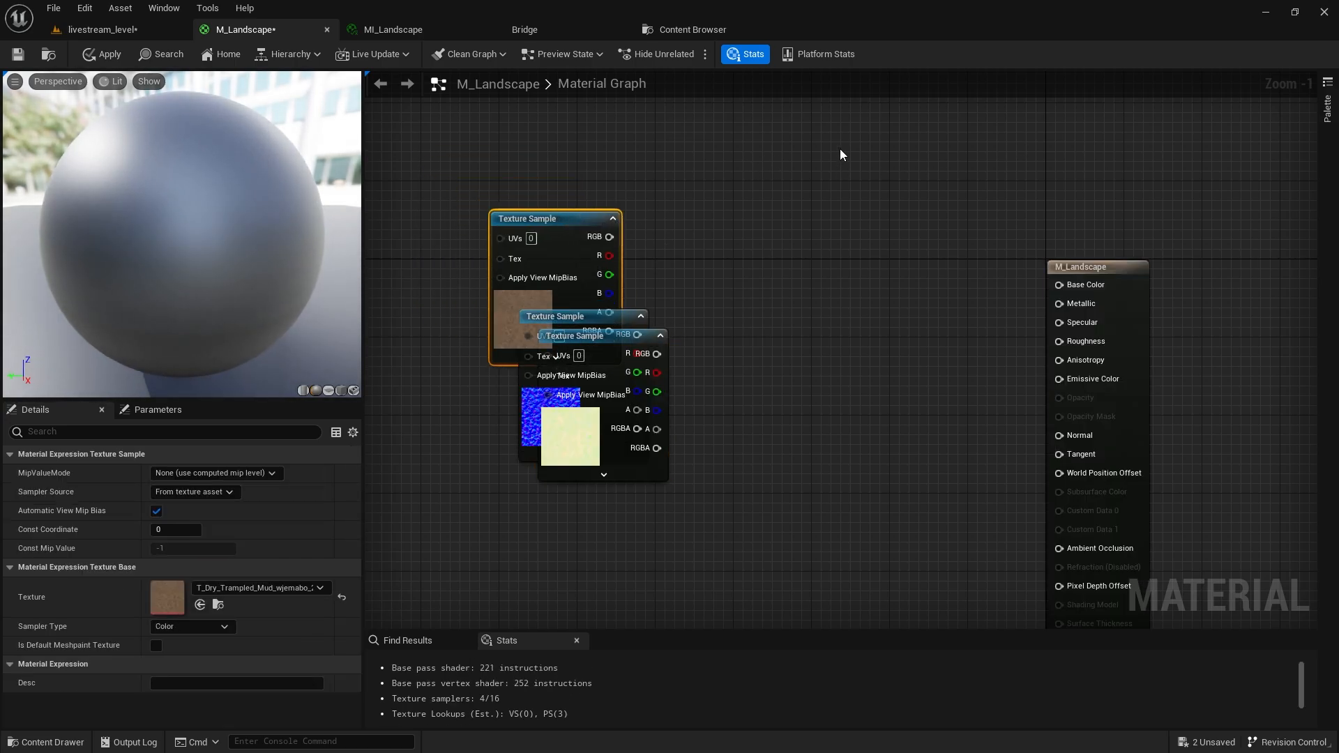
left_click_drag(876, 179, 440, 512)
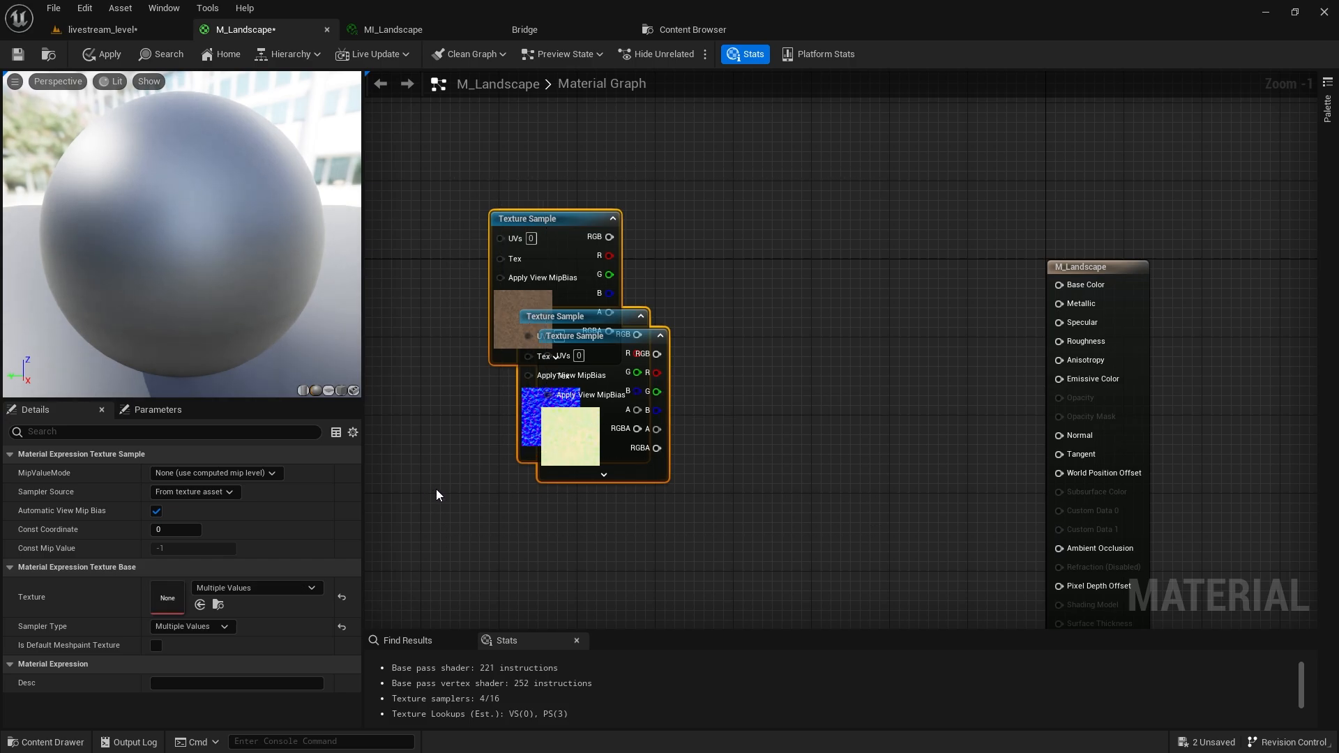
left_click(216, 493)
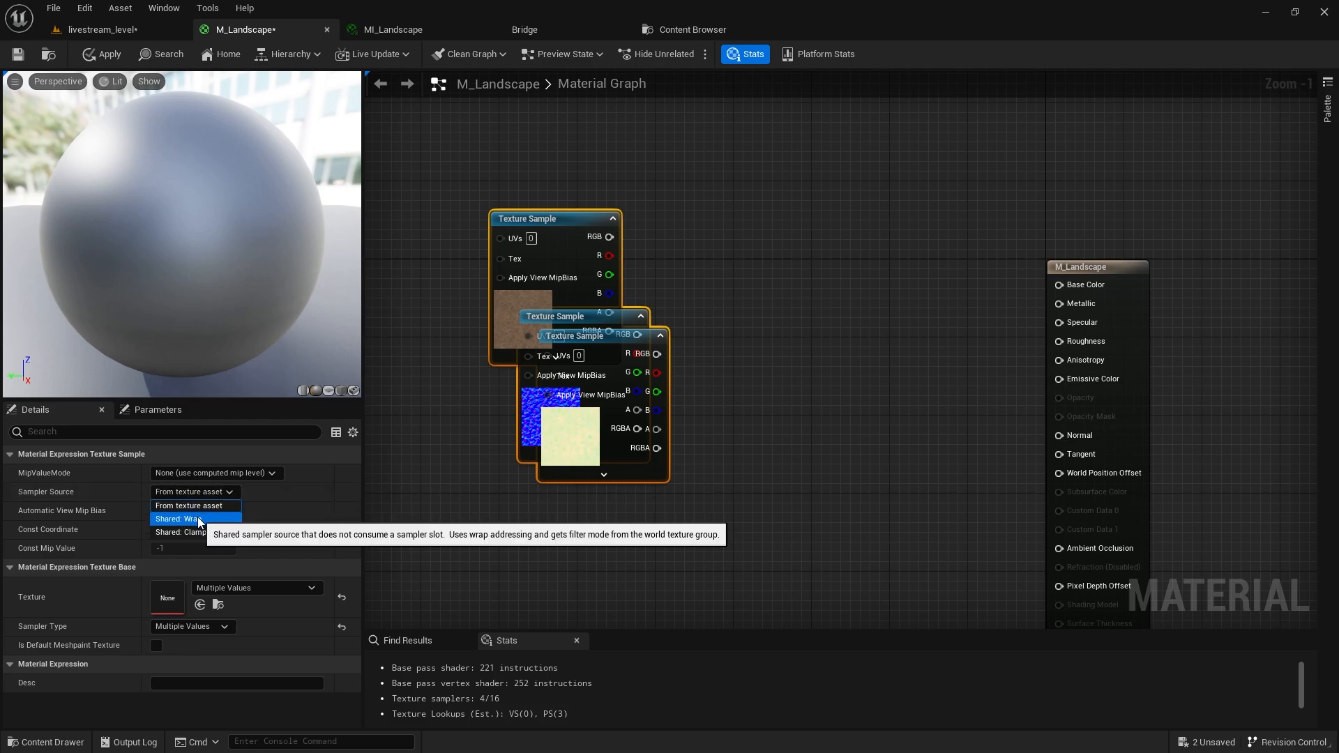
left_click(198, 519)
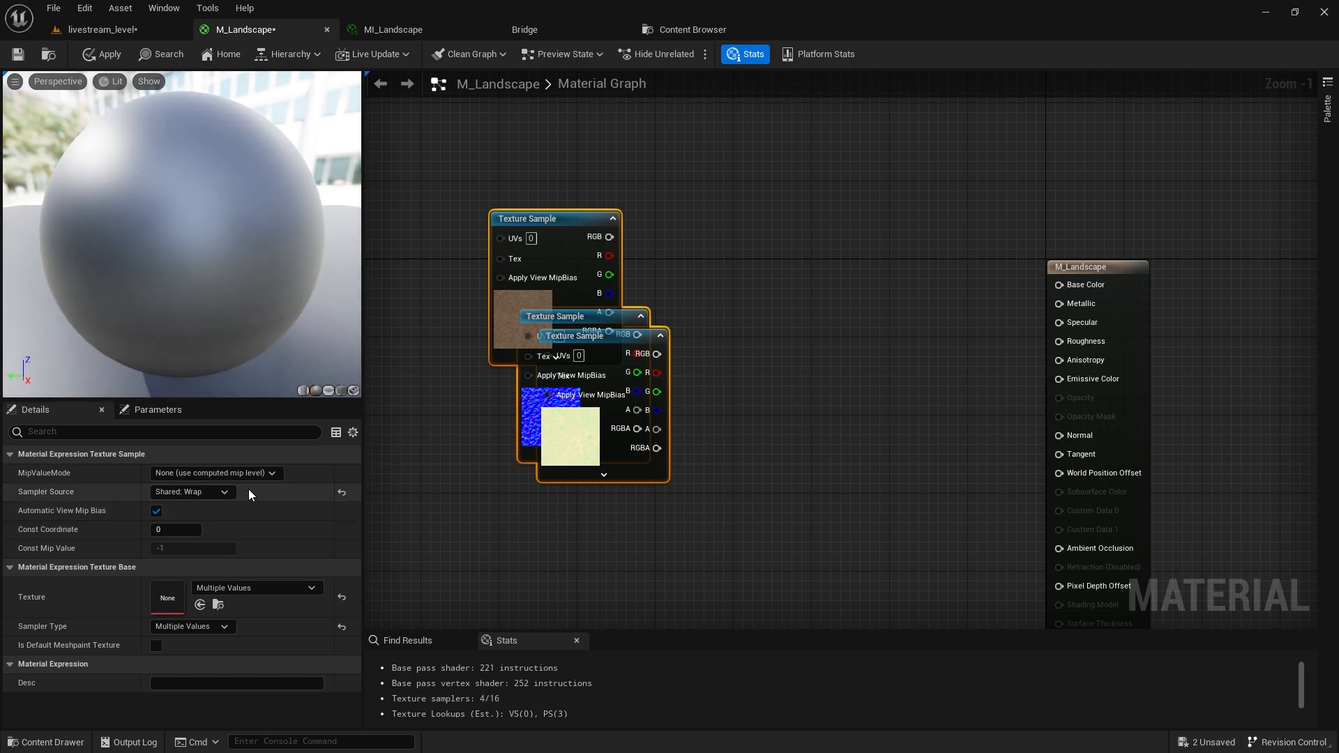
Screenshot the material stats and circle the shader instruction count in red.
key("Print")
left_click_drag(109, 444, 883, 728)
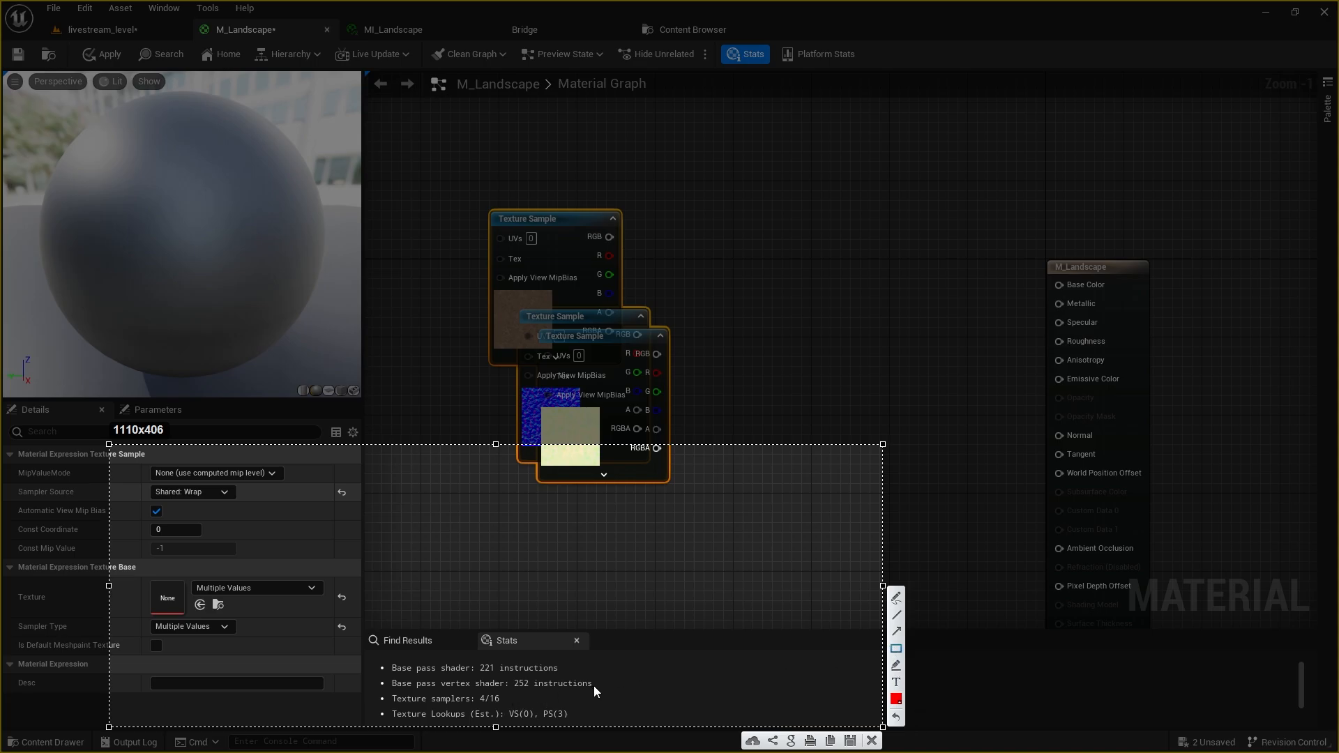
left_click_drag(618, 653, 365, 725)
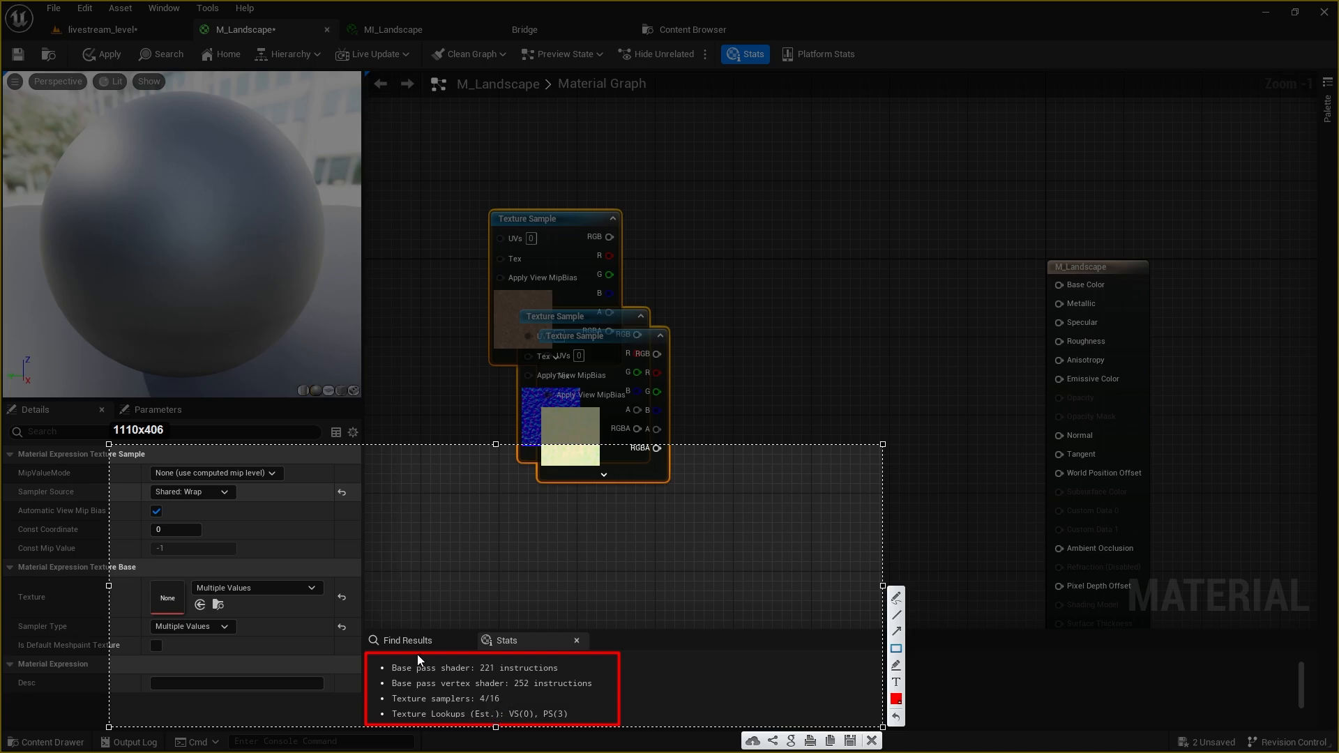
Arrange the mud colour, normal and mask Texture Sample nodes into a vertical column.
left_click(871, 741)
right_click_drag(668, 440, 759, 488)
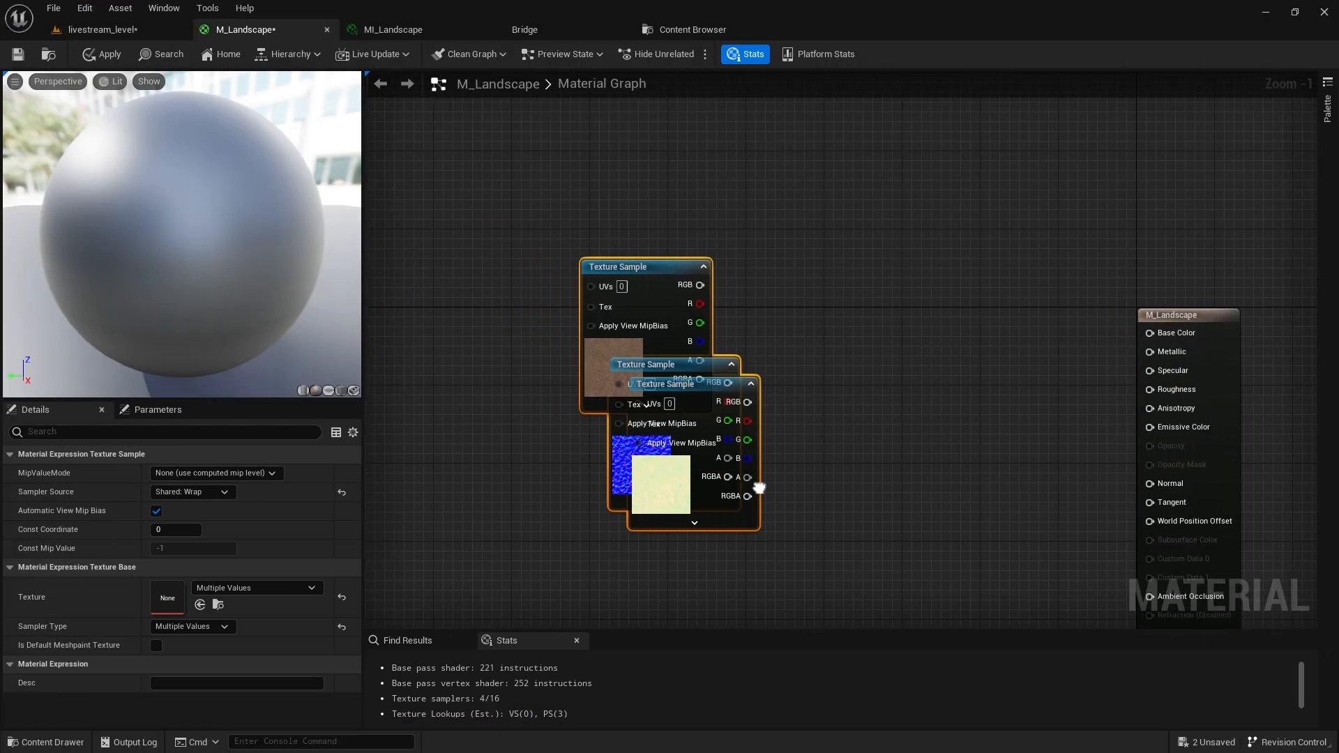
left_click_drag(666, 347, 537, 244)
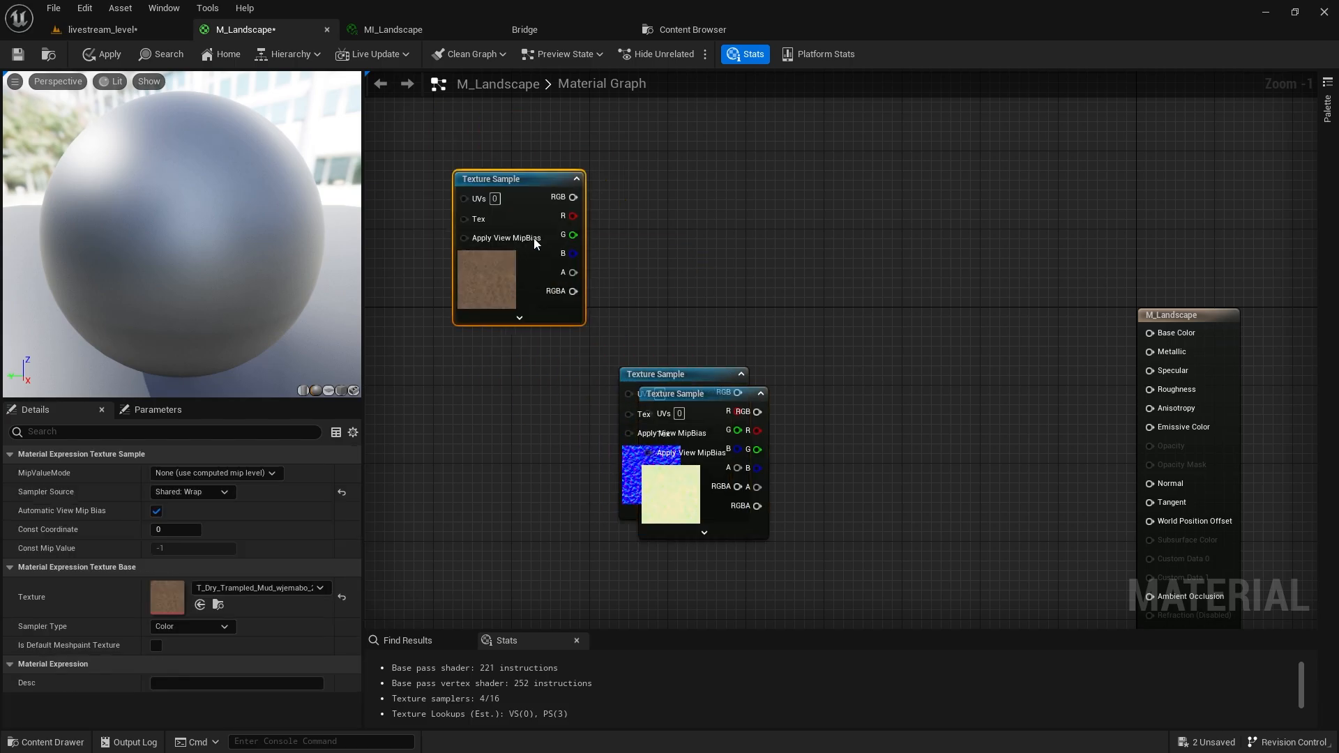
left_click_drag(663, 376, 463, 365)
right_click_drag(539, 368, 579, 329)
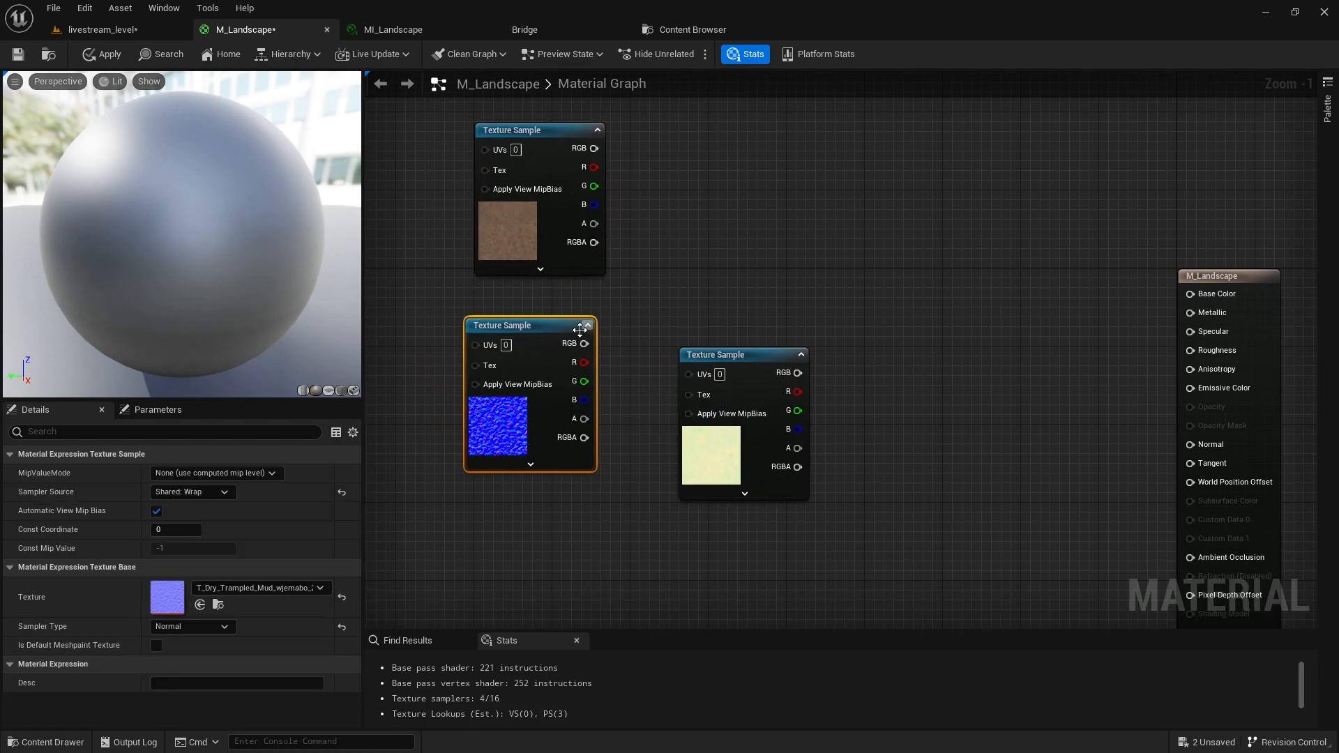
left_click_drag(579, 329, 610, 321)
right_click_drag(610, 321, 660, 228)
left_click_drag(814, 301, 627, 457)
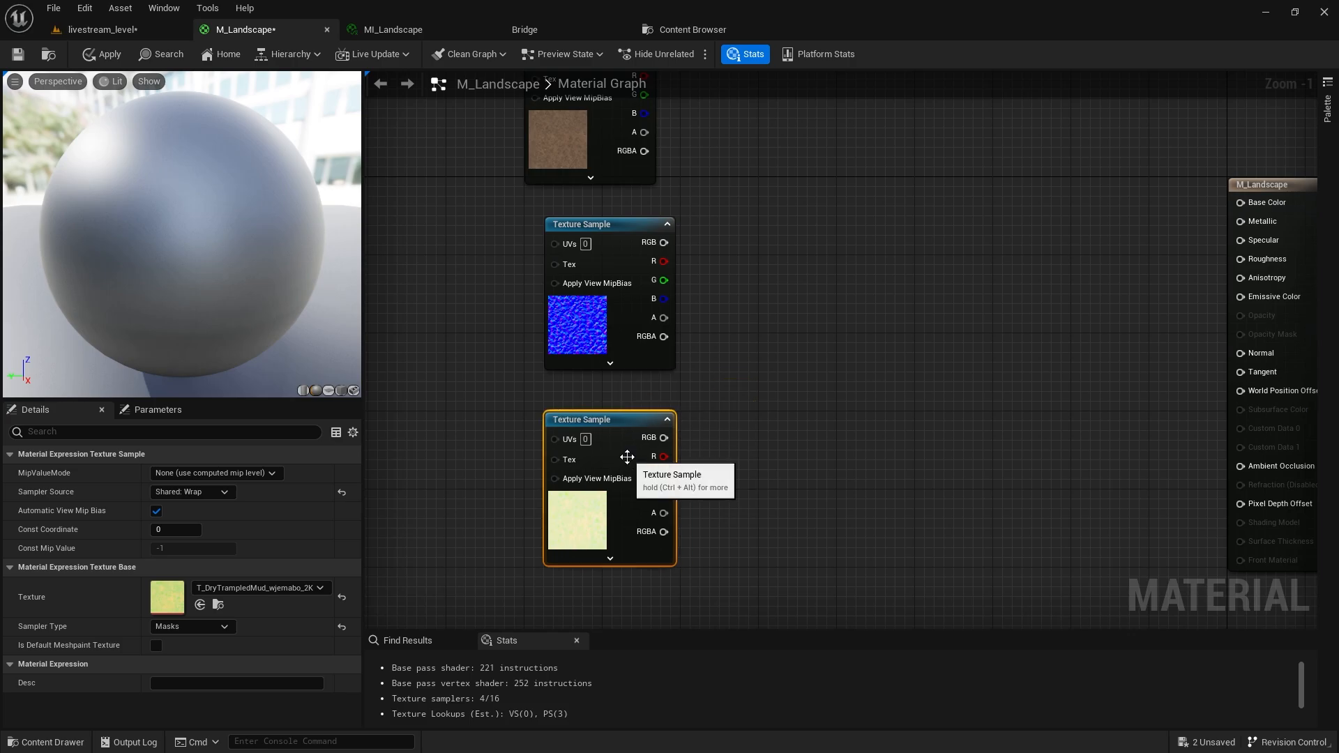
left_click_drag(628, 347, 619, 347)
left_click_drag(621, 432, 611, 412)
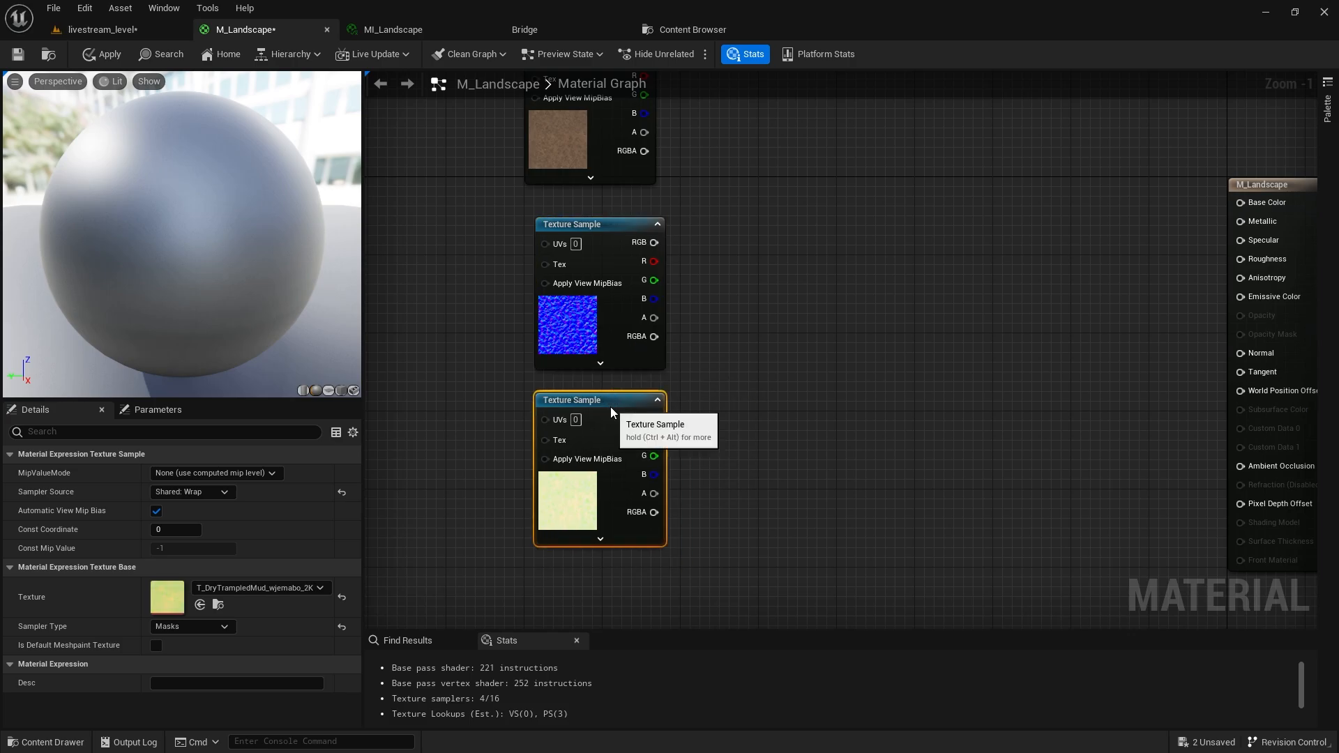
right_click_drag(718, 341, 583, 427)
left_click(747, 272)
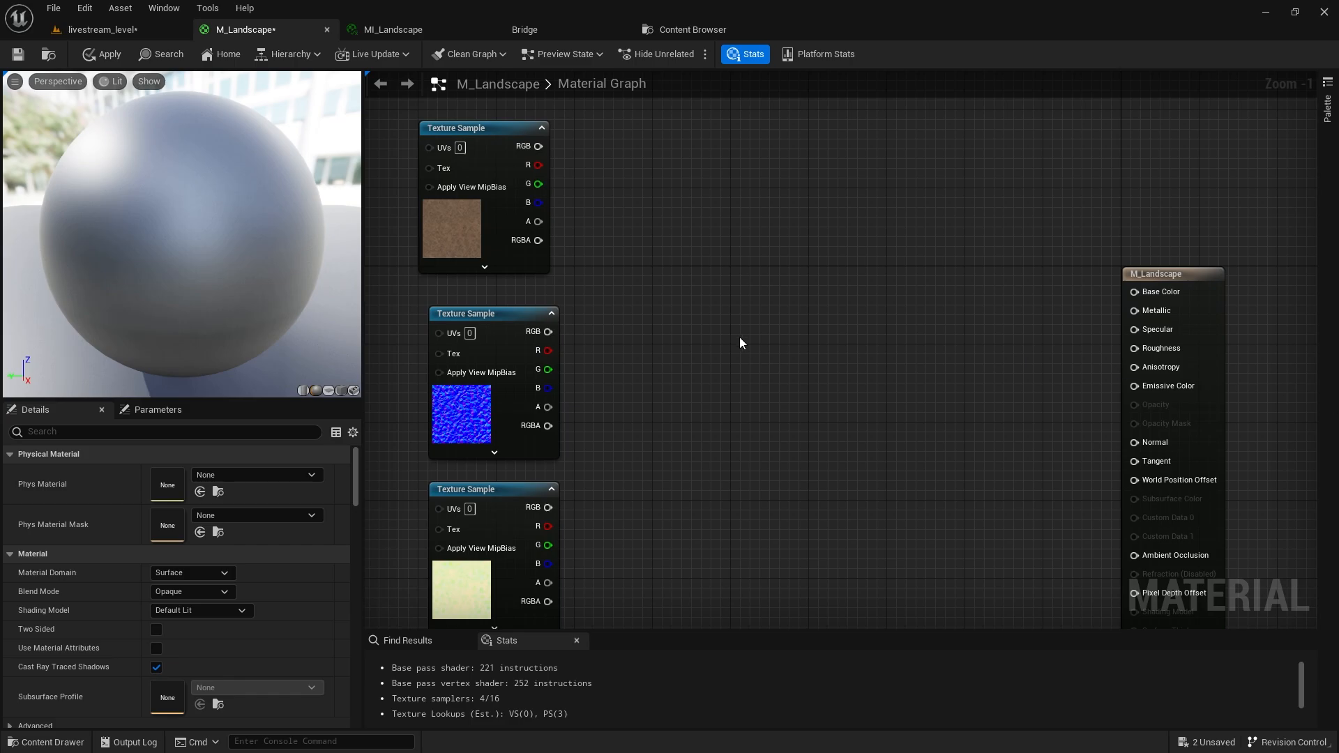
Add a Landscape Layer Blend node with one layer named L1.
right_click(775, 287)
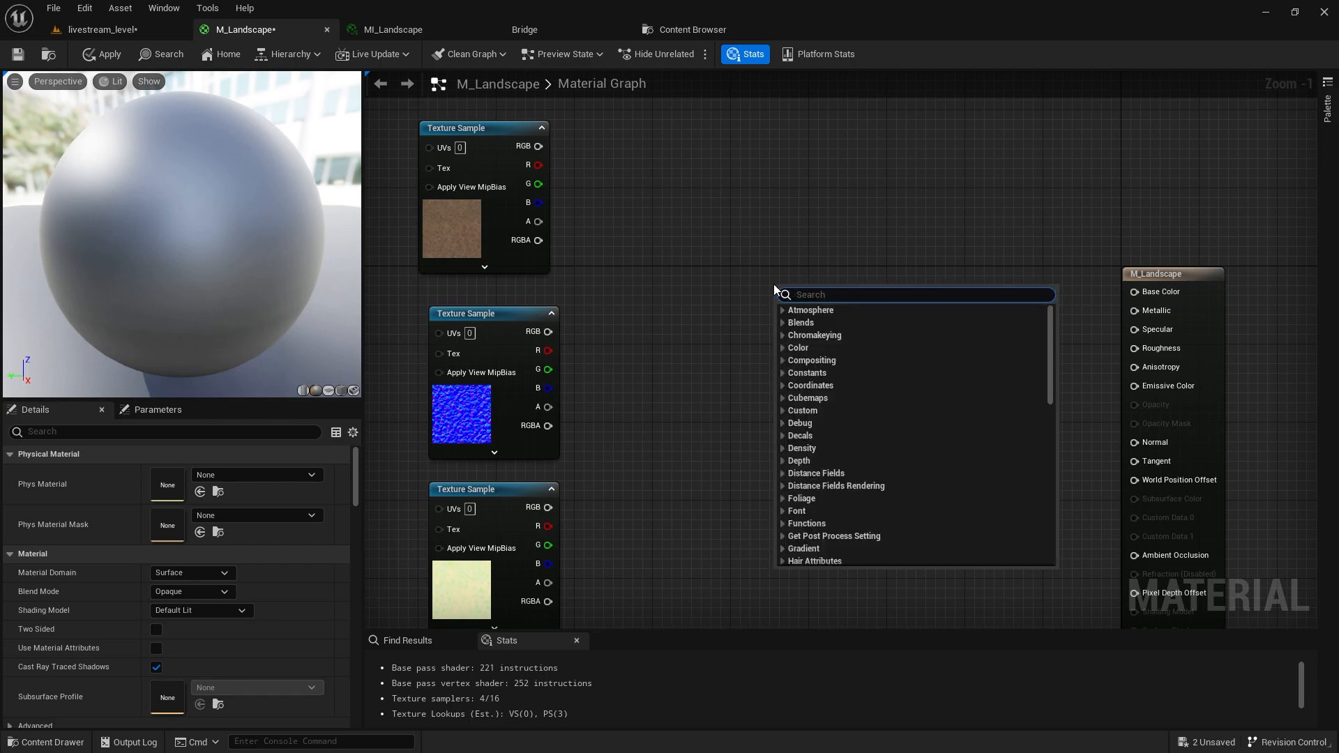
type("landscape")
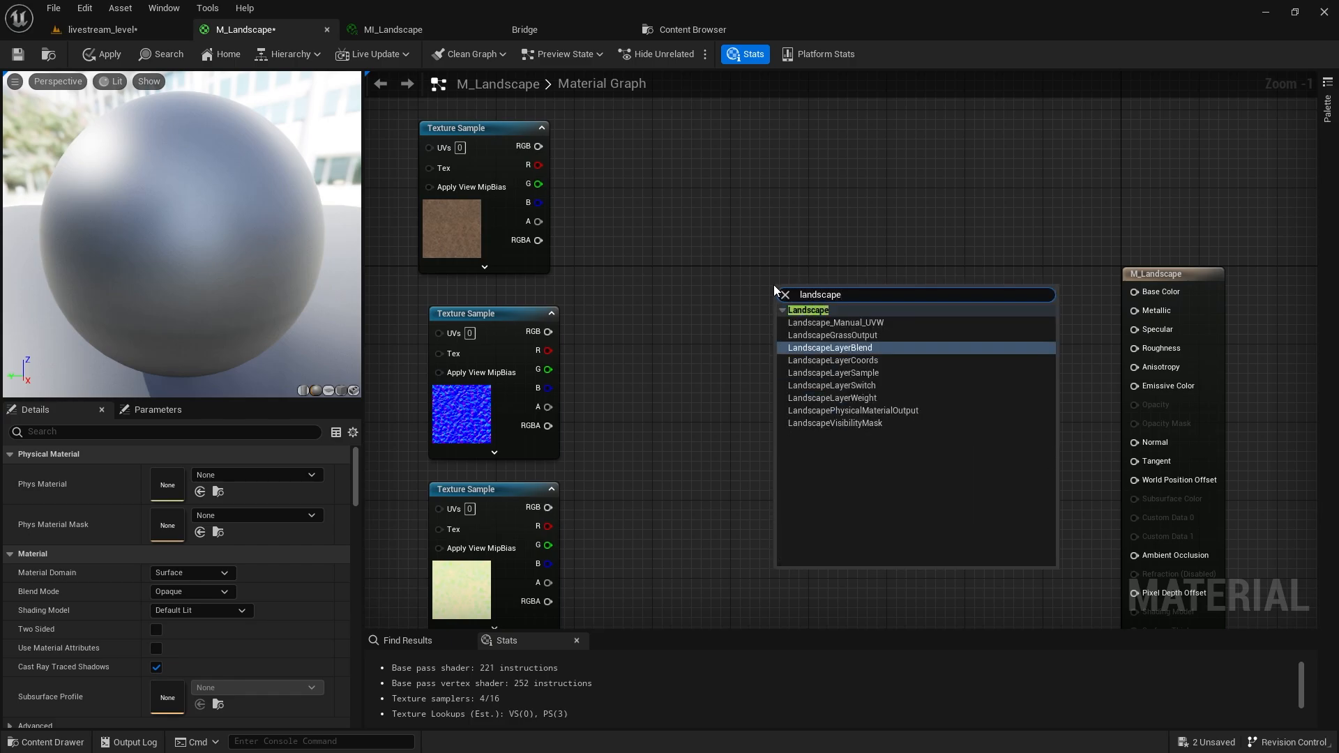
key("Return")
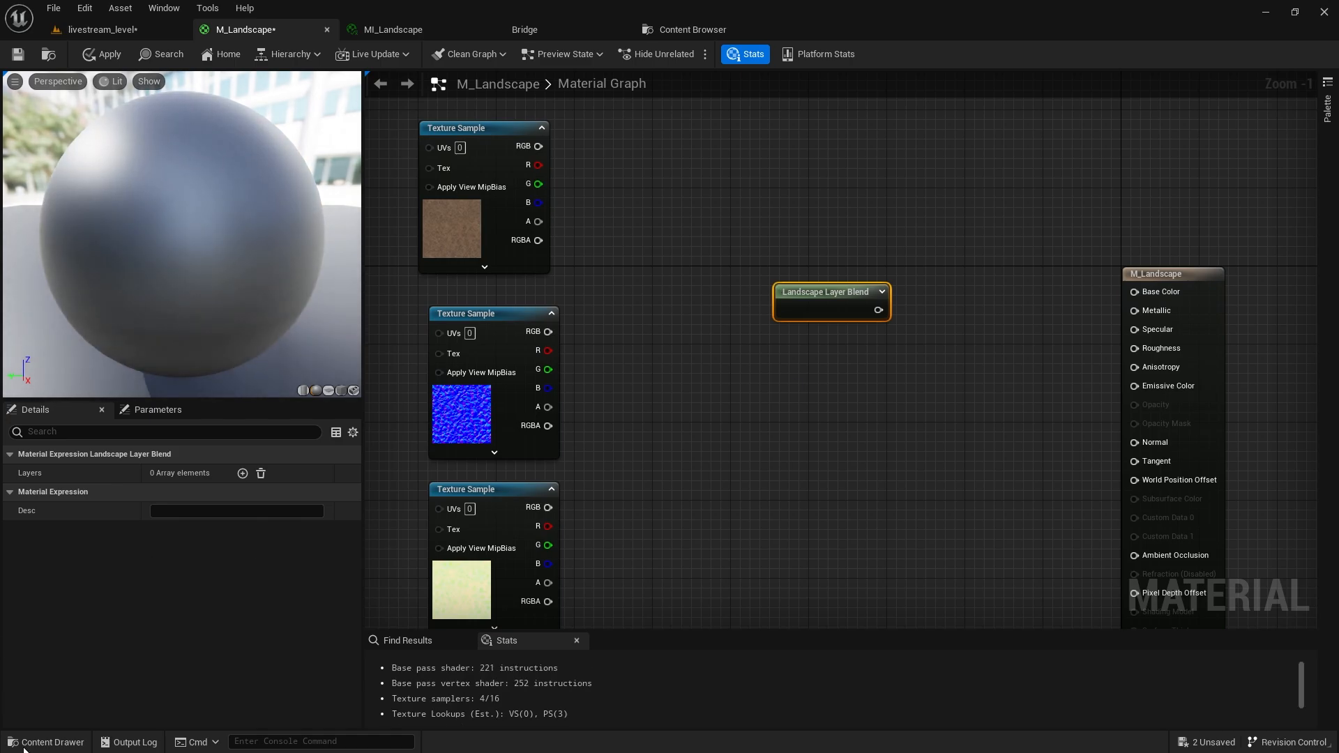
left_click(242, 474)
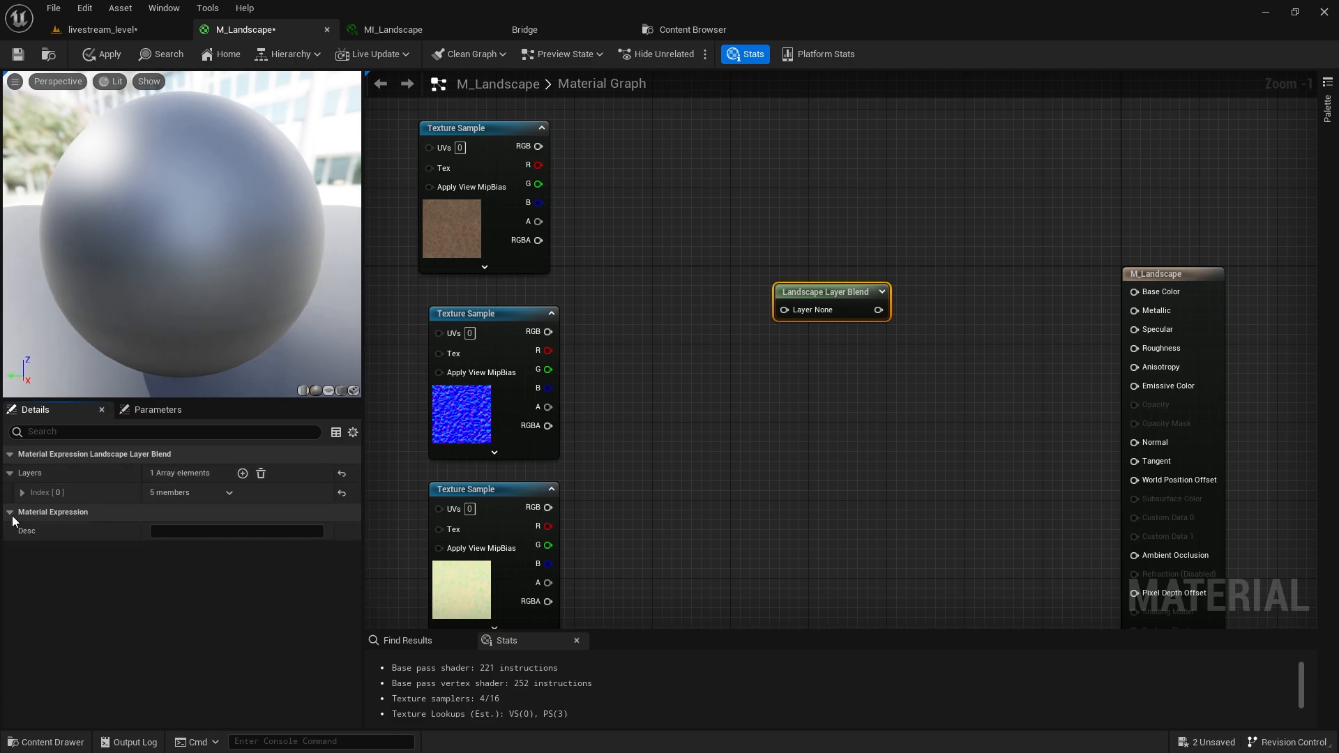
left_click(23, 493)
left_click(206, 512)
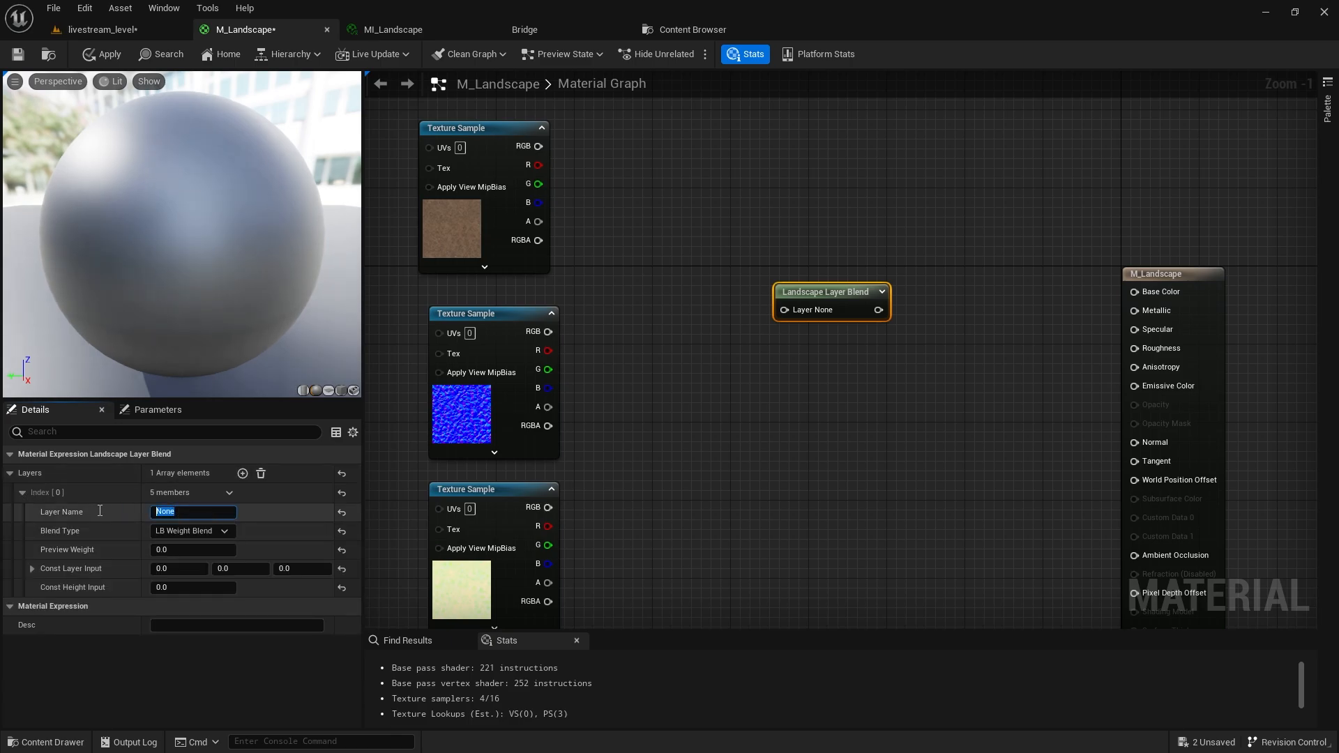
type("L1")
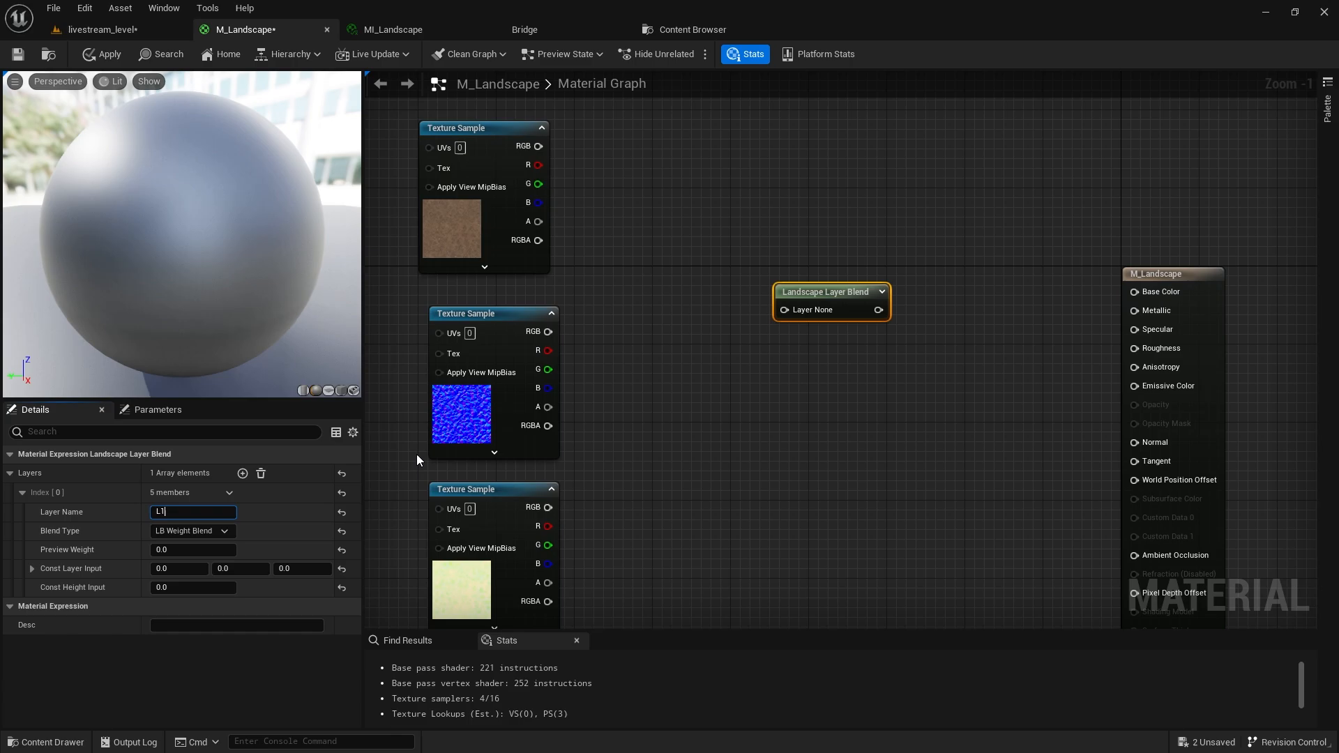
key("Return")
Line up the normal and mask texture nodes under the mud colour node.
right_click_drag(416, 454, 575, 403)
left_click_drag(523, 323, 675, 517)
mouse_move(674, 516)
left_mouse_down()
mouse_move(645, 517)
mouse_move(667, 512)
left_mouse_up()
left_click(827, 307)
right_click_drag(831, 305, 684, 347)
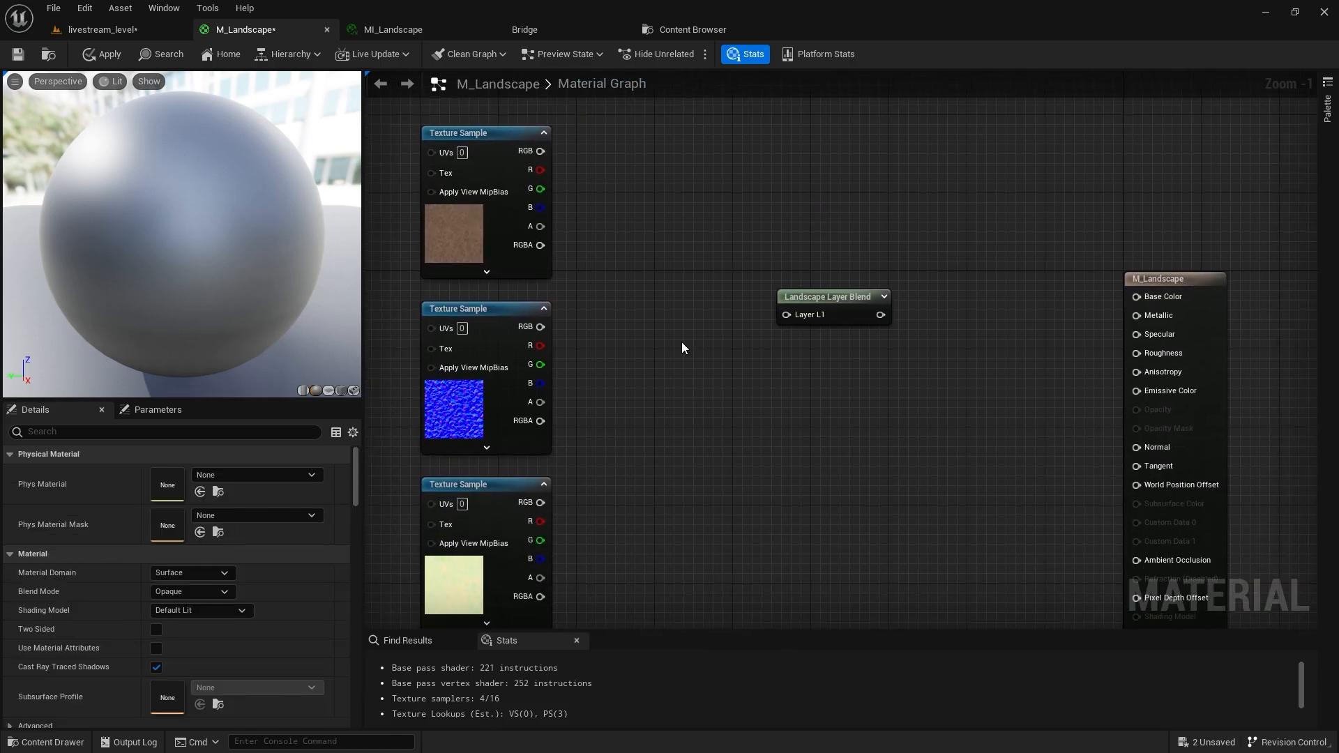
Wire mud colour RGB into Layer L1 and the blend into Base Color, then apply.
left_click(496, 221)
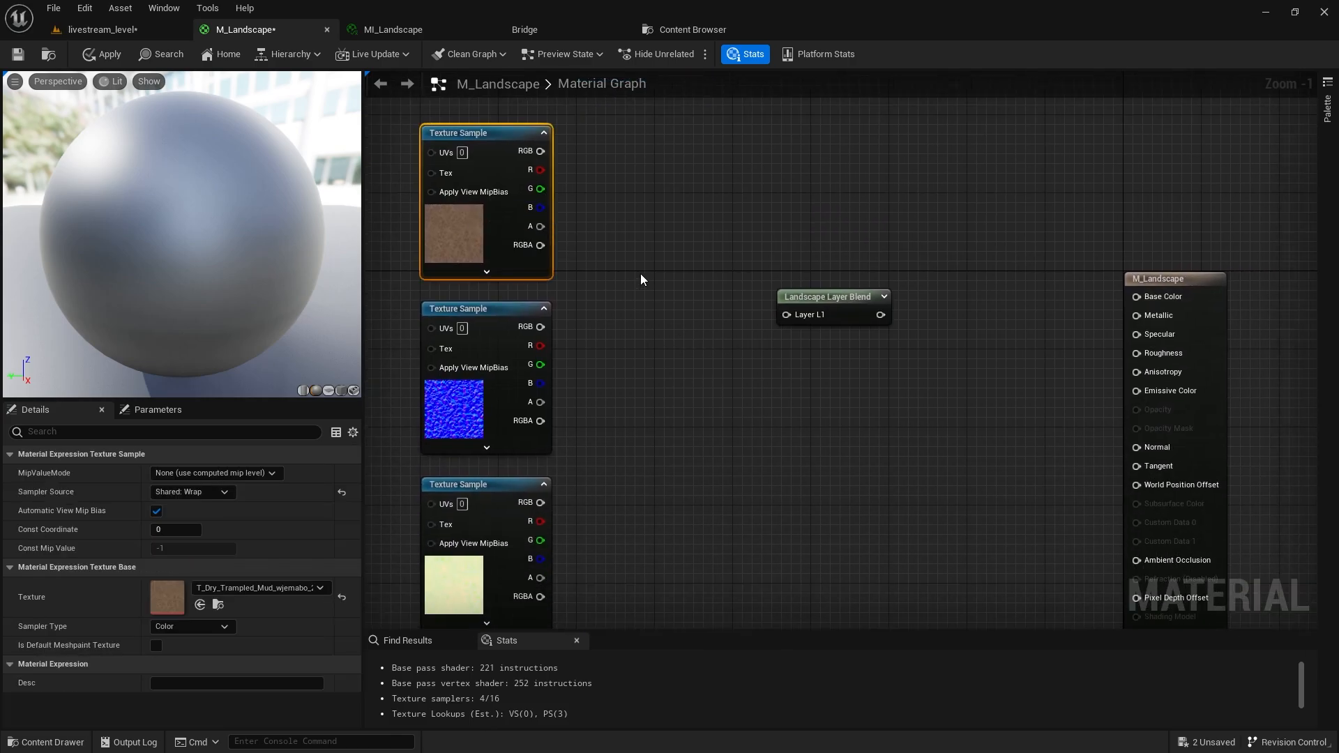
left_click_drag(541, 150, 787, 315)
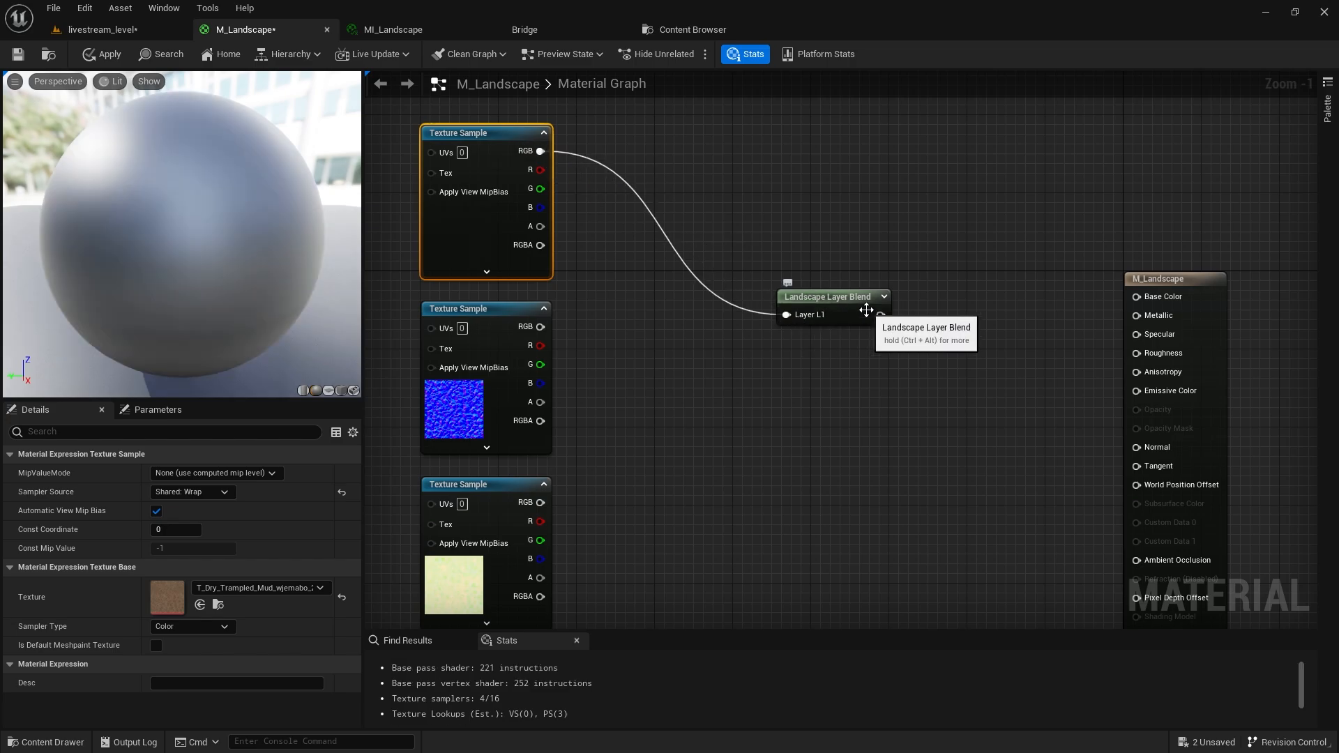
left_click_drag(880, 314, 1133, 295)
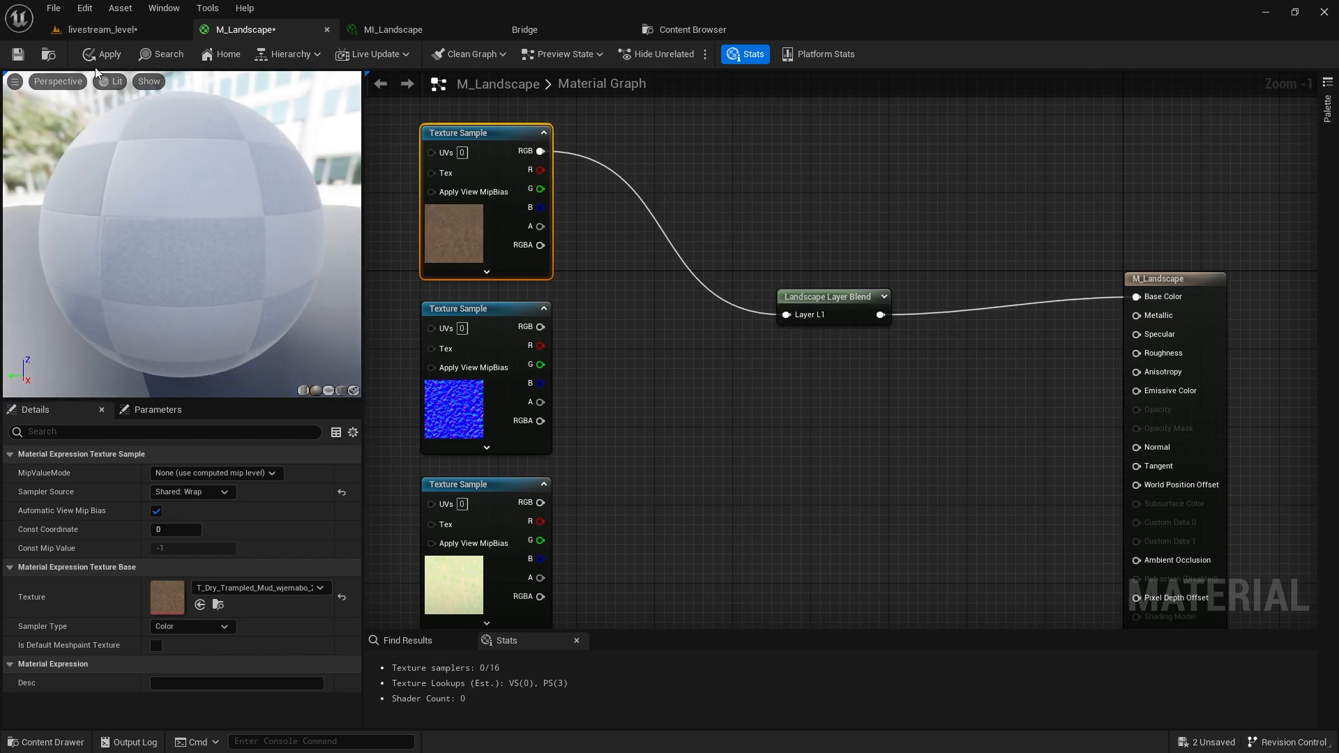
left_click(98, 63)
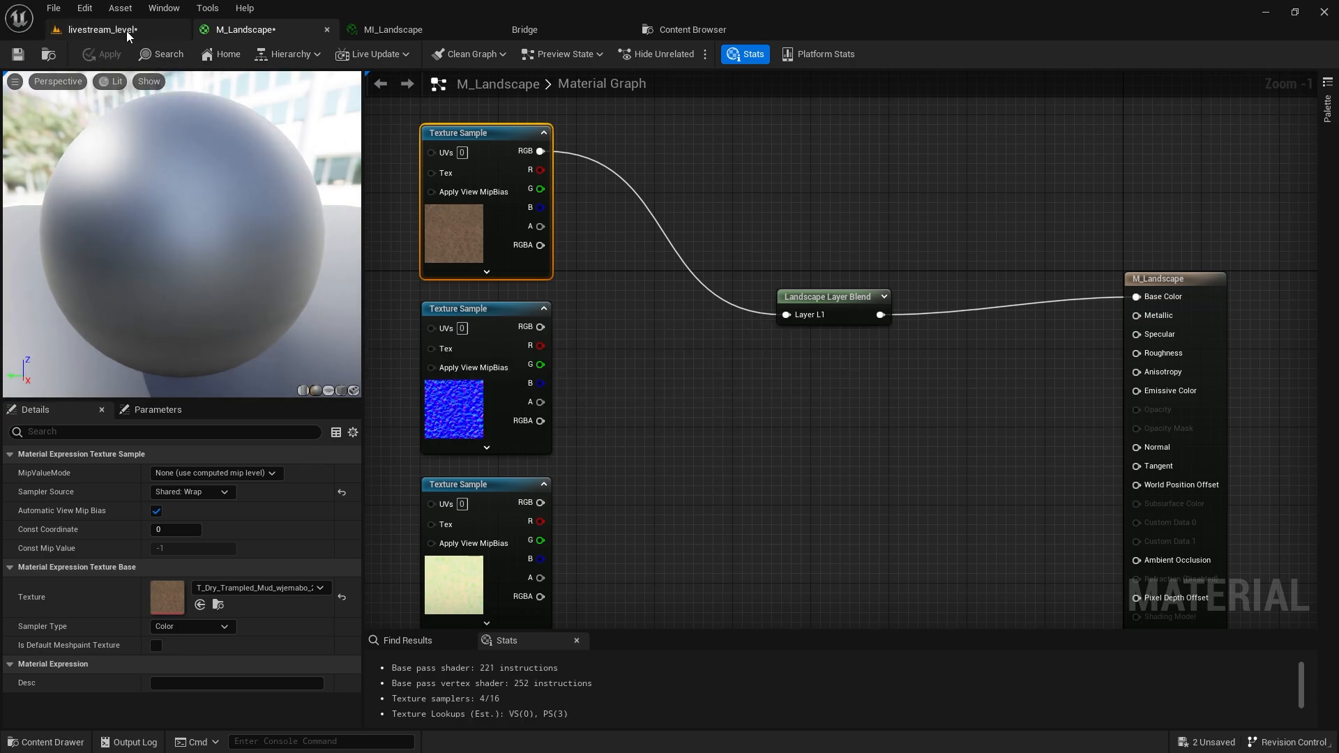
left_click(127, 31)
right_click_drag(331, 295, 331, 296)
Save the landscape material and switch the level to Landscape paint mode.
key("ctrl+shift+s")
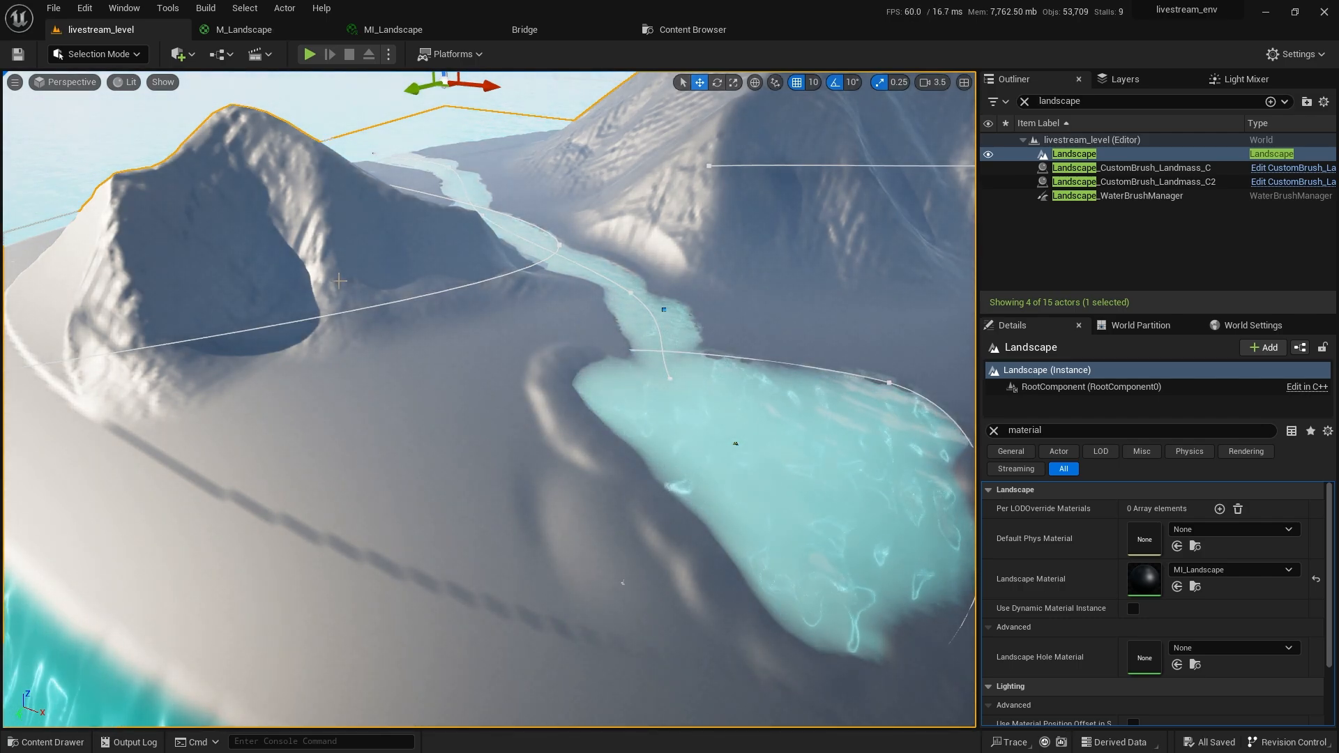
right_click_drag(340, 281, 340, 282)
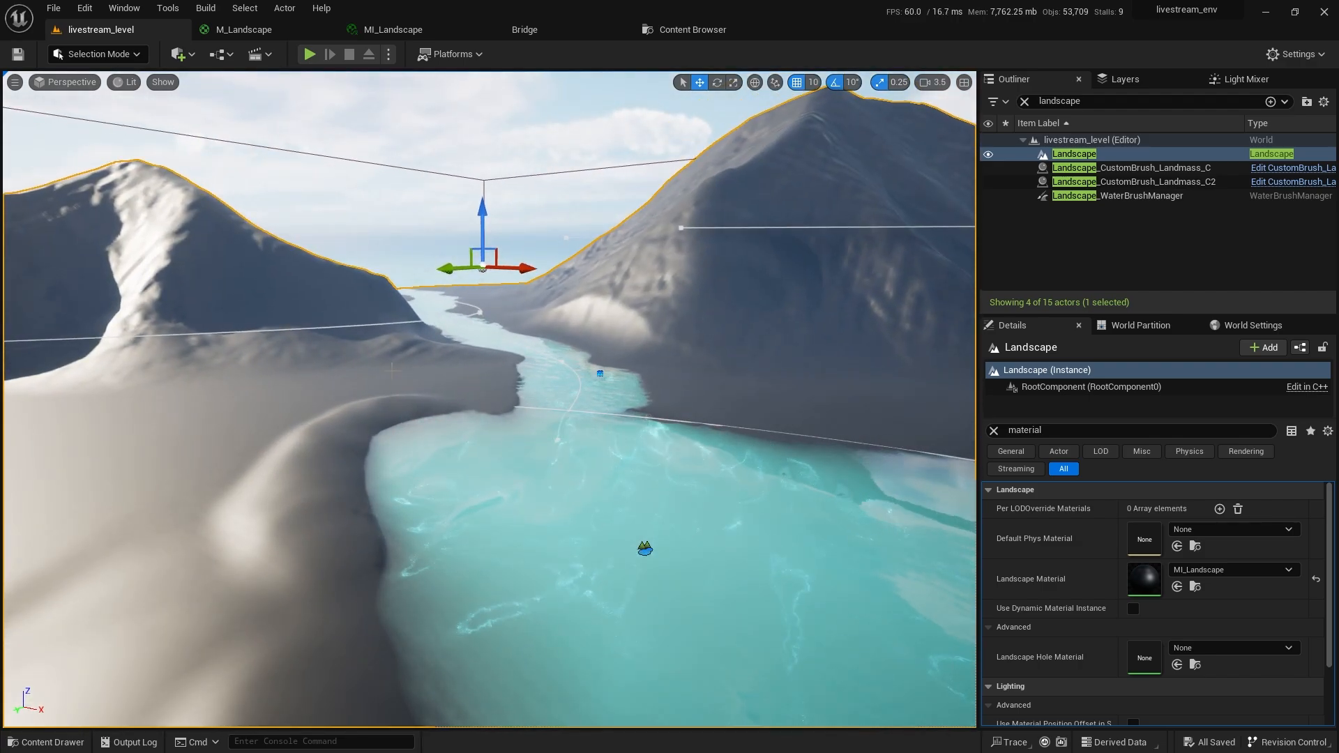
left_click(107, 53)
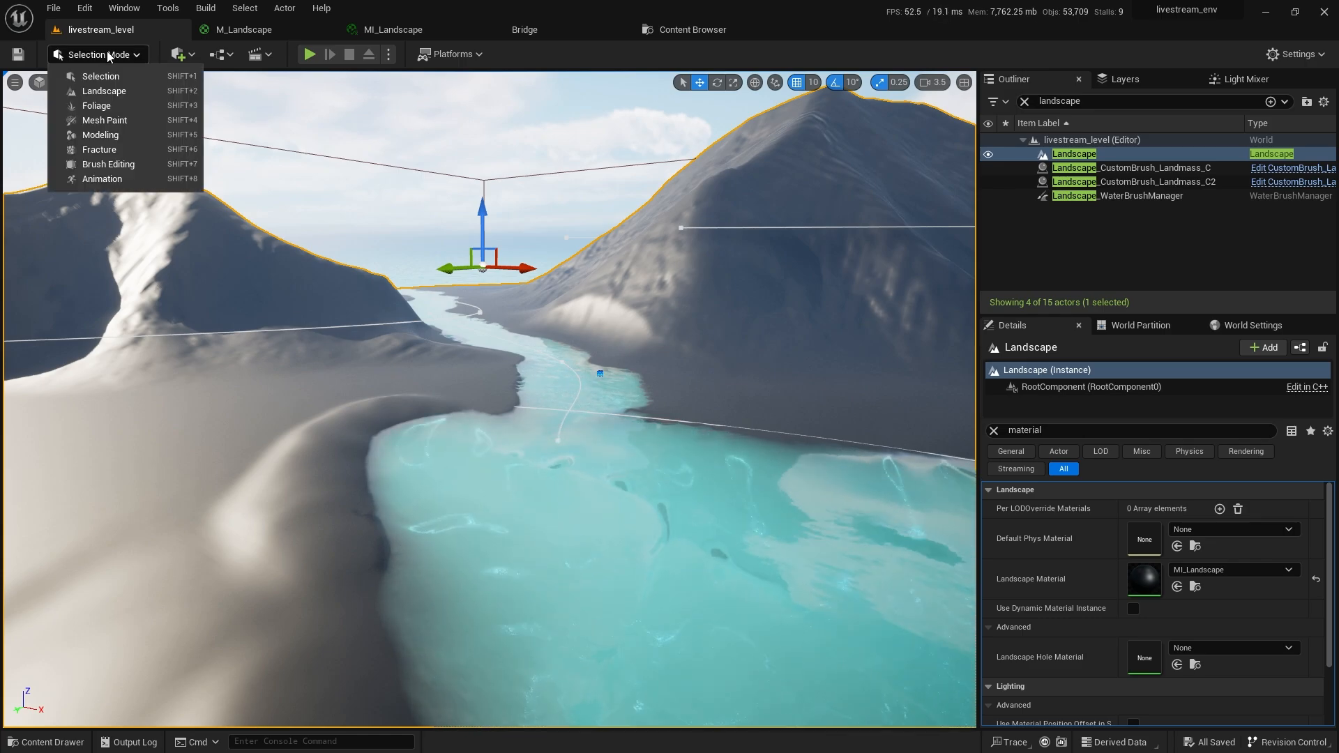
left_click(98, 94)
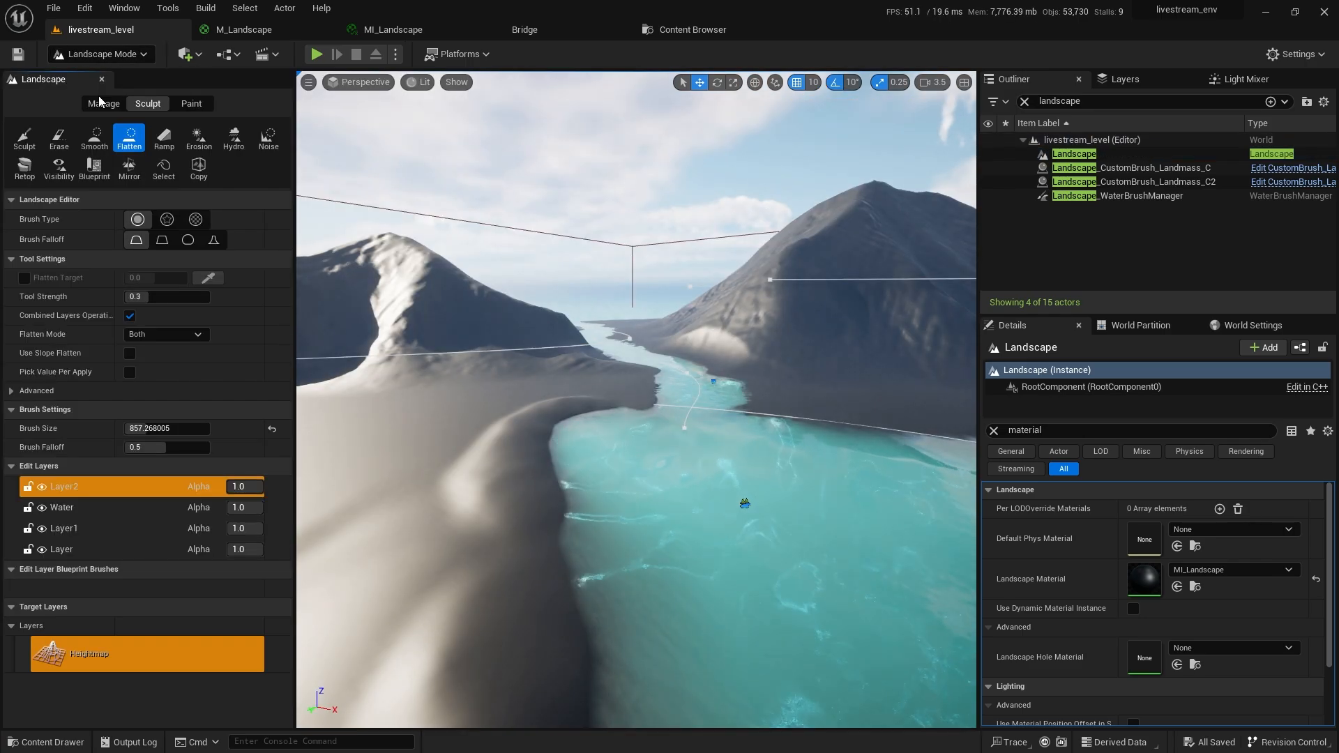
left_click(191, 104)
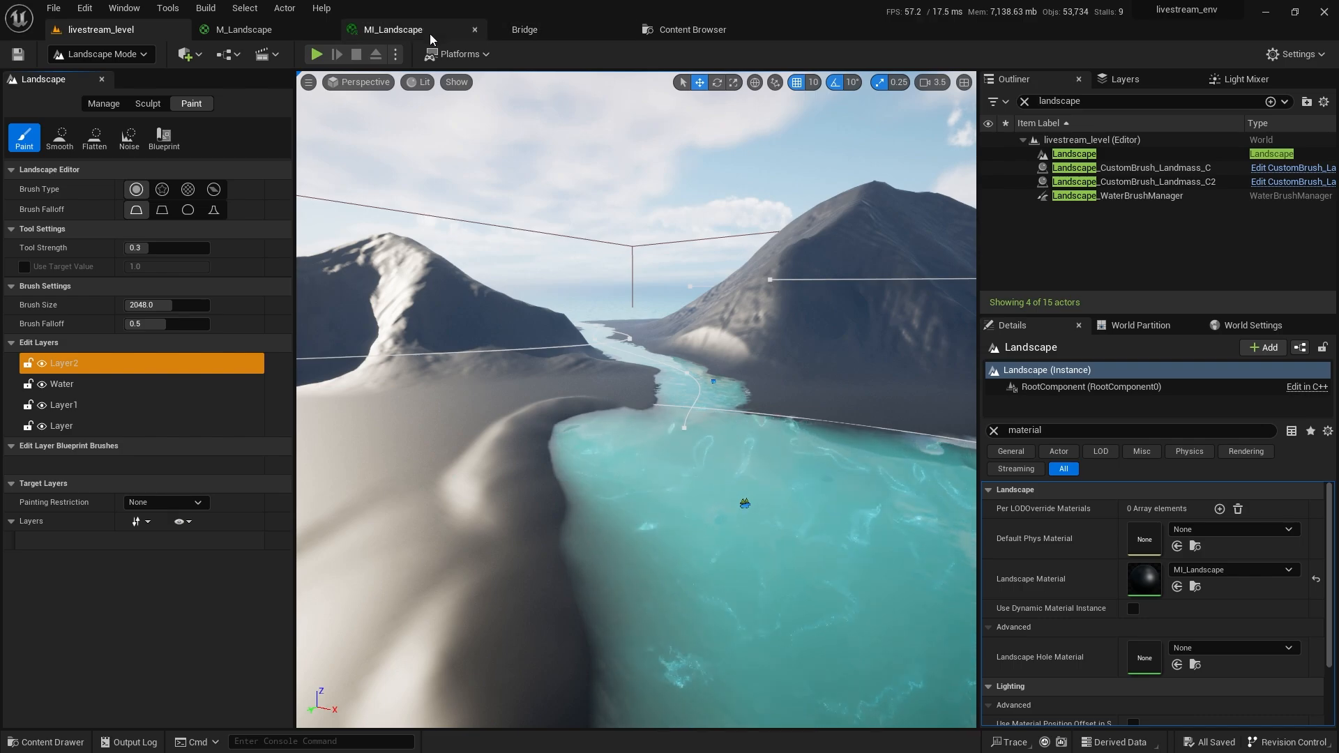
Check M_Landscape, fly the livestream_level view toward the river, and choose File > New Level.
left_click(278, 25)
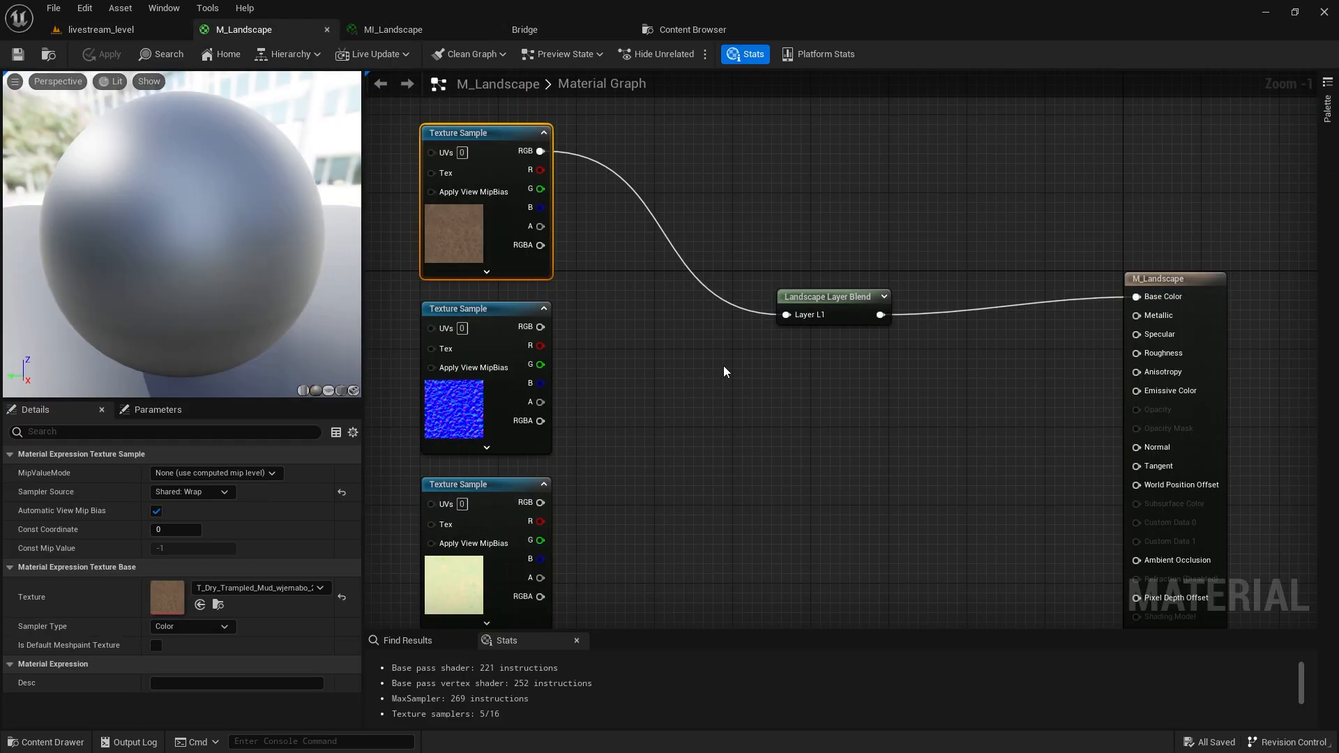
left_click(88, 35)
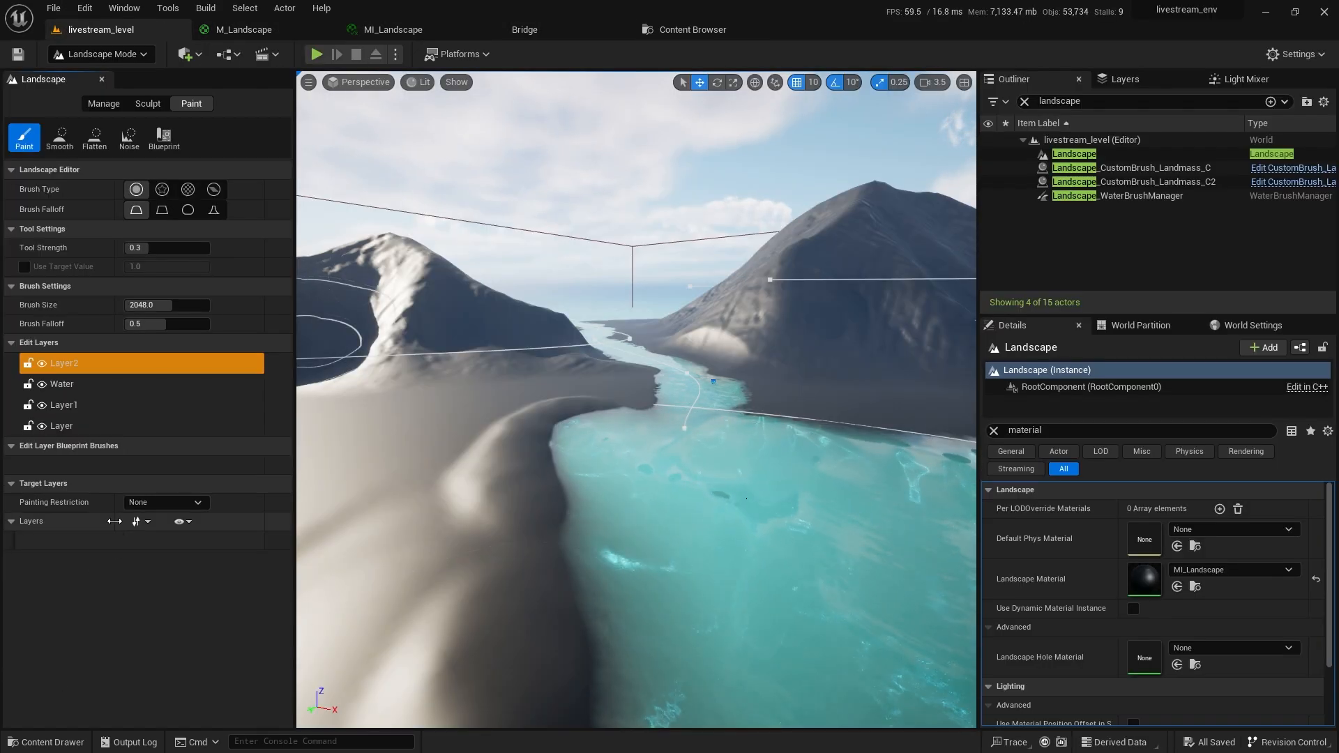
key("Up")
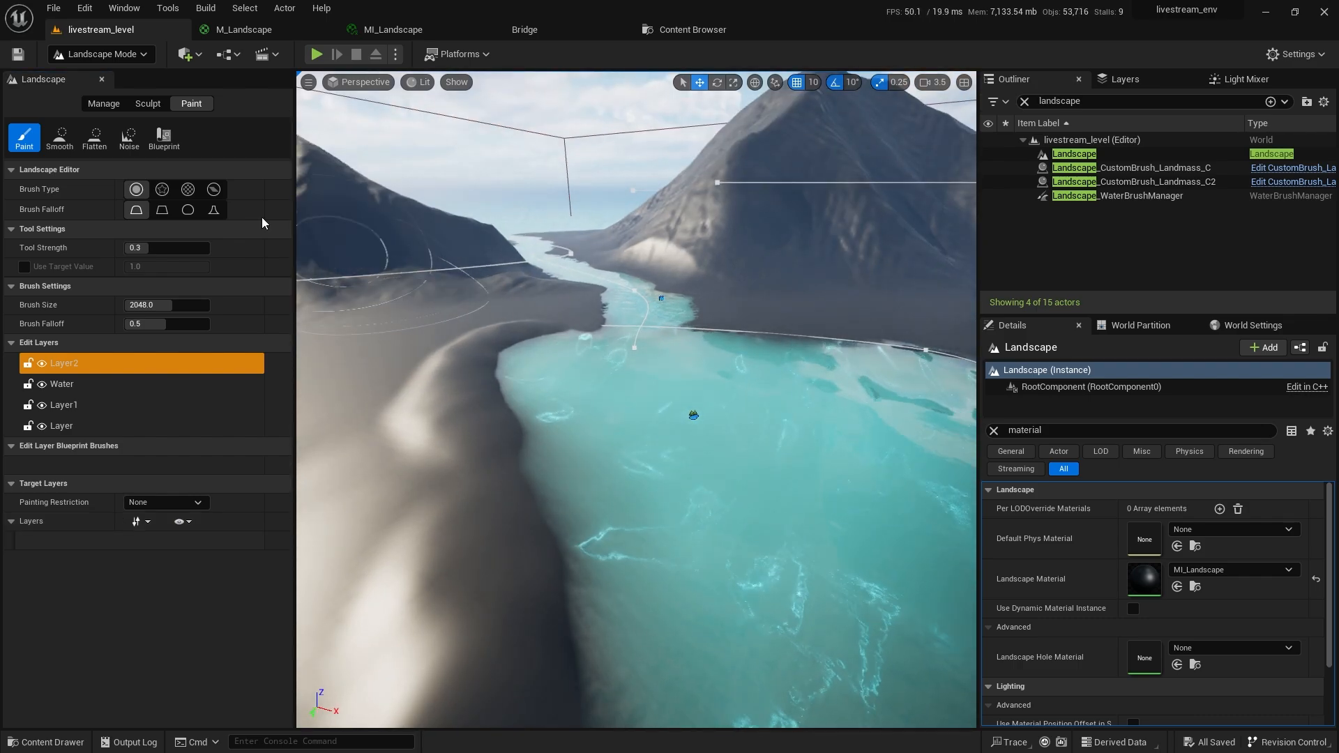
left_click(54, 7)
left_click(84, 43)
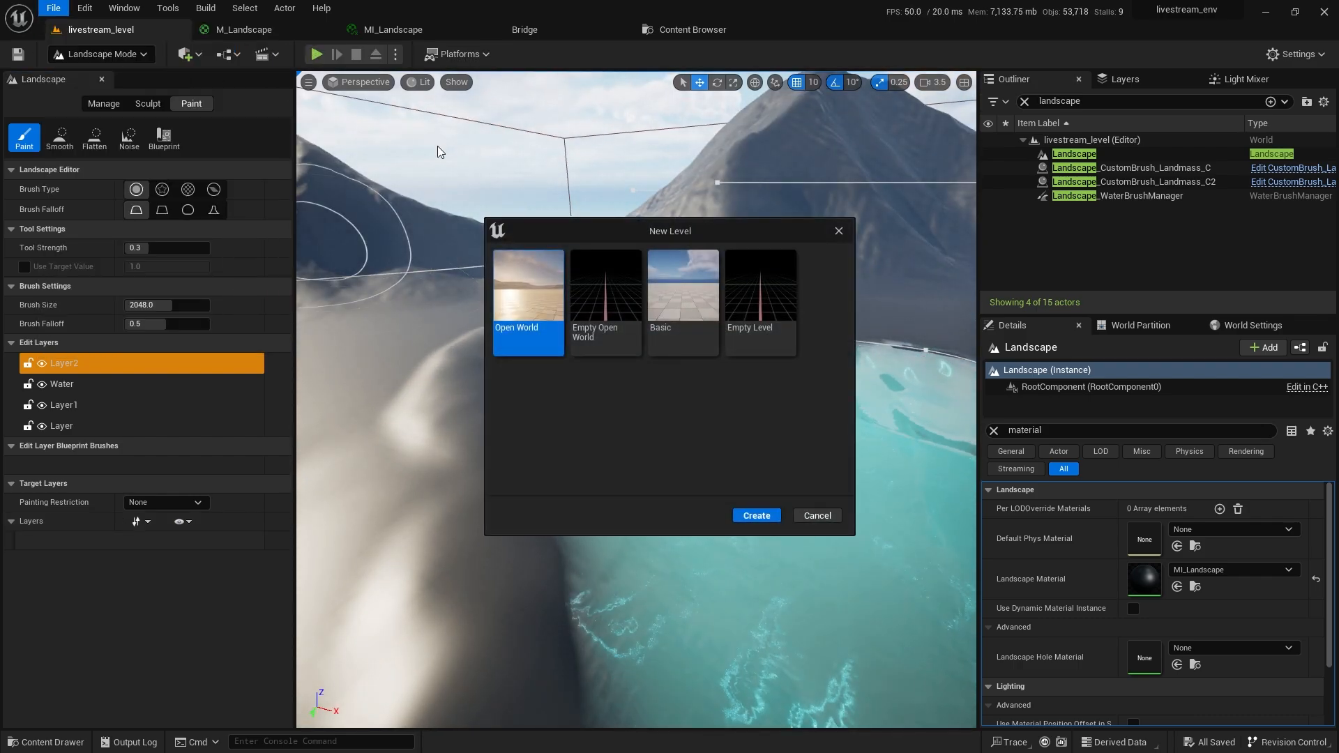
Create an empty level, then reopen livestream_level from Recent Levels.
double_click(754, 320)
left_click(53, 8)
mouse_move(150, 104)
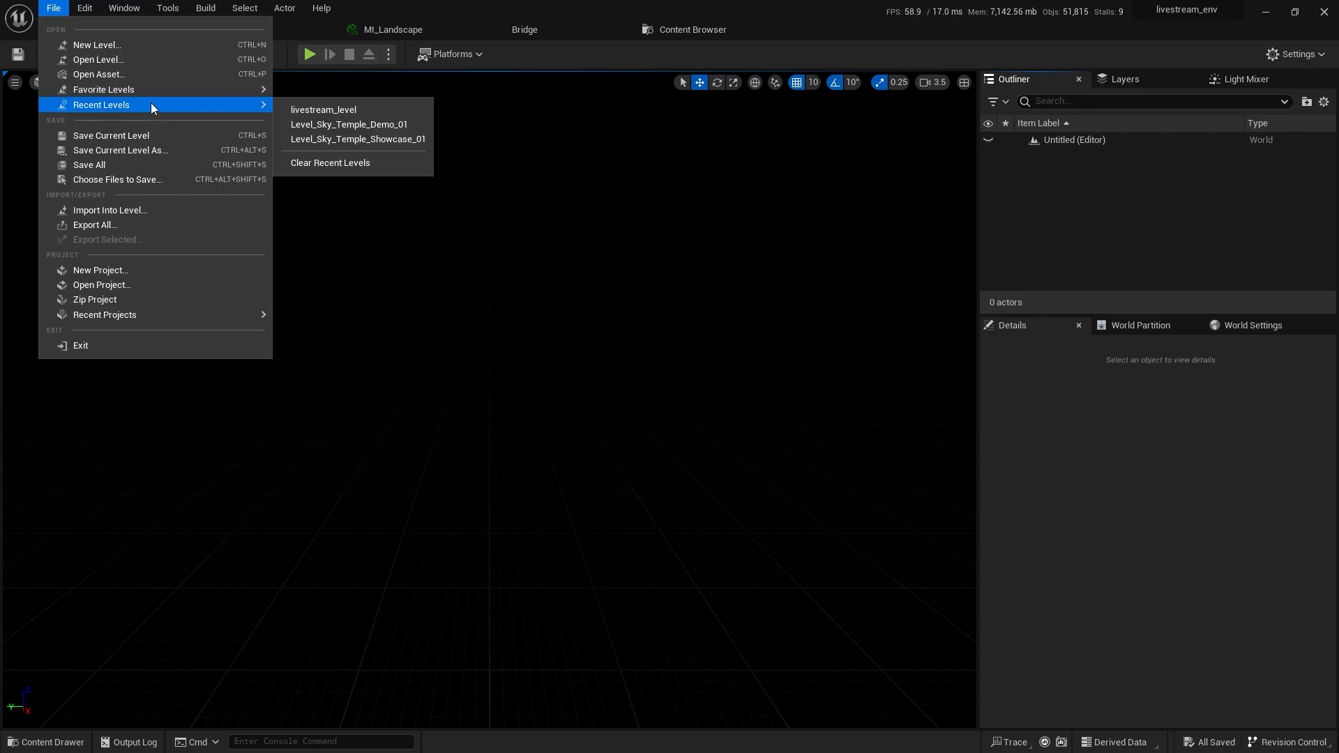
left_click(311, 110)
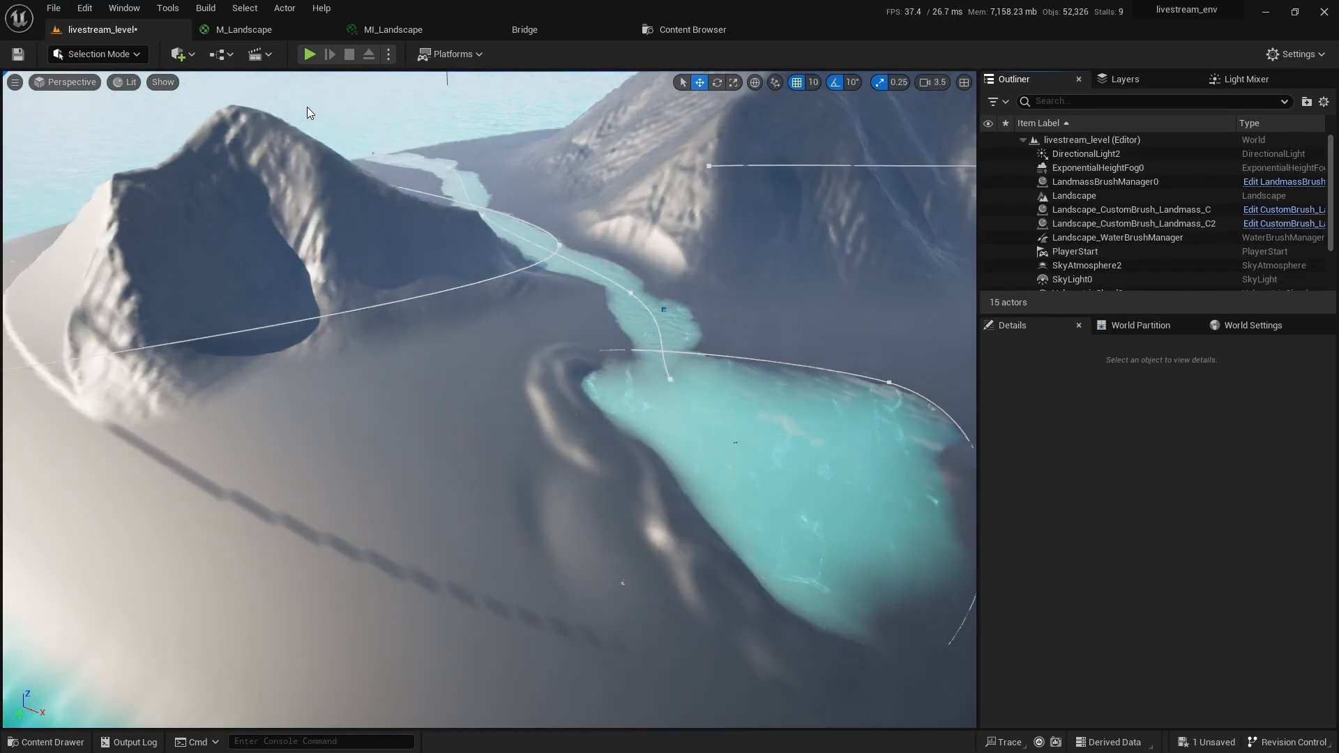
right_click_drag(437, 325, 397, 315)
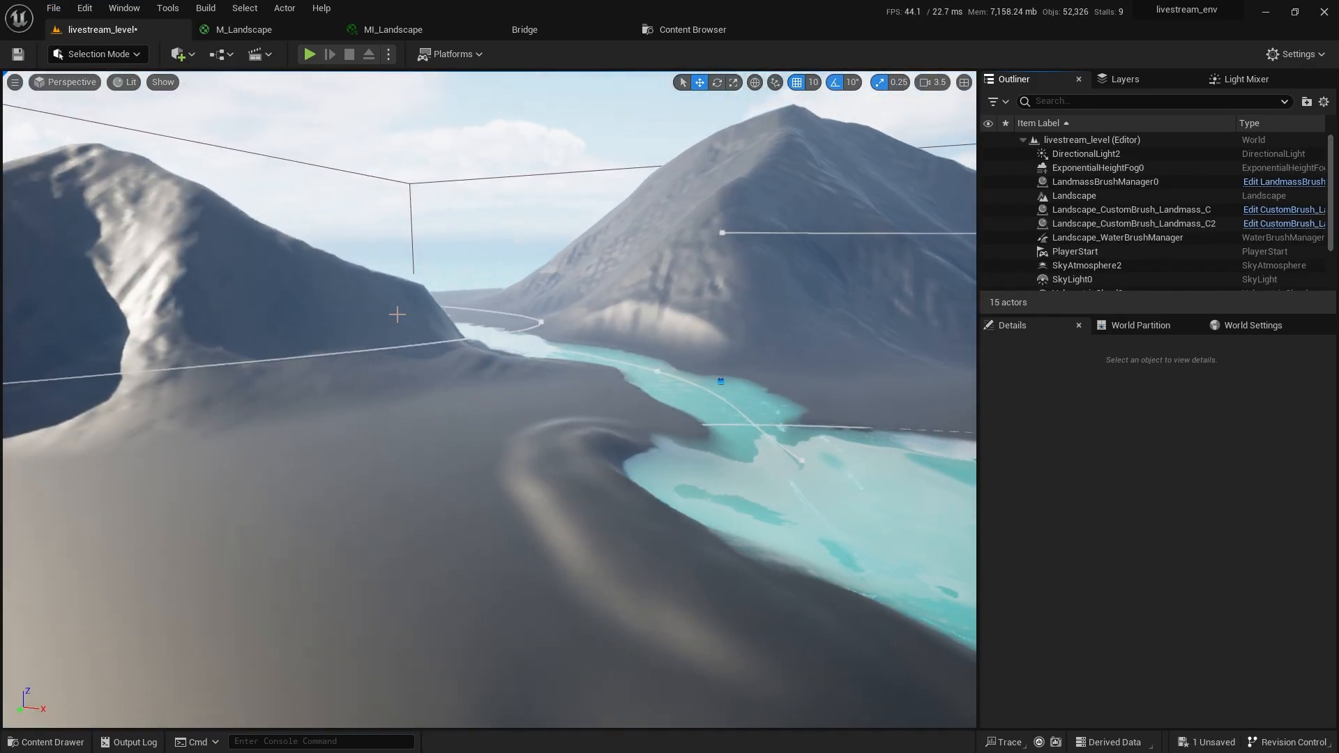
In Landscape mode, select target layer L1 and begin creating its layer info.
left_click(99, 54)
left_click(106, 91)
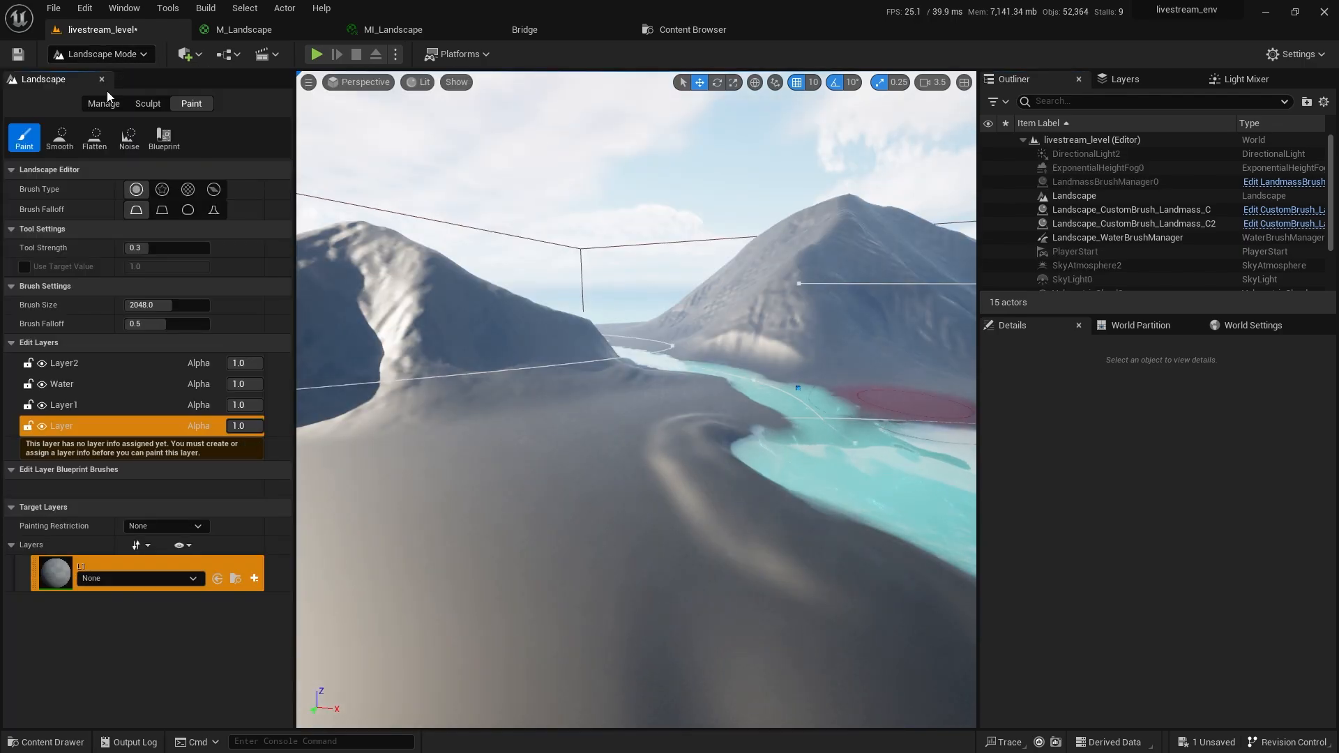
left_click(47, 579)
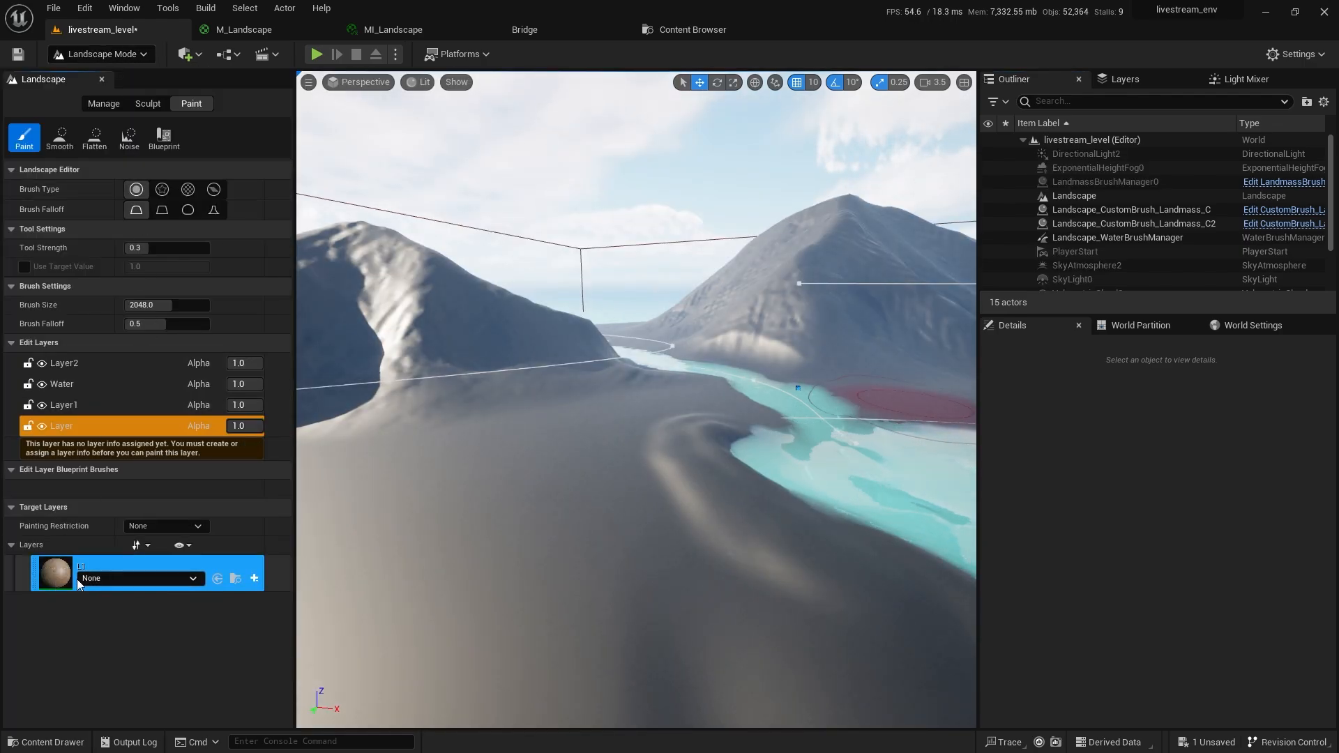
left_click(255, 580)
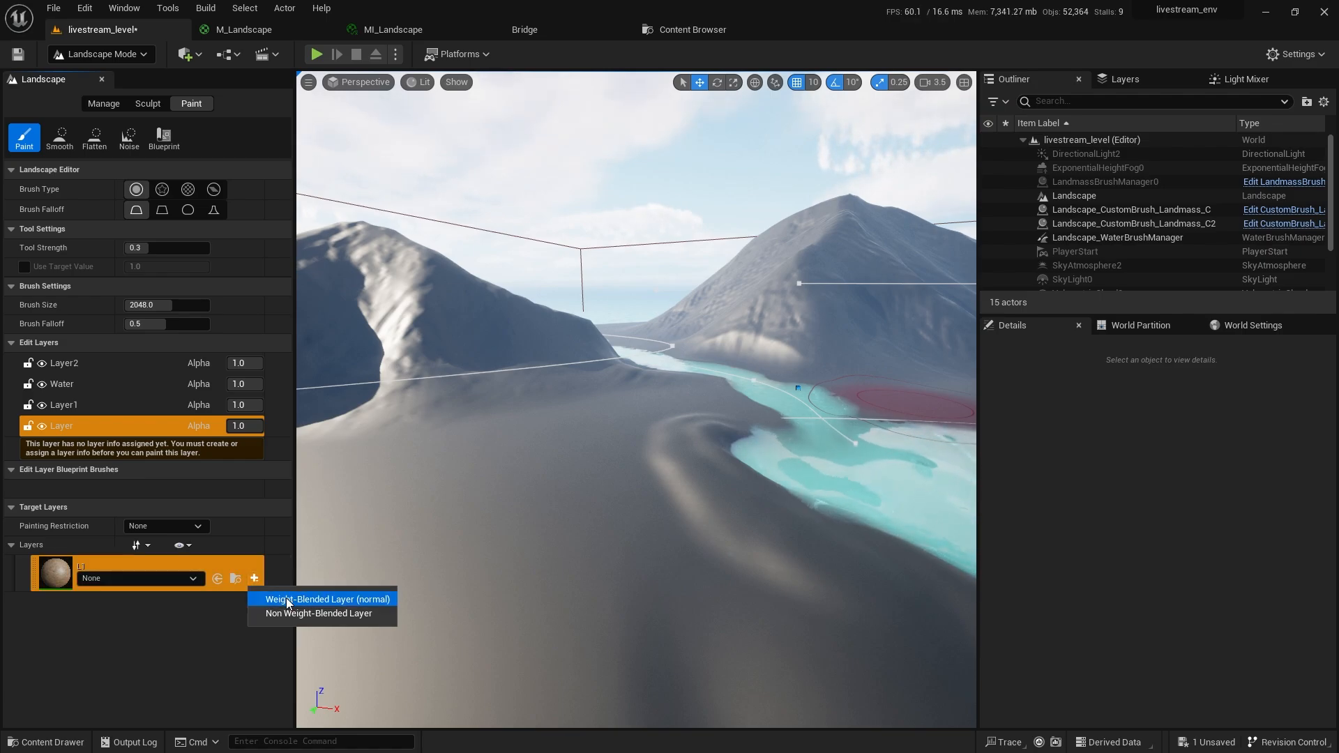
Save a weight-blended L1_LayerInfo and inspect it in livestream_level_sharedassets.
left_click(286, 598)
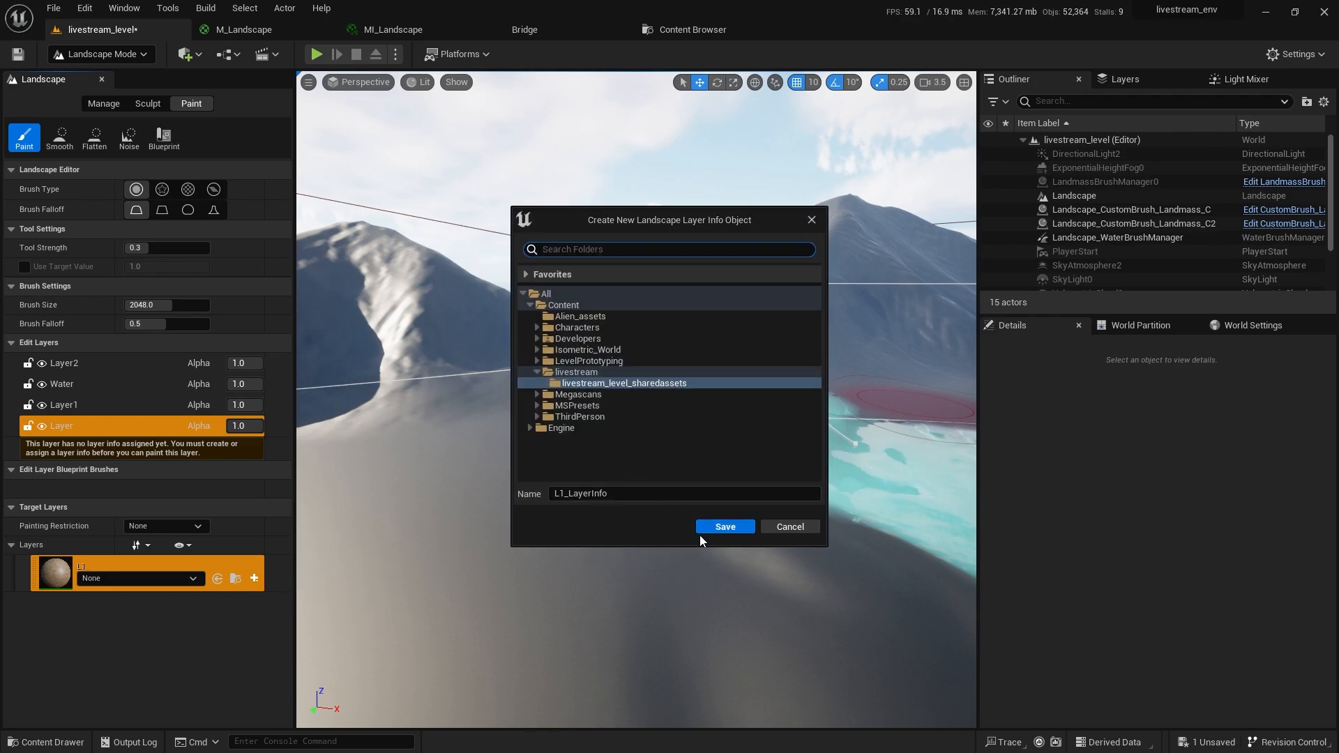
left_click(719, 530)
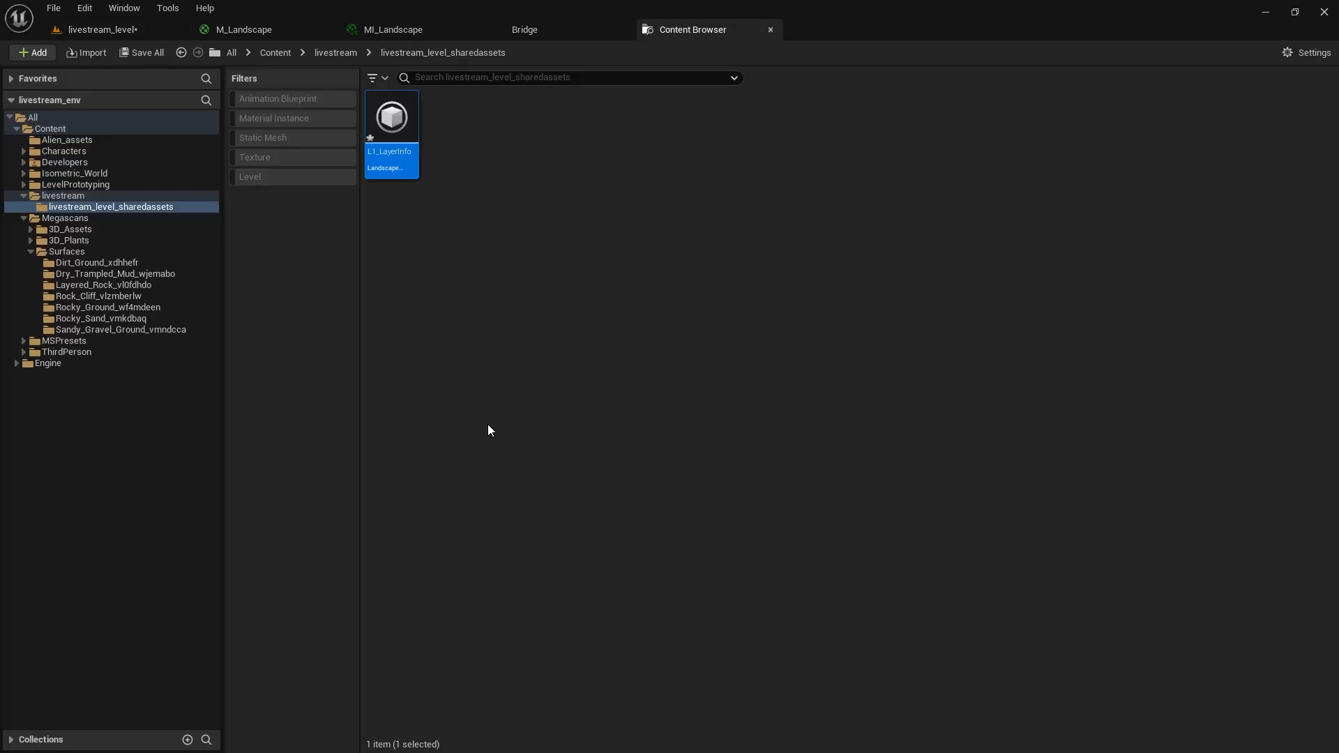
left_click(87, 198)
left_click(429, 157)
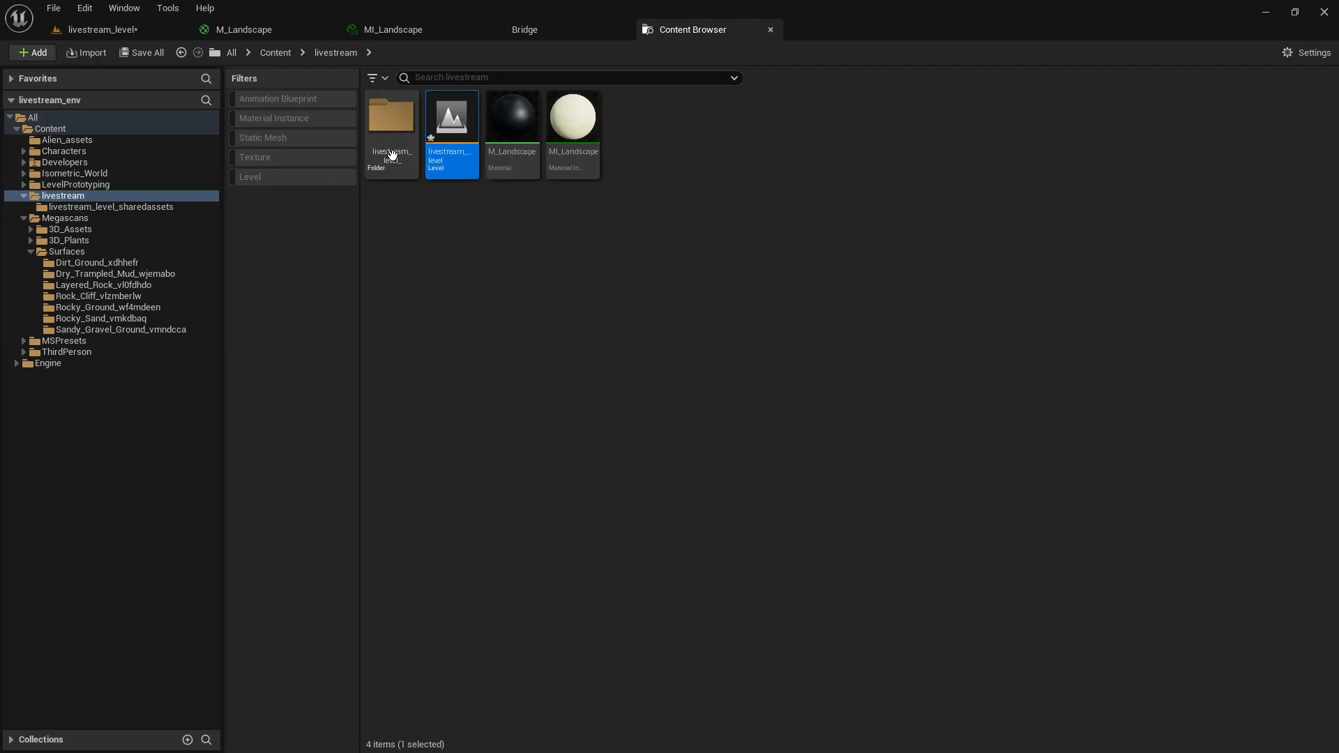
double_click(390, 150)
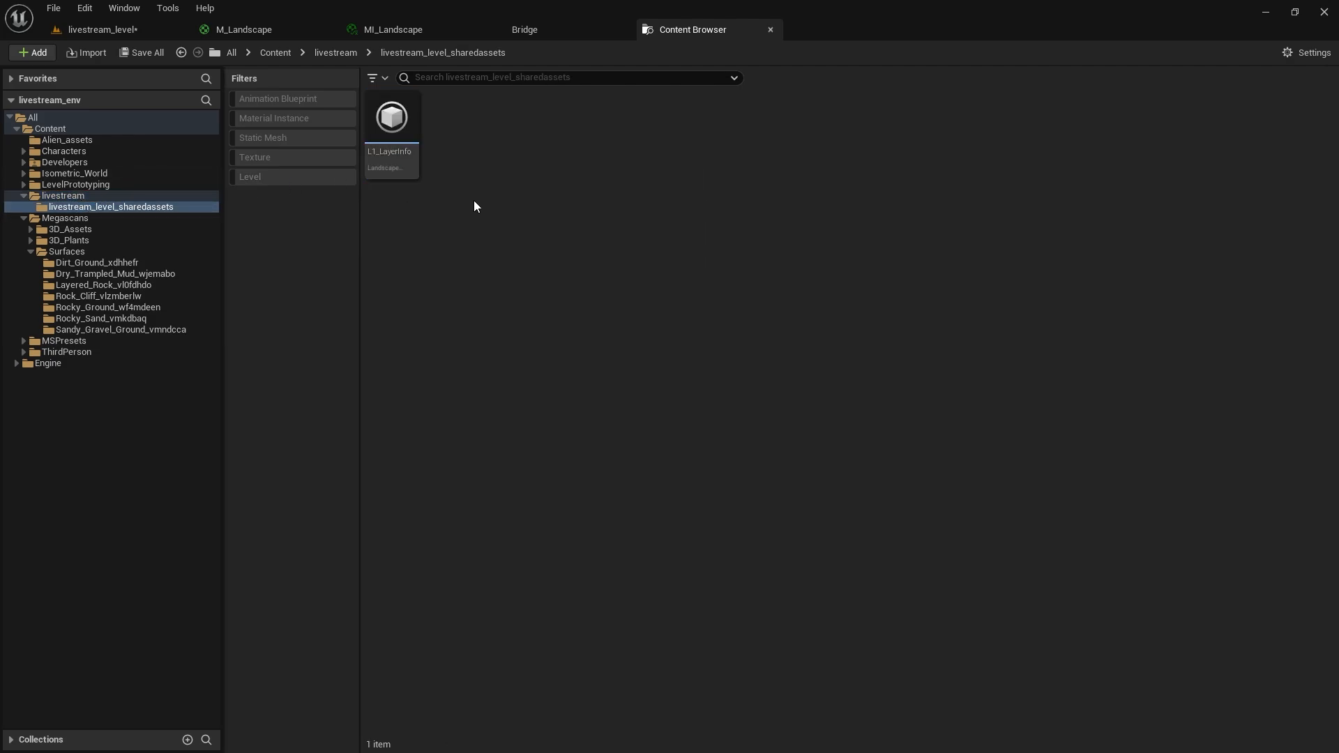
double_click(417, 164)
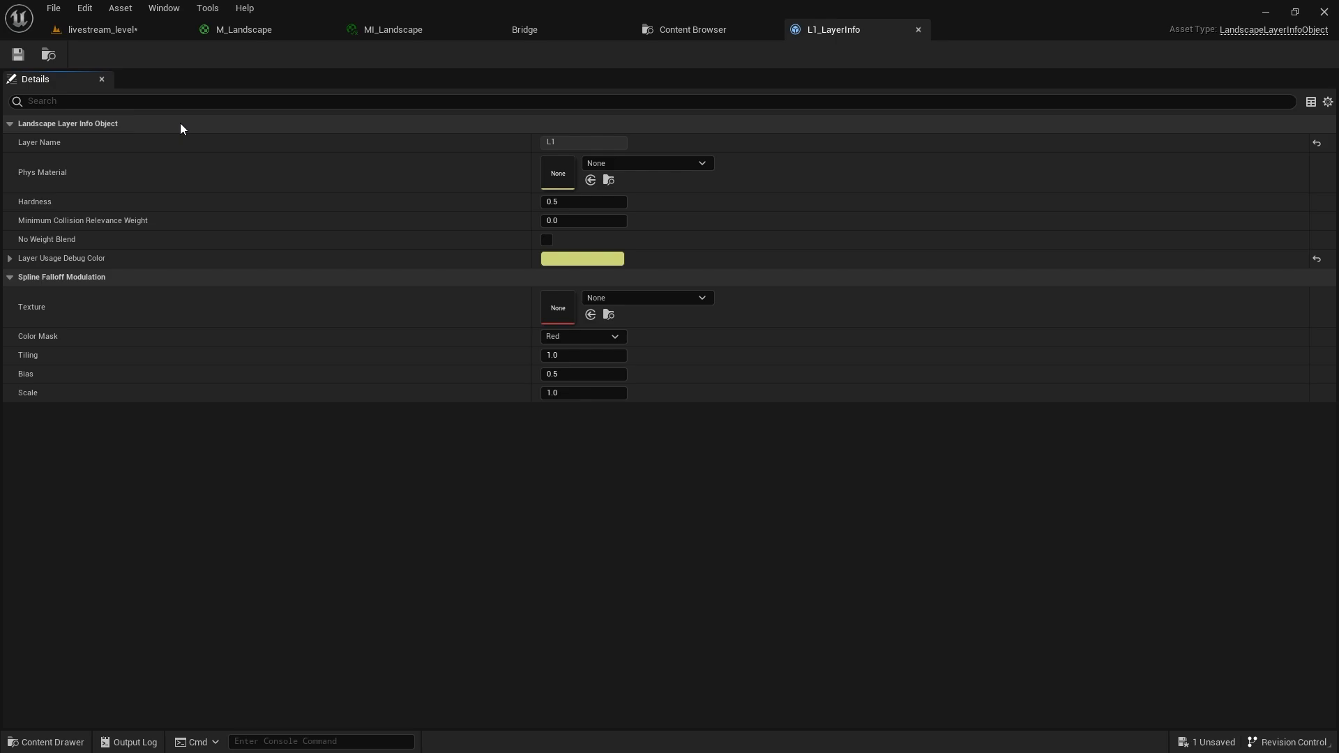
middle_click(856, 31)
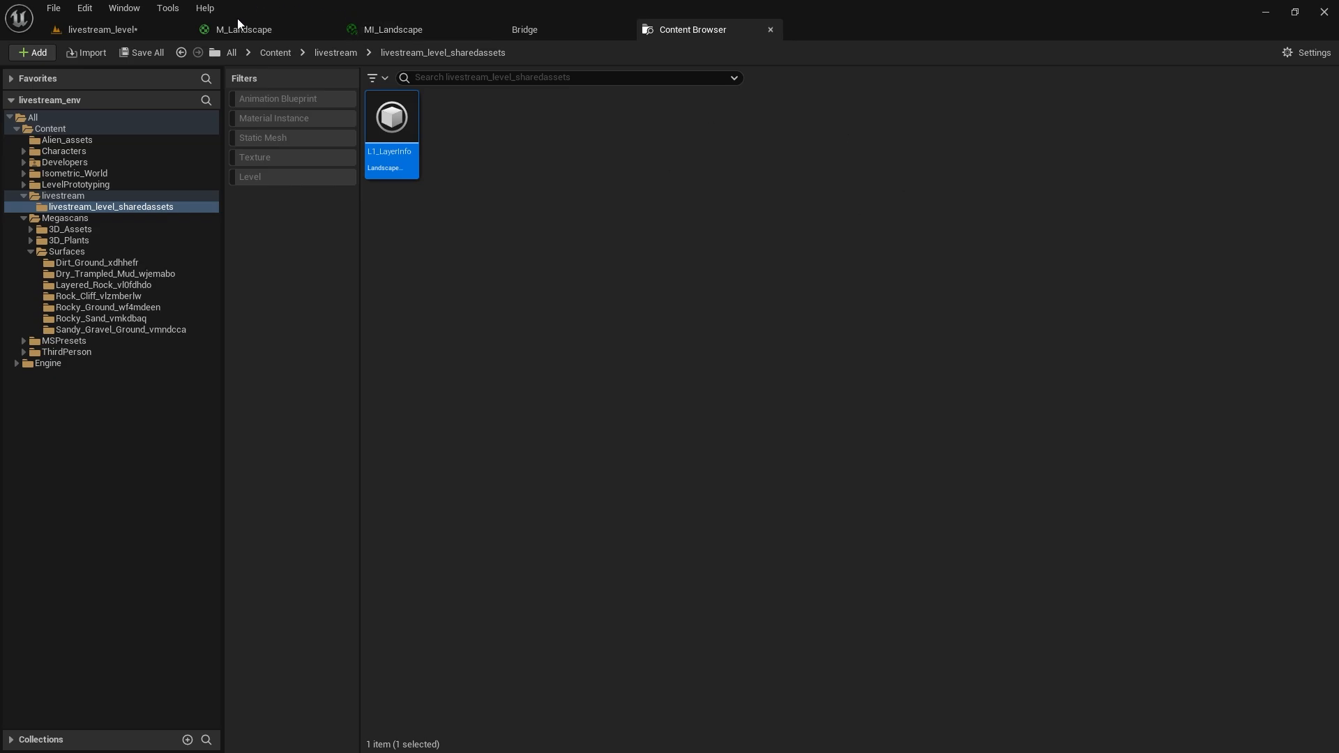
View the dirt-painted ground up close in livestream_level, then go back to the M_Landscape graph.
left_click(169, 29)
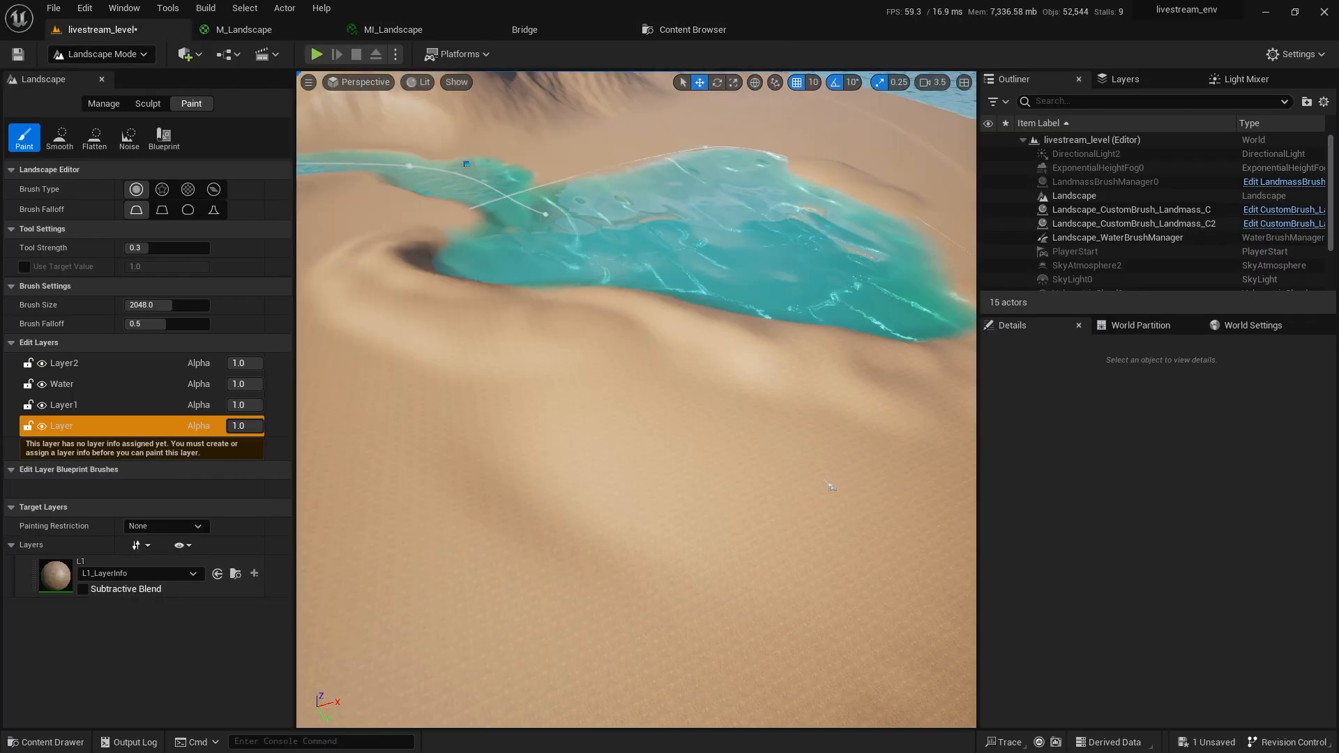
right_click_drag(830, 487, 771, 537)
scroll(767, 496, "down", 2)
scroll(768, 481, "down", 2)
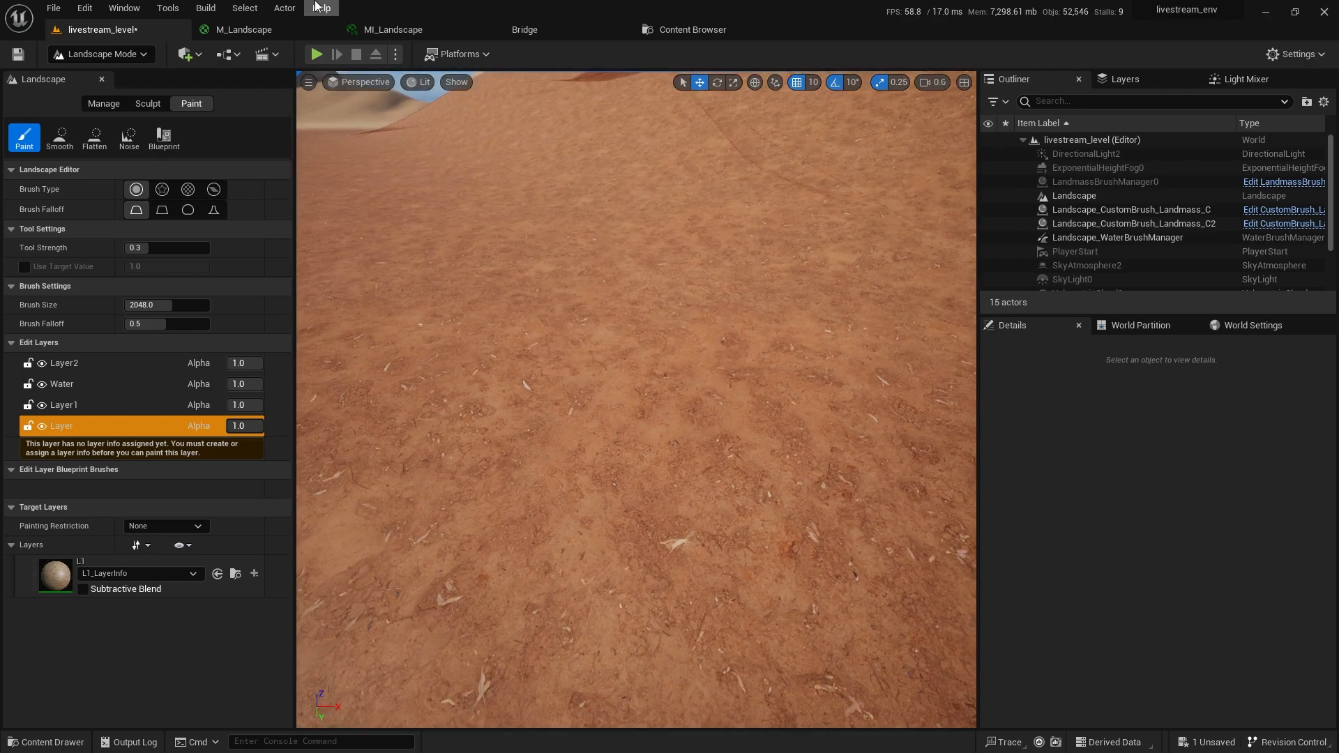
left_click(244, 29)
right_click_drag(729, 363, 530, 251)
Add a single TextureCoordinate node on the left of the graph.
left_click(510, 235)
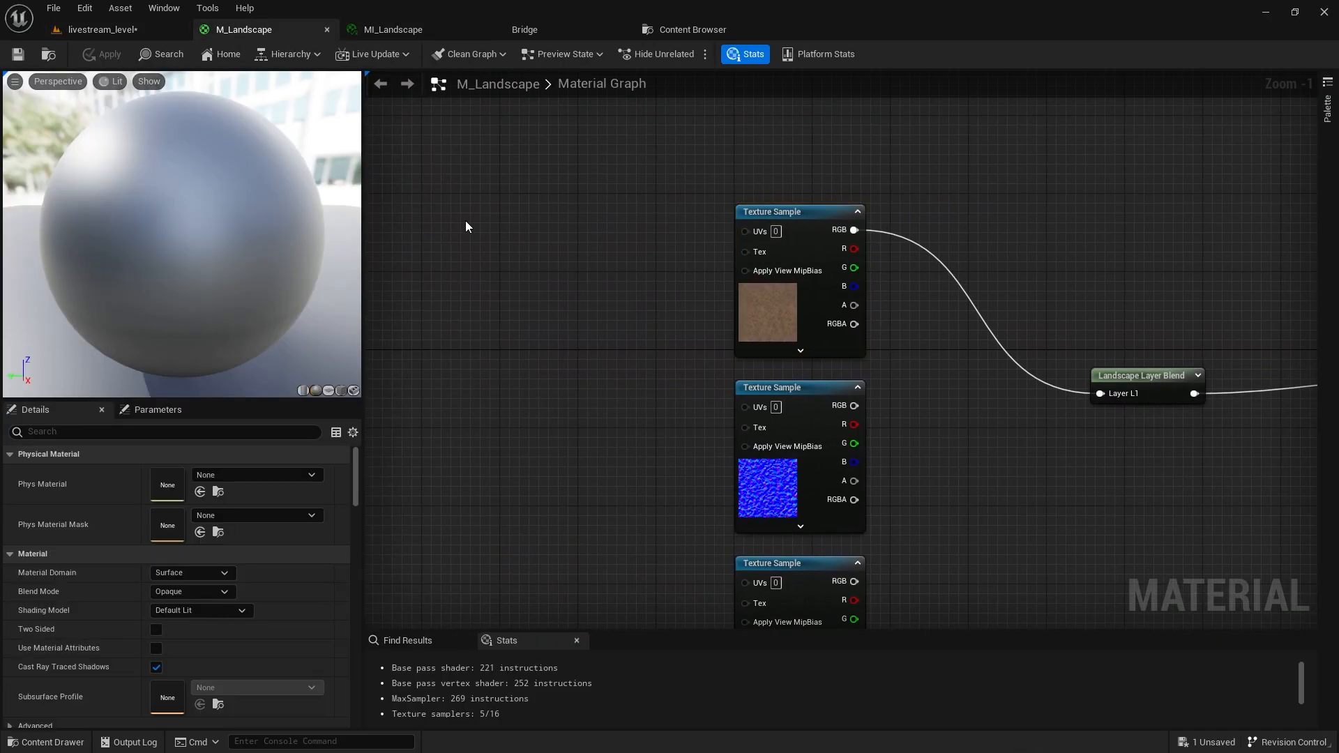
left_click(426, 224)
left_click_drag(469, 237, 415, 237)
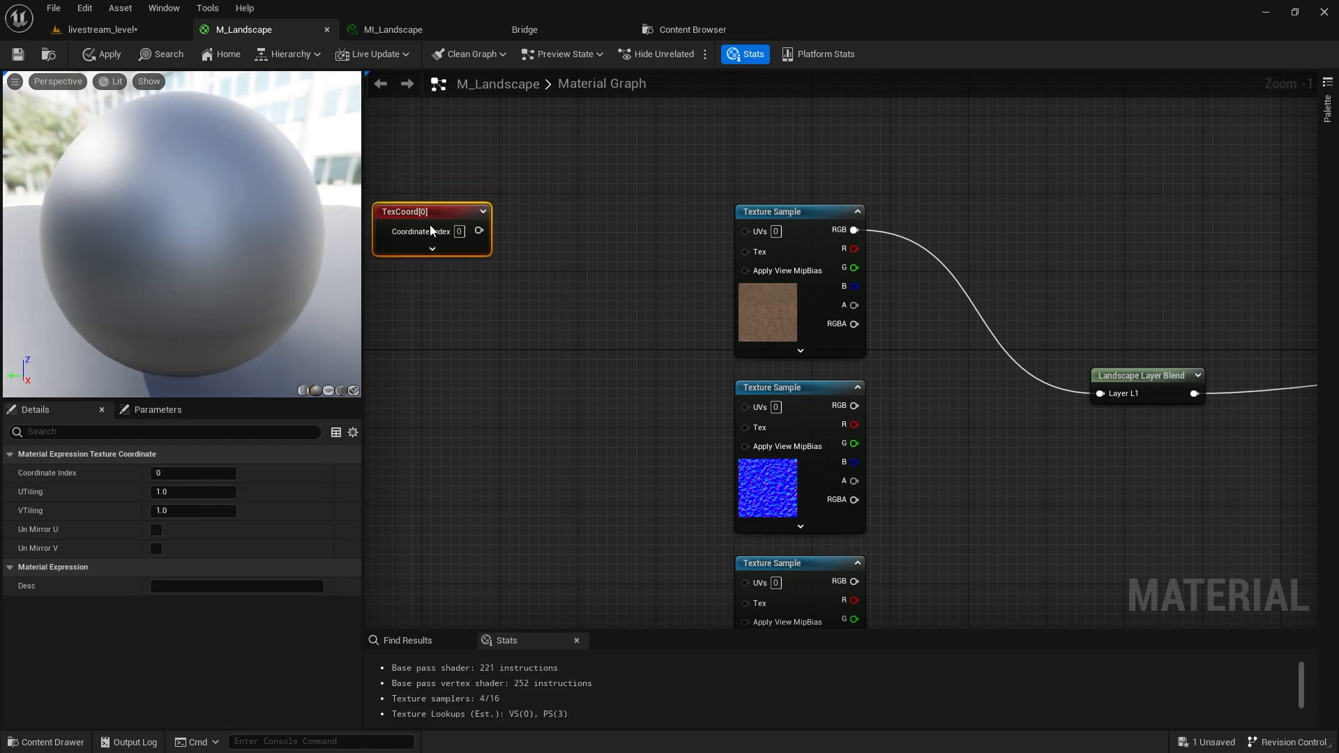
right_click(567, 205)
type("texture coor")
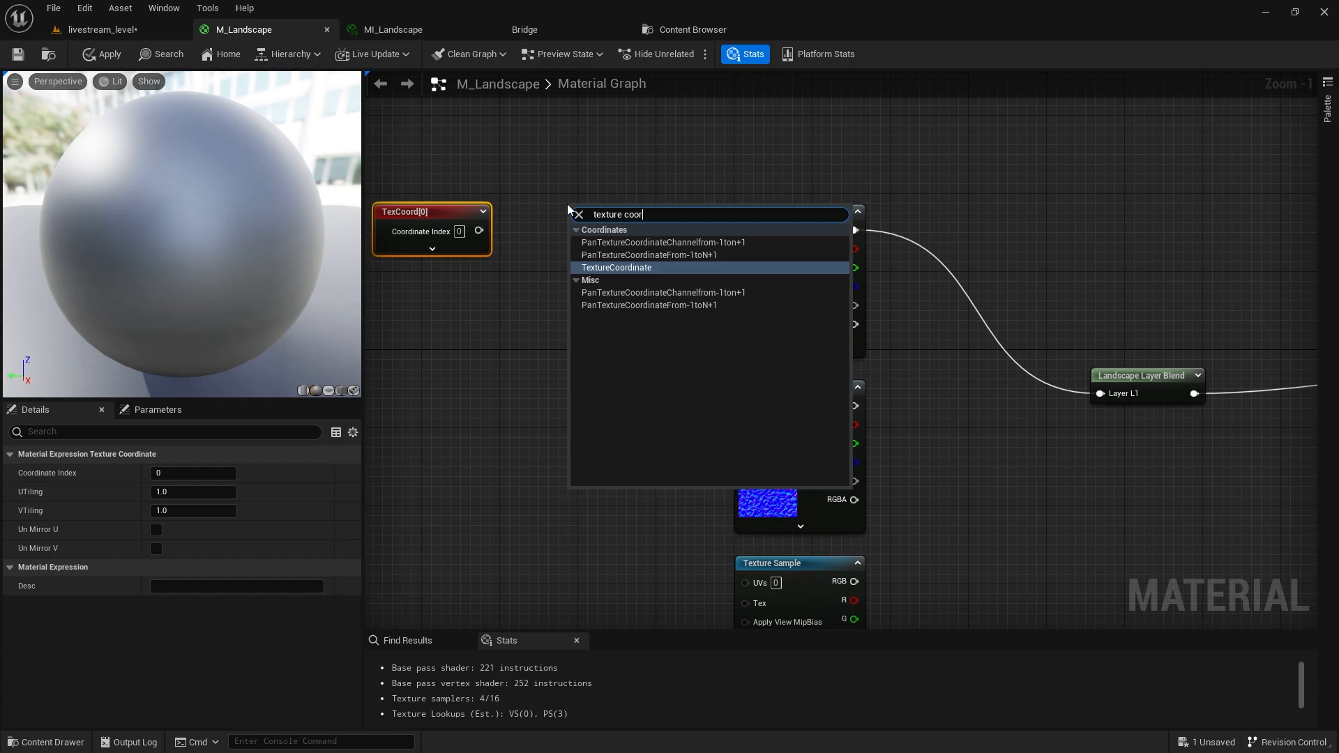
key("Return")
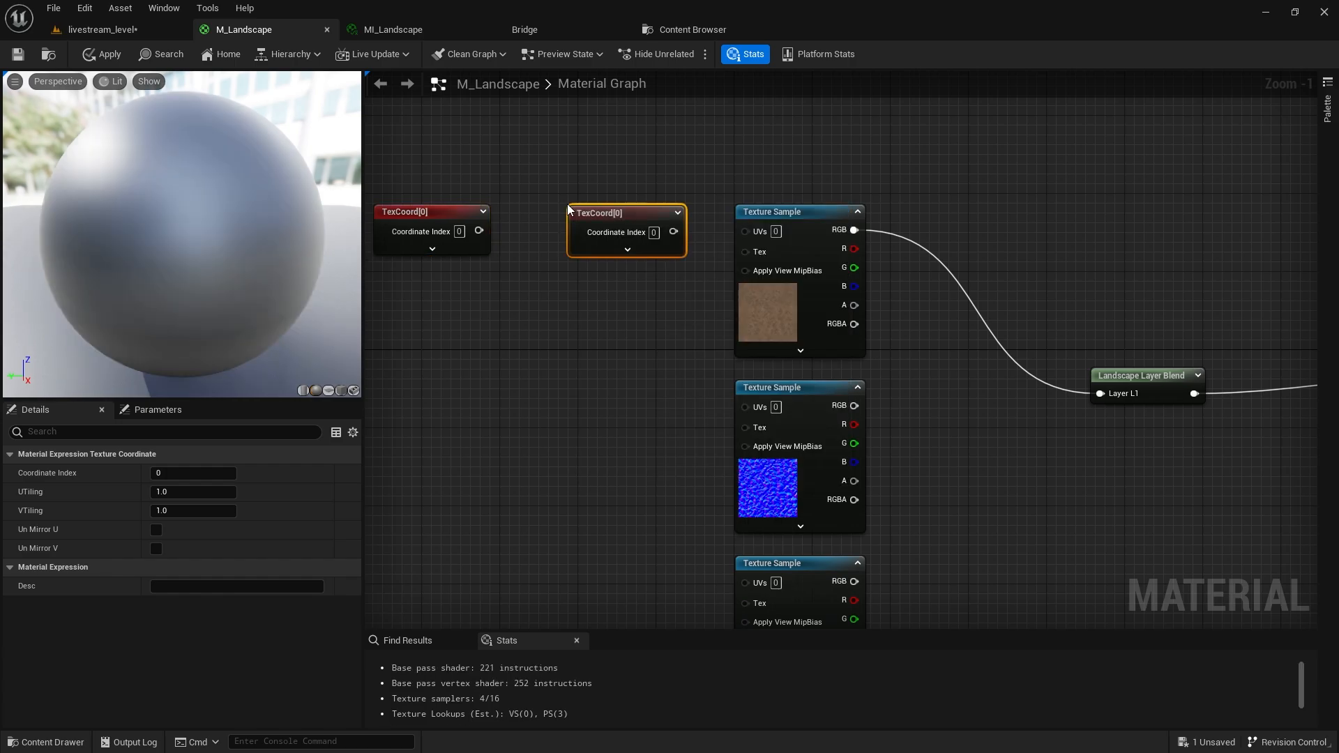
left_click_drag(530, 157, 589, 282)
key("Delete")
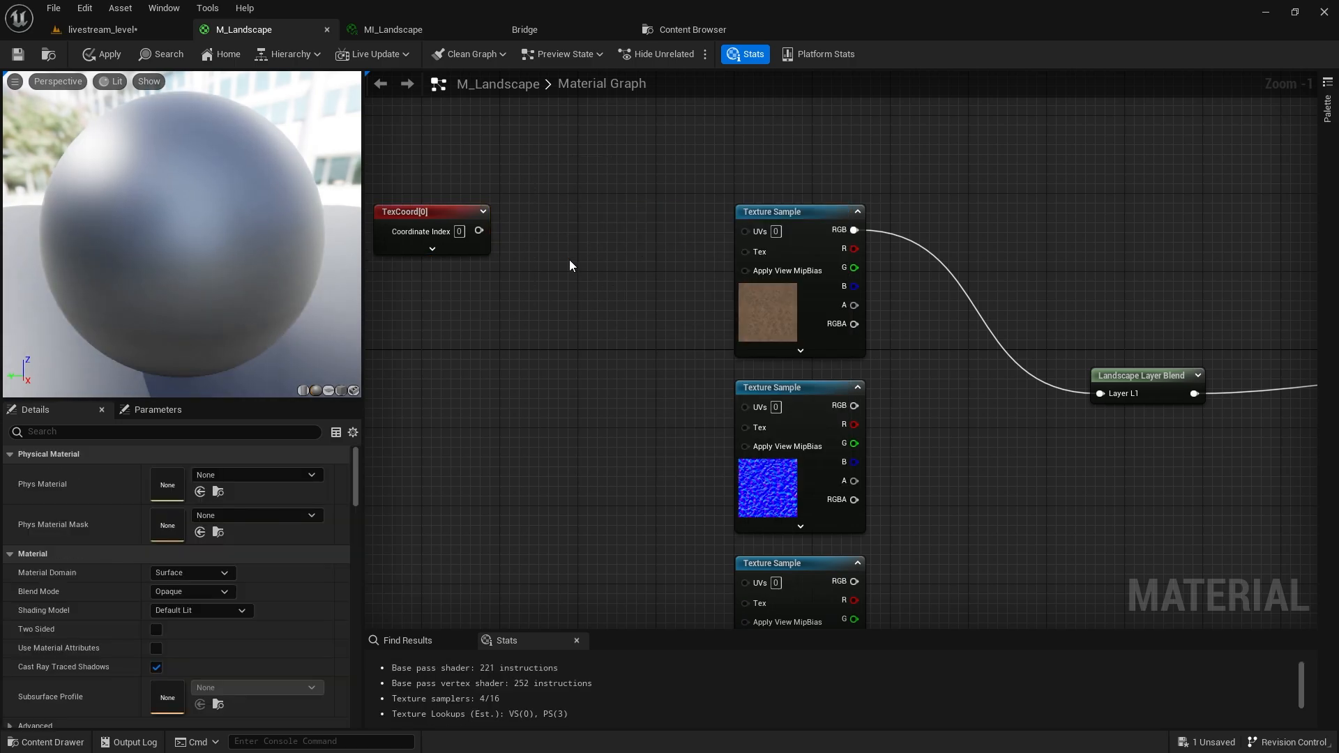
Add a Multiply node with TexCoord in A and a Constant in B.
left_click(567, 225)
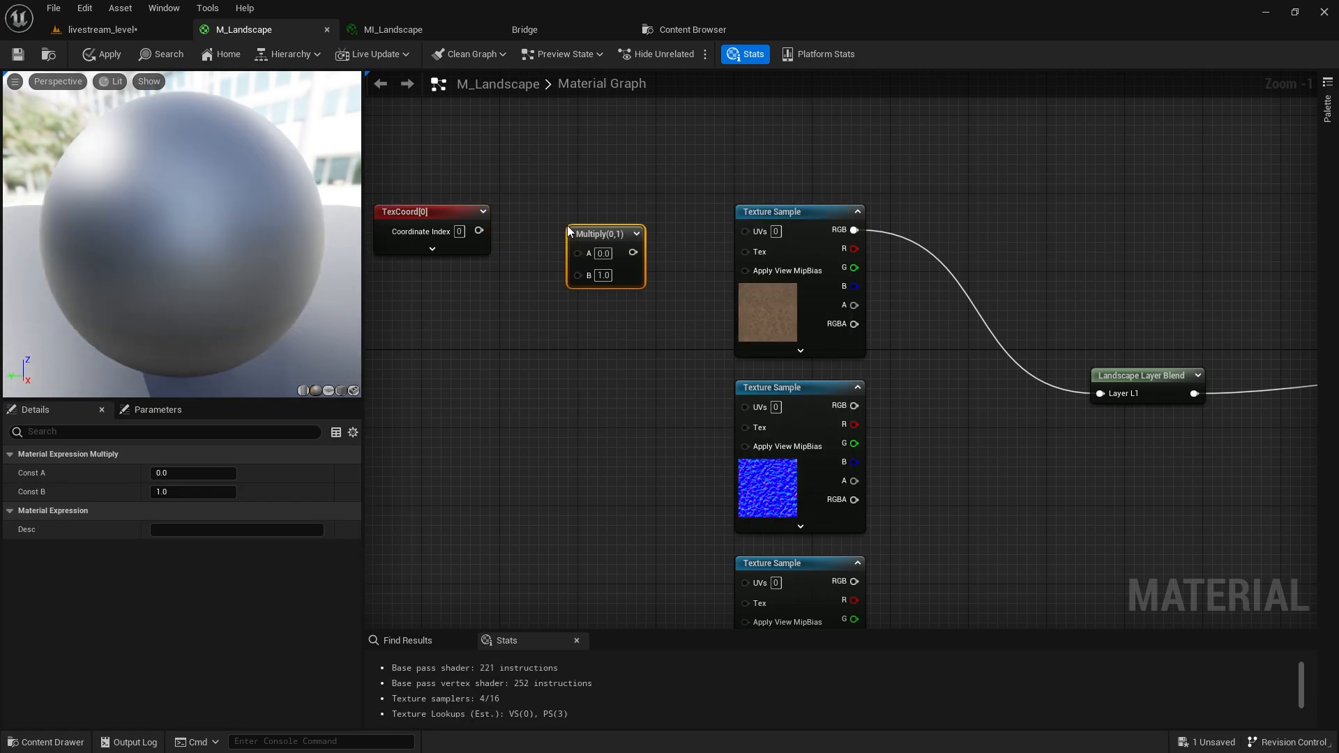
right_click(531, 295)
type("multi")
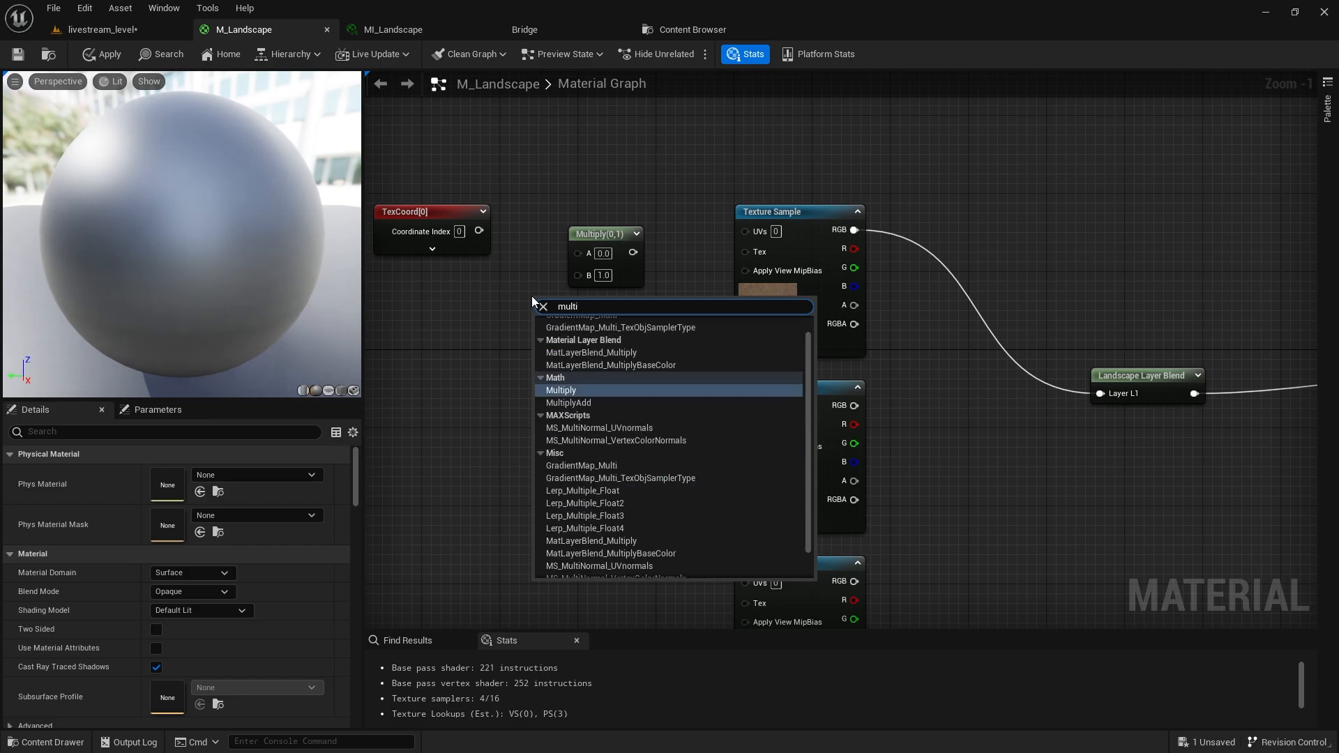
key("Return")
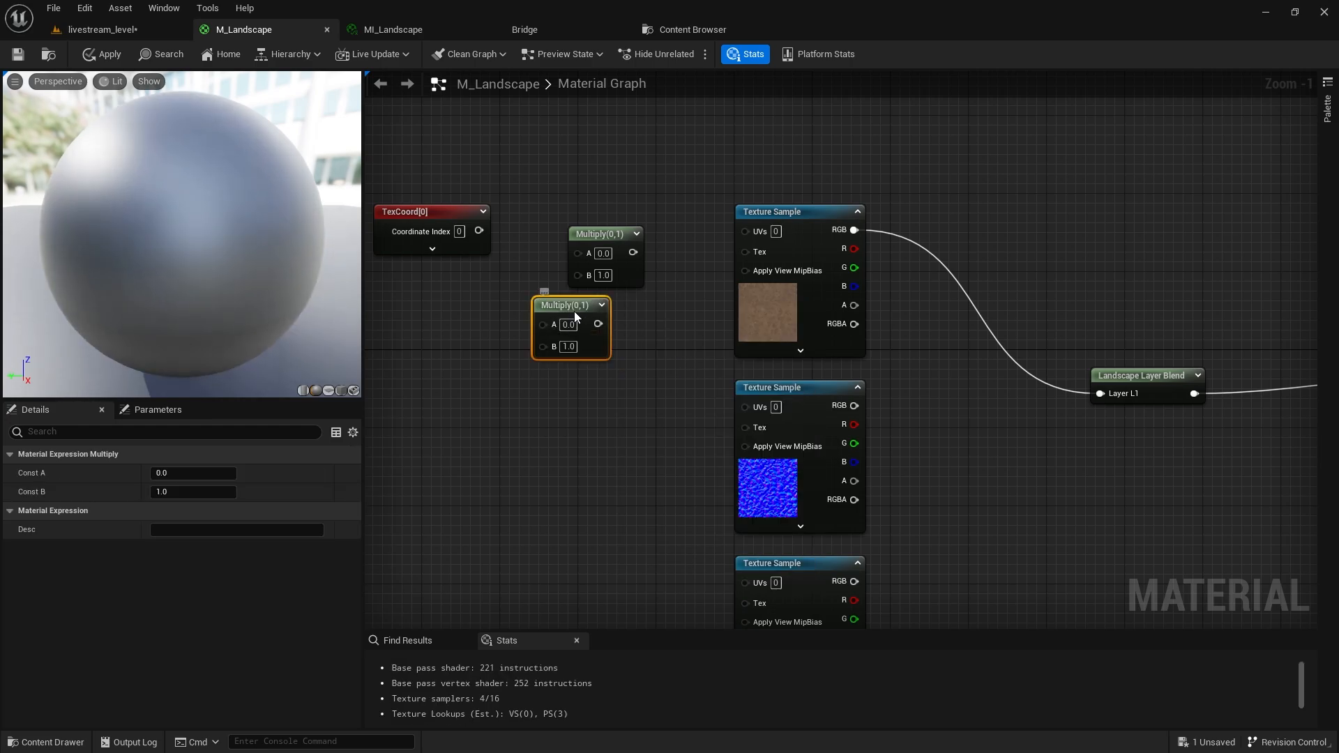
key("Delete")
left_click_drag(479, 230, 470, 304)
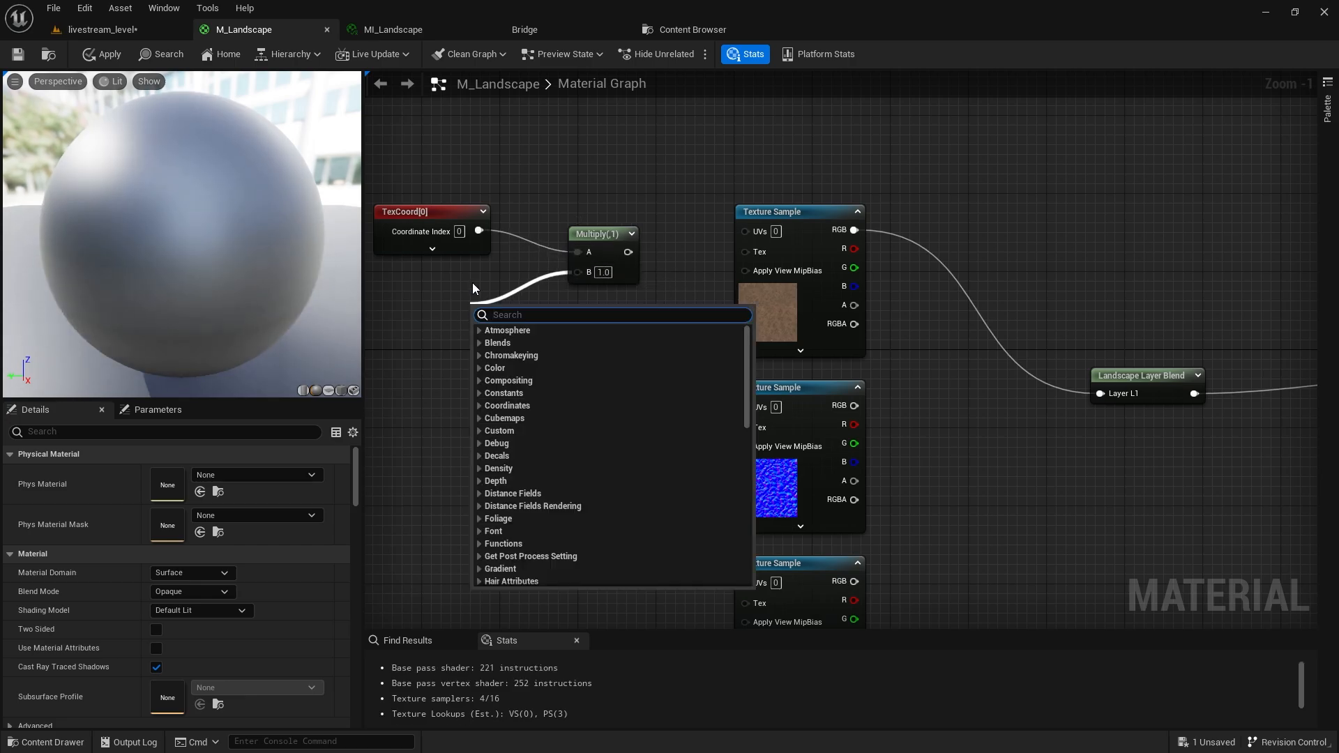
type("cons")
key("Return")
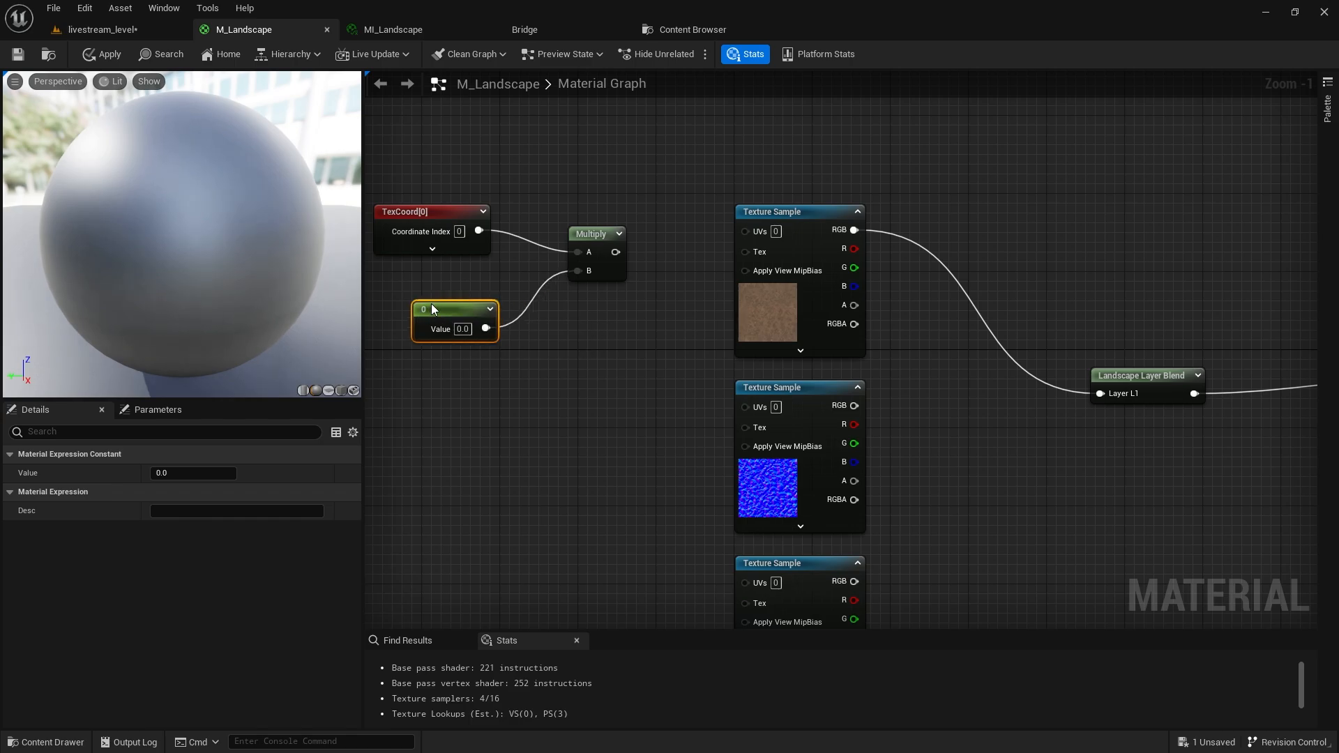
Delete the extra constant vector nodes, keeping the scalar 0 constant beside Multiply.
right_click_drag(431, 303, 705, 332)
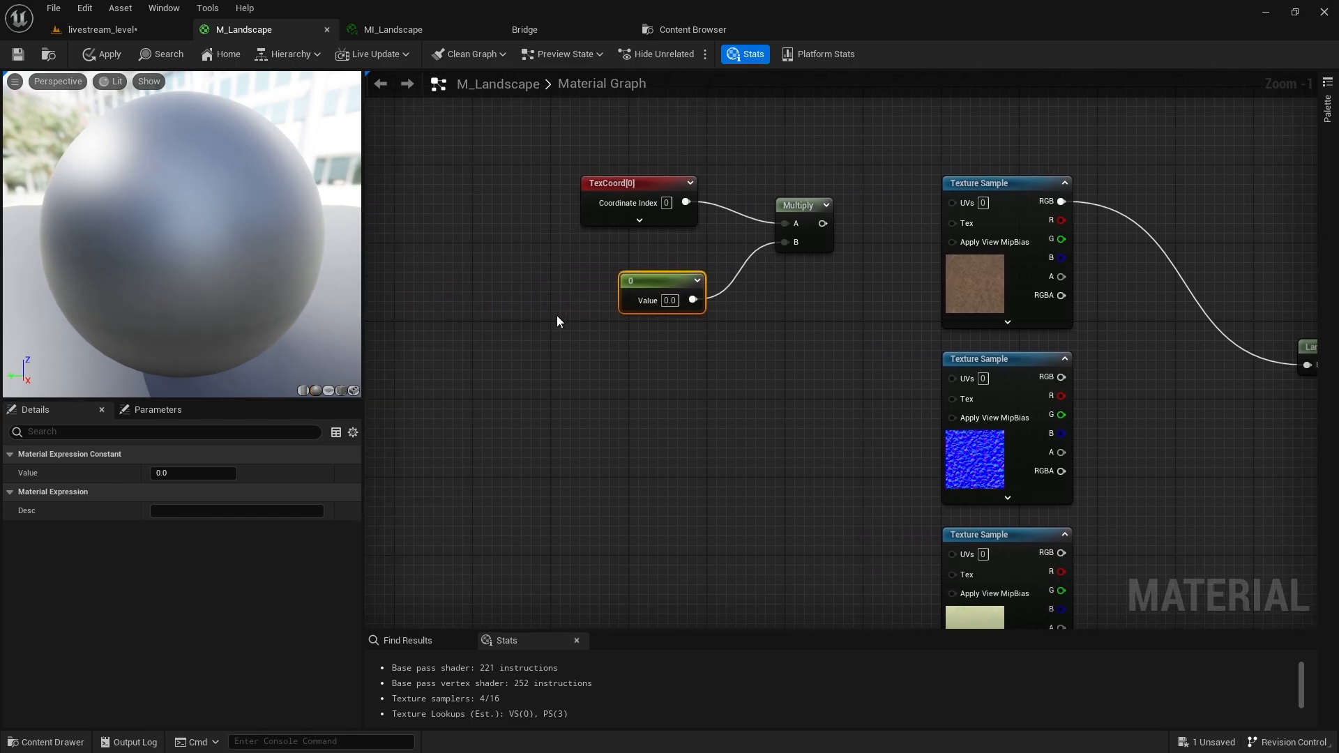
left_click(503, 354)
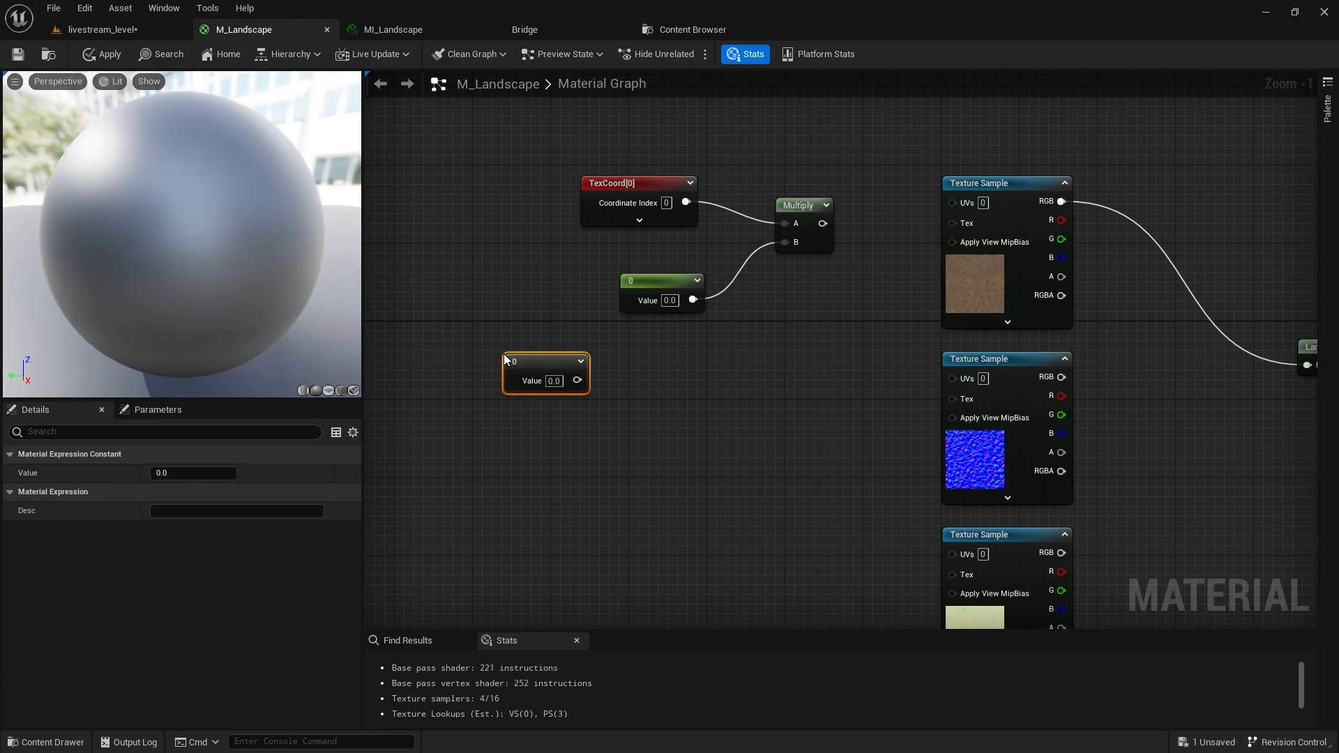
left_click(642, 375)
left_click(756, 368)
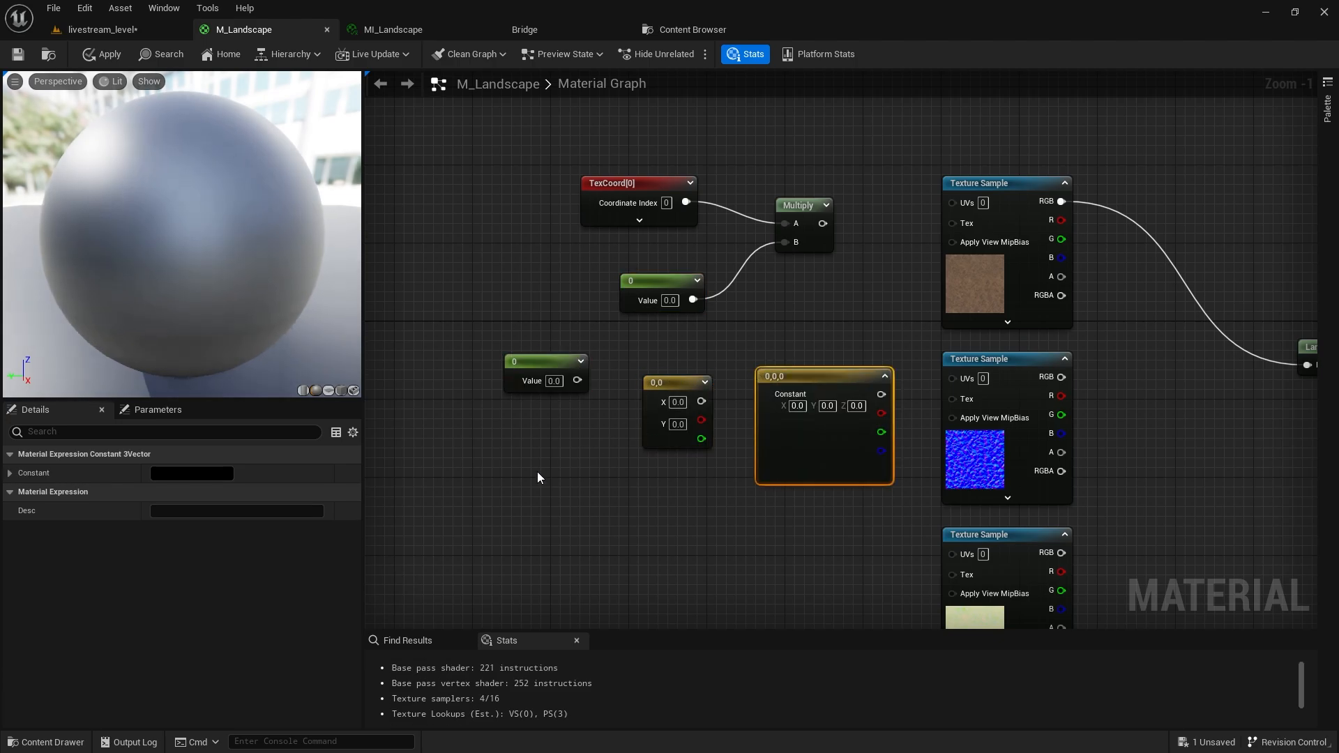
left_click(514, 463)
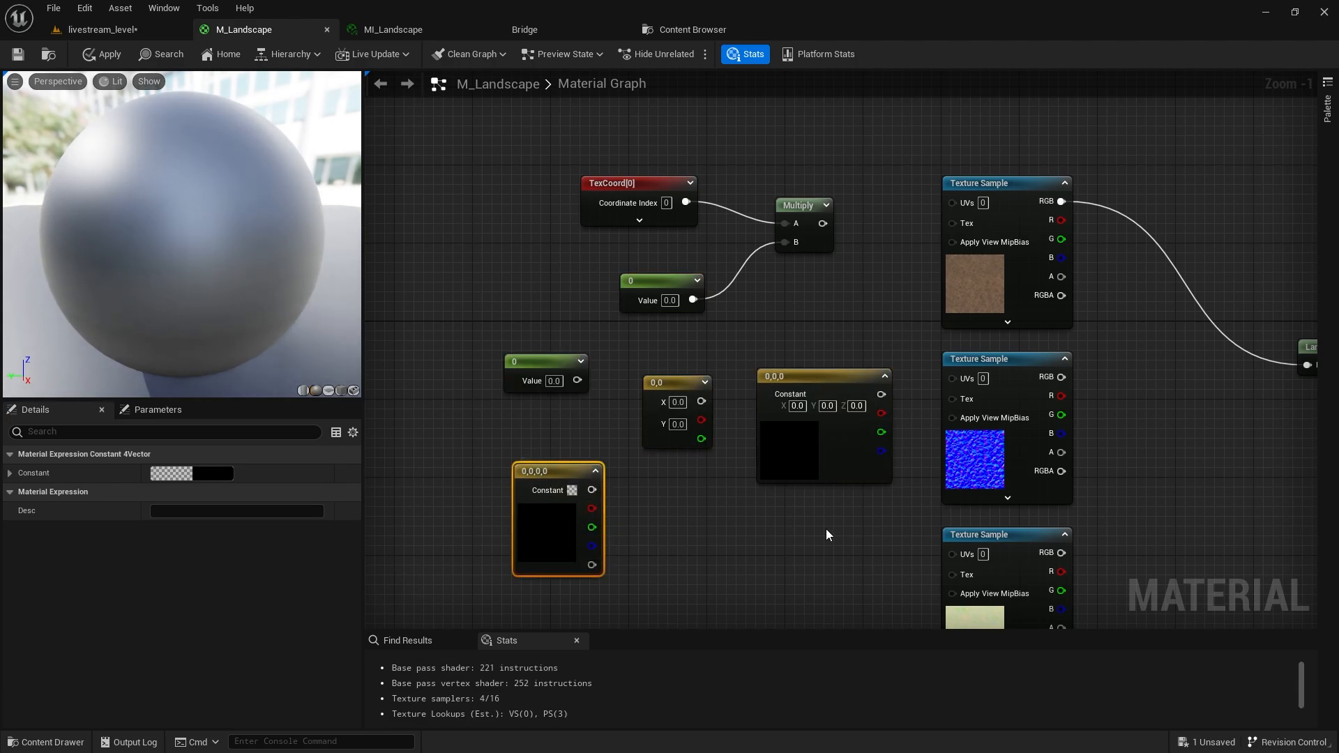
left_click_drag(837, 552, 437, 364)
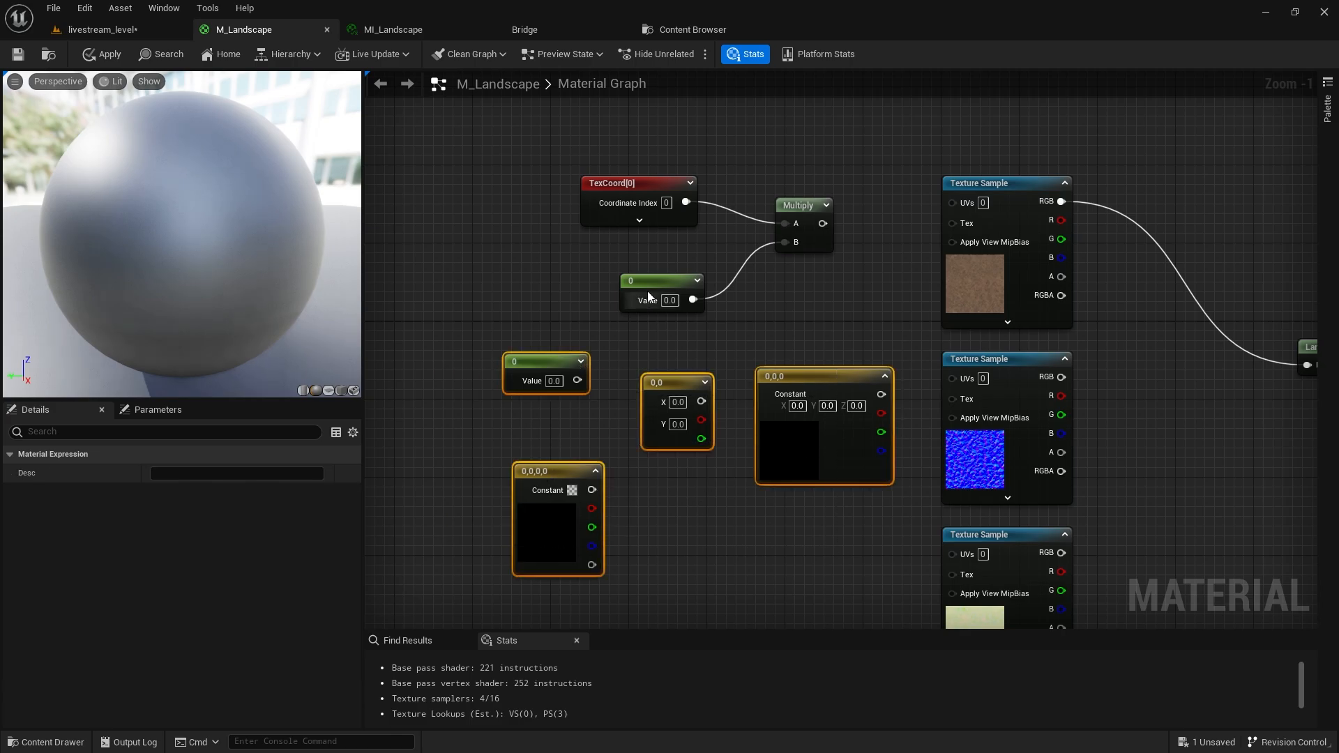
key("Delete")
left_click_drag(647, 291, 612, 273)
left_click(628, 183)
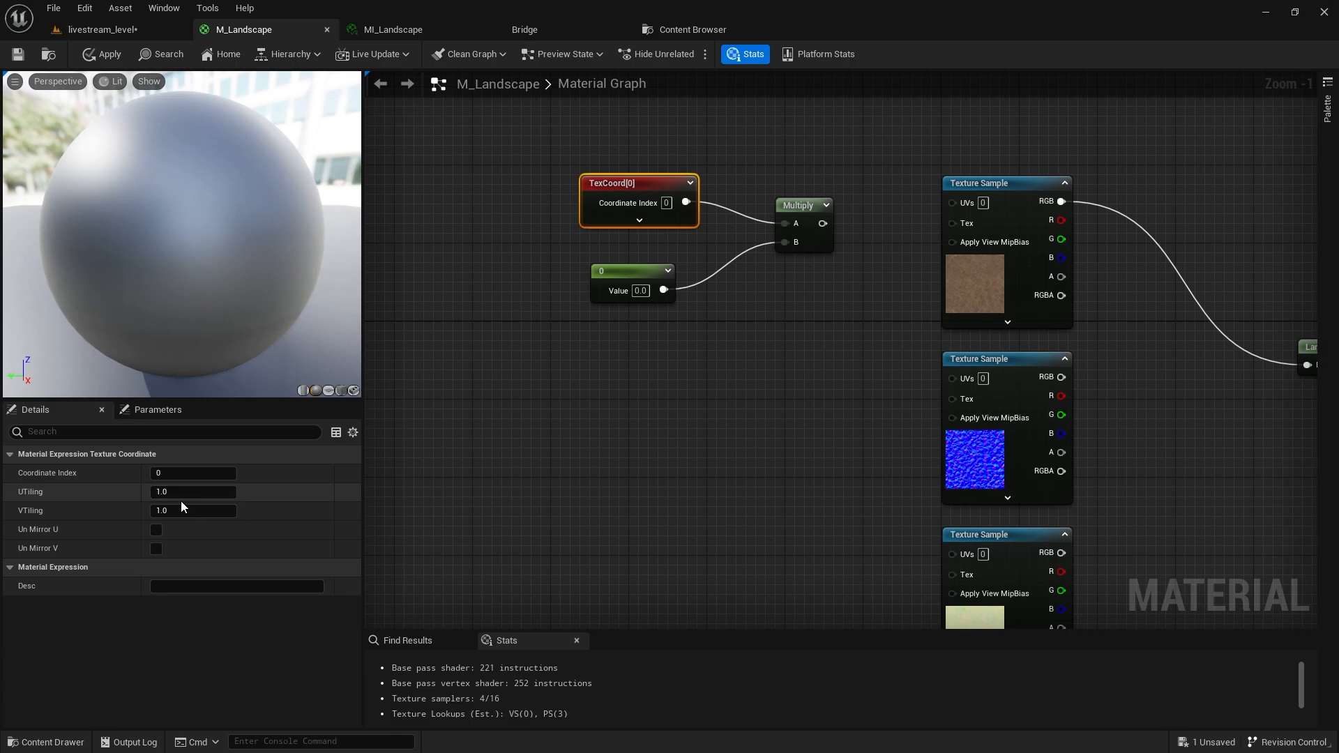
right_click_drag(625, 367, 530, 398)
Set the constant to 1 and convert it to a parameter named Global UV Tiling.
left_click(501, 299)
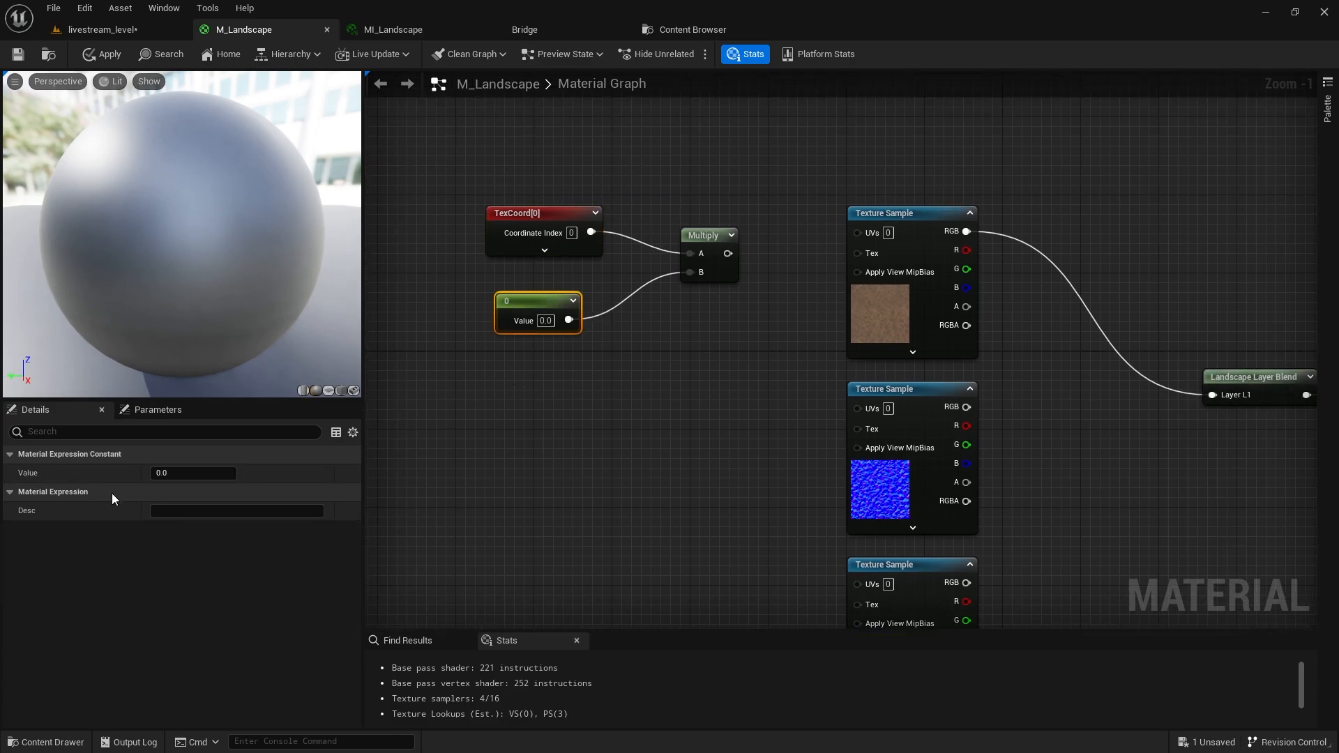
left_click(188, 472)
type("1")
key("Return")
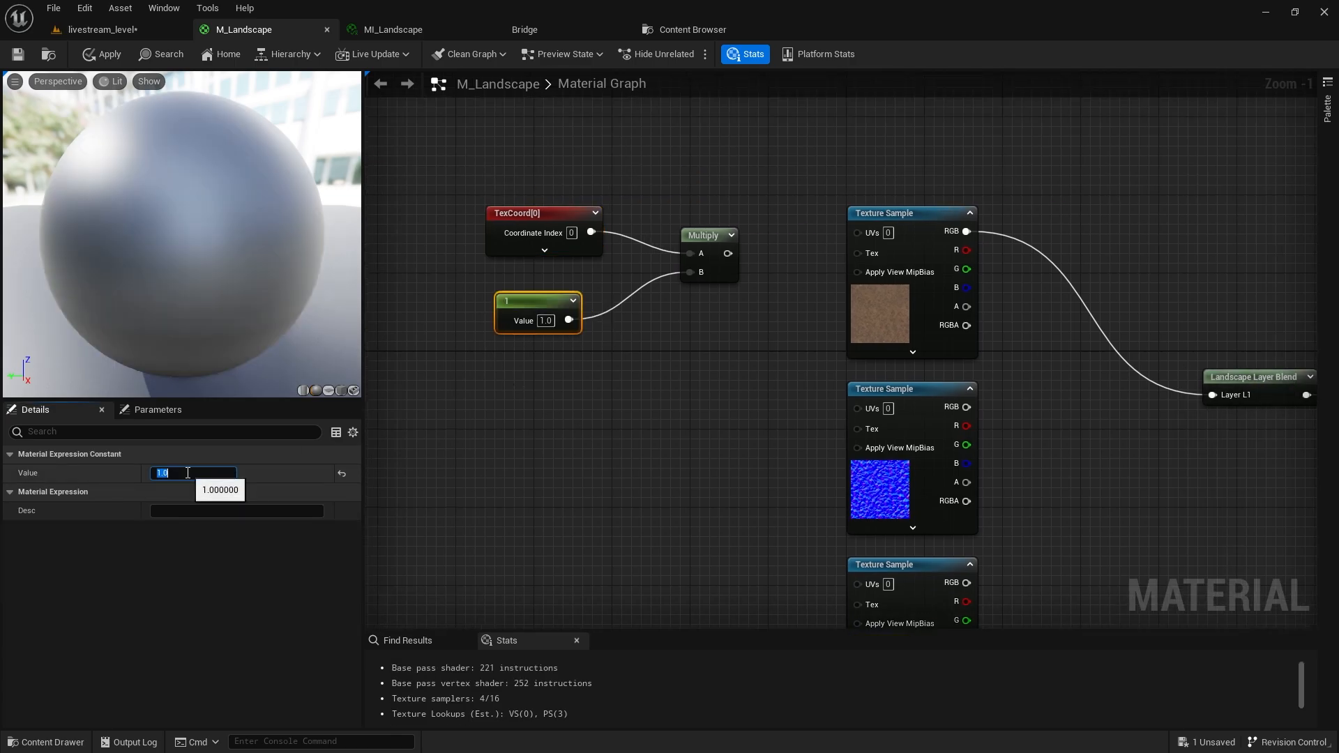
right_click(549, 299)
left_click(585, 328)
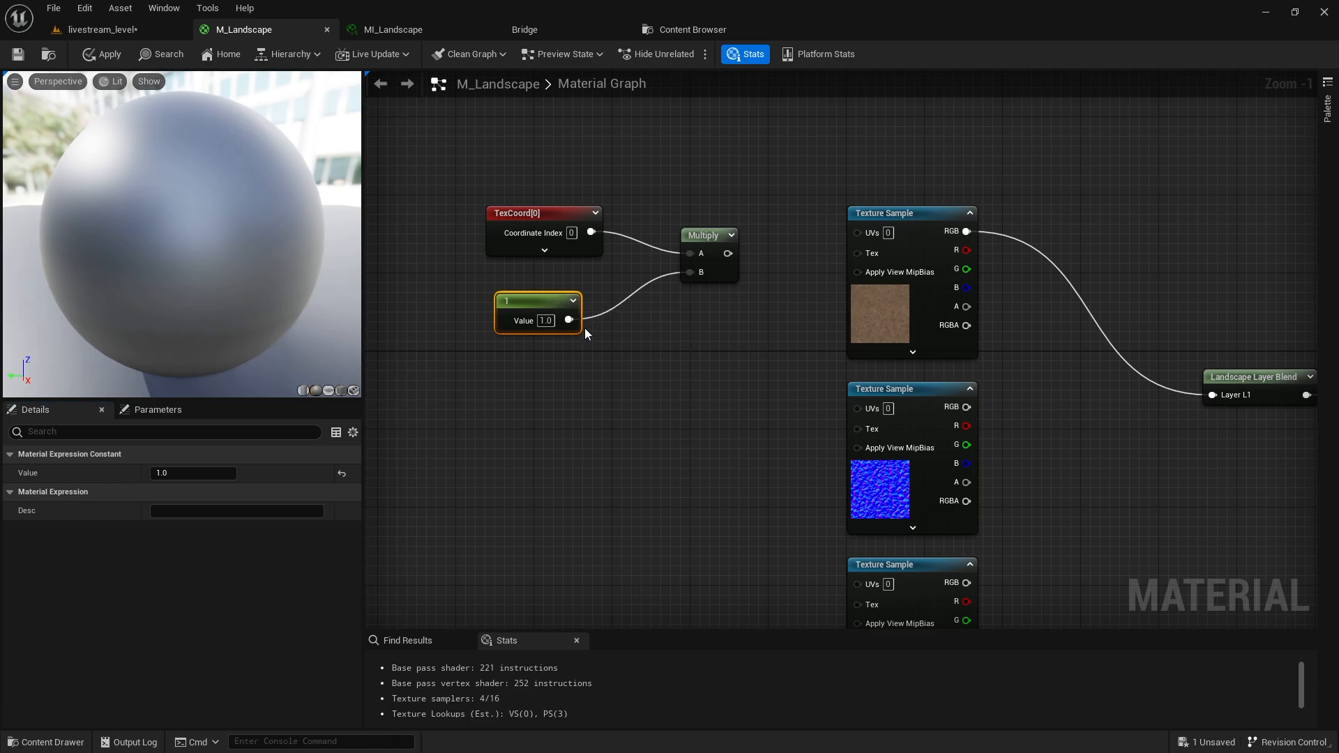
type("Landscape")
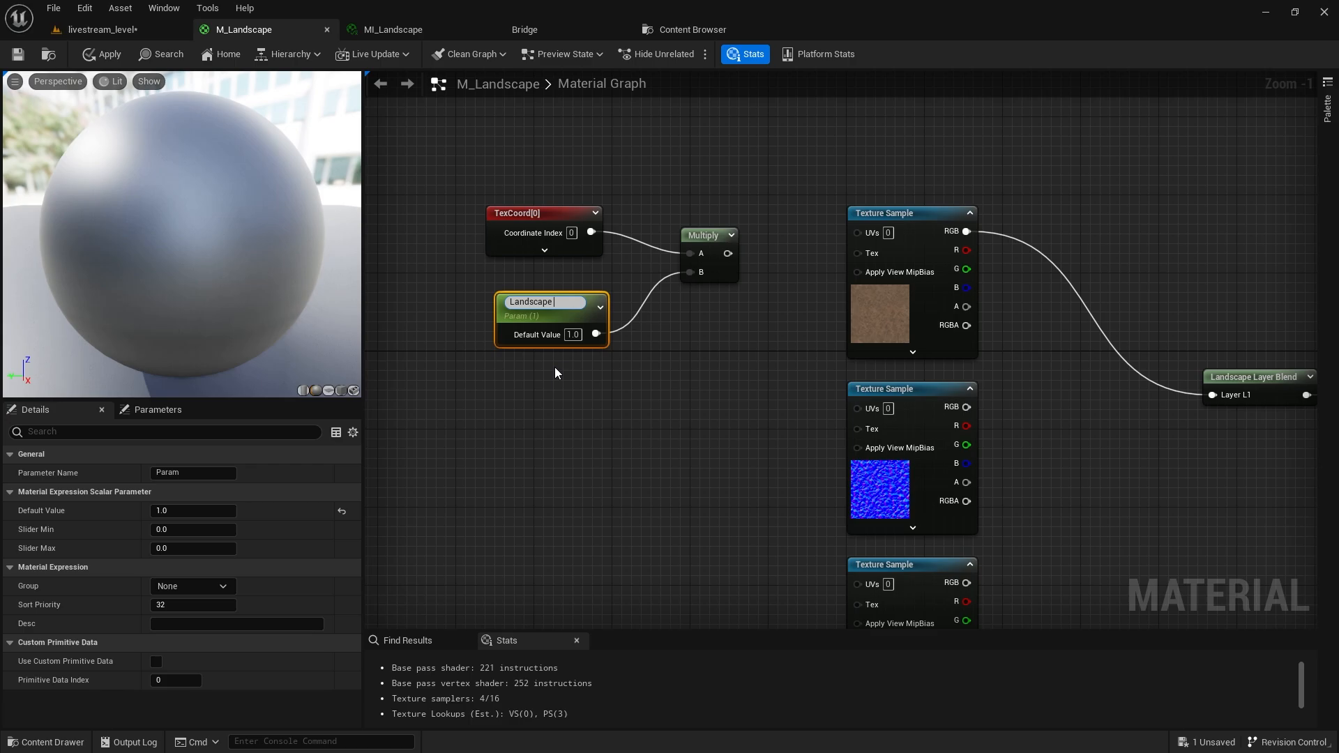
type(" UVs")
key("Return")
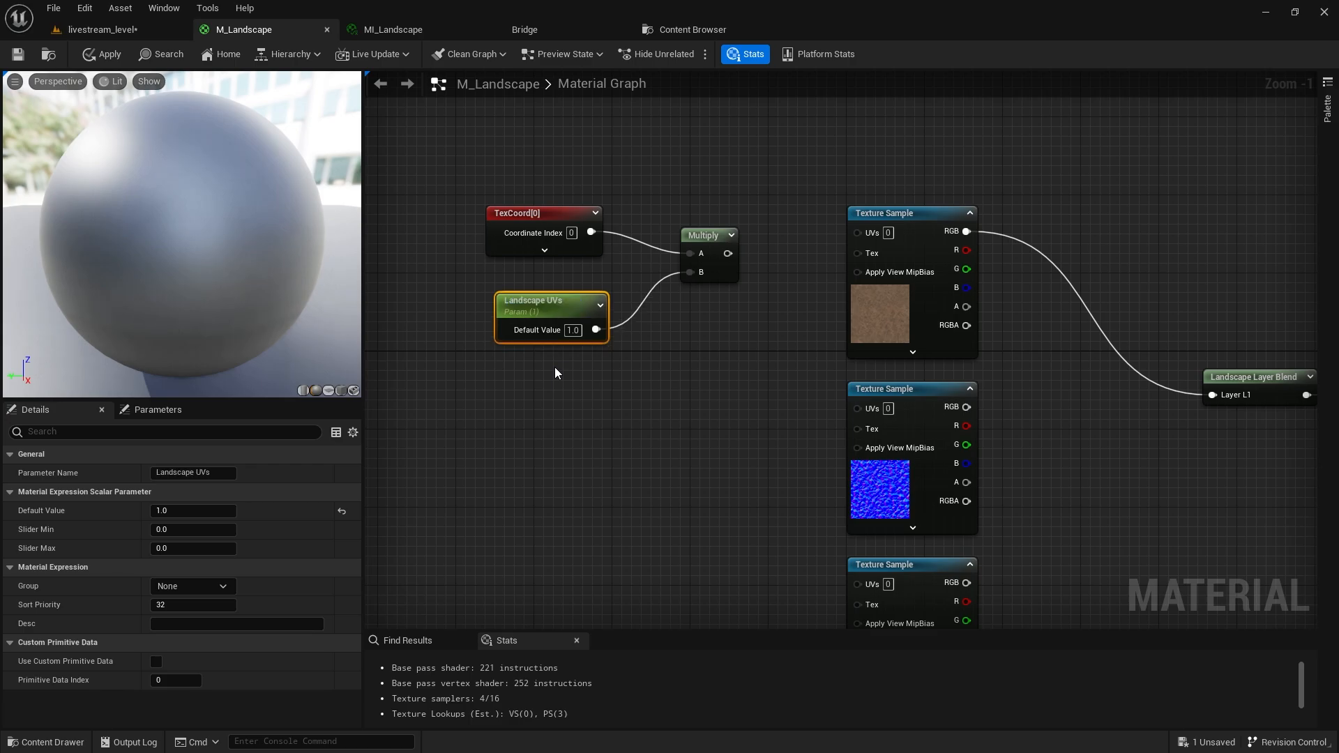
left_click(195, 473)
type("UV")
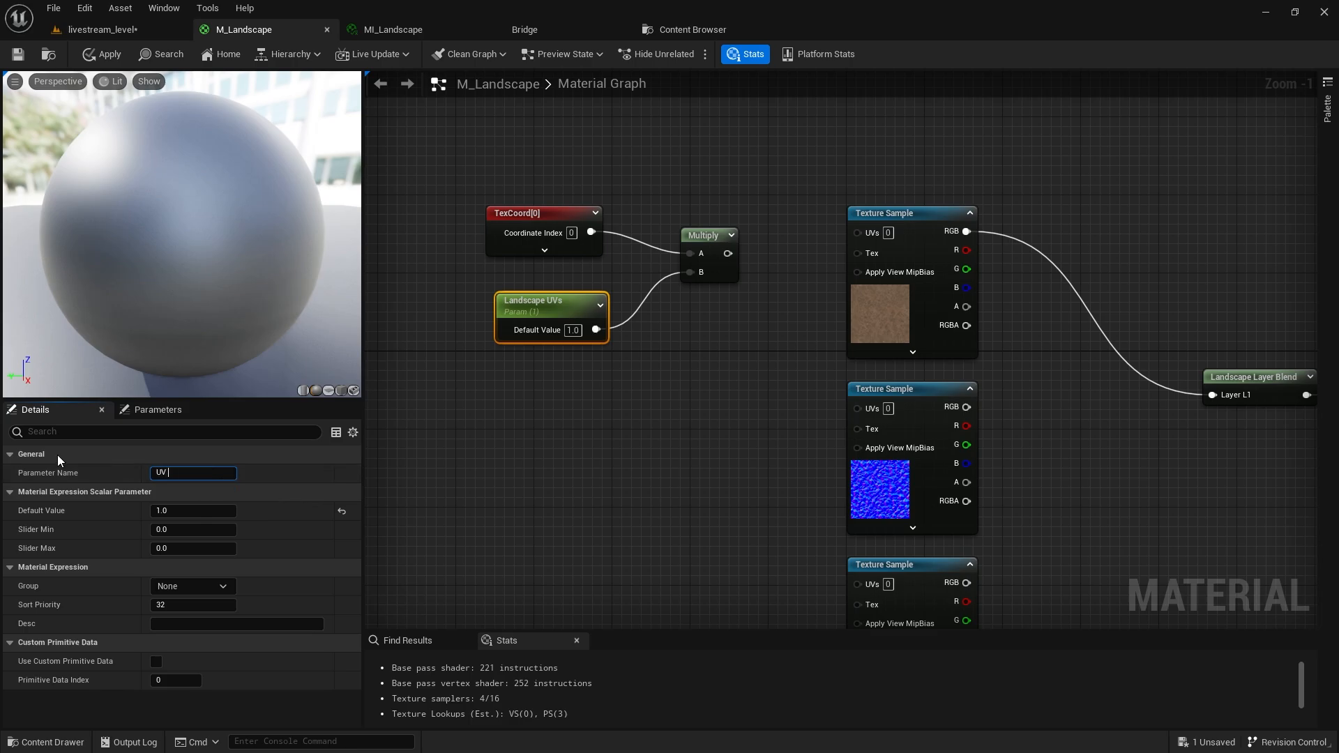
type(" Tiling")
key("Return")
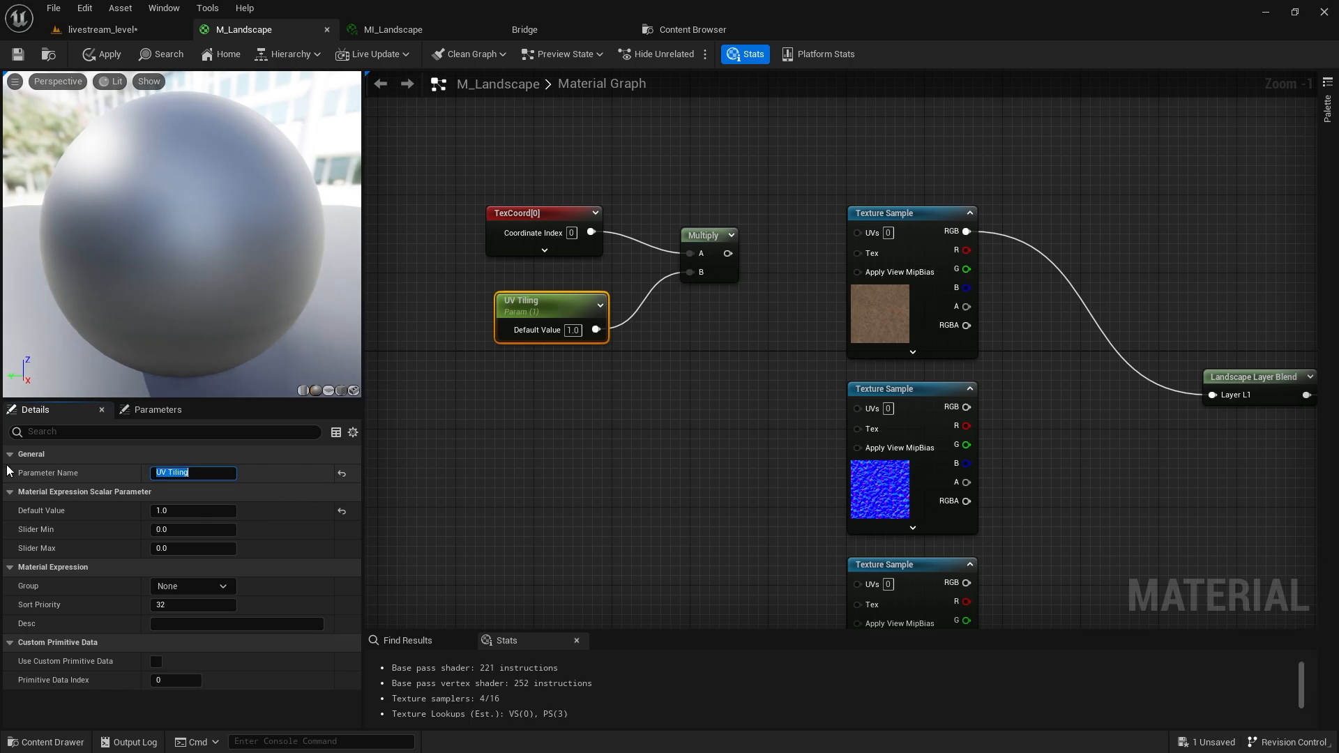
type("Global")
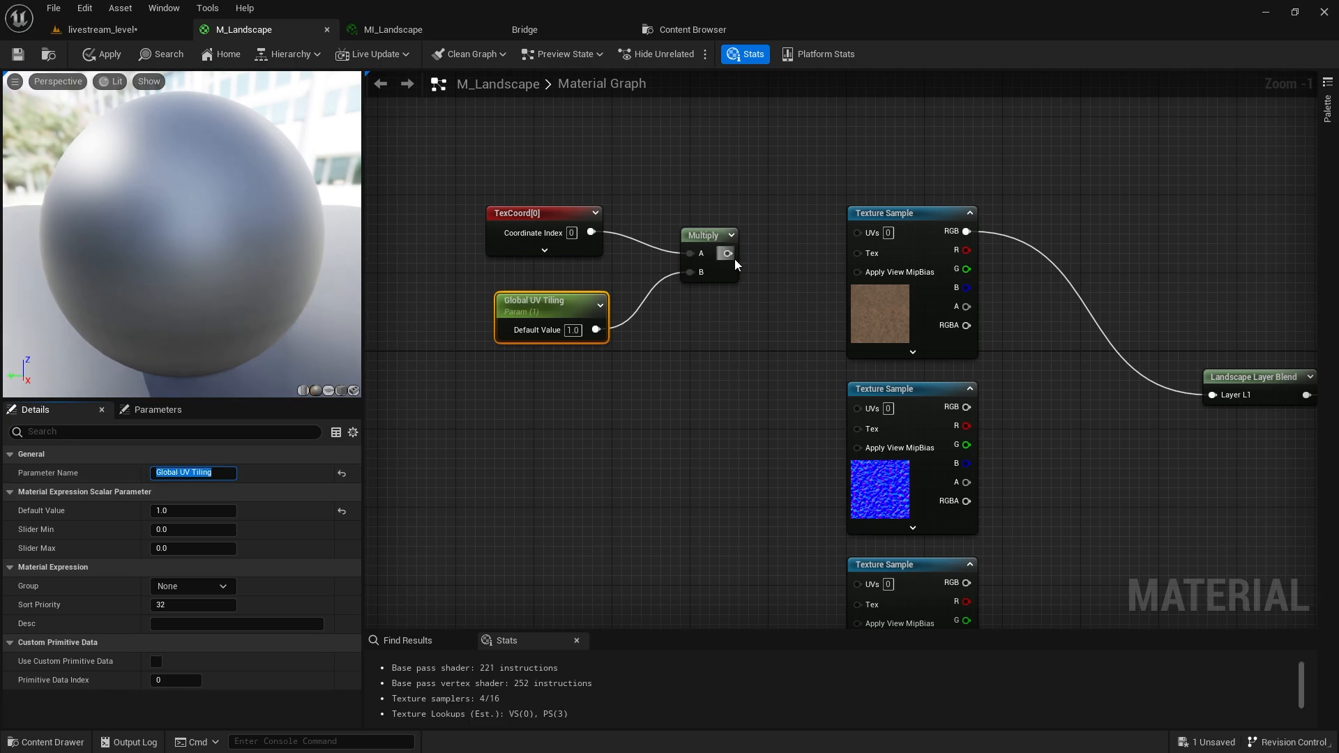
Wire the Multiply output into the mud Texture Sample's UVs and apply the material.
left_click_drag(733, 255, 850, 238)
left_click(174, 56)
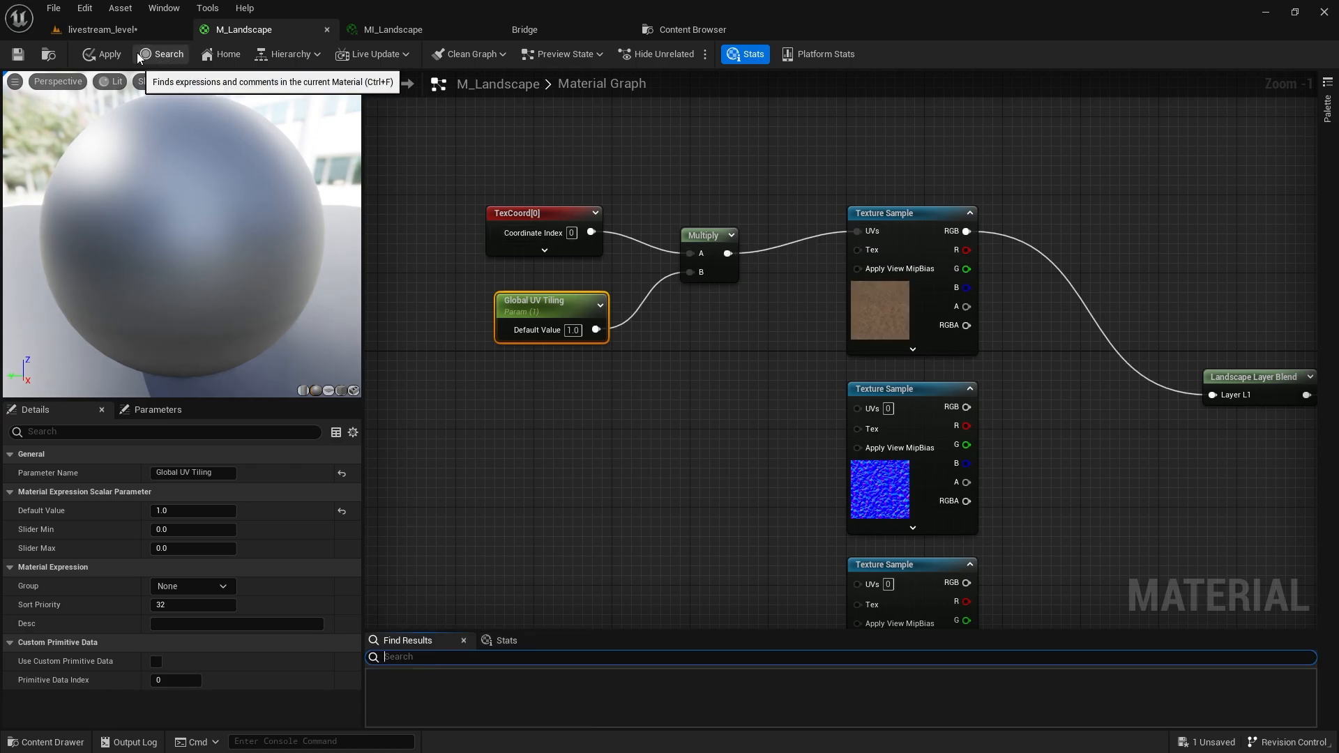
left_click(110, 47)
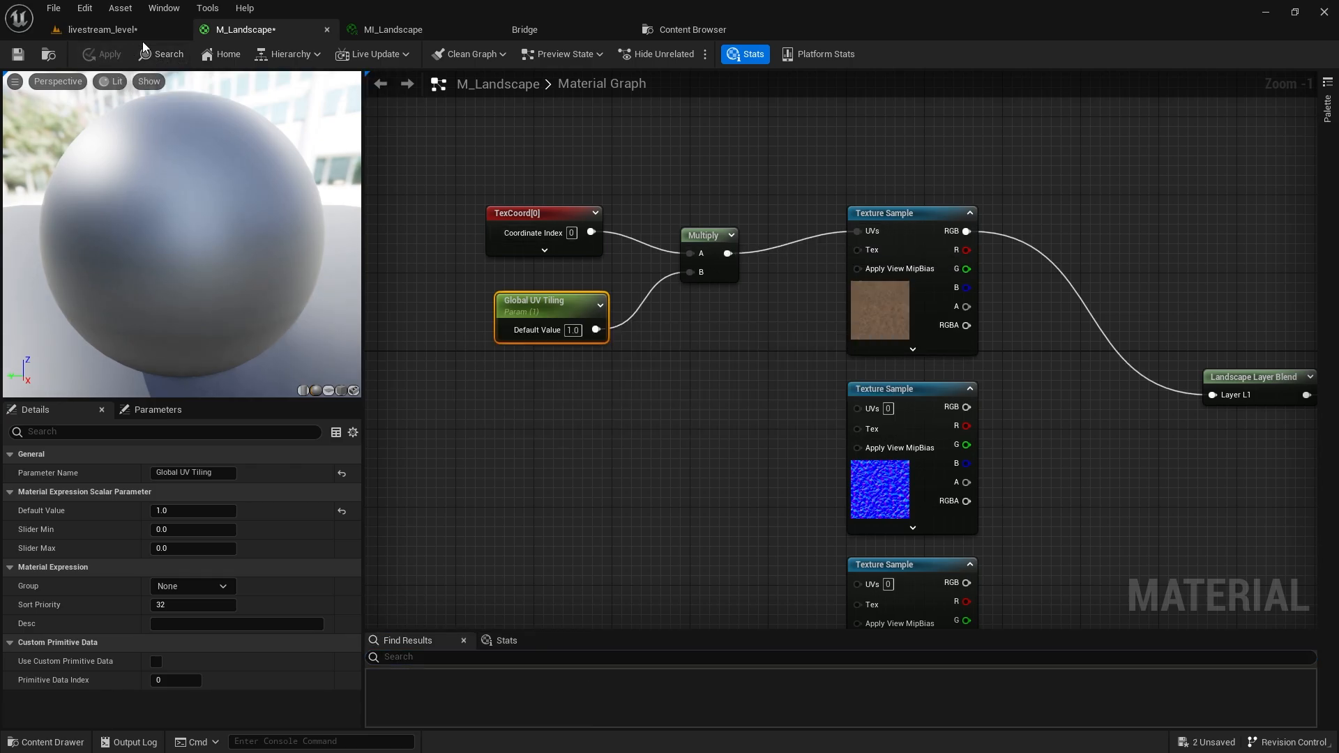
Float MI_Landscape, enable the Global UV Tiling override and try values 5 and 10.
left_click(139, 36)
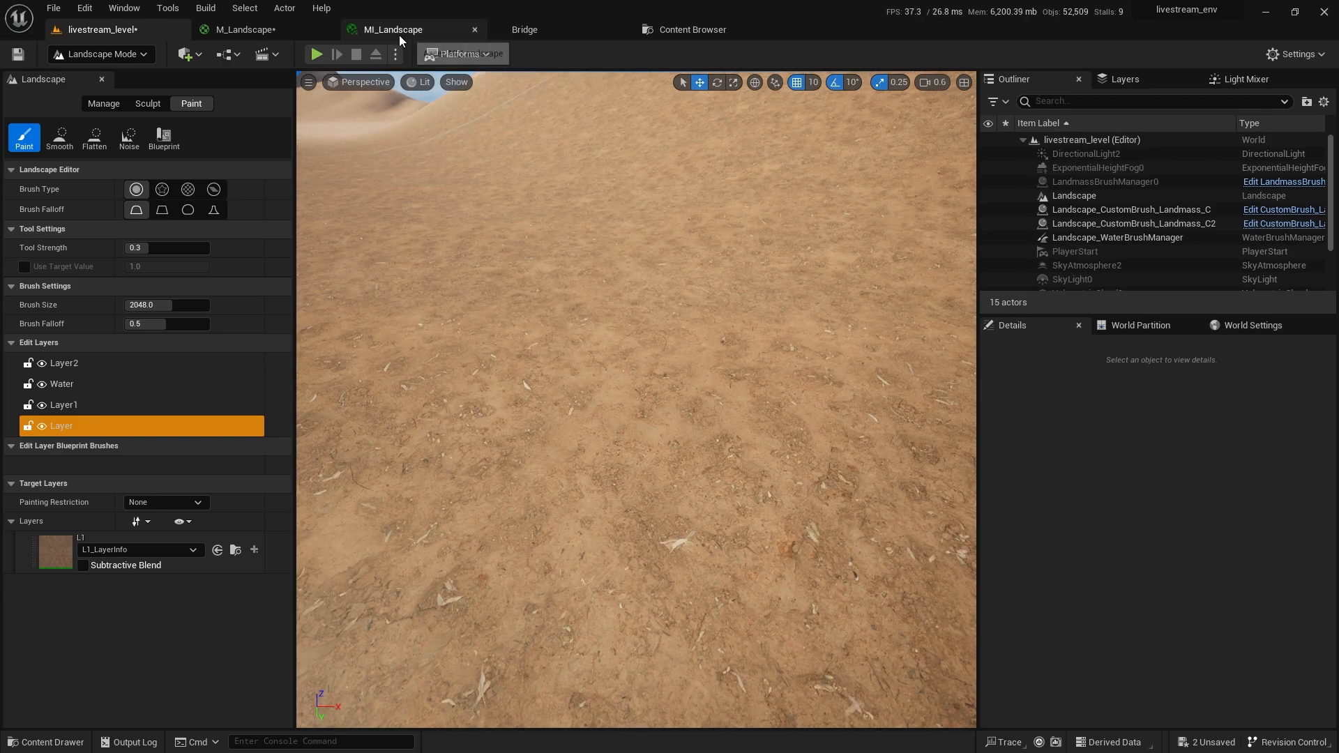
left_click_drag(396, 31, 709, 211)
left_click(120, 32)
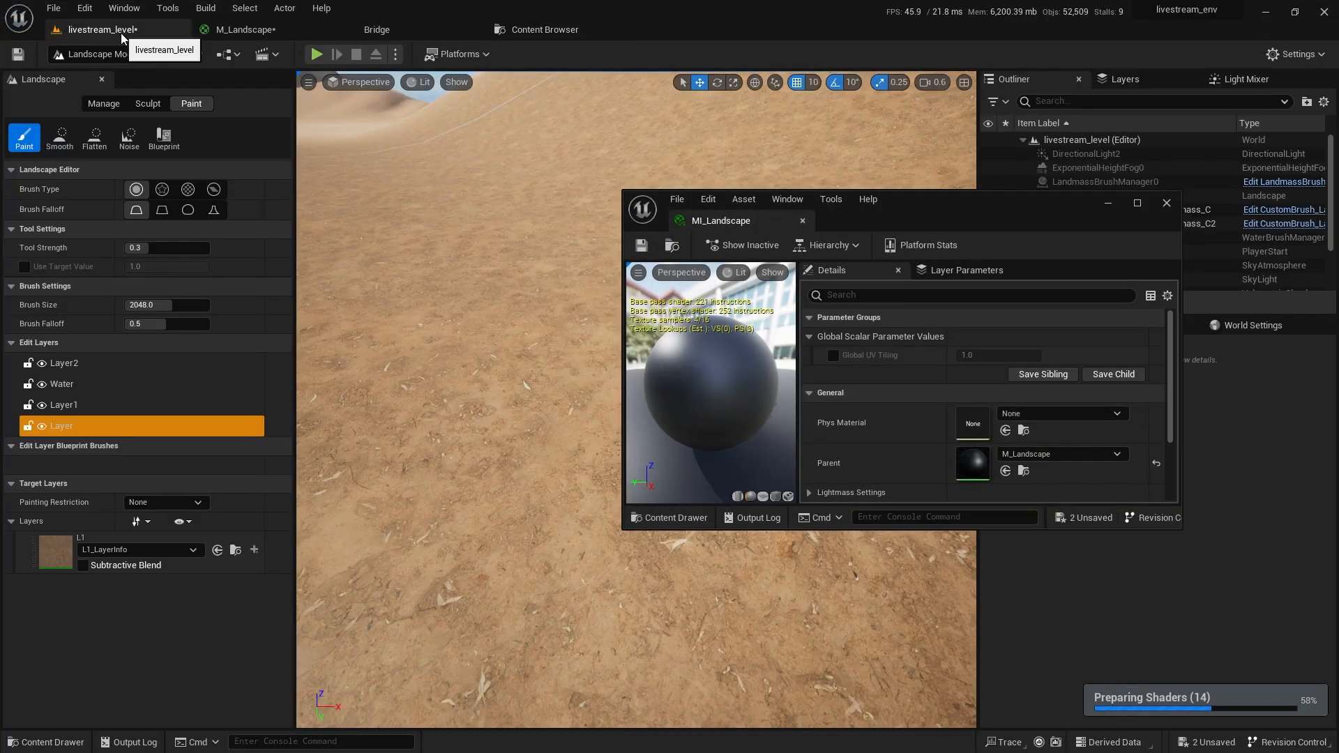
left_click(833, 355)
left_click(981, 356)
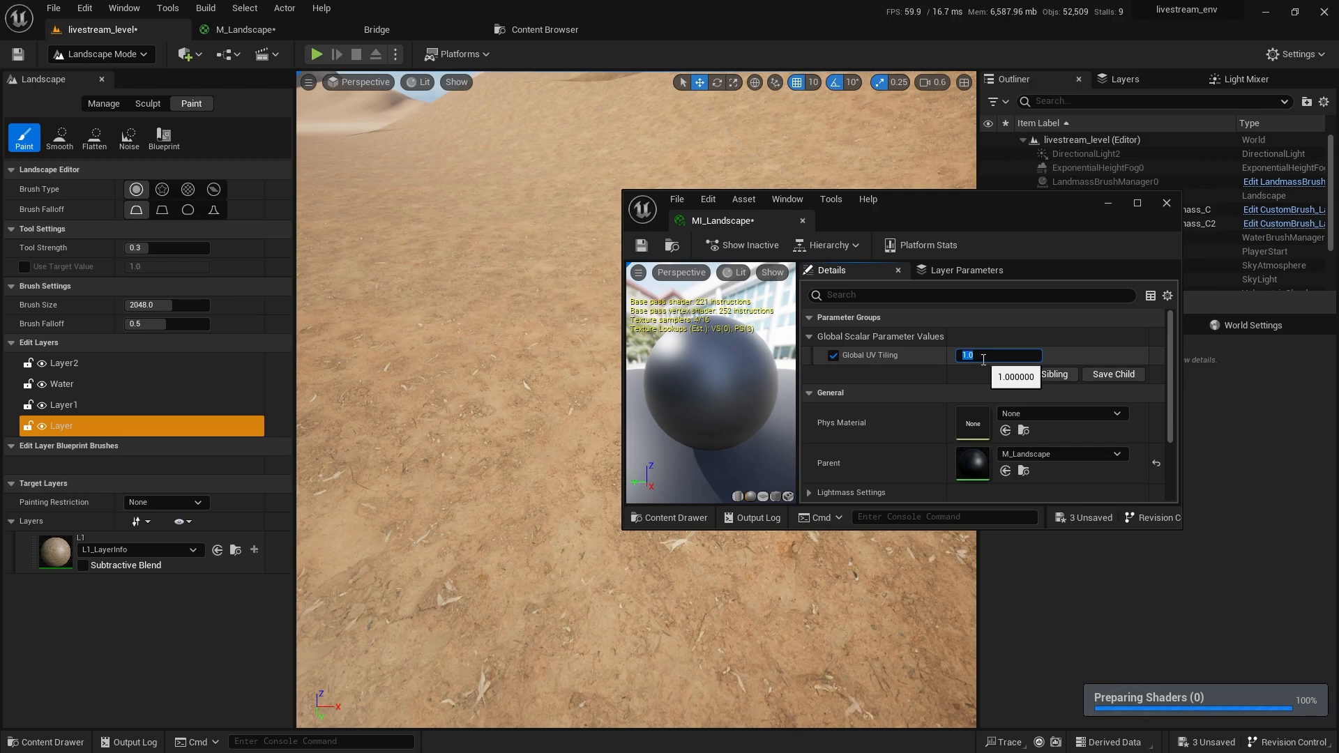
type("5")
key("Return")
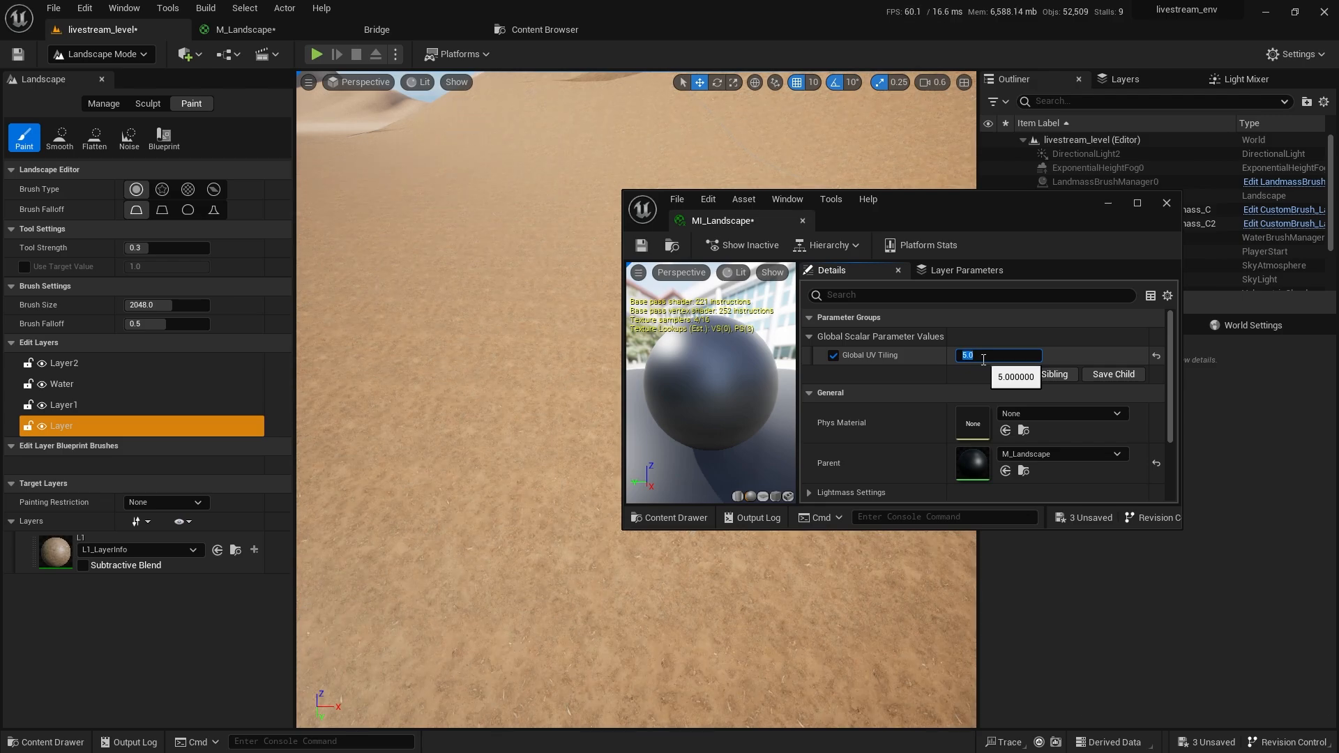
type("10")
key("Return")
Try tiling 1, settle Global UV Tiling at 0.1, and start Play In Editor.
right_click_drag(613, 418, 614, 418)
scroll(614, 419, "down", 3)
scroll(614, 419, "up", 3)
left_click(982, 351)
type("1")
key("Return")
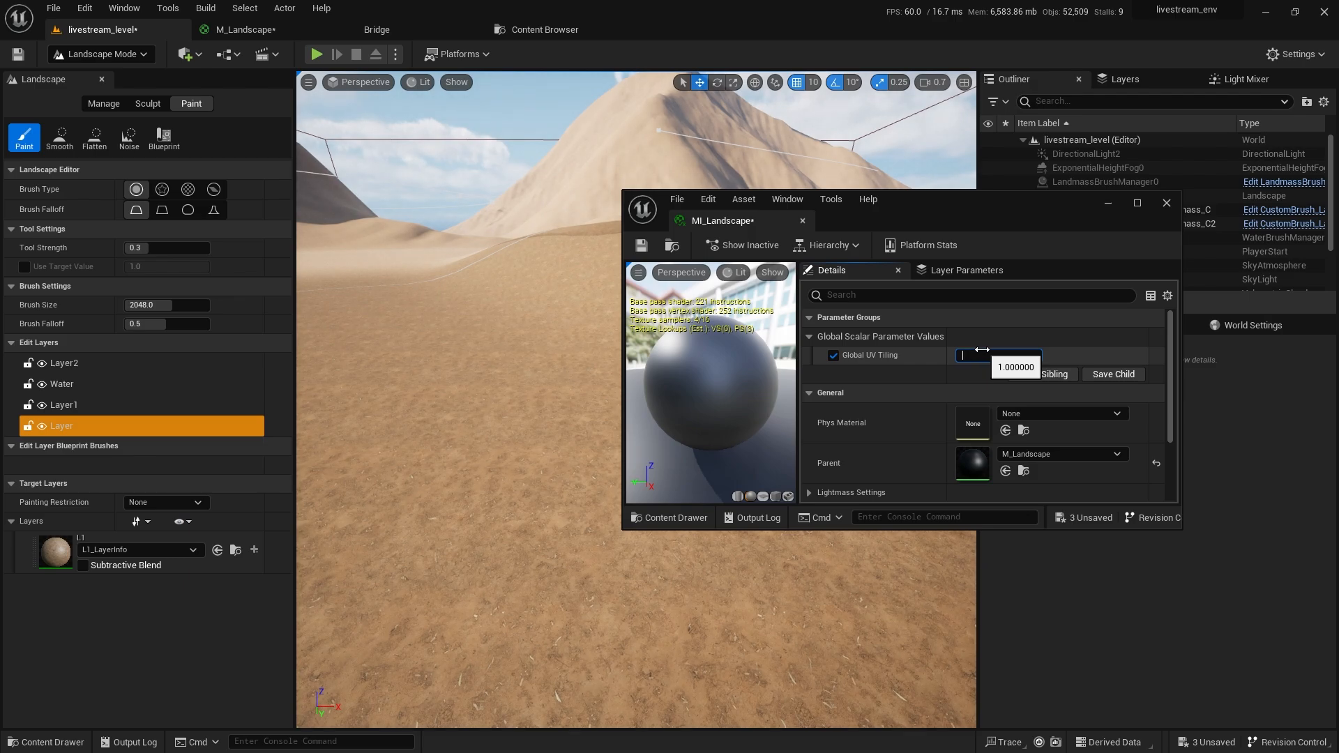
type("0.1")
key("Return")
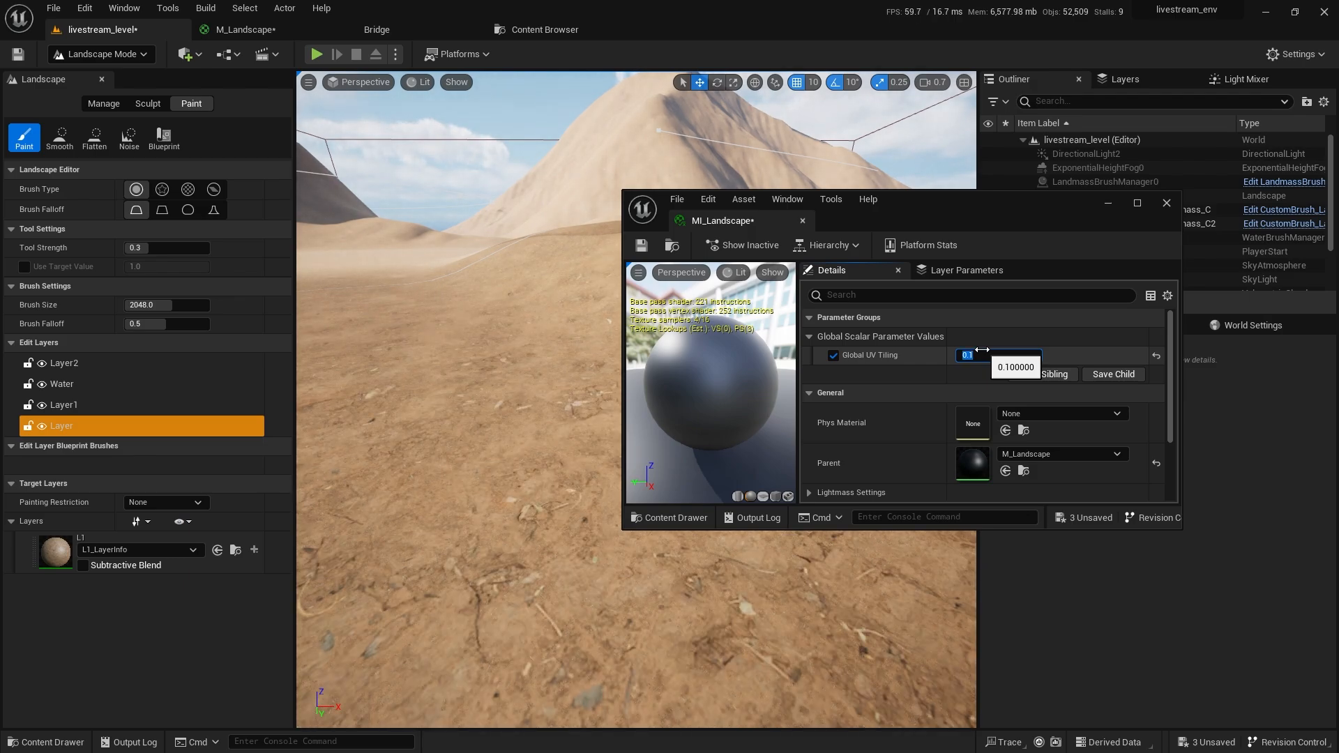
scroll(362, 140, "up", 3)
right_click_drag(362, 140, 362, 140)
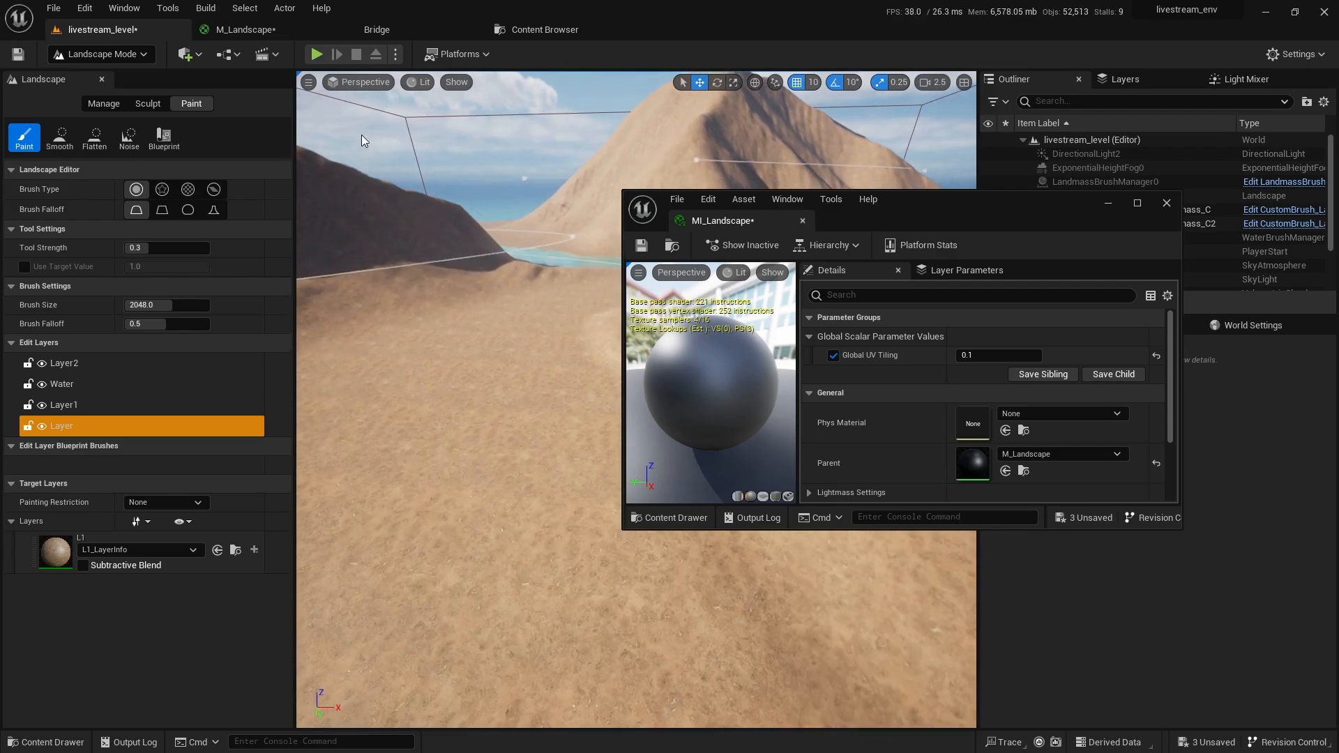
left_click(316, 54)
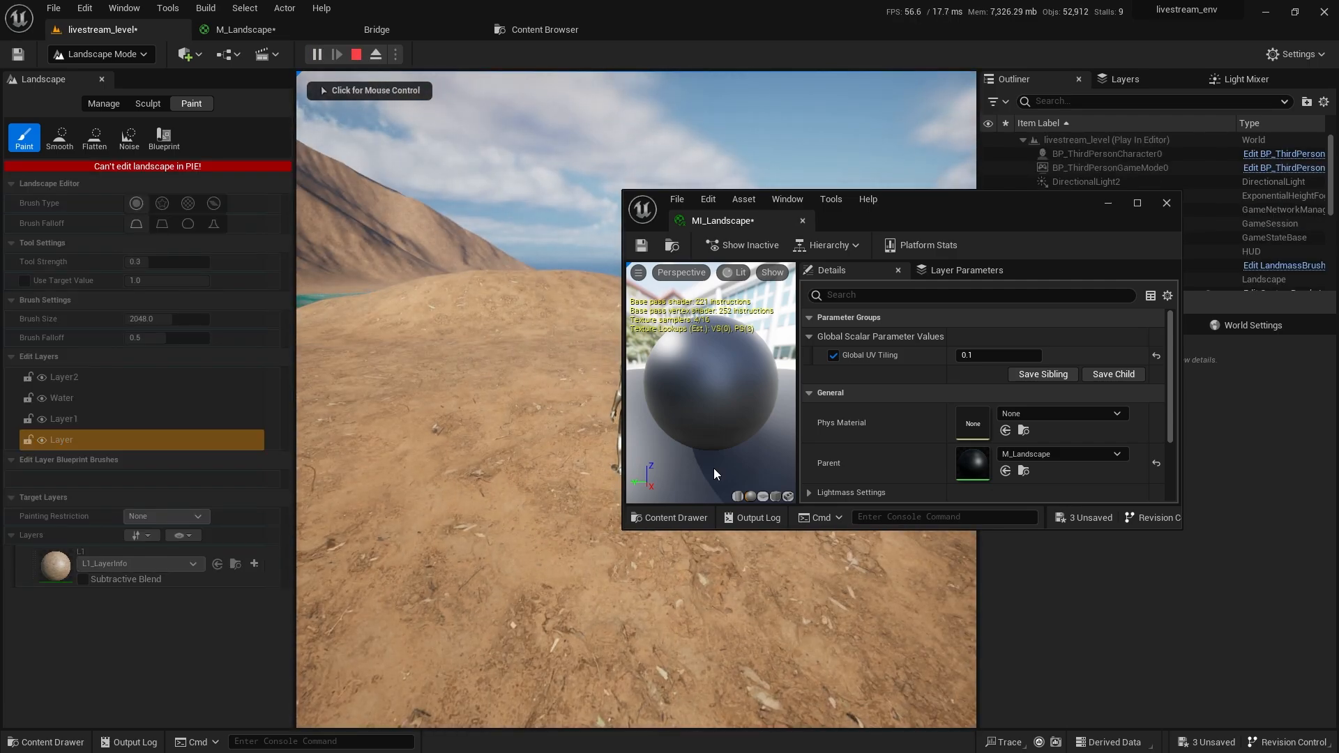
Run the character across the sandy ground toward the water, then stop the play session.
left_click_drag(905, 201, 1112, 406)
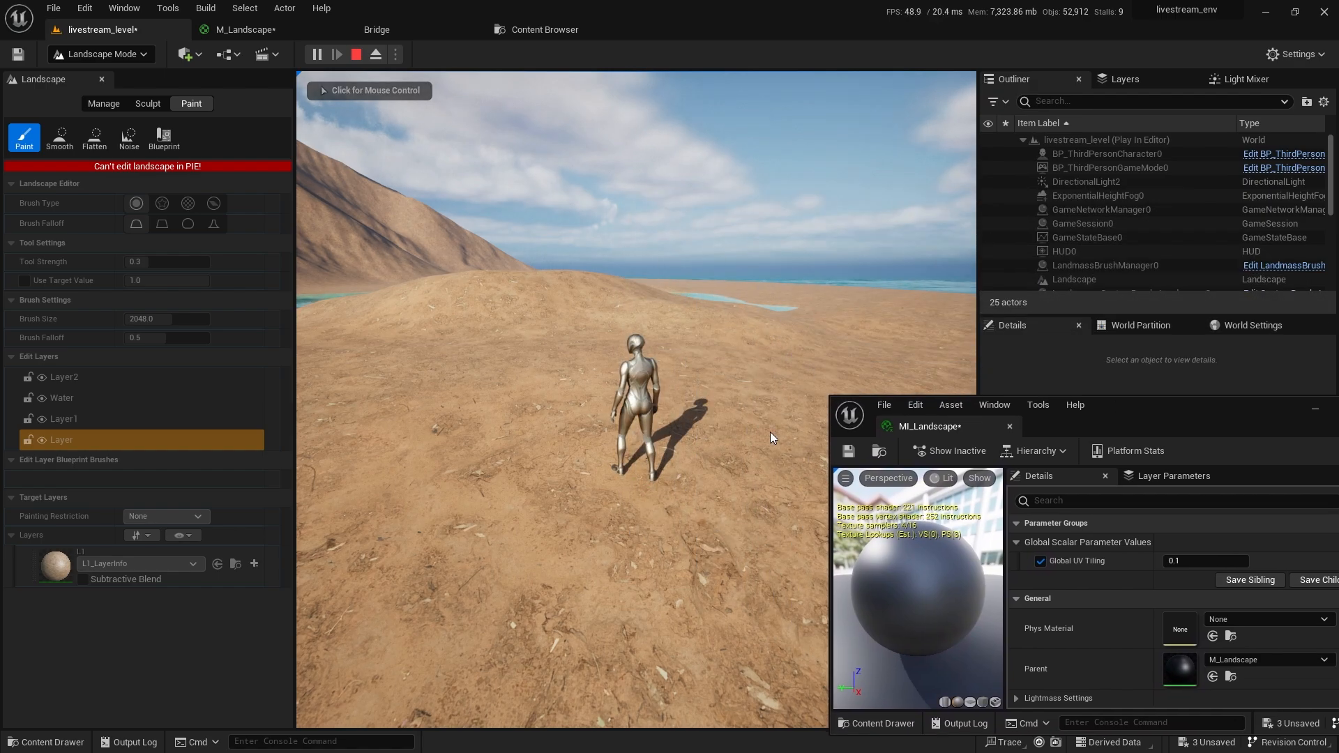
left_click(773, 438)
key("w")
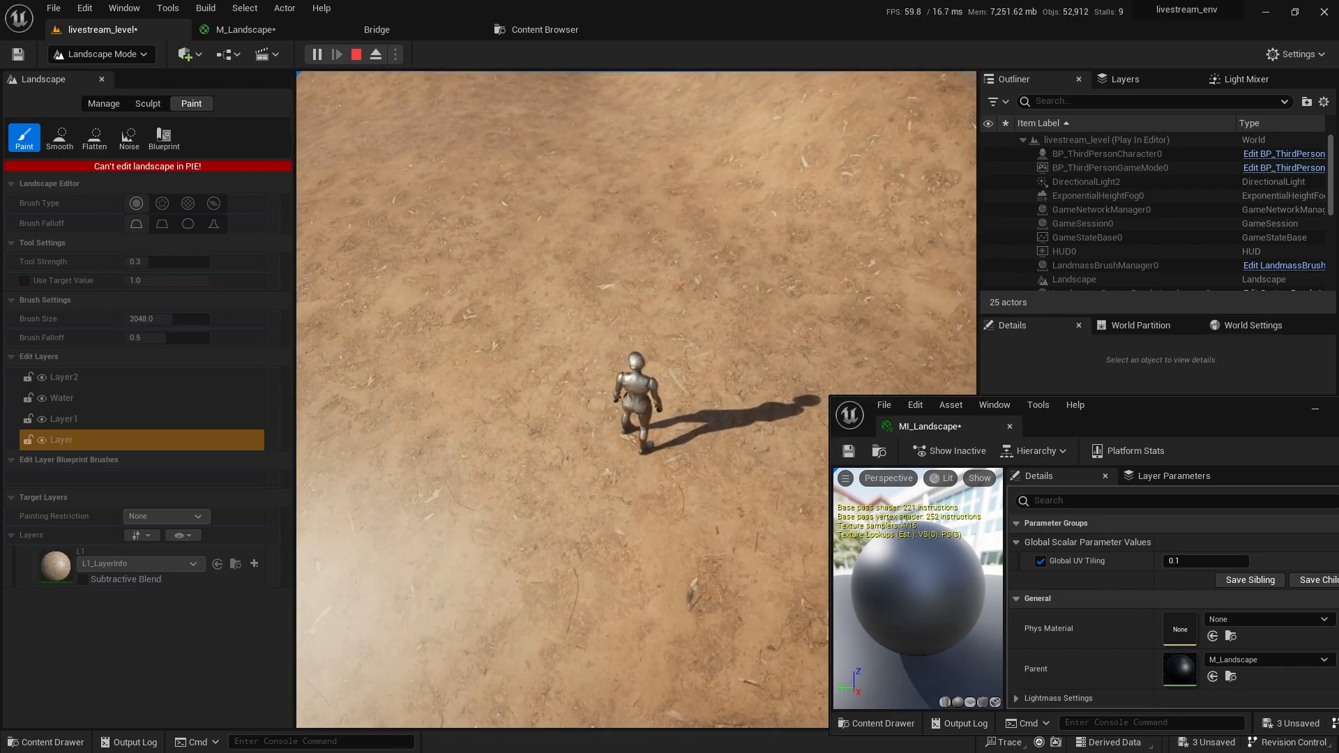
key("w")
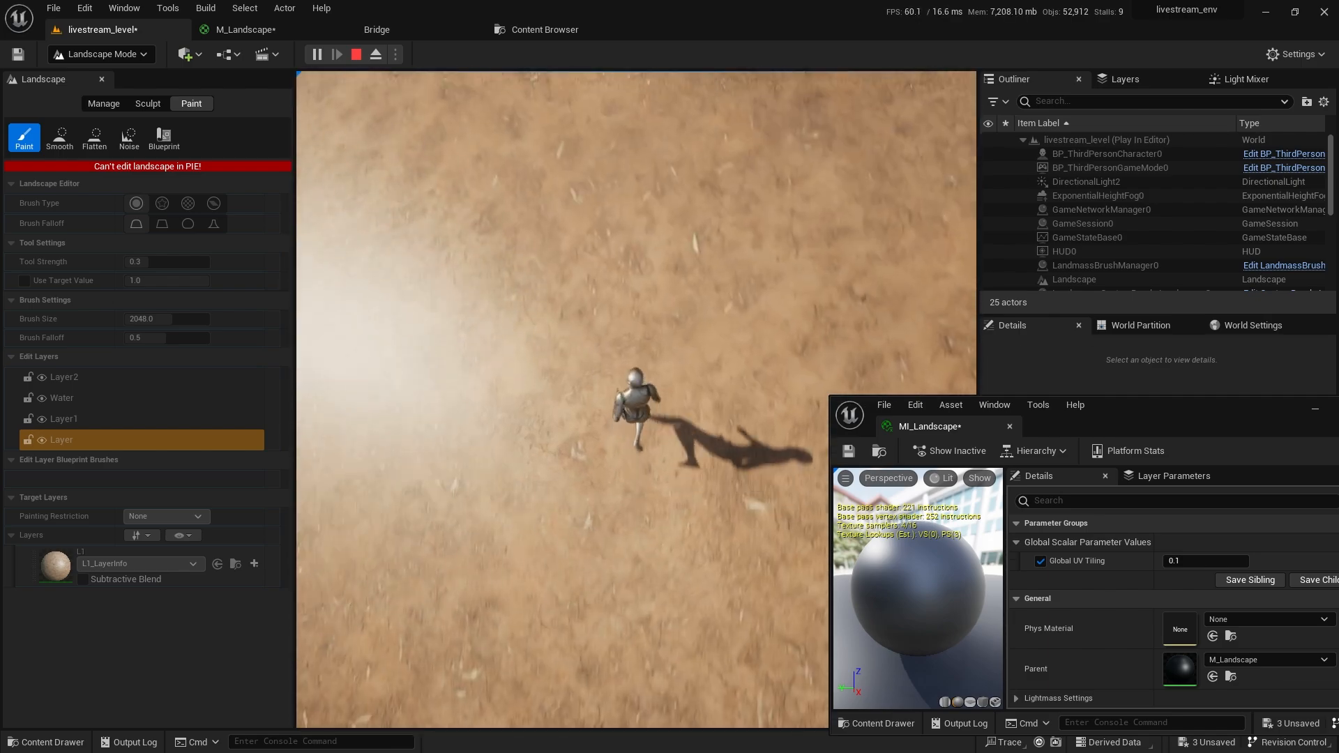
key("w")
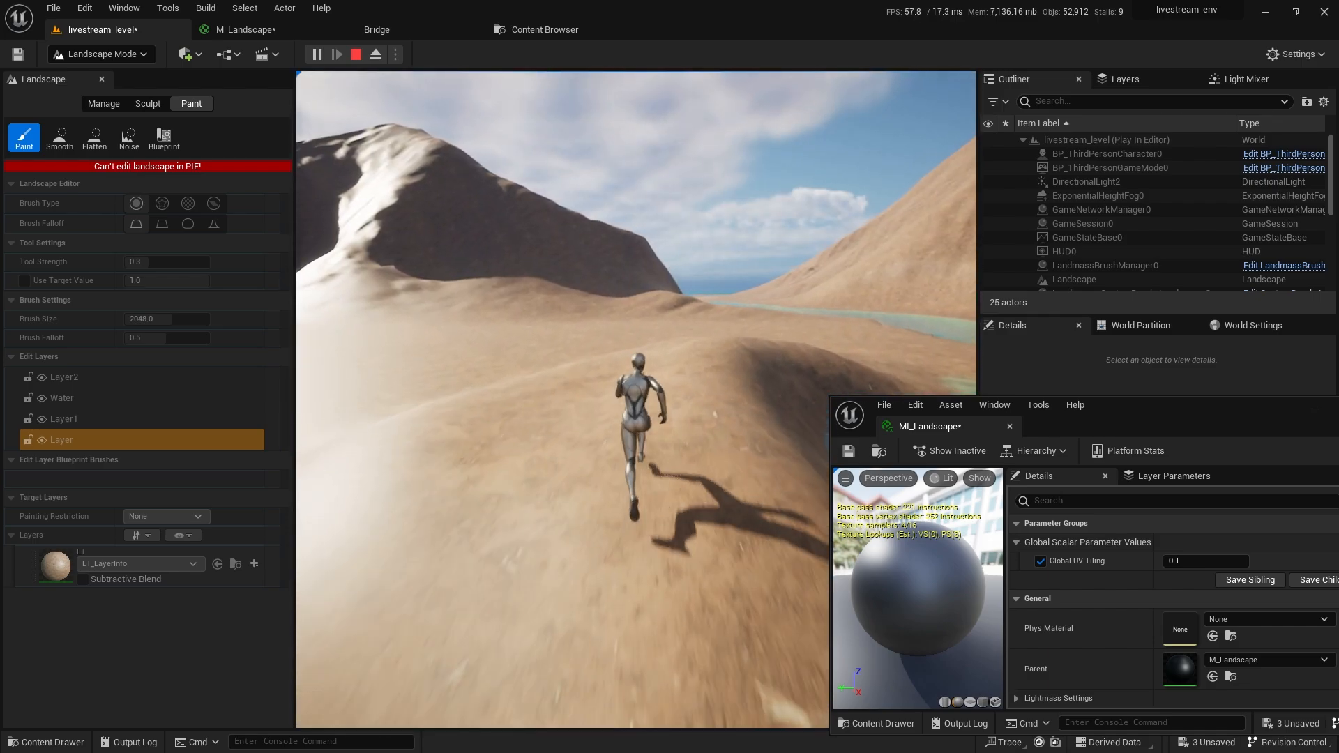
key("Escape")
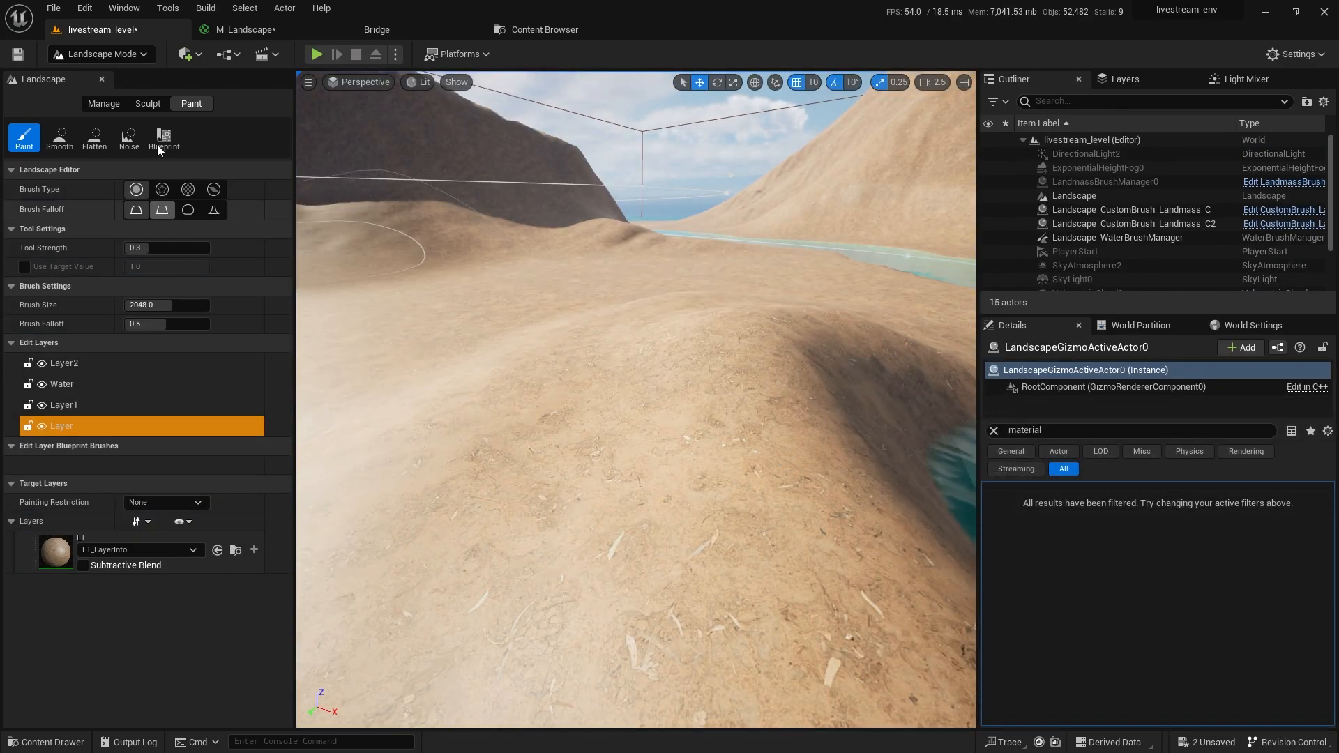
Duplicate the Landscape Layer Blend to route the mud normal map into Normal.
left_click(261, 36)
right_click_drag(930, 524, 686, 323)
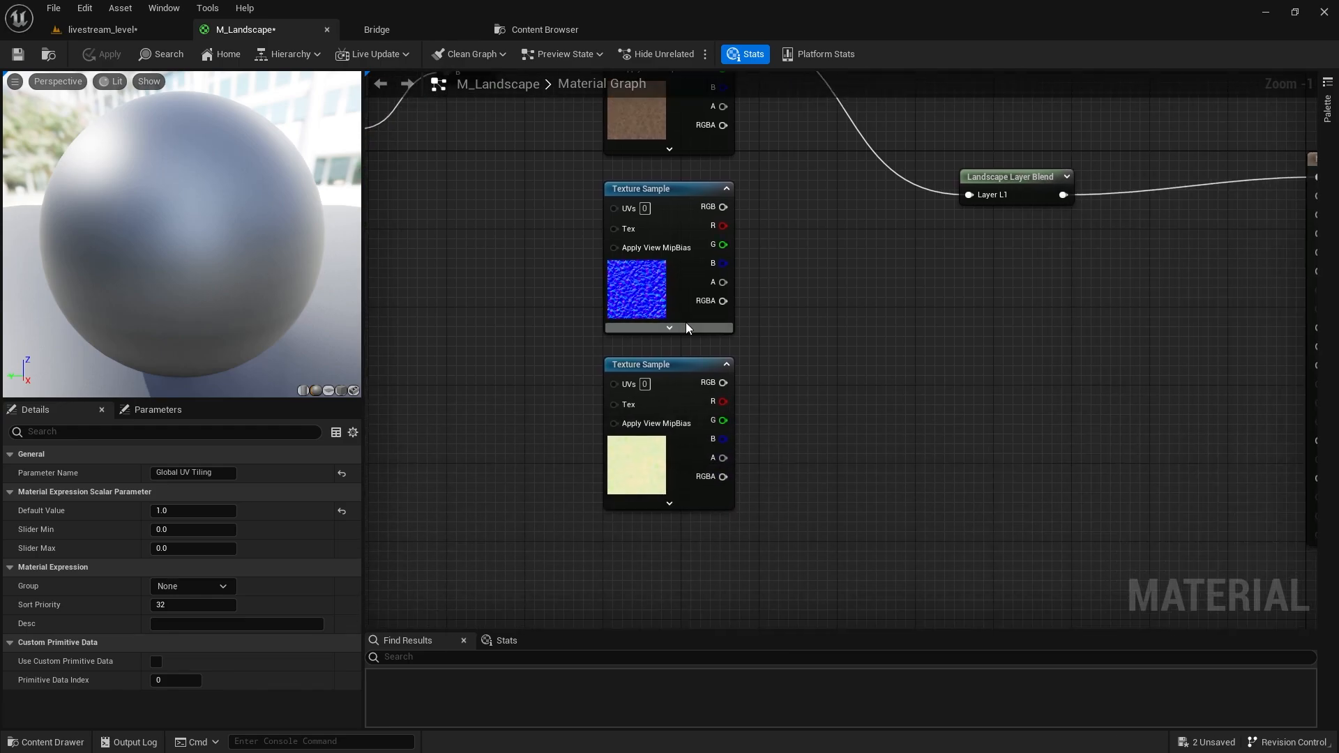
left_click_drag(657, 349, 658, 378)
right_click_drag(965, 362, 908, 365)
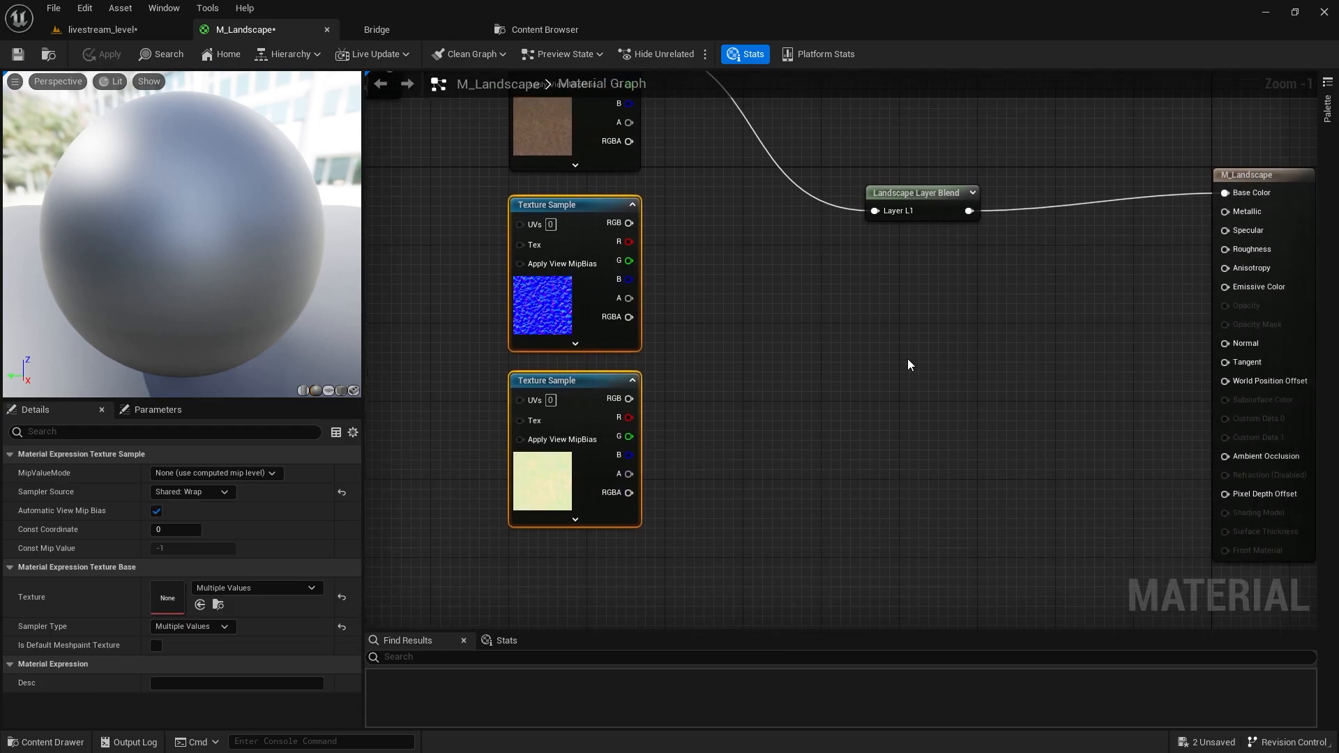
left_click(914, 293)
left_click(923, 201)
key("ctrl+c")
left_click(881, 260)
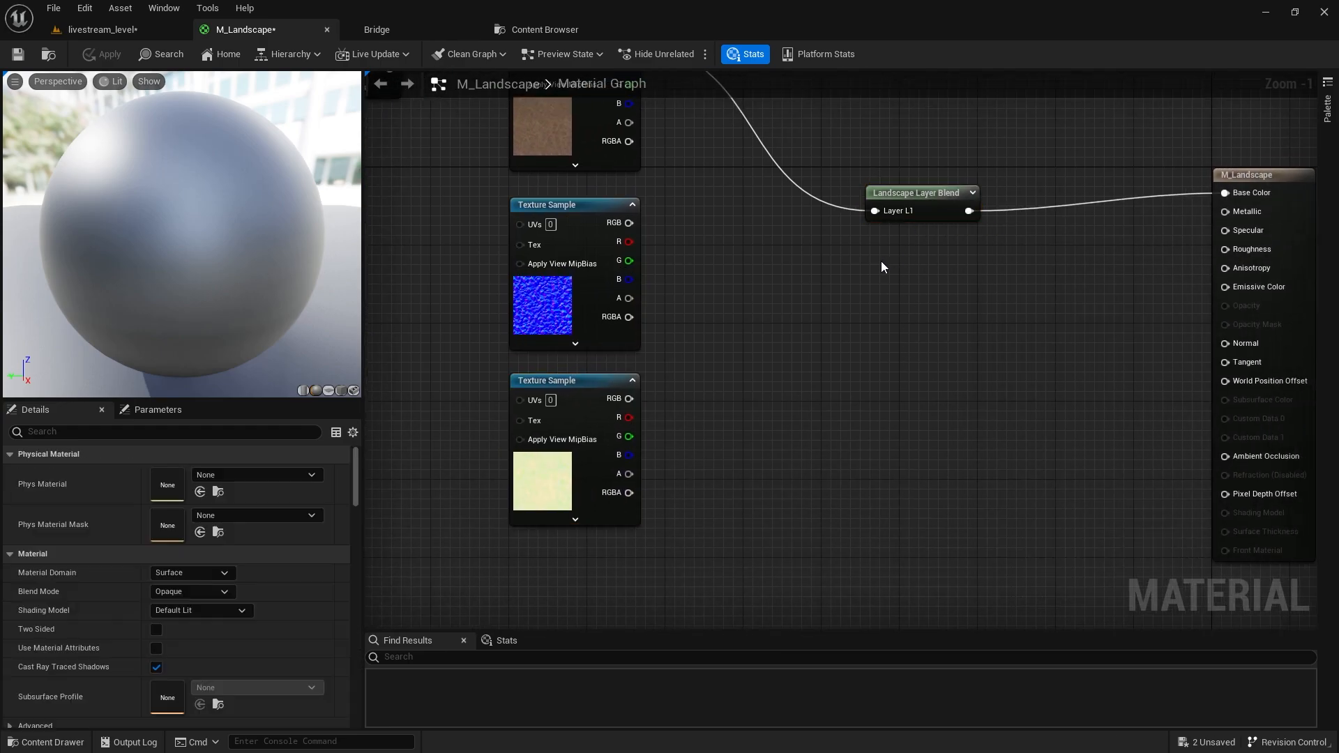
key("ctrl+v")
left_click_drag(629, 223, 901, 281)
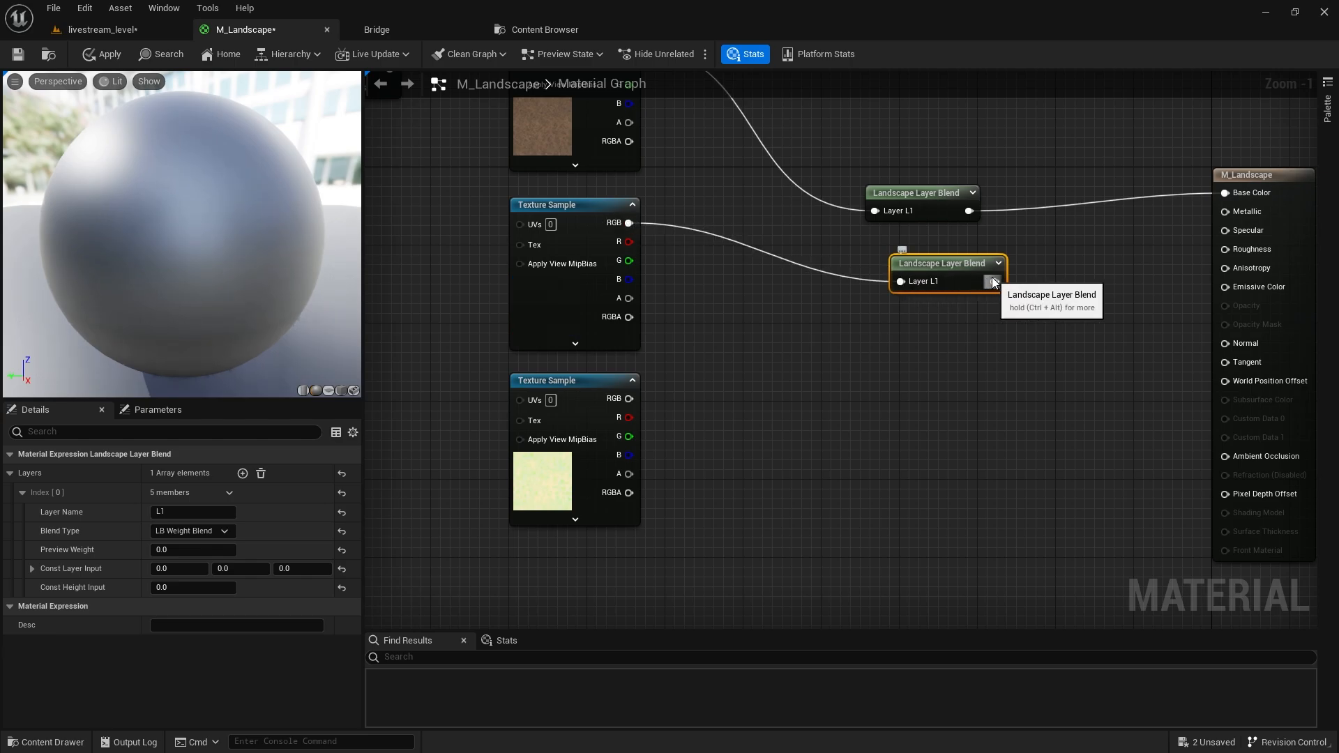
left_click_drag(994, 282, 1225, 343)
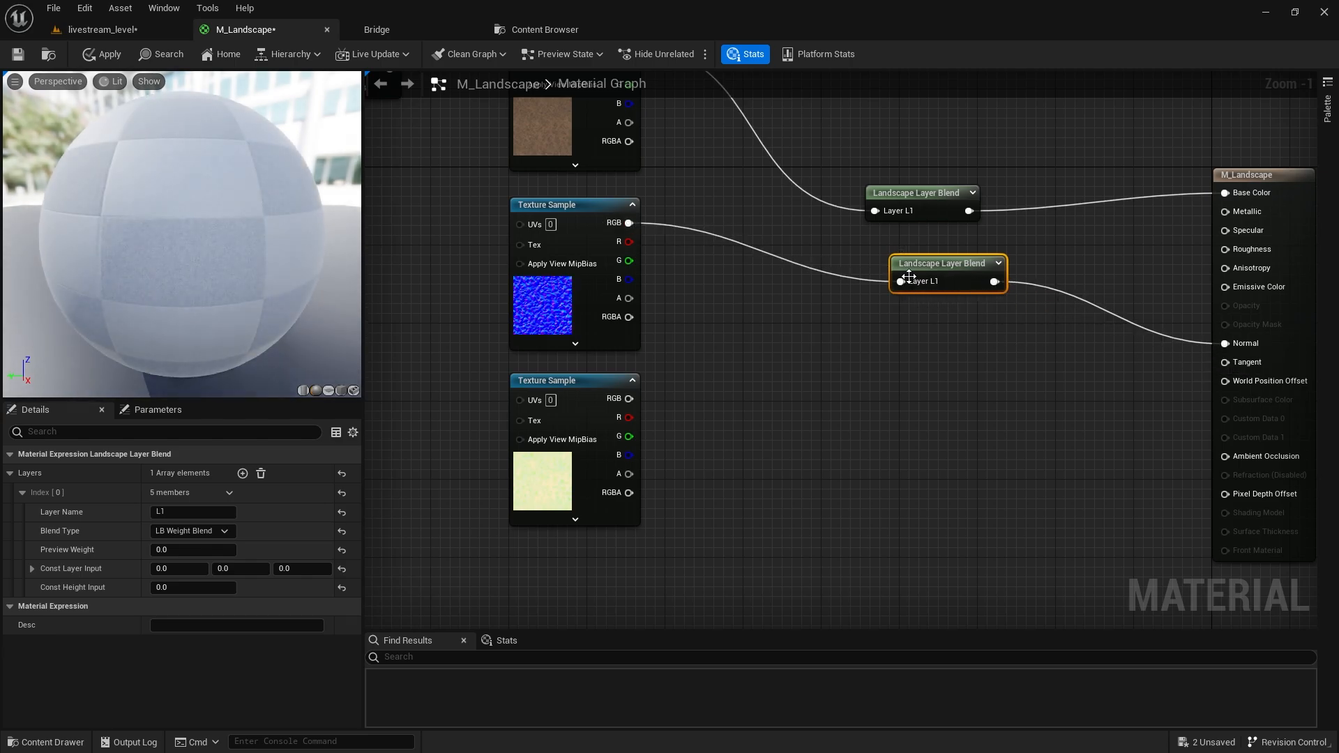
Apply, wire the Multiply output into the normal map's UVs, and apply again.
left_click(105, 56)
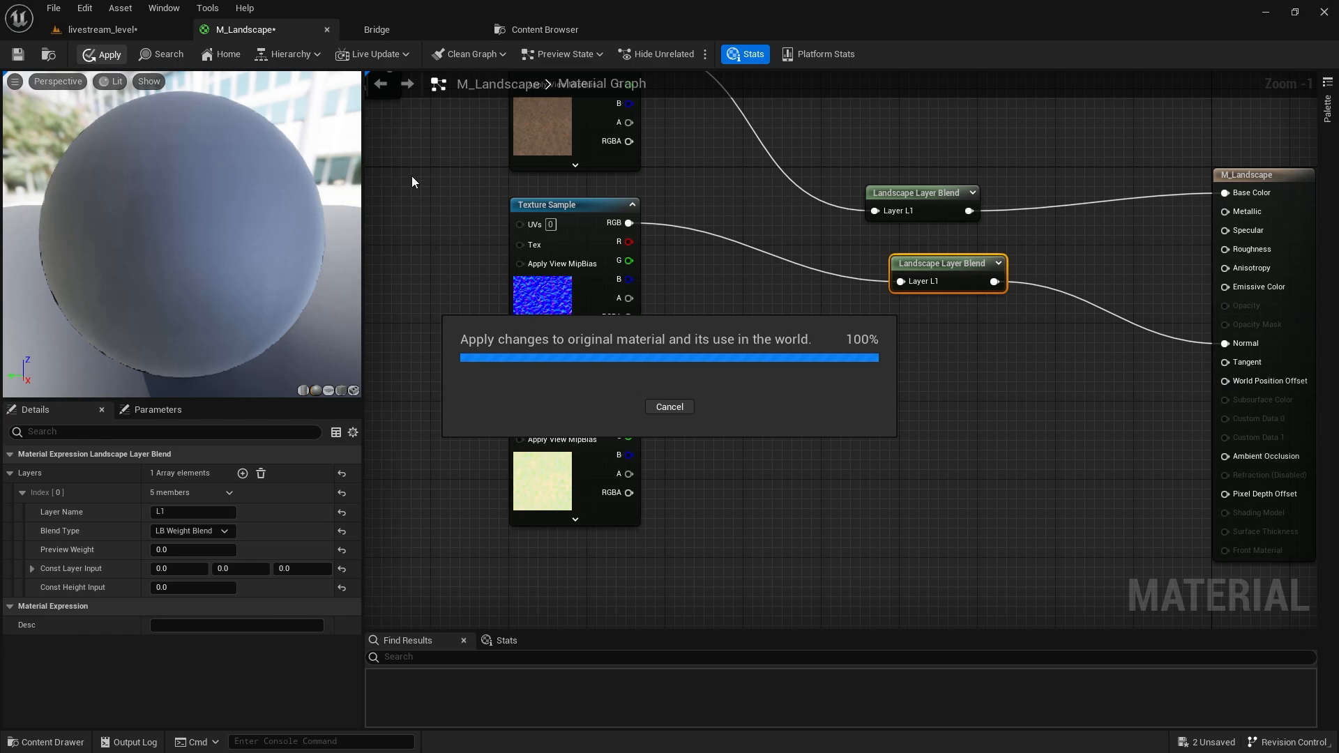
right_click_drag(412, 182, 593, 235)
left_click_drag(571, 122, 702, 282)
left_click(106, 53)
Fly over the sand ridge to check the dirt texture, then return to M_Landscape.
left_click(126, 35)
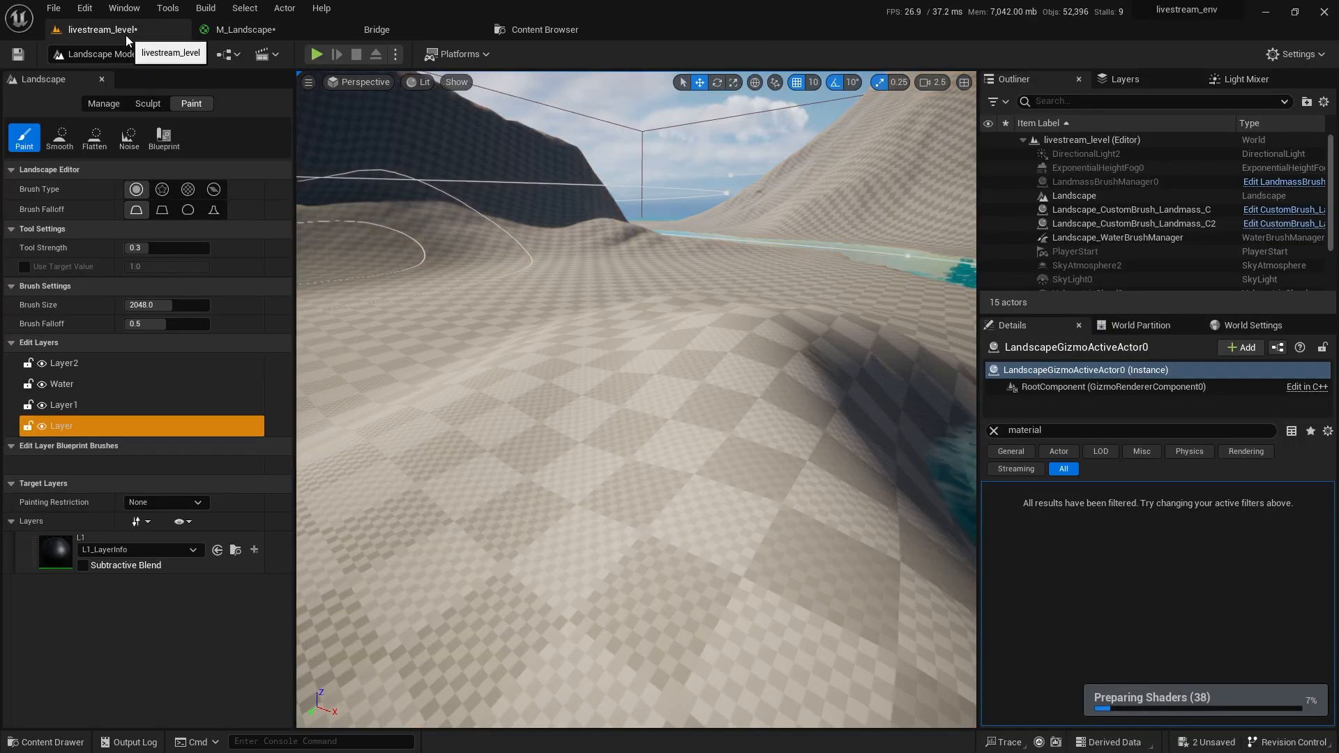
right_click_drag(628, 391, 558, 395)
scroll(568, 394, "down", 3)
key("w")
scroll(558, 395, "up", 2)
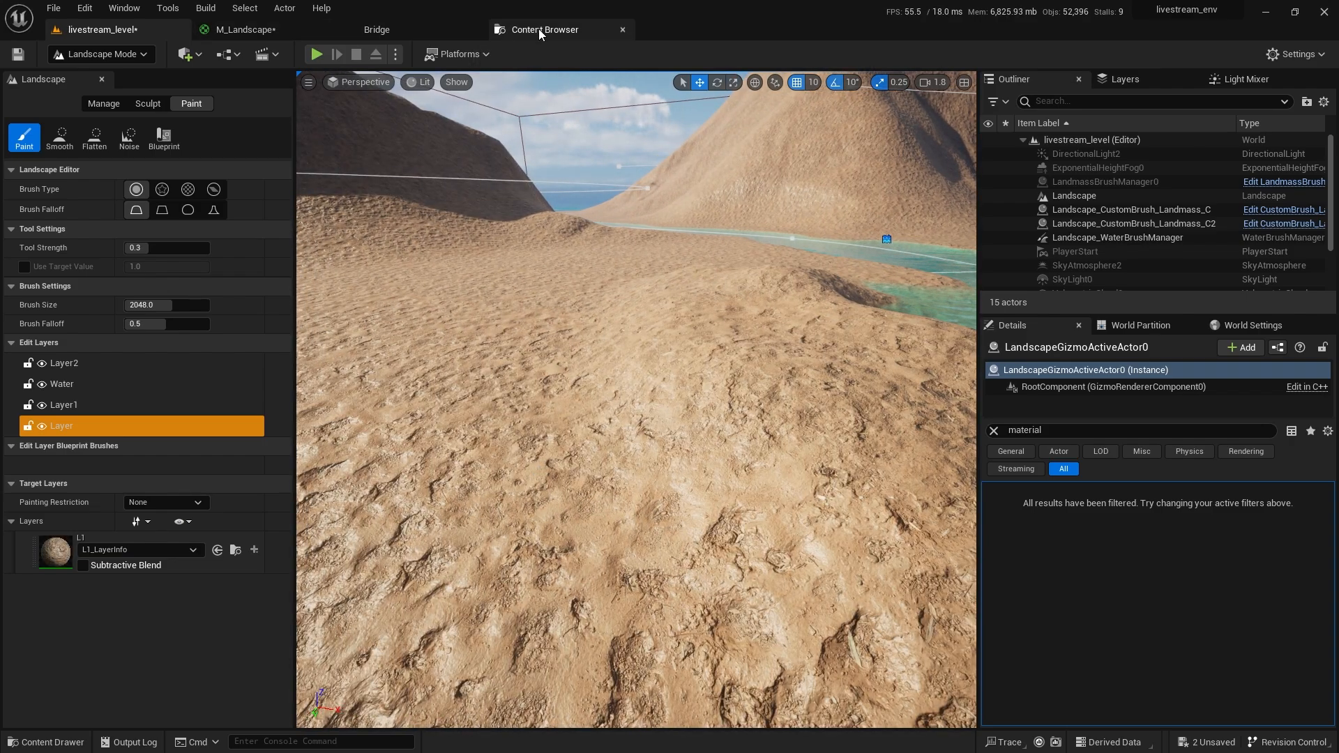
left_click(538, 28)
left_click(279, 30)
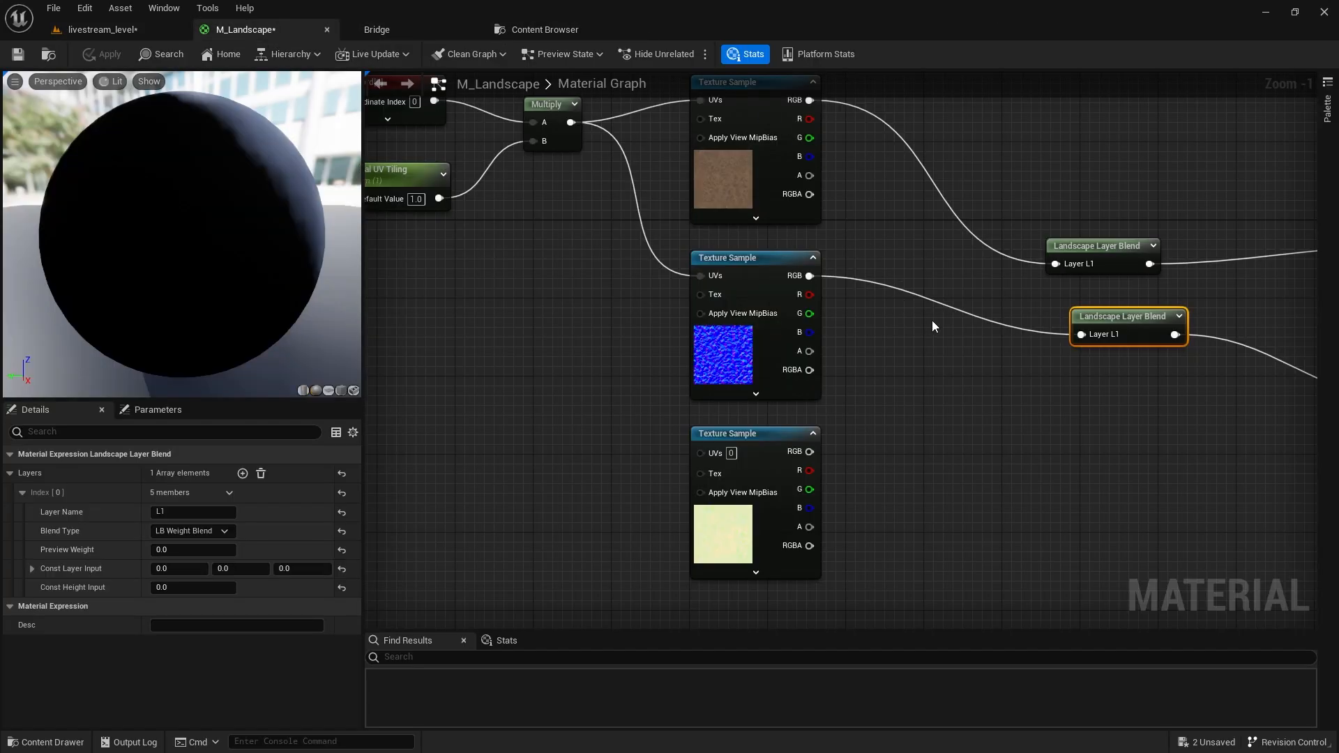
Delete the second Landscape Layer Blend that fed Normal.
right_click_drag(934, 325, 850, 276)
scroll(900, 358, "down", 3)
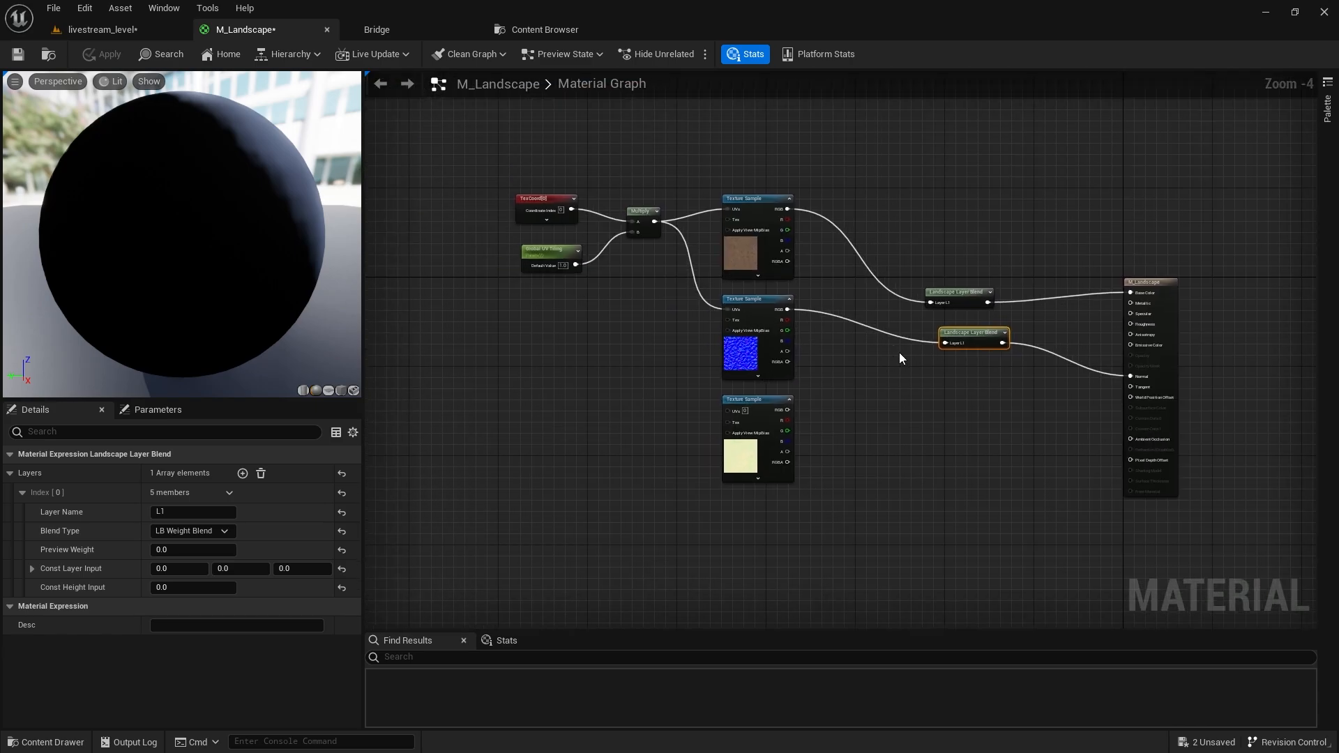
scroll(899, 358, "up", 3)
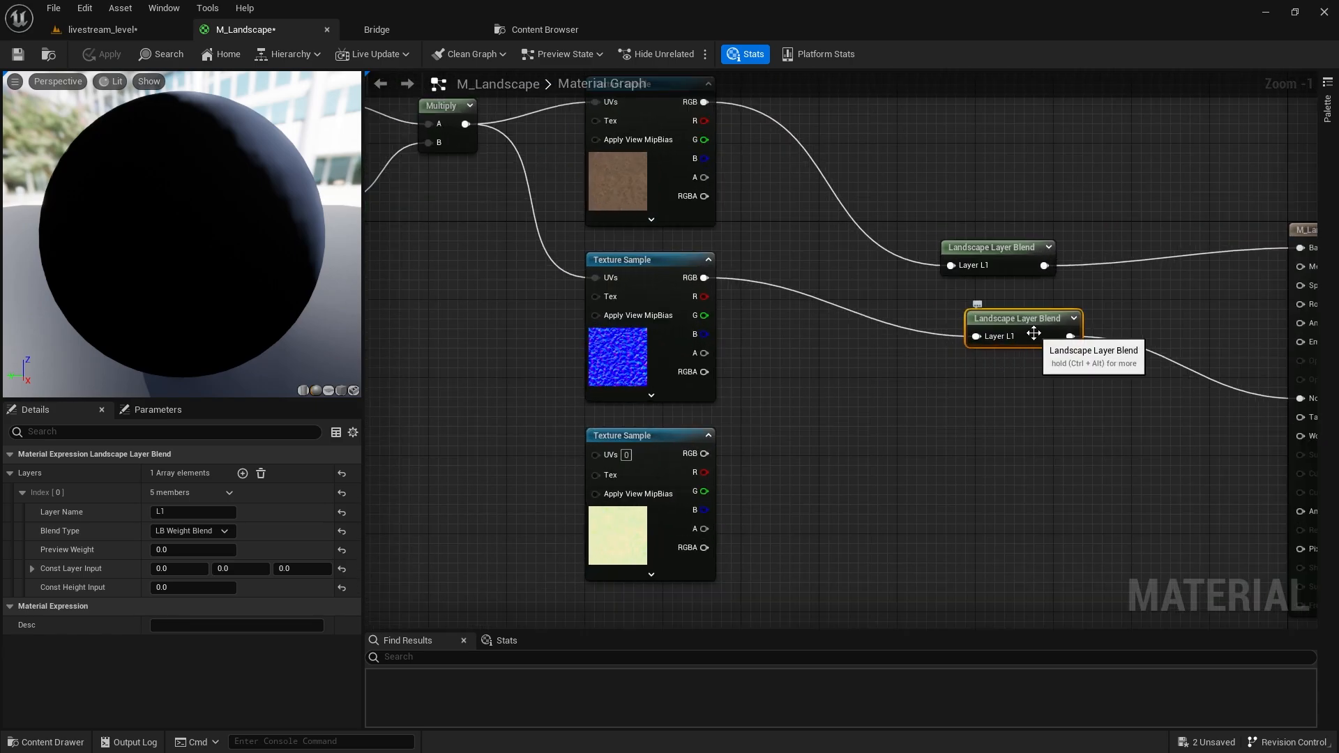
key("Delete")
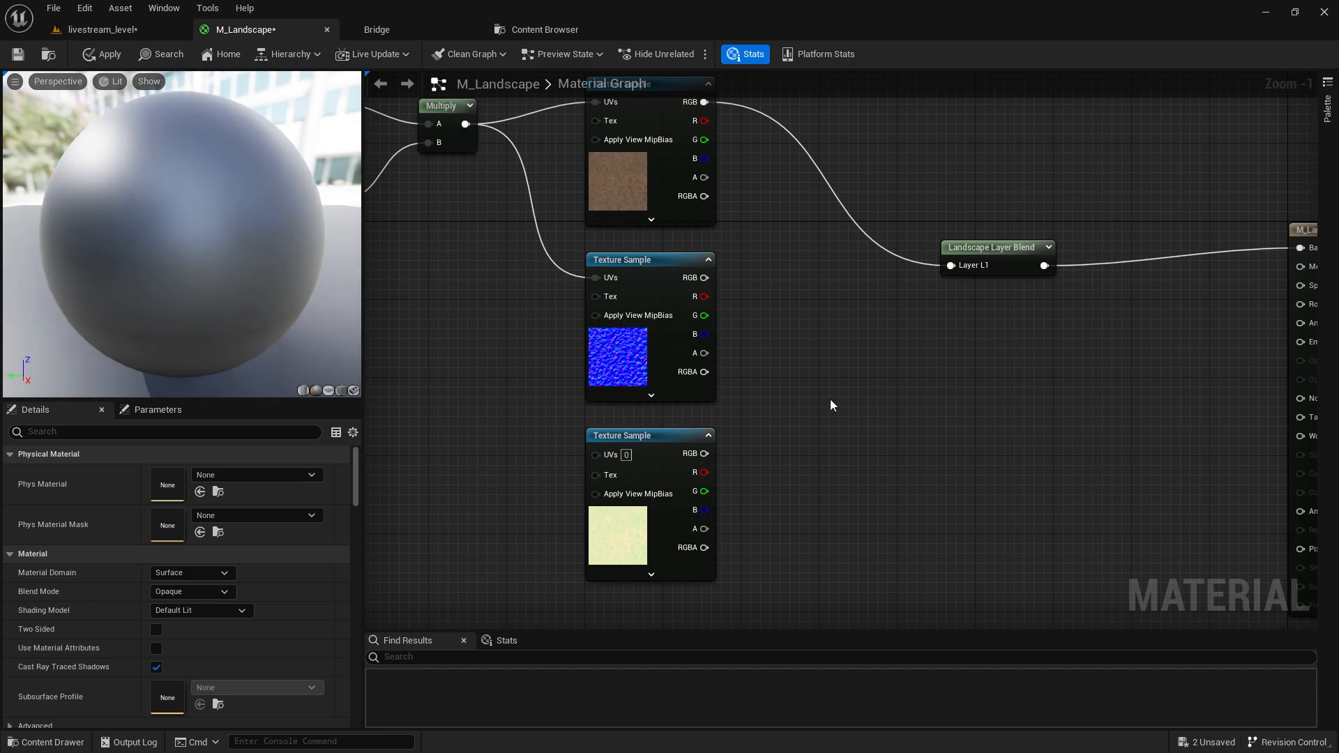
Shift the TexCoord, Global UV Tiling, Multiply and Texture Sample nodes further left.
right_click_drag(830, 398, 810, 492)
scroll(810, 492, "down", 3)
right_click_drag(806, 443, 844, 323)
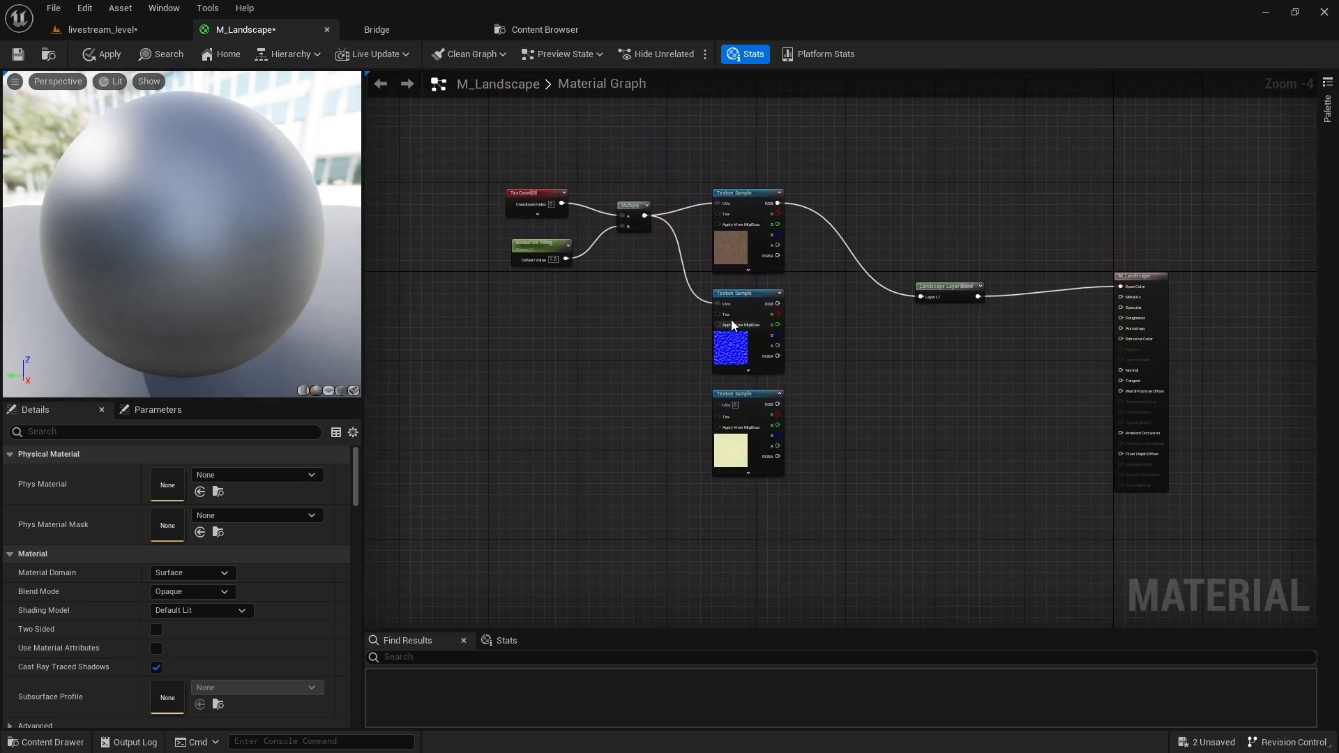
left_click_drag(454, 120, 642, 290)
left_click_drag(629, 206, 558, 256)
left_click_drag(436, 150, 763, 432)
right_click(687, 425)
left_click(601, 453)
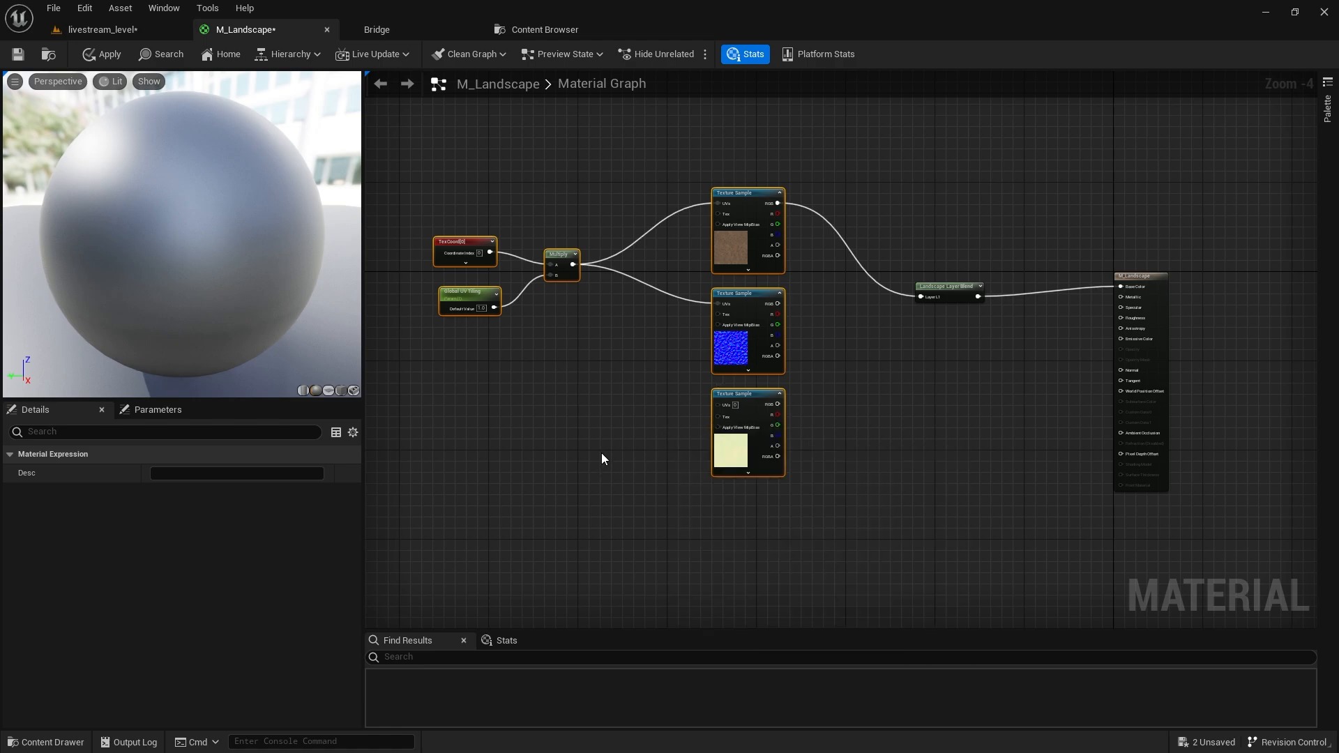
left_click_drag(433, 165, 588, 436)
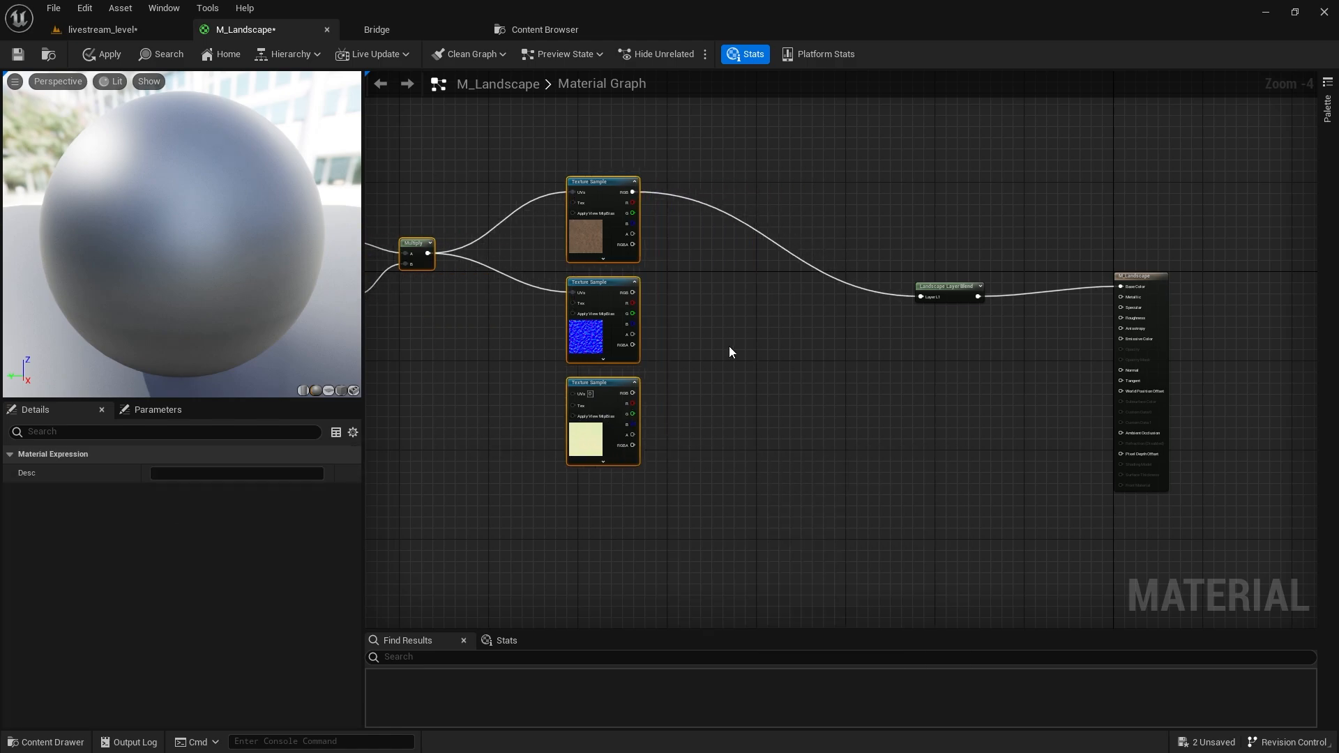
right_click_drag(719, 279, 824, 316)
left_click(826, 314)
right_click(826, 314)
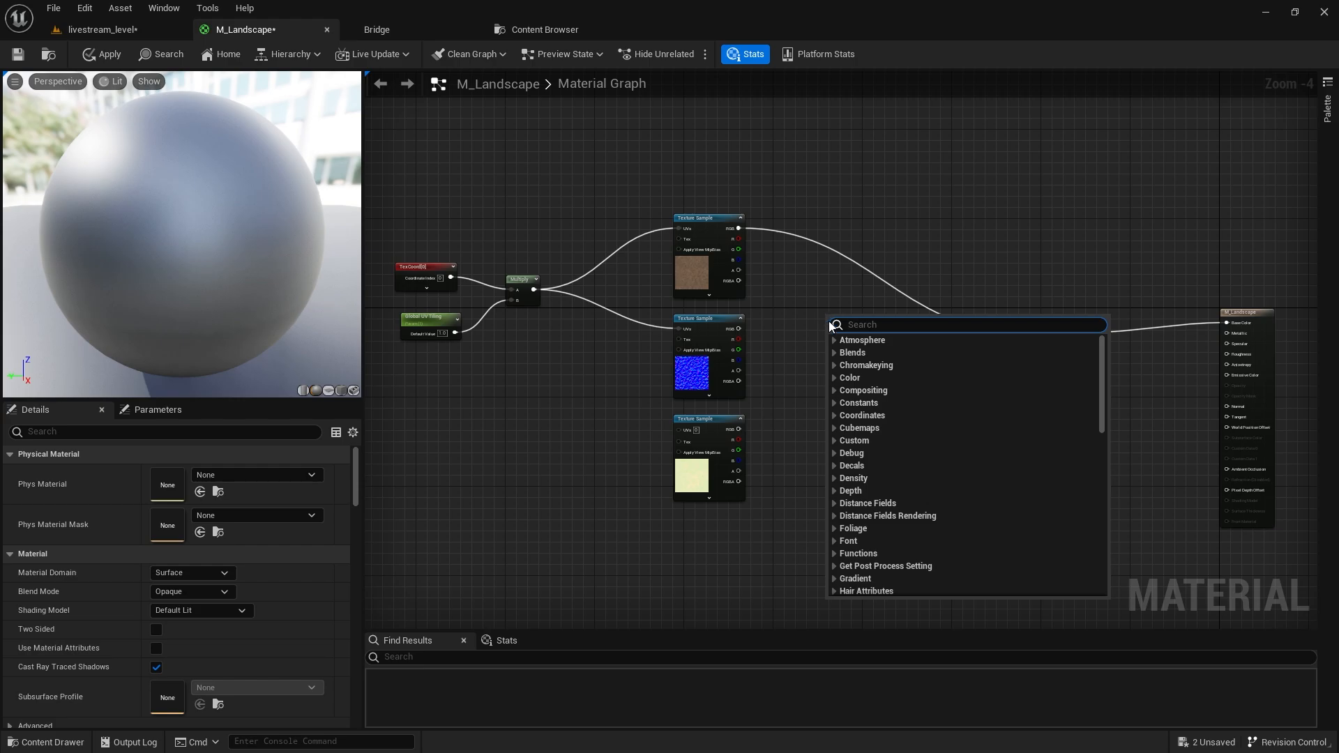
Add a MakeMaterialAttributes node via the 'make mat' search and move it up.
type("make mate")
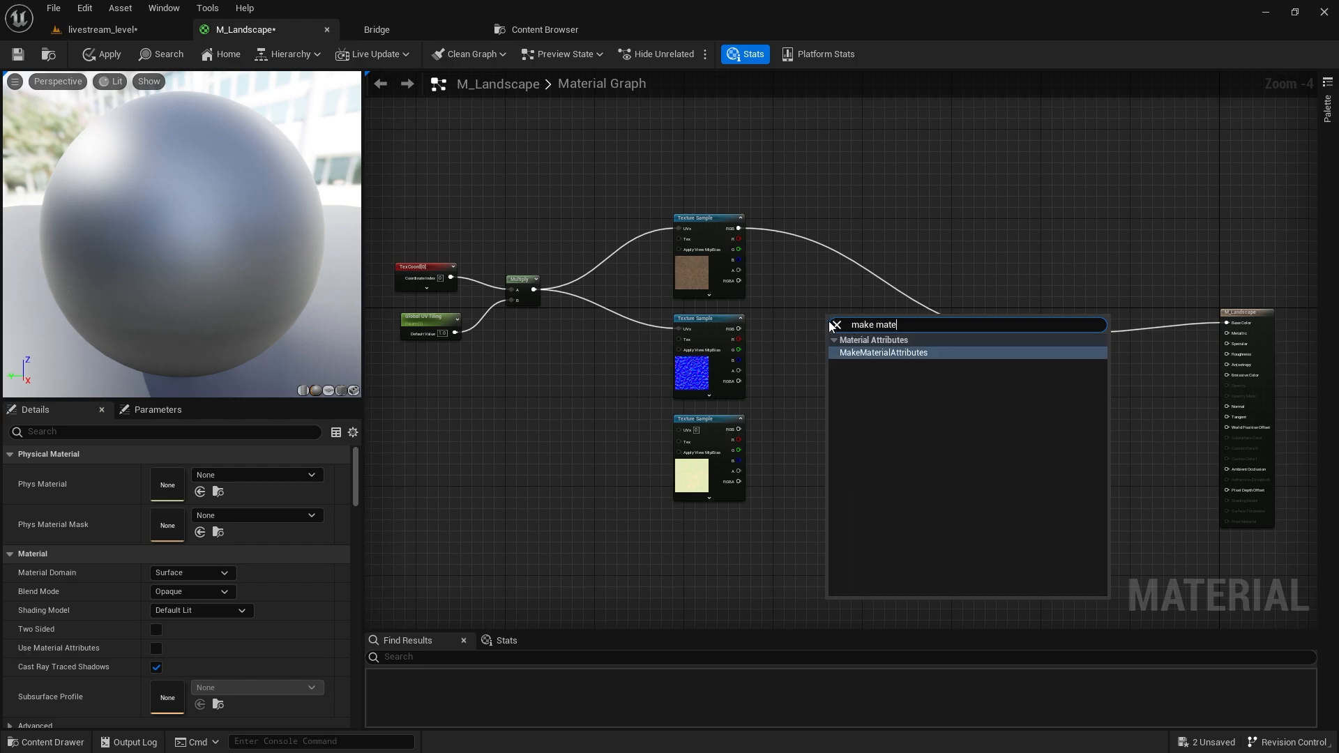
key("Return")
scroll(828, 318, "up", 4)
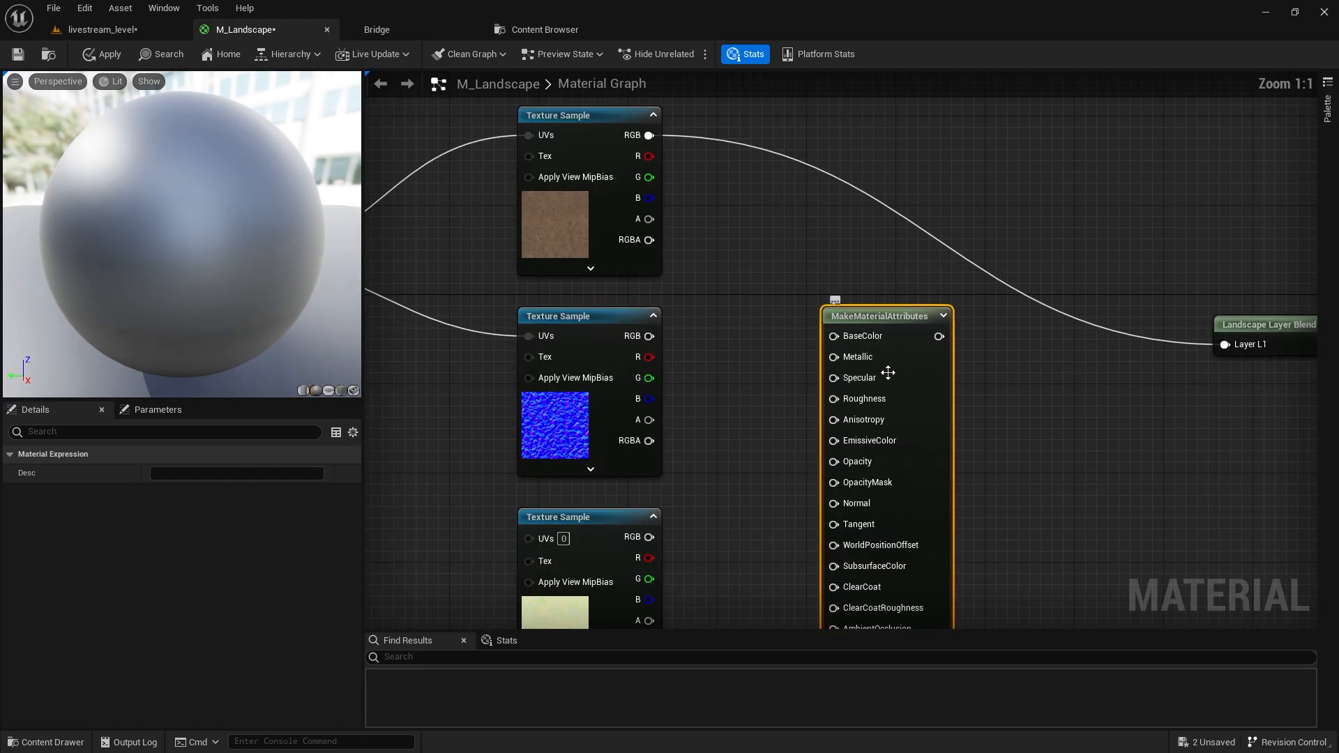
left_click_drag(885, 371, 887, 274)
Wire the dirt colour texture to BaseColor and the normal map to Normal.
left_click_drag(649, 135, 842, 225)
left_click(596, 405)
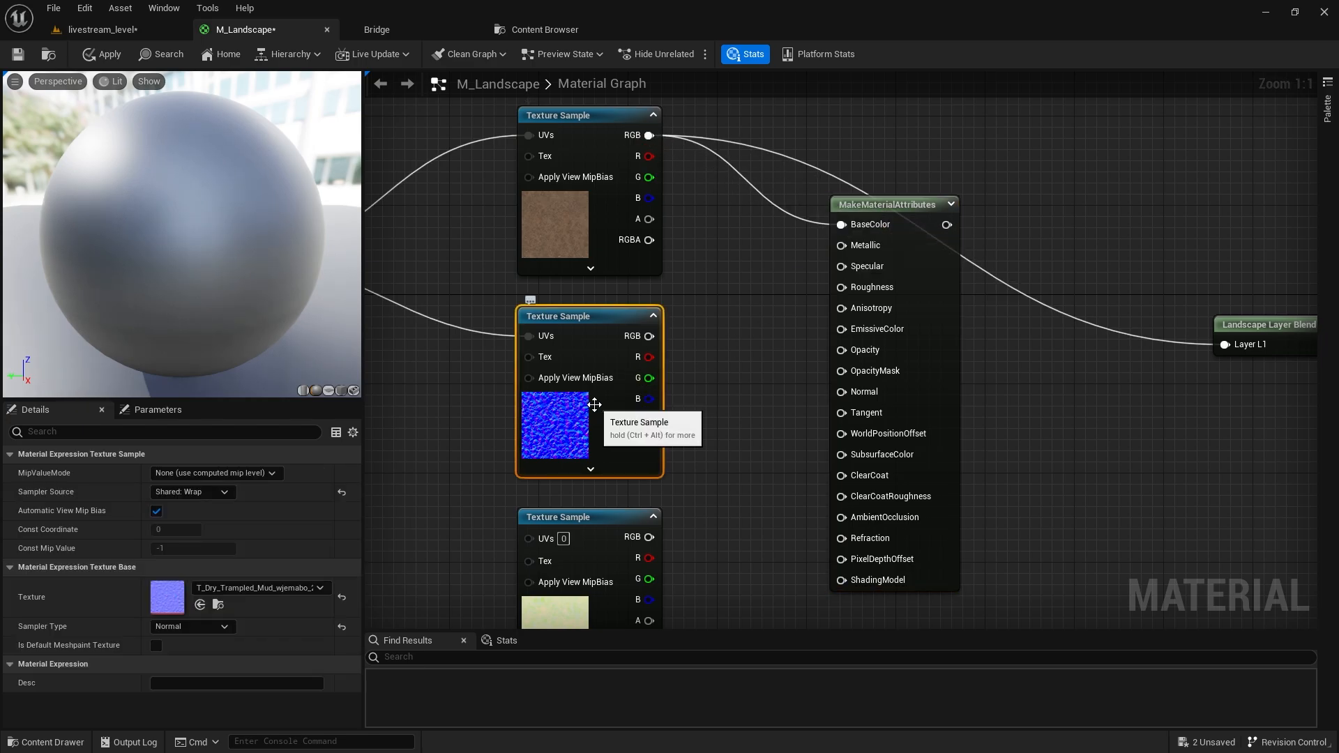
right_click_drag(675, 341, 655, 237)
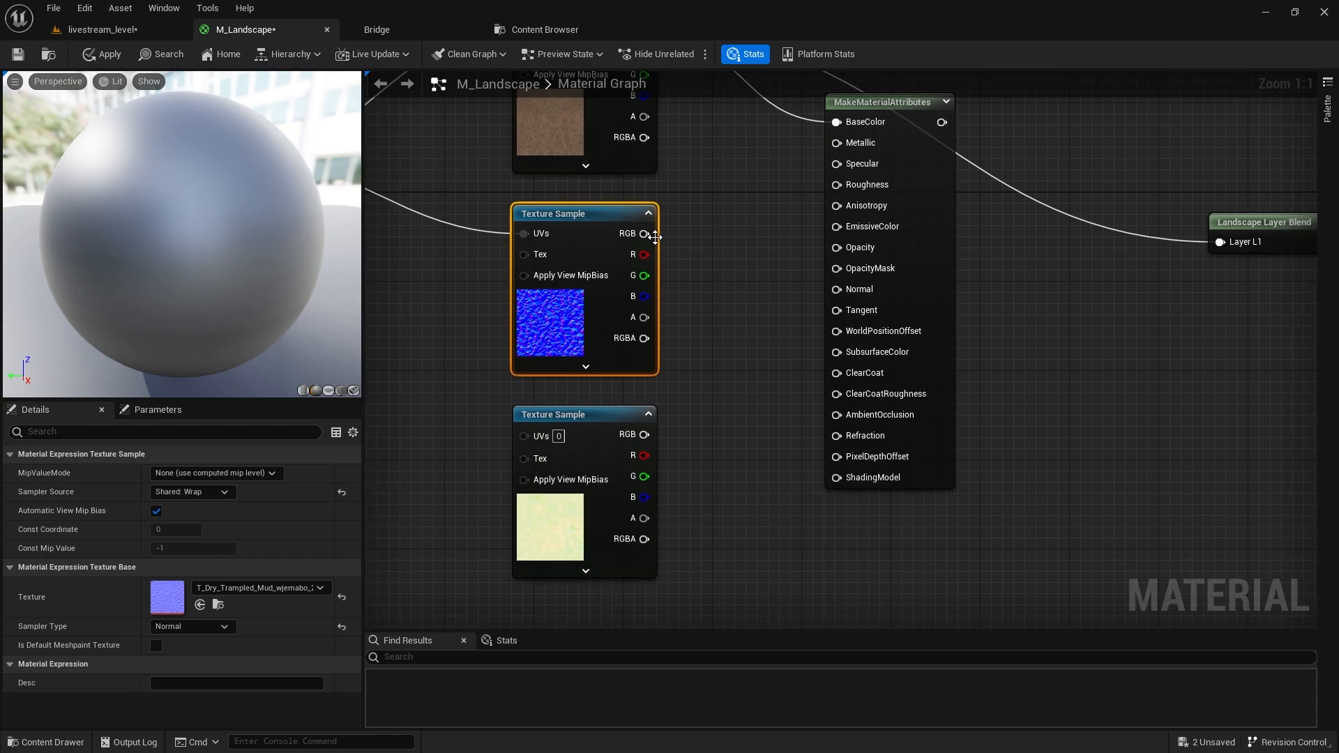
left_click_drag(654, 236, 846, 288)
right_click_drag(741, 421, 741, 264)
Feed the tiled Multiply UVs into the masks texture and connect its R channel to AmbientOcclusion.
left_click(492, 399)
right_click_drag(706, 211, 801, 341)
right_click_drag(478, 337, 747, 375)
left_click_drag(544, 162, 843, 445)
right_click_drag(877, 440, 669, 427)
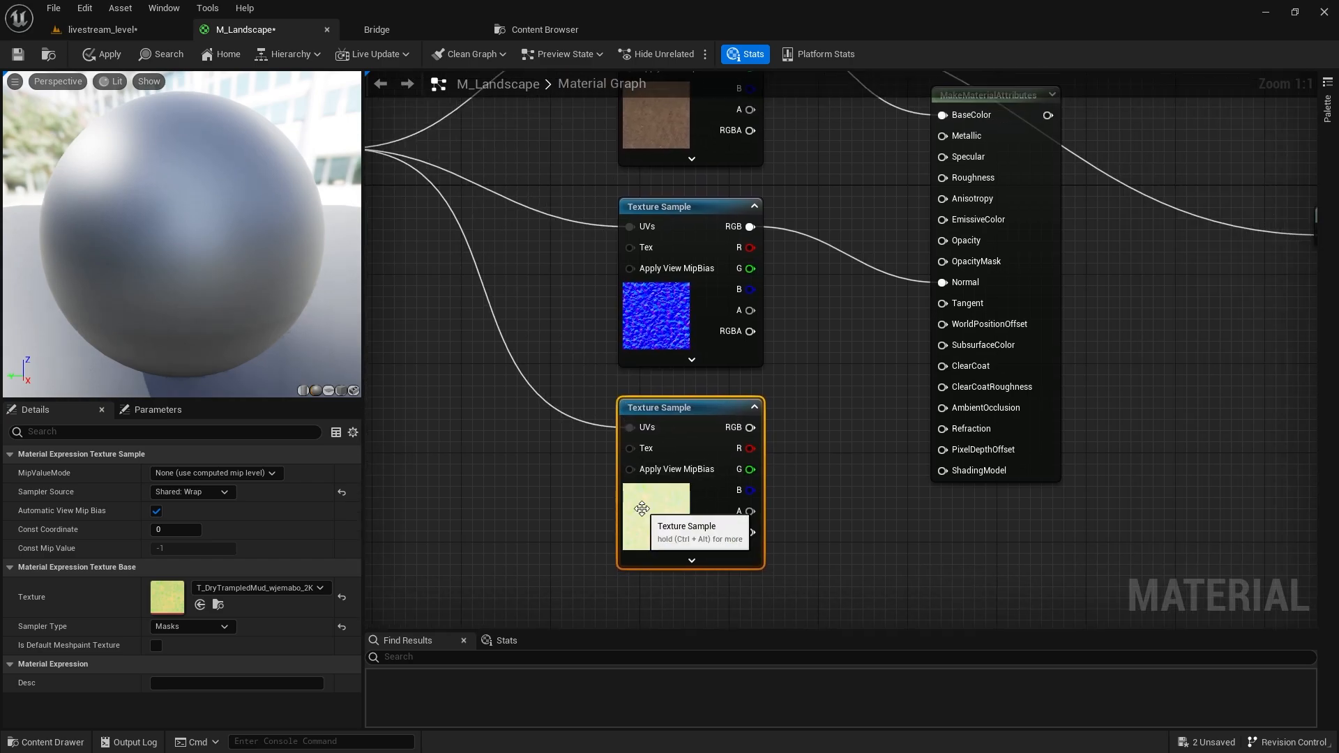
left_click_drag(750, 448, 951, 412)
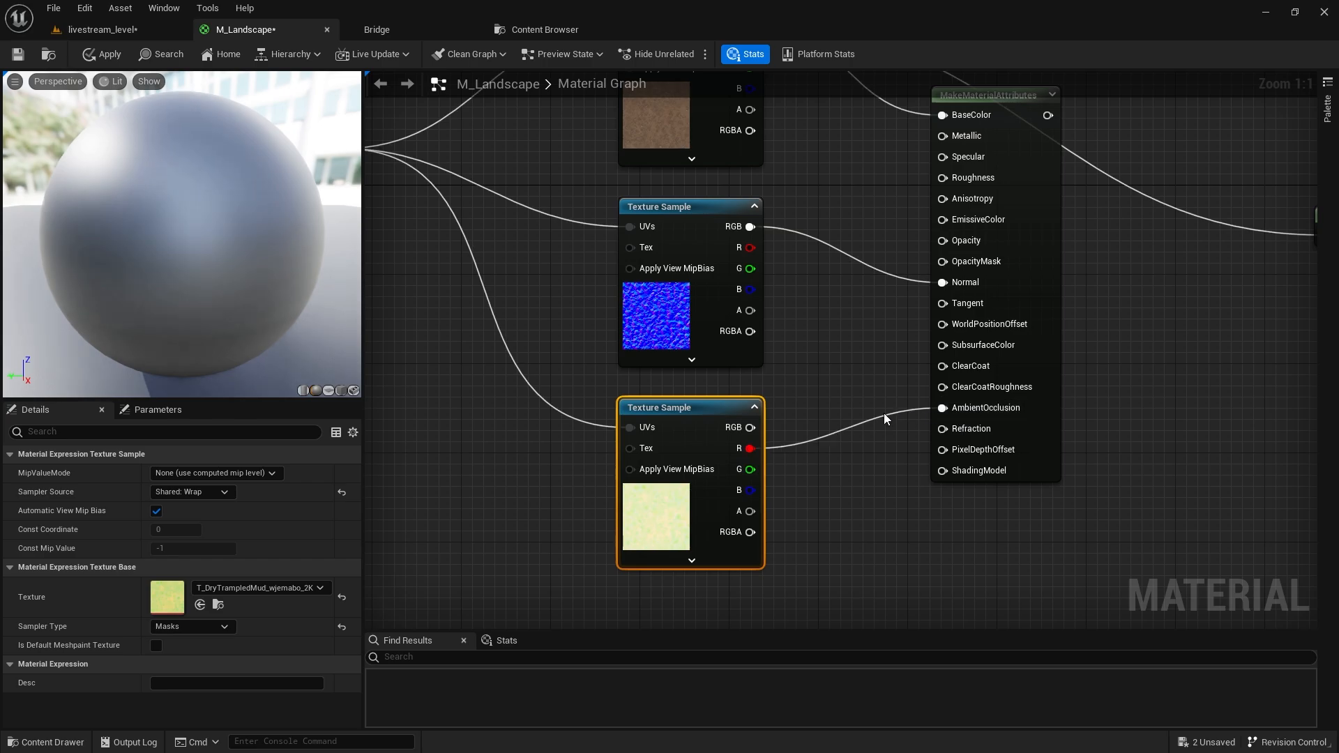
Connect the masks G channel to Roughness and feed the material attributes into Layer L1.
right_click_drag(884, 413, 797, 431)
left_click_drag(663, 487, 855, 195)
right_click_drag(976, 136, 715, 144)
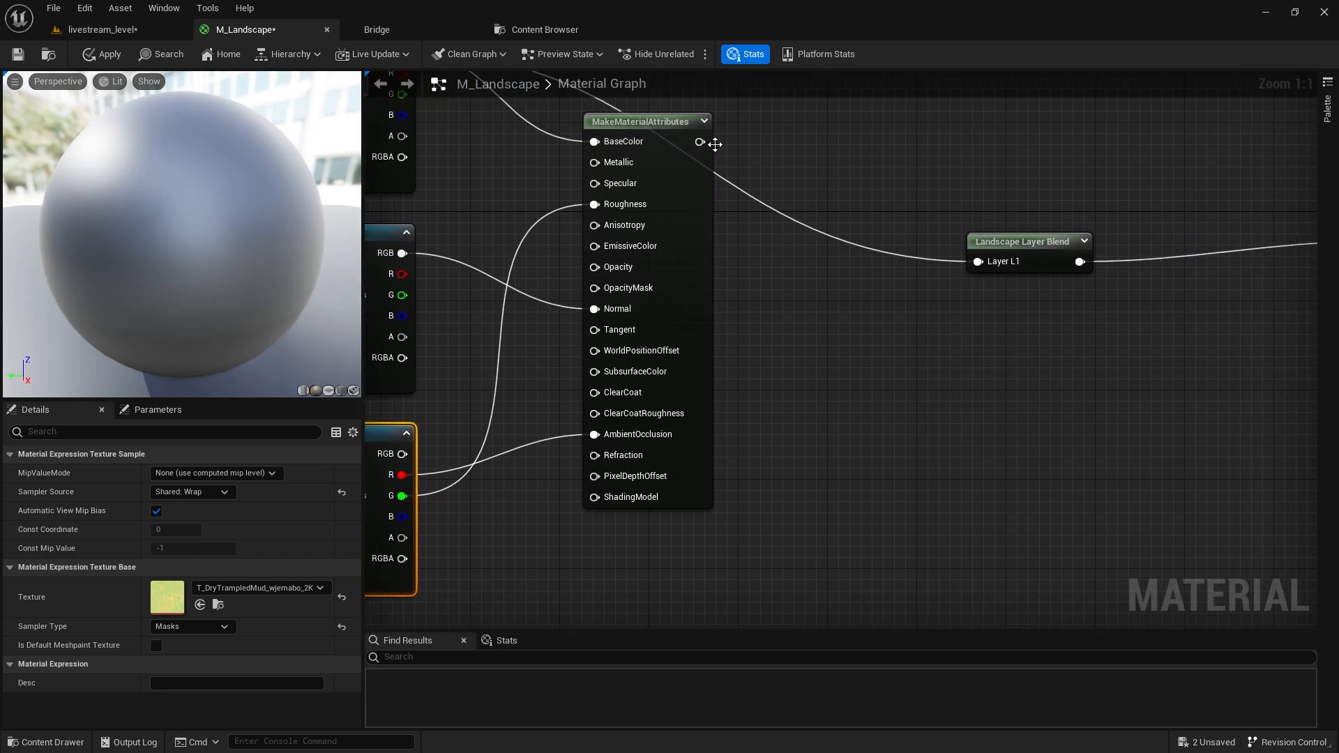
left_click_drag(699, 141, 982, 267)
scroll(831, 249, "down", 4)
scroll(618, 357, "up", 3)
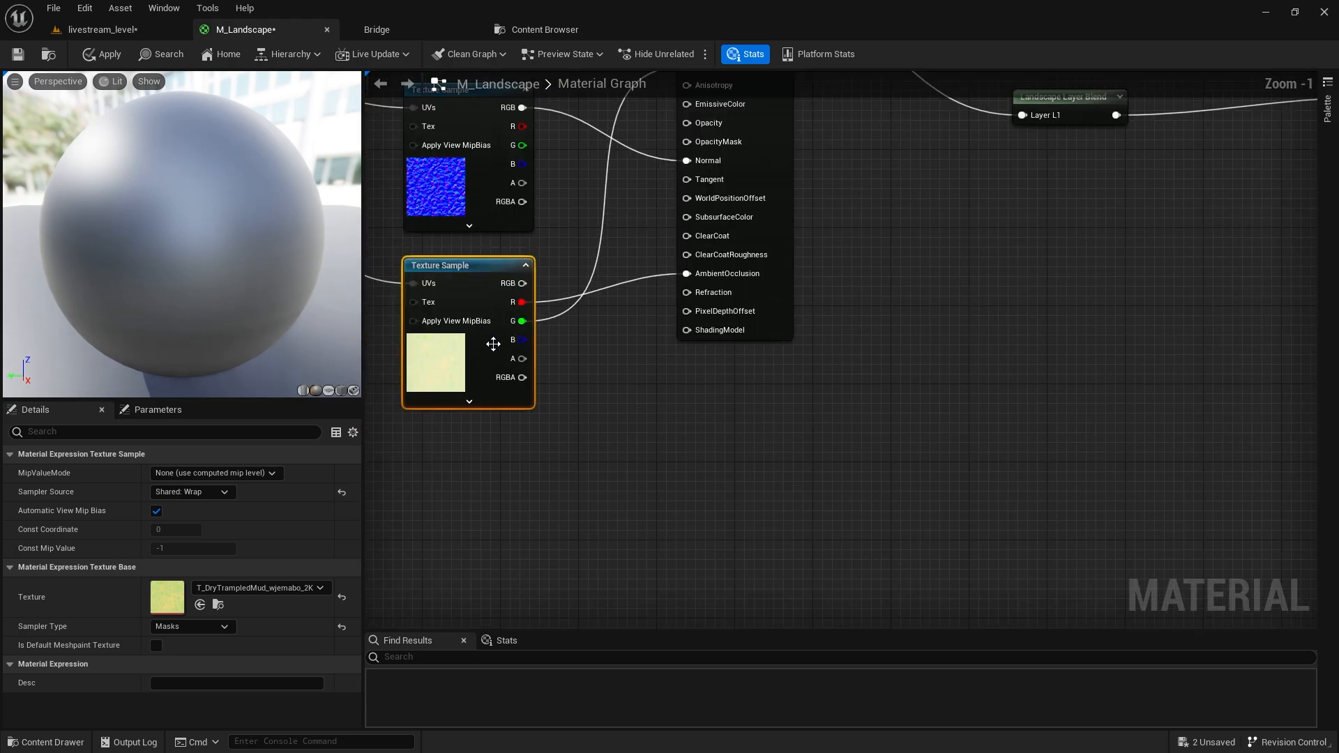
left_click_drag(522, 340, 671, 401)
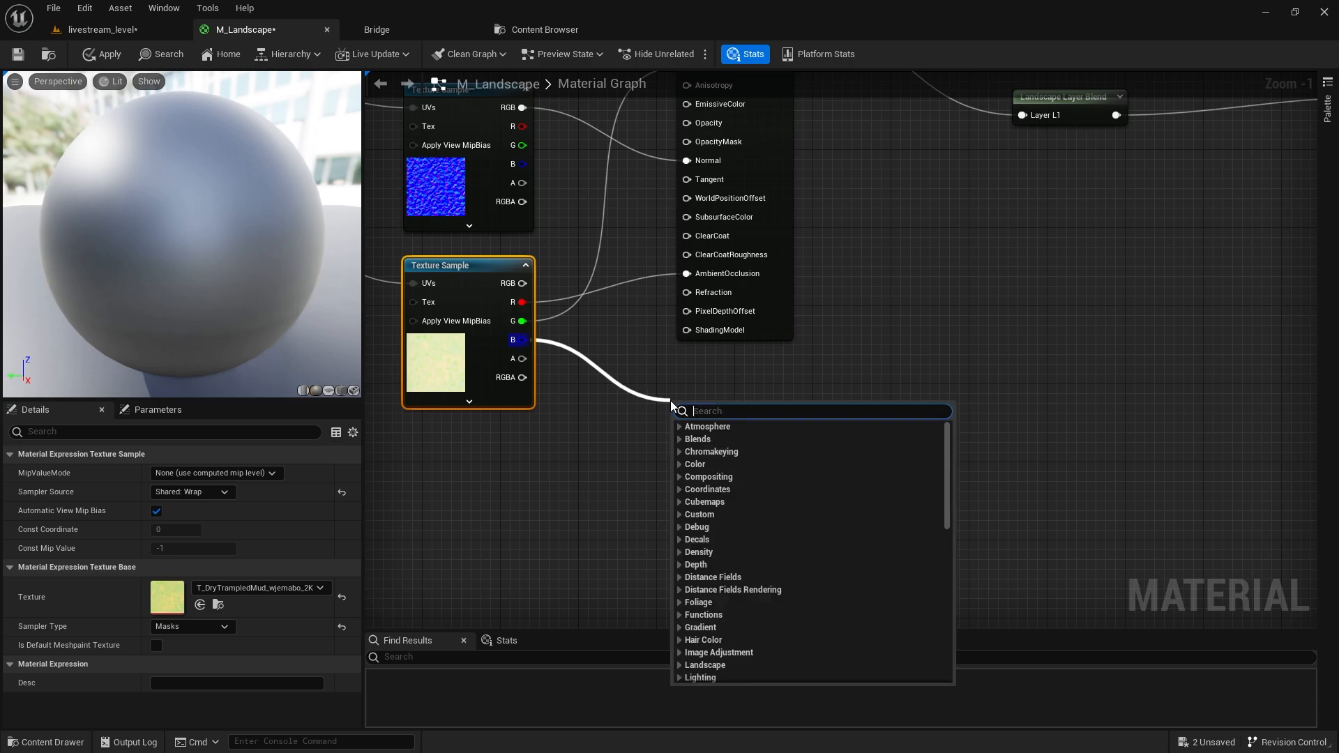
key("Escape")
left_click(642, 358)
Apply and save the M_Landscape material changes.
left_click(117, 51)
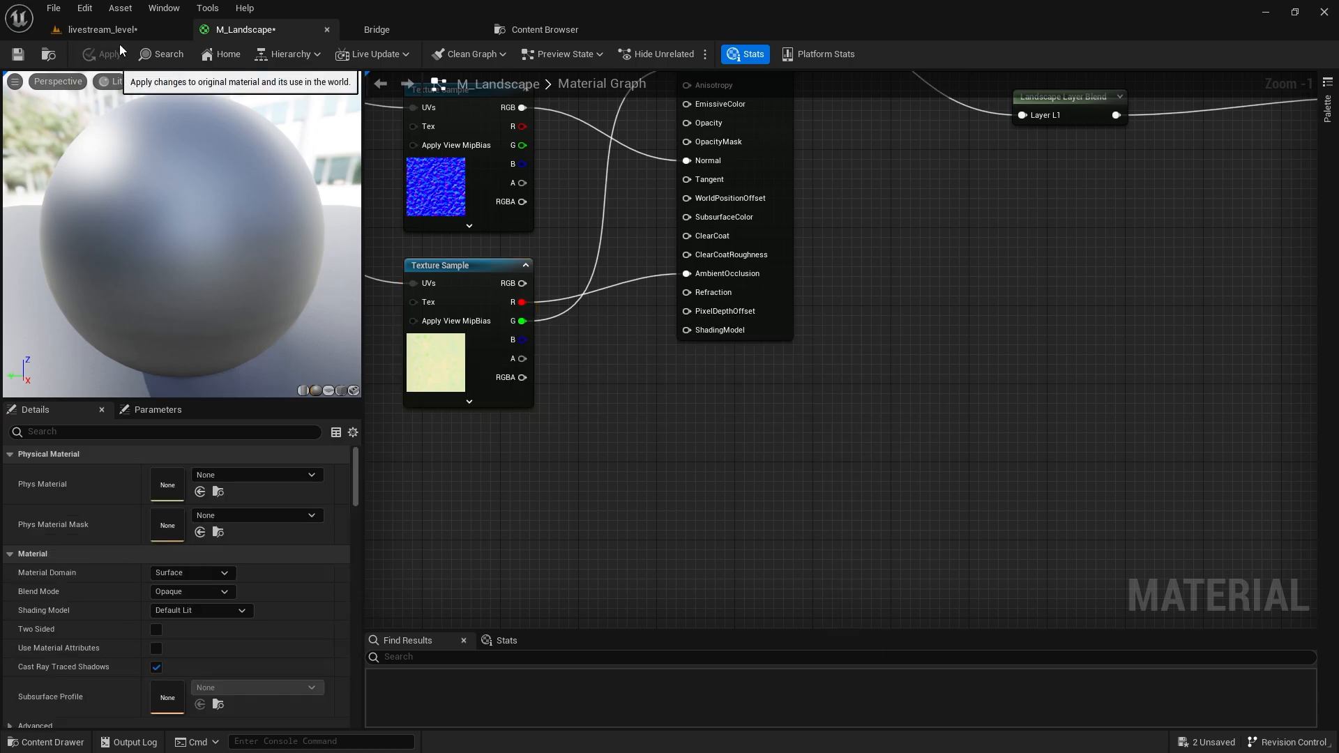
left_click(127, 25)
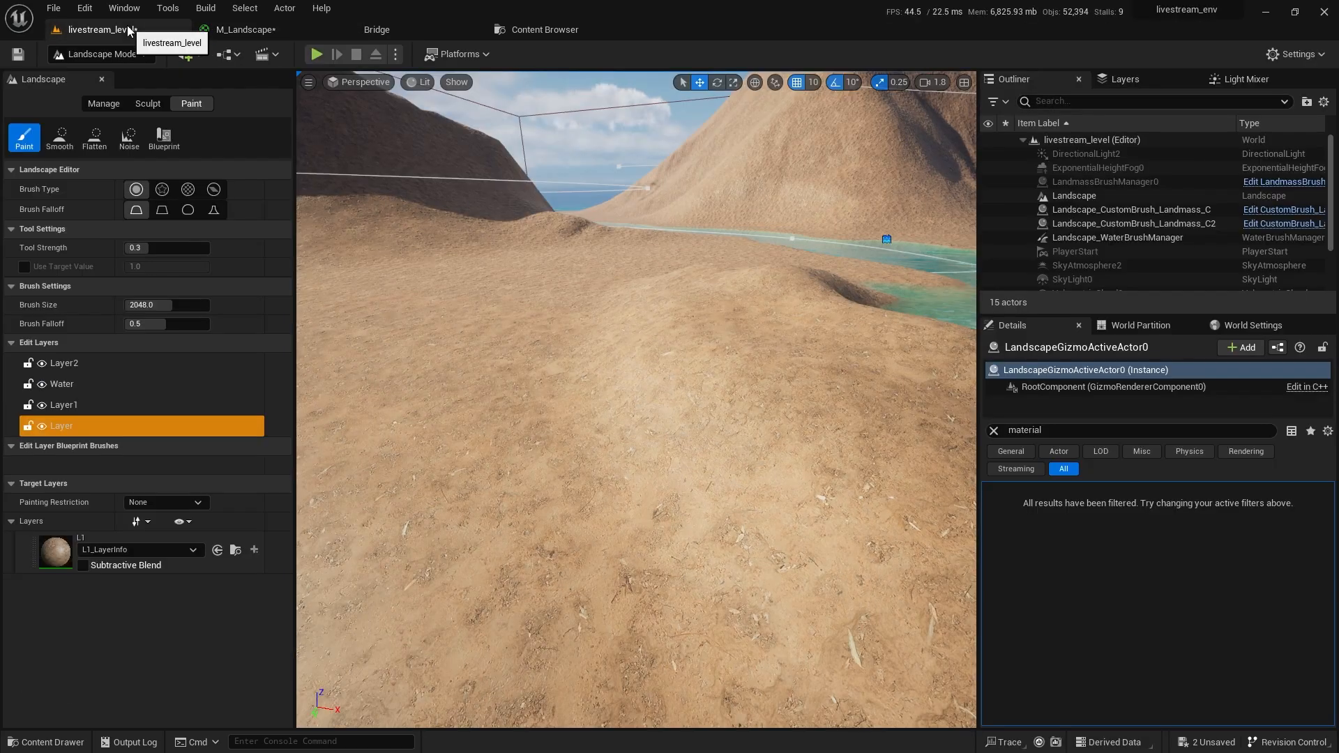
left_click(248, 30)
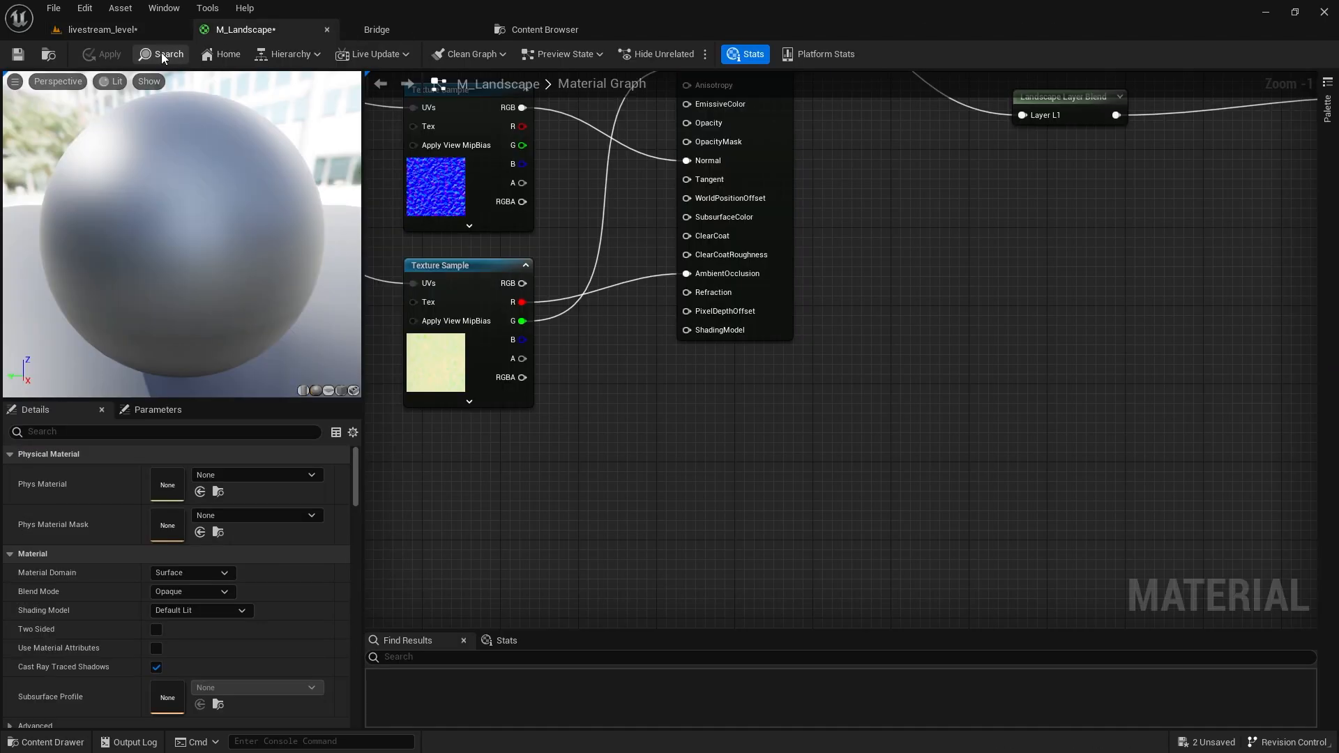
left_click(17, 54)
Inspect the dirt-covered terrain in livestream_level, flying toward the hills and water.
right_click_drag(889, 180, 786, 263)
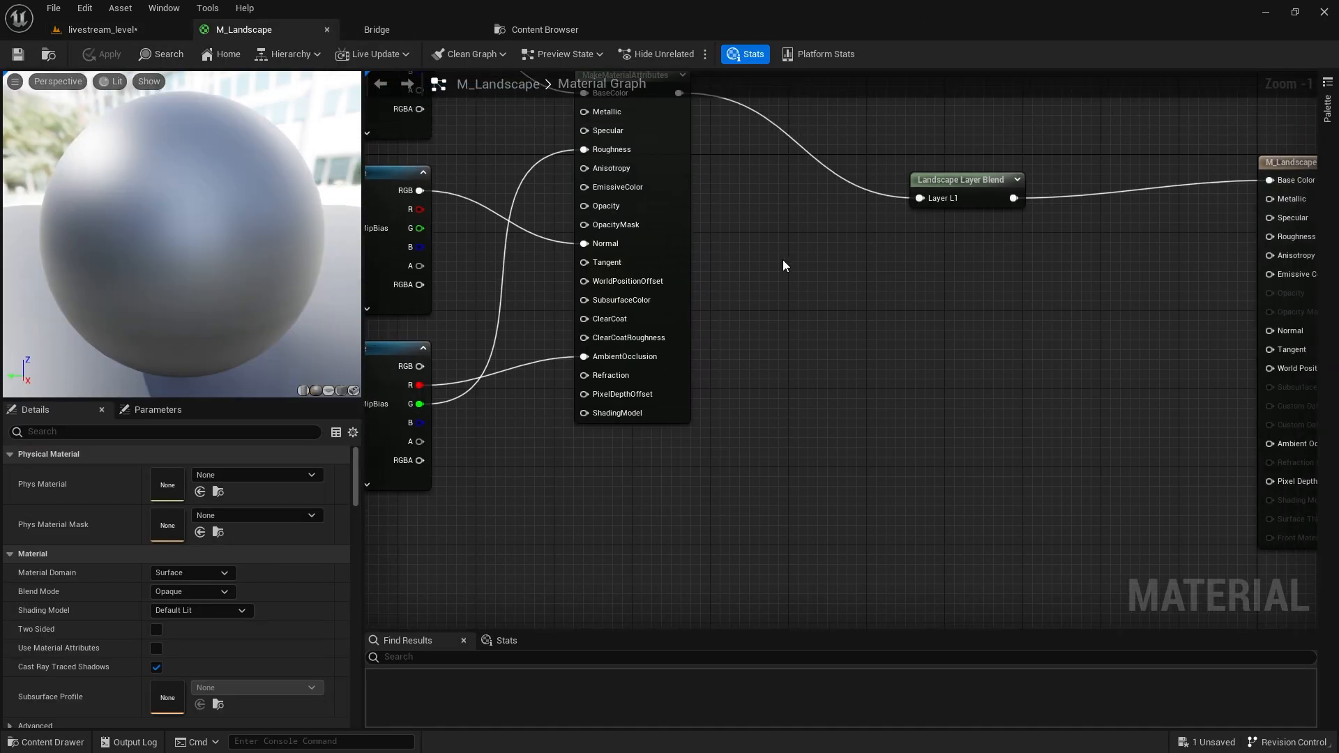
left_click(127, 28)
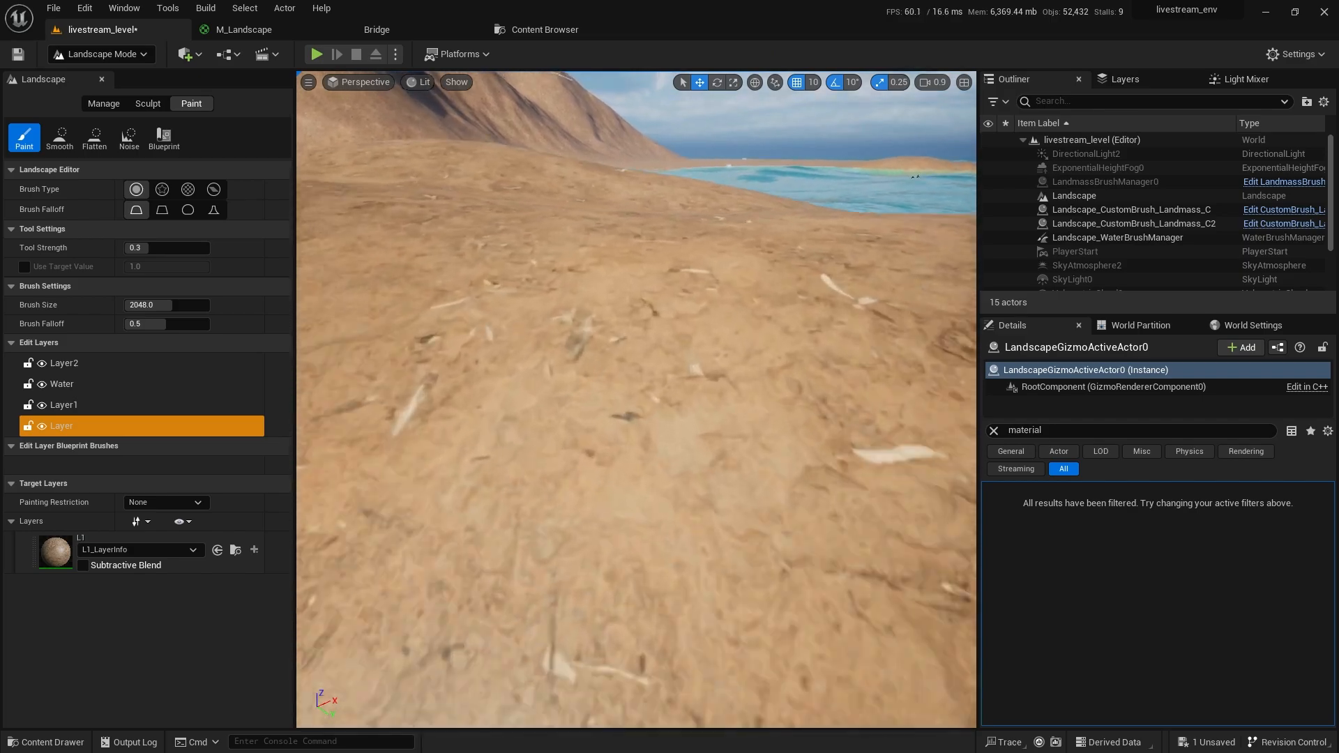
right_click_drag(636, 399, 636, 400)
left_click(244, 29)
Survey the material graph and select the Landscape Layer Blend node beside MakeMaterialAttributes.
right_click_drag(729, 320, 969, 362)
scroll(970, 362, "down", 2)
right_click_drag(1061, 394, 1064, 386)
scroll(1064, 386, "down", 3)
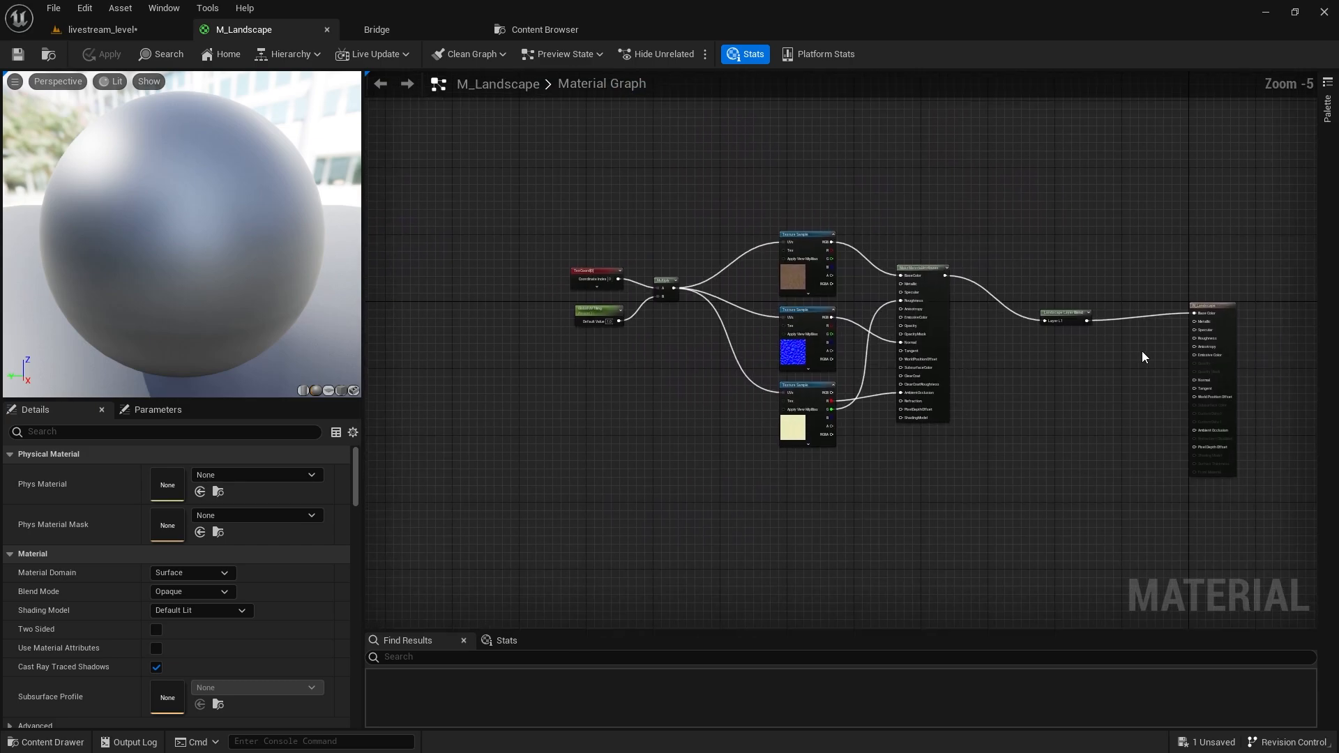
scroll(1139, 353, "up", 5)
right_click_drag(1021, 309, 787, 261)
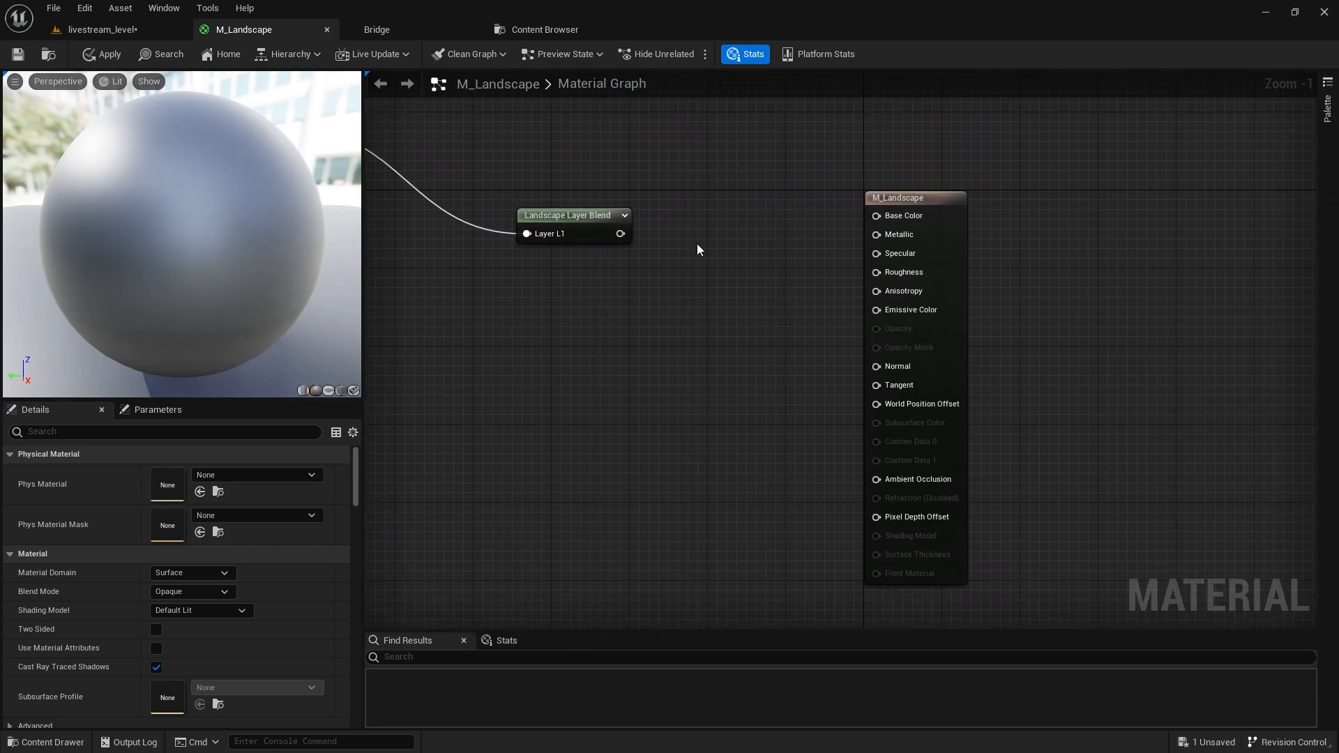
left_click(533, 204)
right_click_drag(533, 204, 850, 203)
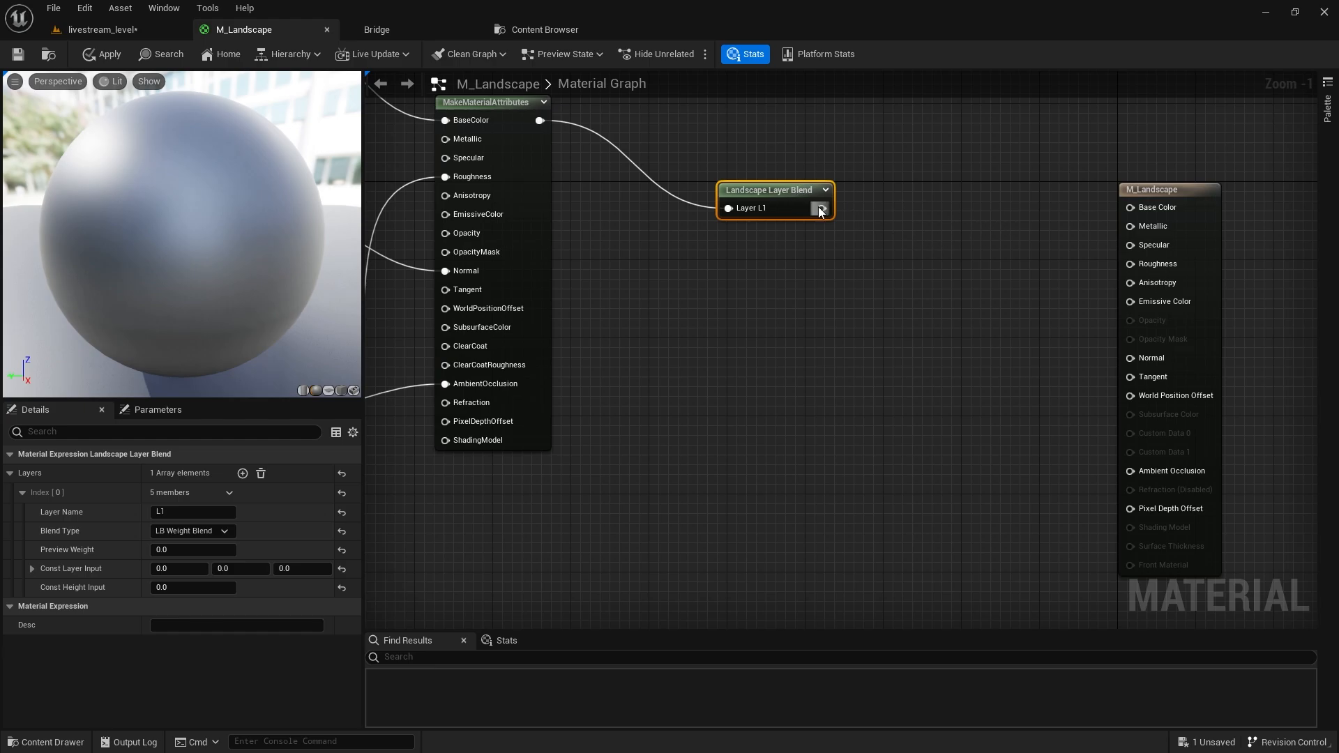
Add a BreakMaterialAttributes node beside the layer blend and feed Layer L1 into it.
right_click(929, 233)
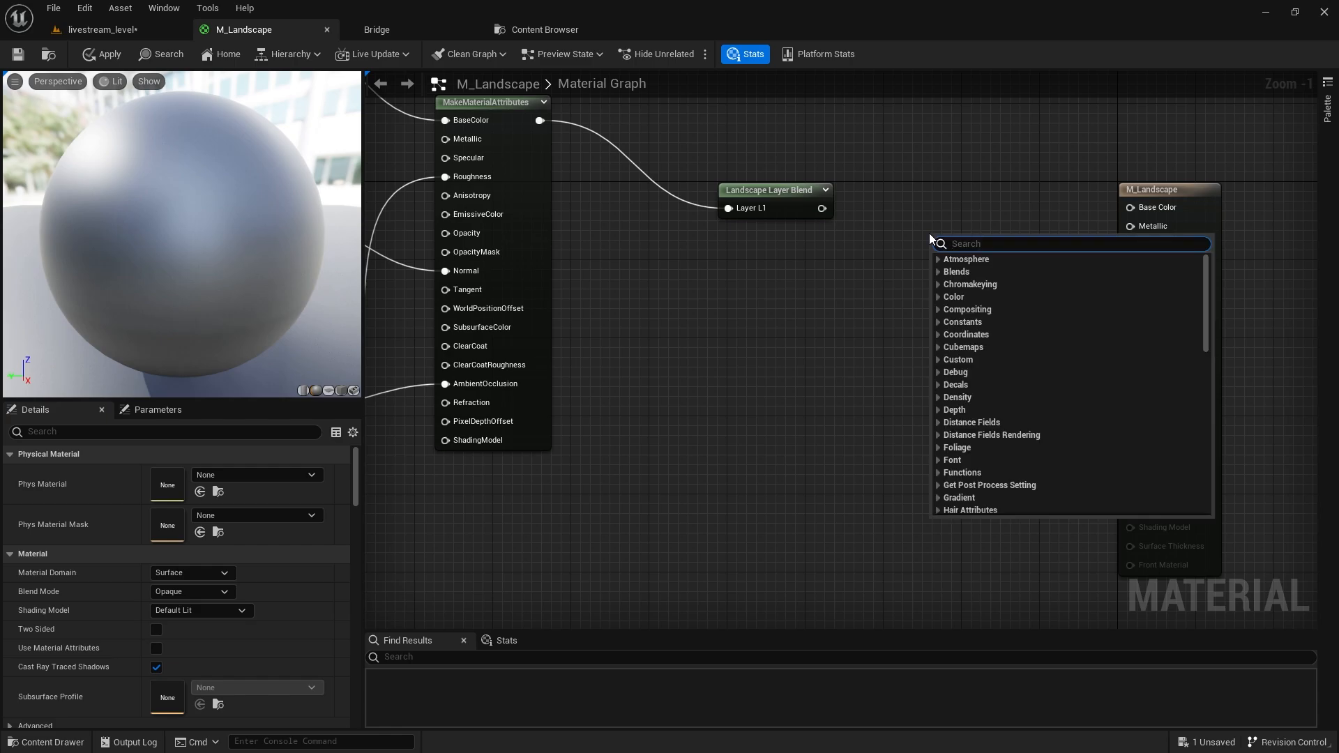
type("break")
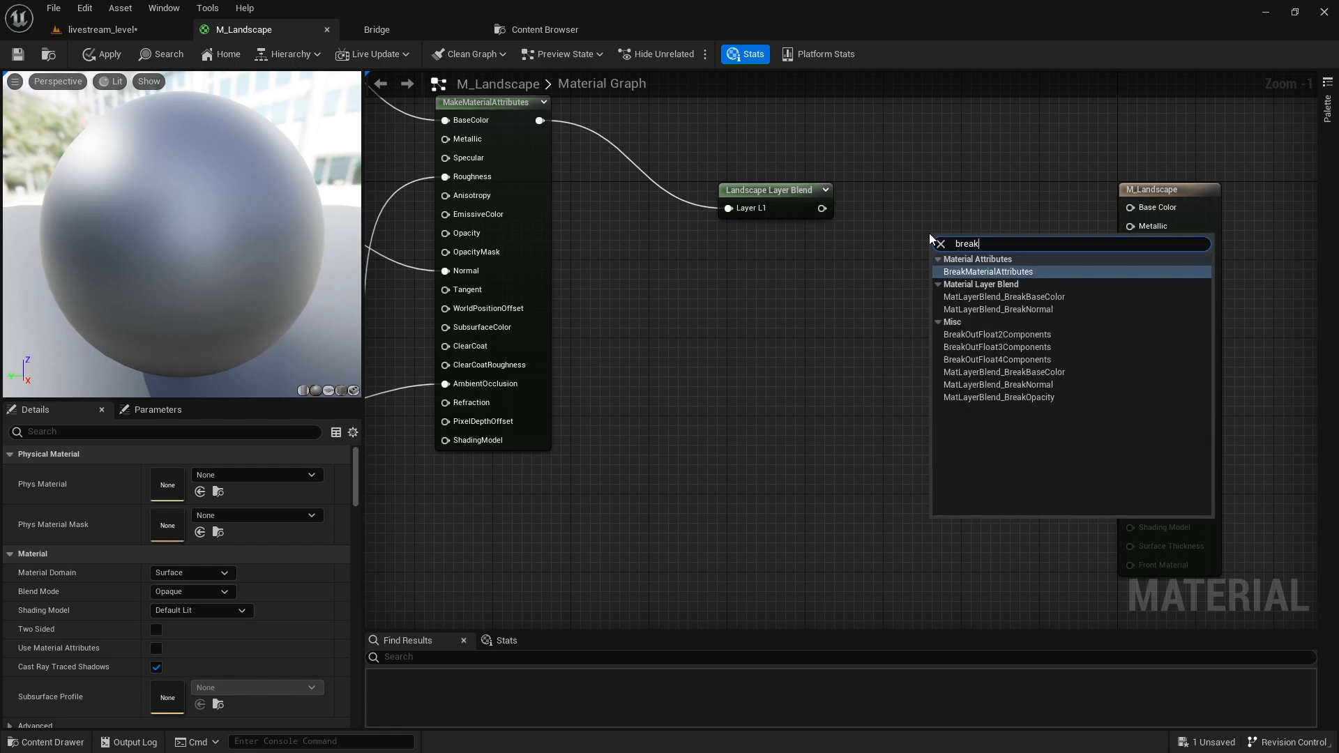
key("Return")
left_click_drag(946, 363, 919, 303)
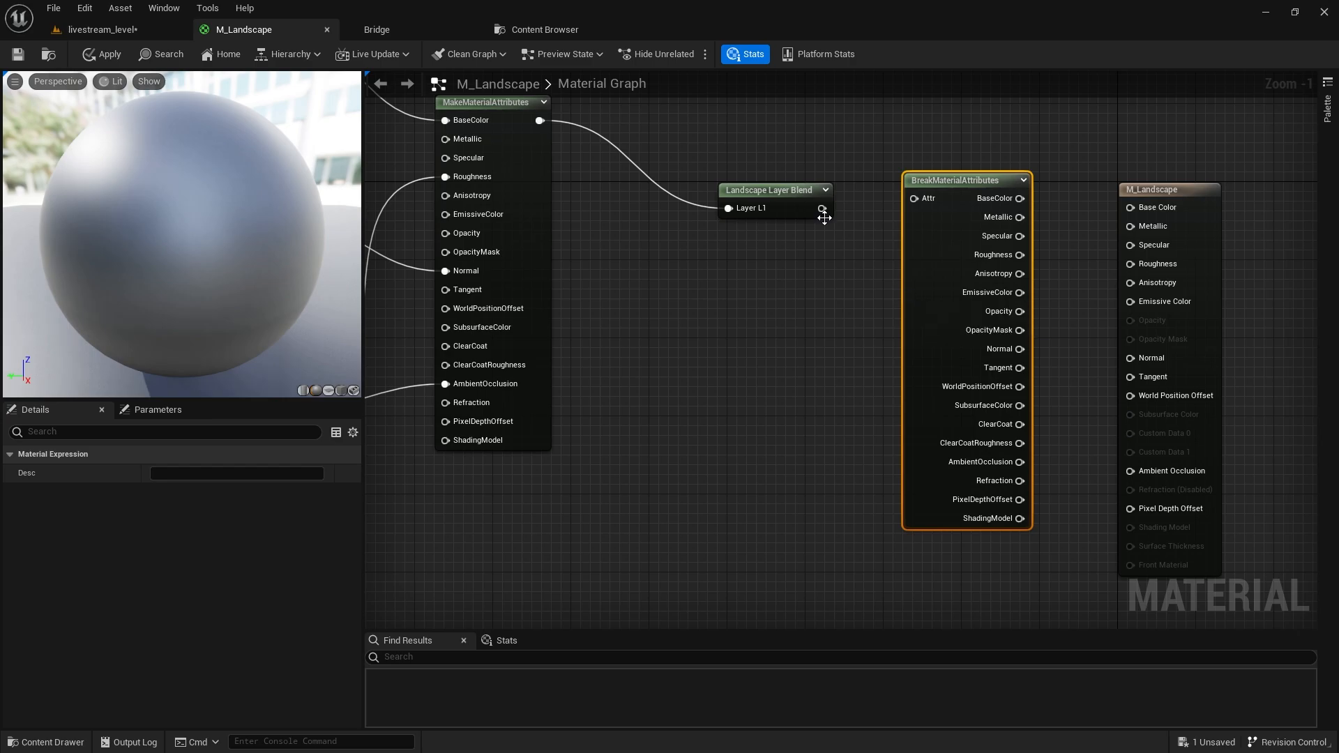
left_click_drag(823, 208, 914, 199)
Wire BaseColor, Roughness, Normal and AmbientOcclusion into the material output and apply.
scroll(1053, 225, "up", 1)
right_click_drag(1052, 225, 847, 207)
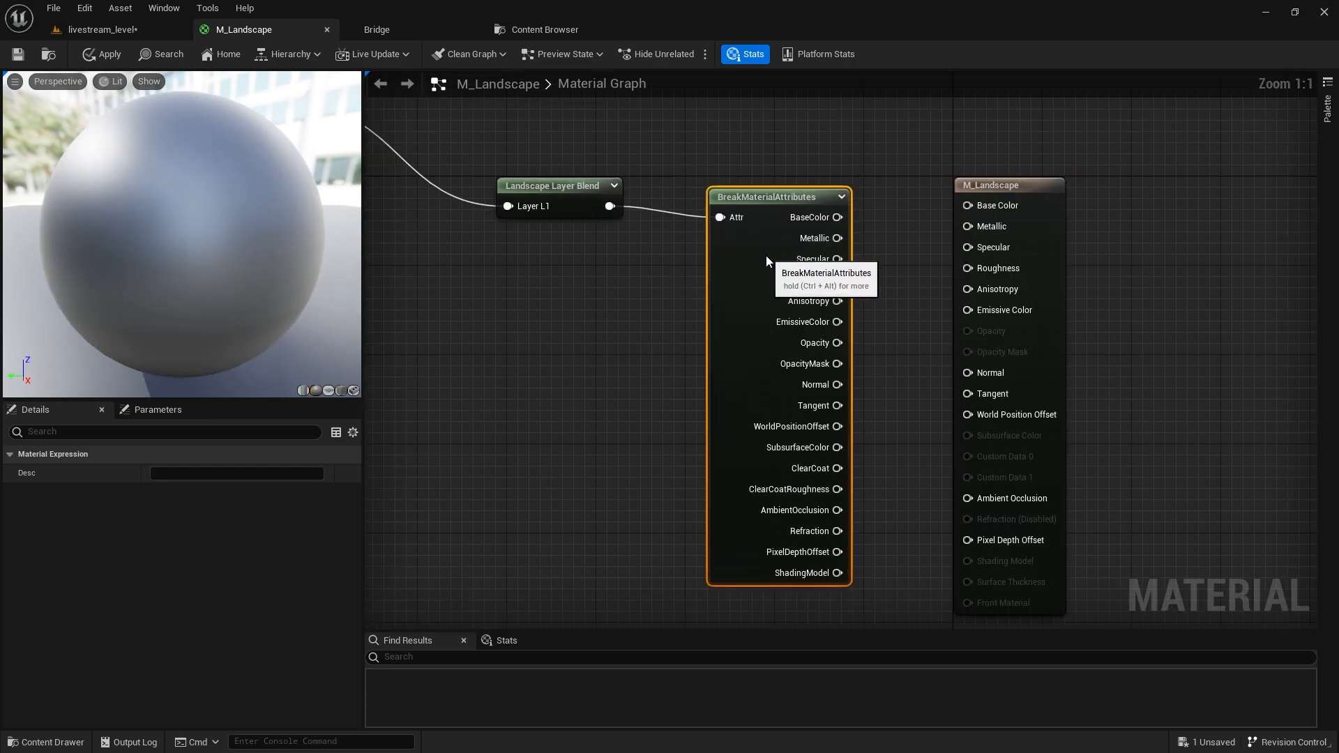
left_click_drag(837, 217, 968, 205)
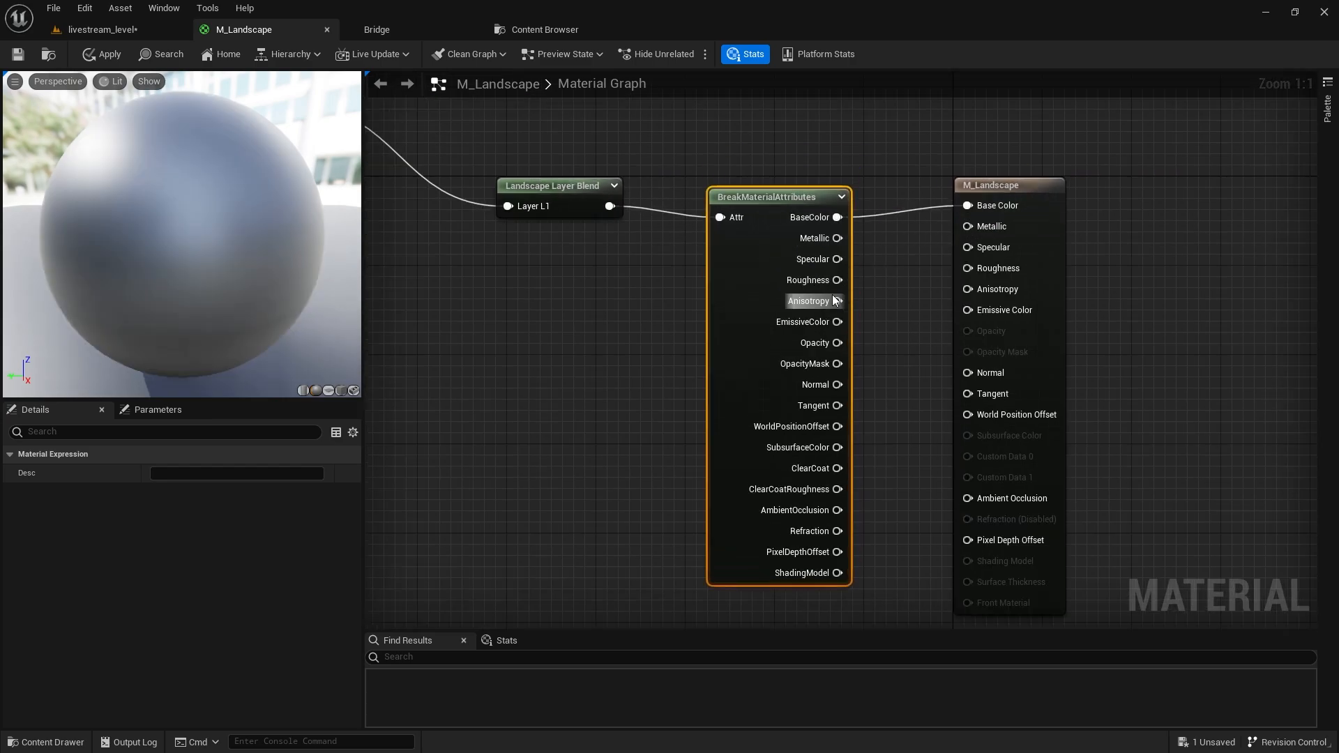
left_click_drag(837, 280, 967, 267)
left_click_drag(837, 384, 968, 373)
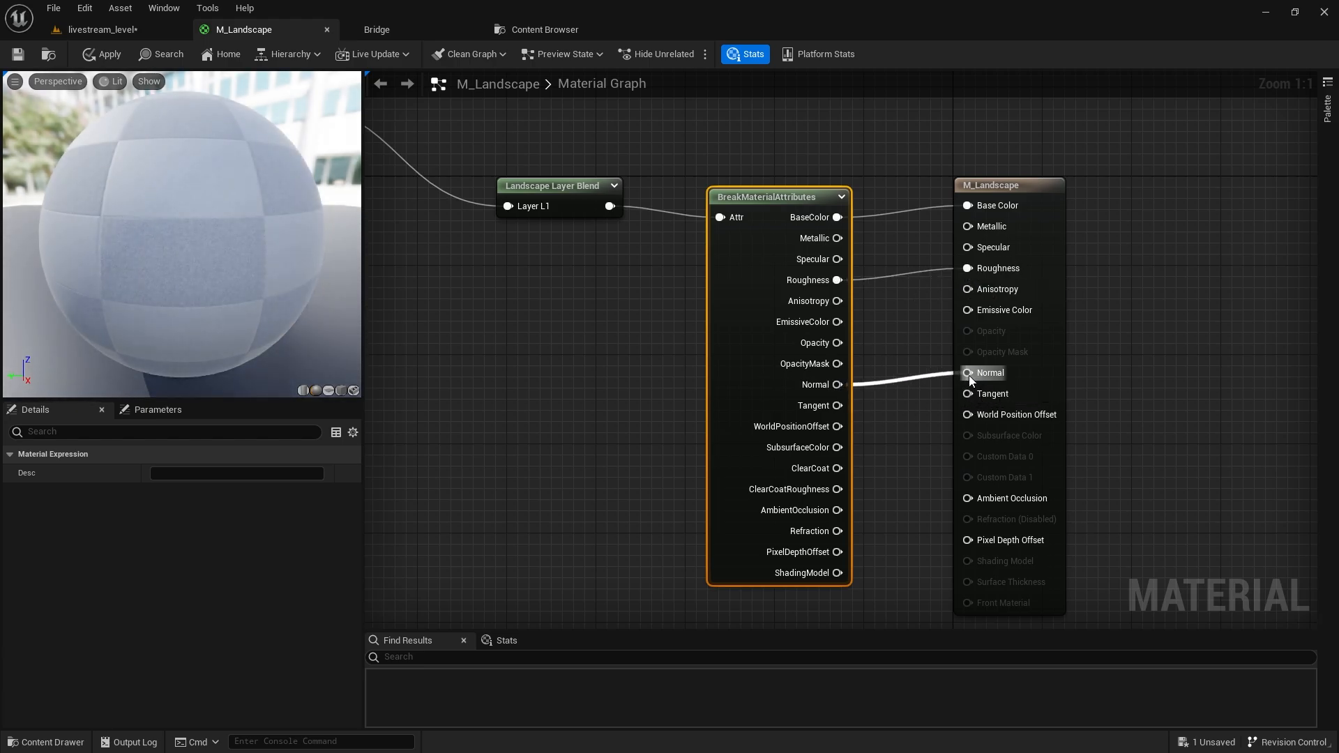
left_click_drag(837, 510, 967, 498)
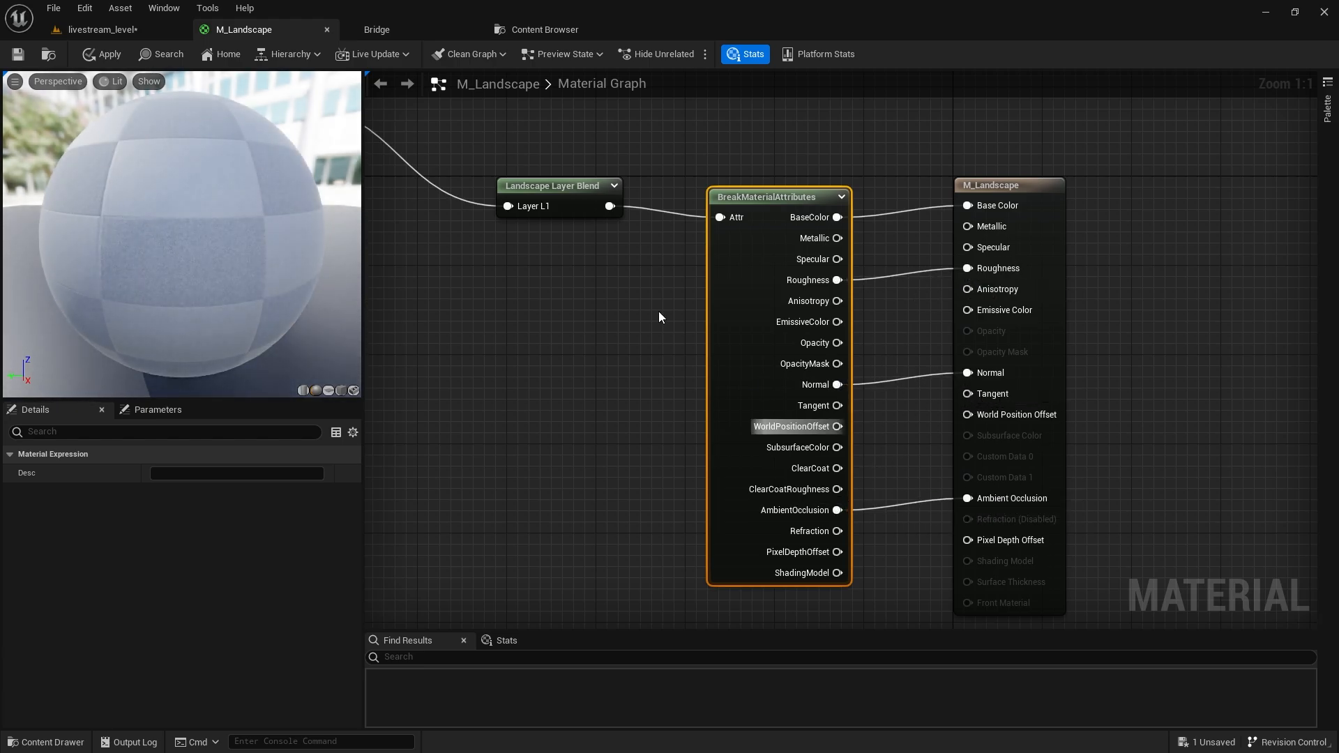
left_click(107, 54)
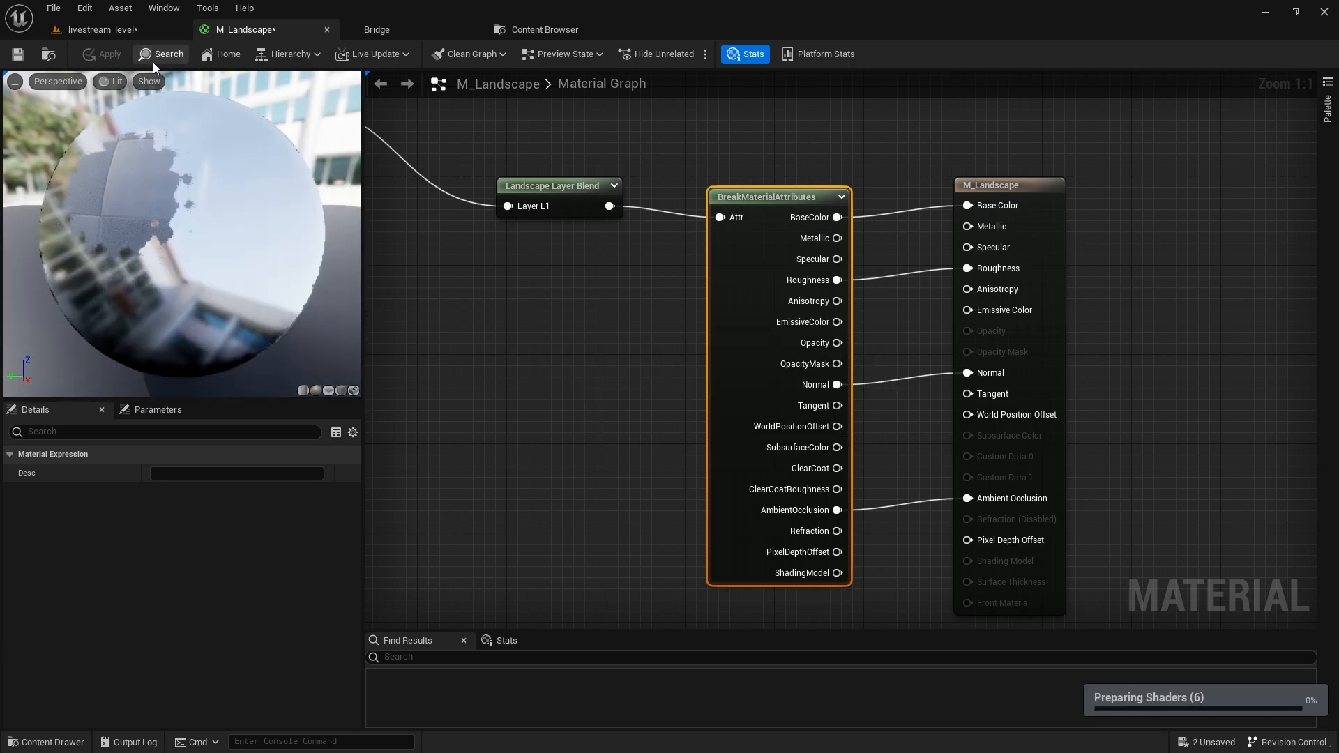
Look over the painted landscape in the level, then return to the M_Landscape graph.
left_click(117, 31)
mouse_move(433, 432)
right_mouse_down()
mouse_move(412, 481)
mouse_move(306, 453)
mouse_move(328, 293)
mouse_move(405, 411)
right_mouse_up()
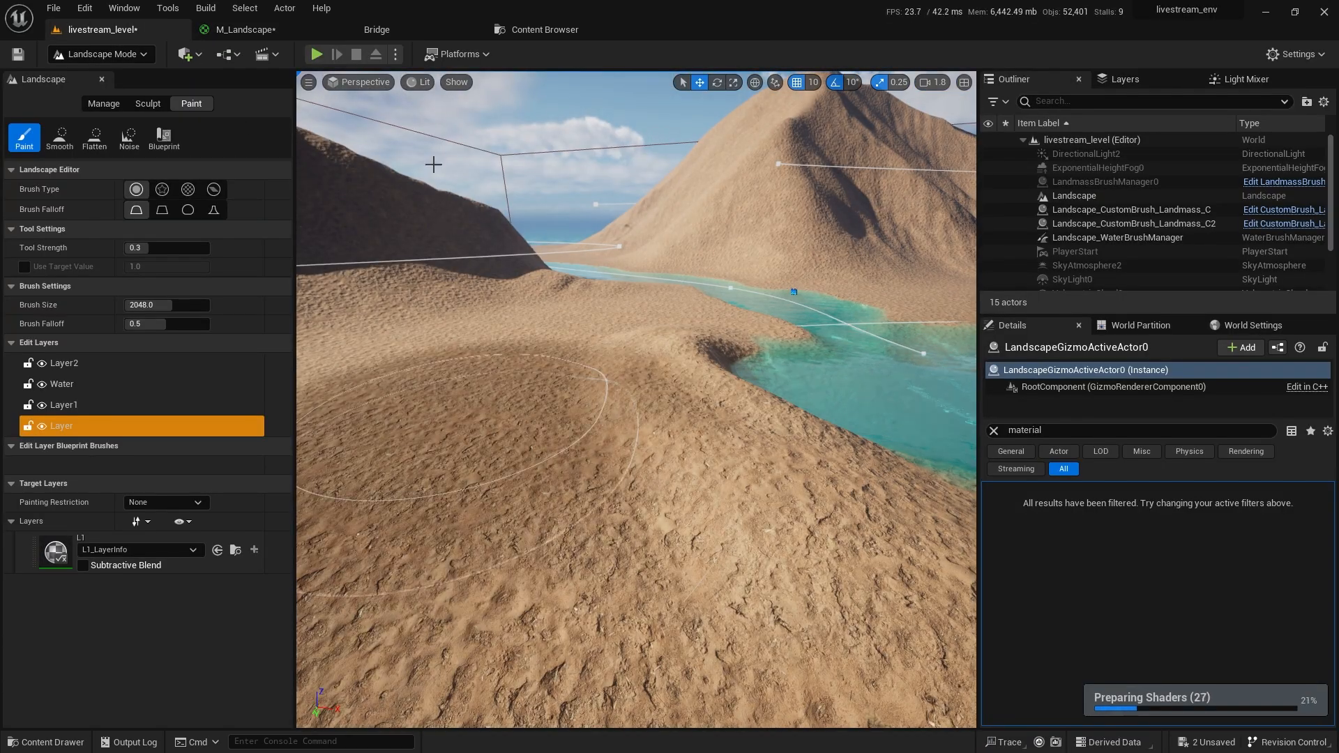
left_click(540, 31)
left_click(290, 29)
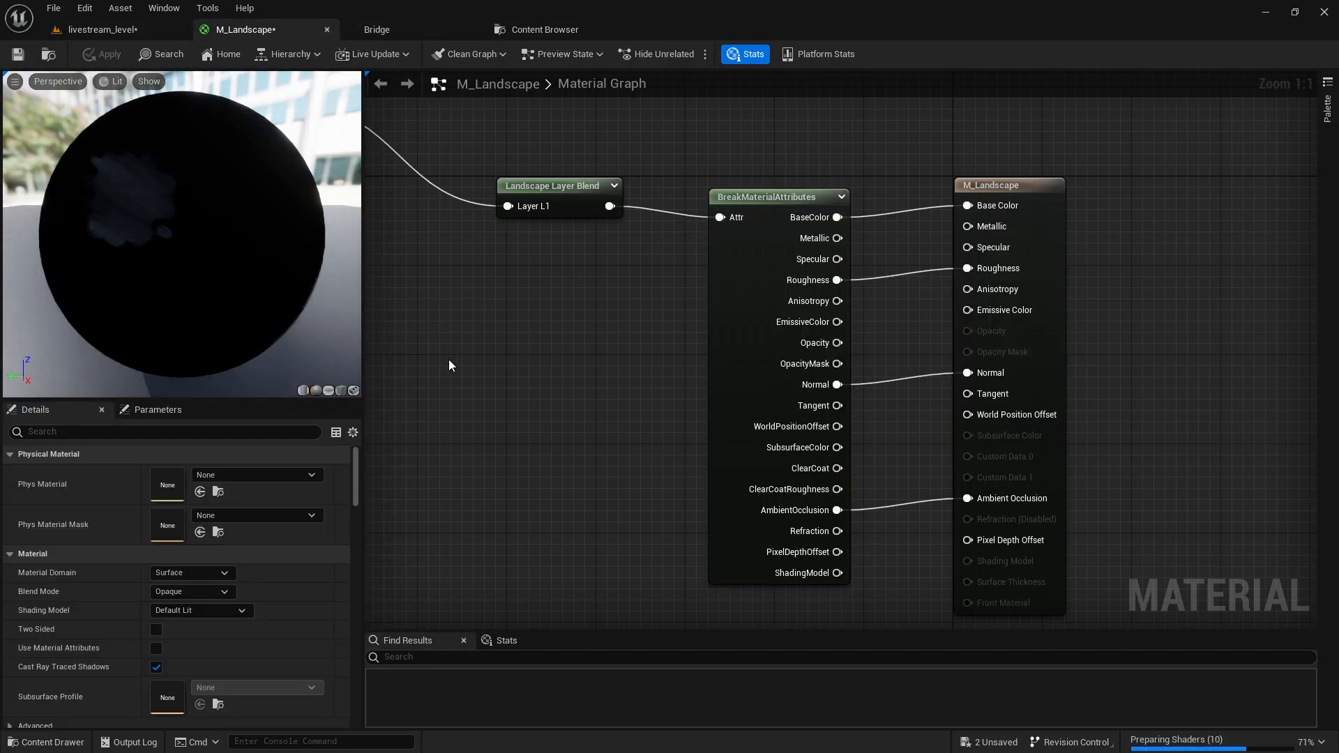
Enable Use Material Attributes, delete BreakMaterialAttributes, and wire Landscape Layer Blend into Material Attributes.
left_click(156, 649)
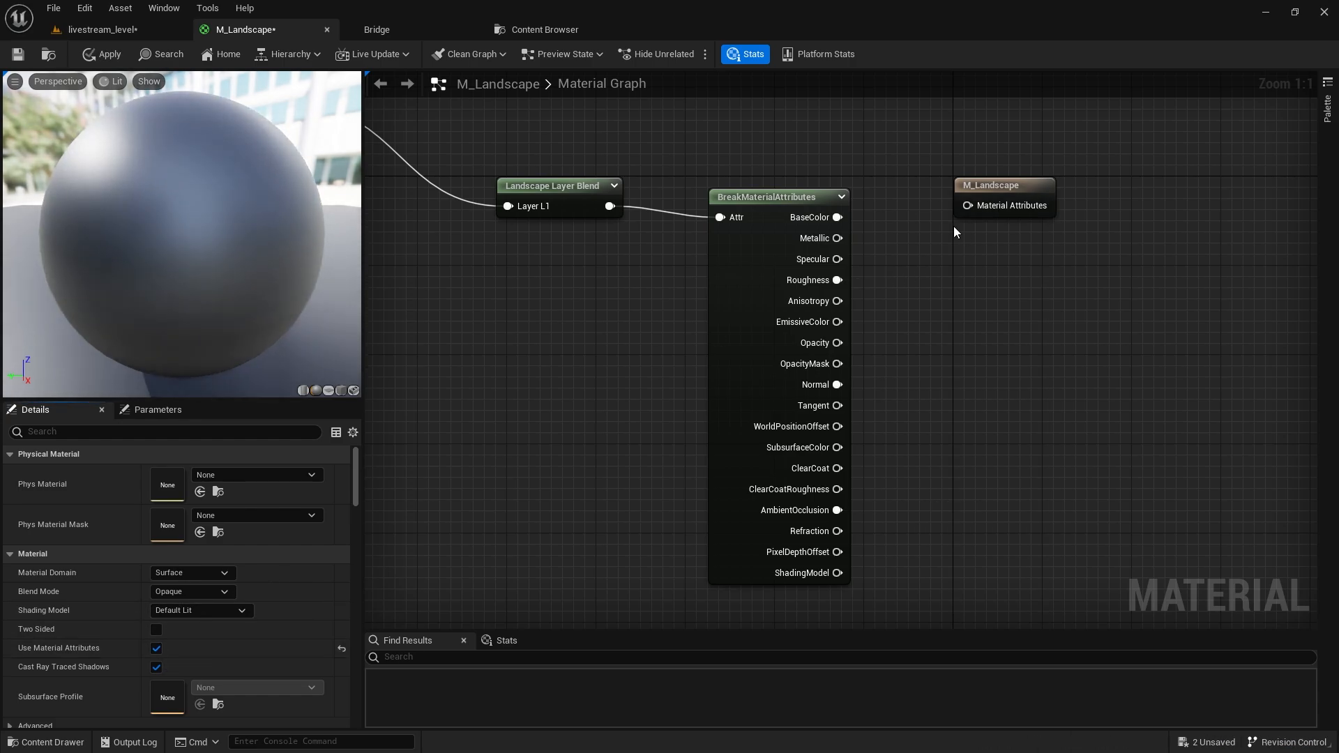
left_click(768, 217)
key("Delete")
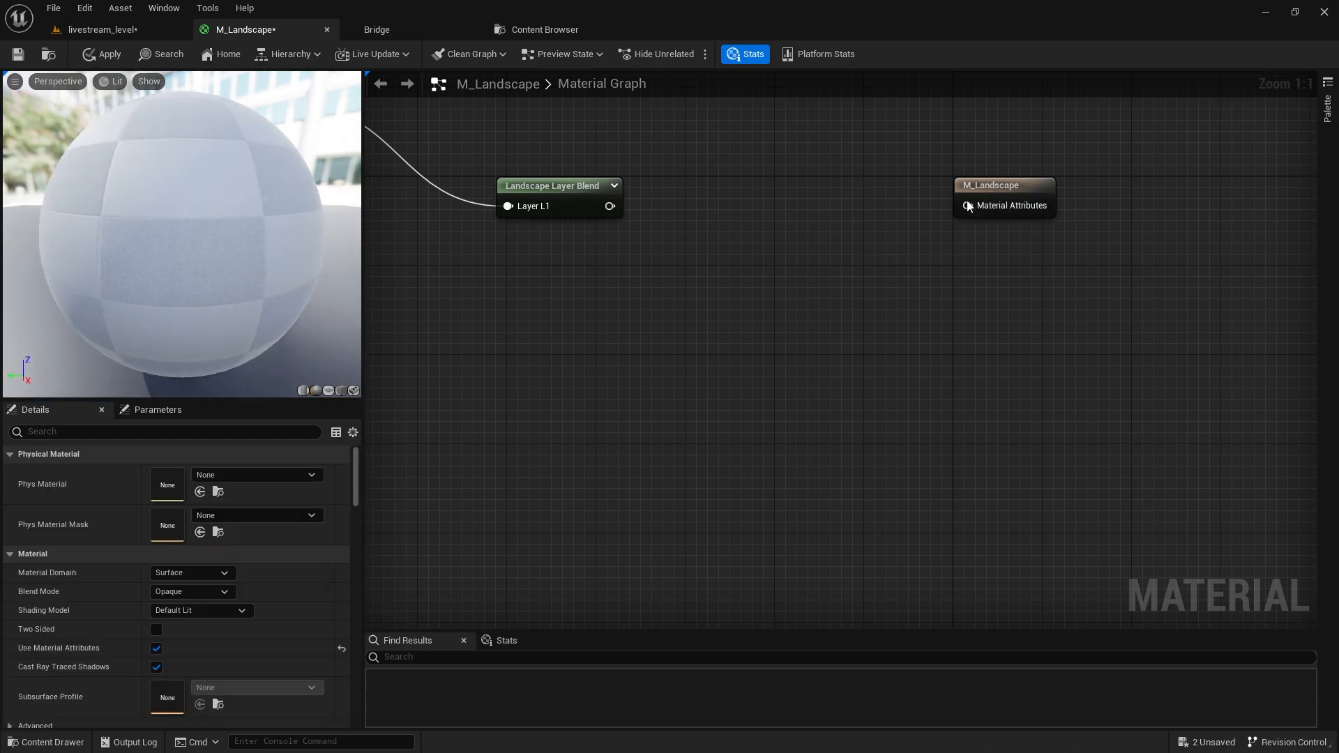
left_click_drag(967, 205, 611, 207)
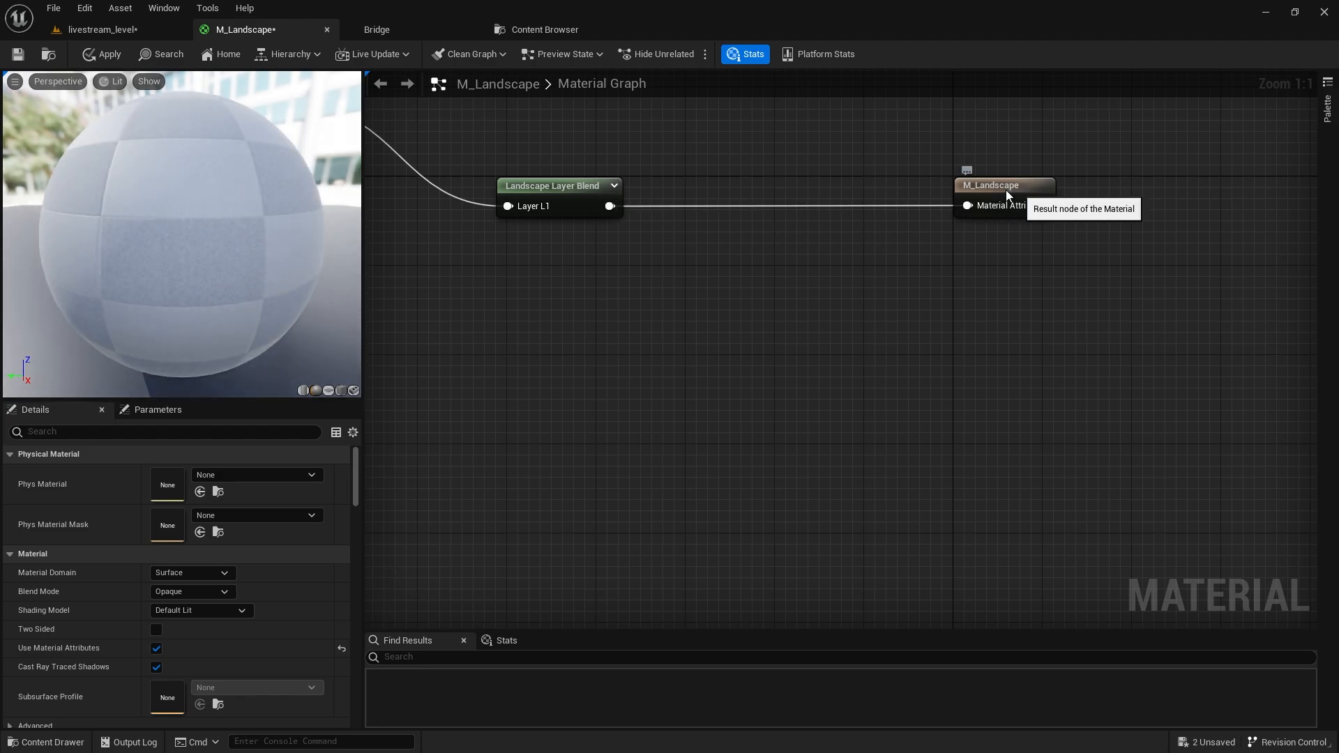
left_click_drag(1019, 188, 870, 187)
left_click(561, 184)
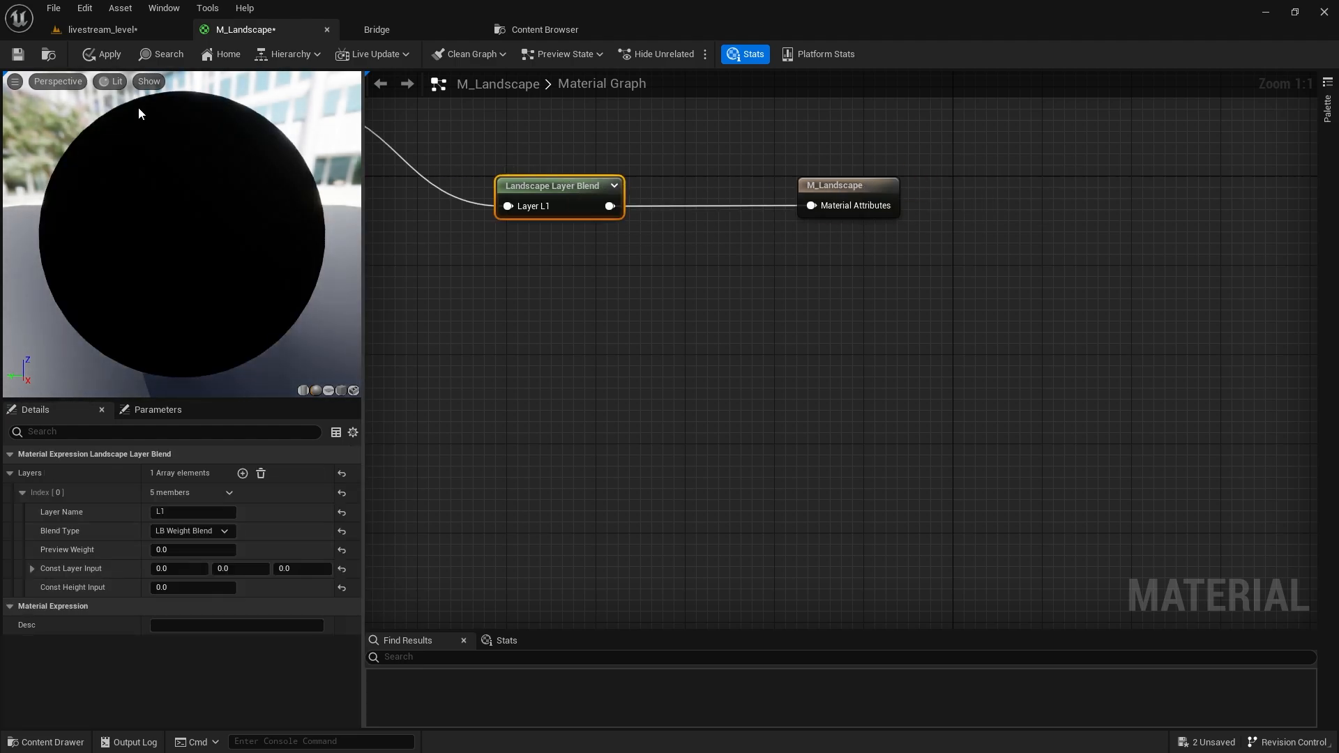
Apply the material and return to the level in Selection Mode.
left_click(105, 60)
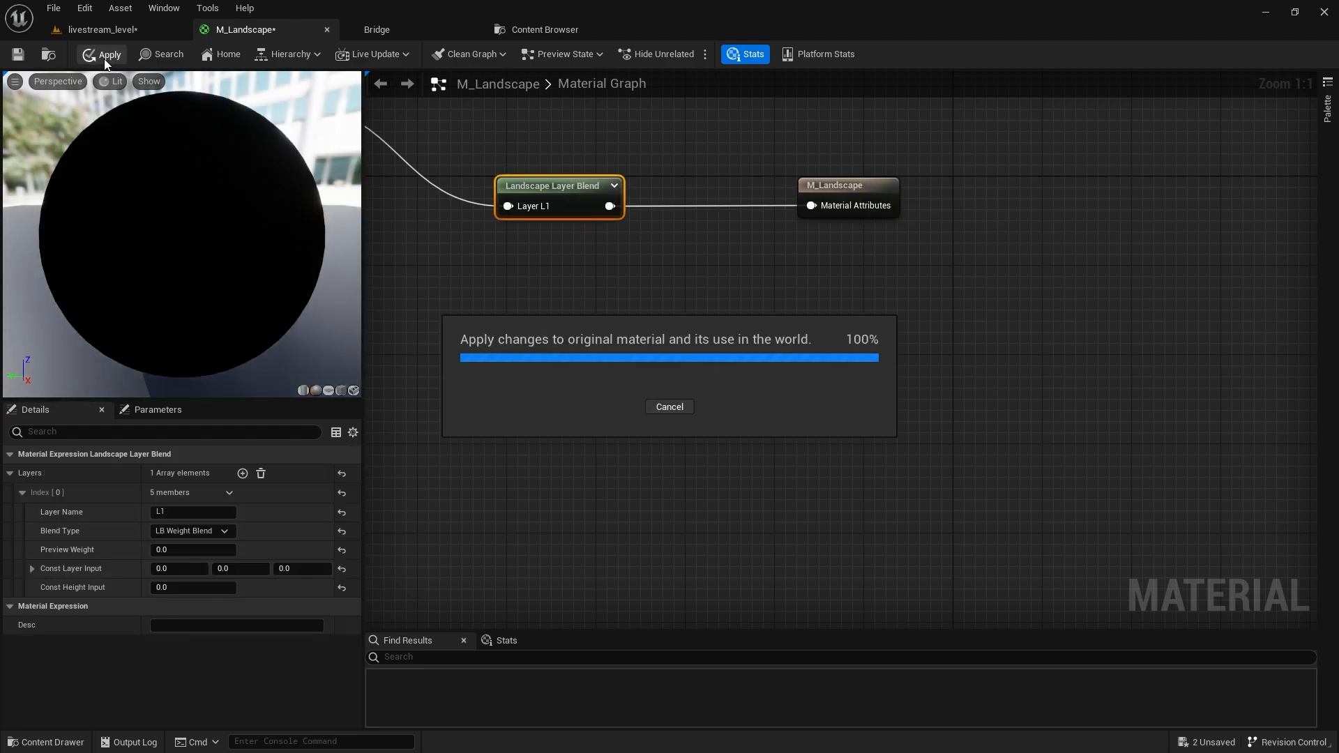
left_click(140, 23)
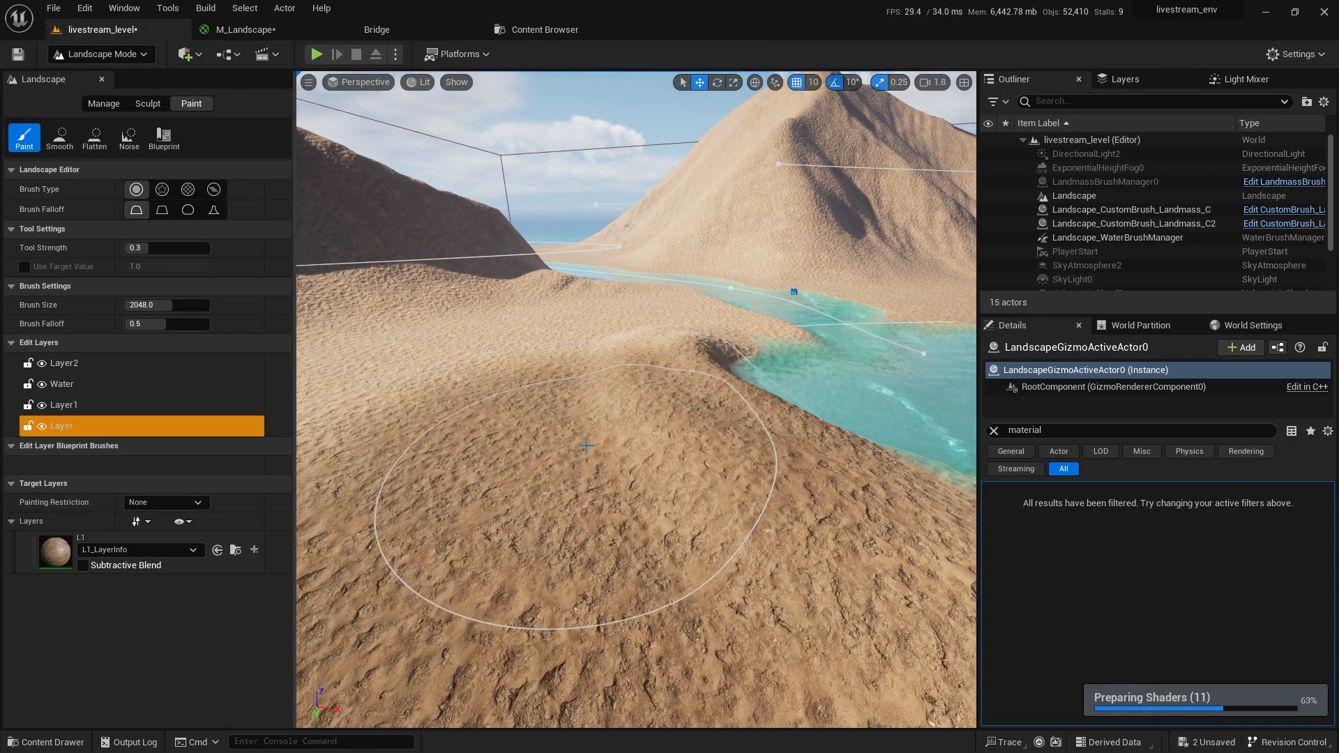
key("shift+1")
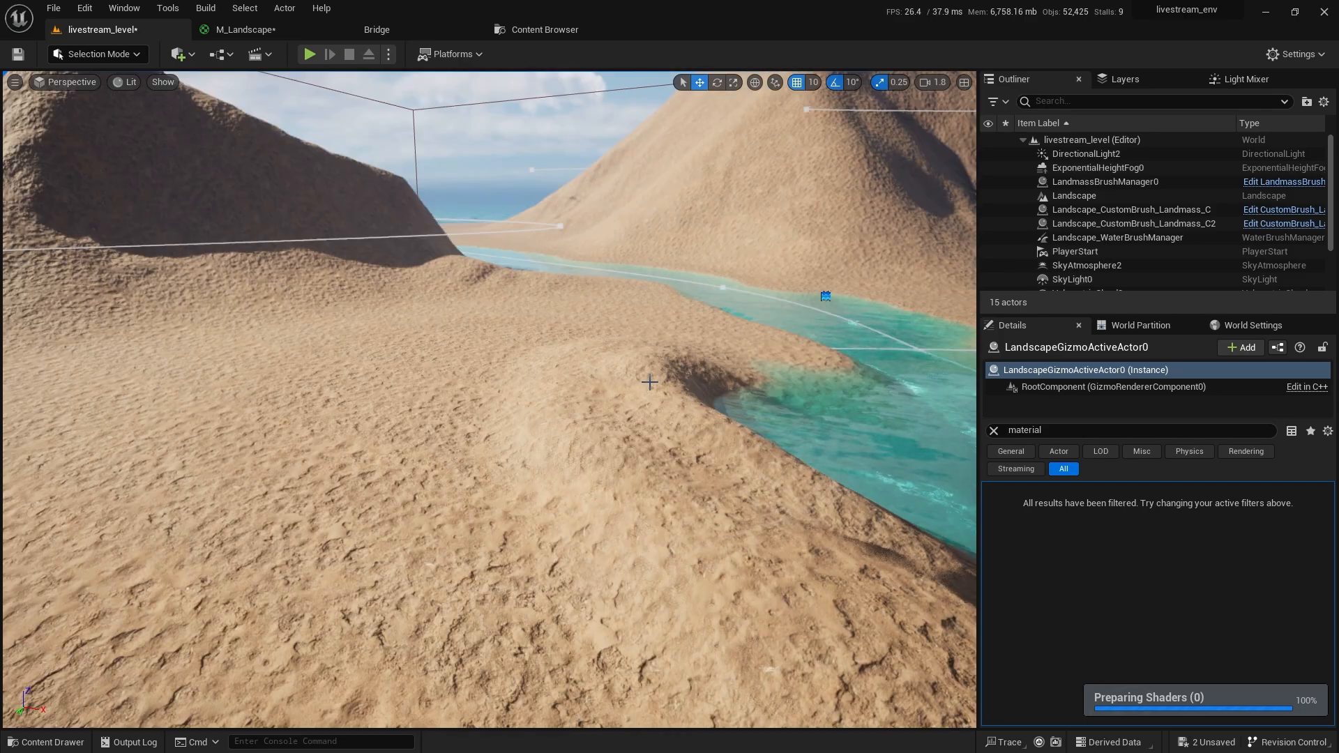
Fly the level camera across the landscape and turn toward the water.
mouse_move(480, 398)
right_mouse_down()
mouse_move(551, 391)
mouse_move(489, 384)
mouse_move(480, 405)
right_mouse_up()
scroll(480, 398, "up", 1)
key("s")
key("e")
right_click_drag(472, 359, 978, 358)
Wrap the L1 texture nodes in M_Landscape in a comment titled 'L1 ground'.
left_click(258, 29)
scroll(475, 387, "down", 3)
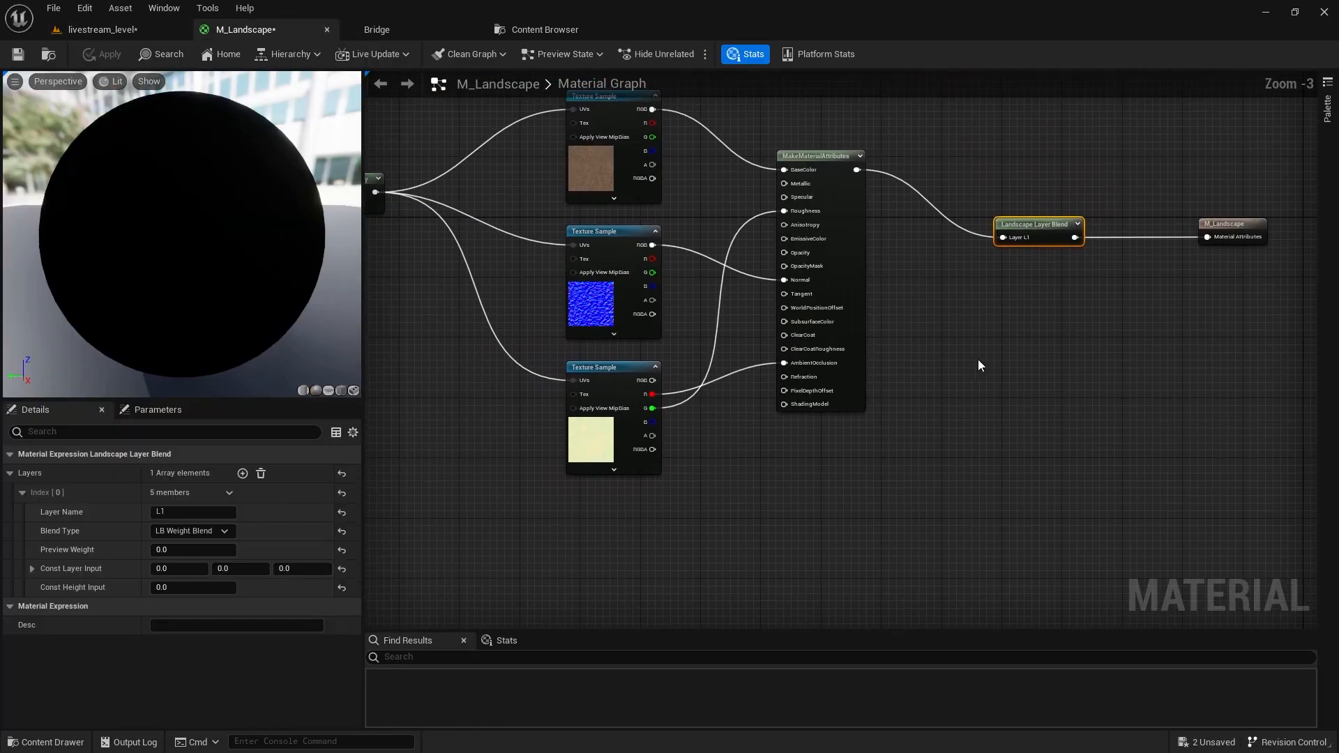
scroll(927, 450, "down", 2)
left_click_drag(928, 450, 523, 179)
left_click_drag(913, 321, 728, 249)
right_click_drag(728, 249, 942, 327)
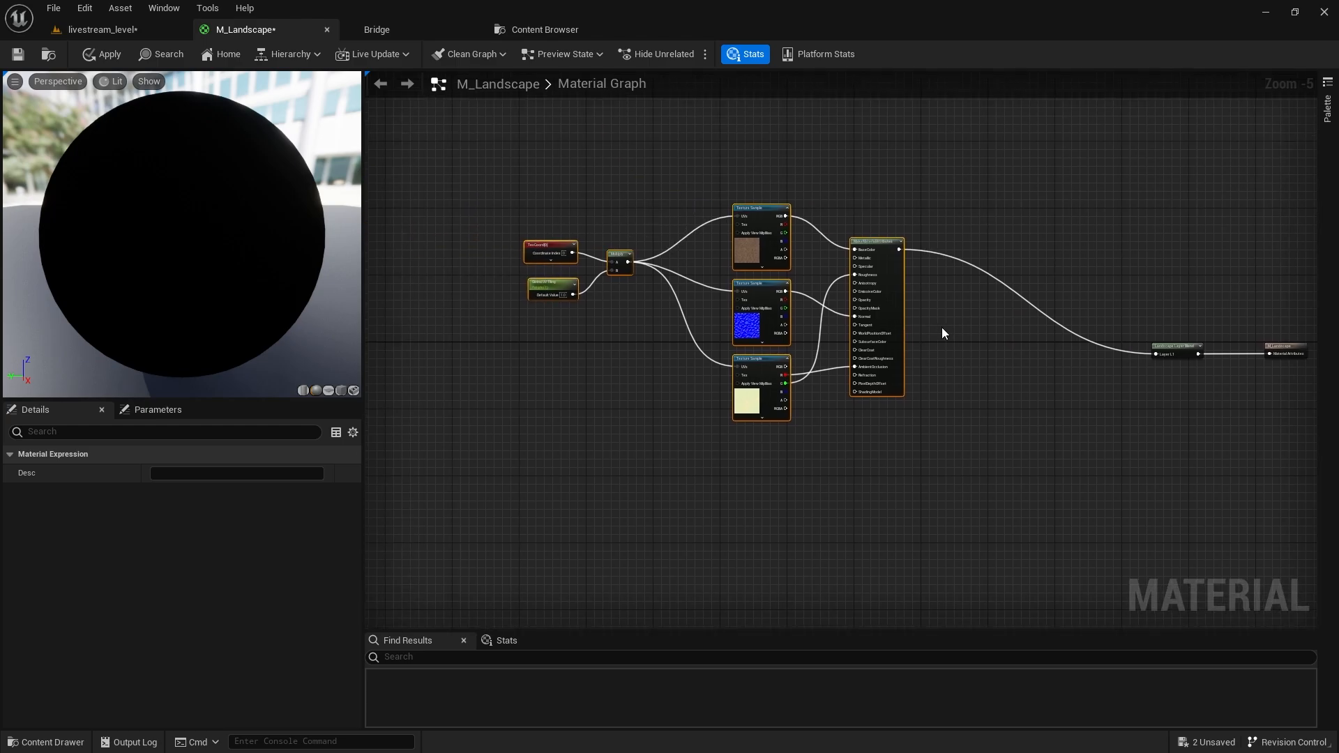
key("c")
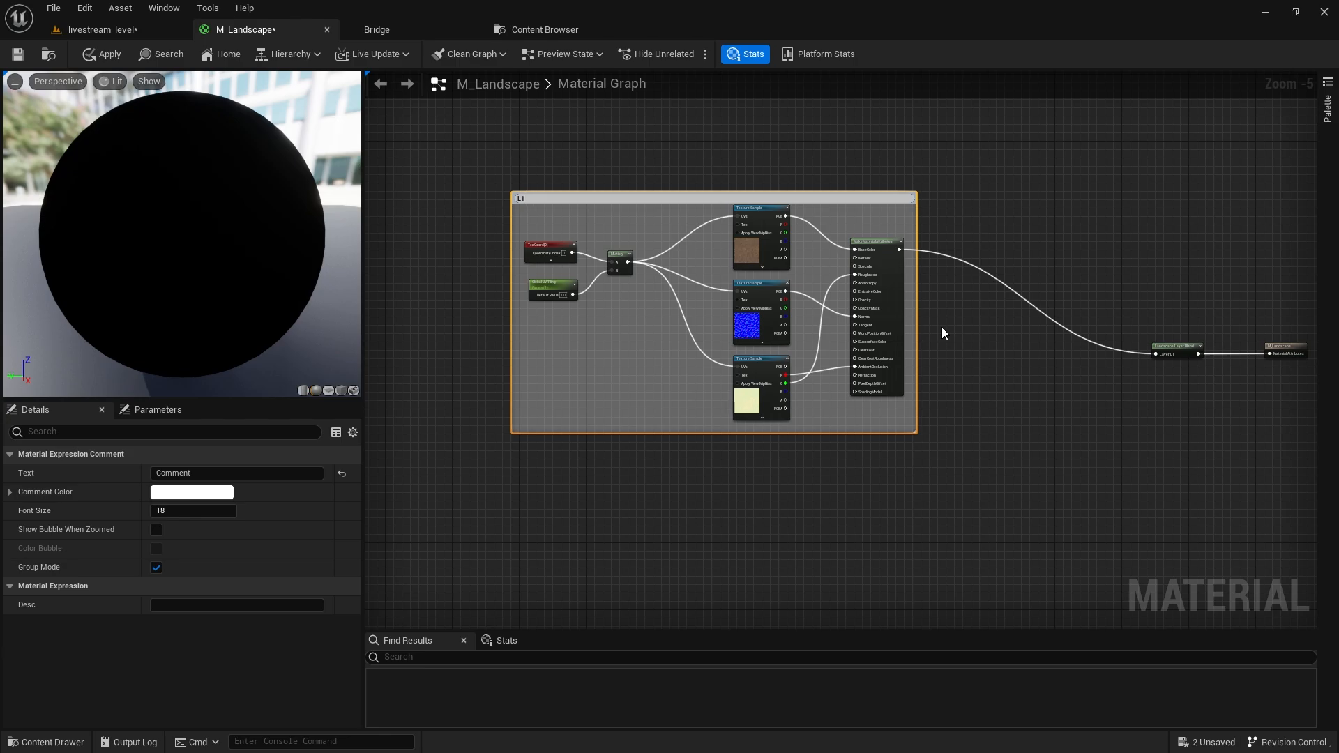
type("L1 ground")
key("Return")
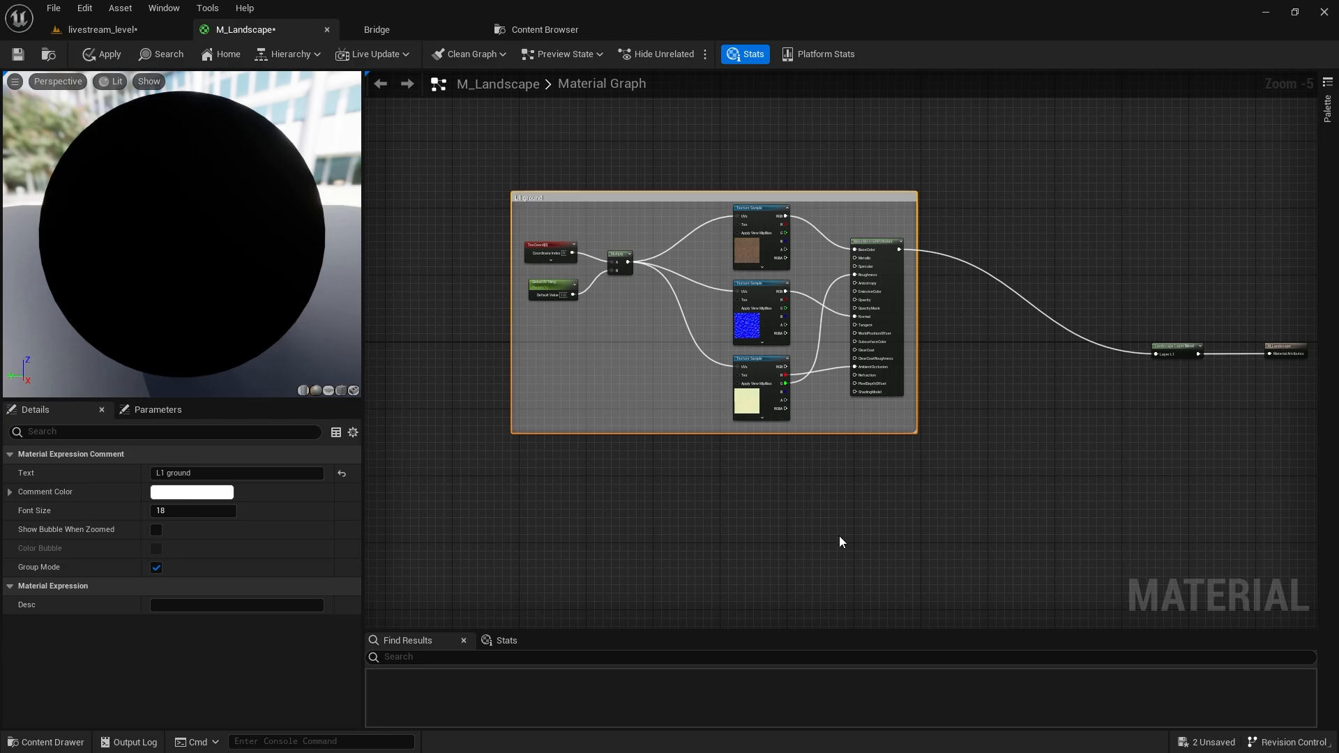
Deselect the comment and bring up the Content Drawer.
right_click_drag(839, 536, 816, 401)
left_click(816, 399)
key("ctrl+space")
Drag the Sandy_Gravel_Ground_vmndcca color, normal and mask textures into the material graph.
scroll(96, 647, "down", 2)
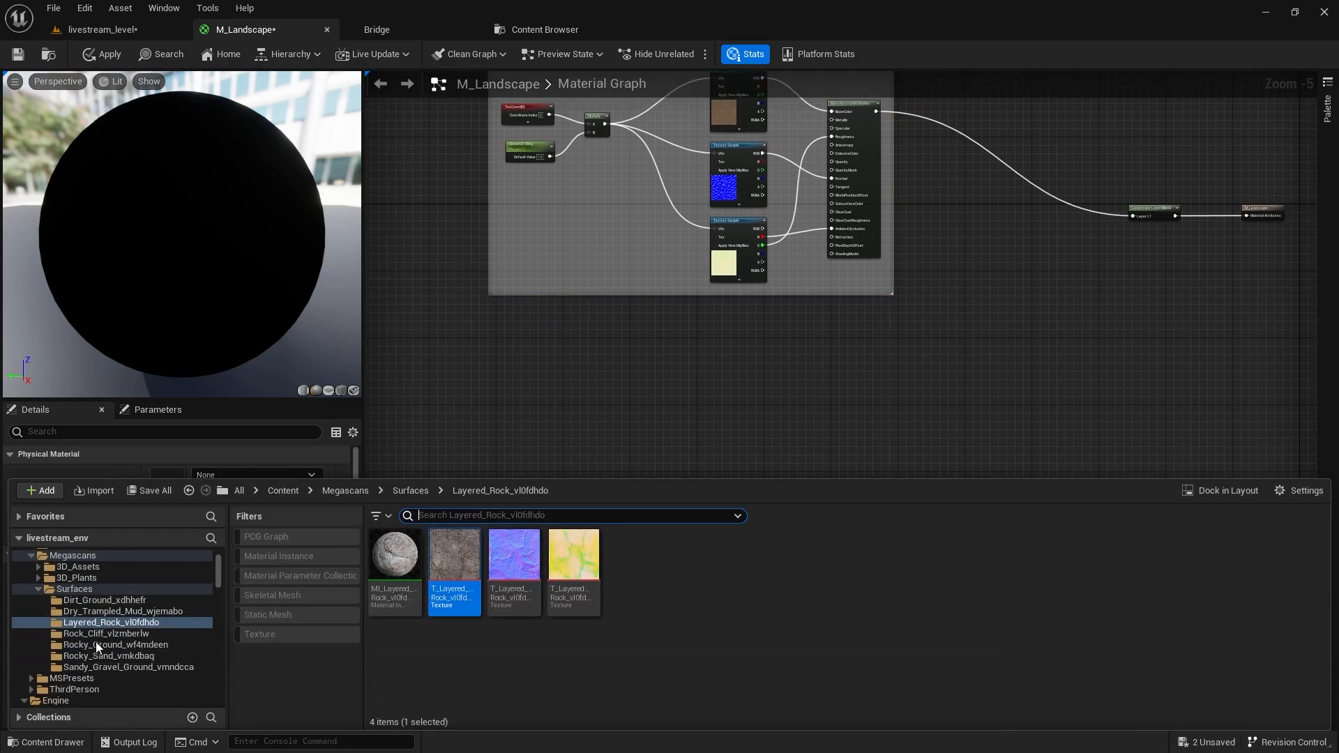
left_click(116, 656)
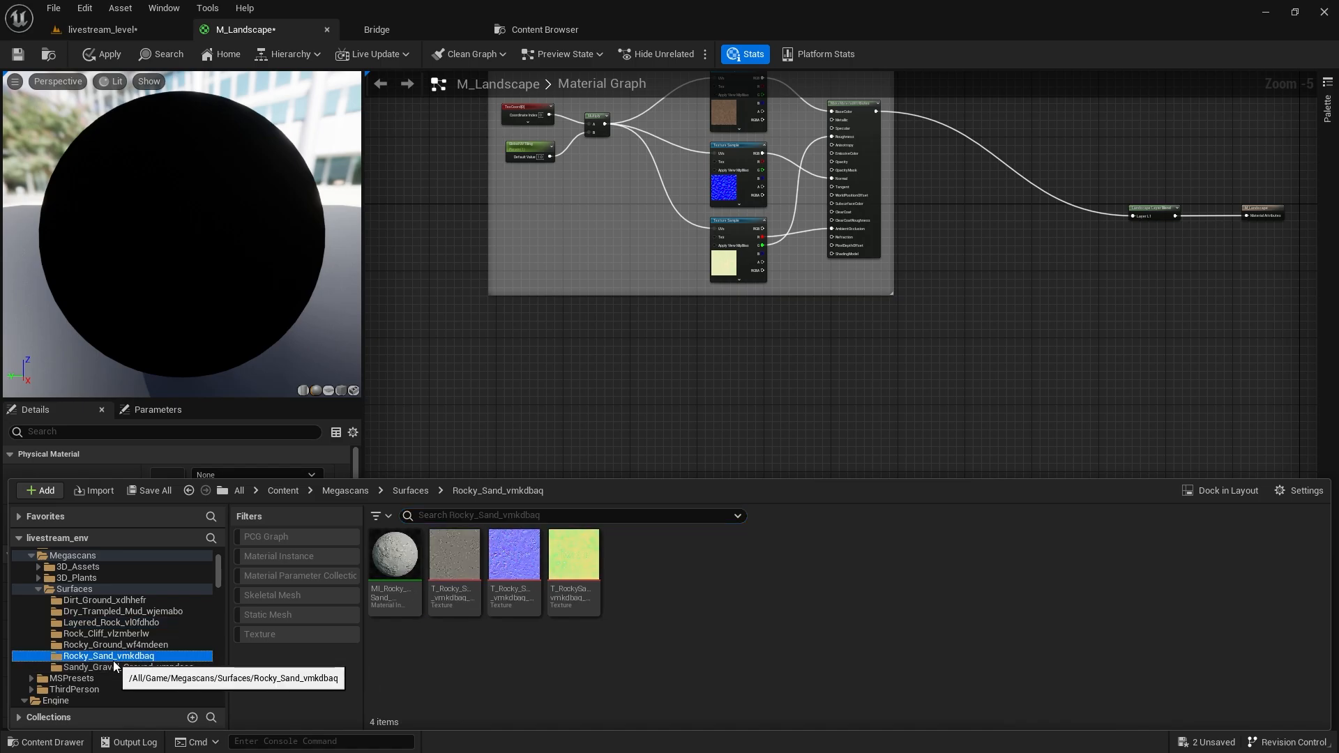
left_click(105, 668)
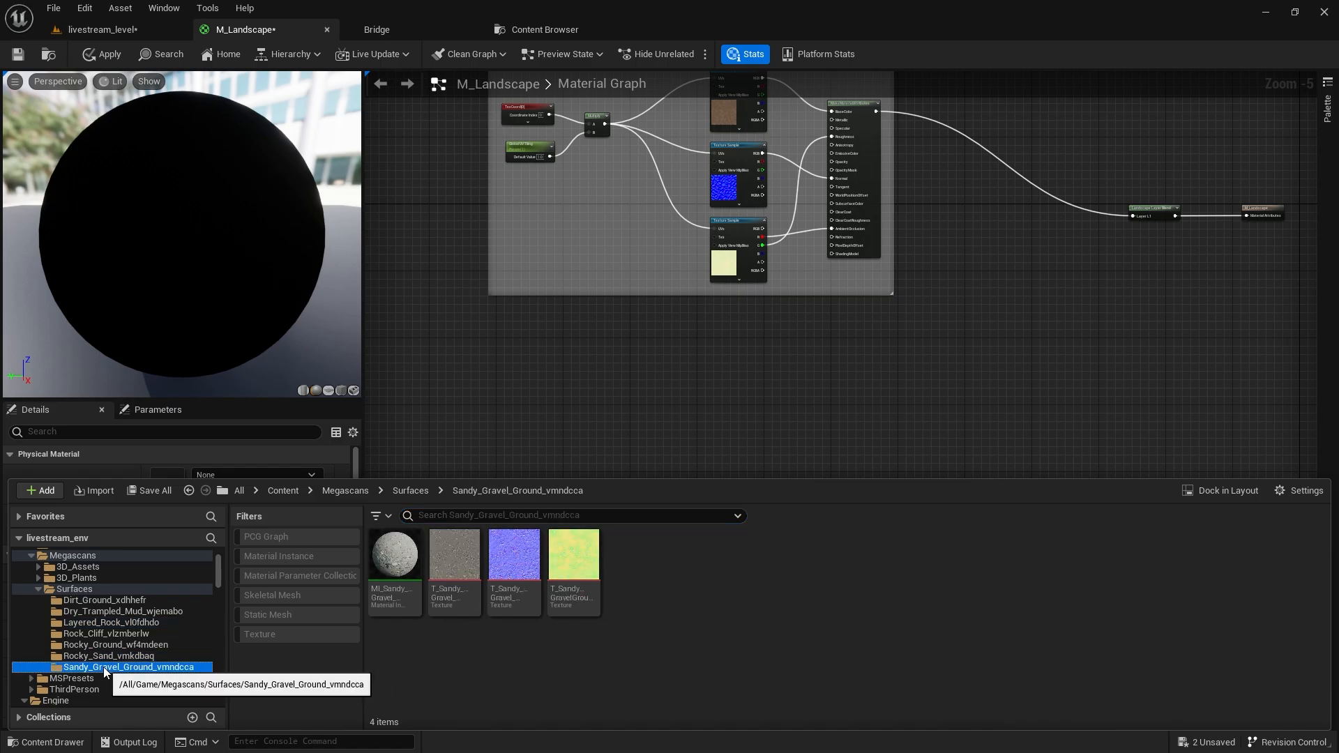
left_click(462, 562)
left_click(568, 555, "shift")
left_click_drag(568, 556, 696, 374)
left_click_drag(646, 479, 648, 477)
Set the three new texture samples' sampler source to Shared: Wrap.
scroll(701, 450, "up", 5)
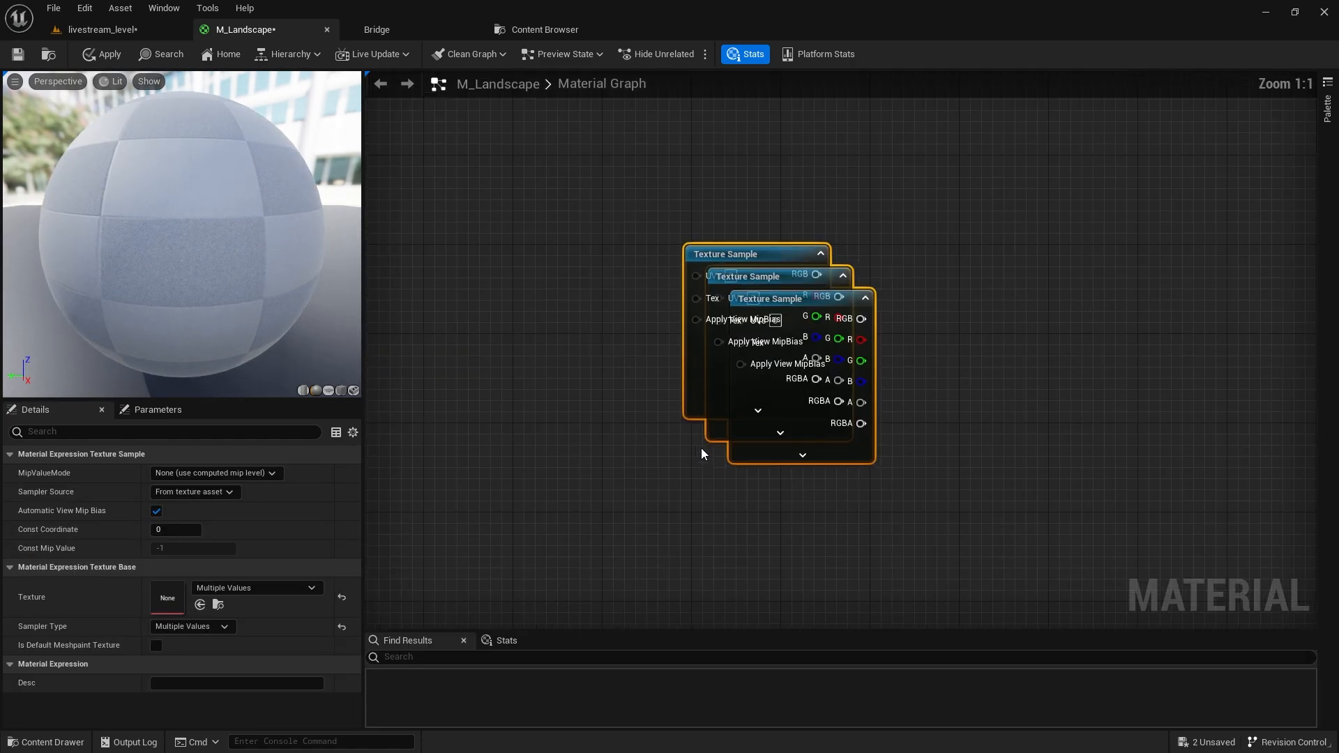
right_click(738, 388)
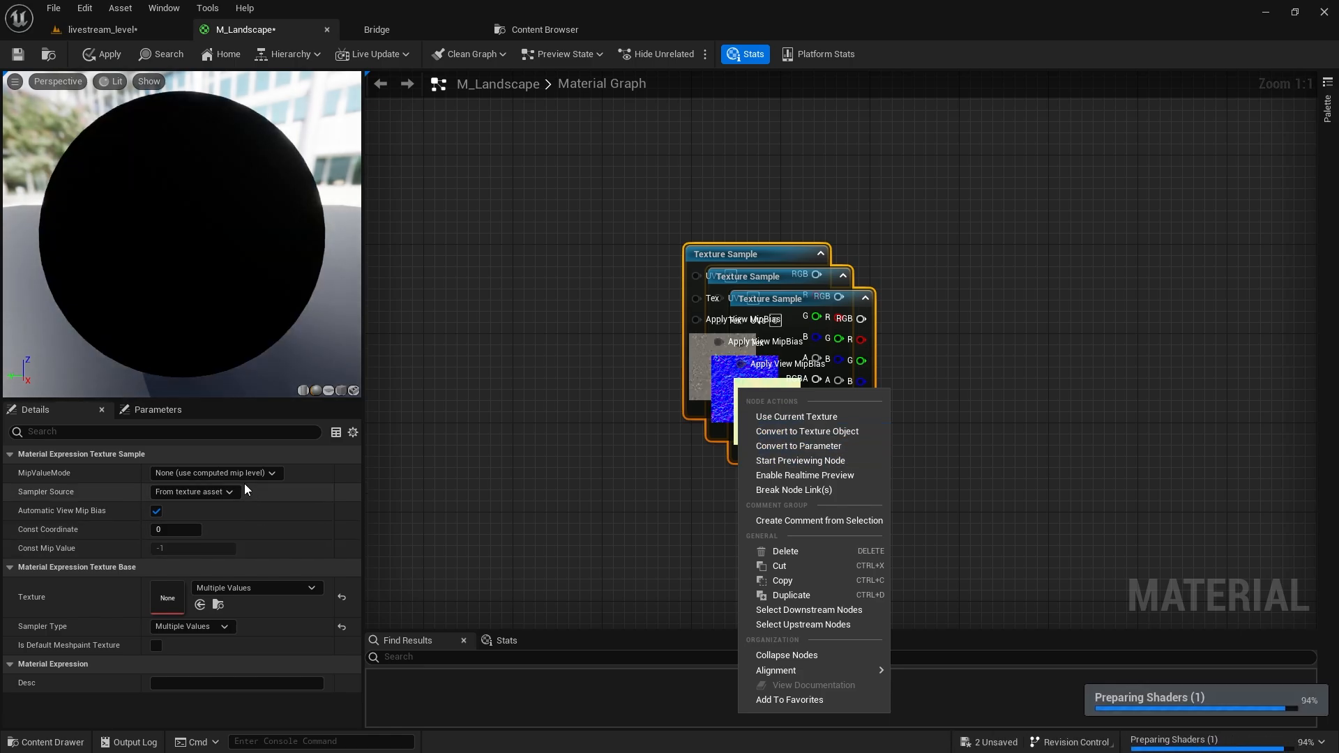
left_click(212, 488)
left_click(179, 519)
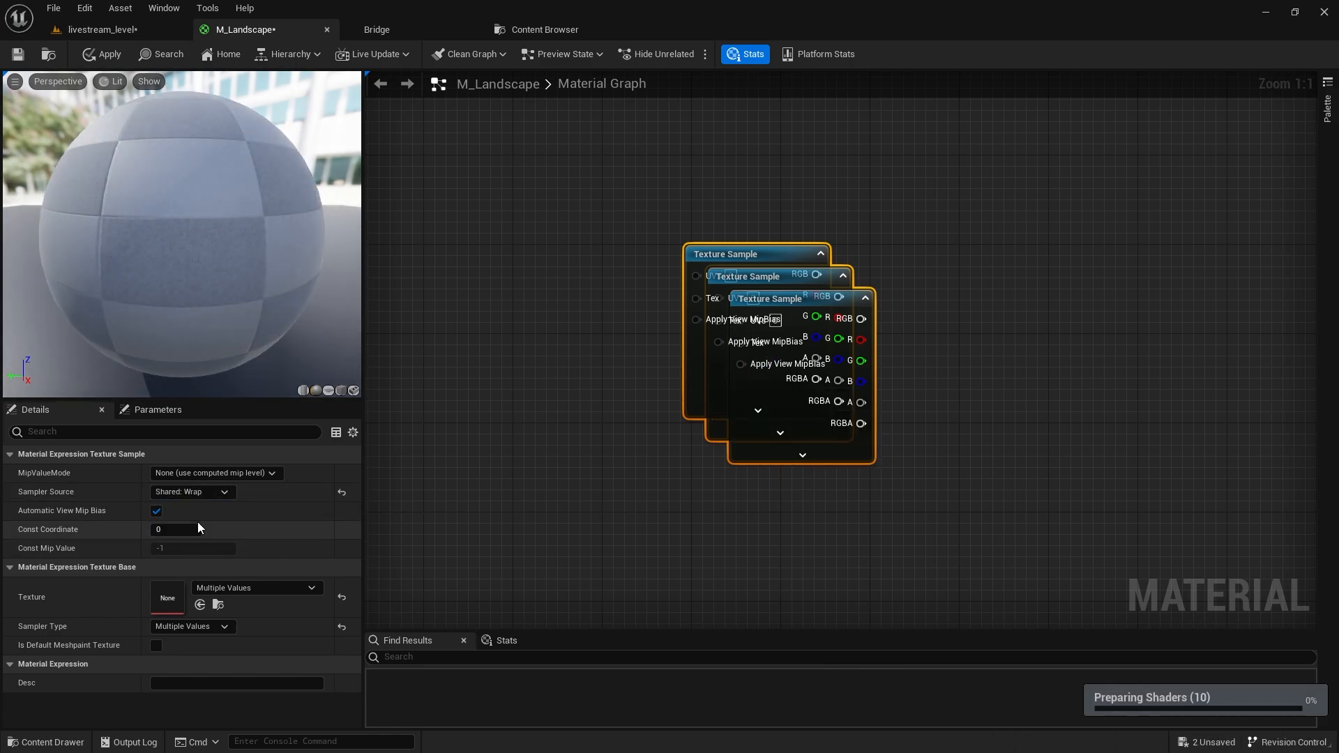
scroll(640, 308, "down", 5)
Arrange the sandy gravel samples and select the three L1 ground texture samples.
left_click(533, 370)
left_click_drag(534, 370, 545, 340)
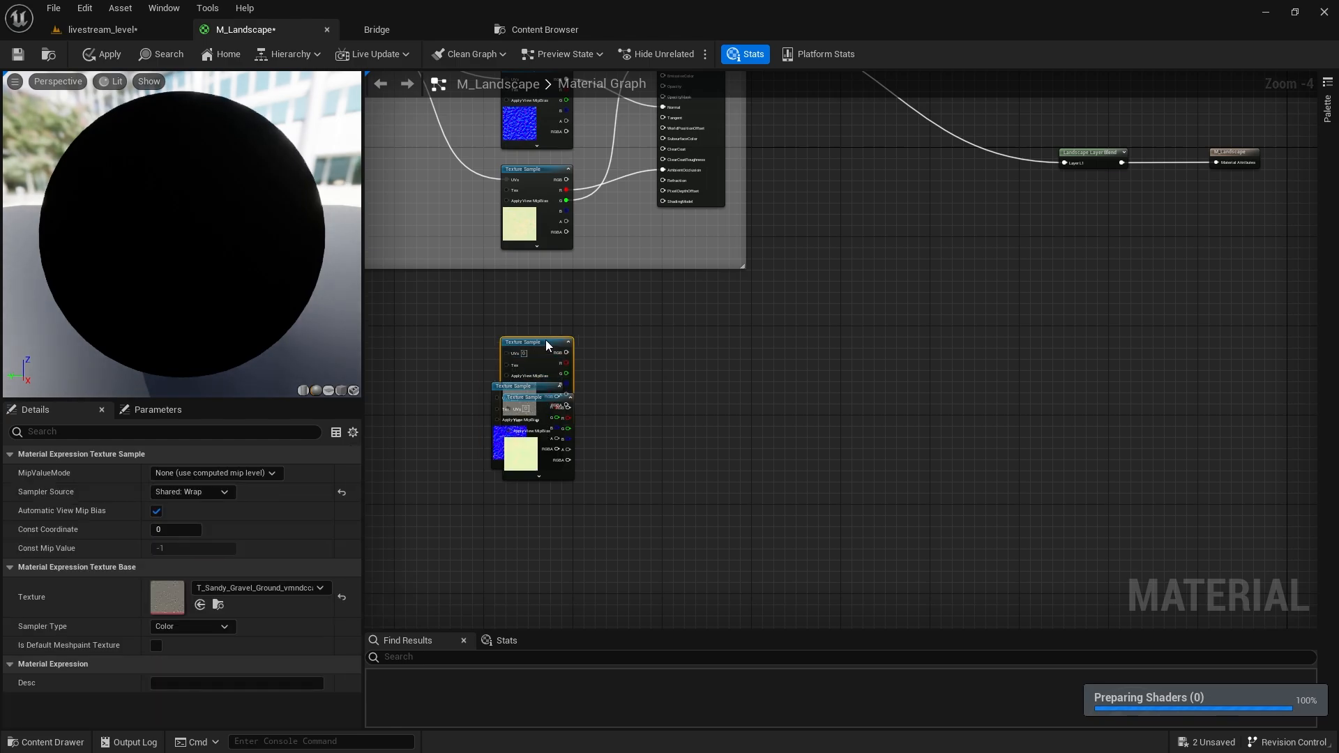
right_click_drag(546, 341, 624, 205)
left_click_drag(621, 325, 735, 347)
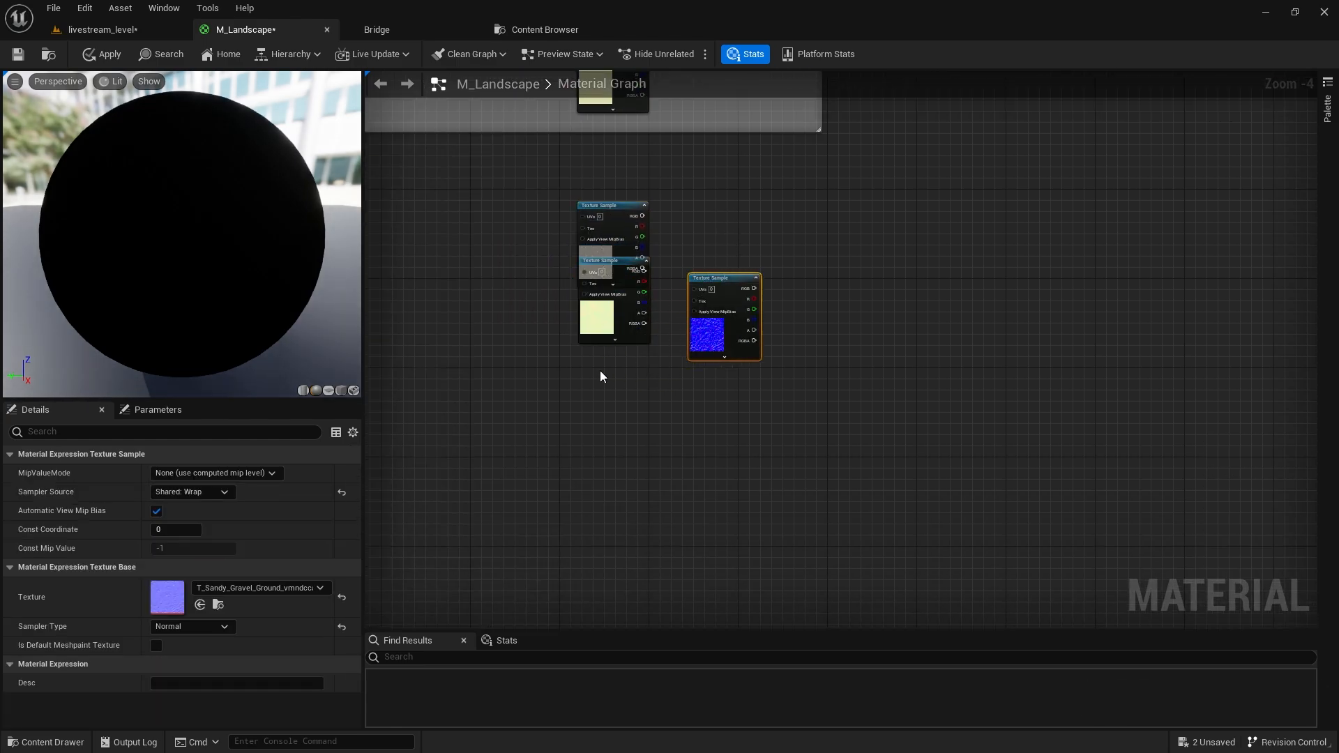
left_click_drag(603, 315, 595, 484)
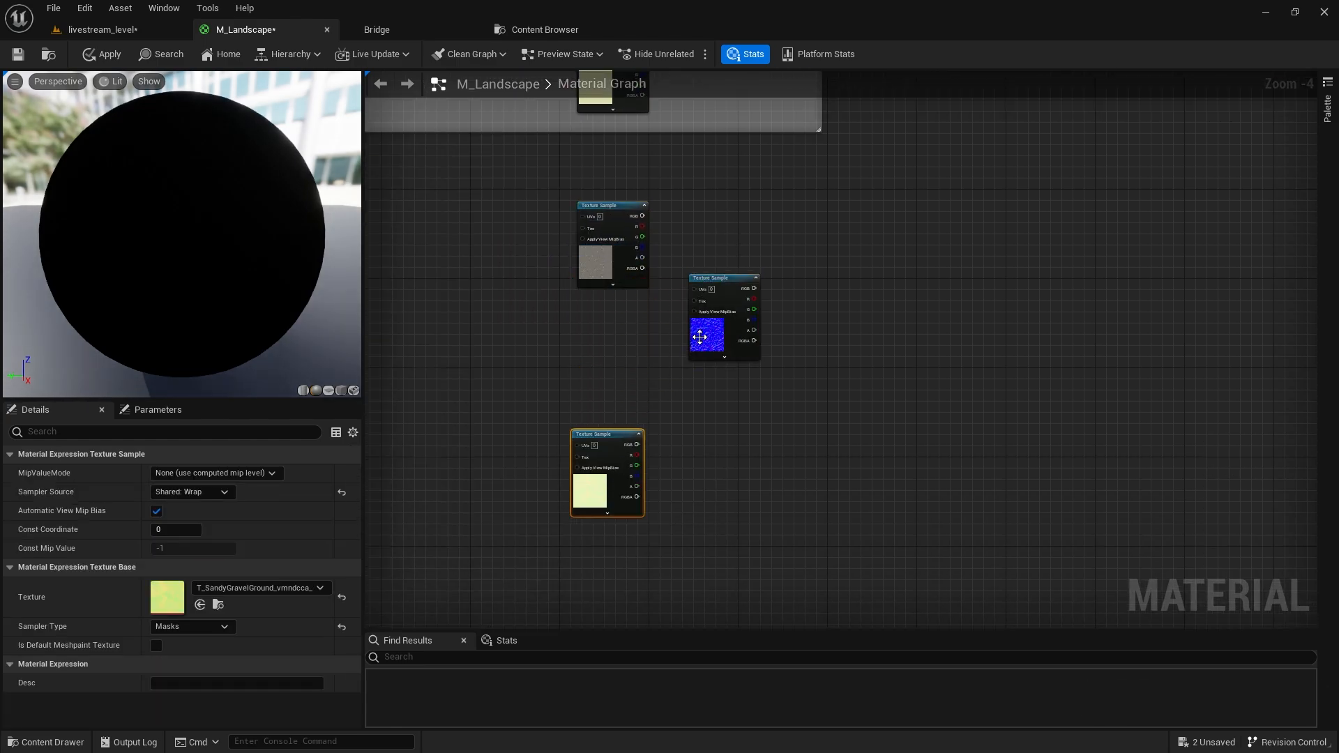
left_click_drag(699, 337, 590, 376)
right_click_drag(683, 279, 675, 602)
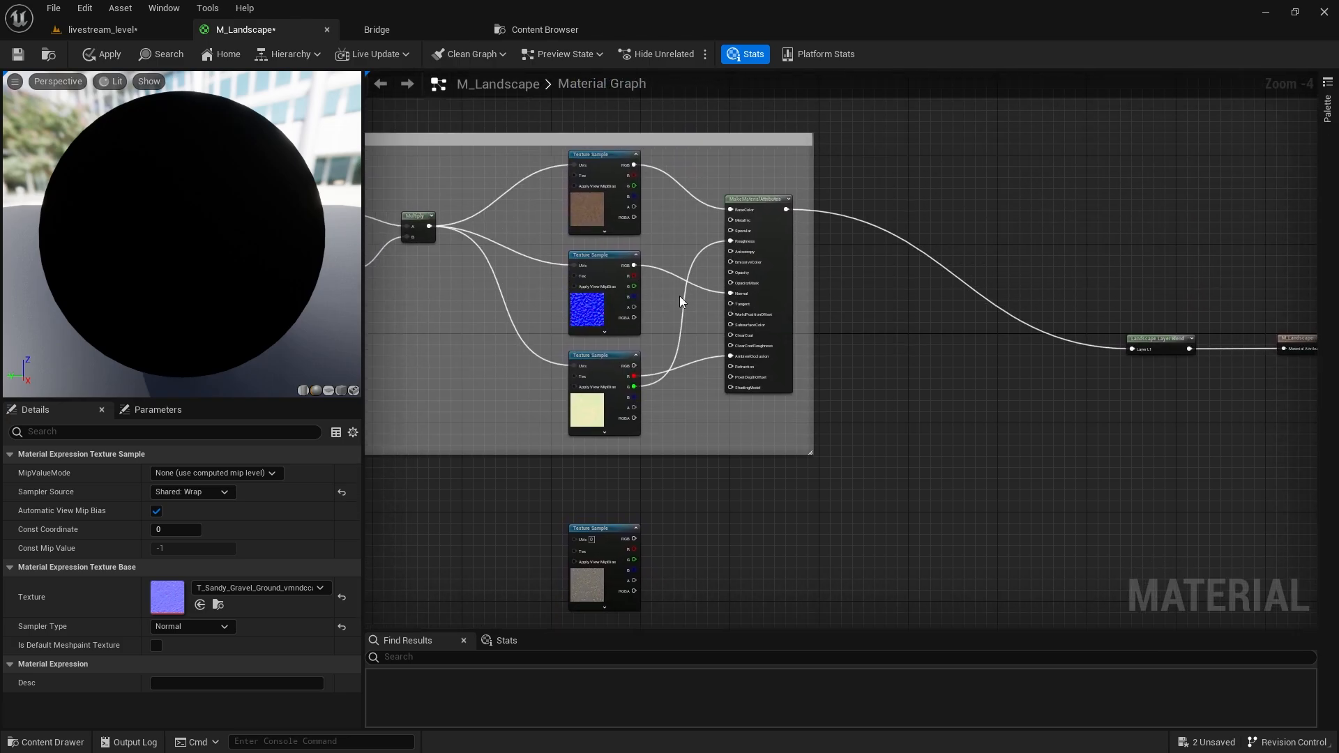
left_click_drag(626, 267, 585, 399)
Convert the three ground texture samples to parameters and rename the second one 'L1 normal'.
right_click(584, 414)
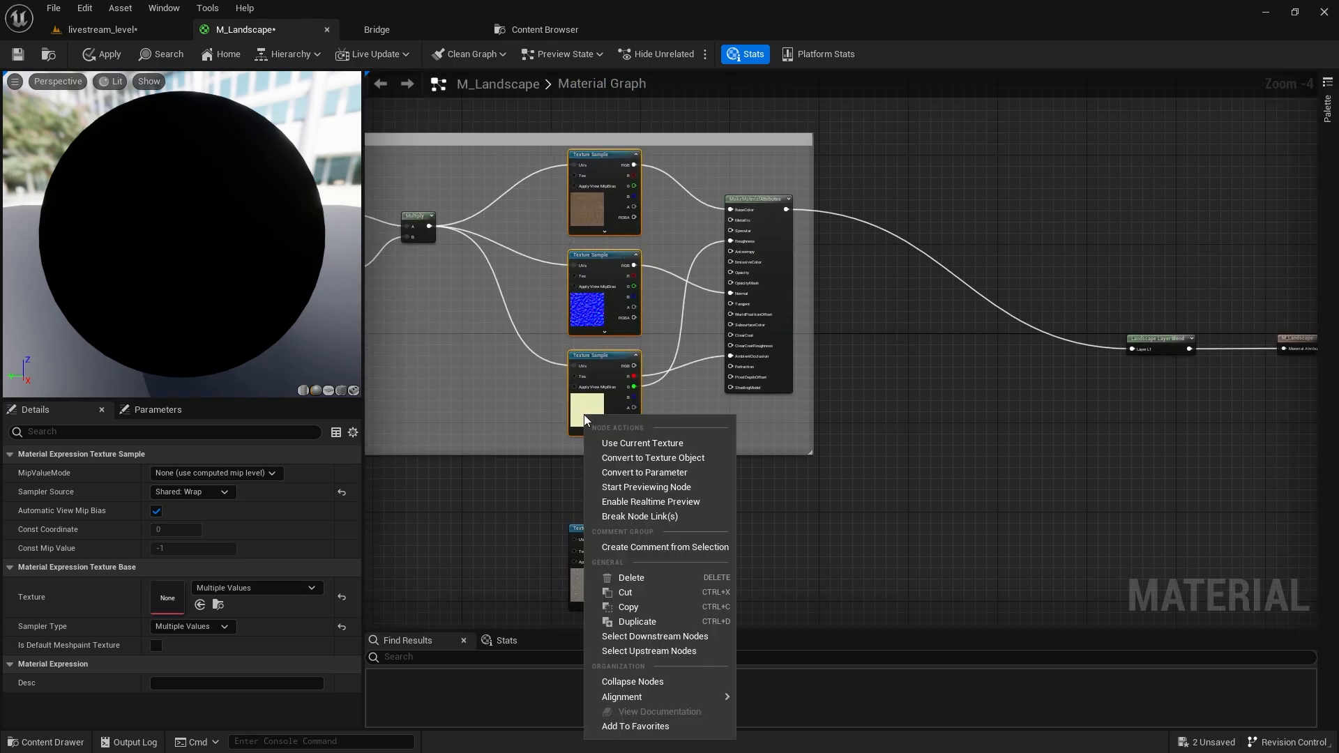
left_click(629, 471)
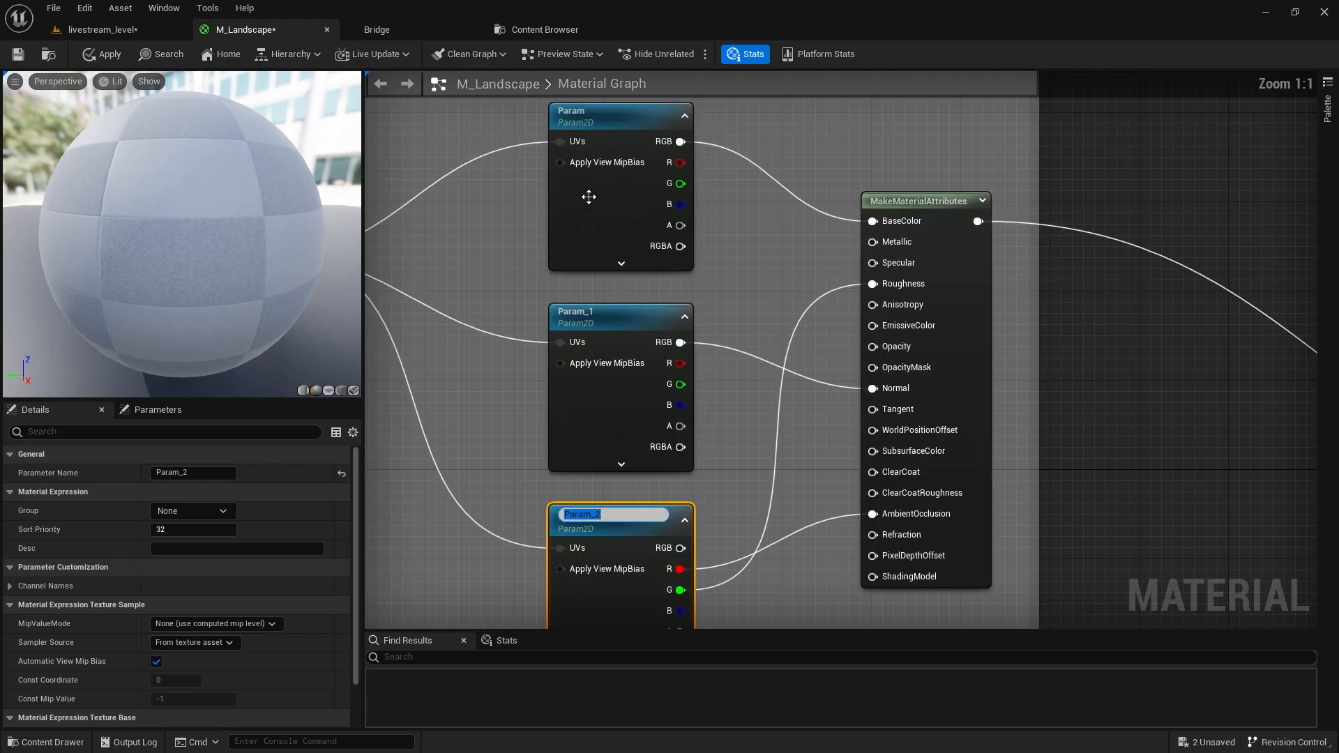
left_click(189, 472)
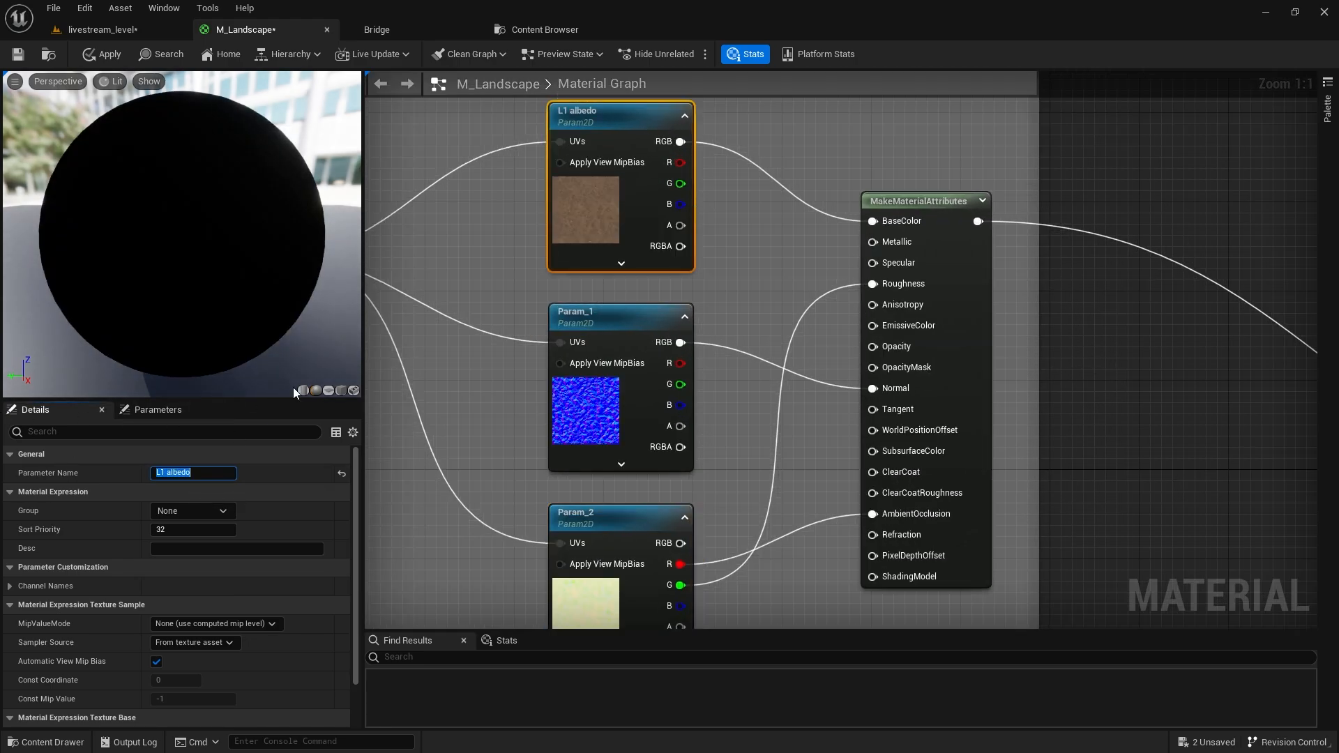
left_click(590, 433)
left_click(192, 473)
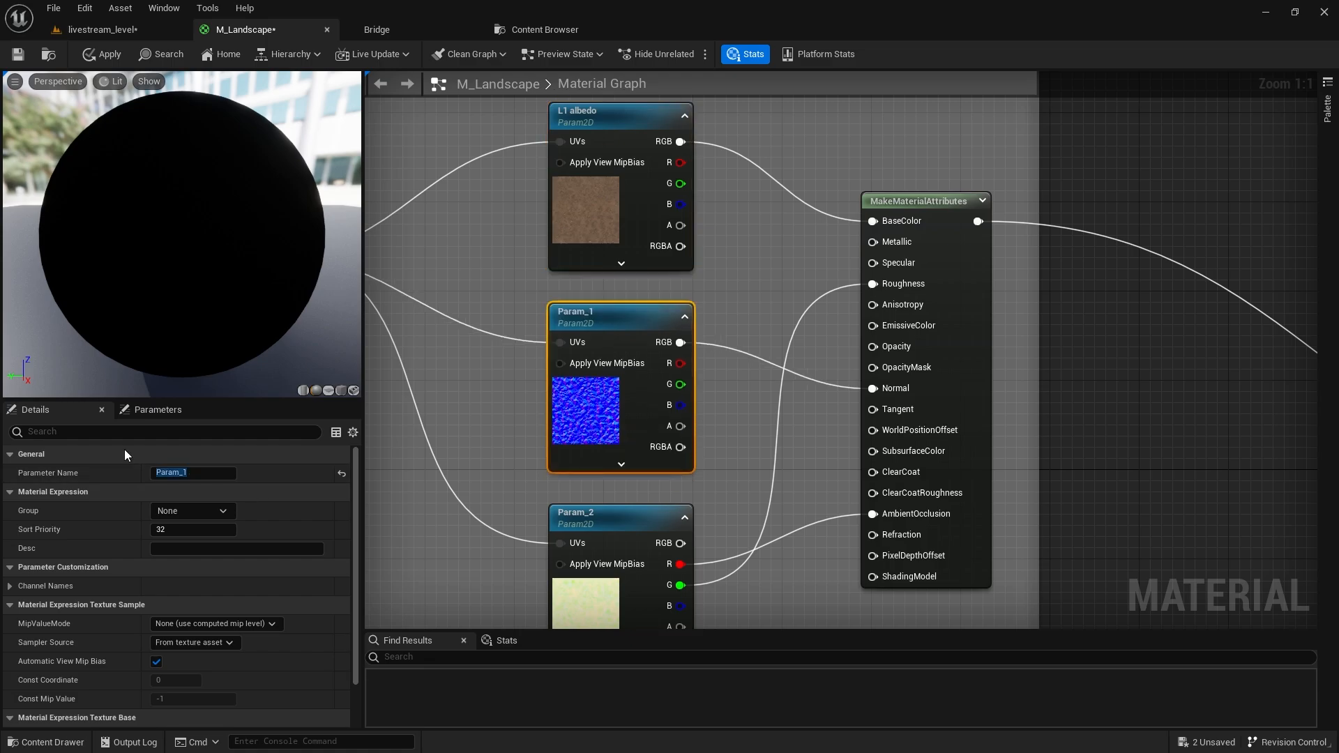
right_click_drag(446, 441, 413, 428)
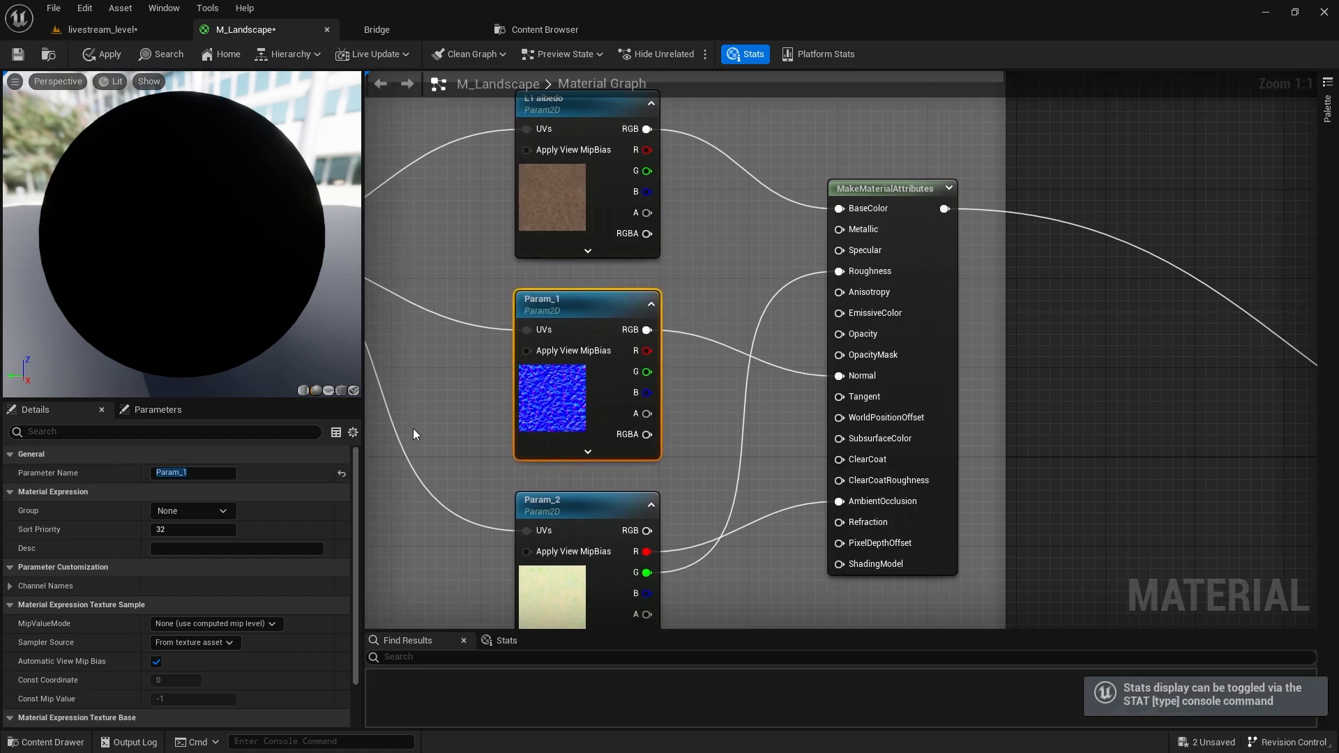
left_click(208, 473)
type("L1 normal")
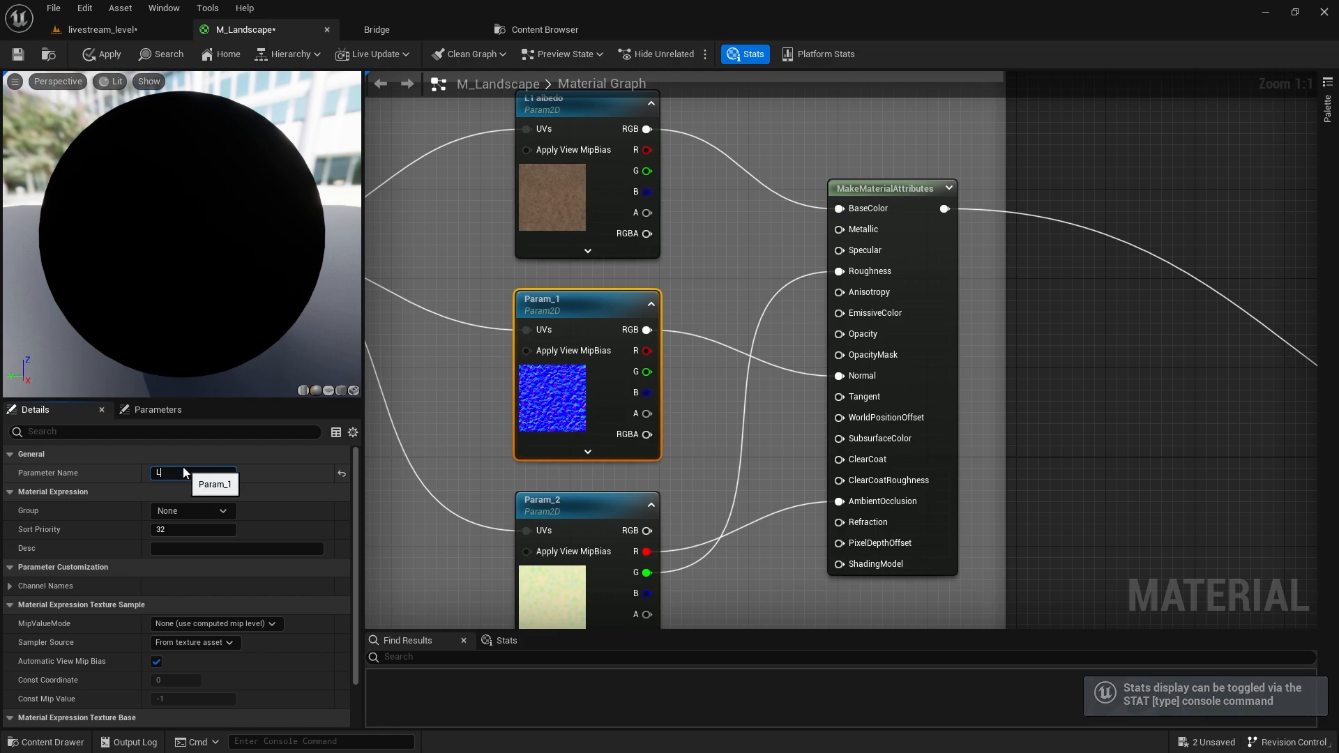
key("Return")
Rename Param_2 to 'L1 mask', then select the loose gravel albedo sample.
right_click_drag(485, 491, 529, 306)
left_click(614, 440)
left_click(226, 474)
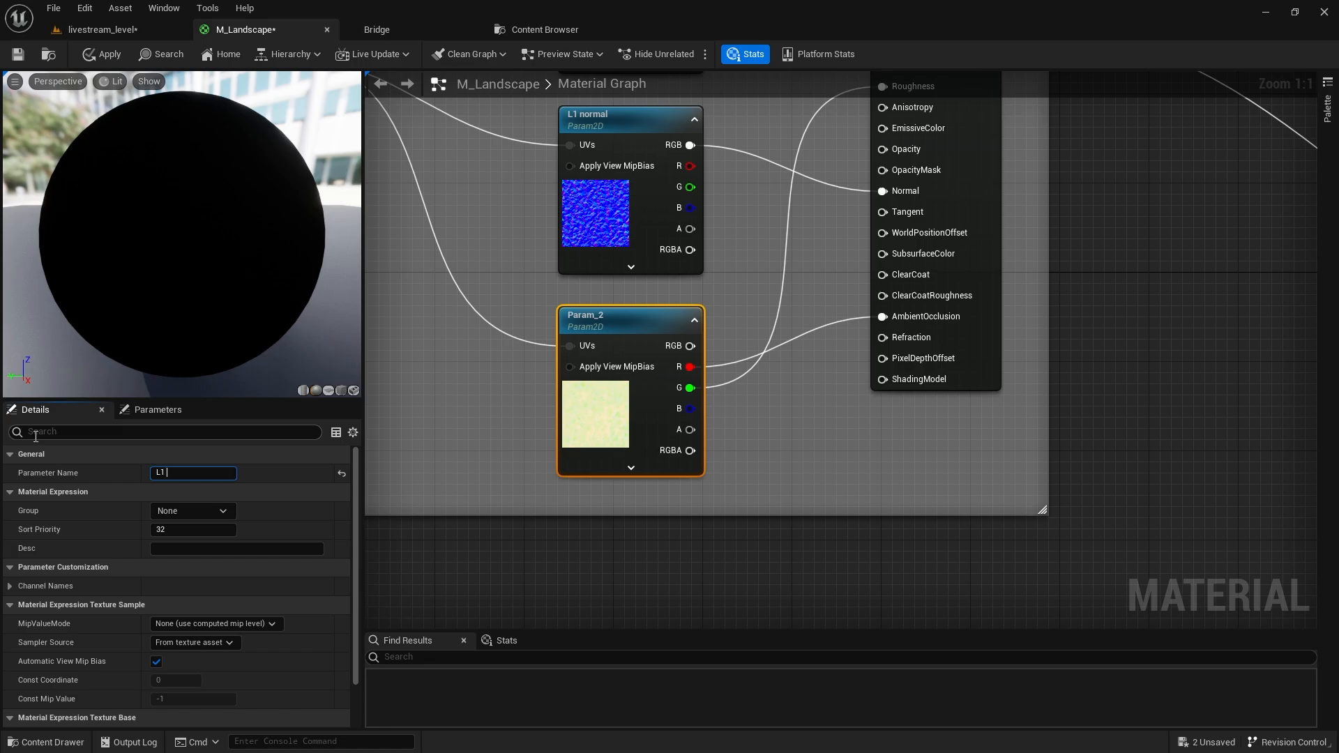
right_click_drag(609, 539, 702, 317)
left_click(702, 317)
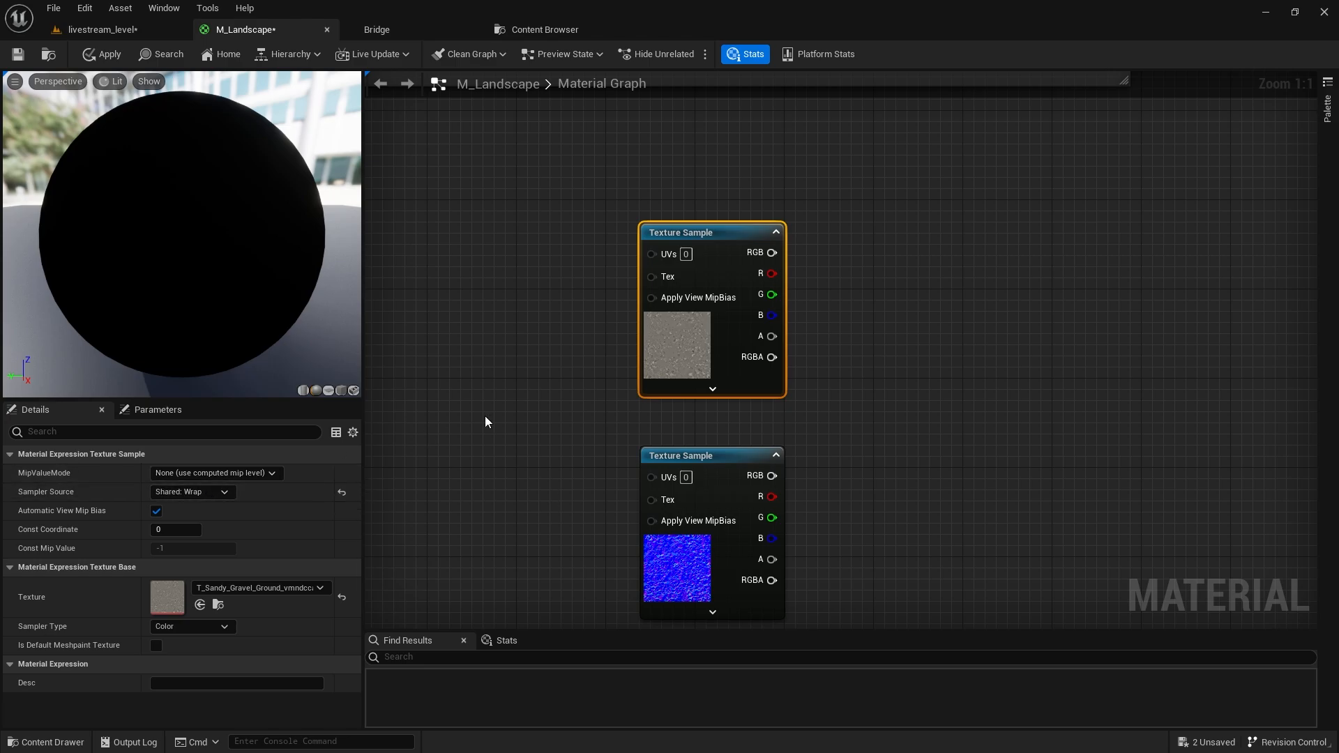
Convert the gravel albedo and normal samples to parameters named 'L2 albedo' and 'L2 normal'.
right_click(651, 371)
left_click(695, 413)
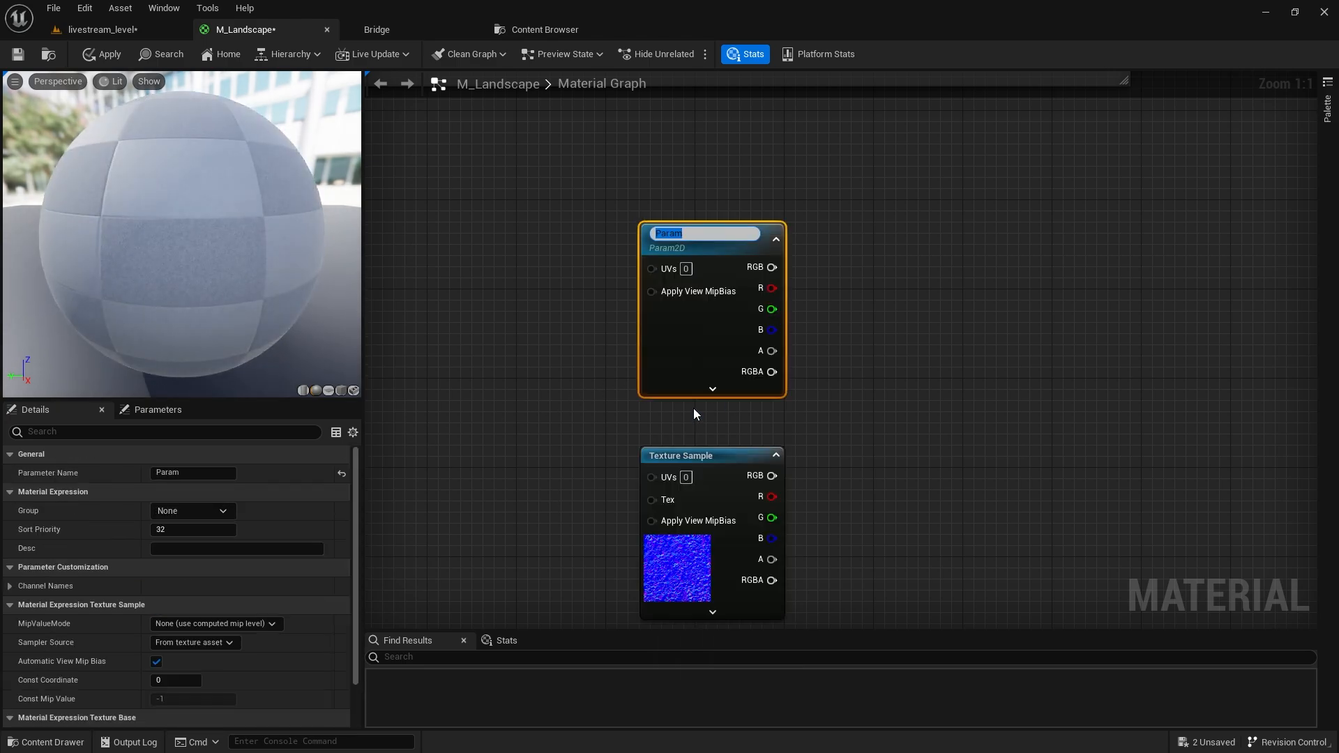
type("L2 albedo")
key("Return")
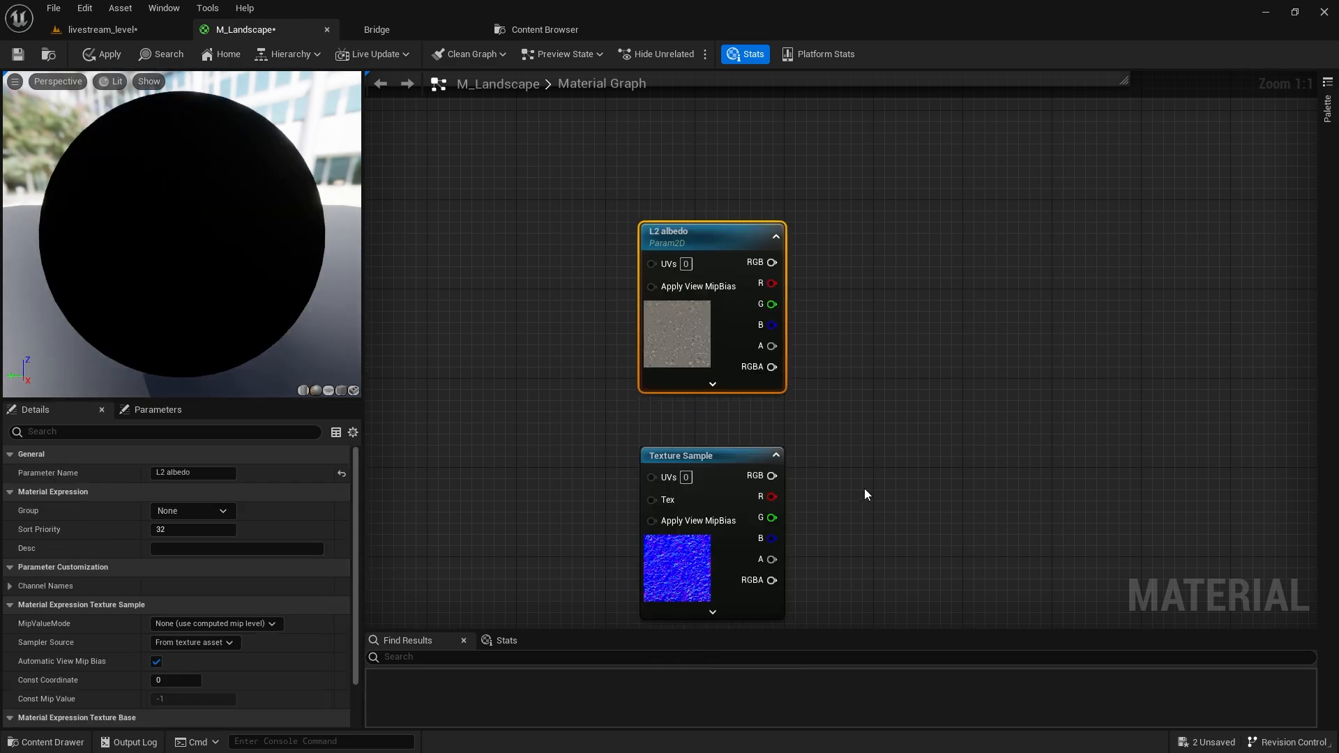
right_click(718, 570)
left_click(809, 307)
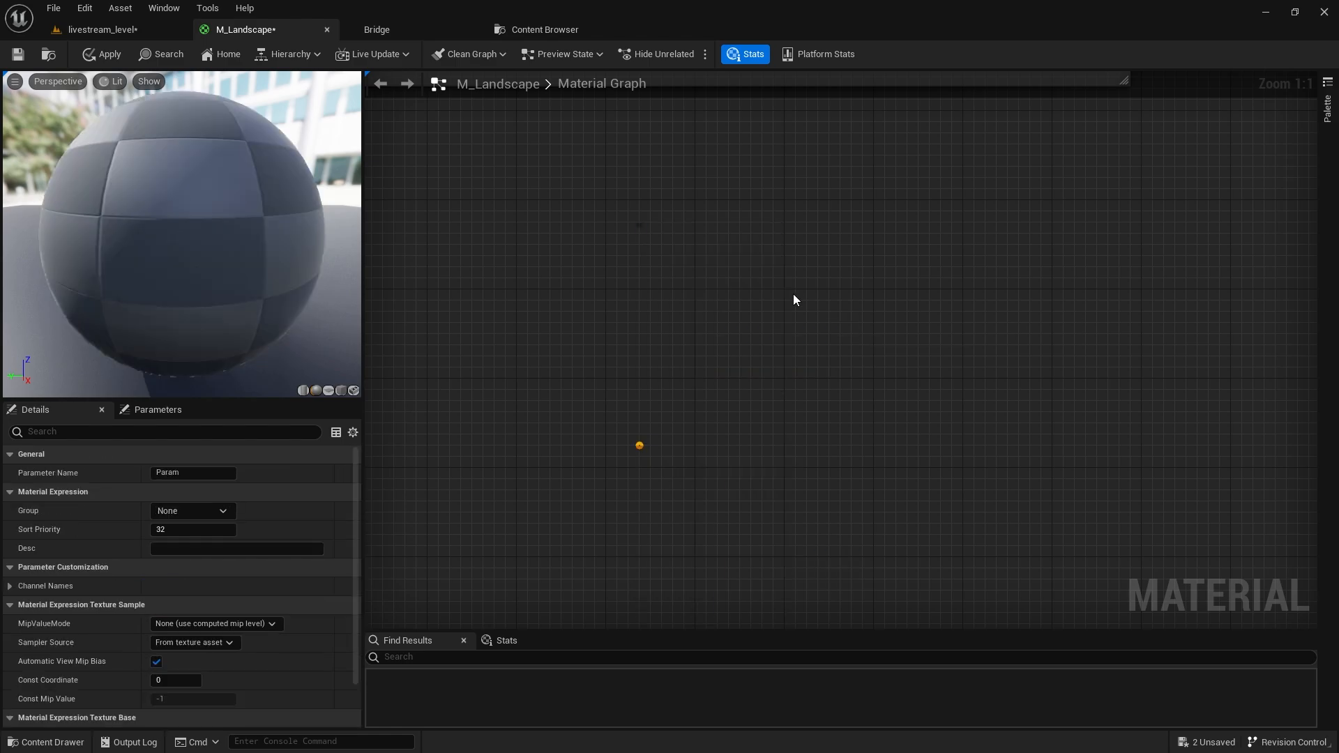
type("L2 normal")
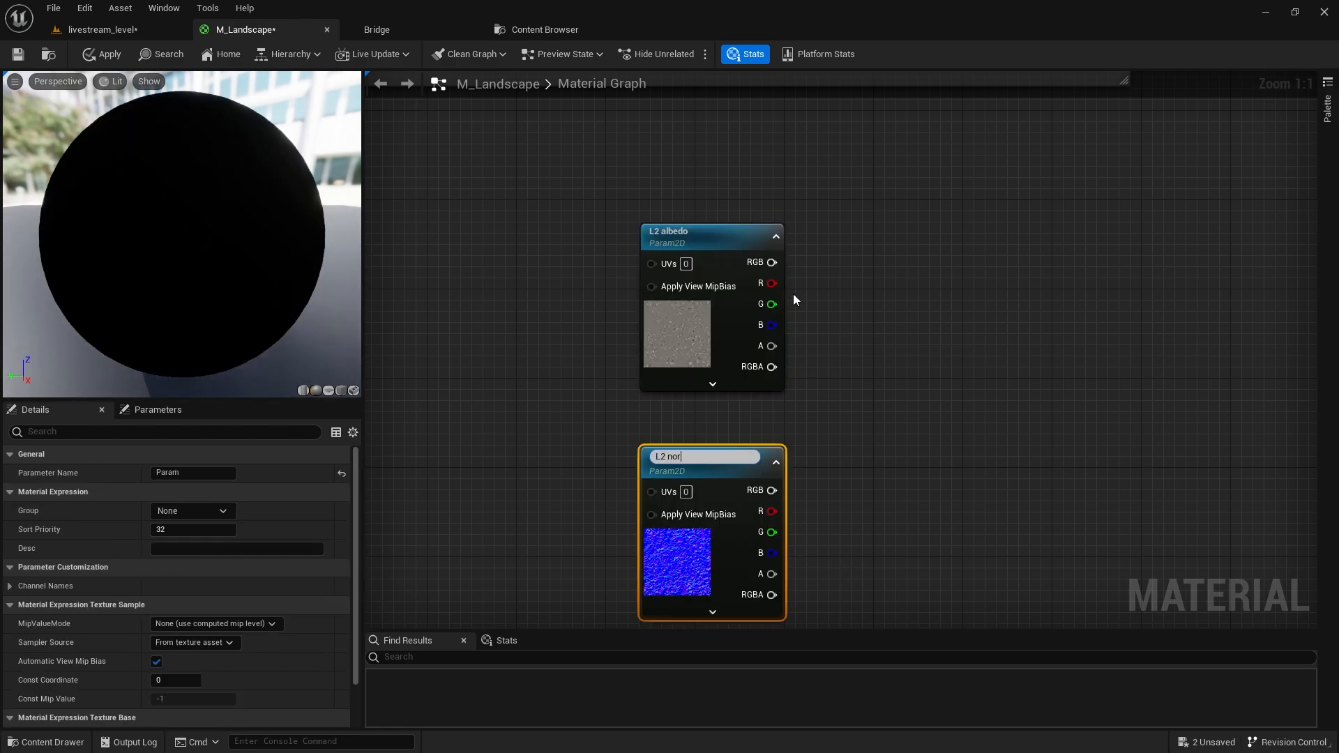
key("Return")
Convert the gravel mask sample to a parameter named 'L2 mask'.
right_click_drag(800, 518, 898, 279)
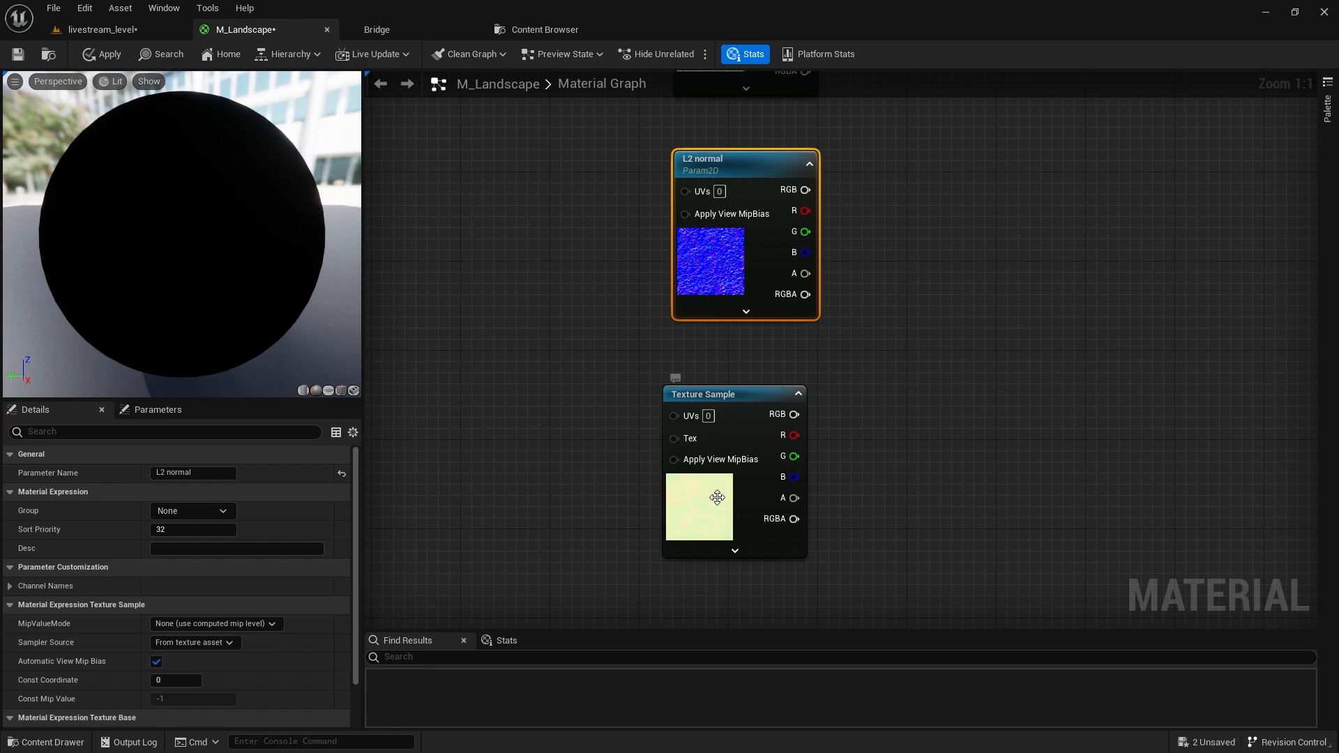
right_click(781, 405)
left_click(802, 236)
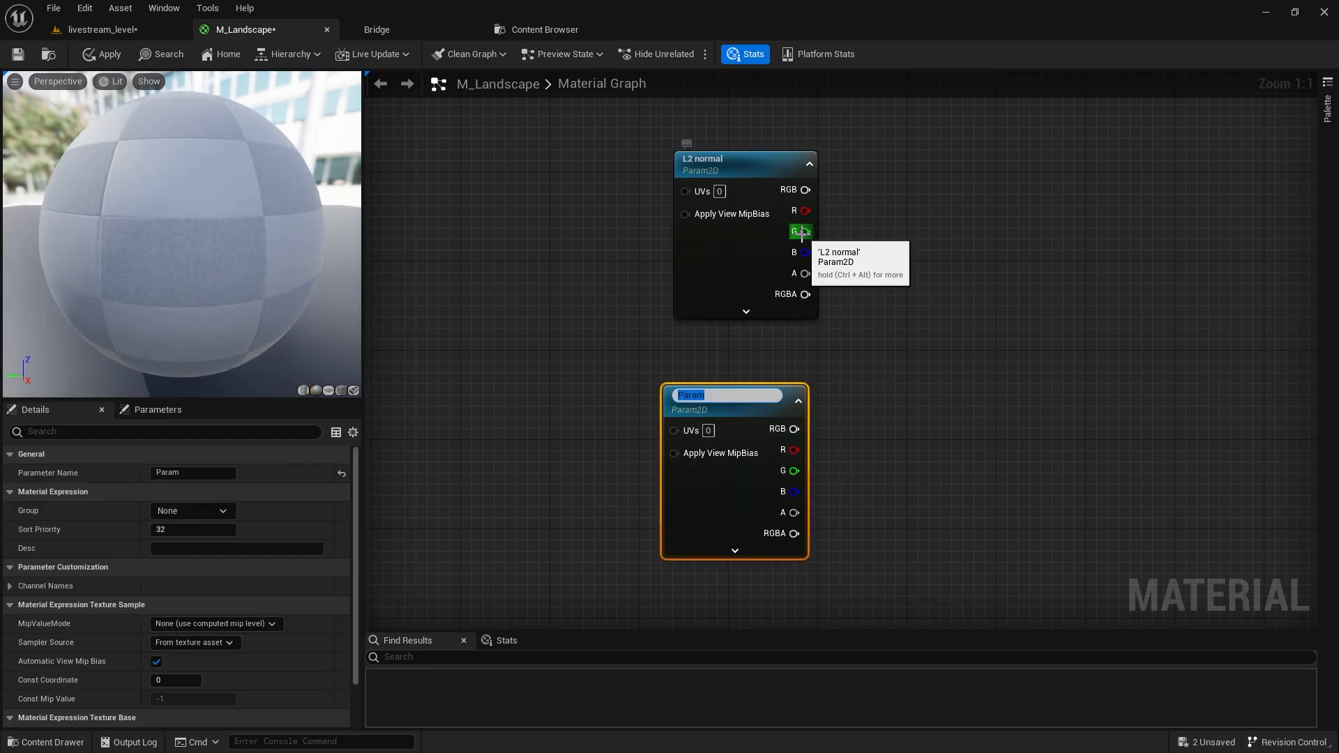
type("L2 mask")
key("Return")
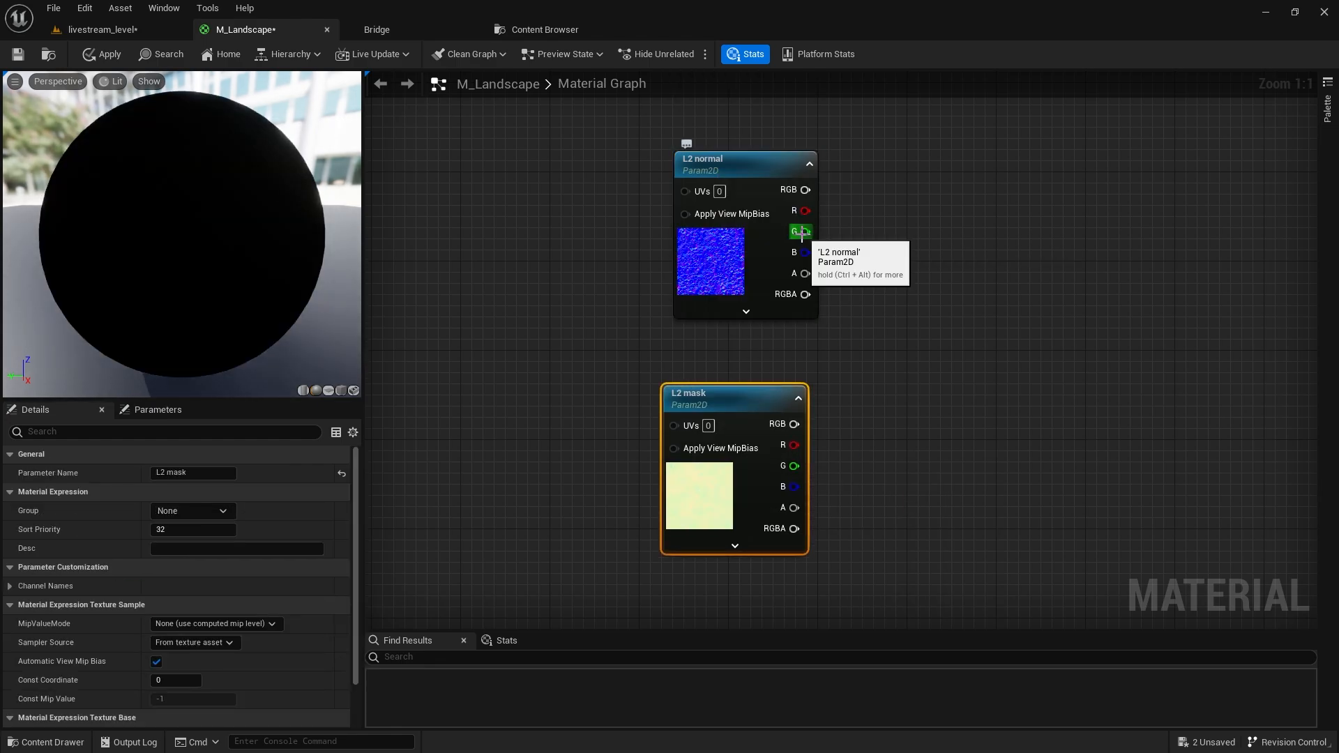
Align L2 mask and copy the TexCoord, tiling and Multiply nodes beside the L2 parameters.
left_click_drag(764, 403, 779, 399)
scroll(780, 399, "down", 2)
right_click_drag(599, 256, 654, 427)
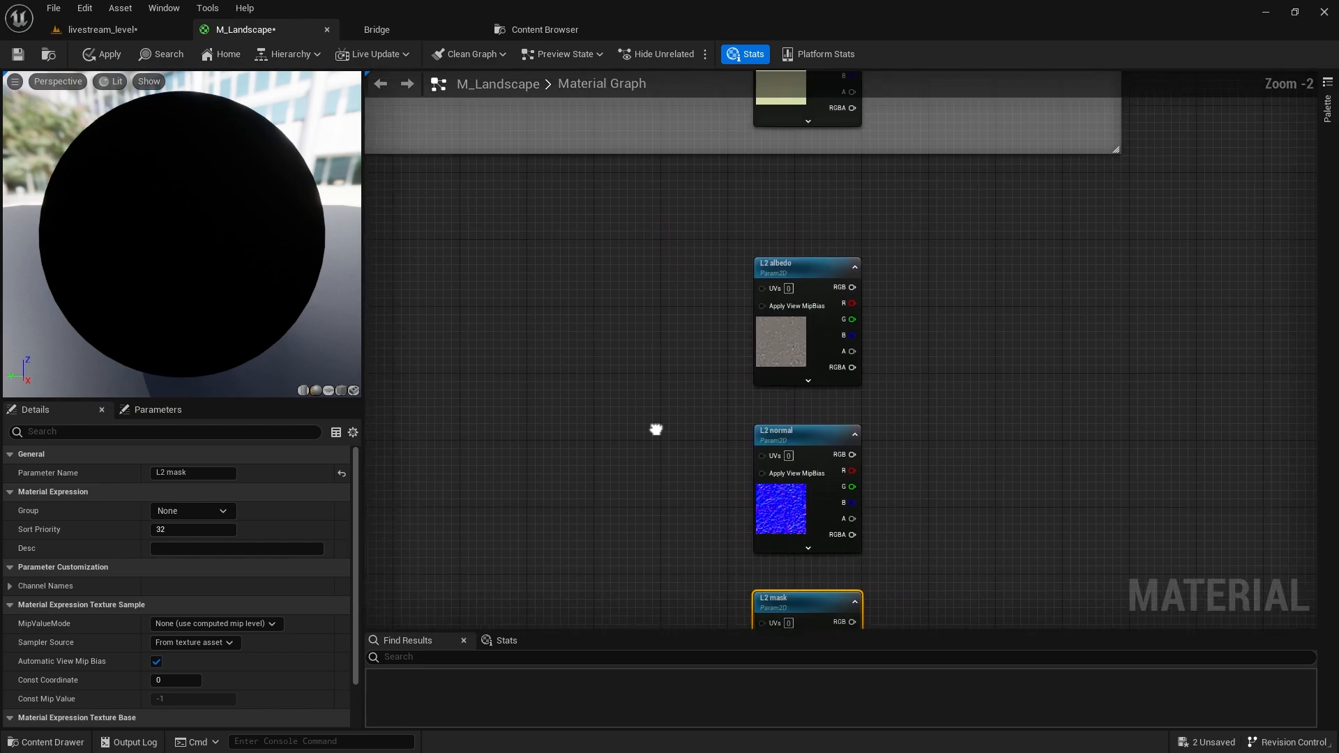
scroll(726, 428, "down", 3)
left_click_drag(568, 182, 568, 183)
key("ctrl+c")
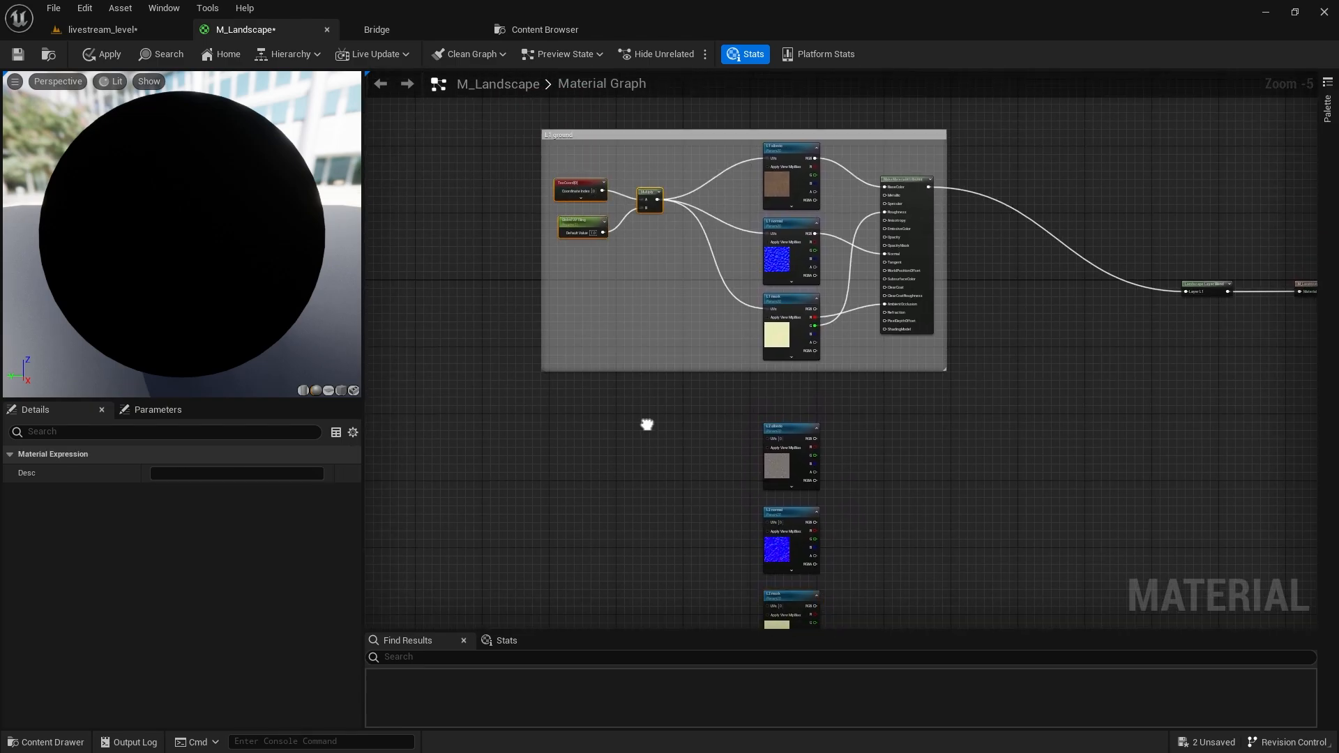
right_click_drag(649, 422, 541, 295)
key("ctrl+v")
scroll(541, 296, "up", 4)
right_click(650, 199)
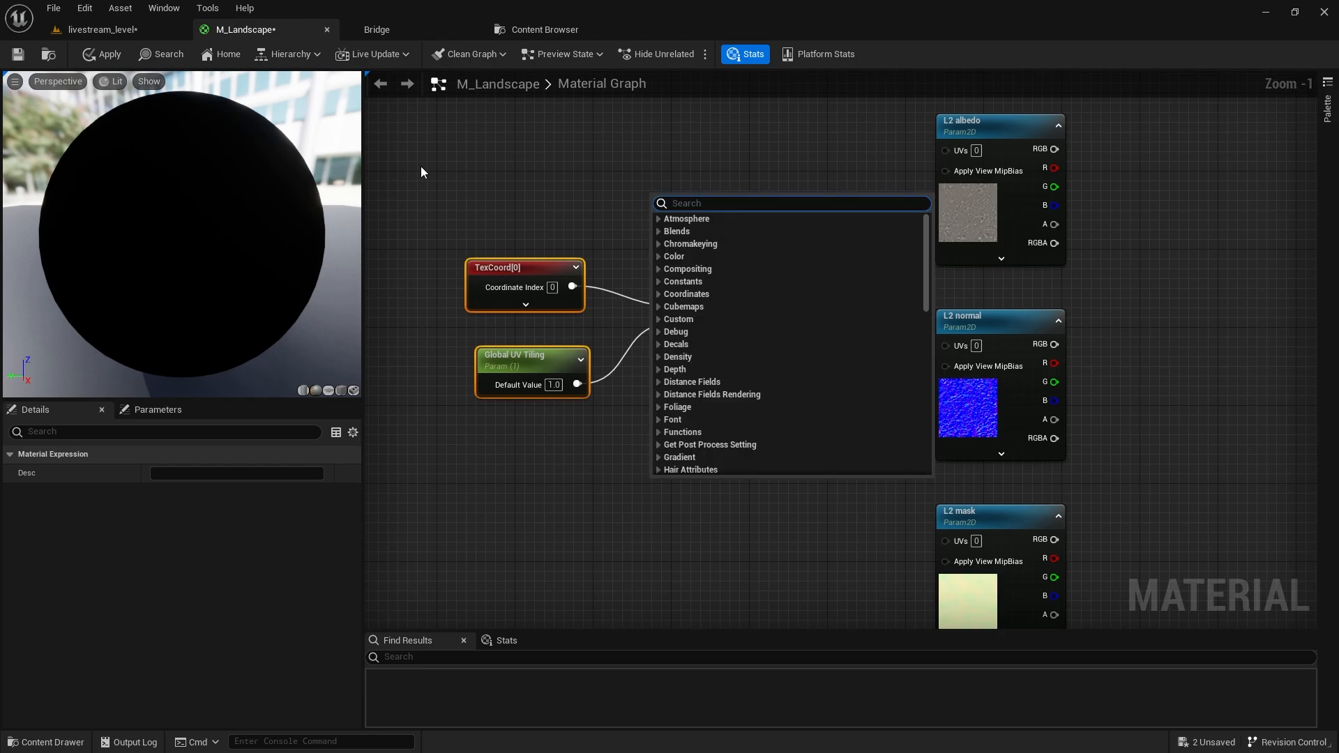
left_click(421, 166)
left_click_drag(459, 181, 696, 356)
right_click_drag(696, 293, 777, 749)
right_click_drag(724, 214, 811, 376)
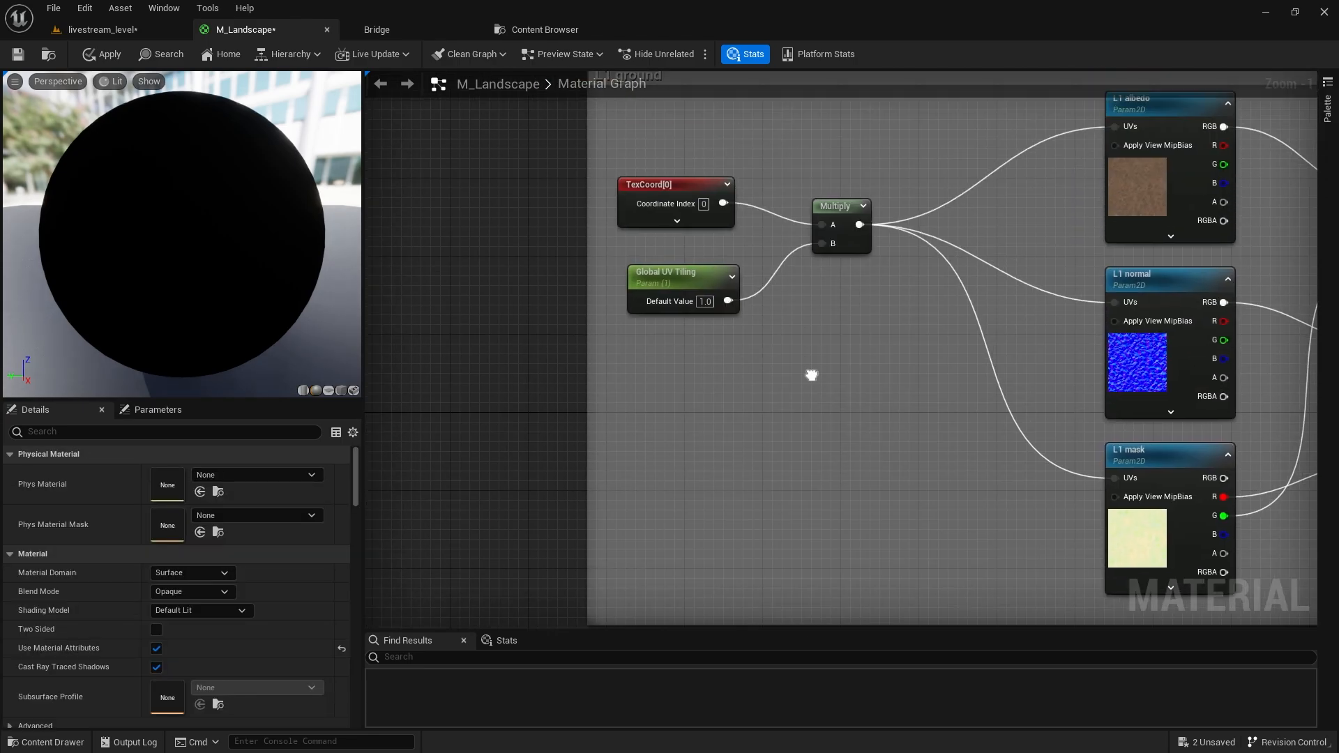
Add a Named Reroute Declaration called 'Global UV Tiling' fed by the Multiply output.
left_click_drag(860, 225, 854, 333)
type("name")
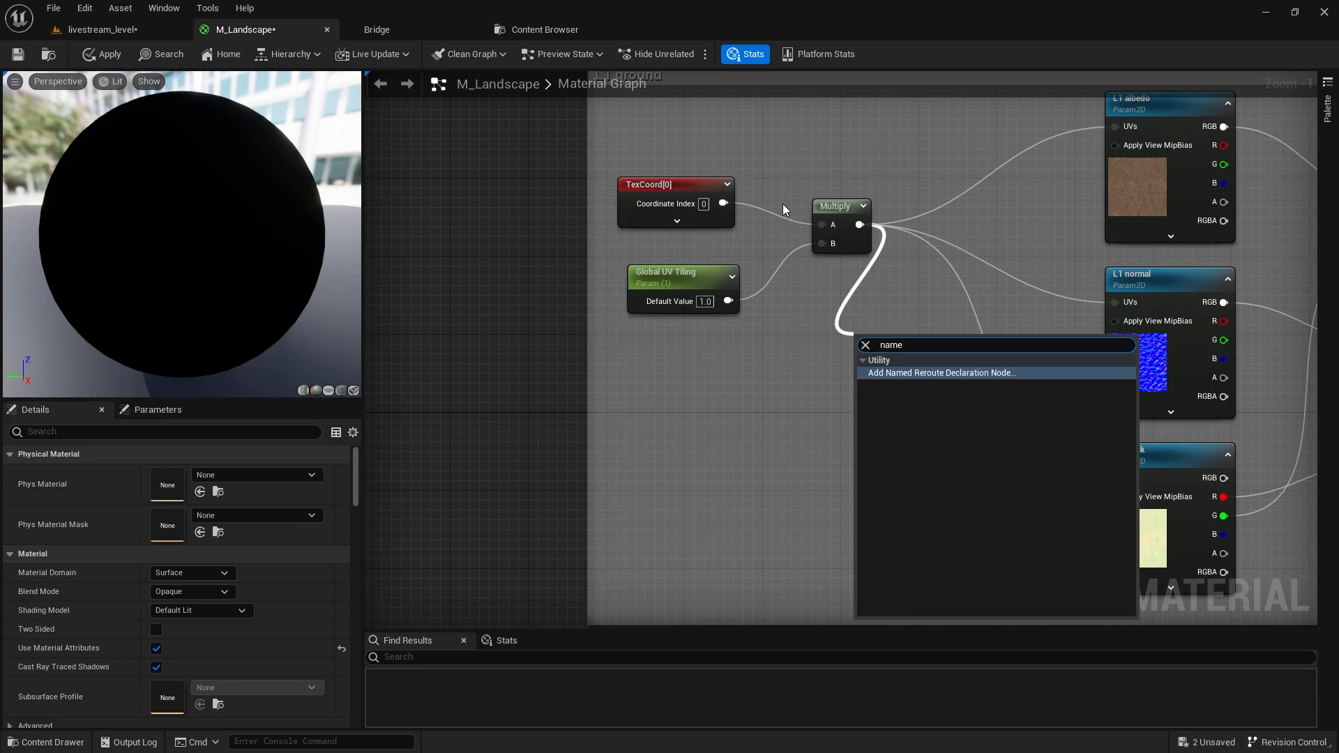
key("Return")
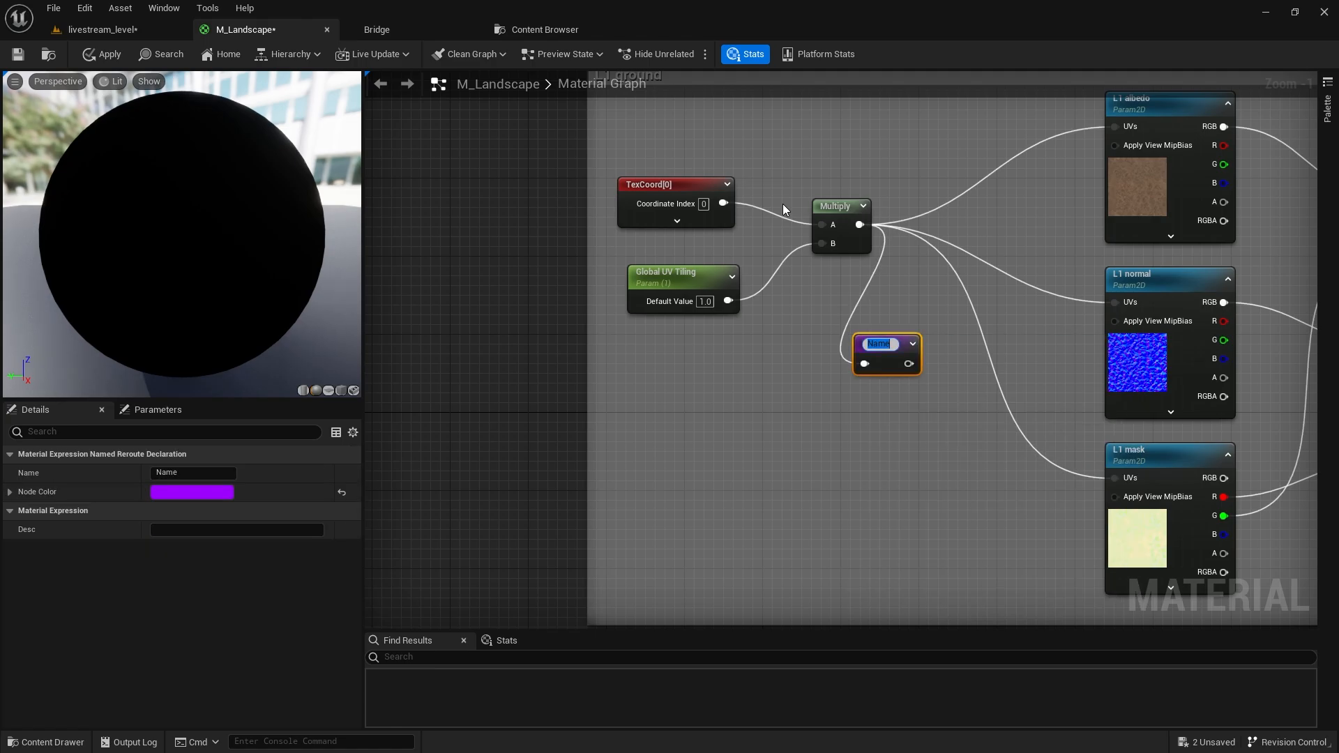
type("G")
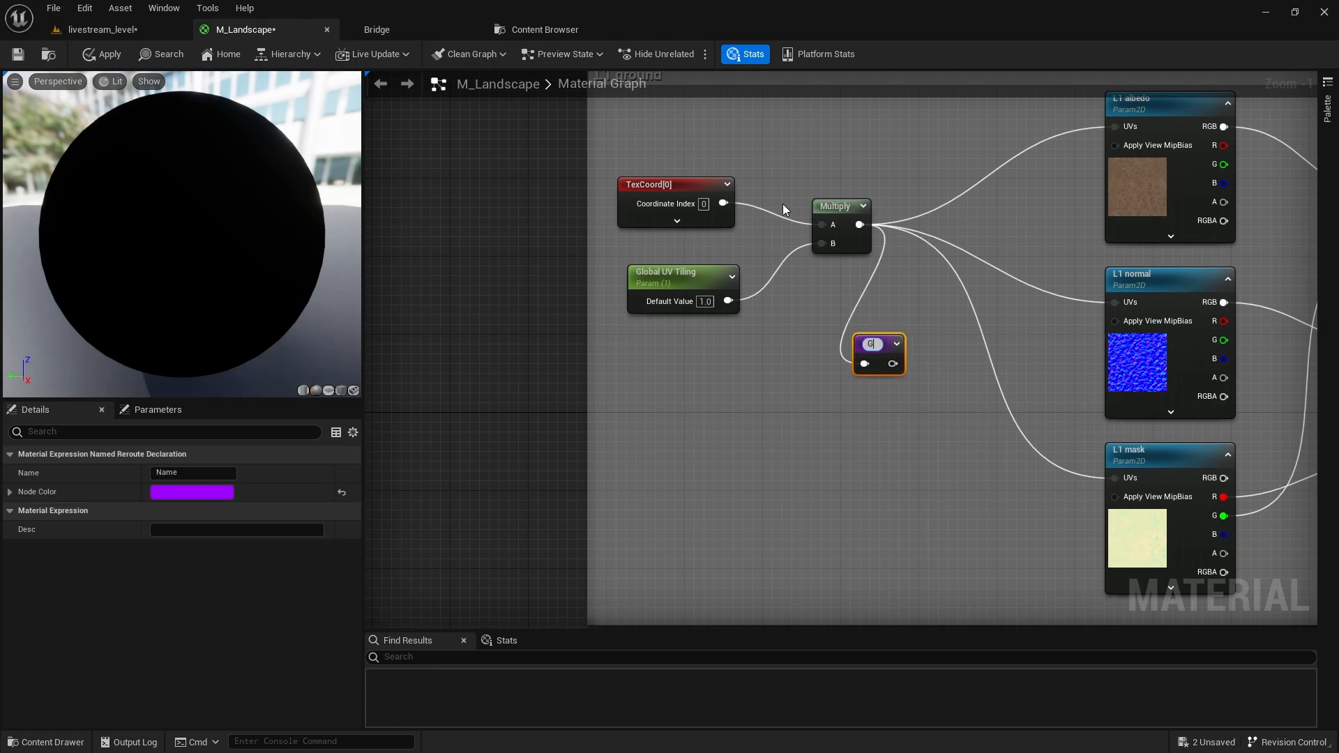
type("lobal UV Tiling")
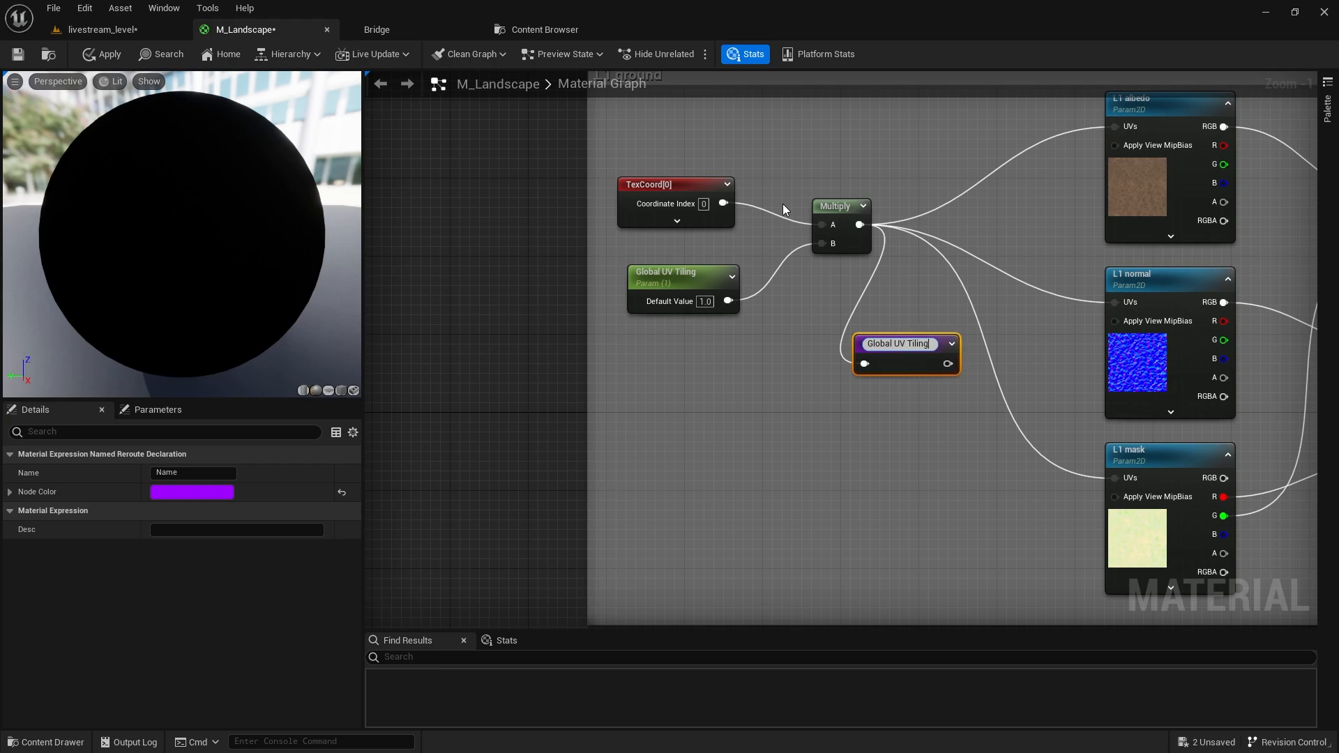
key("Return")
Place a Global UV Tiling reroute usage node near the L1 ground group.
right_click_drag(782, 204, 663, 374)
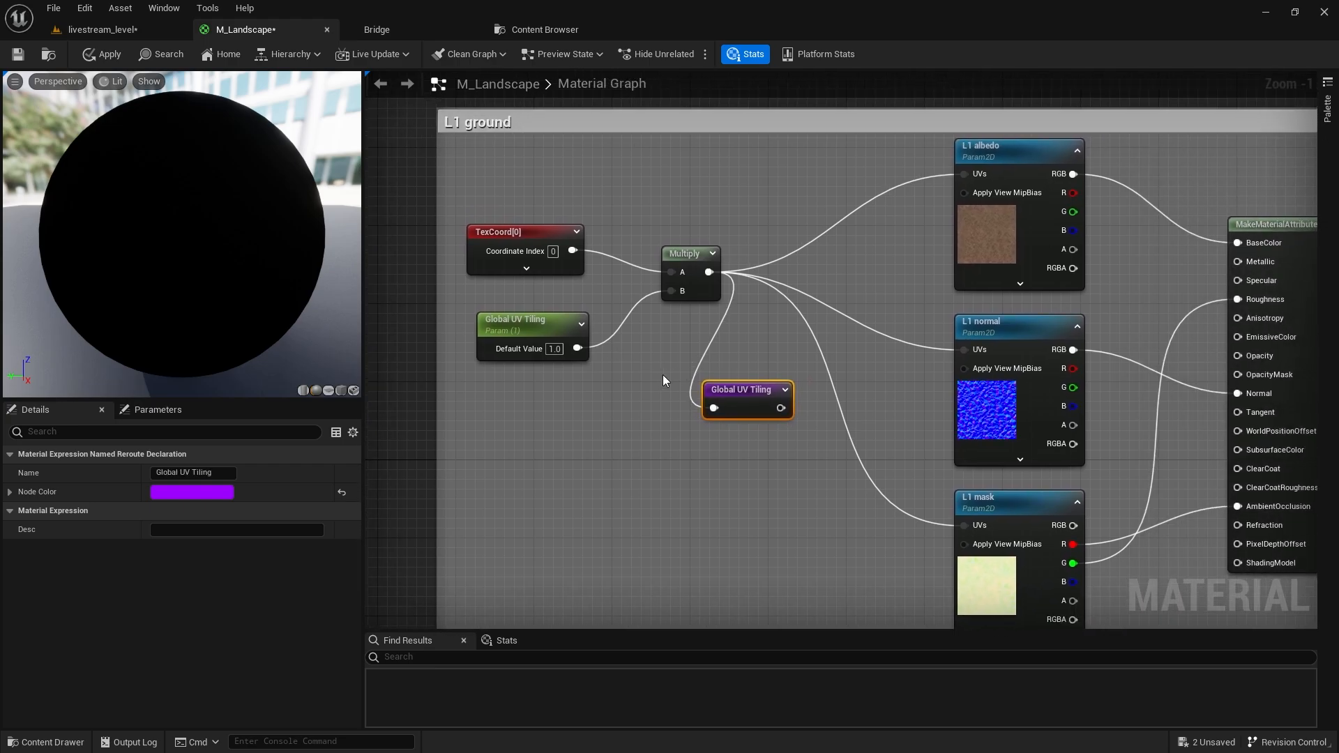
left_click(797, 170)
right_click(777, 199)
type("g")
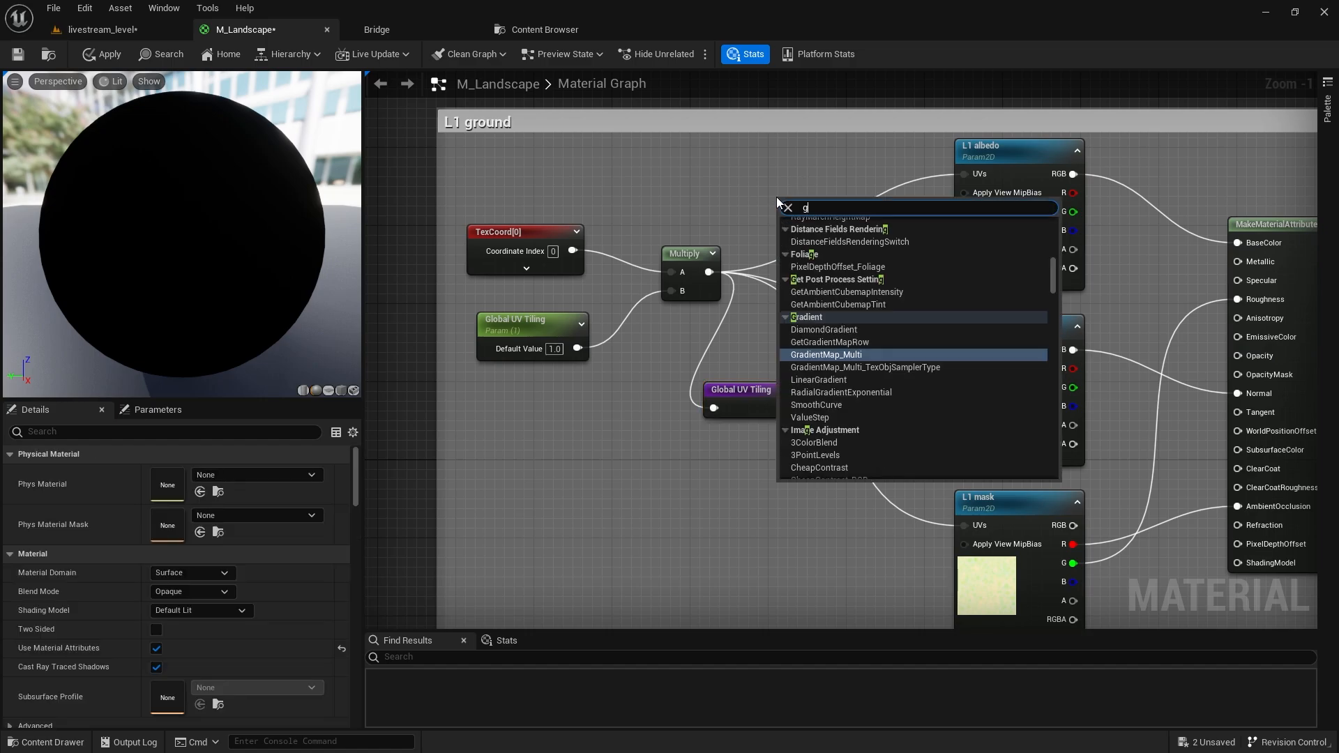
type("lobal")
key("Return")
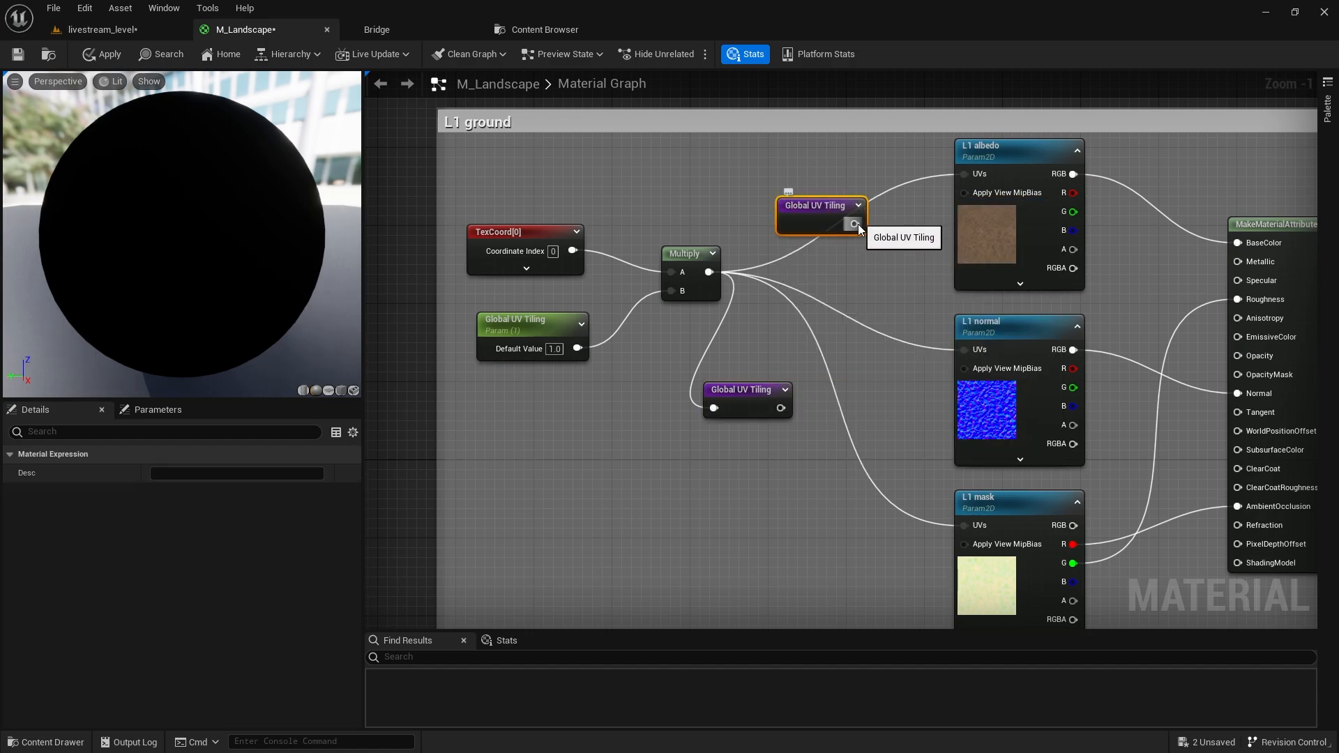
Feed Global UV Tiling into the UVs of L1 albedo, L1 normal and L1 mask.
left_click_drag(855, 224, 965, 174)
left_click_drag(855, 224, 961, 347)
left_click_drag(855, 224, 965, 525)
Move the tiling nodes out of the L1 ground comment and shrink the comment.
left_click_drag(753, 402, 798, 286)
scroll(797, 286, "down", 2)
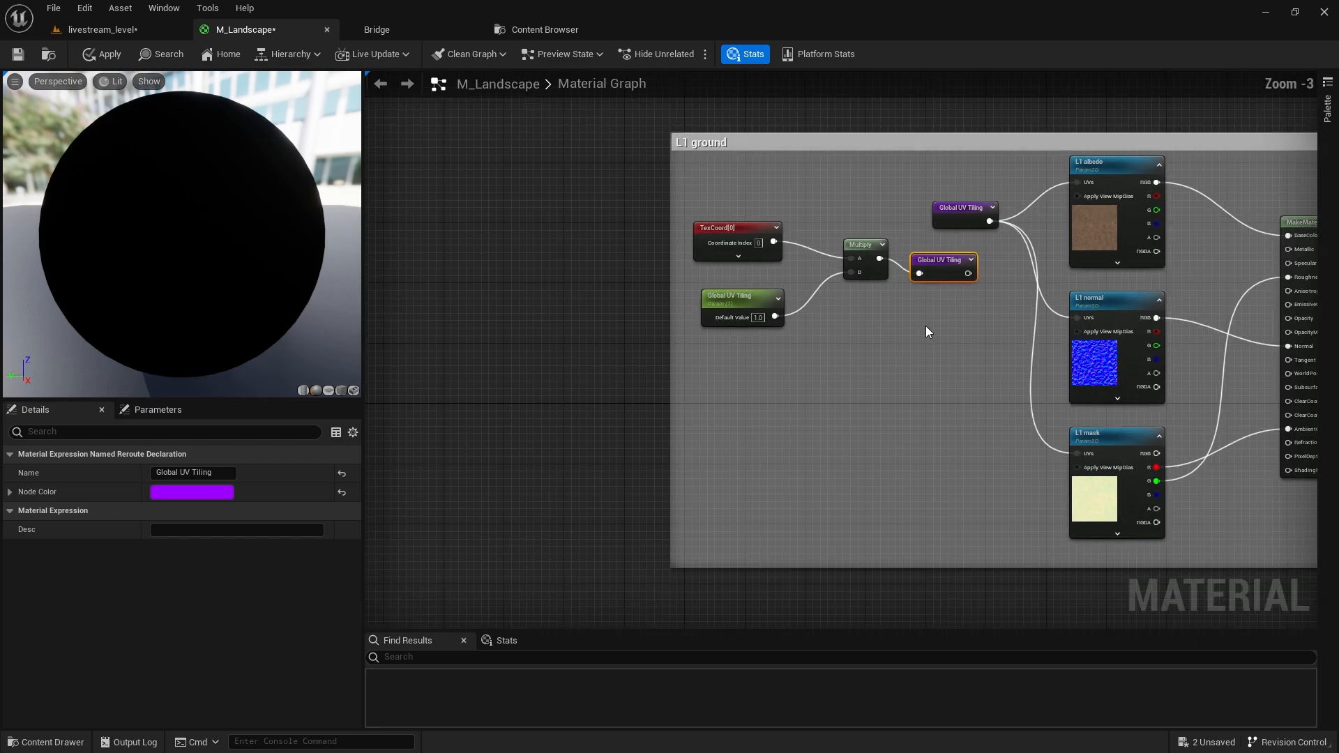
left_click_drag(927, 329, 402, 523)
scroll(559, 236, "down", 2)
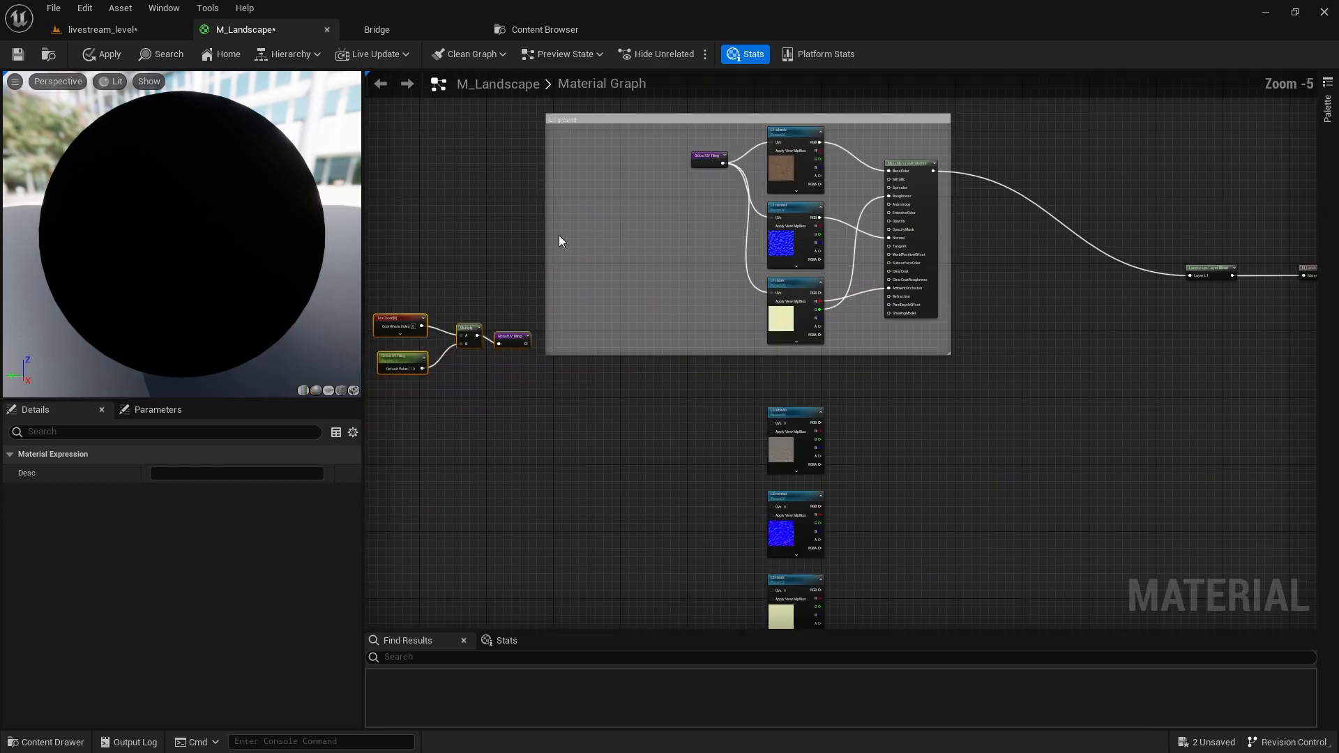
left_click_drag(565, 234, 755, 231)
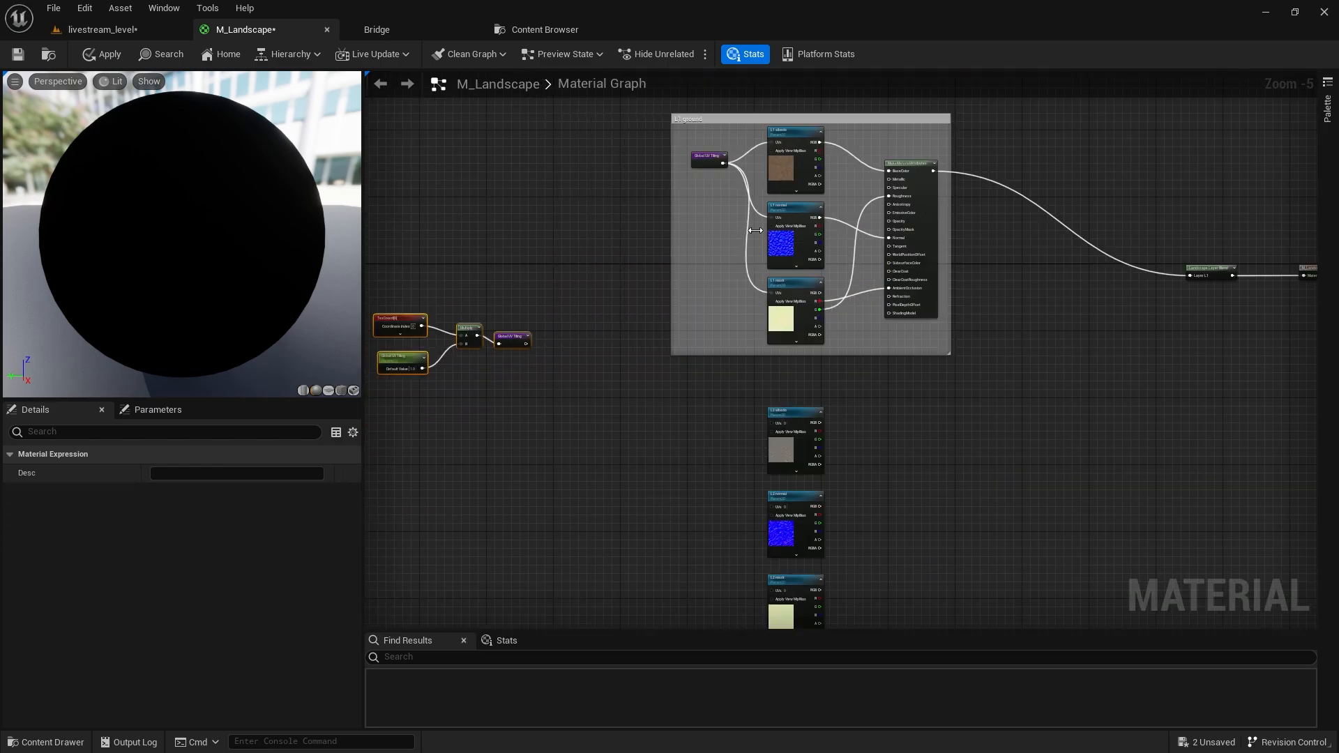
left_click_drag(703, 159, 708, 208)
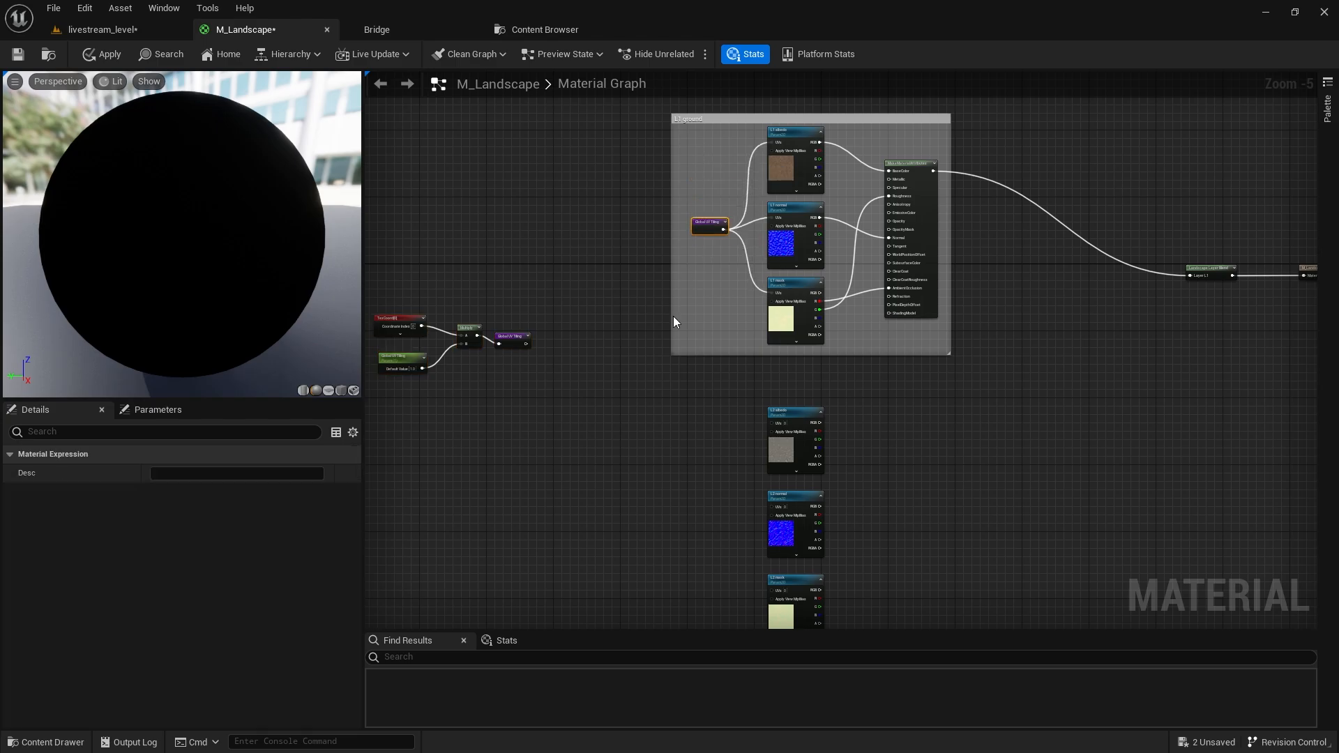
right_click_drag(672, 316, 706, 208)
Move the Global UV Tiling node beside the L2 textures and wire it into L2 albedo, normal and mask UVs.
key("ctrl+x")
key("ctrl+v")
scroll(762, 244, "up", 4)
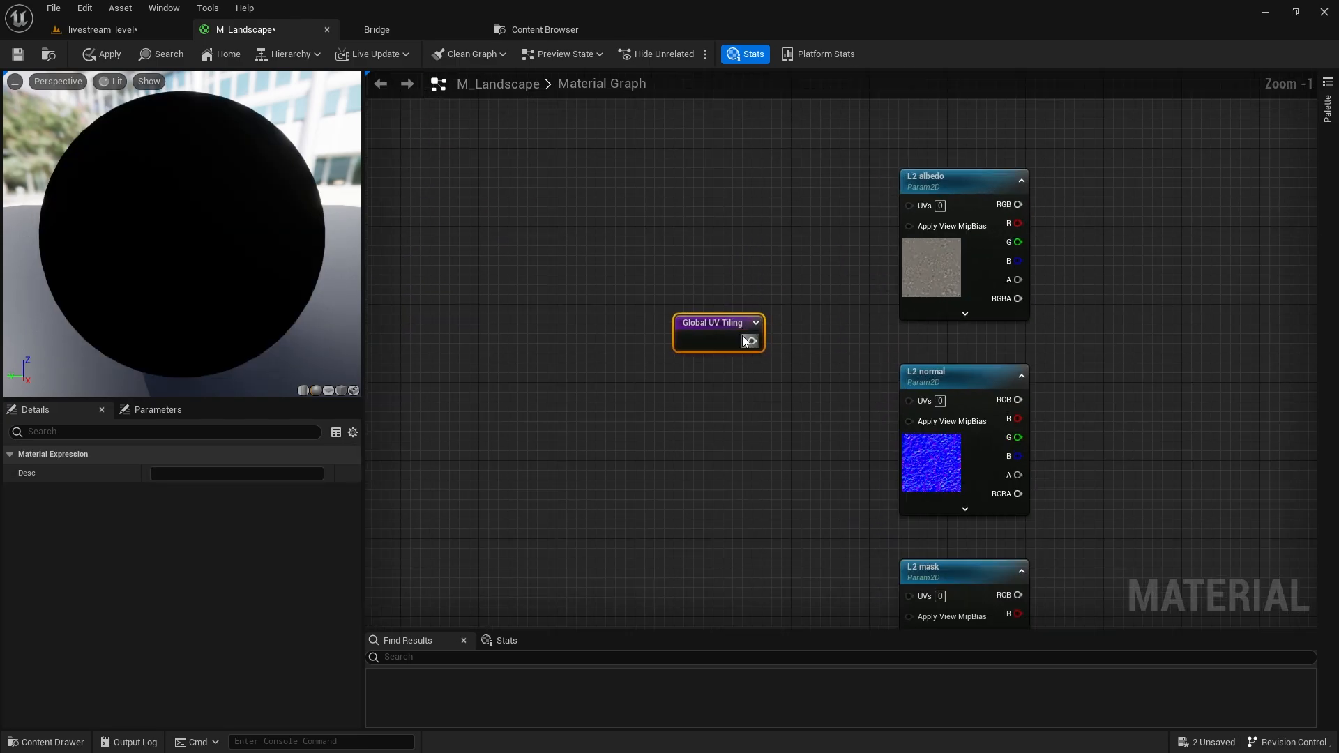
left_click_drag(750, 341, 834, 366)
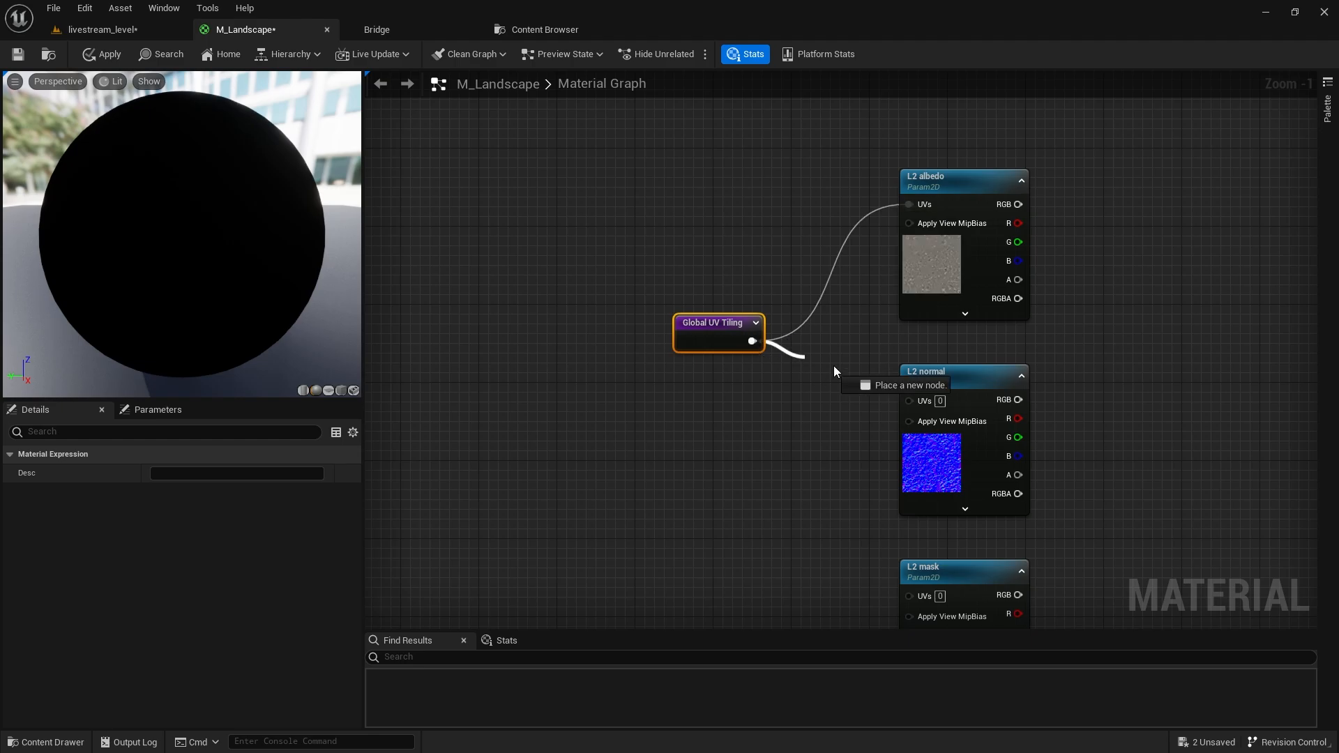
left_click_drag(911, 396, 911, 399)
right_click_drag(783, 407, 678, 264)
left_click_drag(647, 197, 803, 451)
scroll(601, 309, "down", 3)
right_click_drag(588, 250, 799, 434)
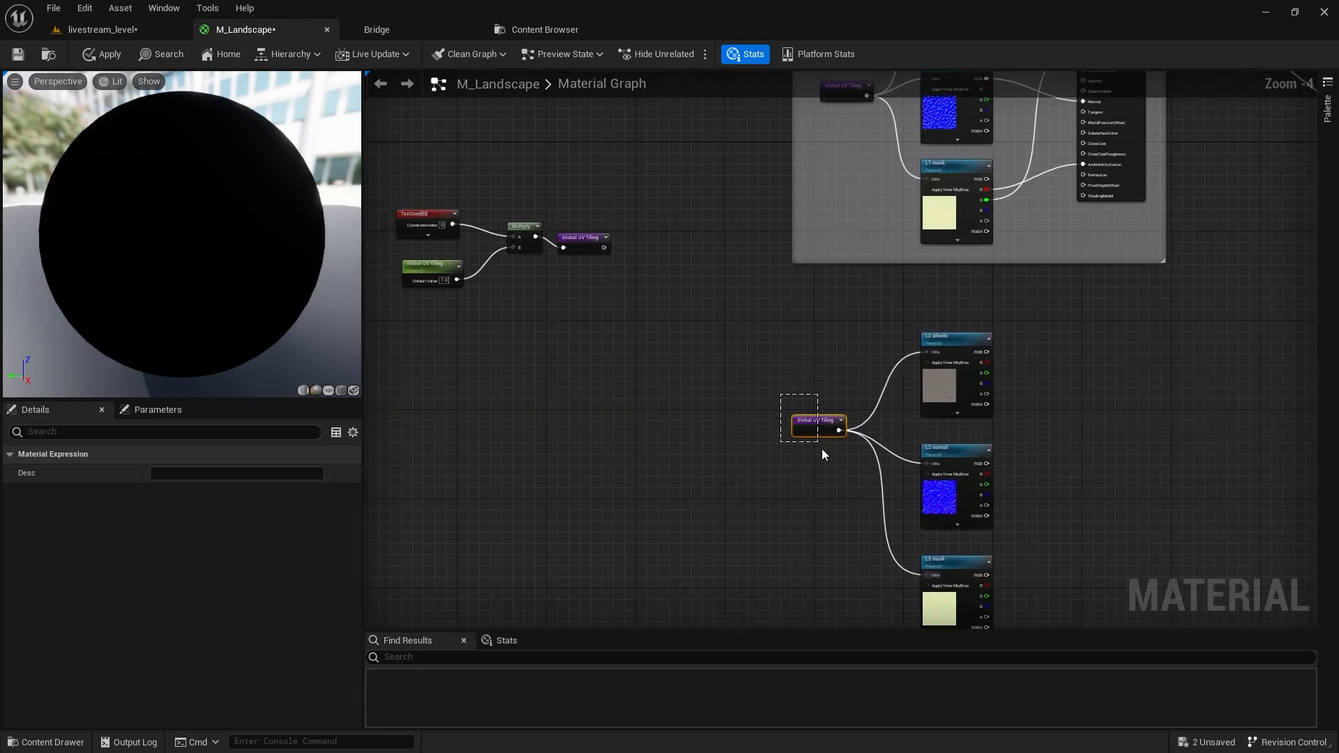
Dismiss a stray node search and bring the L2 texture nodes back into view.
left_click_drag(604, 247, 750, 356)
left_click(738, 290)
right_click_drag(738, 289, 466, 188)
scroll(488, 393, "down", 1)
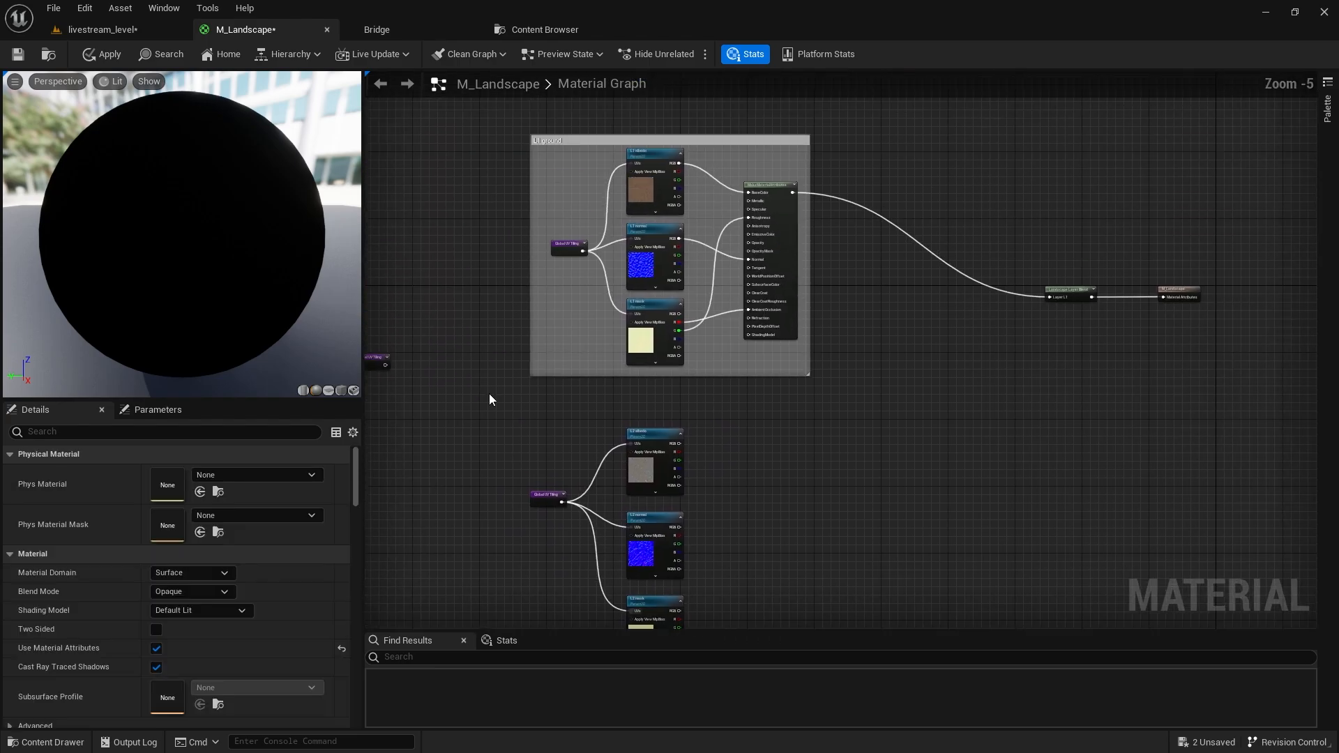
right_click_drag(488, 393, 740, 339)
Add a MakeMaterialAttributes node and place it right of the L2 texture nodes.
left_click_drag(699, 422, 696, 423)
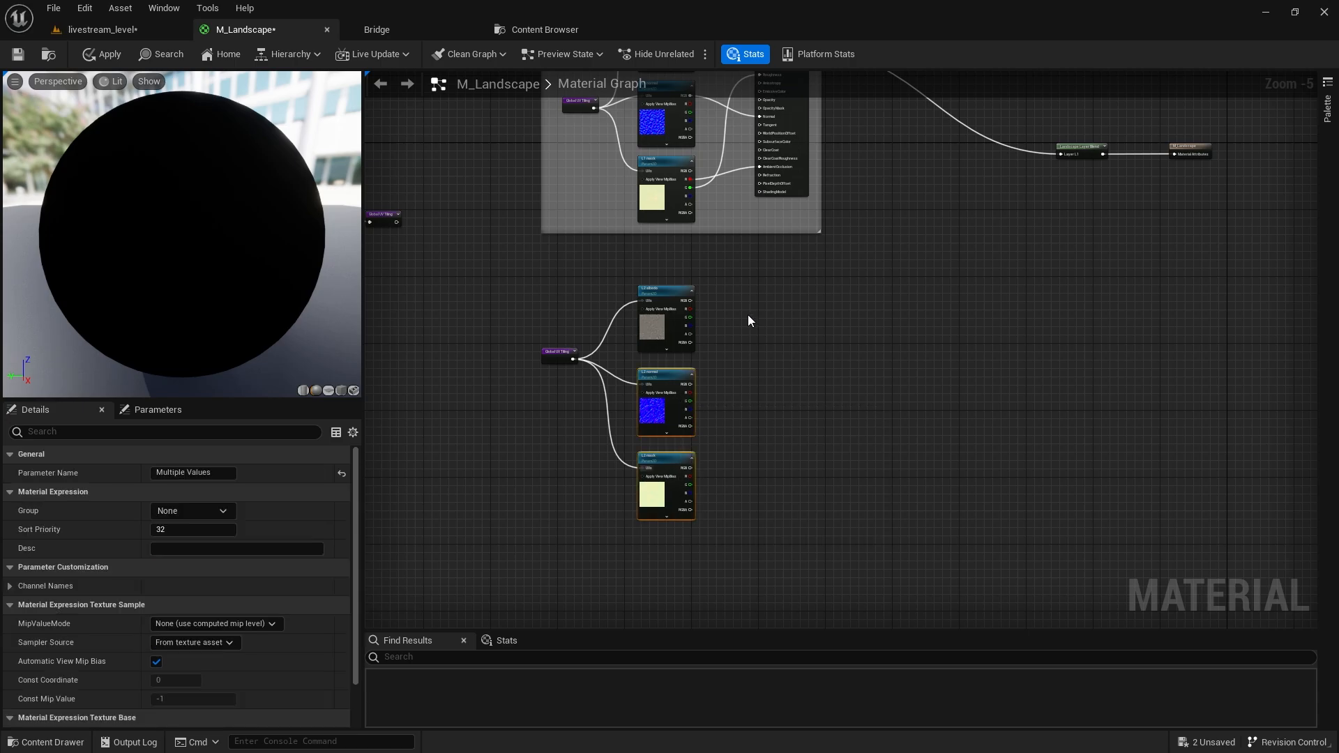
right_click(749, 316)
type("make")
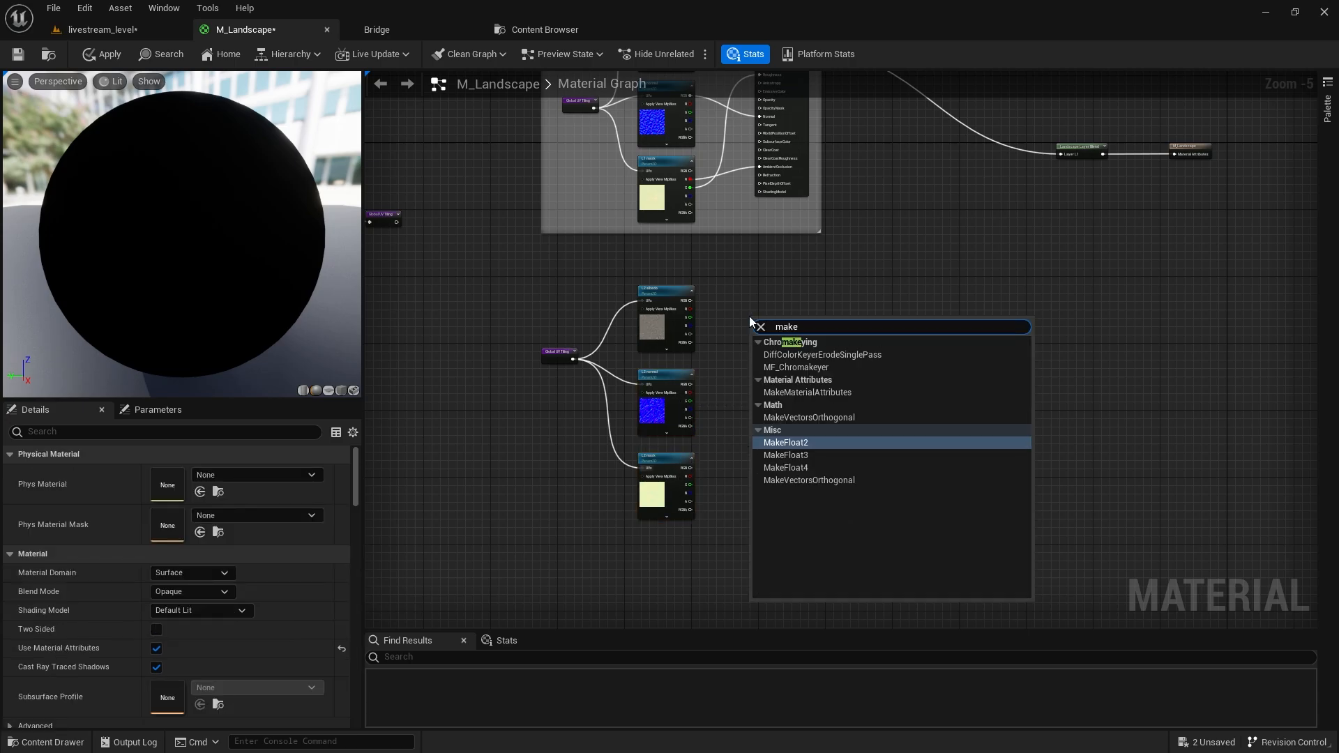
key("Up")
key("Up")
key("Up")
key("Up")
key("Return")
scroll(750, 316, "up", 5)
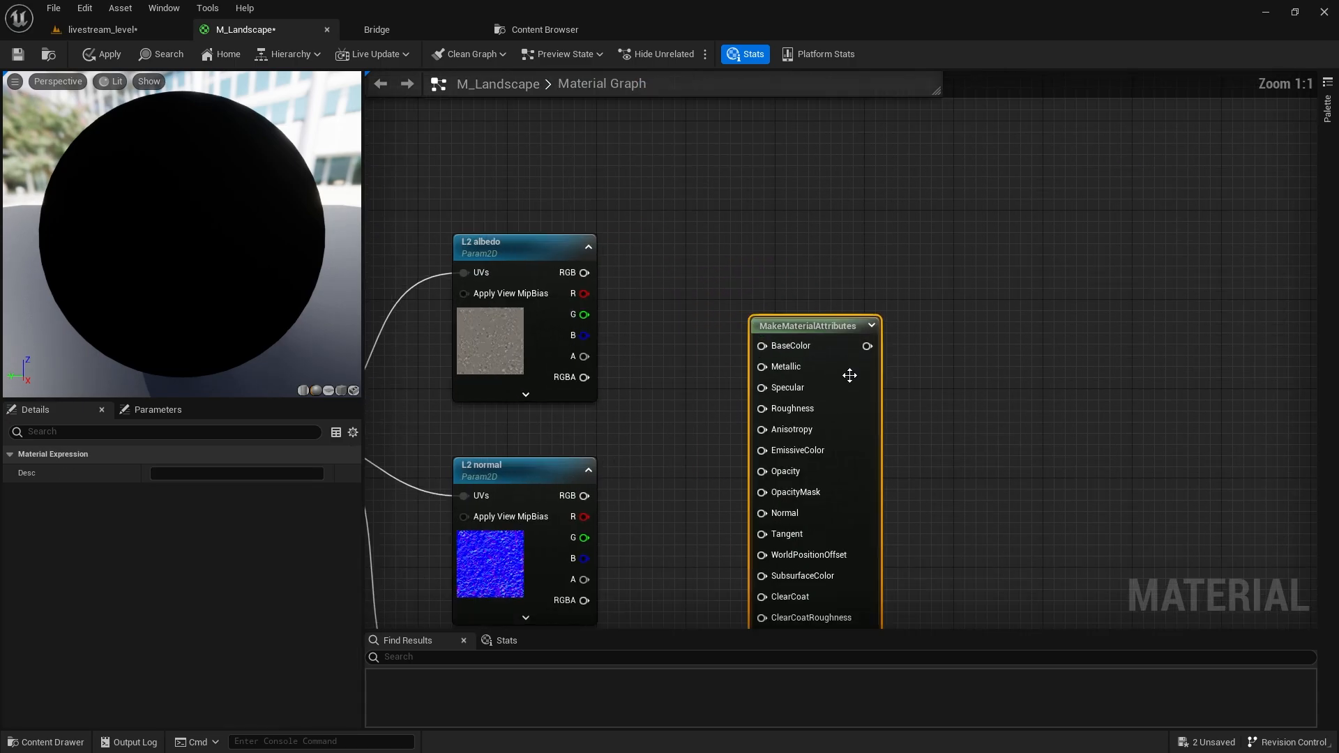
left_click_drag(849, 375, 920, 348)
Wire L2 albedo to BaseColor, L2 normal to Normal, and mask R/G to AmbientOcclusion/Roughness.
left_click_drag(585, 273, 832, 318)
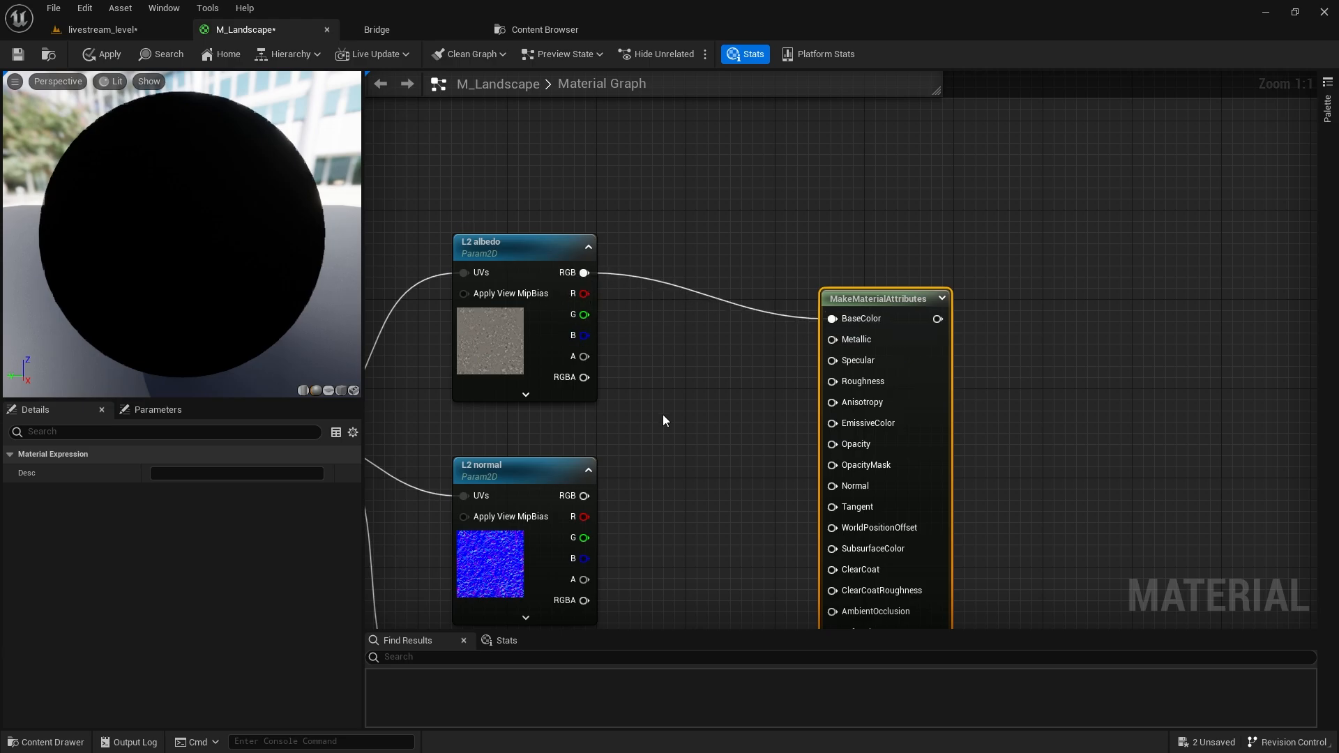
right_click_drag(663, 414, 671, 249)
left_click_drag(591, 330, 840, 320)
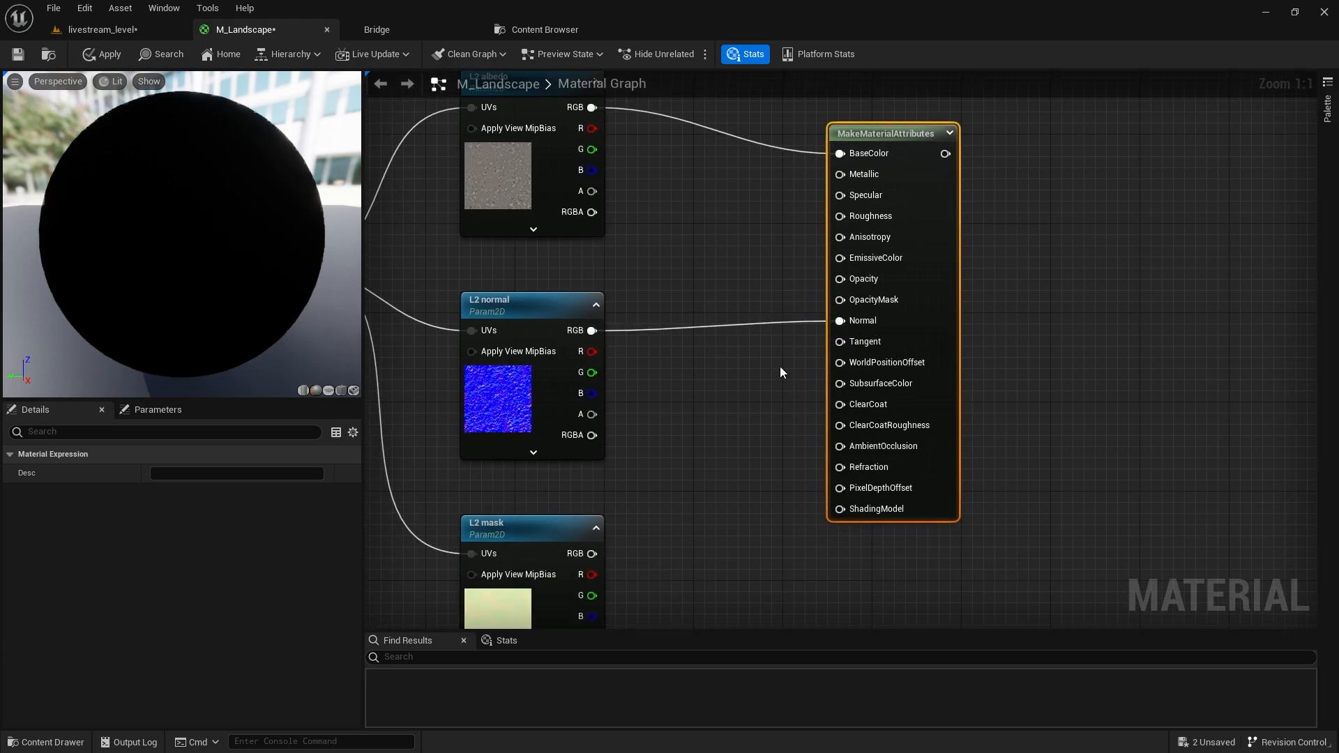
right_click_drag(780, 371, 781, 301)
left_click_drag(593, 503, 844, 375)
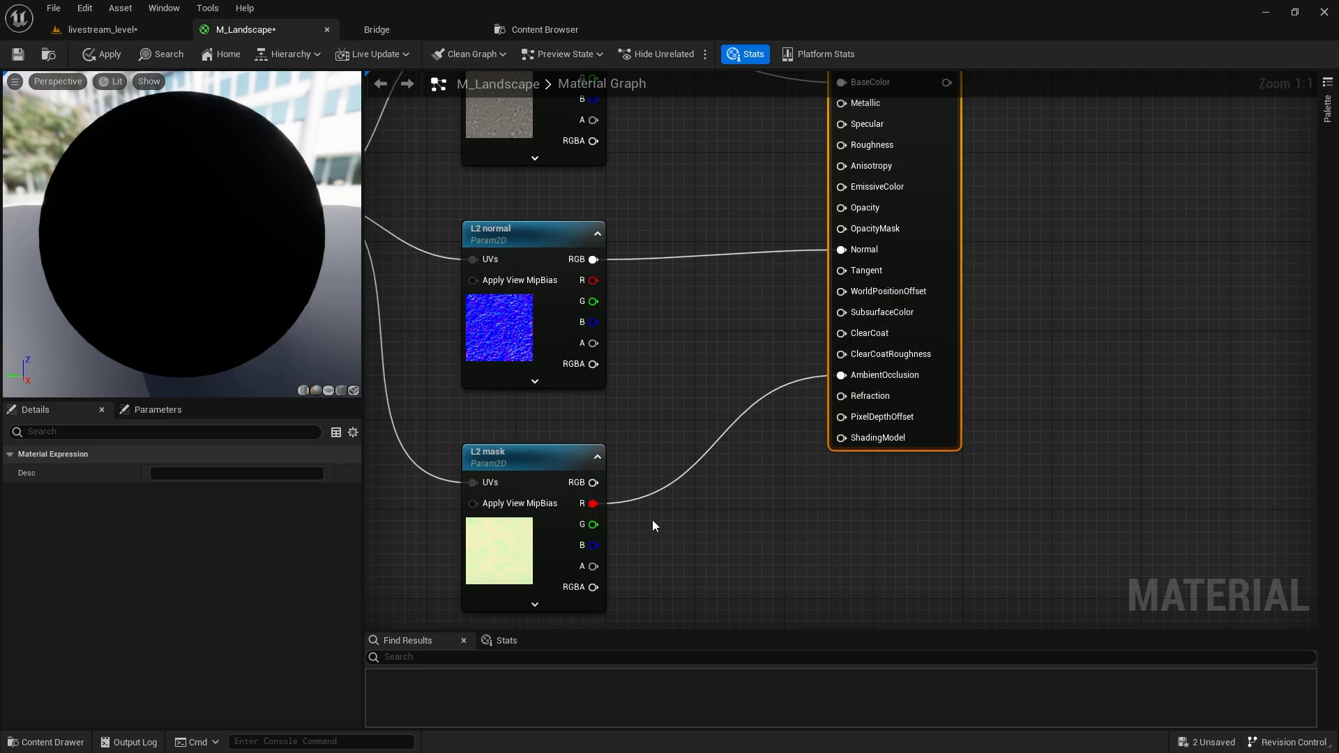
left_click_drag(594, 526, 841, 145)
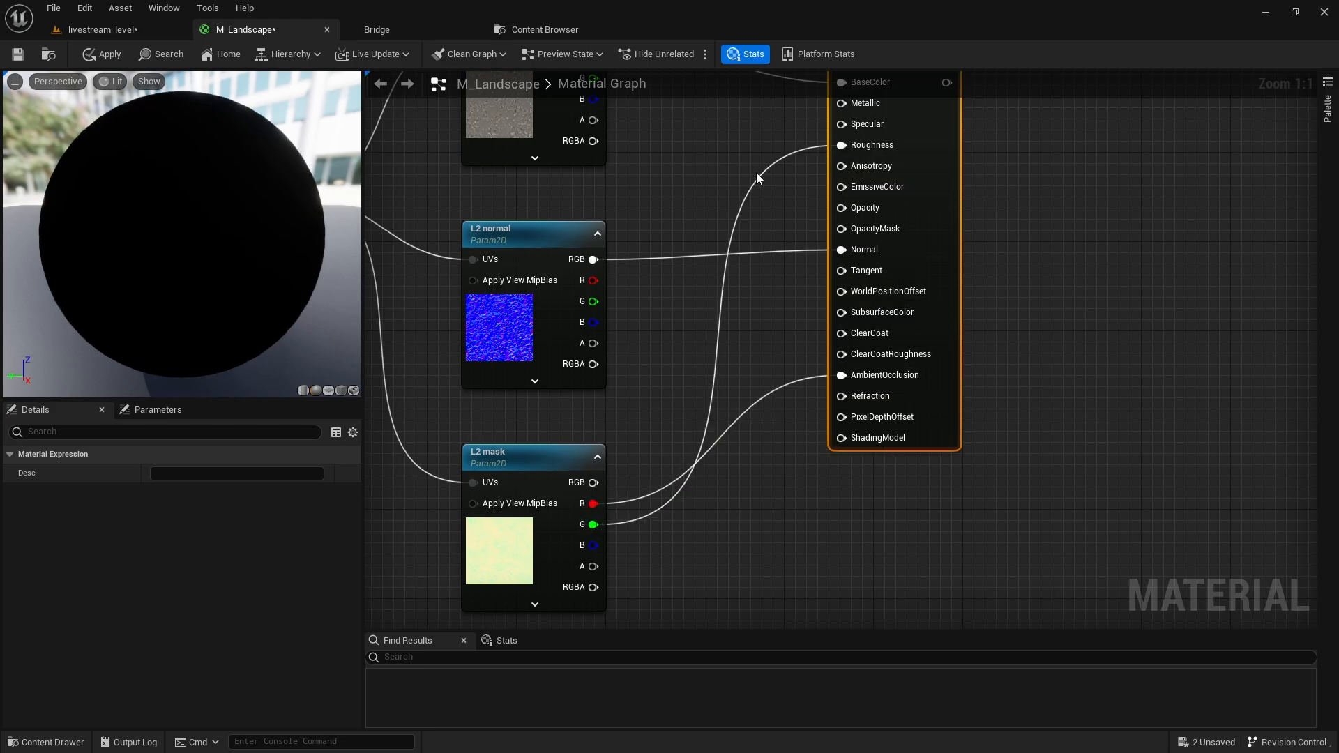
scroll(798, 375, "down", 4)
right_click_drag(1093, 176, 902, 236)
scroll(902, 236, "up", 4)
Add a second layer named L2 to the Landscape Layer Blend node.
left_click(872, 224)
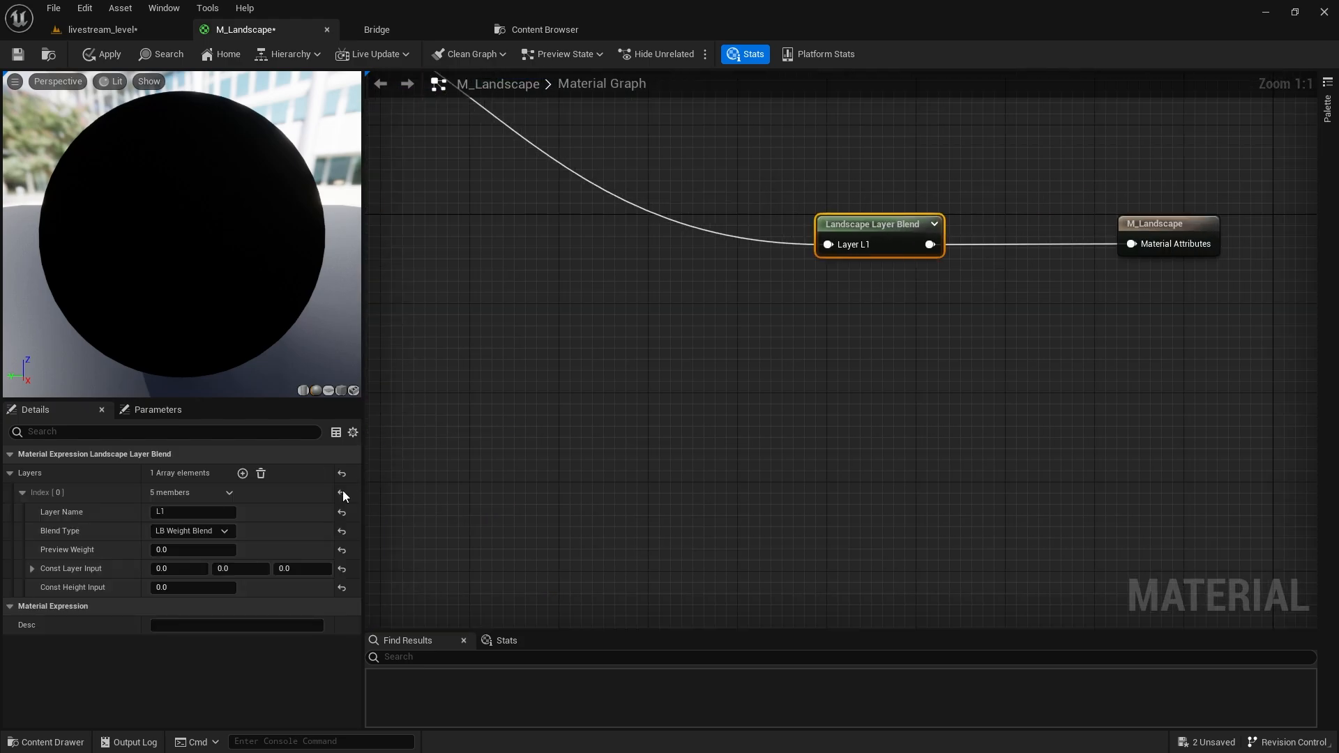
left_click(242, 473)
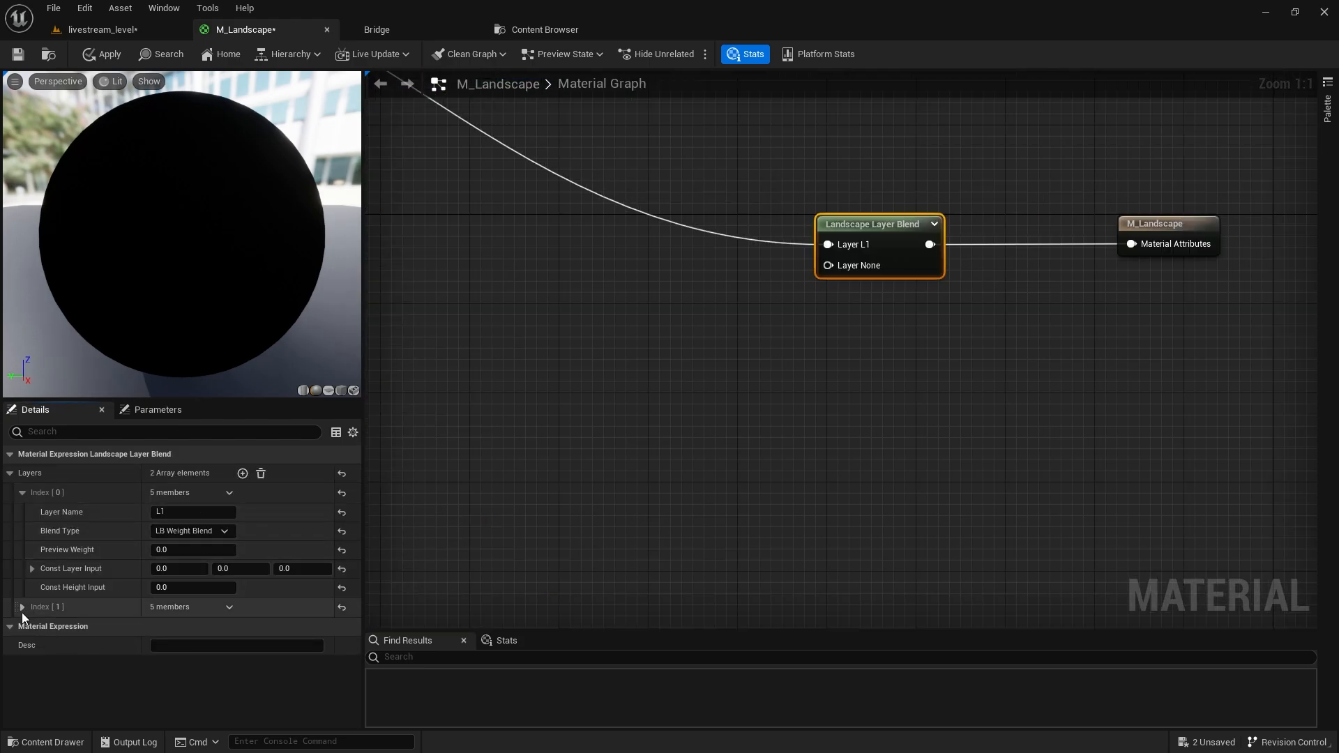
left_click(23, 608)
left_click(190, 627)
type("L2")
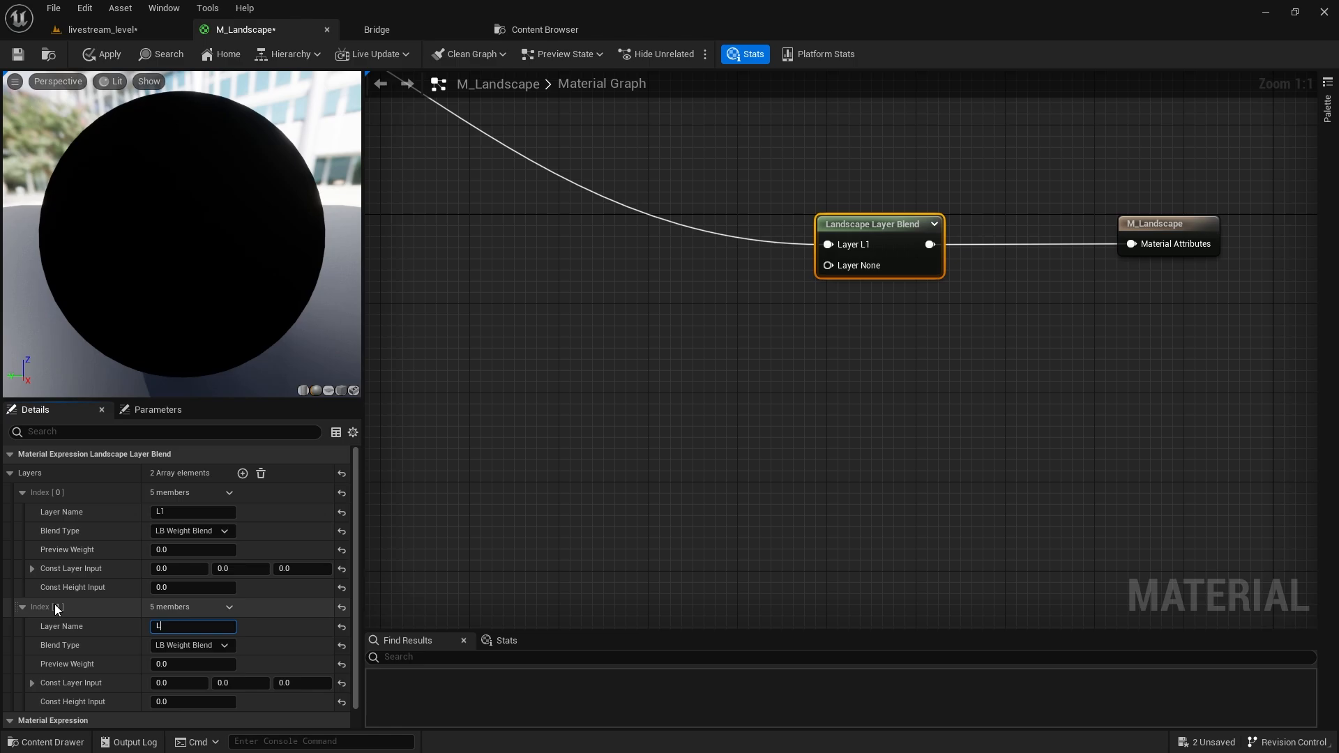
key("Return")
Feed the MakeMaterialAttributes output into Layer L2 and apply the material changes.
right_click_drag(447, 530, 777, 311)
scroll(596, 437, "down", 3)
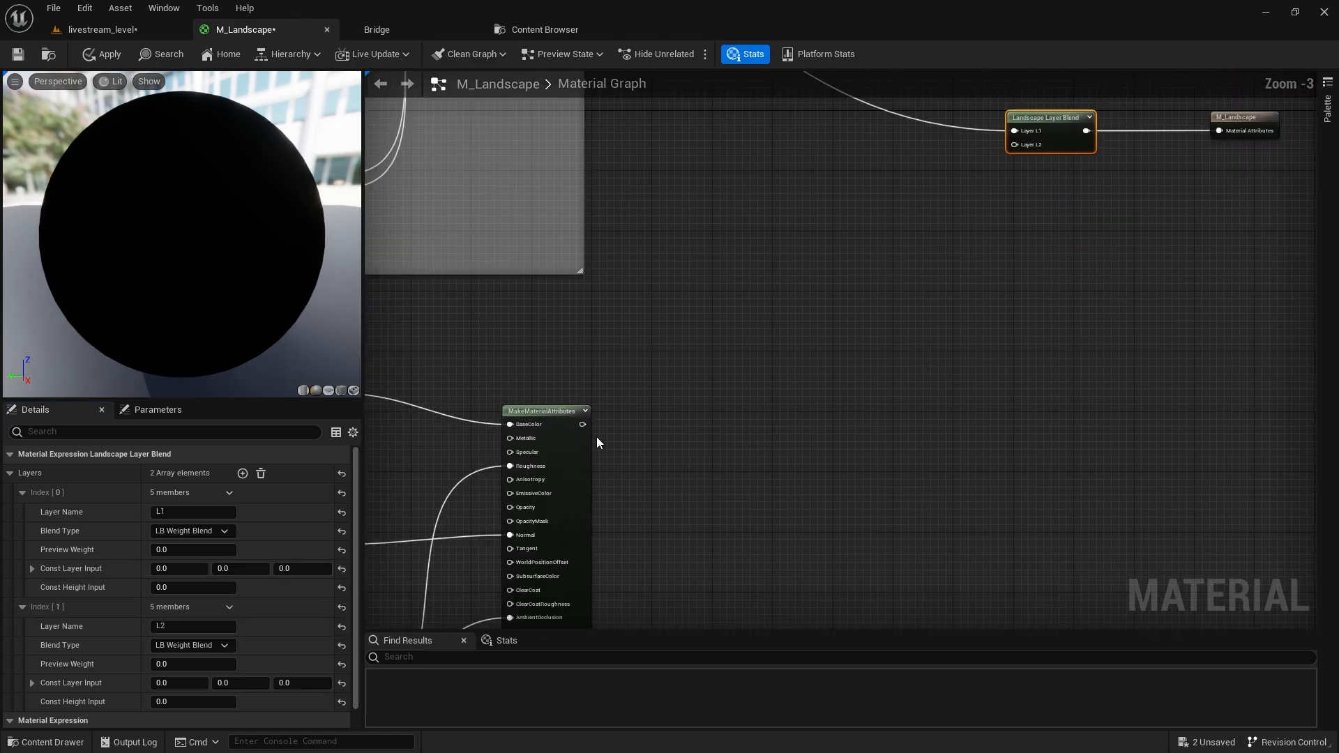
left_click_drag(585, 422, 1022, 146)
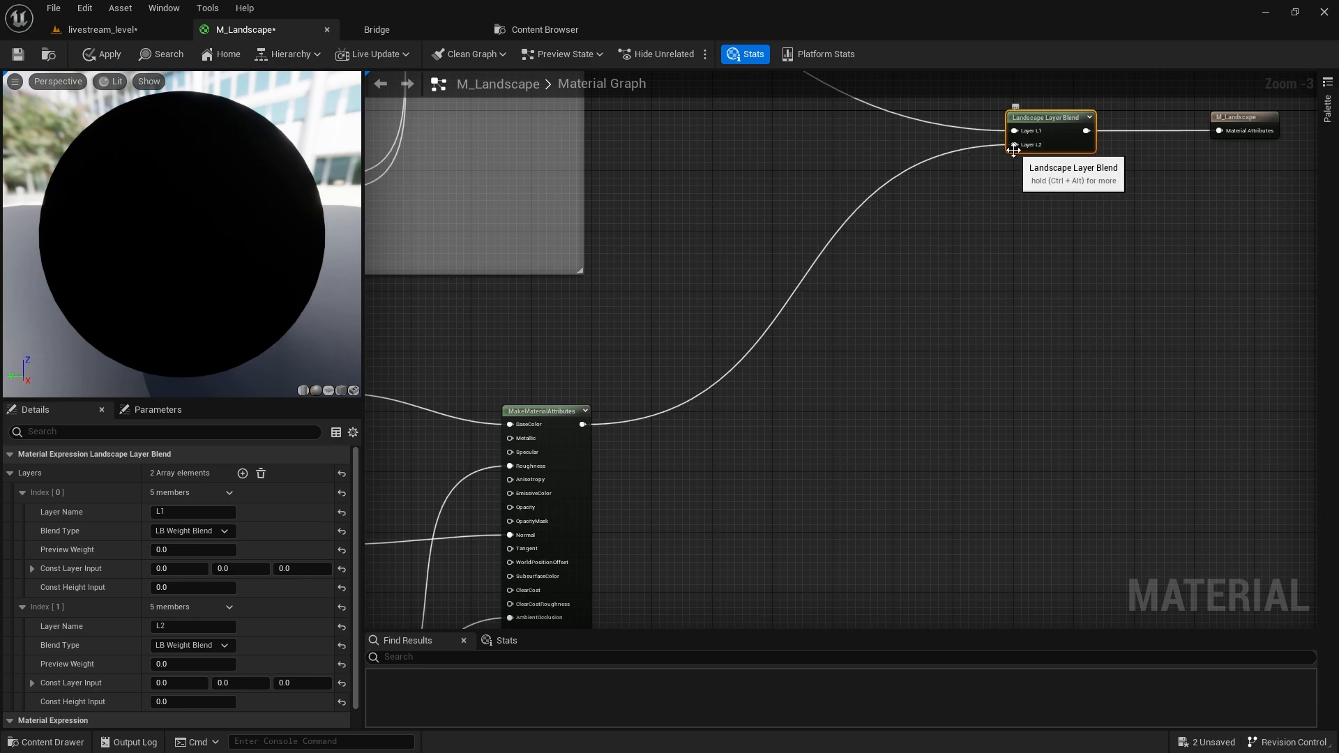
left_click(99, 54)
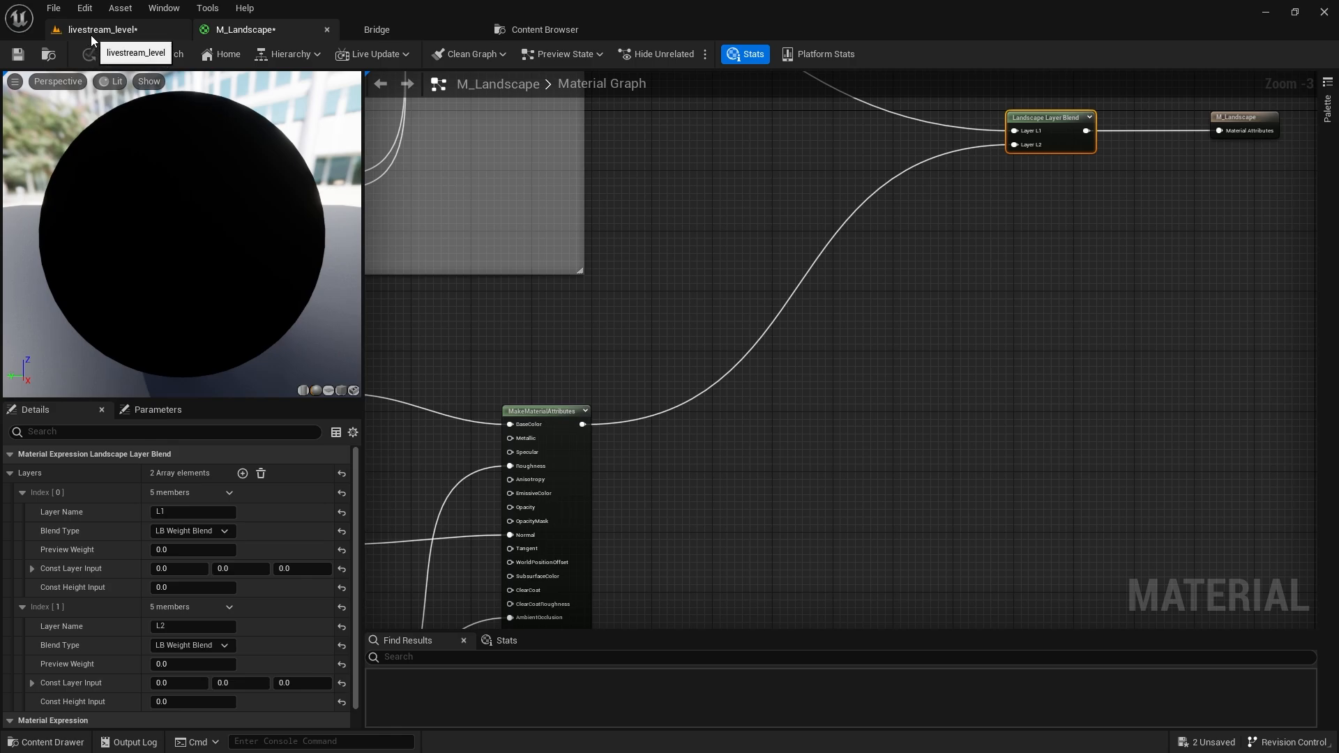
Save M_Landscape from the livestream_level tab and switch the editor to Landscape mode.
left_click(91, 32)
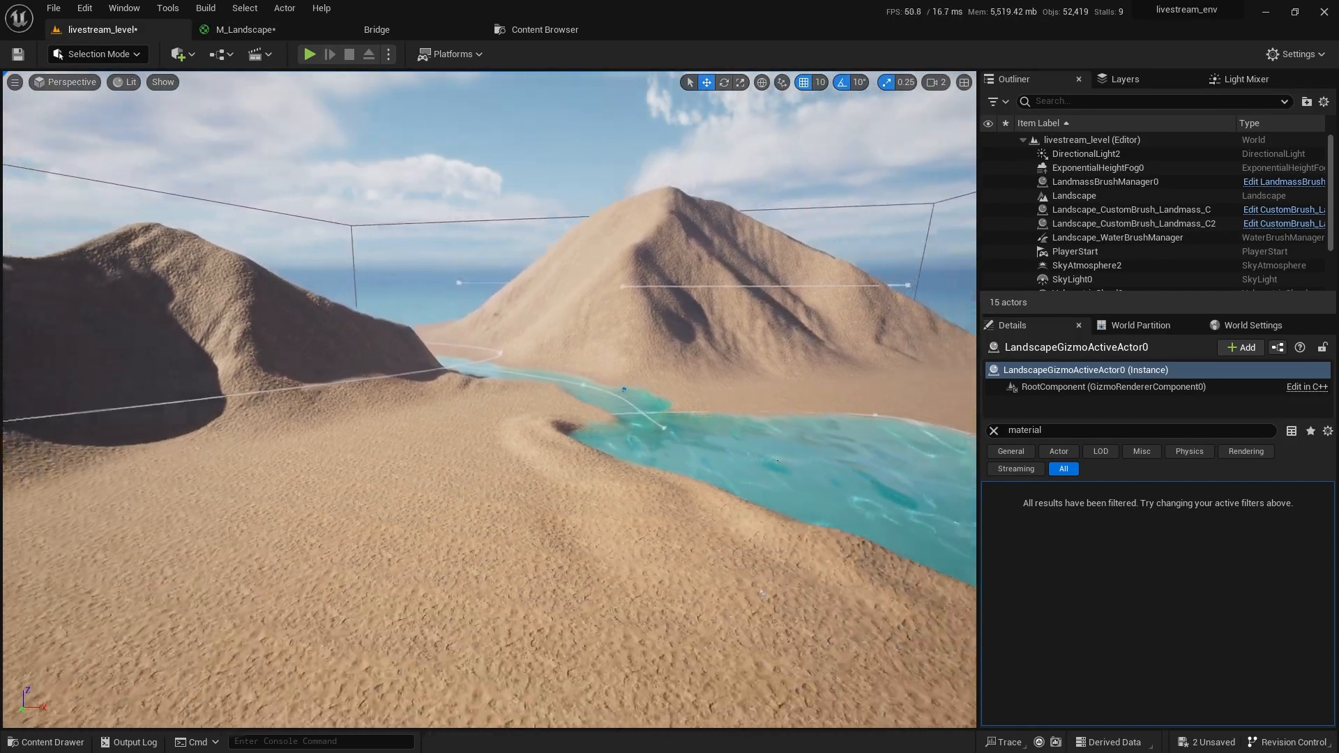
key("ctrl+shift+s")
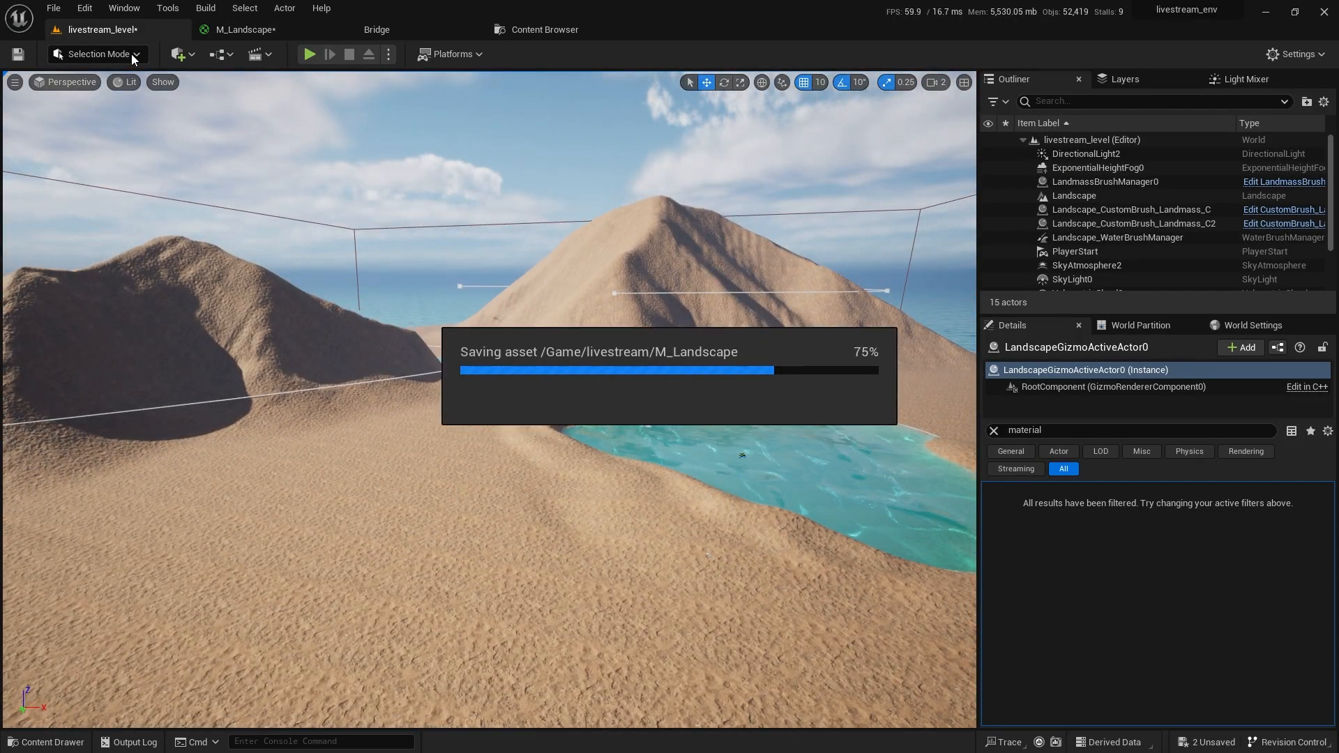
left_click(131, 53)
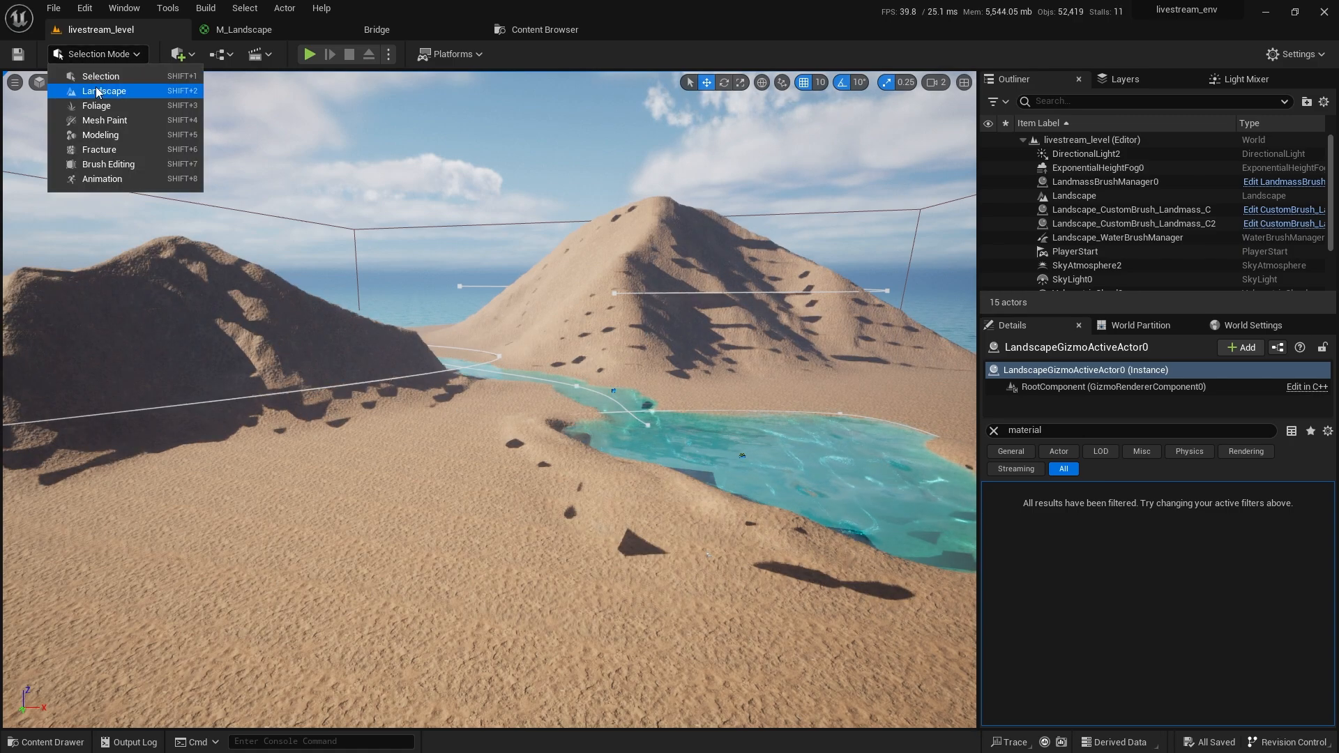
left_click(90, 93)
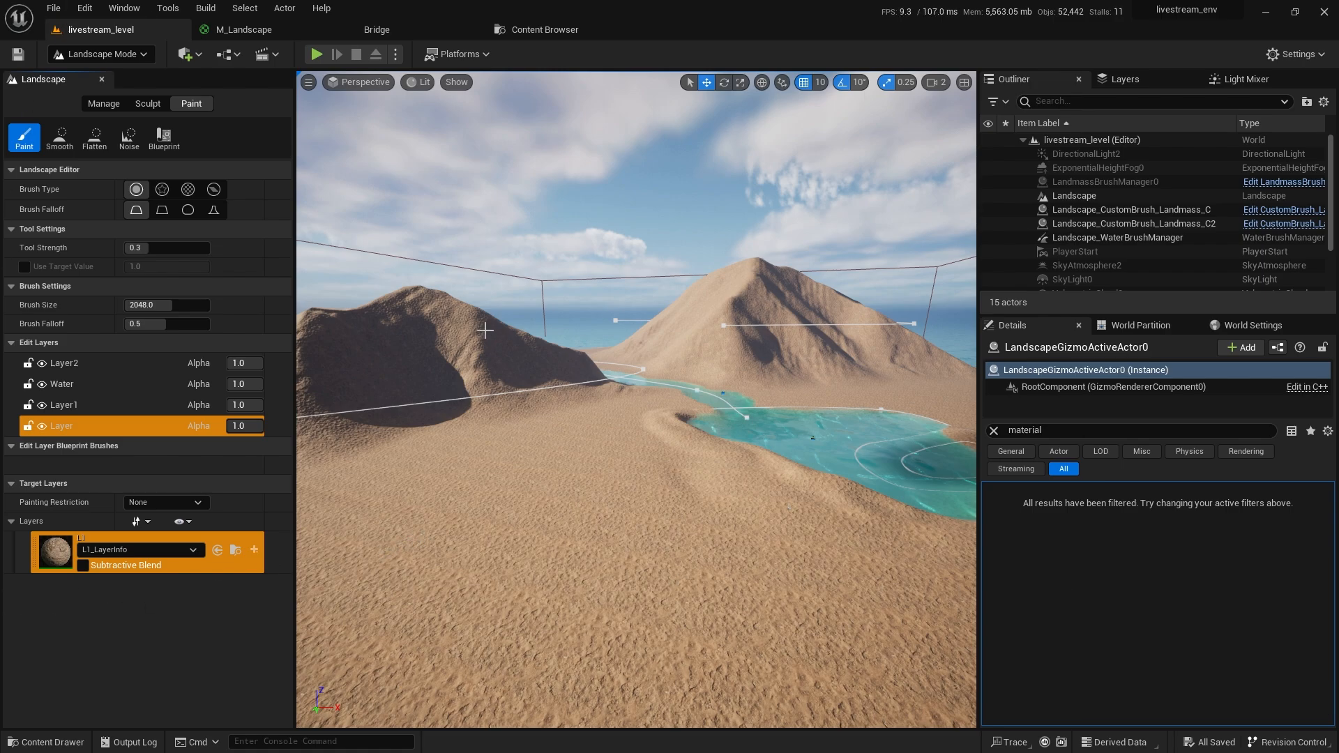
Leave Landscape mode and load a new Empty Level.
right_click_drag(457, 401, 505, 457)
key("shift+1")
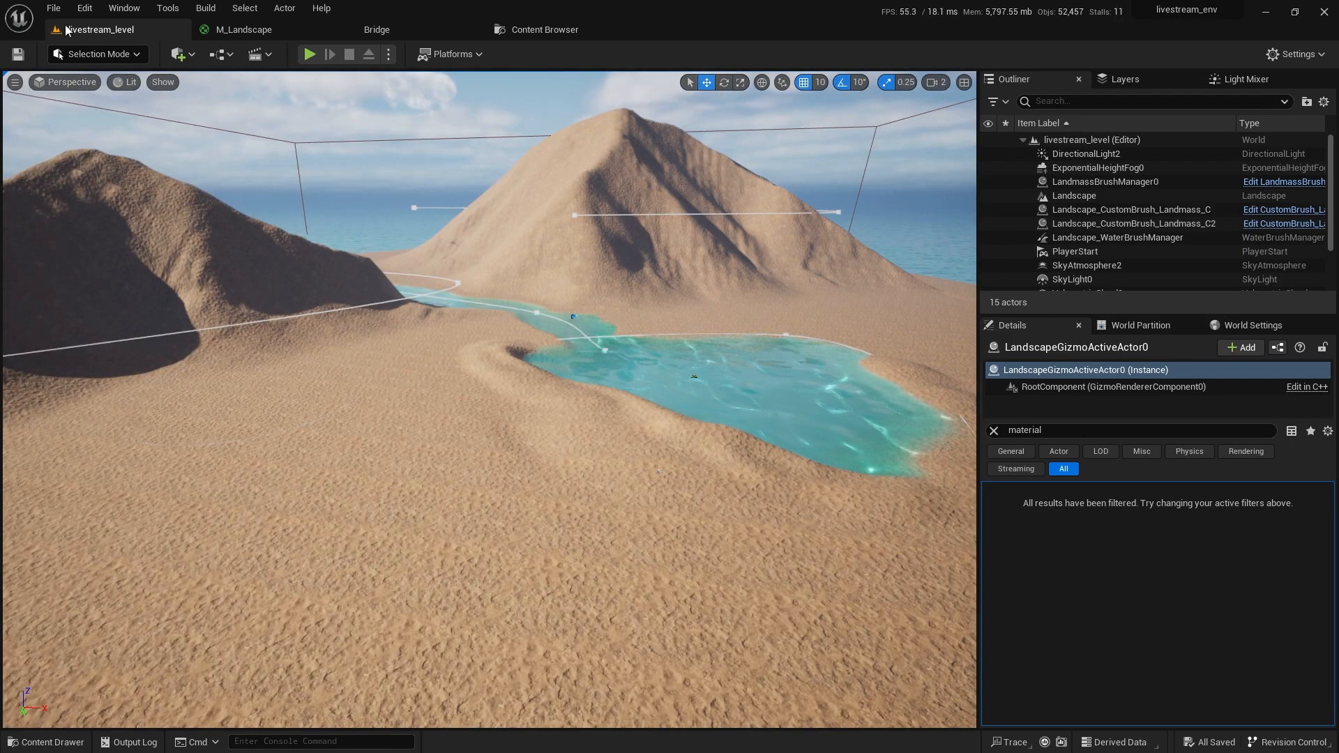
left_click(53, 9)
left_click(91, 44)
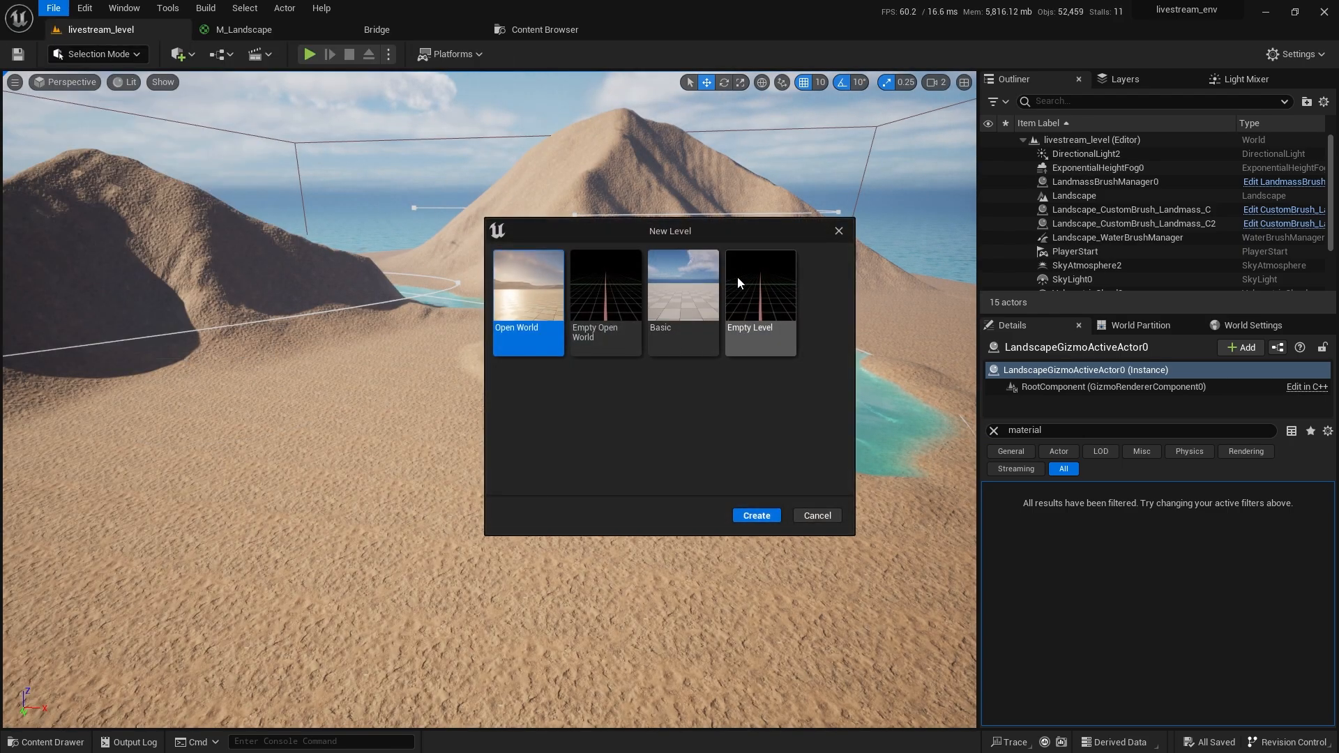
double_click(739, 279)
Reopen livestream_level from Recent Levels and return to Landscape painting tools.
left_click(53, 8)
mouse_move(209, 104)
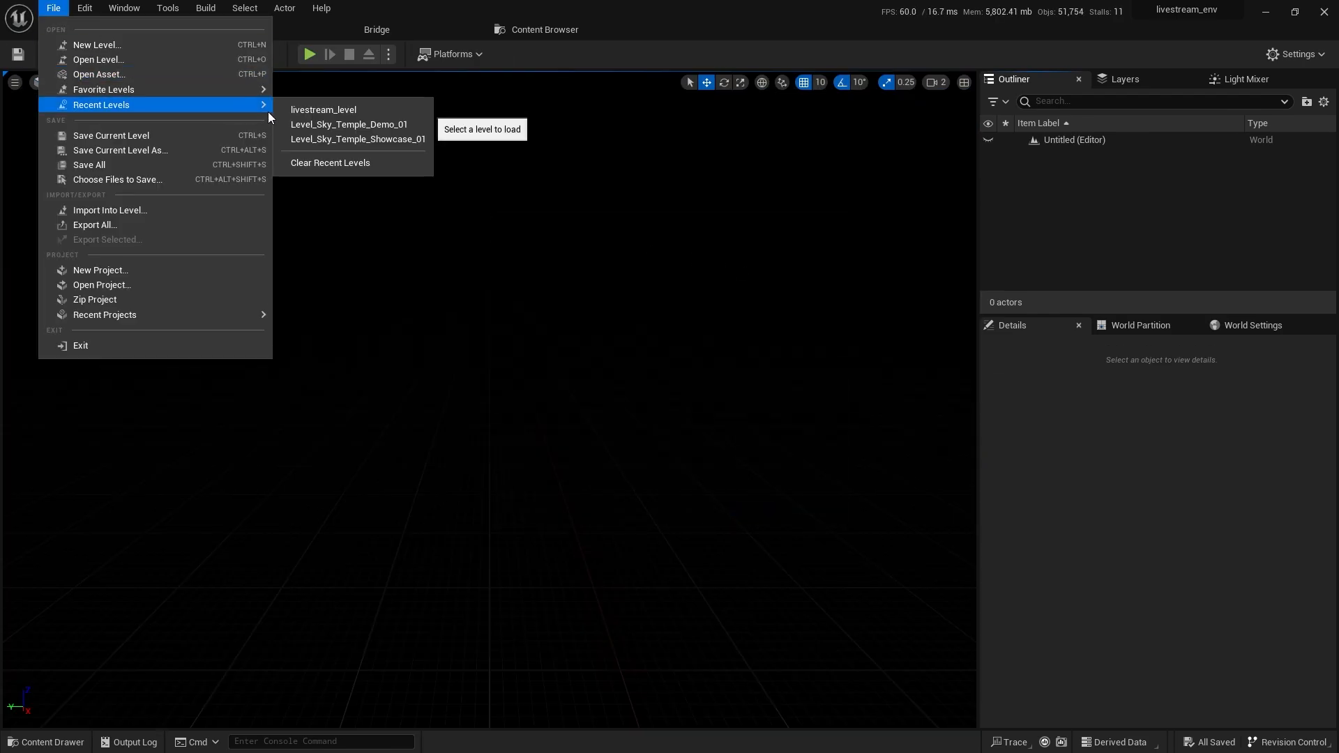
left_click(298, 111)
left_click(98, 53)
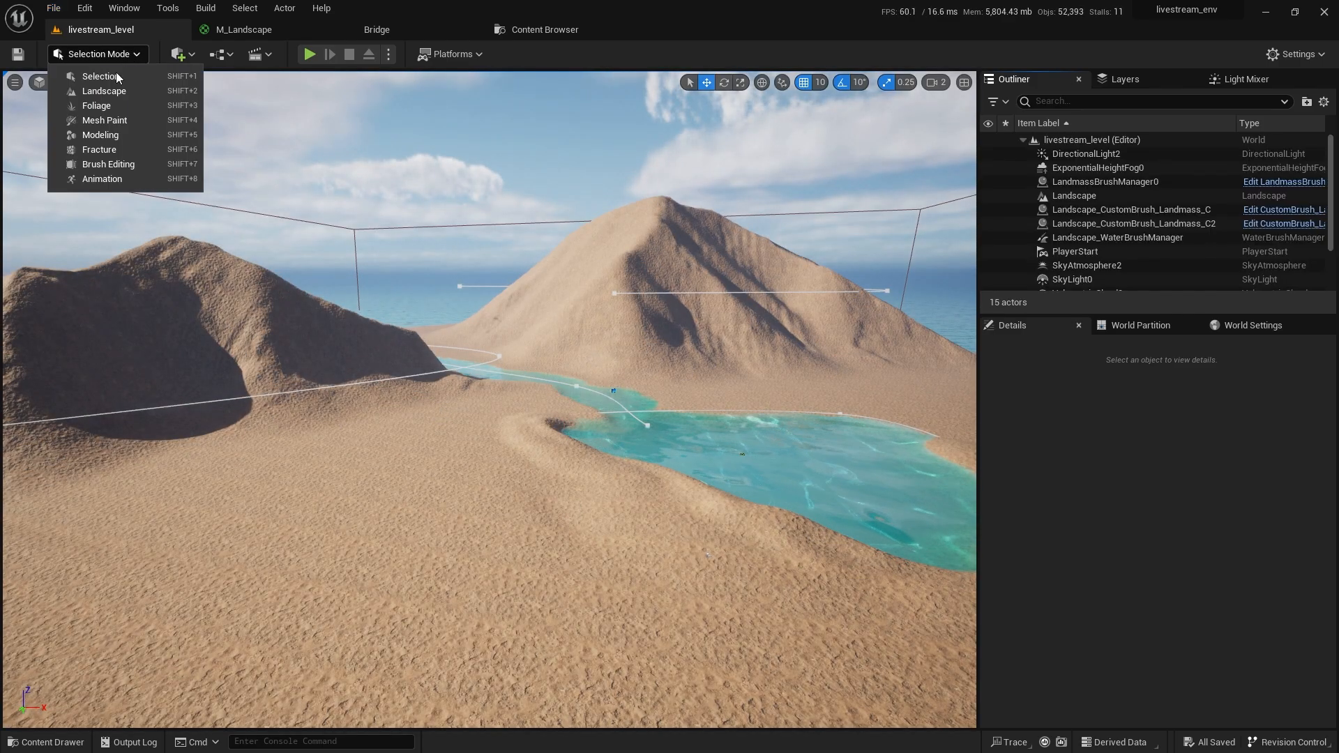
left_click(101, 93)
left_click(198, 109)
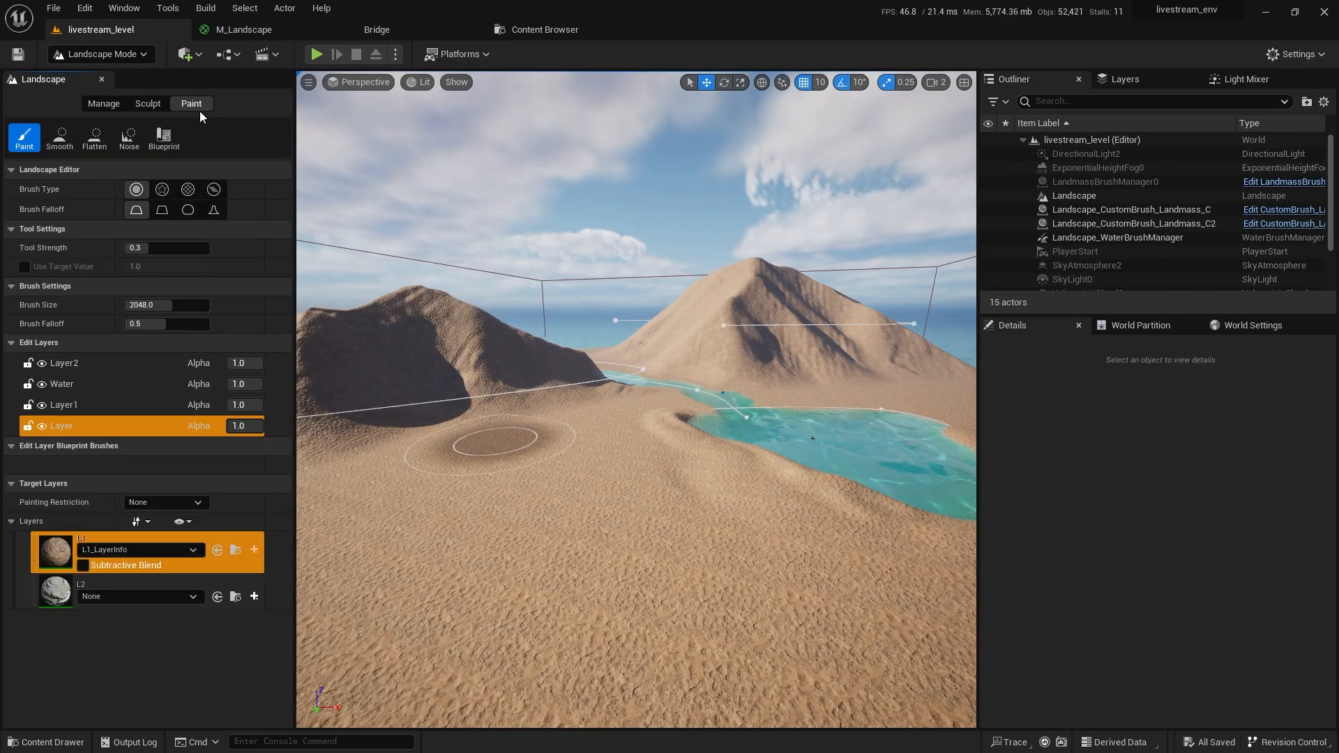
Create and save a weight-blended L2_LayerInfo for target layer L2.
left_click(254, 597)
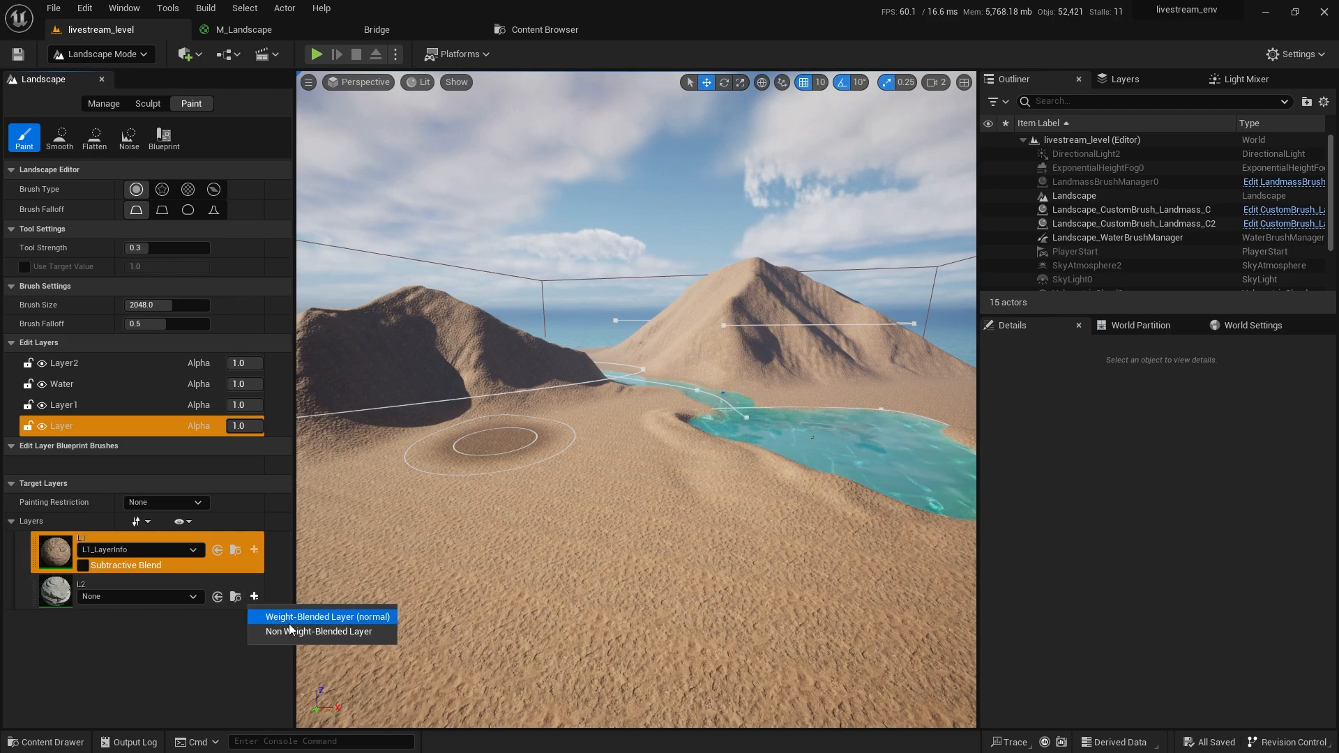
left_click(288, 623)
left_click(724, 527)
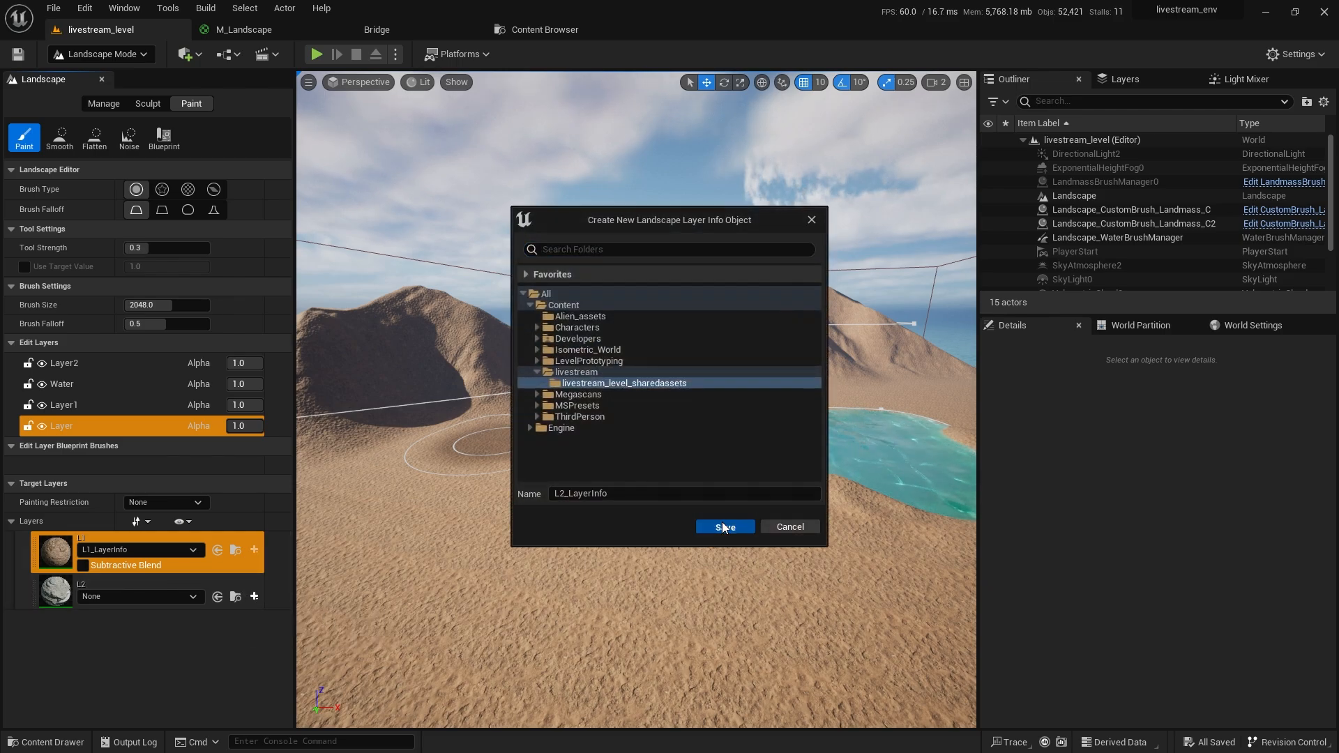
Save the level and paint a darker L1 patch onto the slope.
key("ctrl+s")
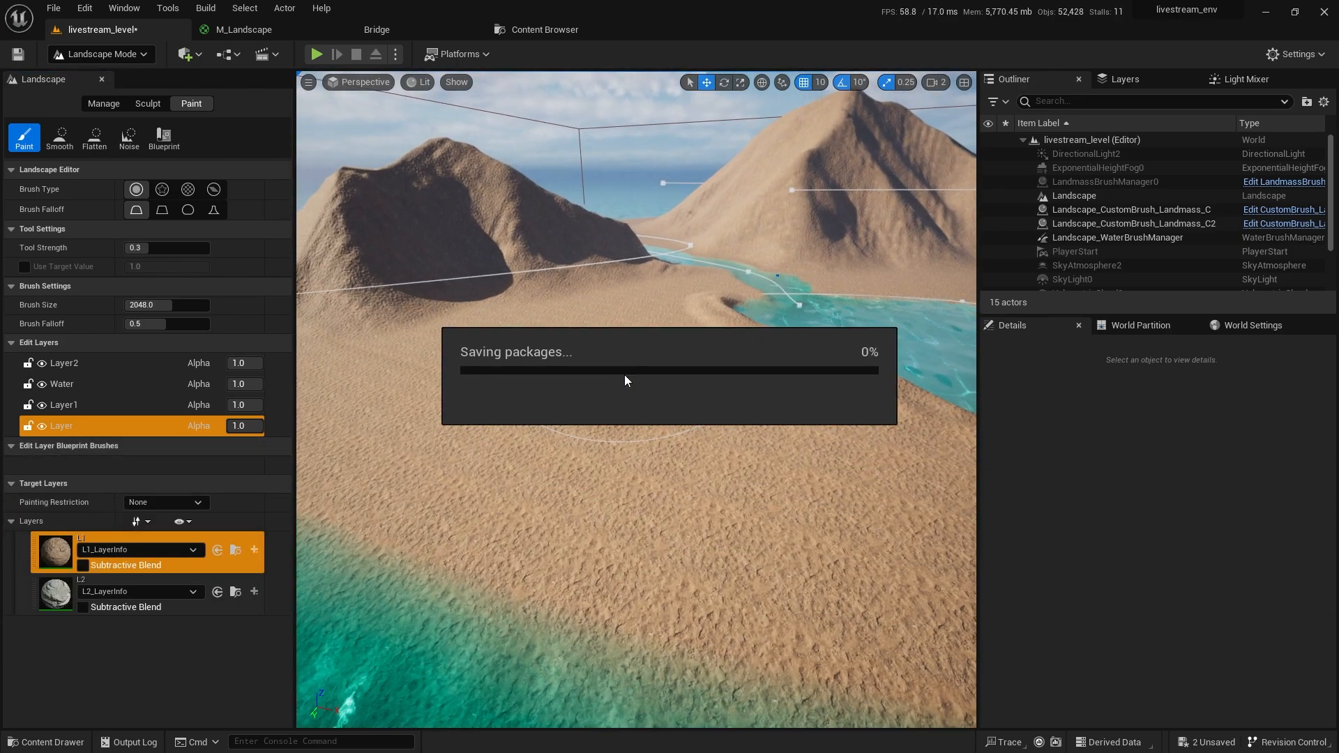
right_click_drag(643, 425, 642, 482)
left_click_drag(564, 431, 579, 451)
Select layer L2 and paint sandy gravel along the river bend and shore.
left_click(65, 600)
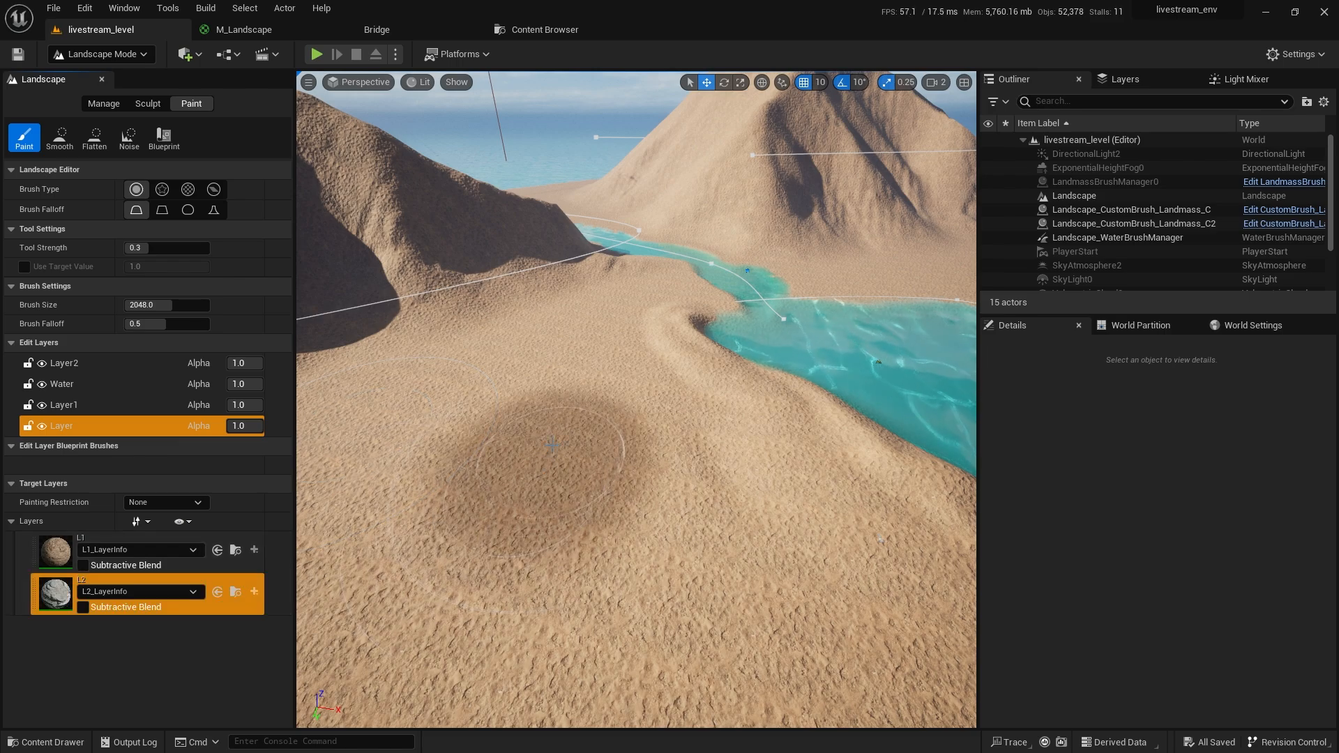
left_click(63, 428)
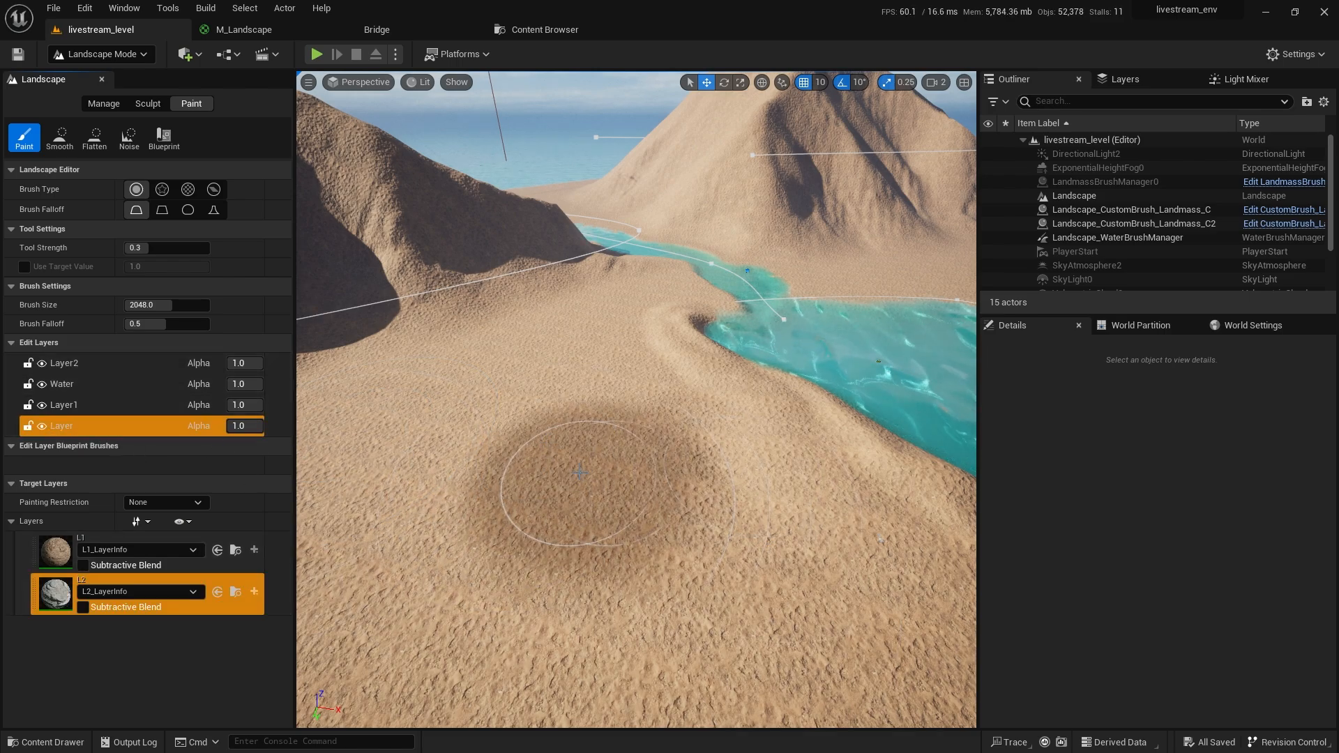
right_click_drag(619, 454, 622, 464)
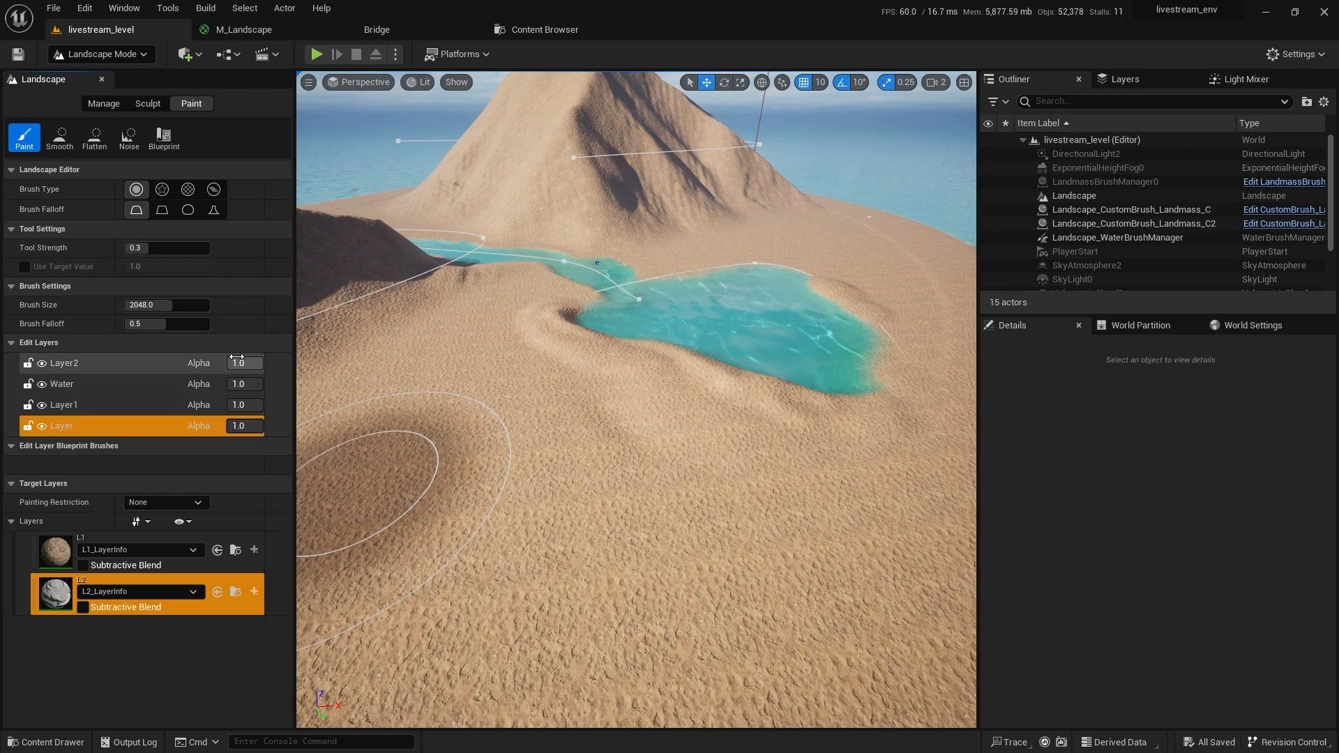
mouse_move(643, 433)
right_mouse_down()
mouse_move(489, 418)
mouse_move(510, 502)
mouse_move(481, 412)
mouse_move(701, 464)
right_mouse_up()
key("w")
key("w")
mouse_move(526, 342)
left_mouse_down()
mouse_move(621, 363)
mouse_move(631, 336)
mouse_move(725, 418)
left_mouse_up()
mouse_move(726, 419)
right_mouse_down()
mouse_move(614, 415)
mouse_move(688, 478)
right_mouse_up()
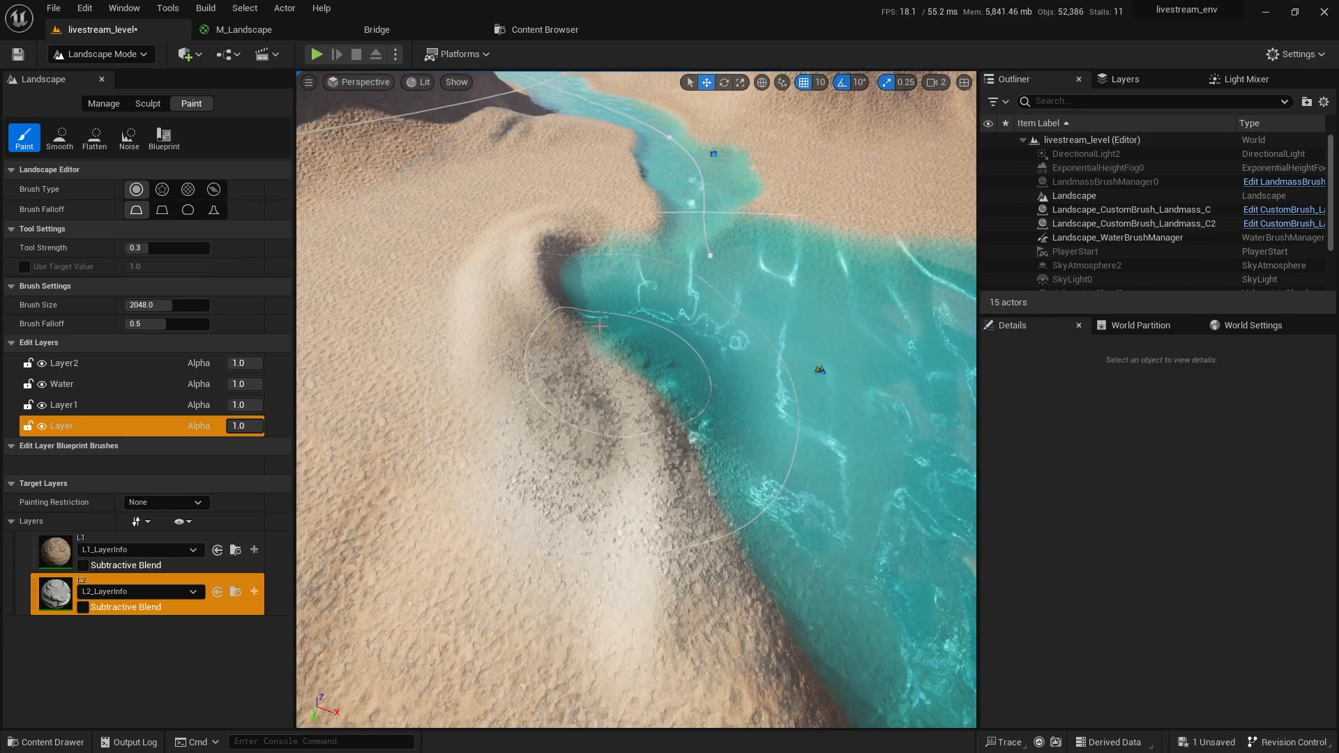
Orbit around the turquoise pool to inspect the painted shoreline from several angles.
right_click_drag(734, 521, 530, 425)
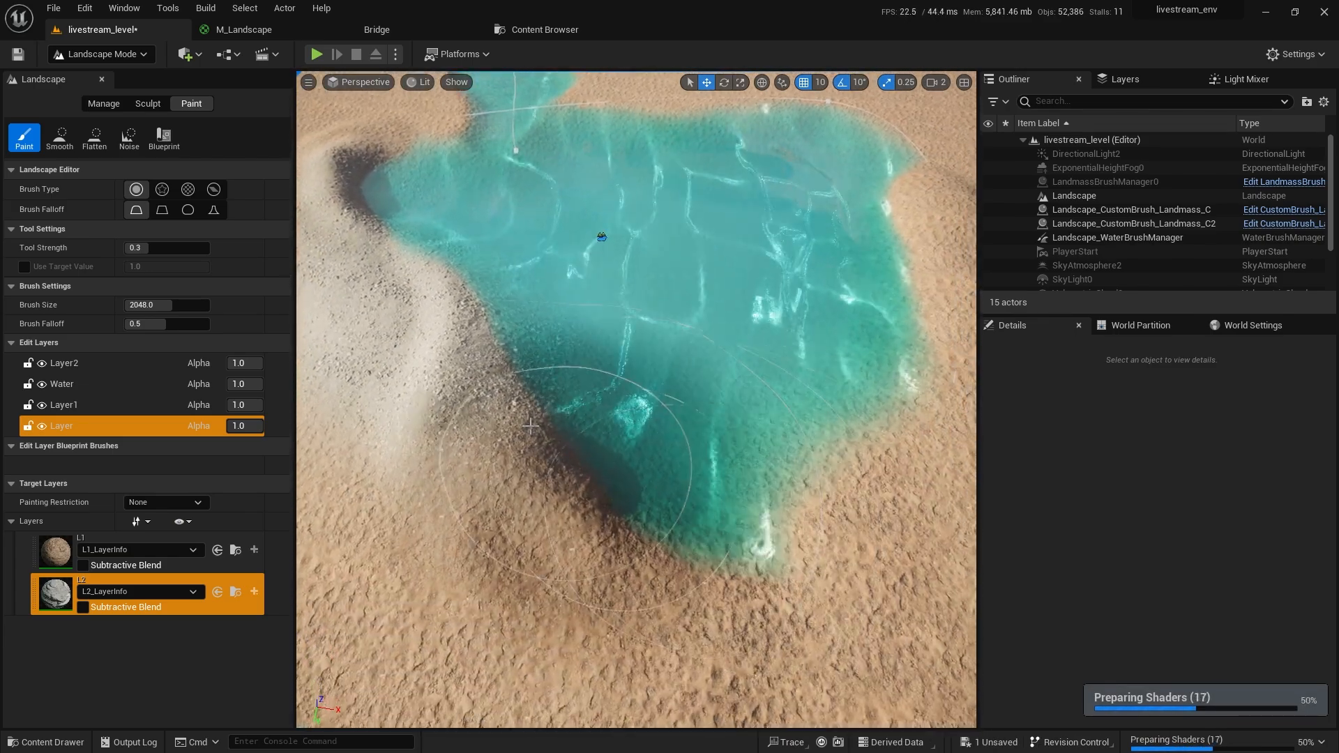
scroll(761, 471, "up", 5)
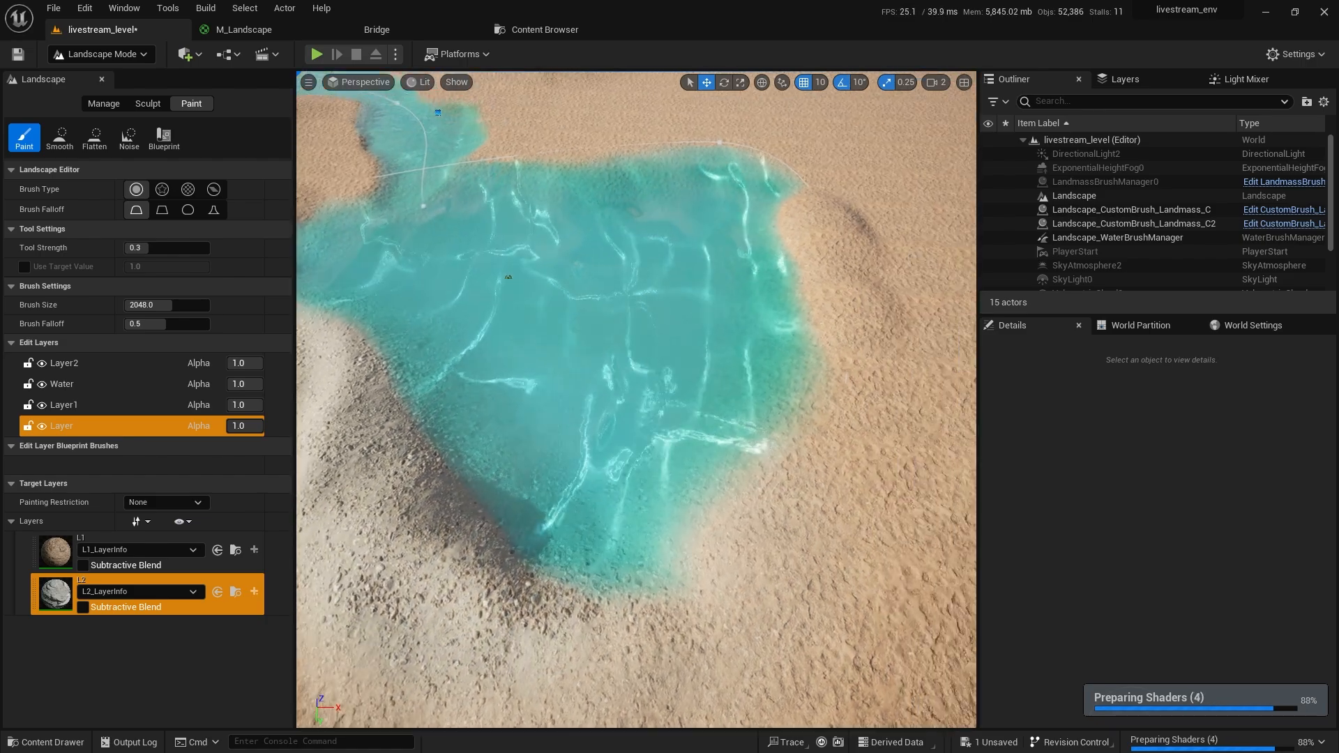
right_click_drag(768, 219, 788, 258)
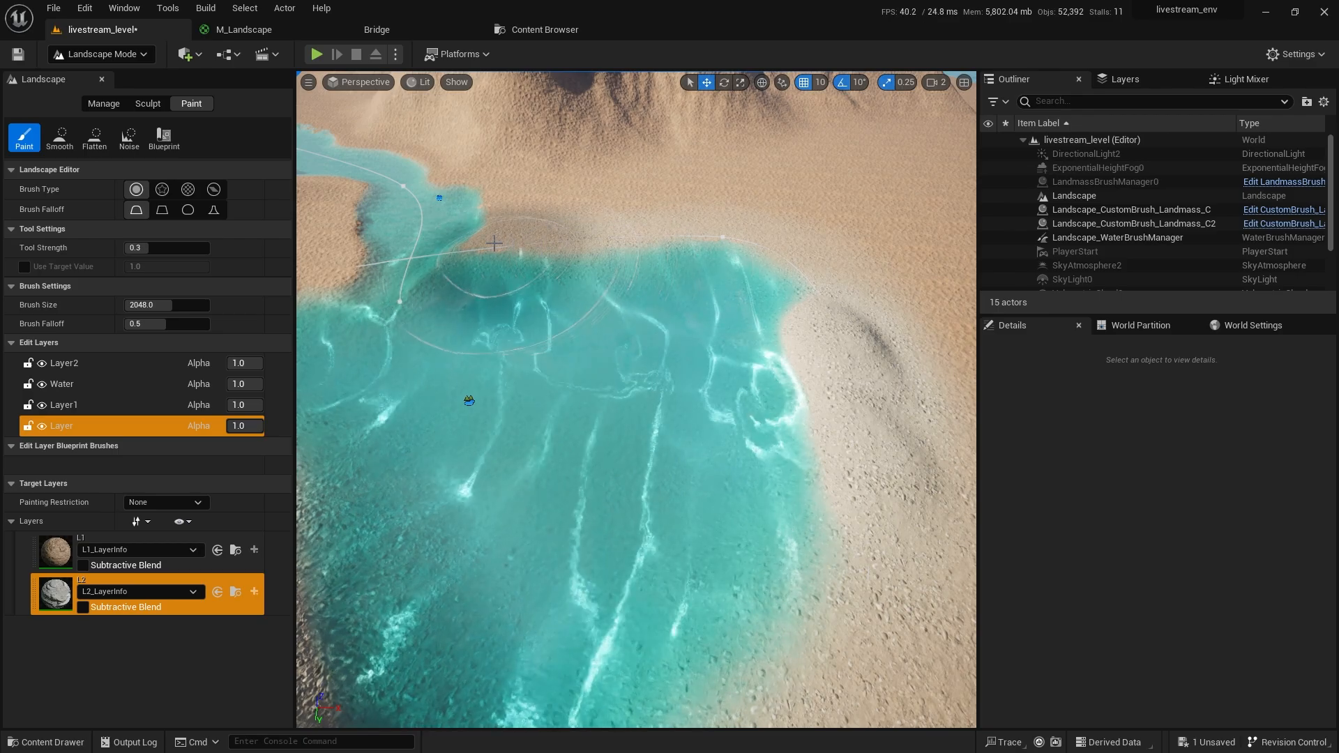
right_click_drag(453, 245, 631, 402)
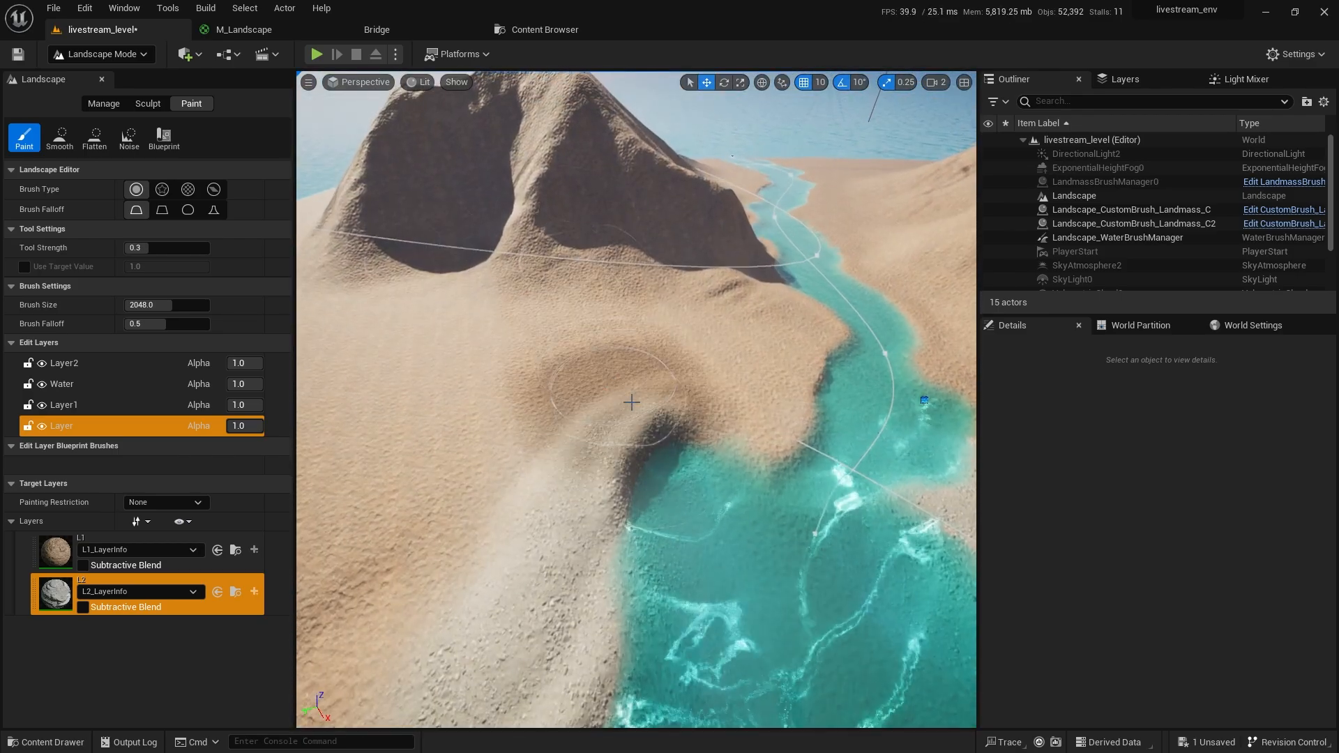
right_click_drag(794, 616, 708, 498)
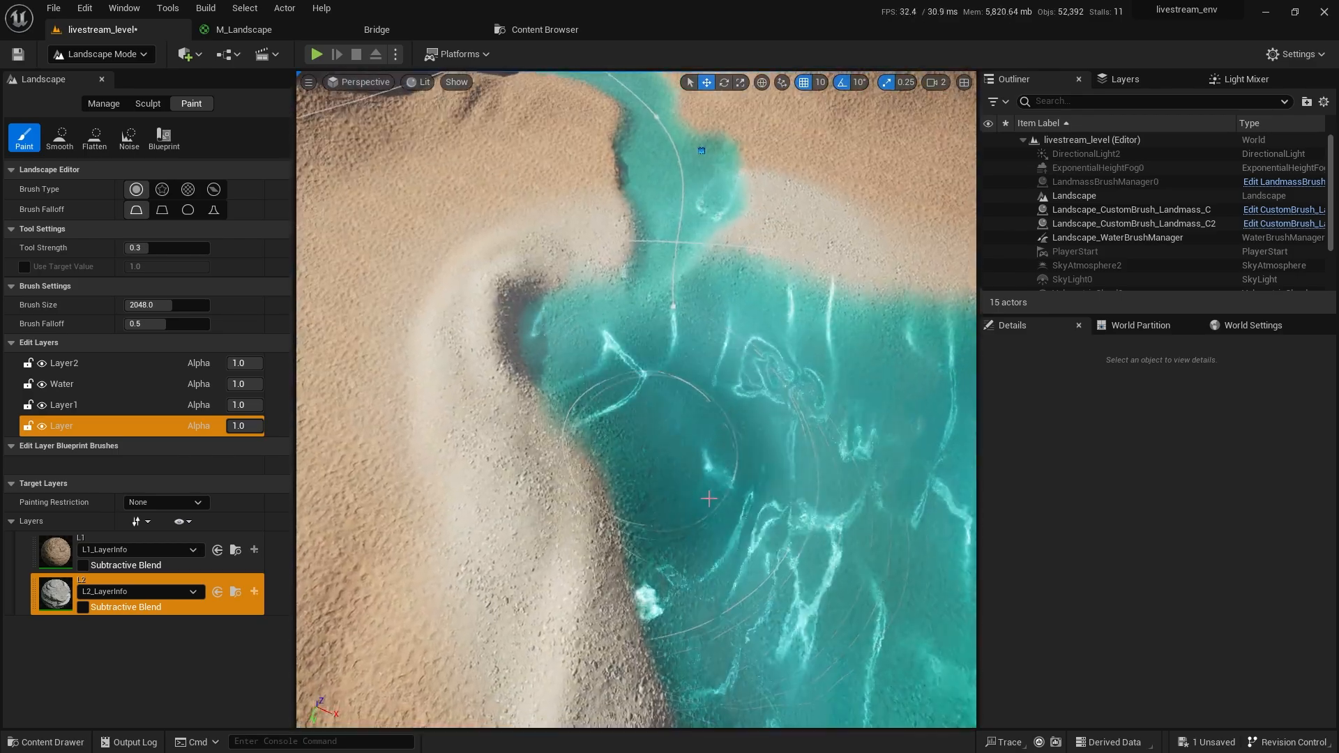
mouse_move(750, 458)
right_mouse_down()
mouse_move(585, 382)
mouse_move(698, 489)
mouse_move(663, 551)
mouse_move(595, 595)
mouse_move(595, 537)
right_mouse_up()
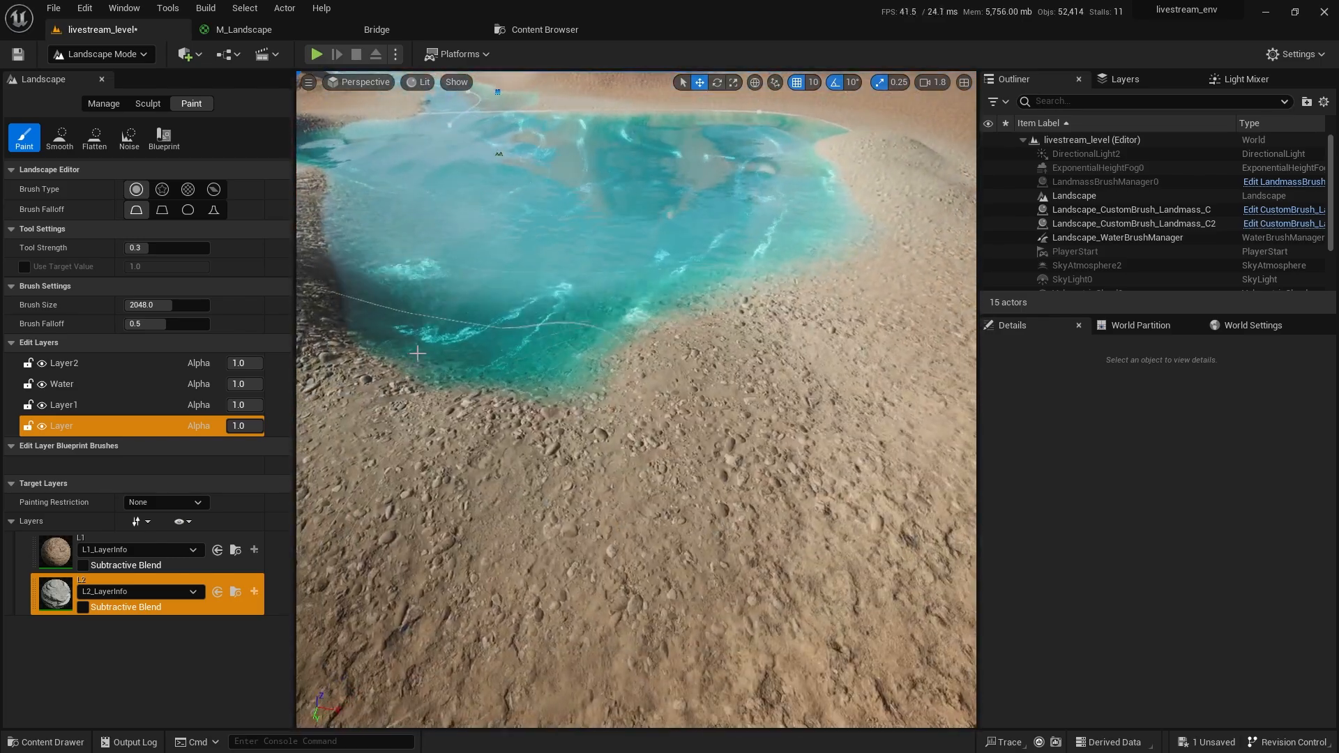
Play-test the level, running the character to the water's edge and along the gravel shore.
key("shift+1")
key("alt+p")
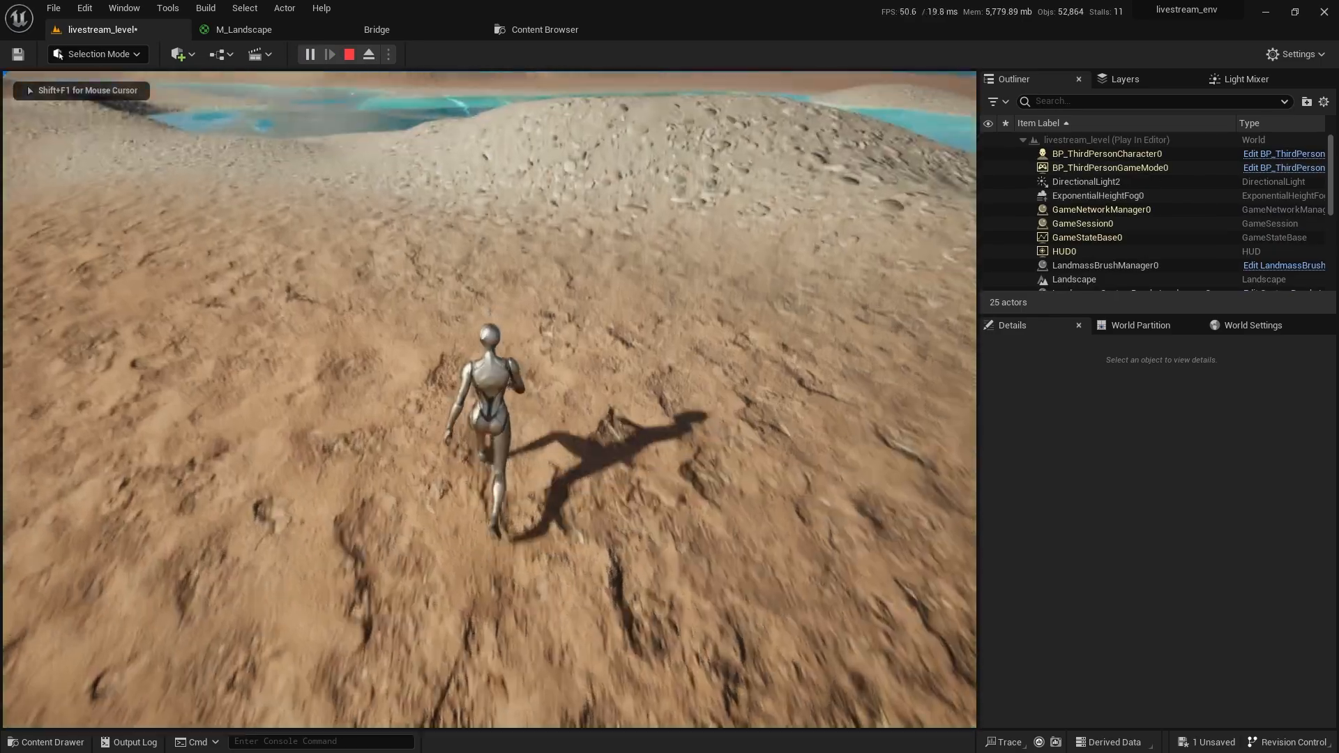
key("w")
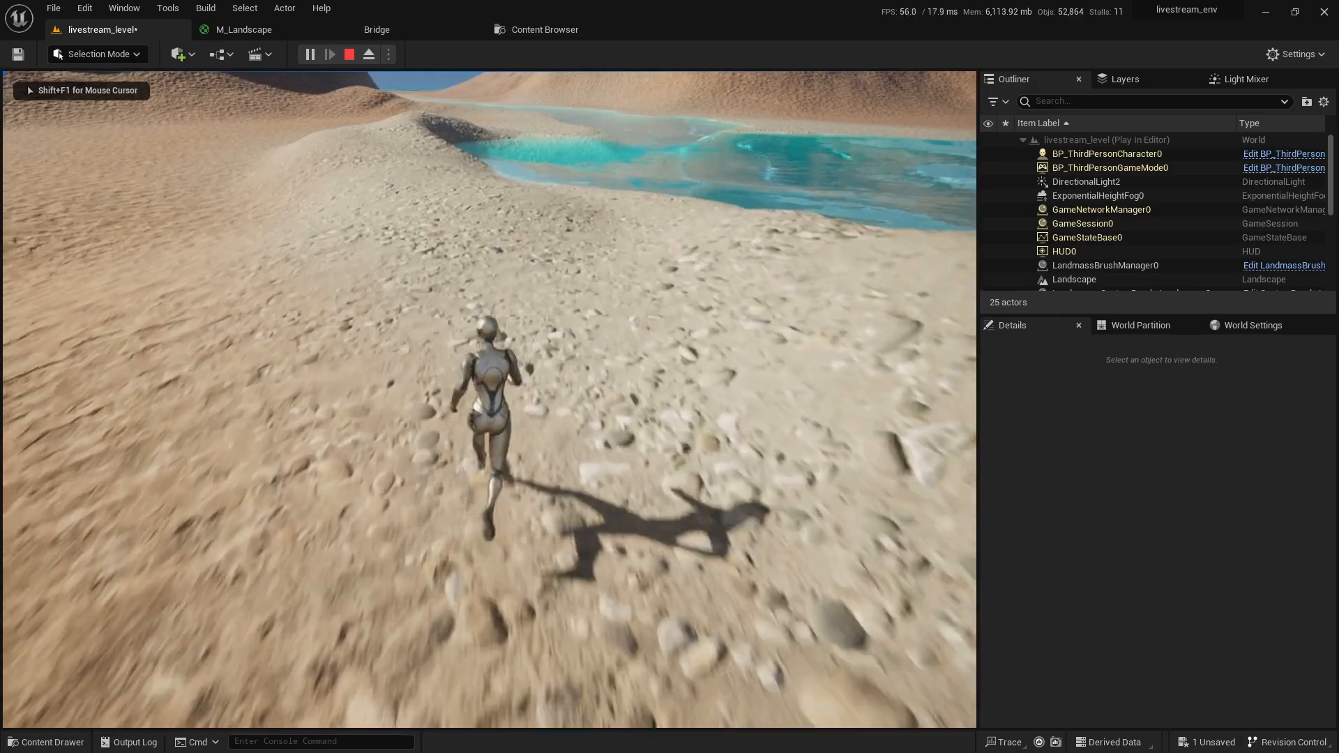
key("w")
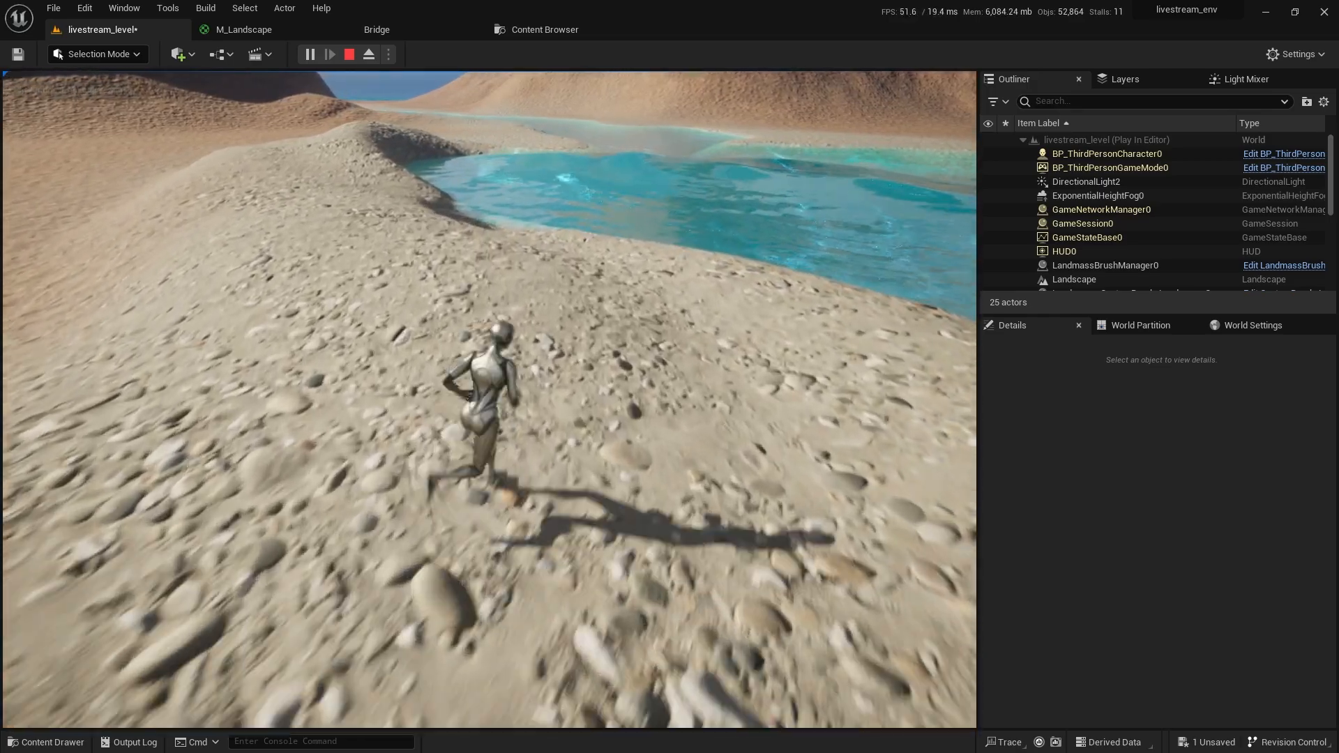
key("w")
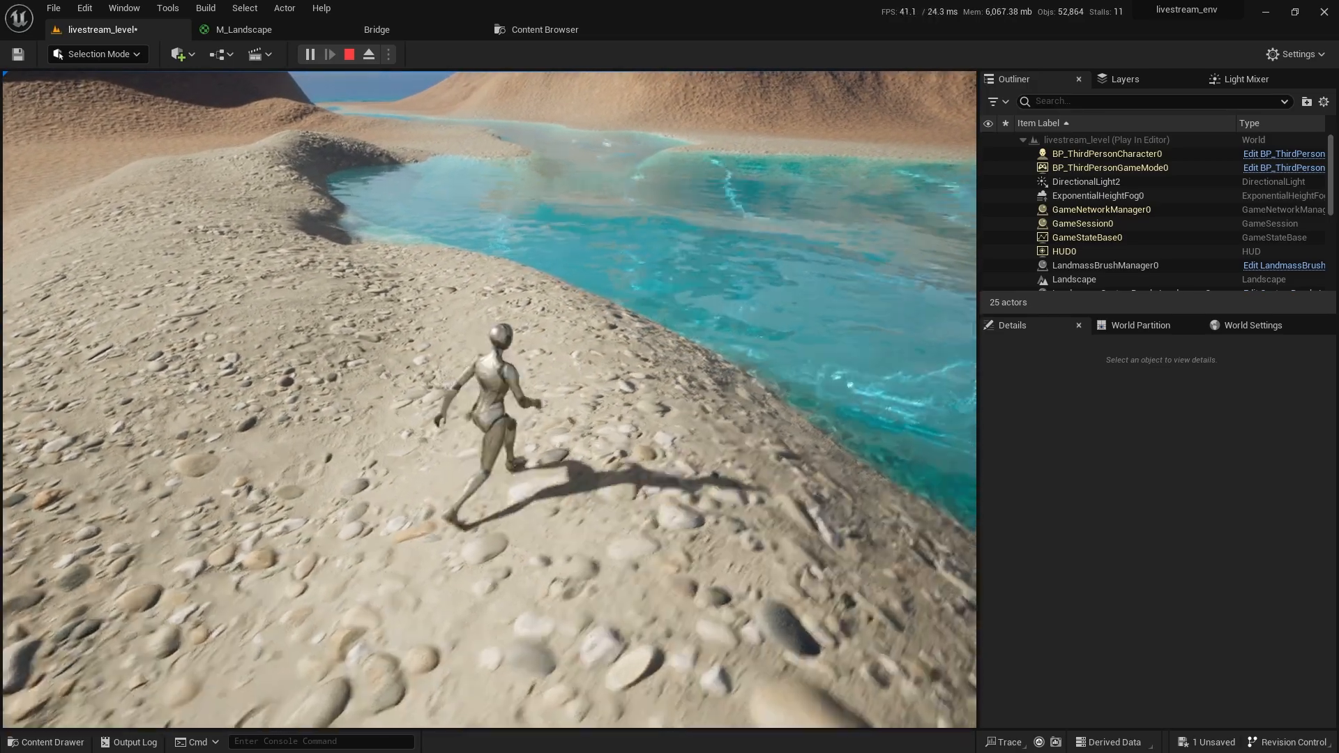
key("w")
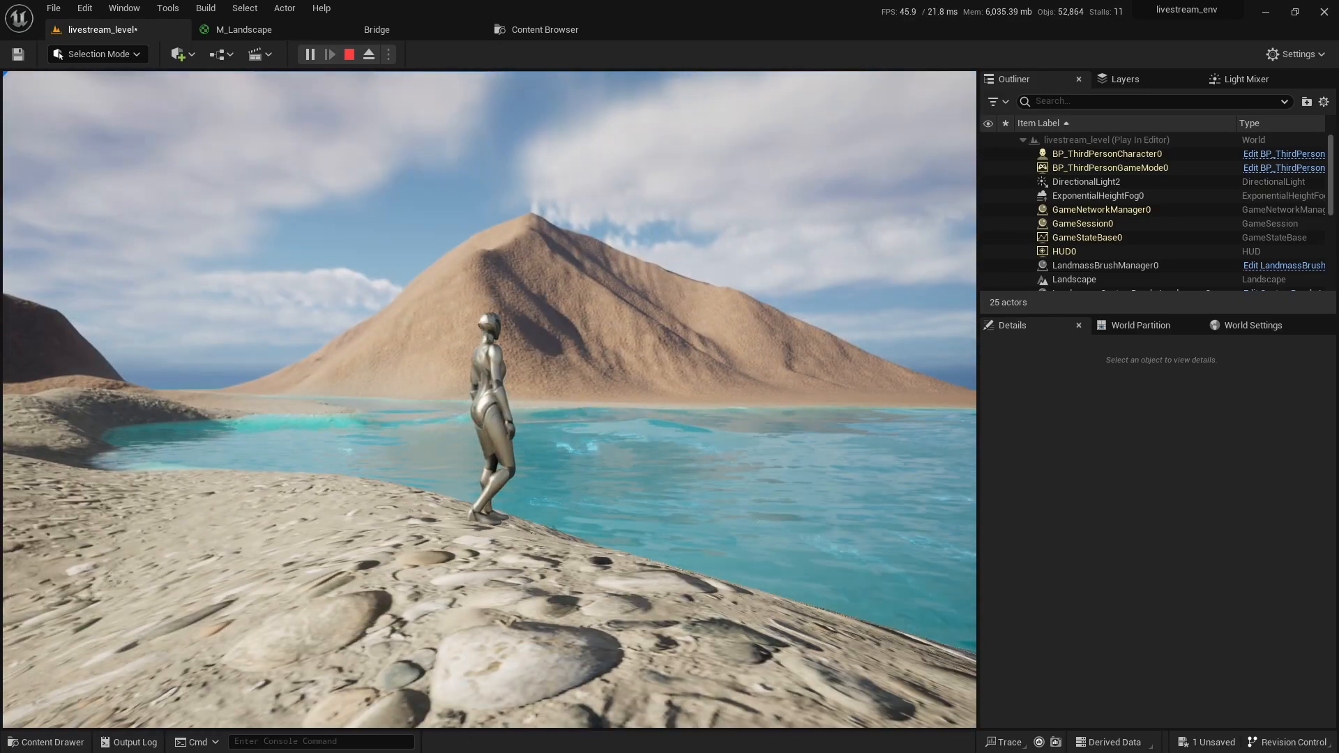
key("w")
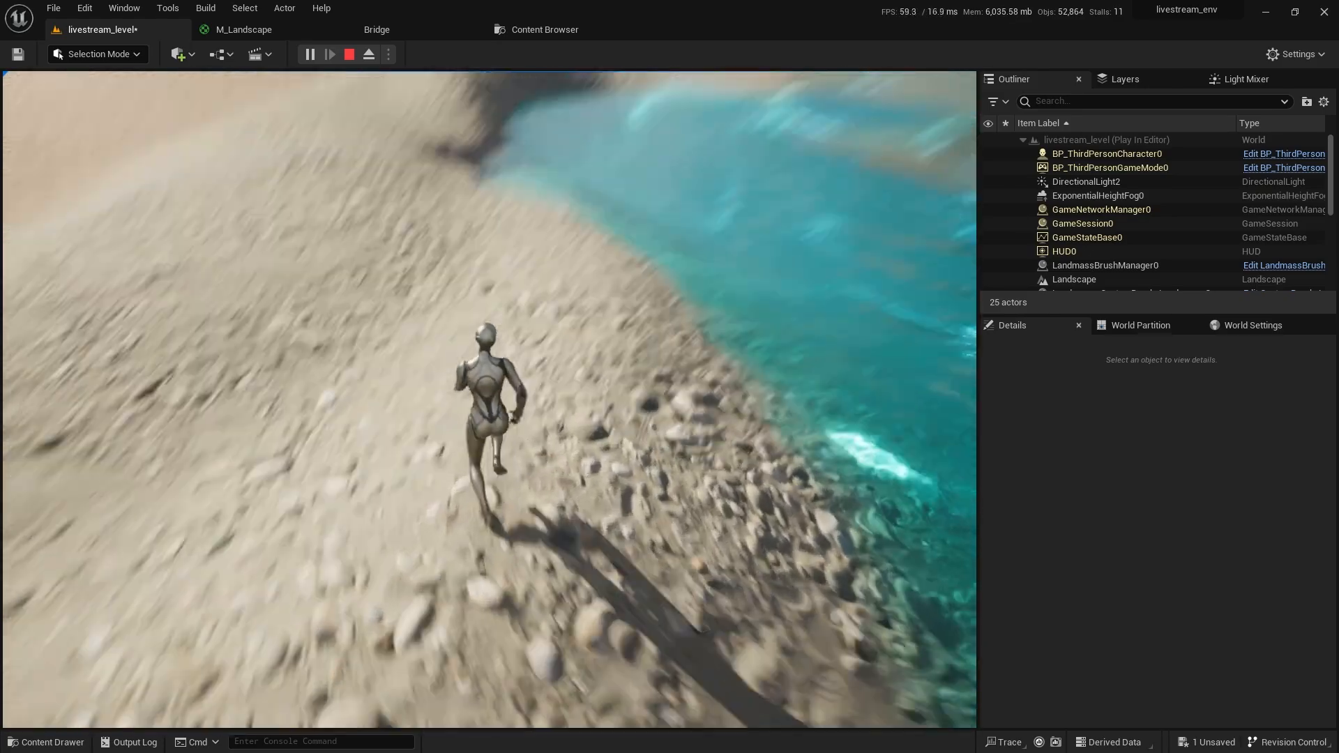
key("w")
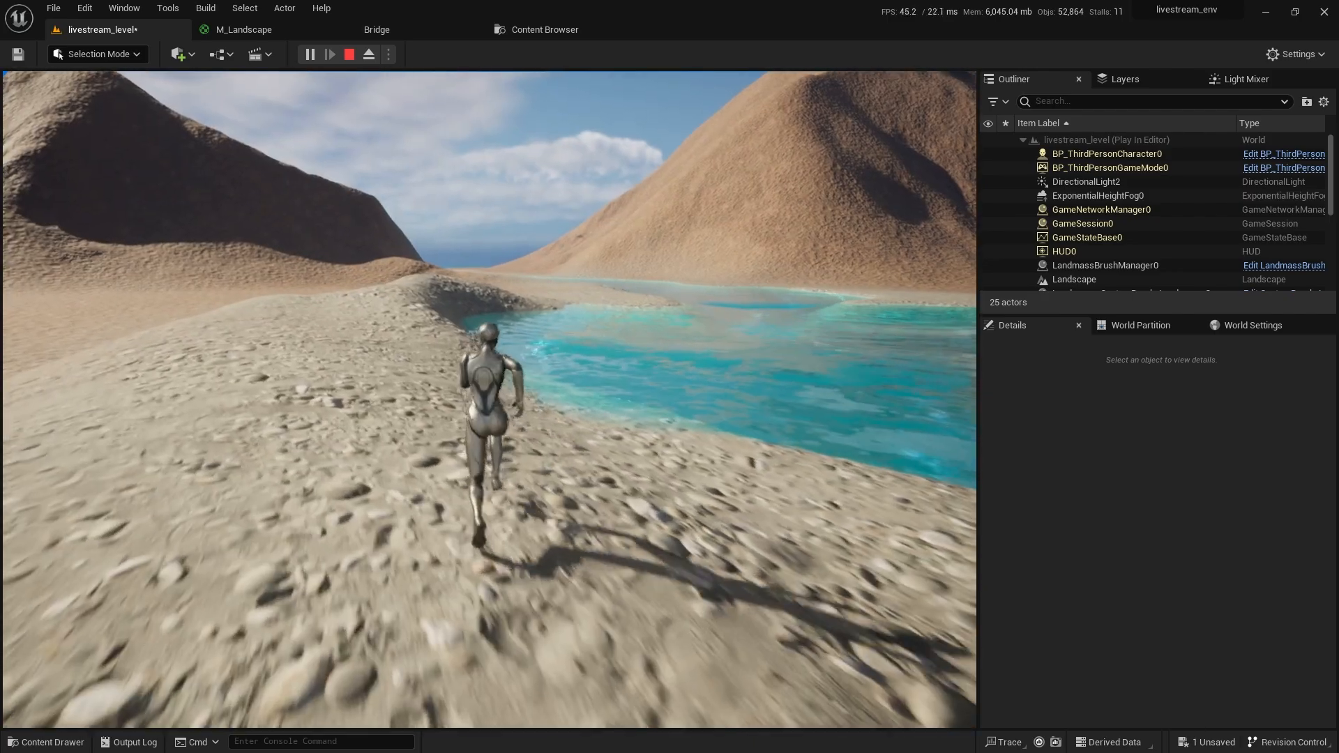
key("Escape")
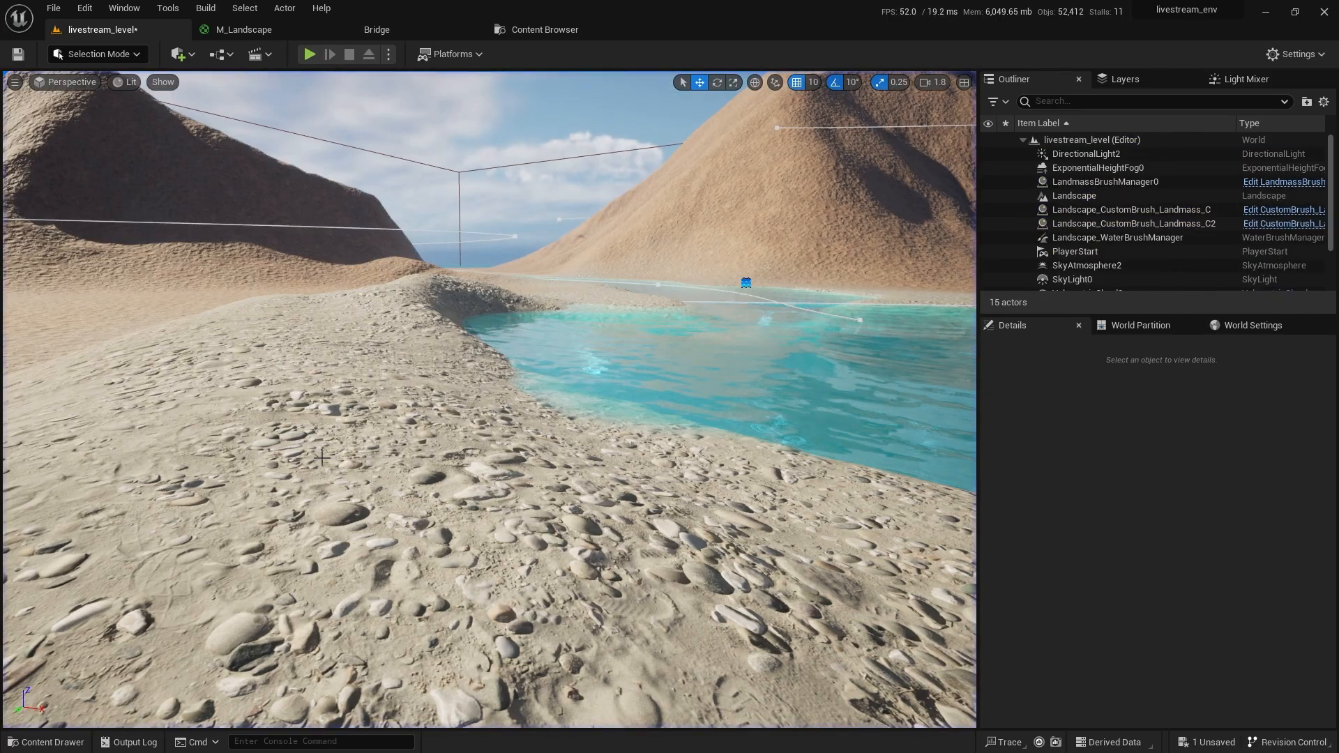
Save the level and fly the view toward the river.
key("ctrl+s")
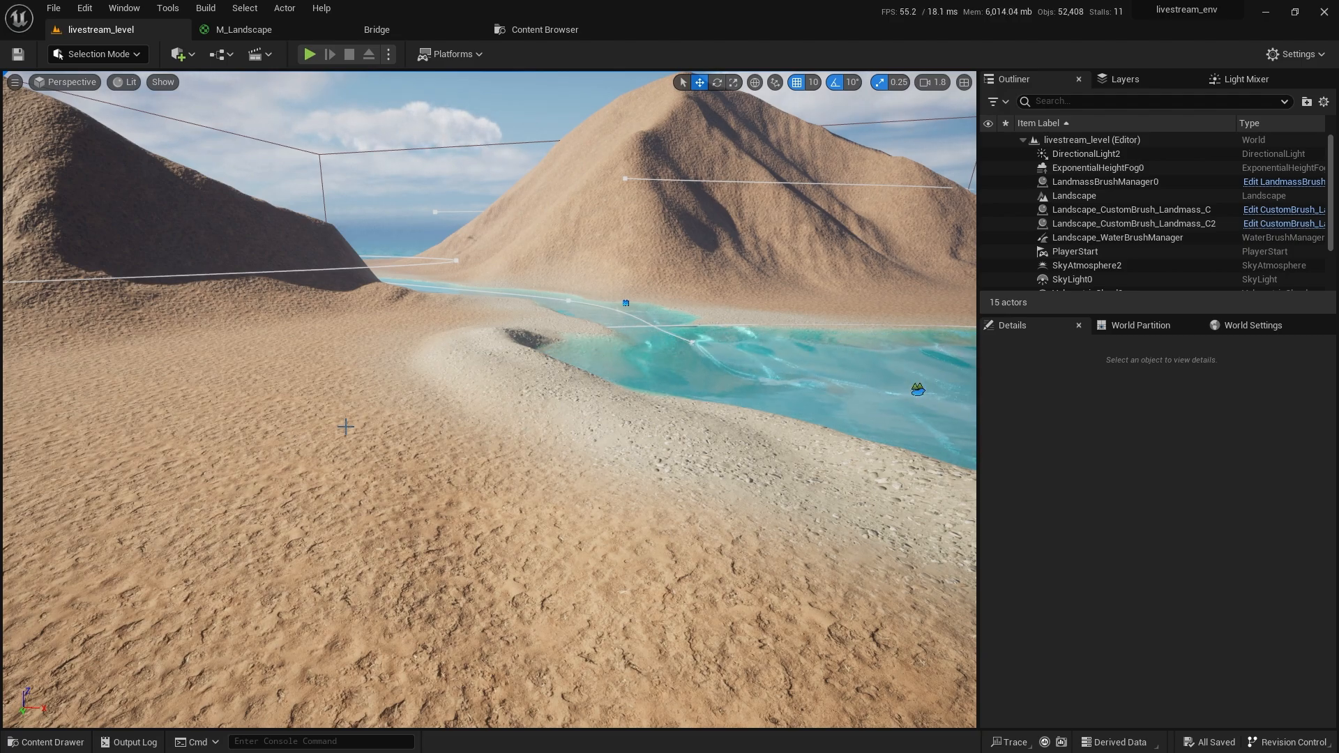
key("w")
right_click_drag(488, 398, 487, 389)
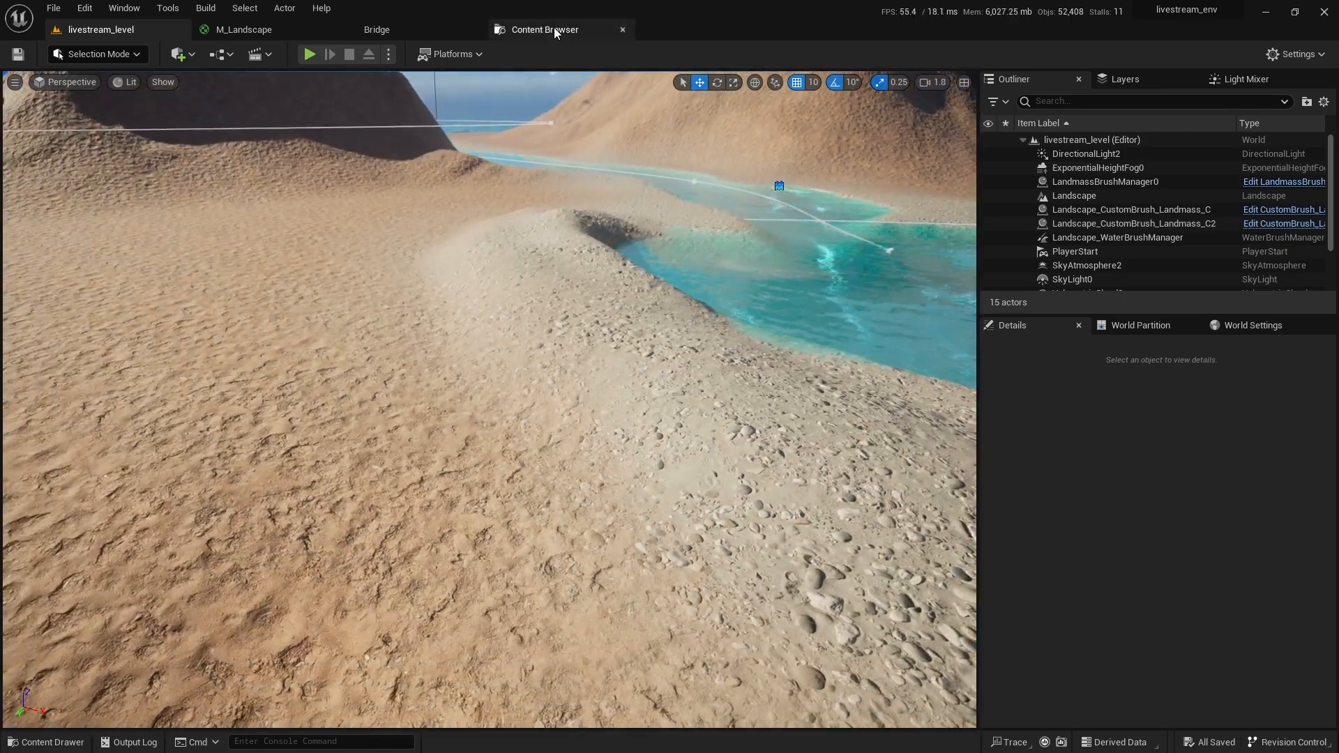
Go back to the M_Landscape graph and select the L2 mask texture node.
left_click(553, 28)
left_click(299, 28)
right_click_drag(543, 252, 782, 279)
scroll(782, 279, "down", 3)
scroll(692, 447, "up", 8)
left_click(680, 541)
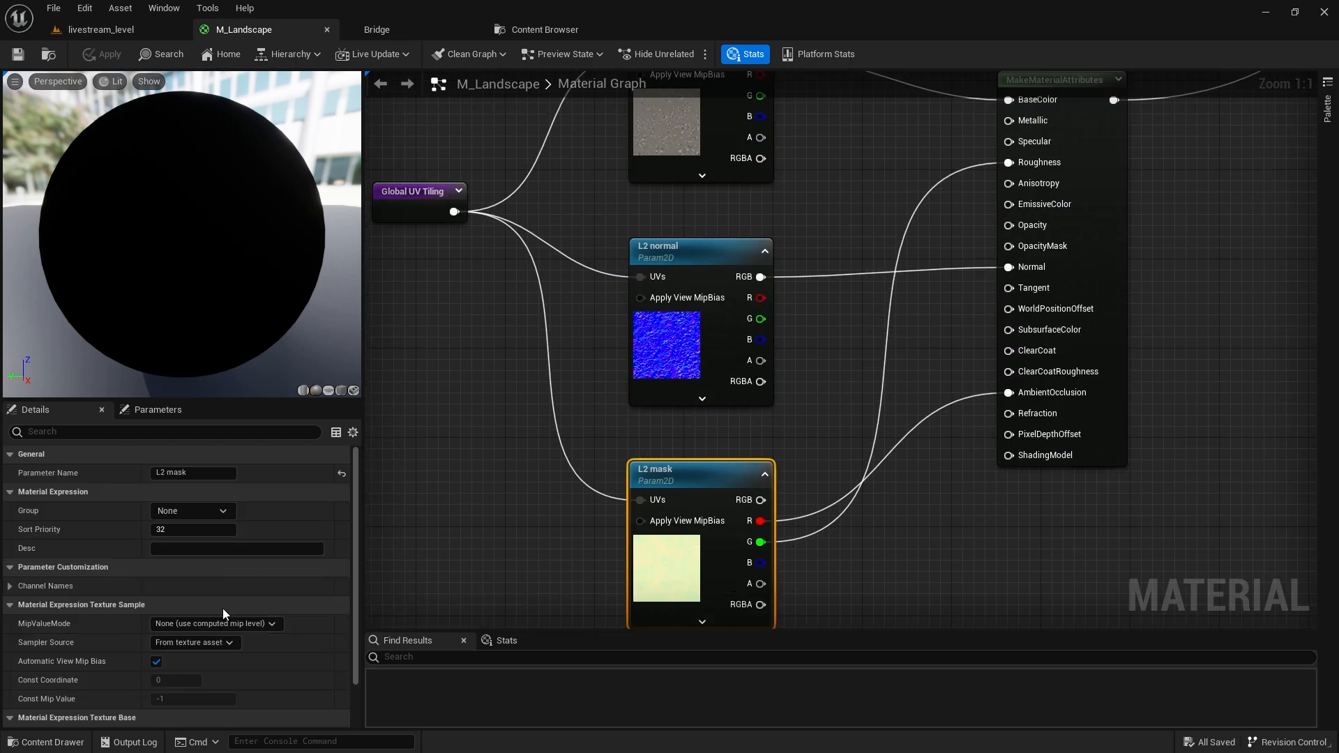
scroll(223, 608, "down", 3)
double_click(170, 668)
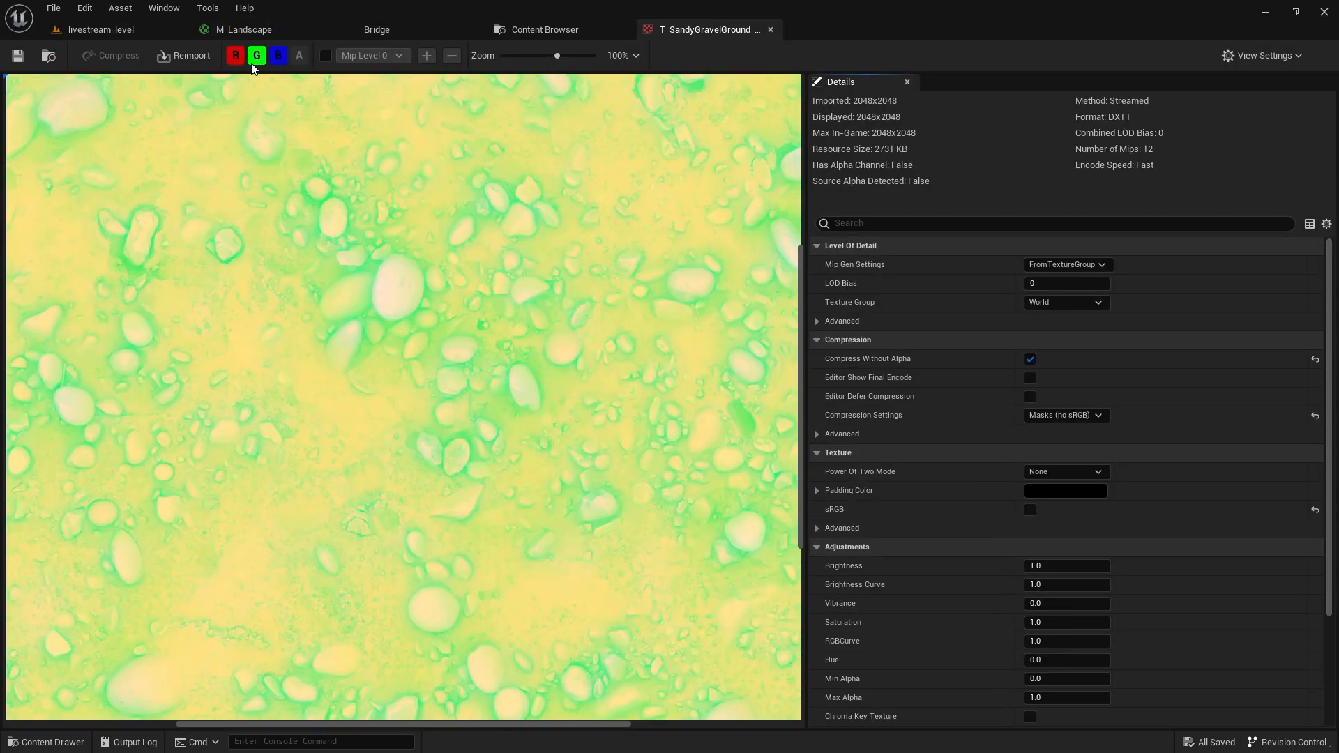
left_click(256, 57)
left_click(238, 57)
scroll(328, 253, "down", 6)
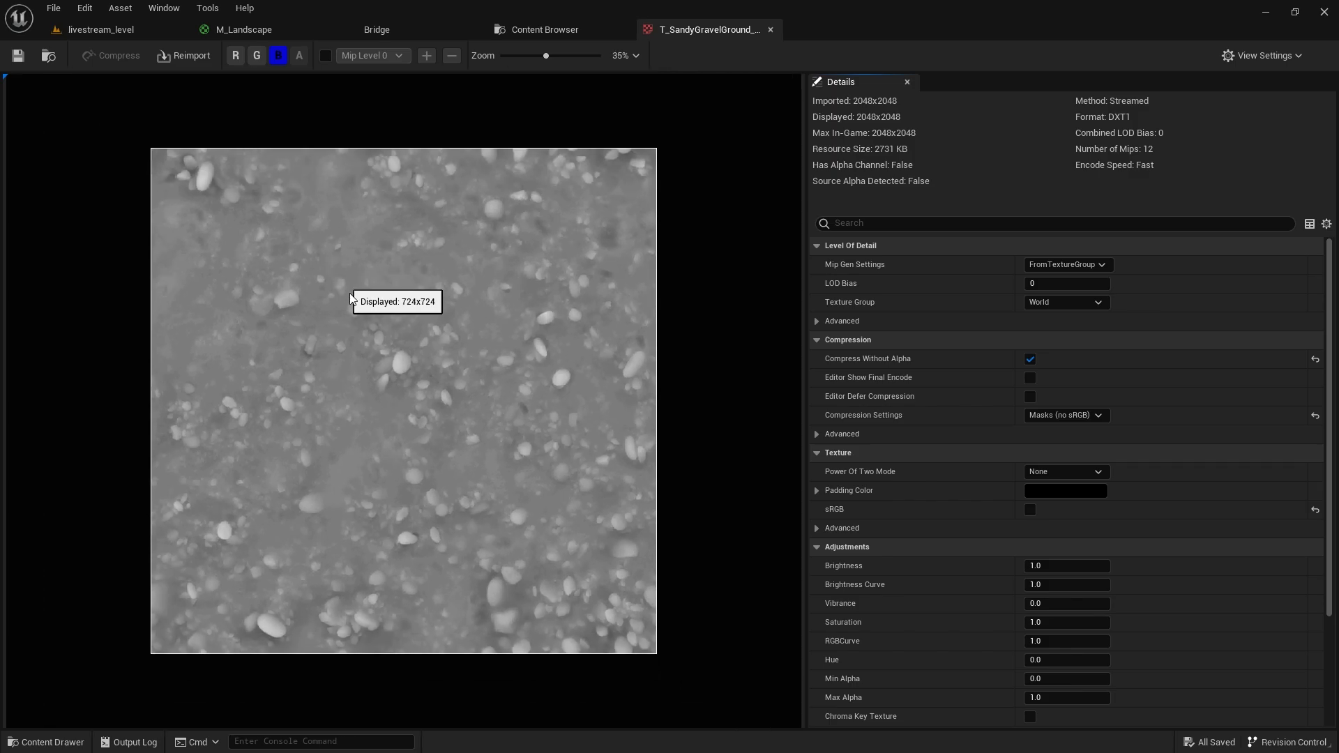
scroll(352, 307, "up", 2)
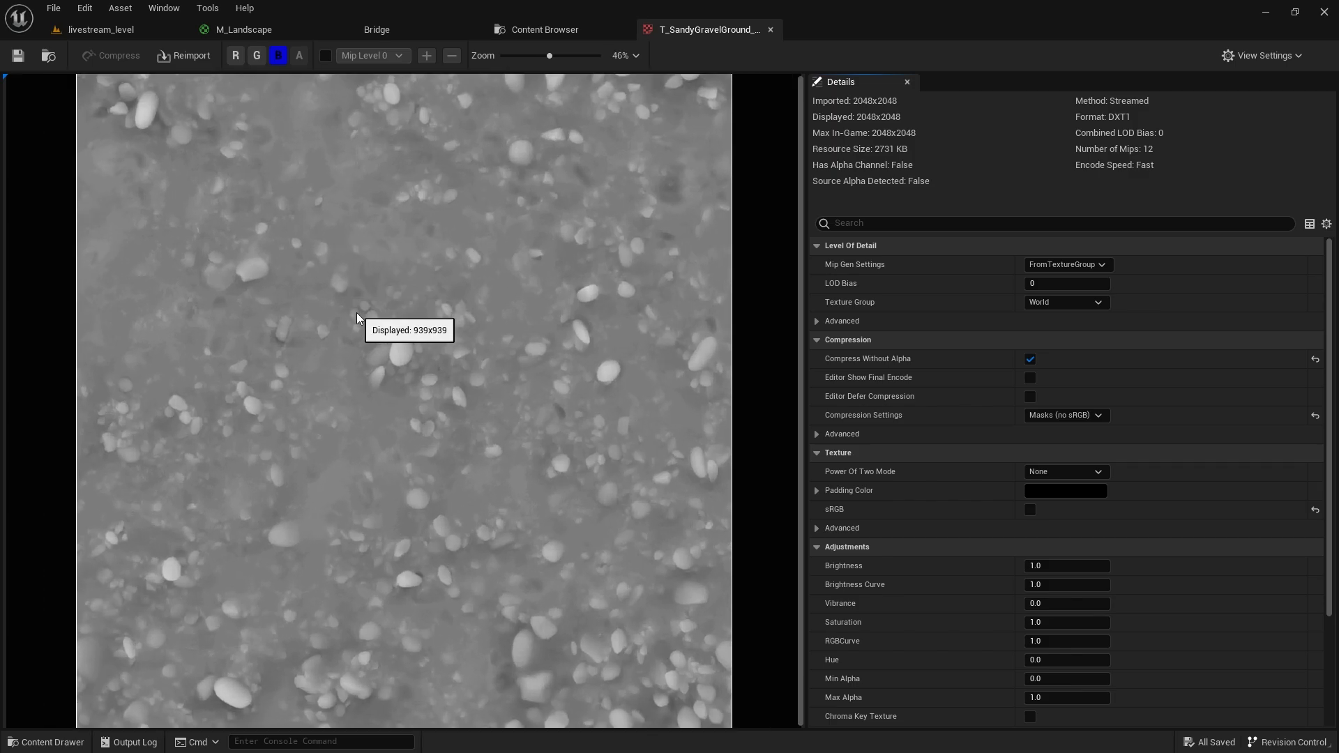
left_click(257, 57)
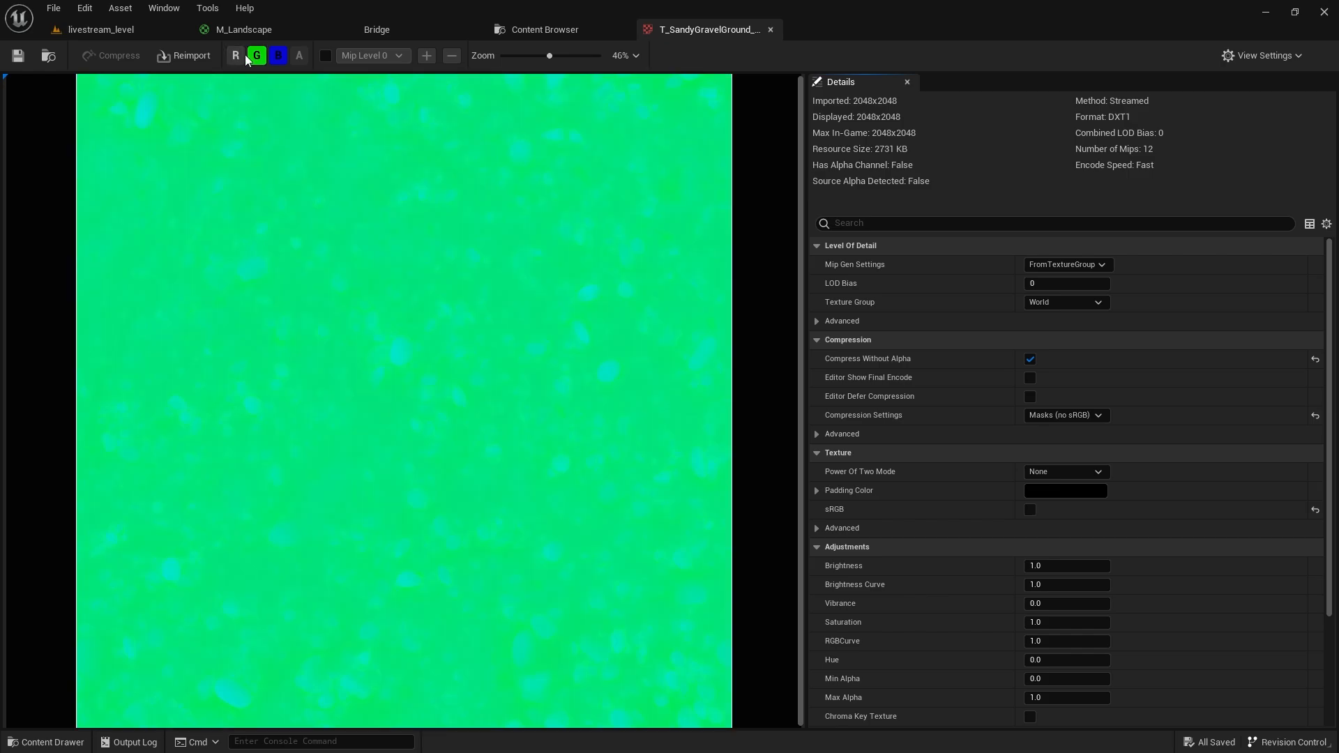
left_click(240, 57)
left_click(238, 57)
left_click(257, 57)
scroll(460, 364, "up", 6)
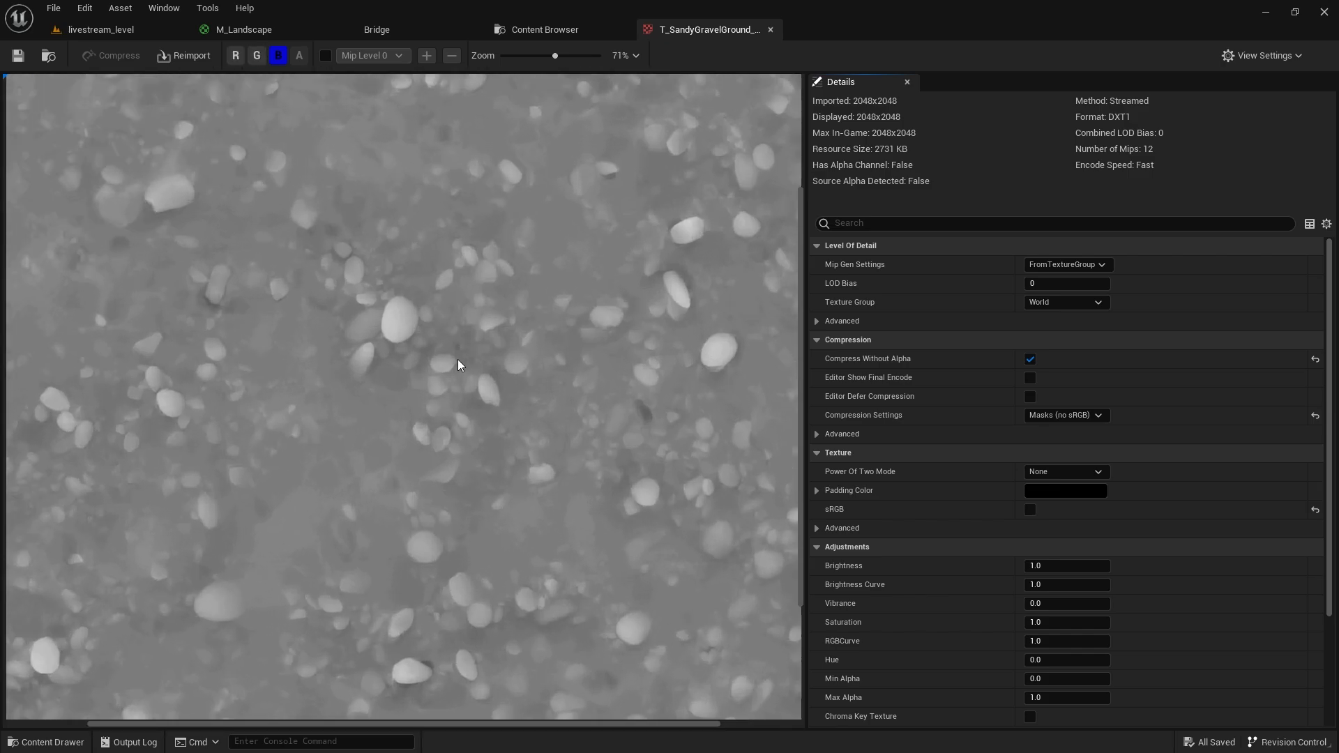
scroll(476, 368, "down", 6)
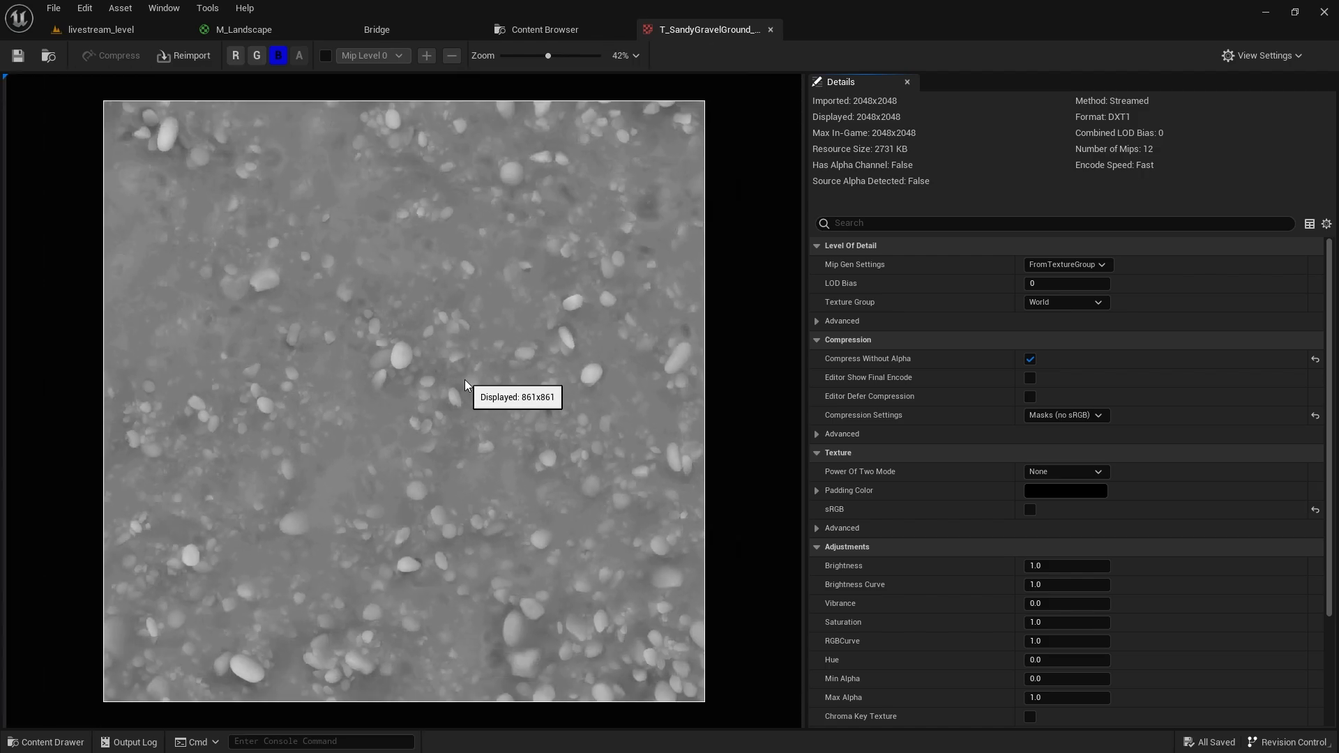
left_click(256, 56)
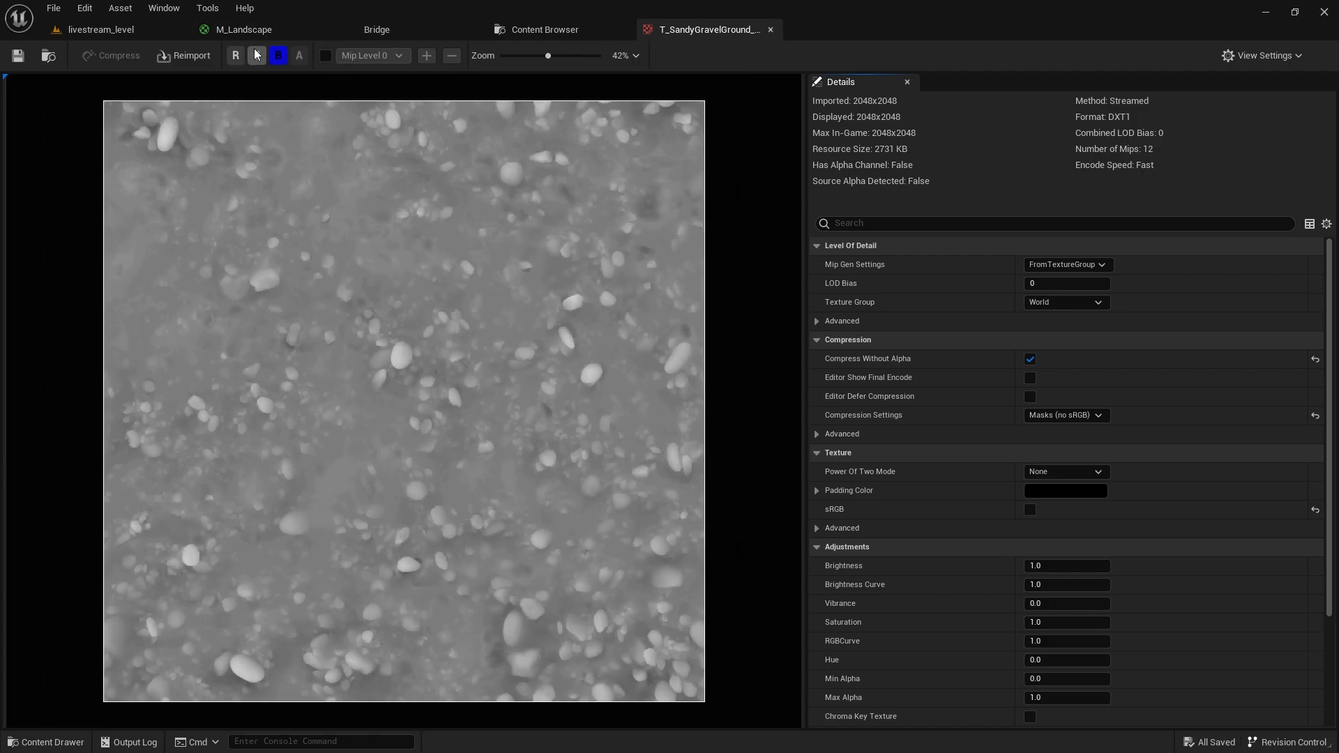
left_click(238, 56)
middle_click(687, 29)
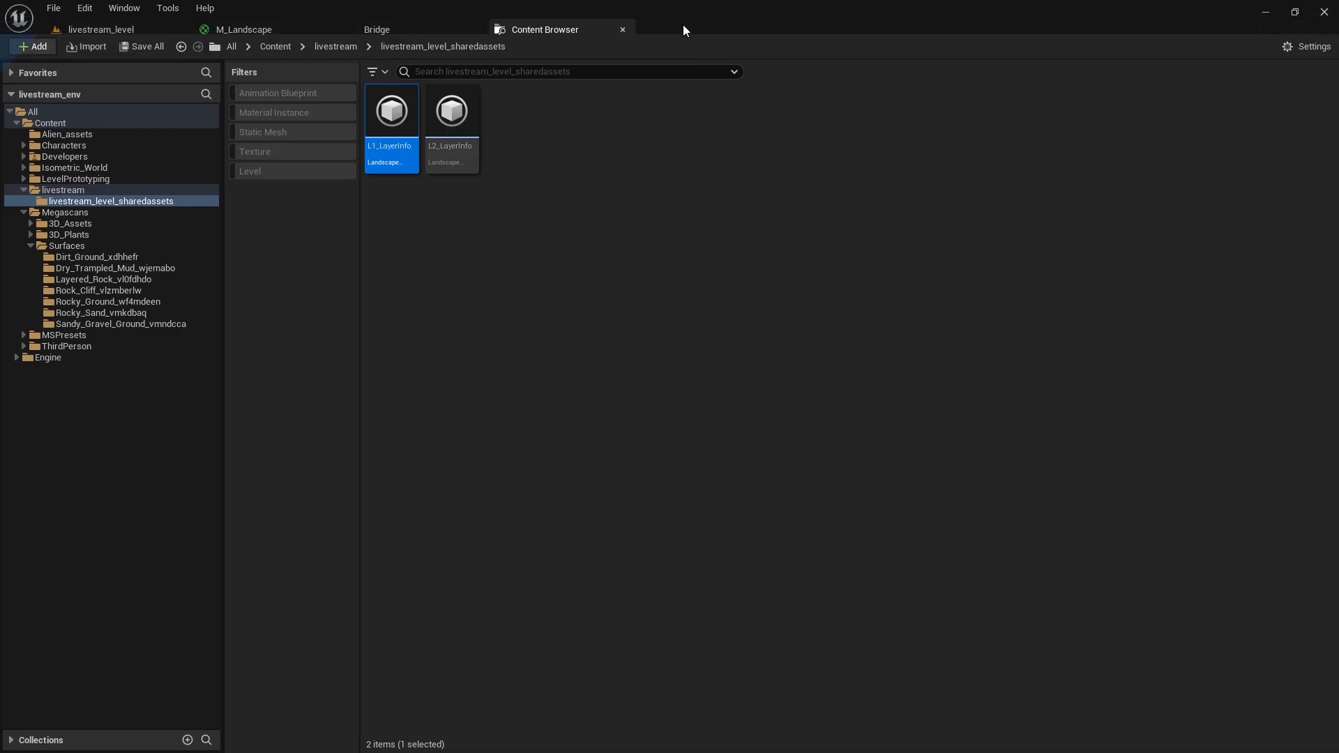
Set Landscape Layer Blend layer L2's Blend Type to LB Height Blend, exposing a Height L2 input.
left_click(261, 26)
scroll(520, 338, "down", 3)
scroll(827, 110, "up", 5)
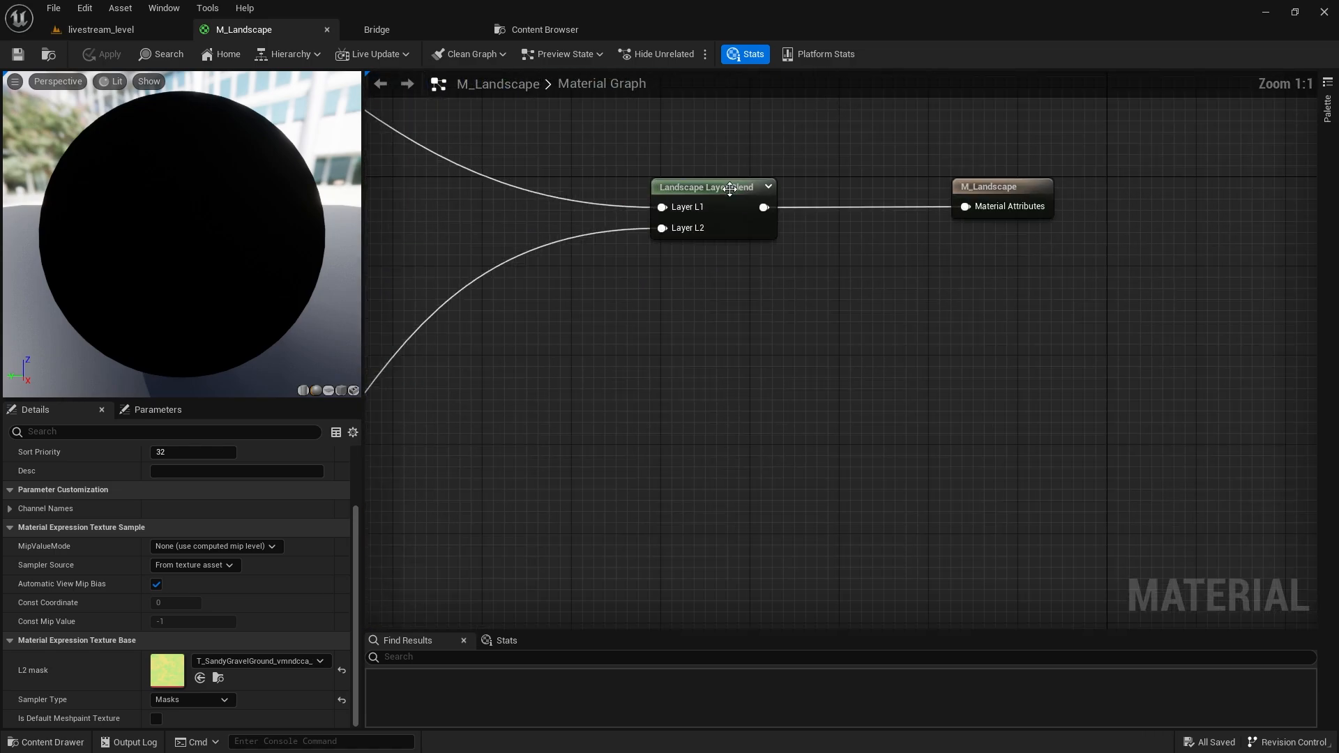
left_click(707, 202)
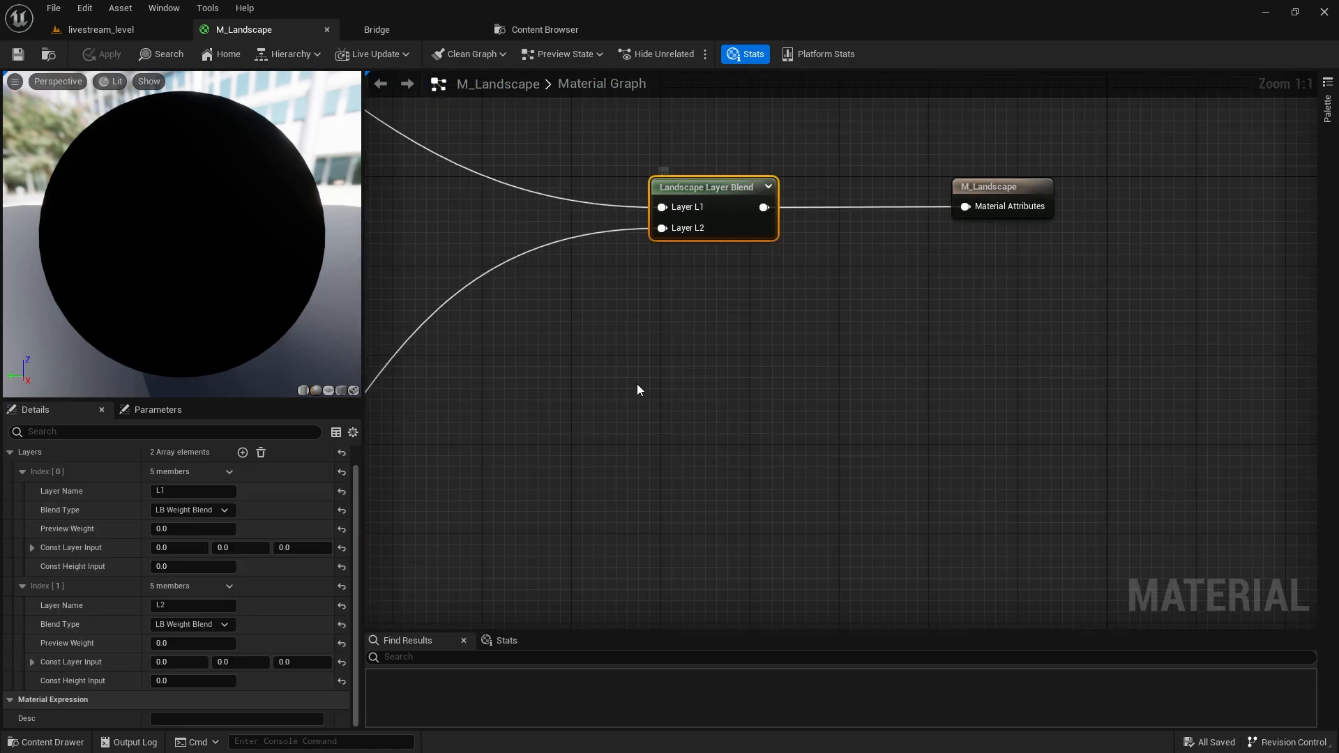
left_click(187, 626)
left_click(196, 665)
scroll(688, 296, "down", 2)
right_click_drag(676, 293, 947, 230)
scroll(916, 237, "down", 1)
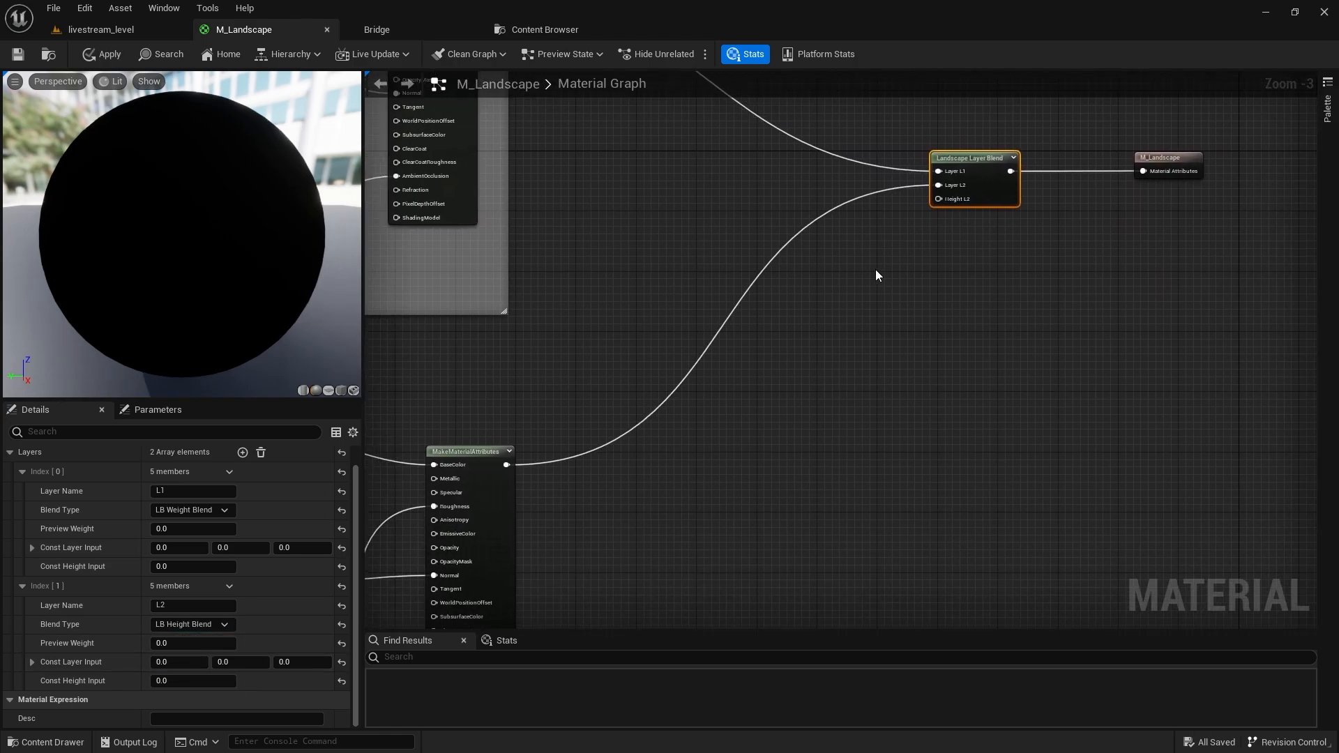
right_click_drag(855, 283, 994, 370)
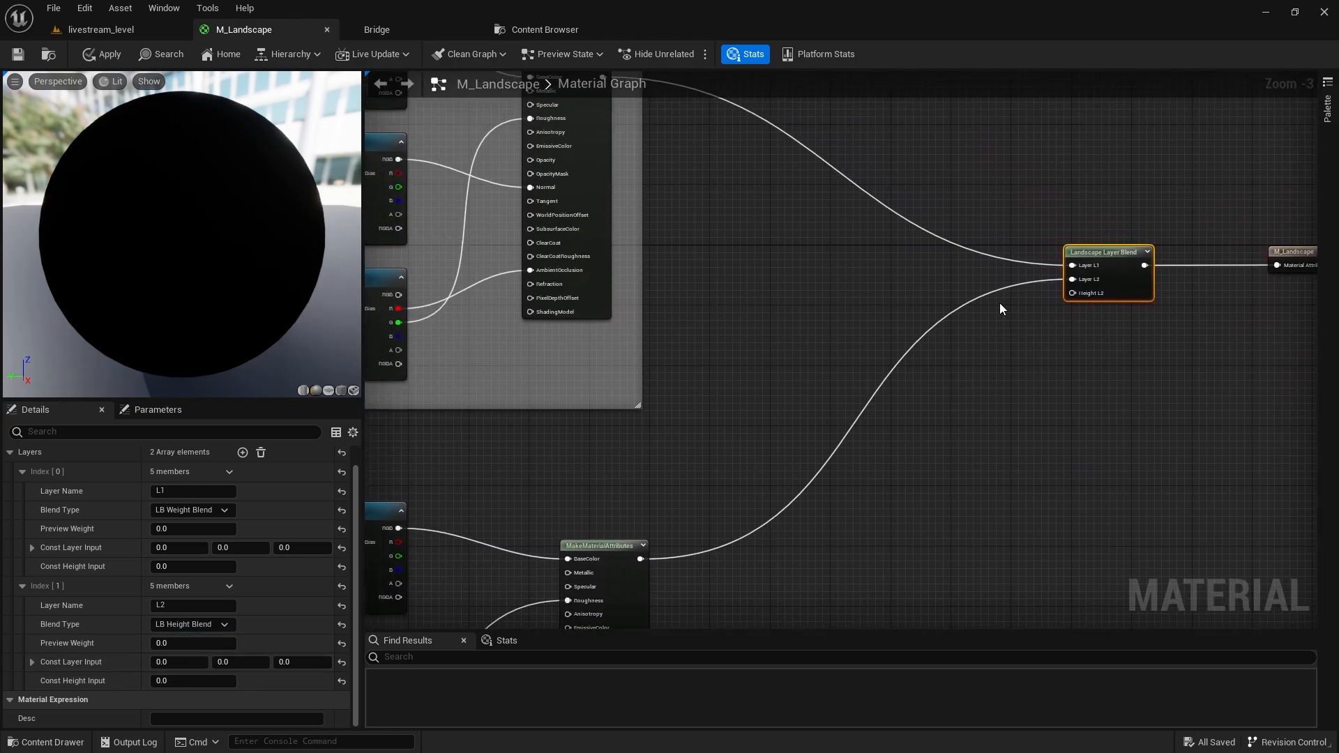
right_click_drag(1000, 308, 1078, 315)
Add a CheapContrast node fed by the L1 mask's B channel.
left_click(596, 381)
right_click_drag(967, 382, 645, 393)
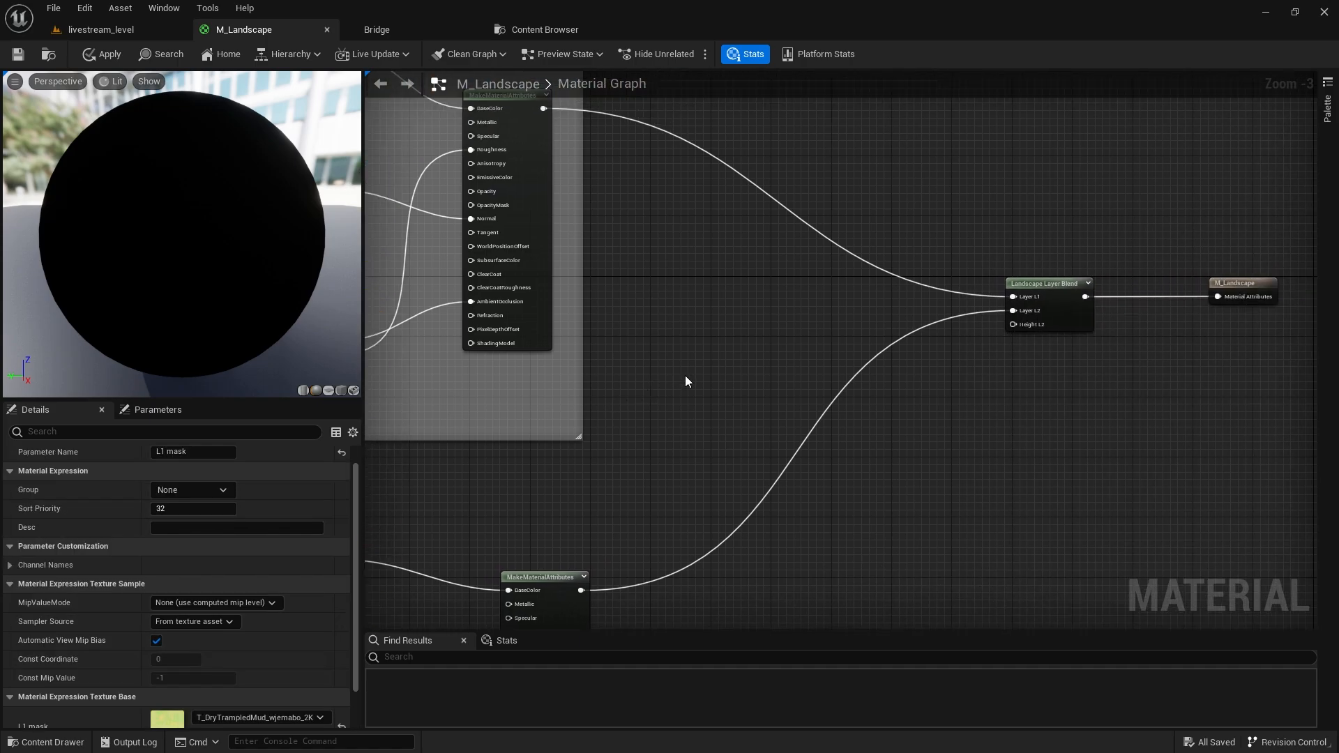
scroll(695, 363, "up", 3)
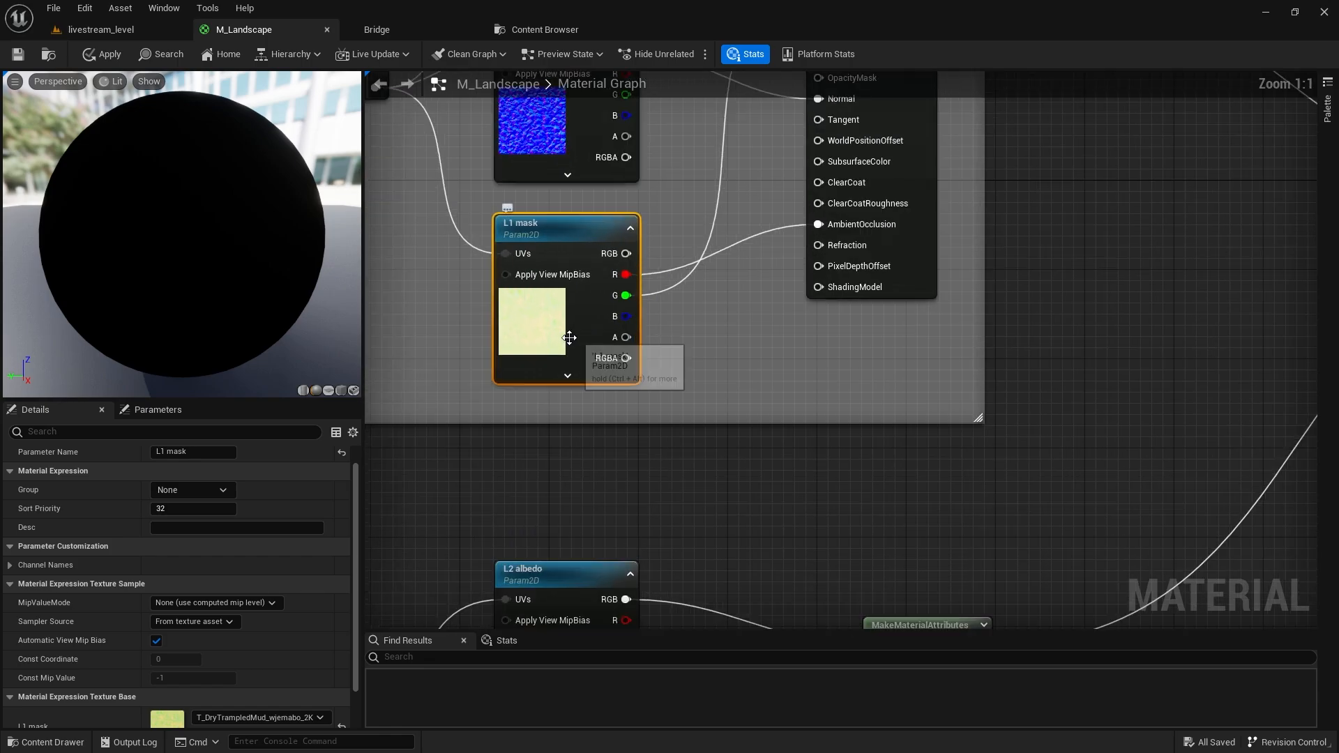
right_click_drag(774, 348, 686, 383)
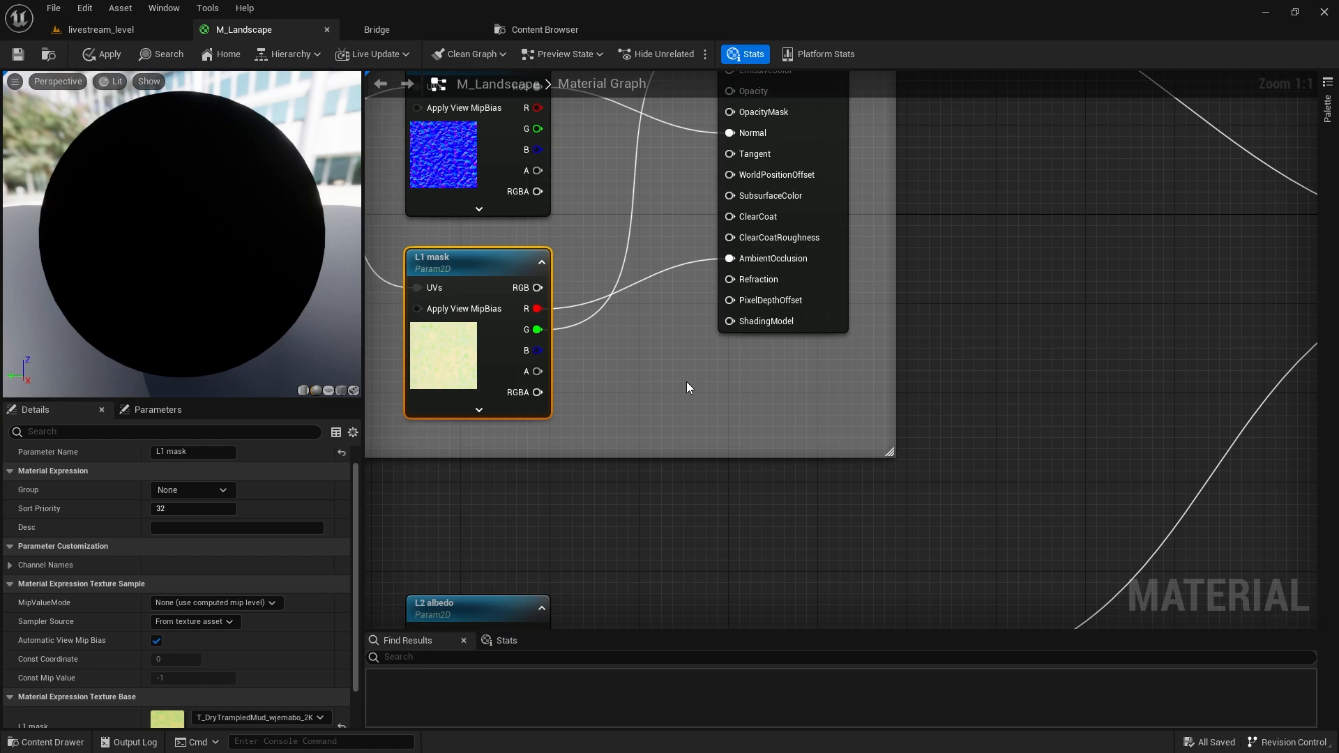
scroll(686, 388, "down", 3)
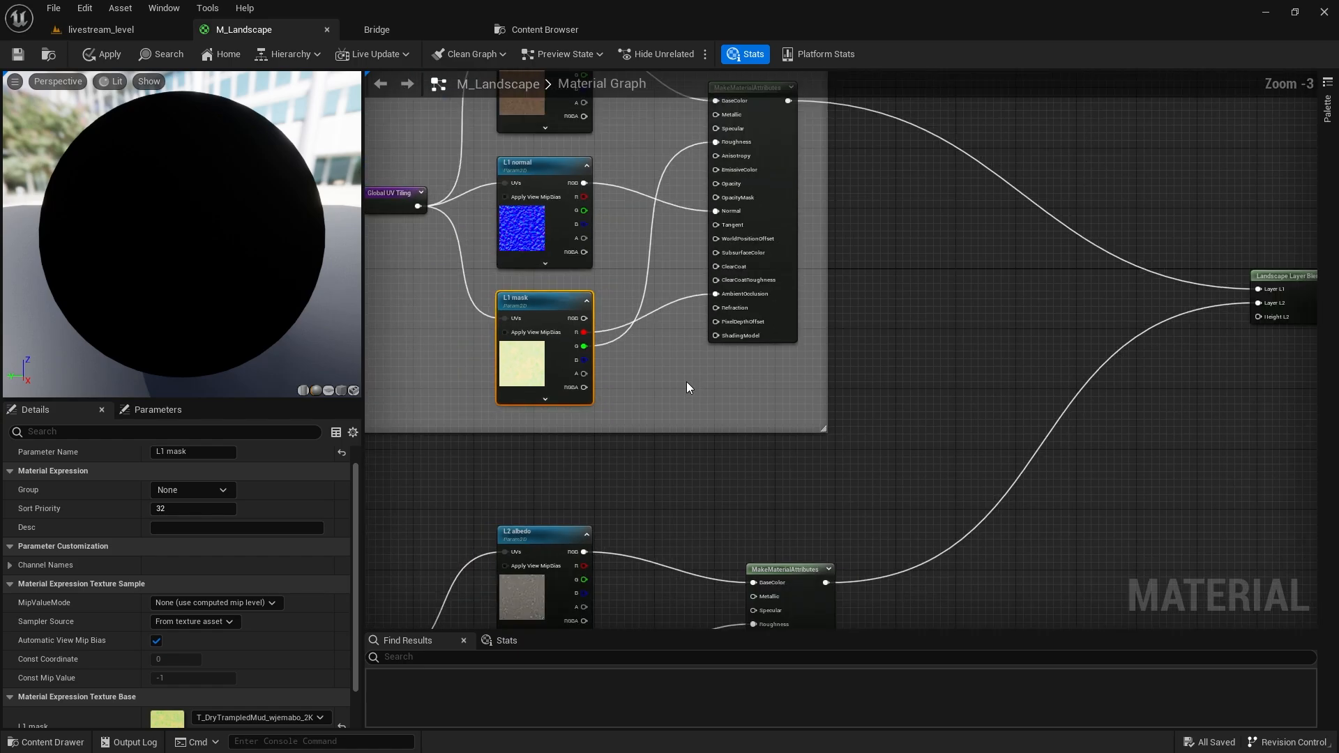
scroll(686, 388, "up", 3)
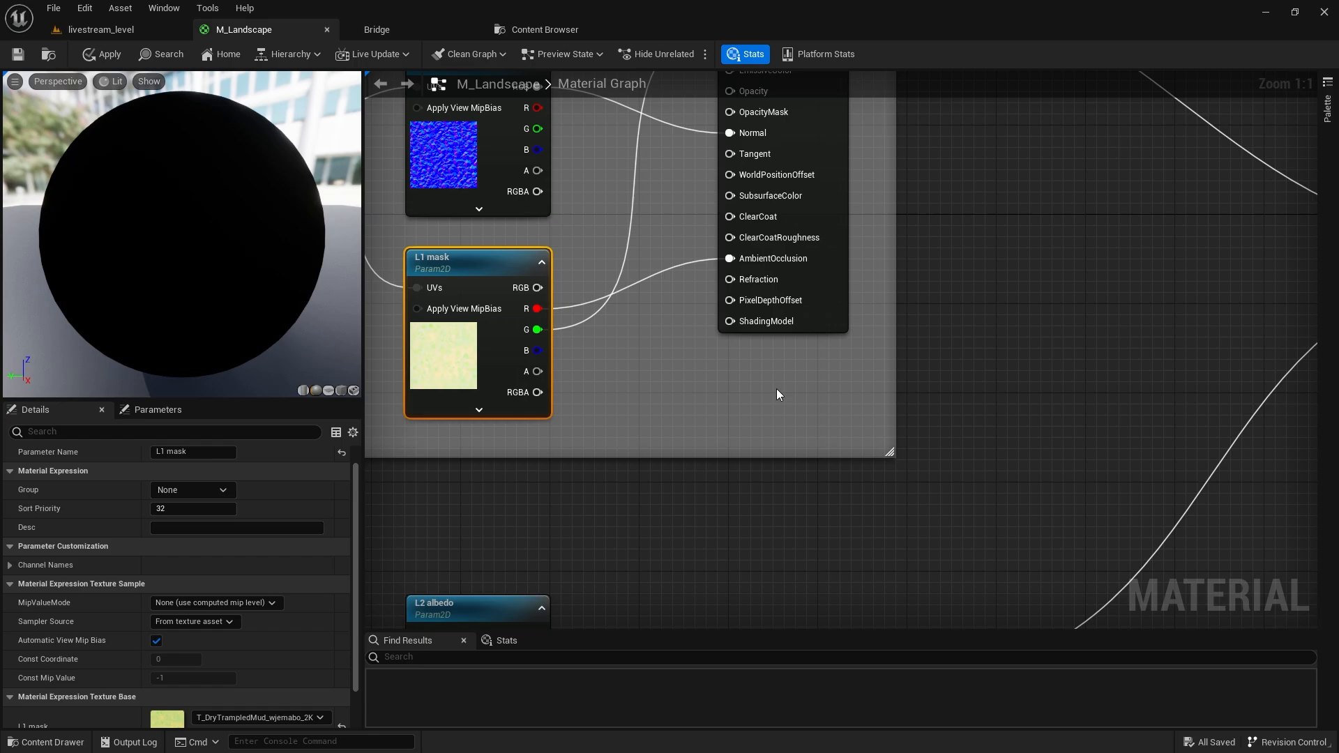
right_click_drag(787, 397, 593, 326)
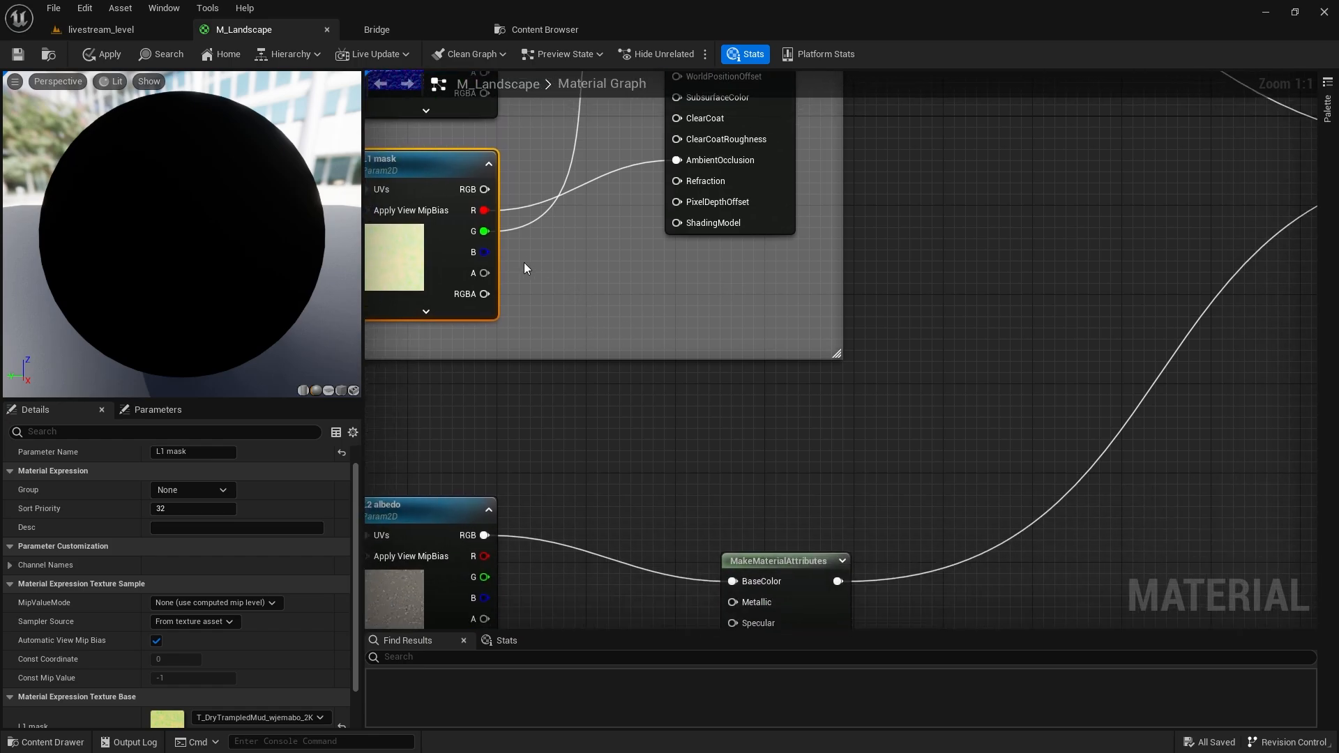
left_click_drag(484, 252, 590, 407)
type("cheap c")
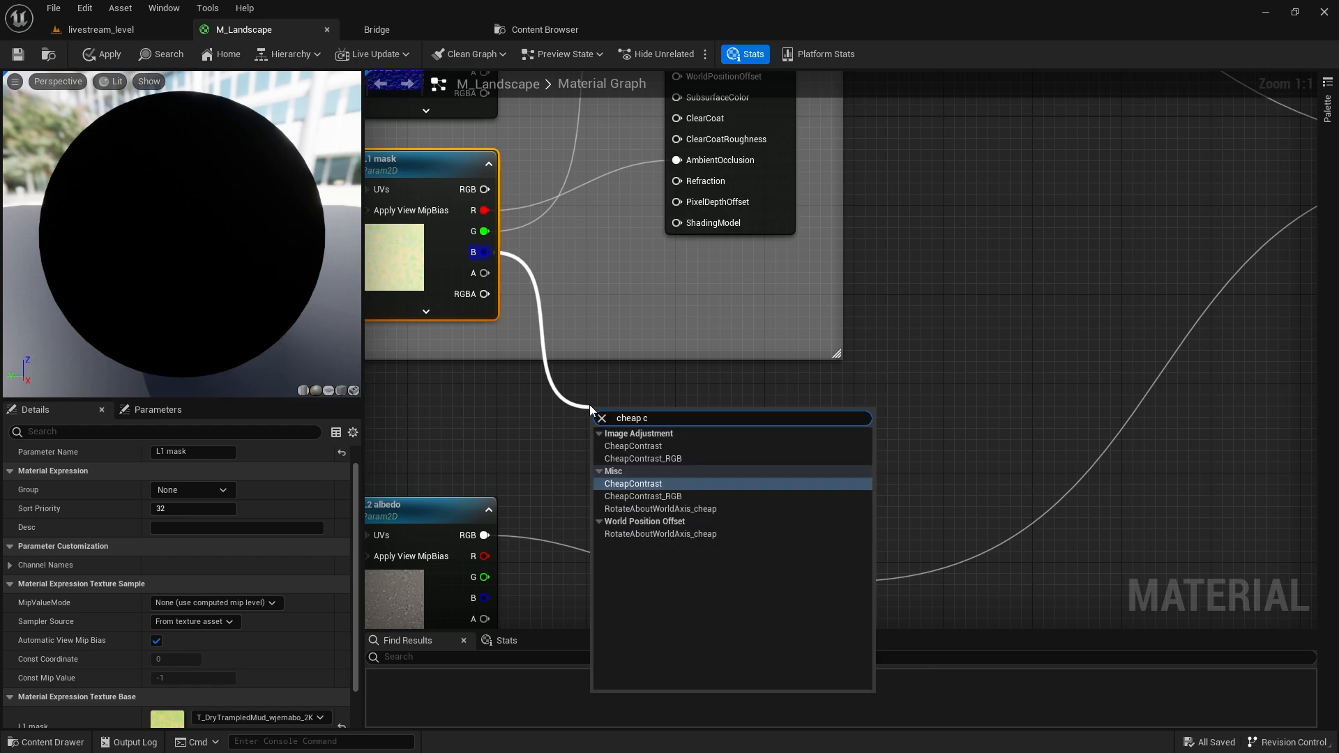
key("Return")
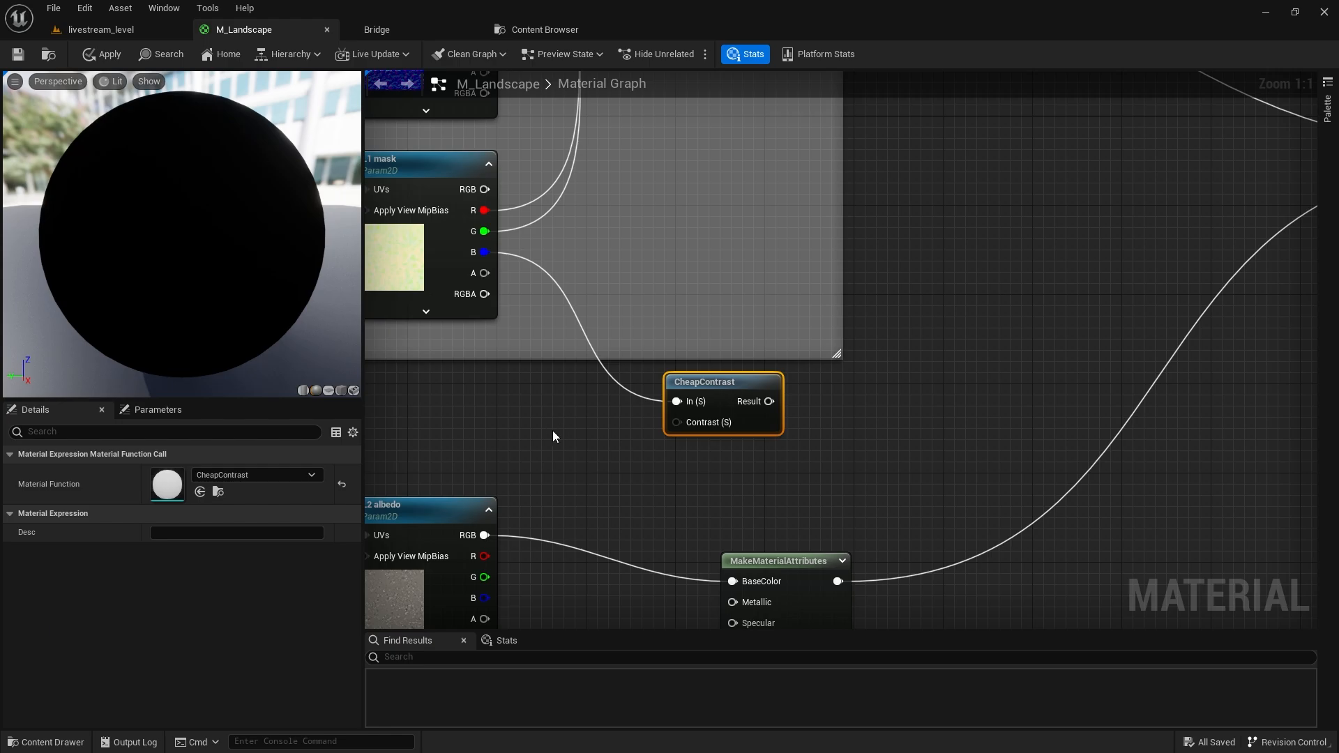
Create a Height Contrast parameter with default 1.0 beside the CheapContrast node.
left_click(535, 441)
right_click(541, 450)
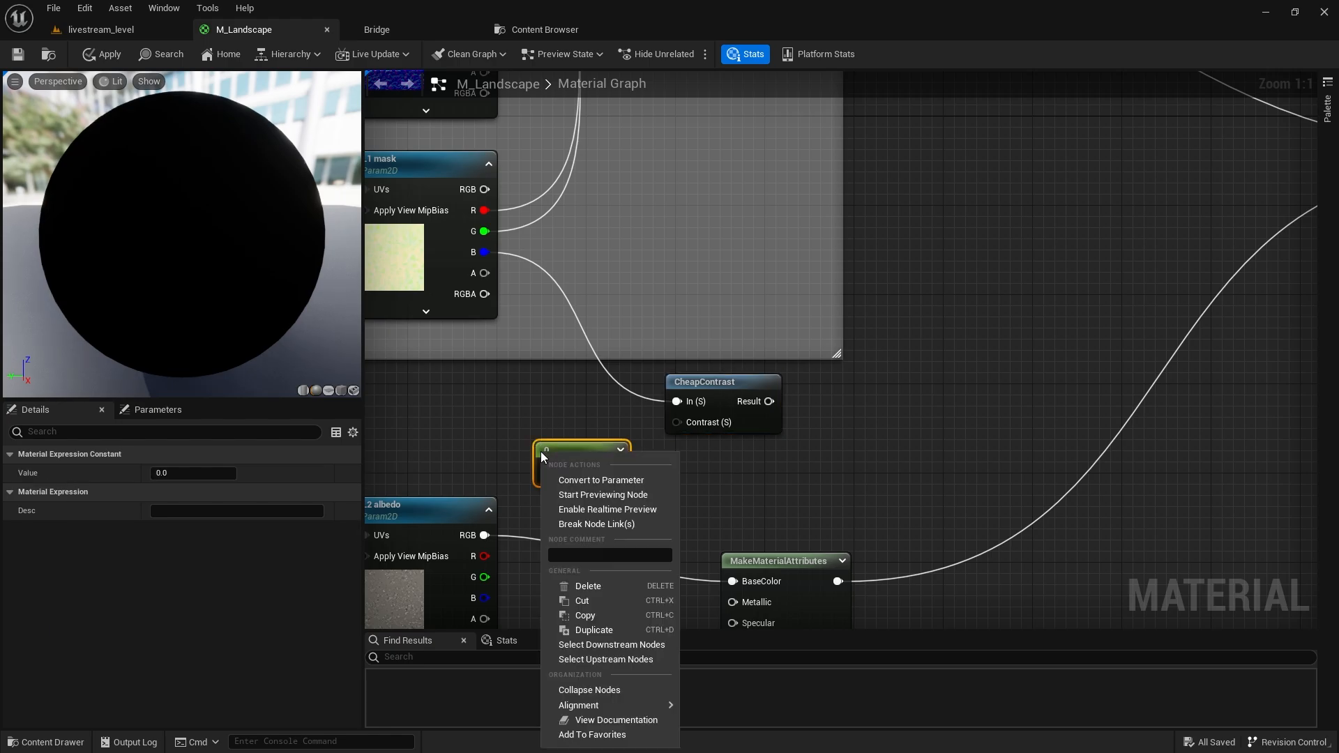
left_click(589, 478)
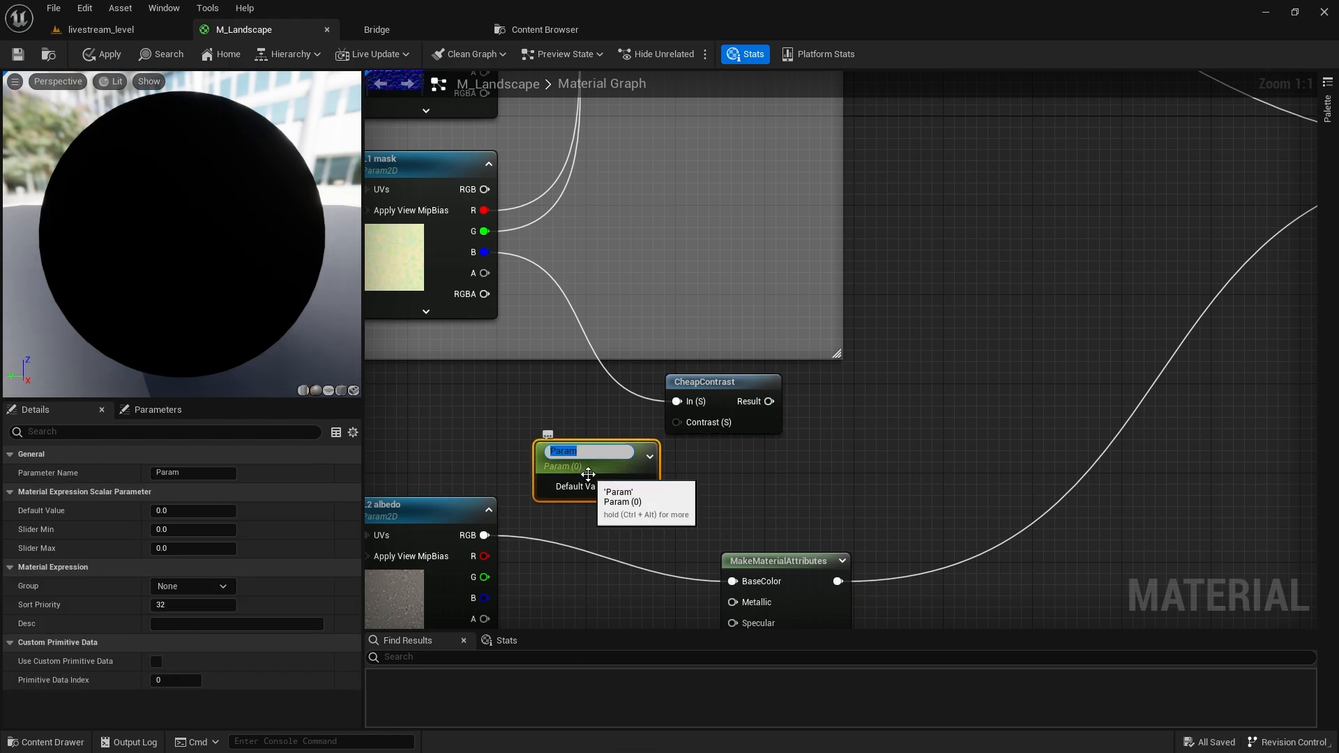
type("Height Contrast")
key("Return")
left_click_drag(580, 474, 659, 422)
type("1")
key("Return")
right_click_drag(776, 441, 625, 451)
left_click_drag(601, 411, 717, 409)
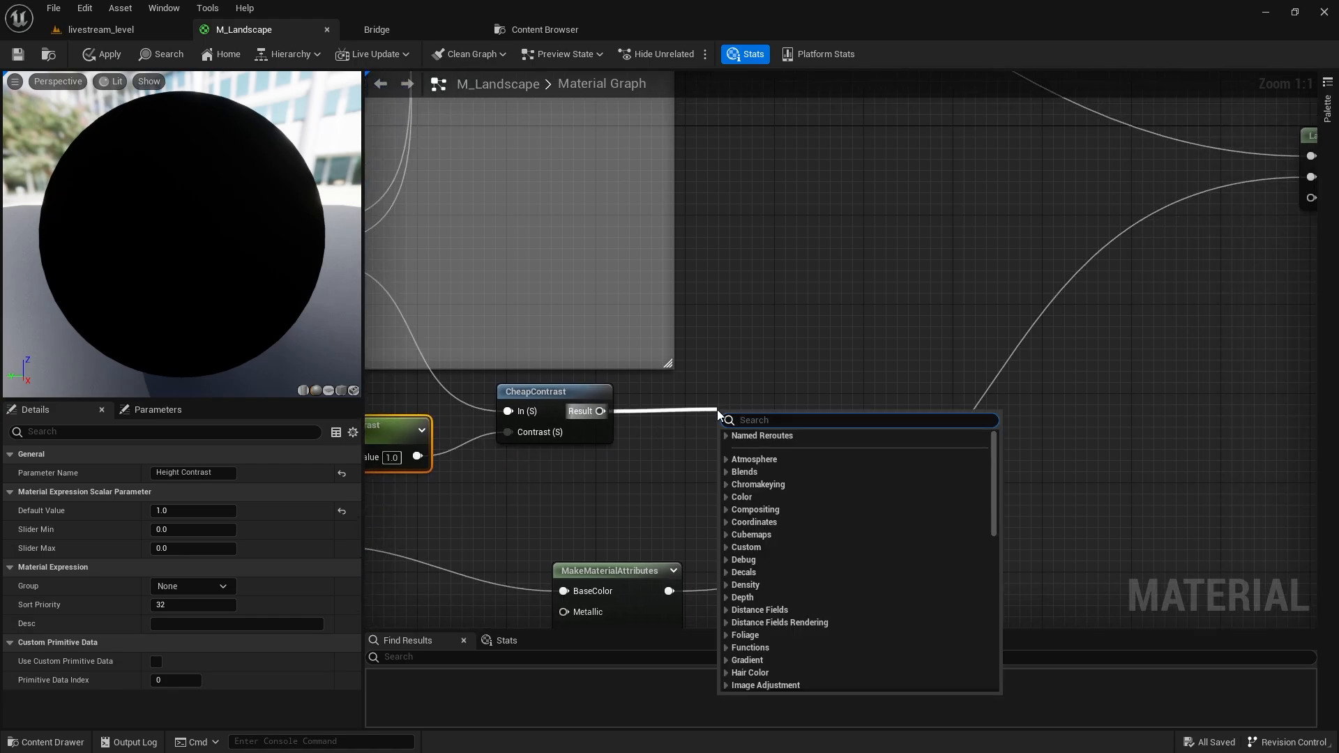
Create a Named Reroute called 'L1 height' from the CheapContrast Result.
type("name")
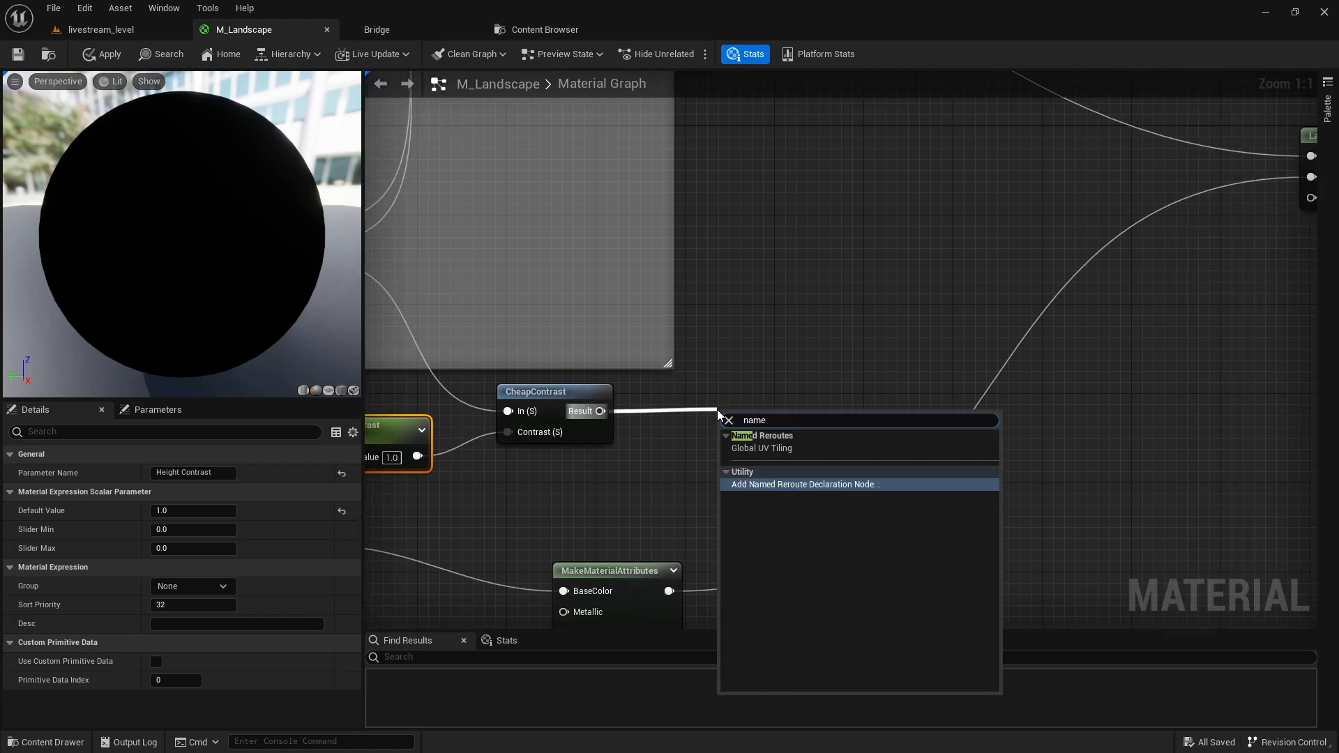
key("Return")
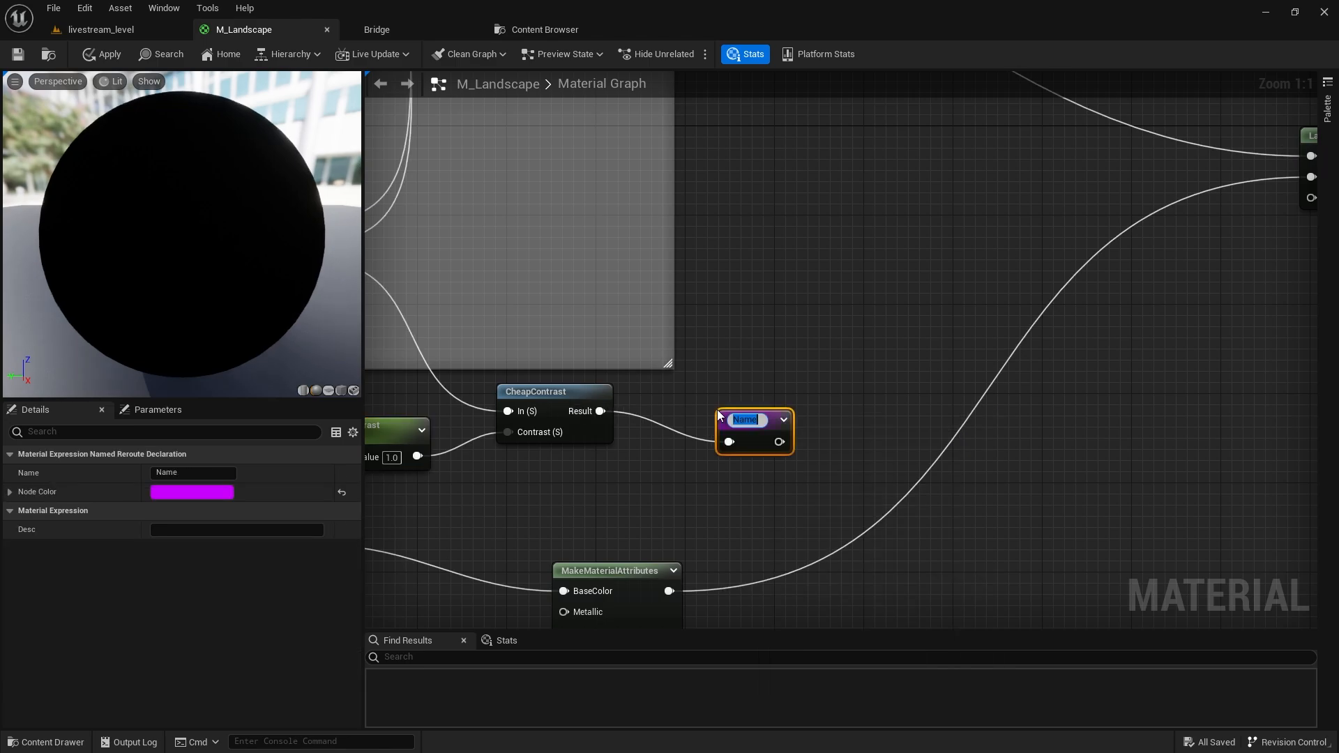
type("L1 height")
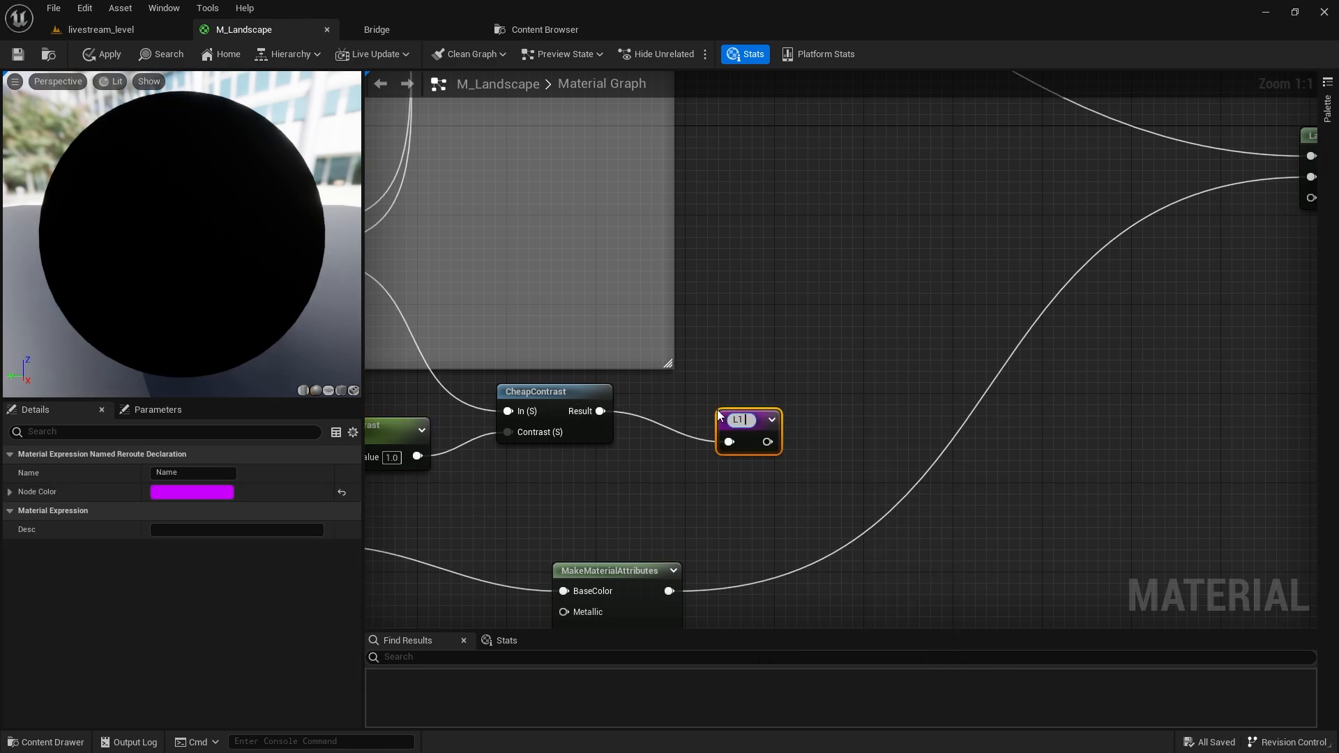
key("Return")
Place an 'L1 height' reroute usage and connect it to the Landscape Layer Blend's Height L2 input.
right_click_drag(616, 405, 655, 387)
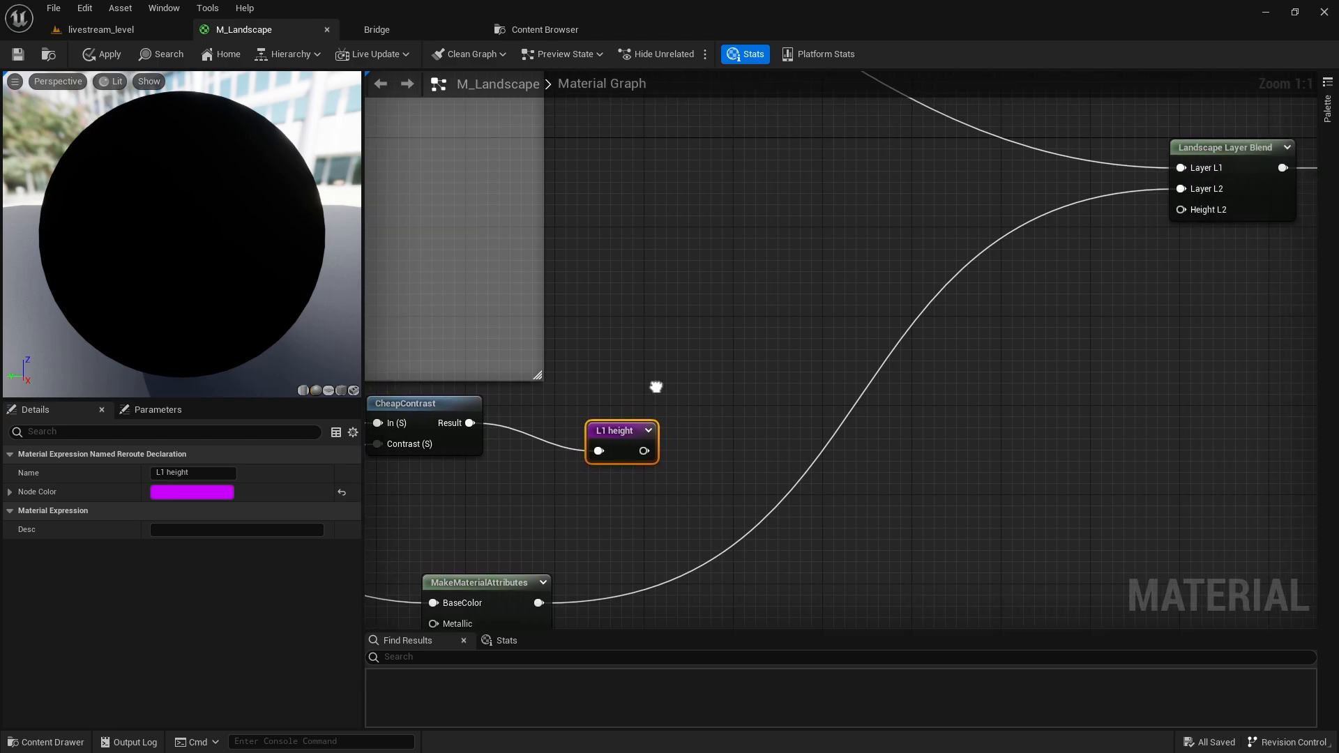
right_click_drag(881, 297, 1022, 274)
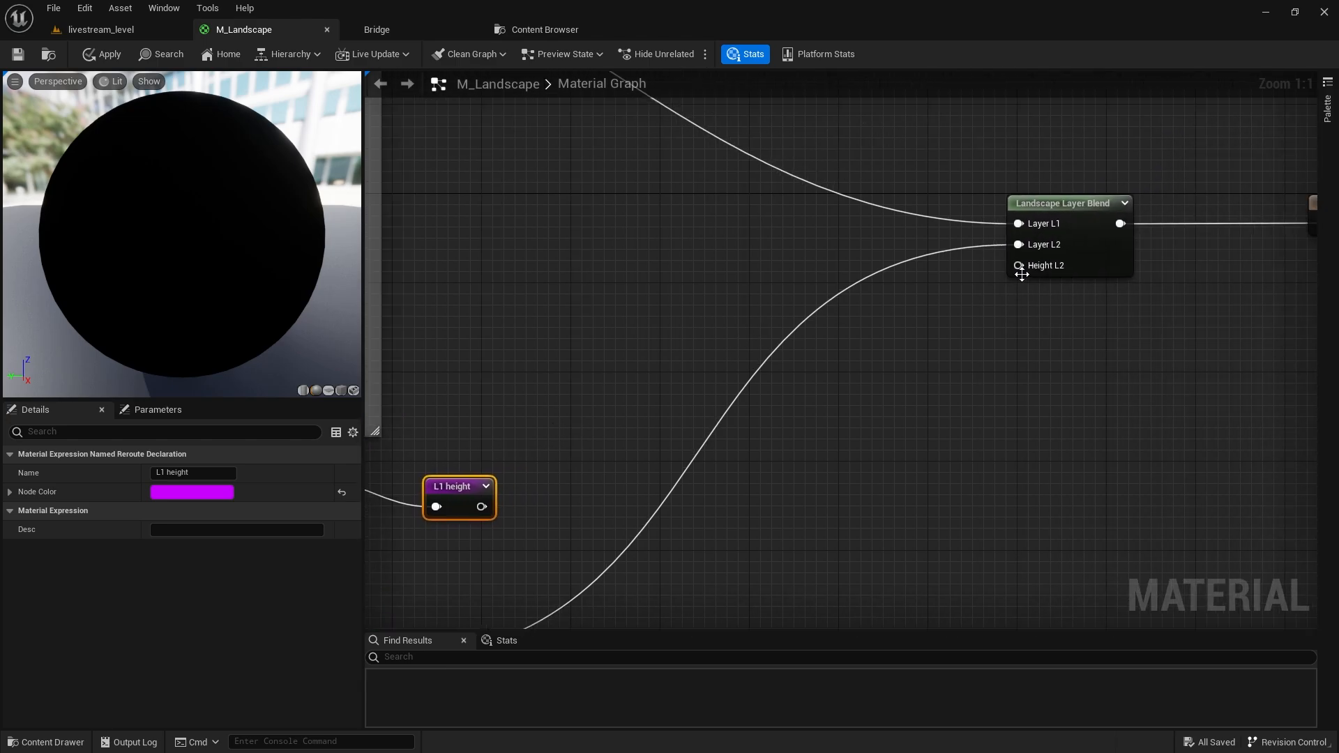
right_click(748, 283)
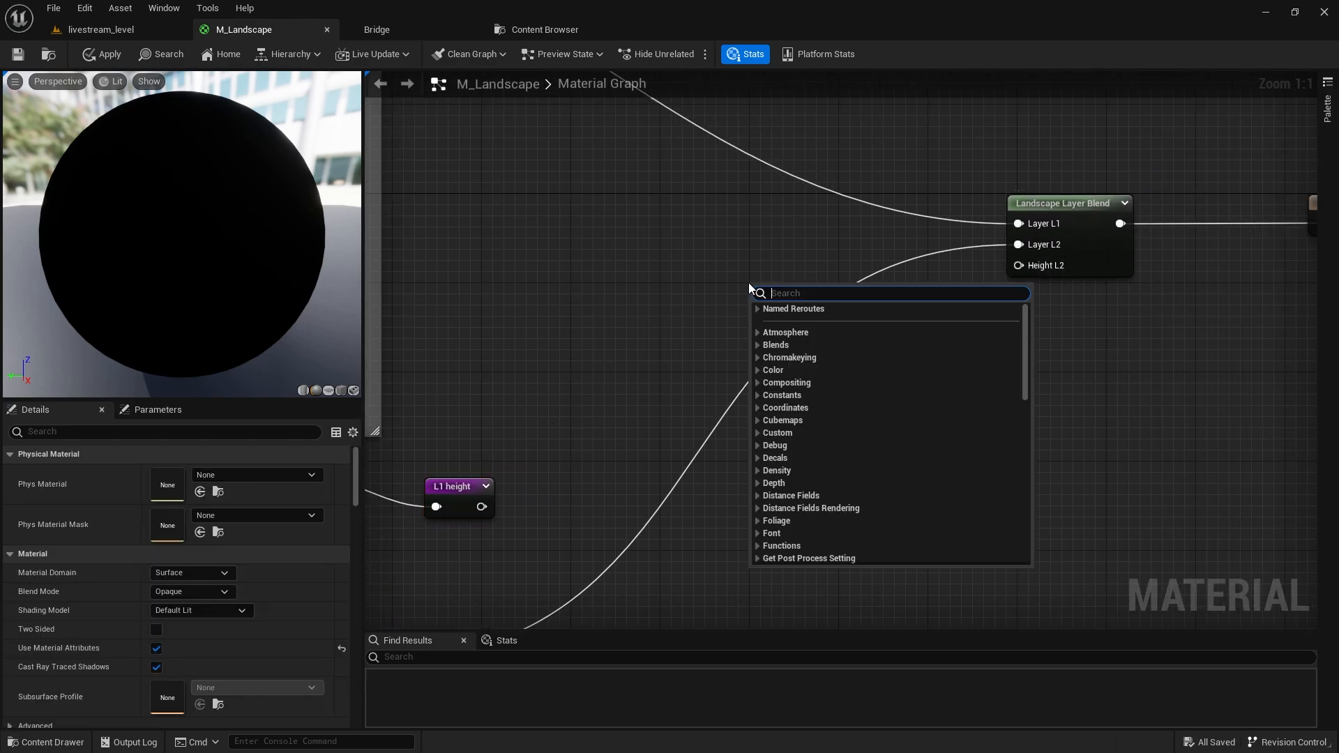
right_click_drag(485, 396, 795, 223)
scroll(513, 389, "down", 3)
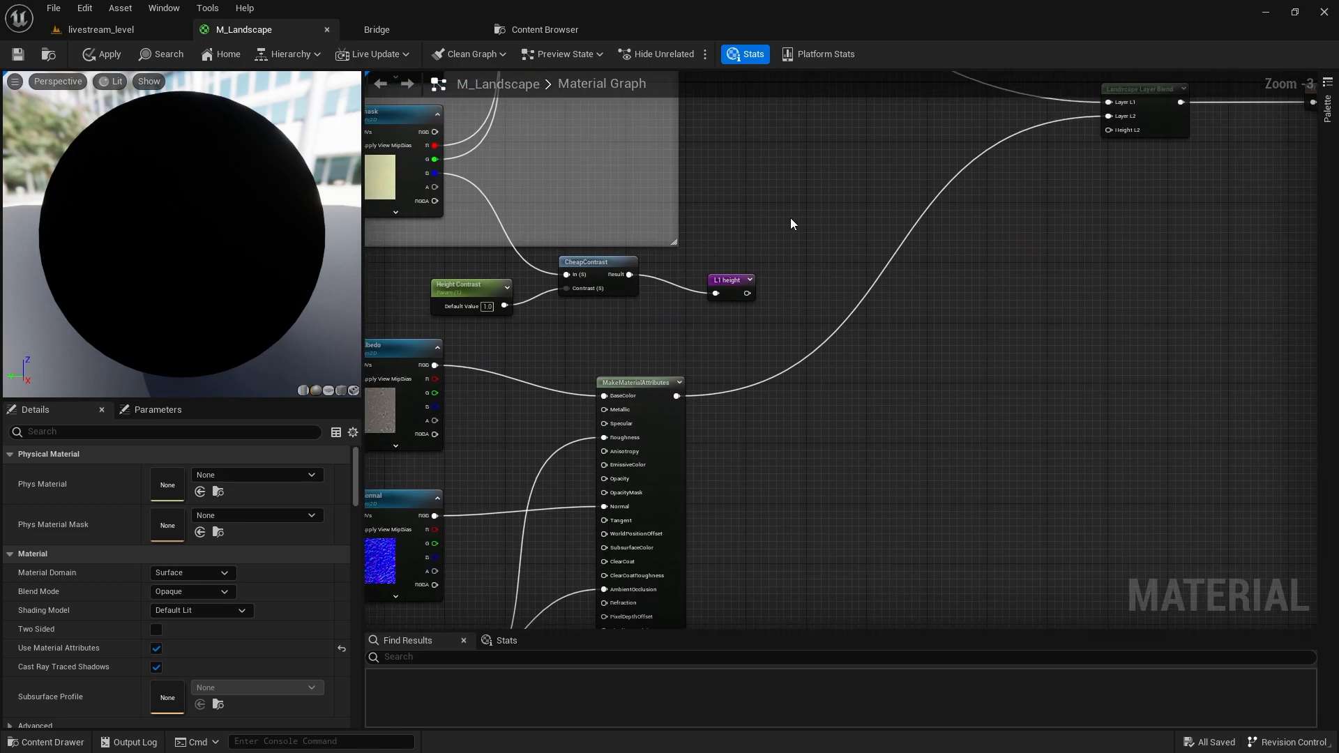
scroll(714, 305, "up", 2)
right_click_drag(714, 305, 673, 296)
right_click(679, 316)
type("L1")
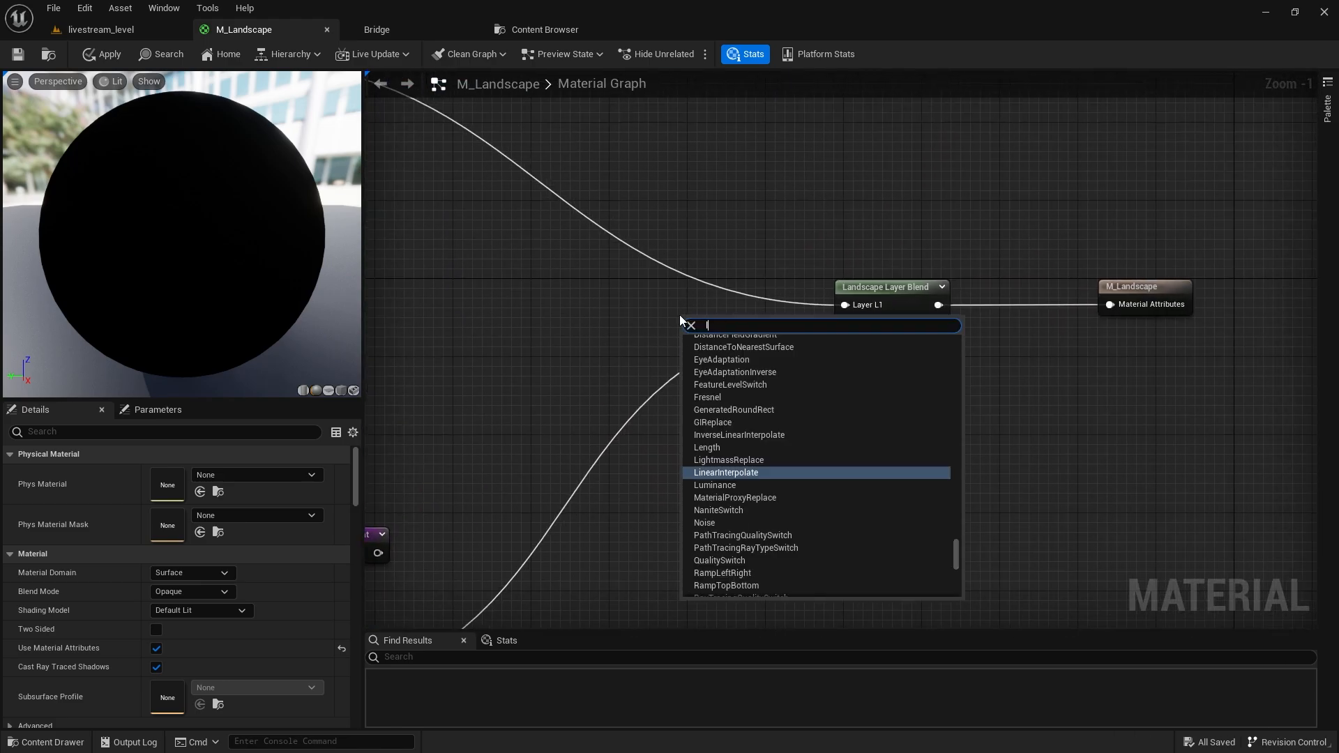
key("Return")
scroll(685, 322, "up", 1)
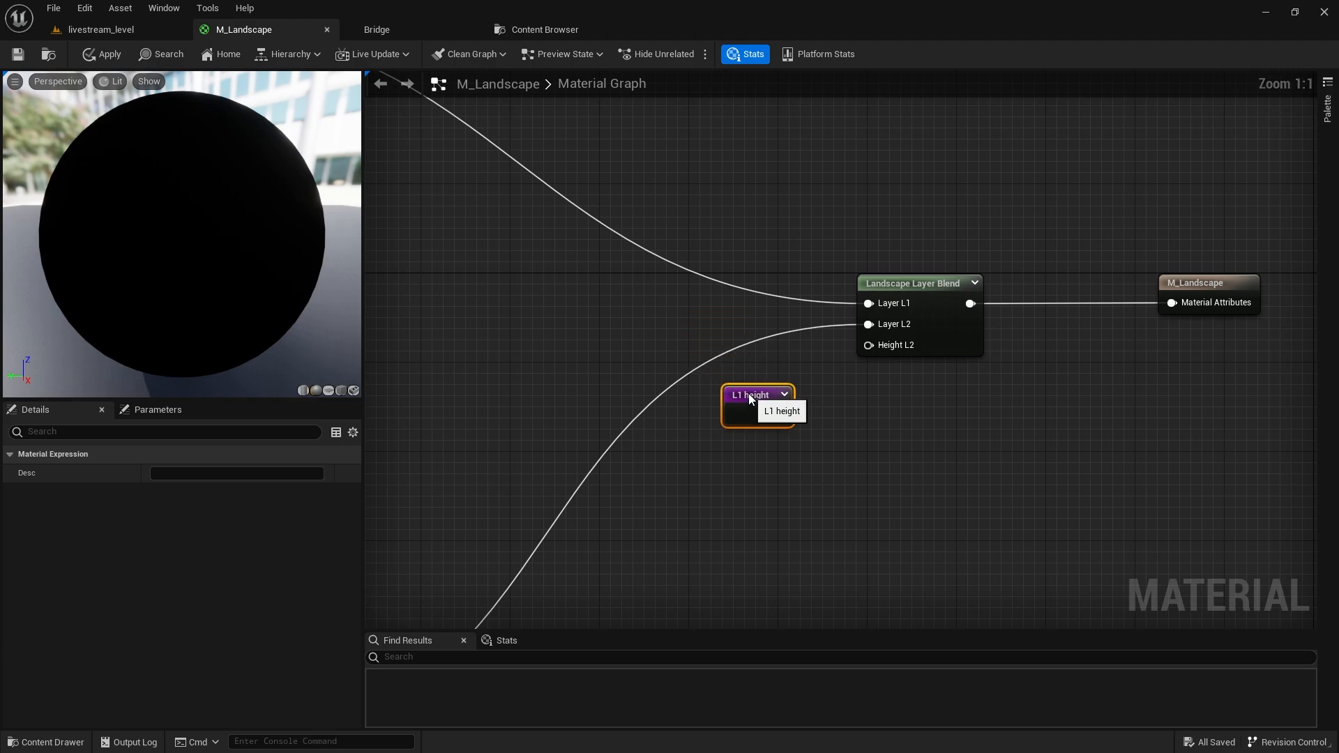
left_click_drag(778, 415, 881, 350)
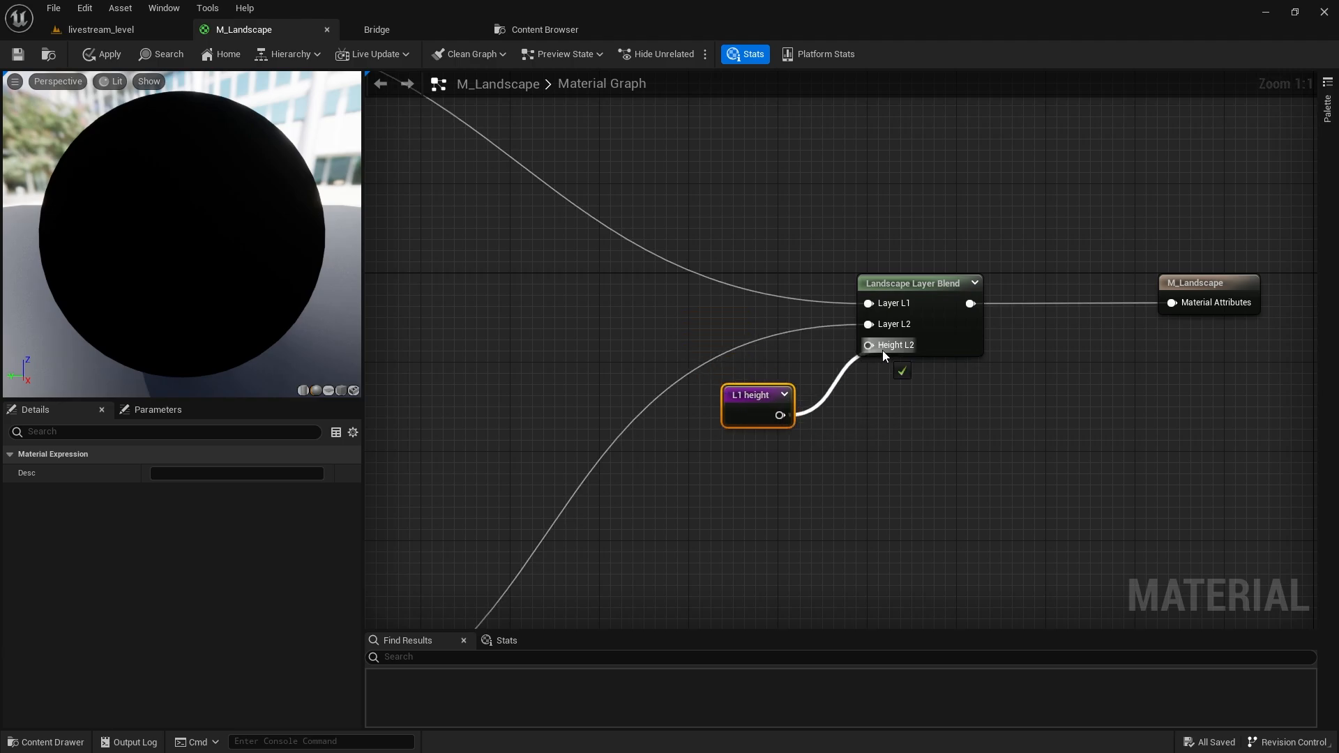
Apply the material changes and return to the livestream_level view.
left_click(99, 56)
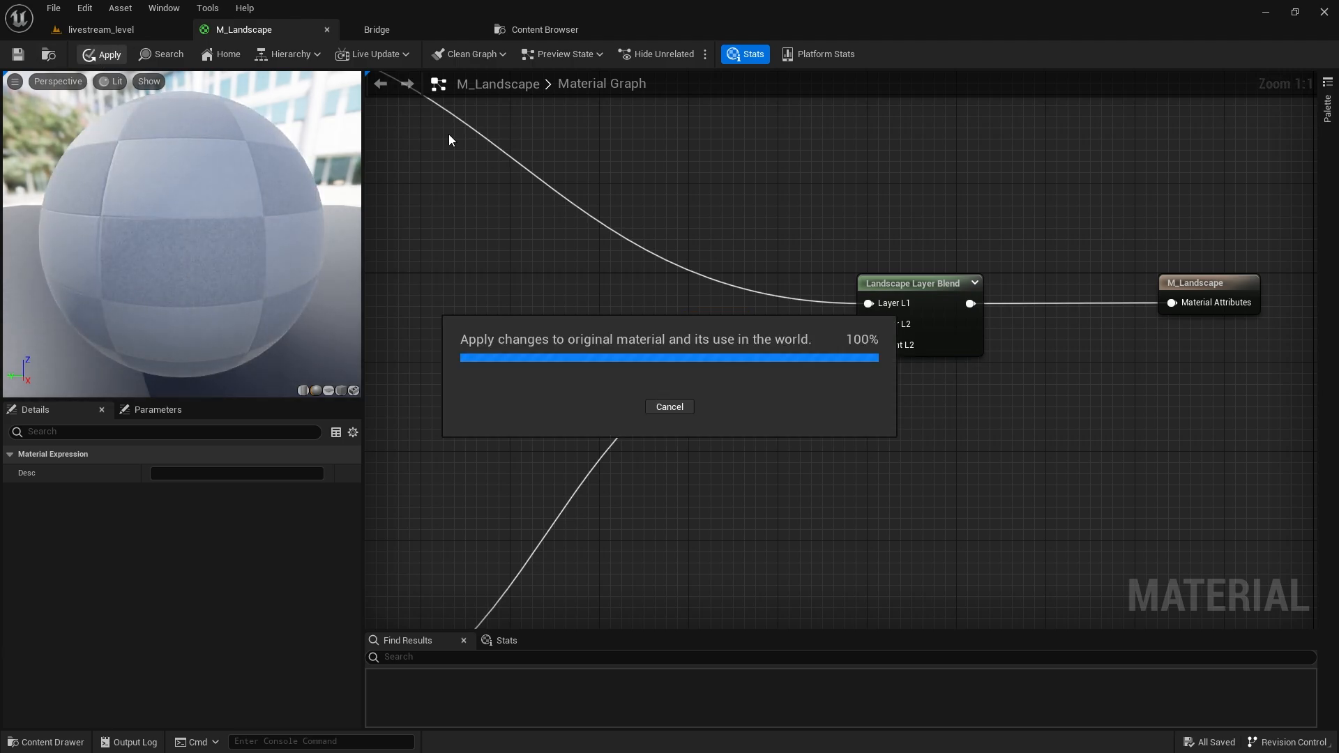
left_click(943, 301)
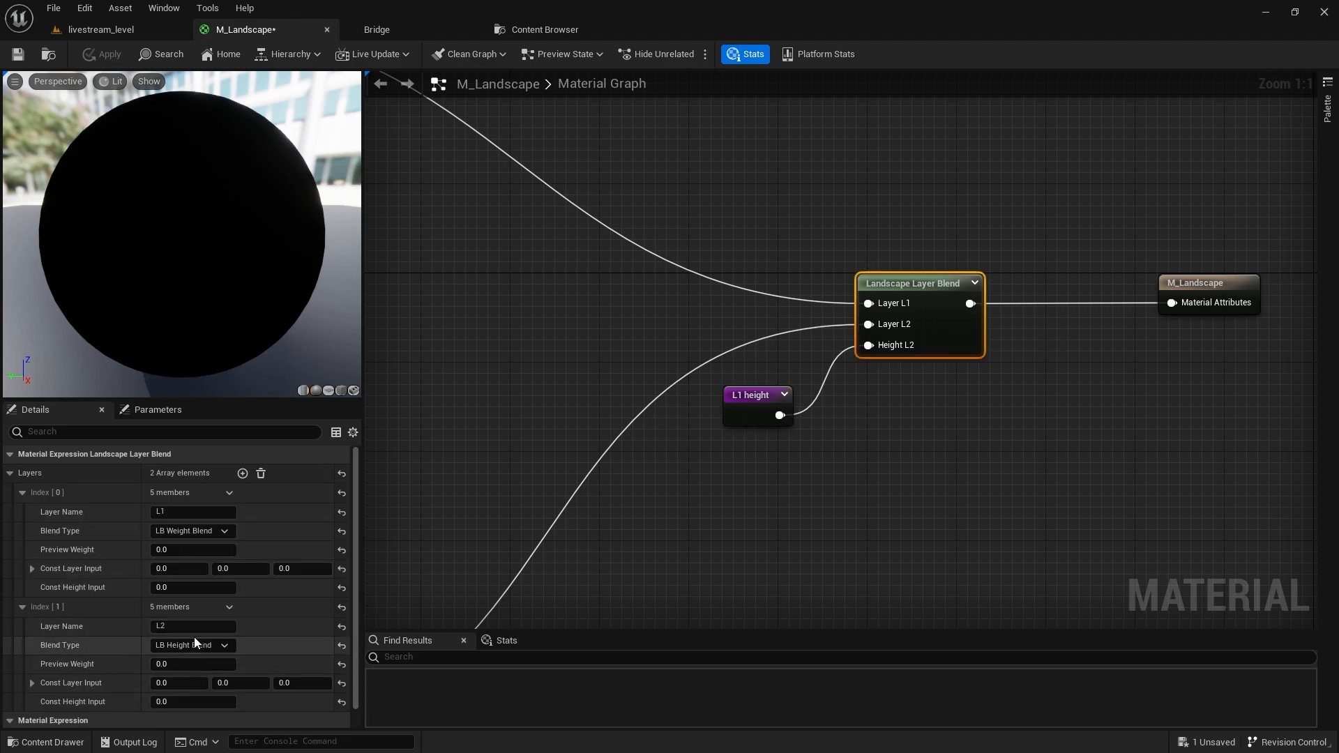
left_click(102, 27)
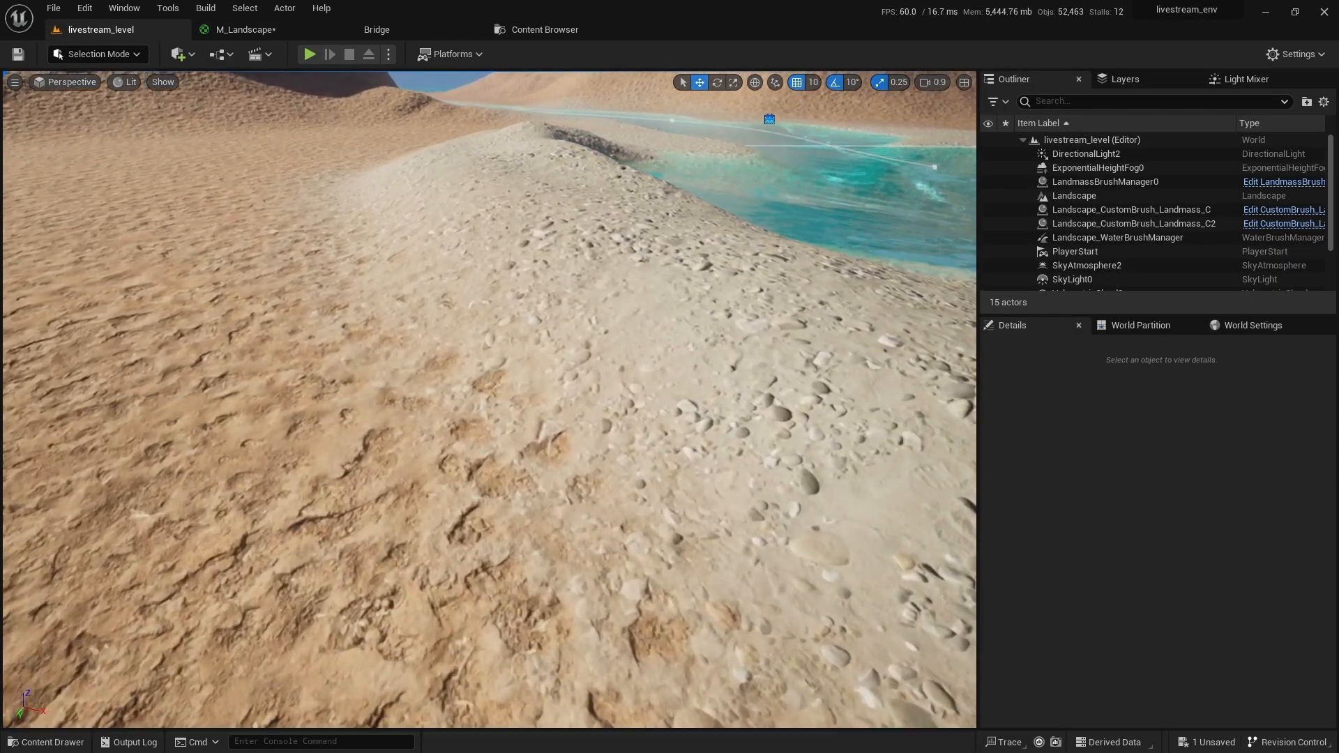
Fly over the beach to inspect the height-blended landscape, then open the Content Drawer (Ctrl+Space).
mouse_move(497, 463)
right_mouse_down()
mouse_move(498, 488)
mouse_move(497, 462)
right_mouse_up()
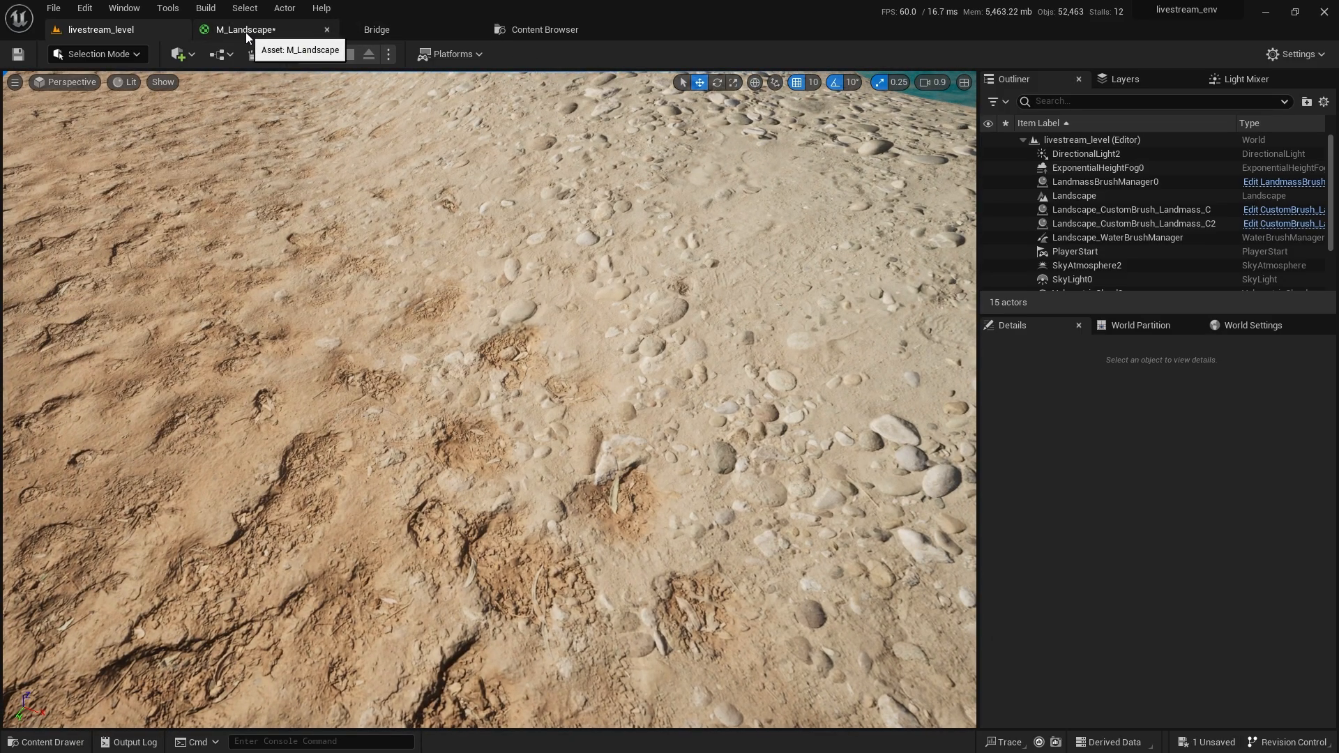
right_click_drag(513, 373, 525, 310)
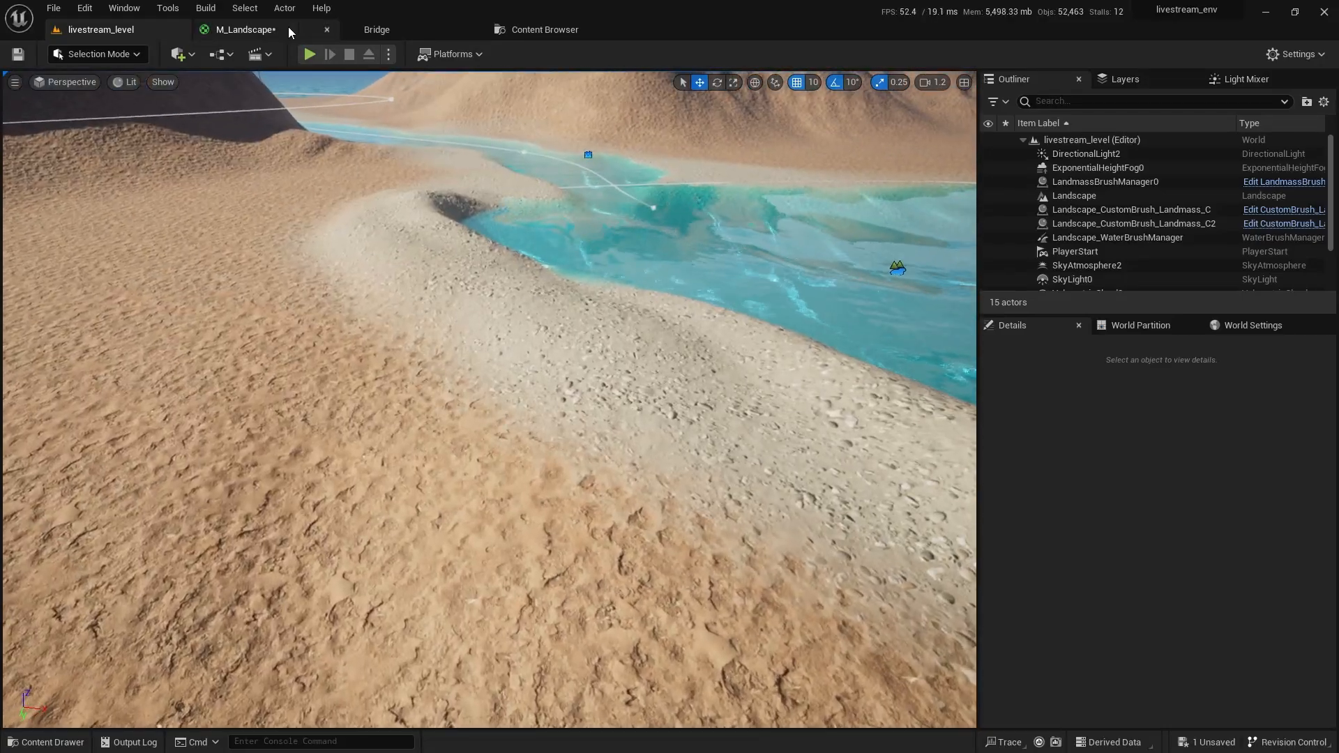
left_click(288, 26)
left_click(130, 30)
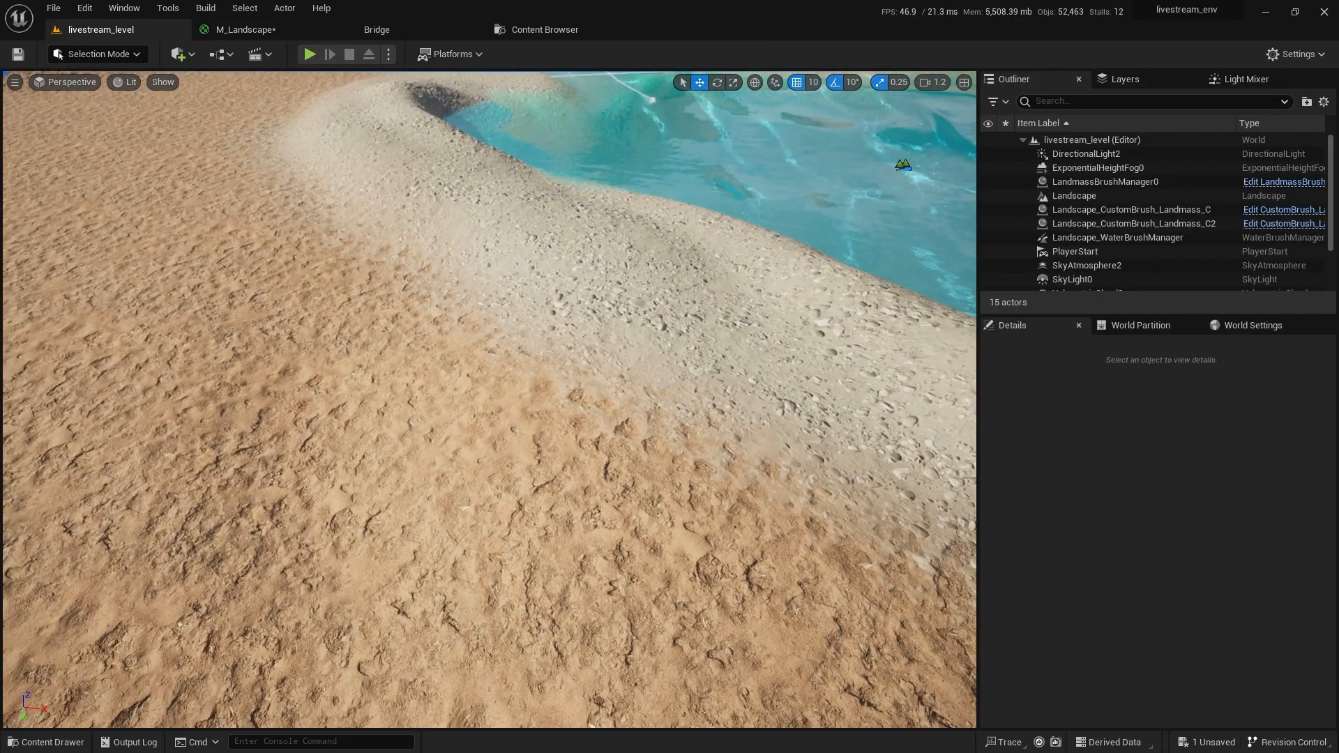
key("ctrl+space")
right_click_drag(497, 353, 488, 352)
Show the livestream folder's assets in the Content Drawer and save the modified M_Landscape material.
key("ctrl+space")
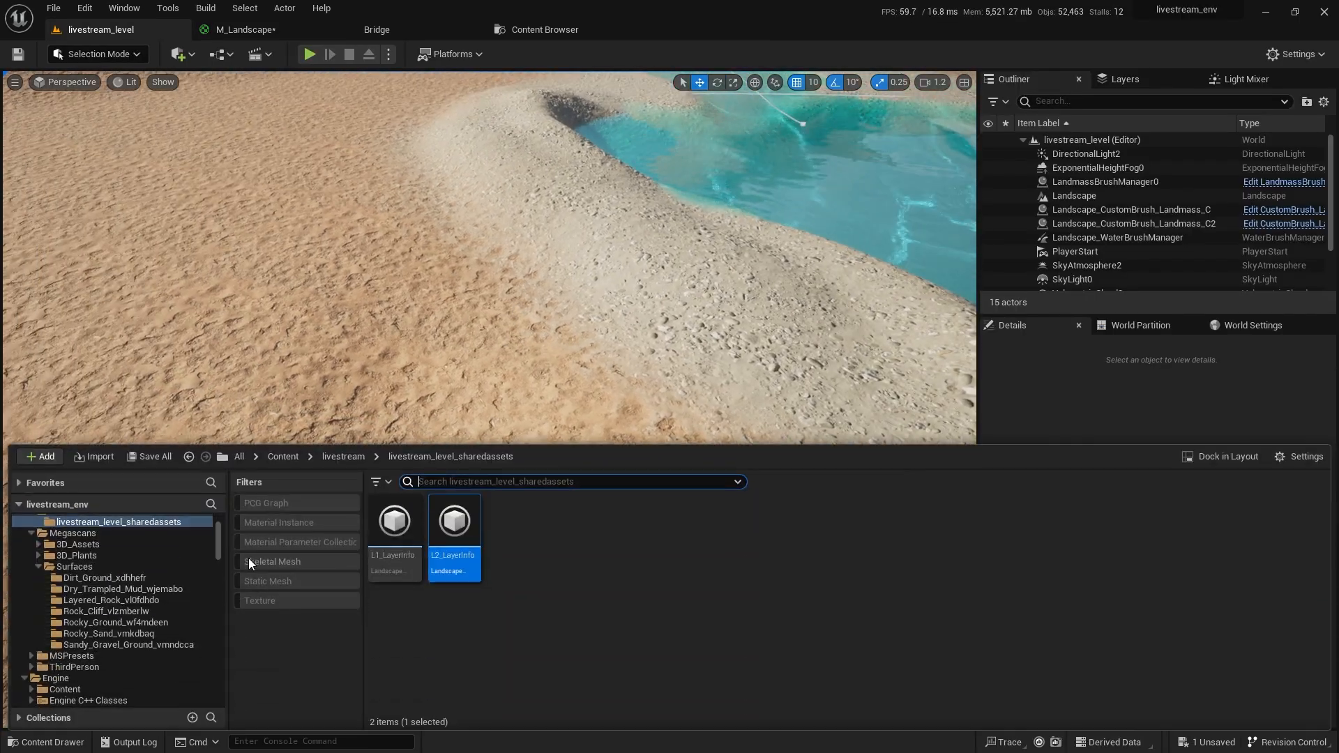
scroll(114, 565, "up", 3)
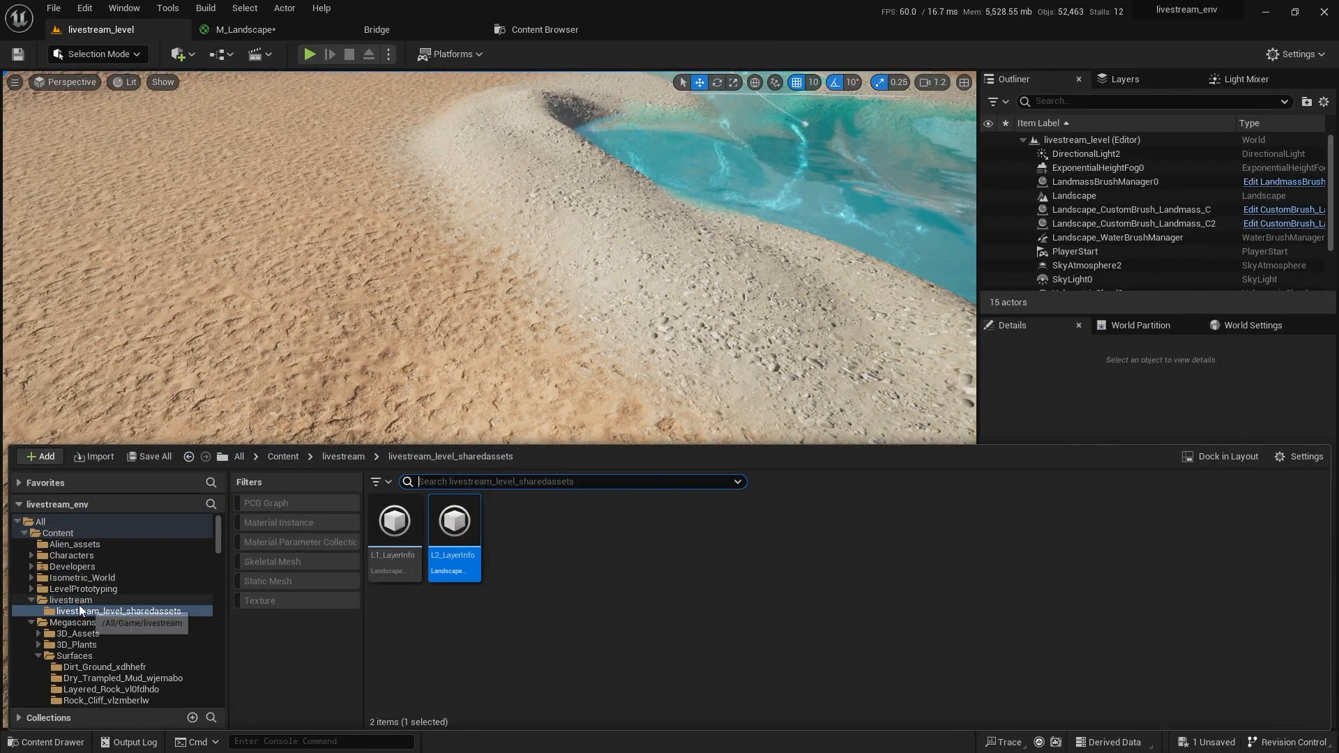
left_click(79, 601)
key("ctrl+shift+s")
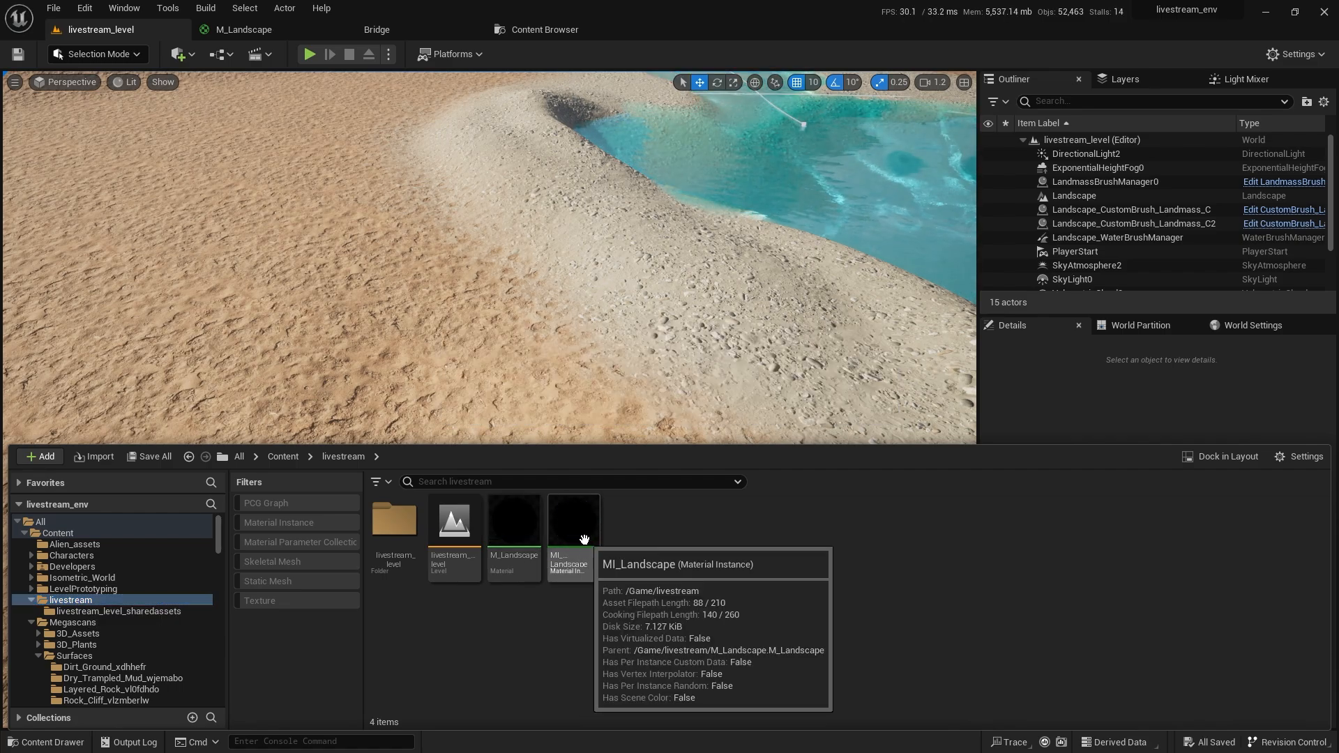
Open MI_Landscape, enable its Height Contrast override, and float the instance editor window.
double_click(584, 539)
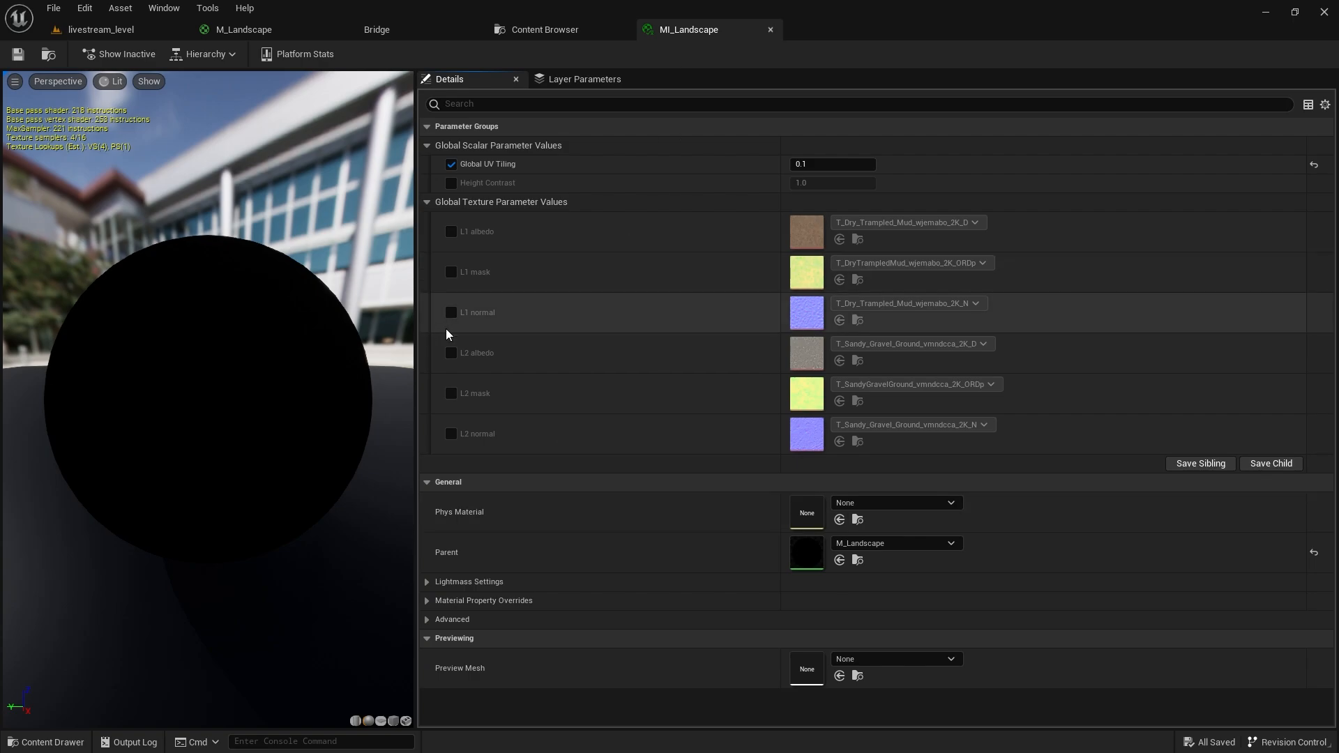
left_click(452, 184)
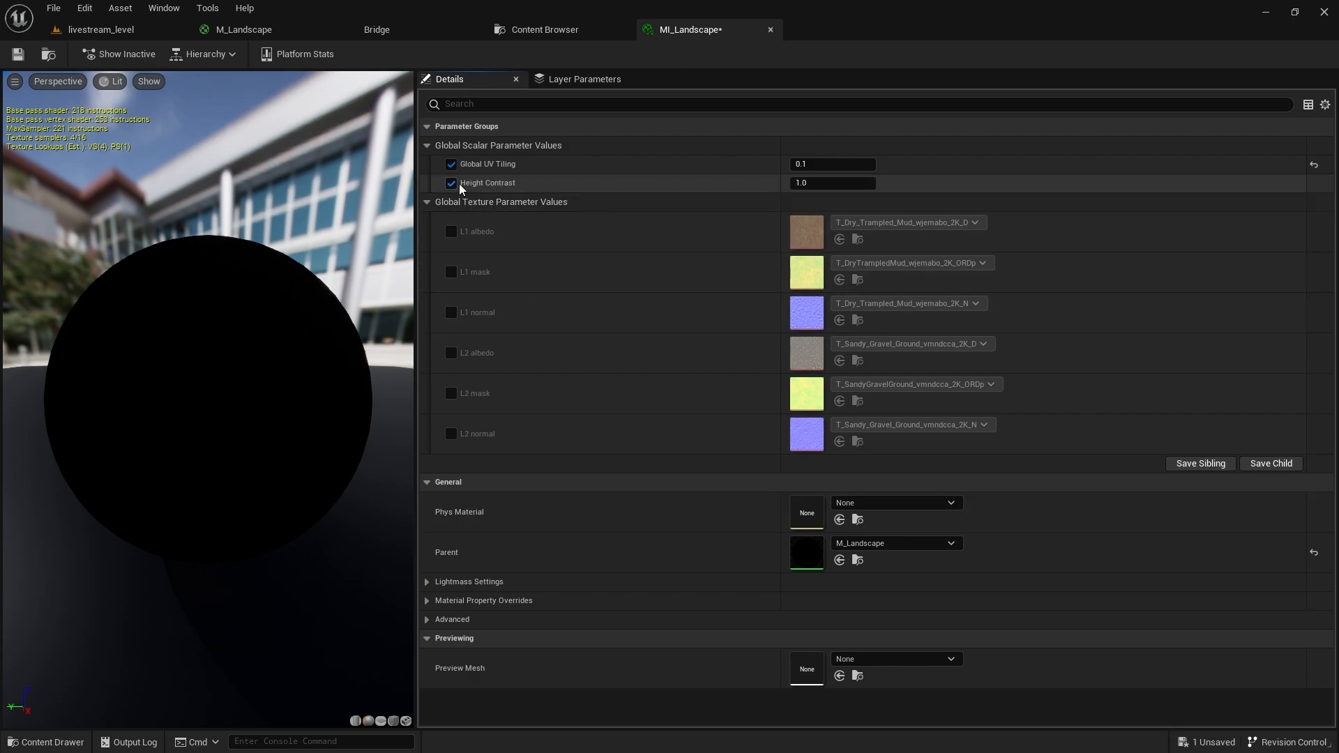
left_click_drag(693, 35, 718, 128)
Try Height Contrast values of 50 and 0 while flying over the dunes.
left_click(110, 23)
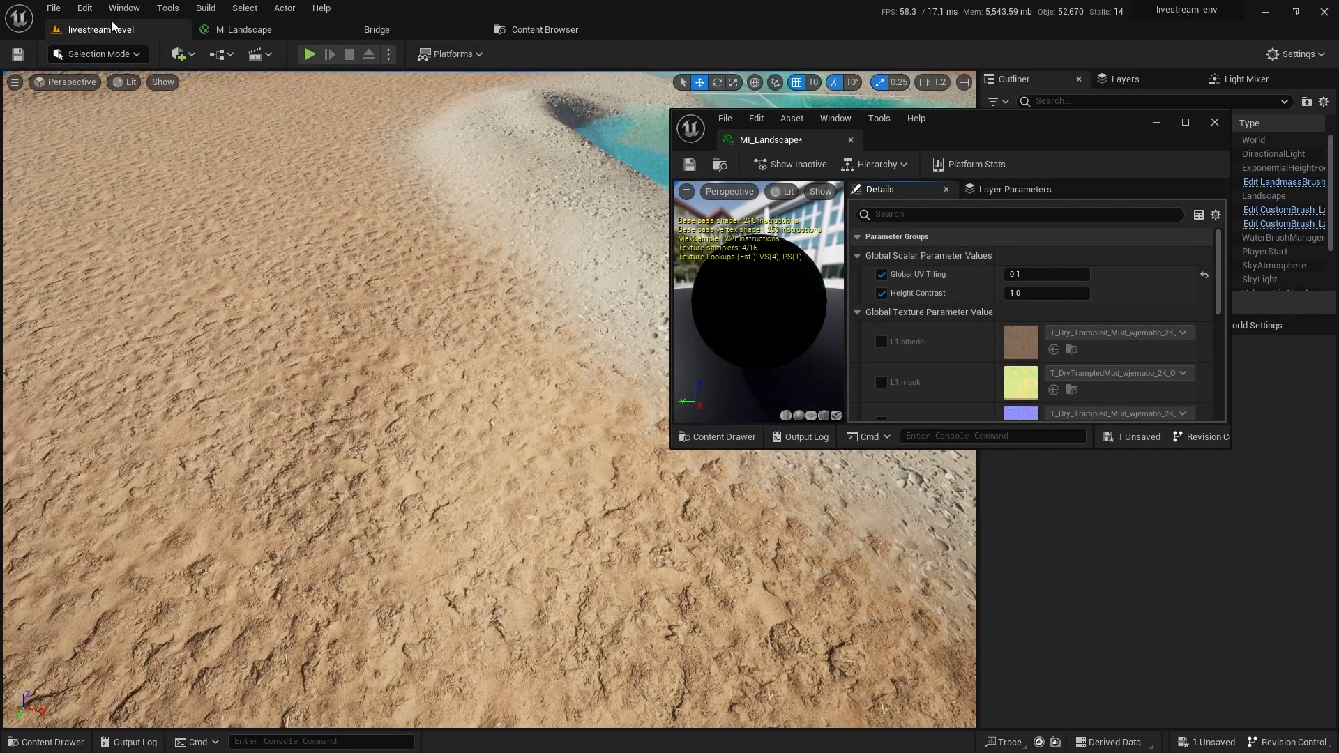
left_click(1019, 295)
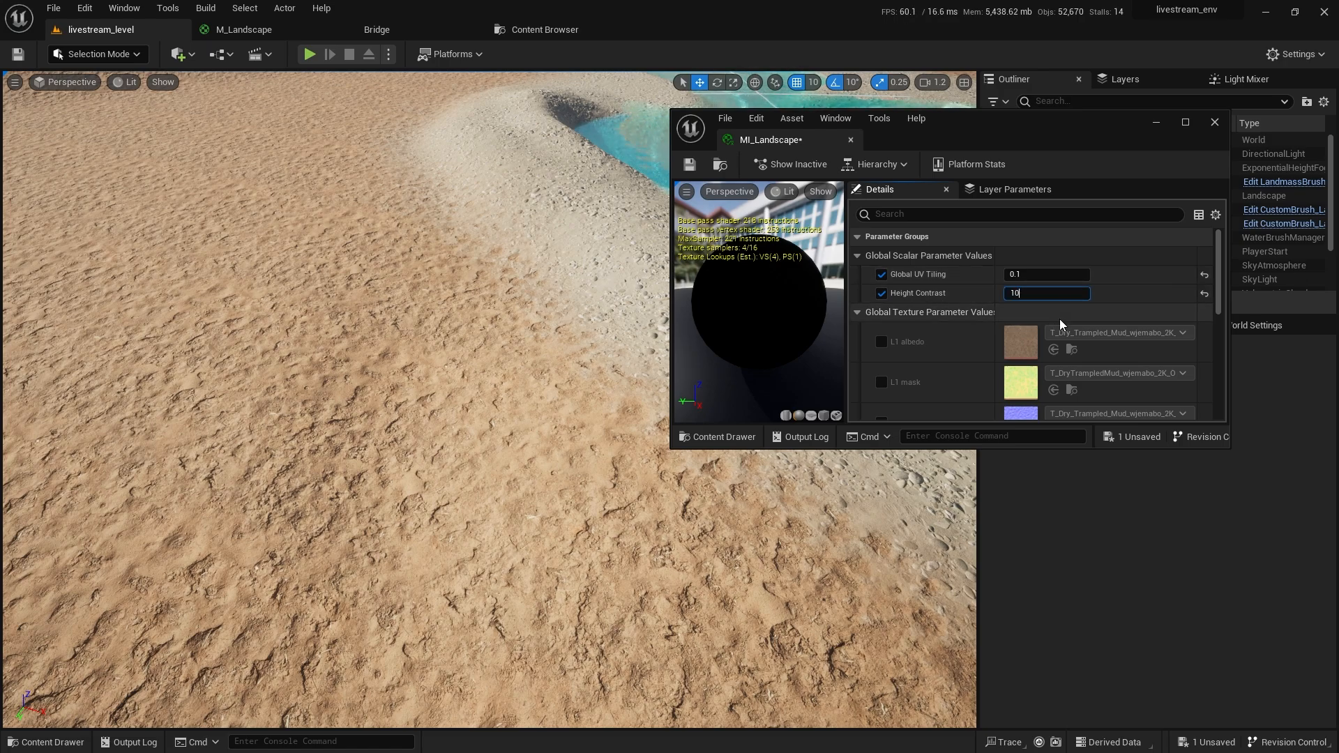
type("50")
key("Return")
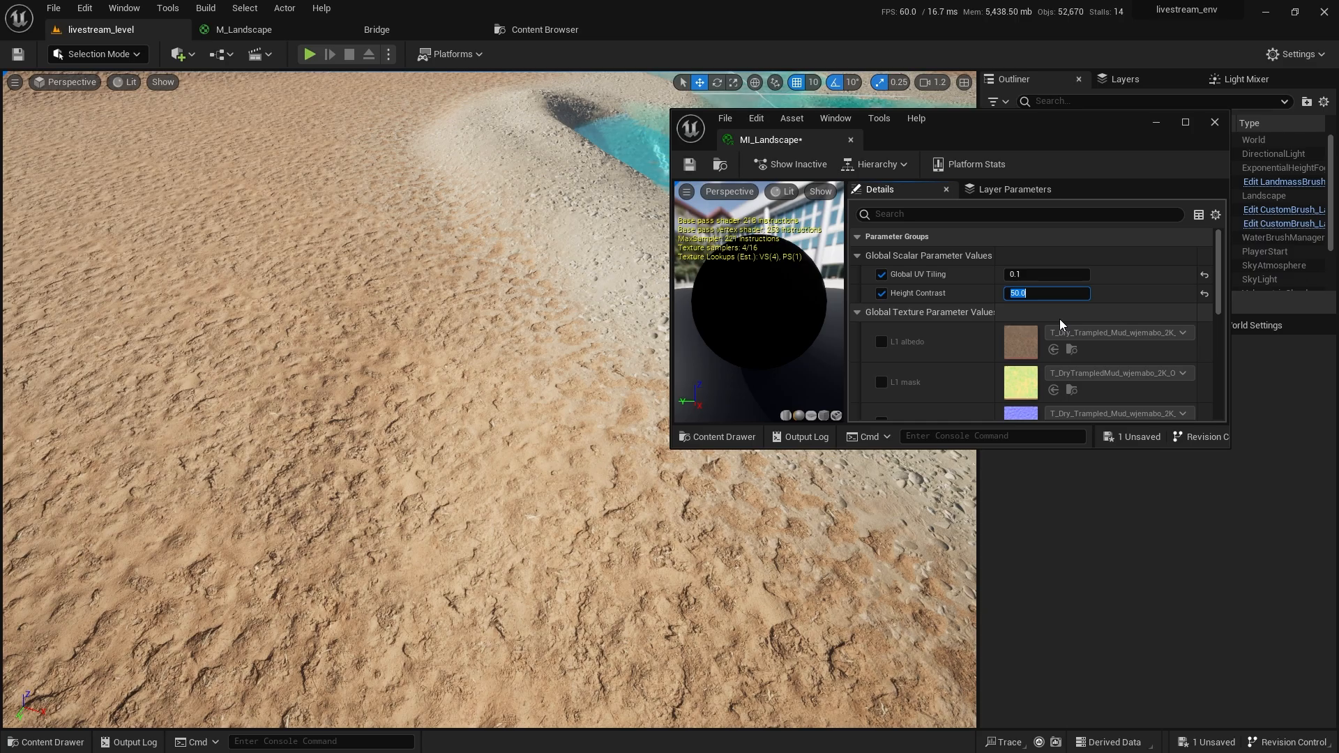
type("0")
key("Return")
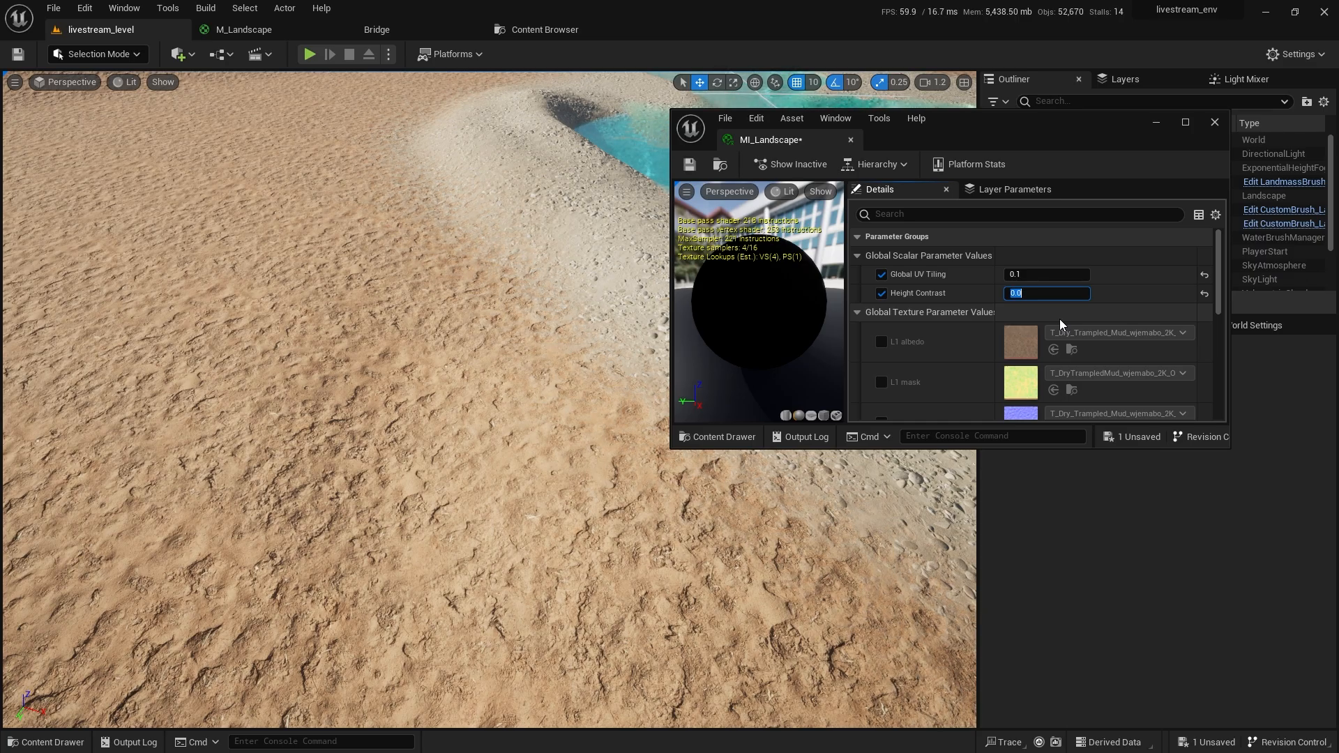
type("-5")
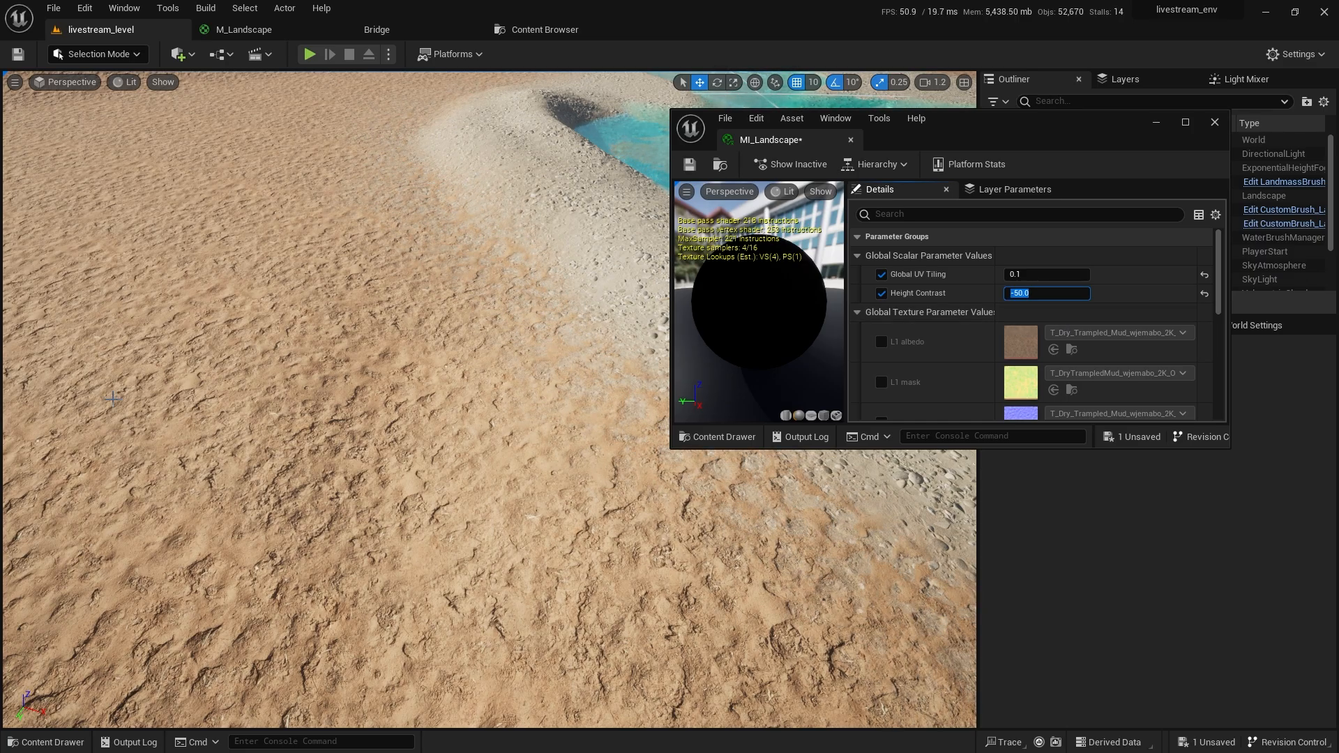
right_click_drag(488, 390, 488, 391)
right_click_drag(458, 481, 458, 482)
Test Height Contrast at 50, 1, 5000 and 5000000, then reset it to 1.
left_click(1039, 293)
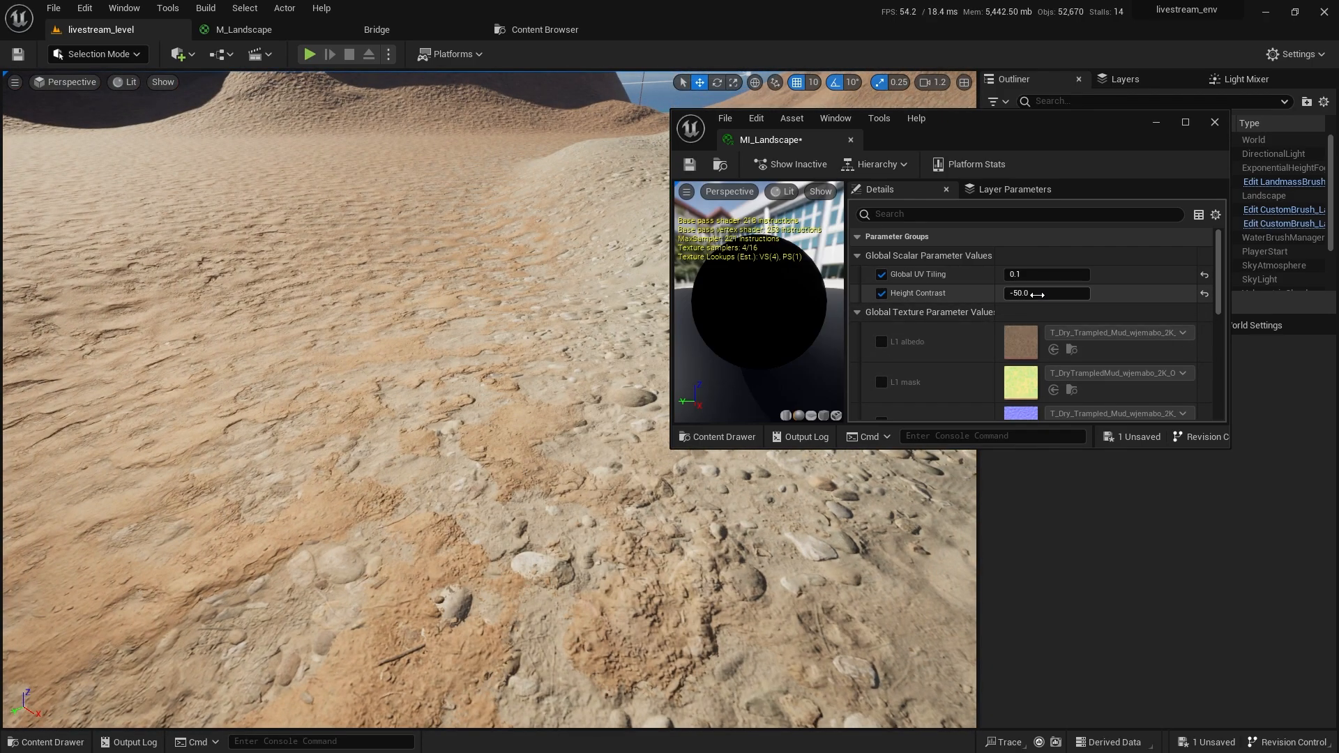
type("50")
key("Return")
type("1")
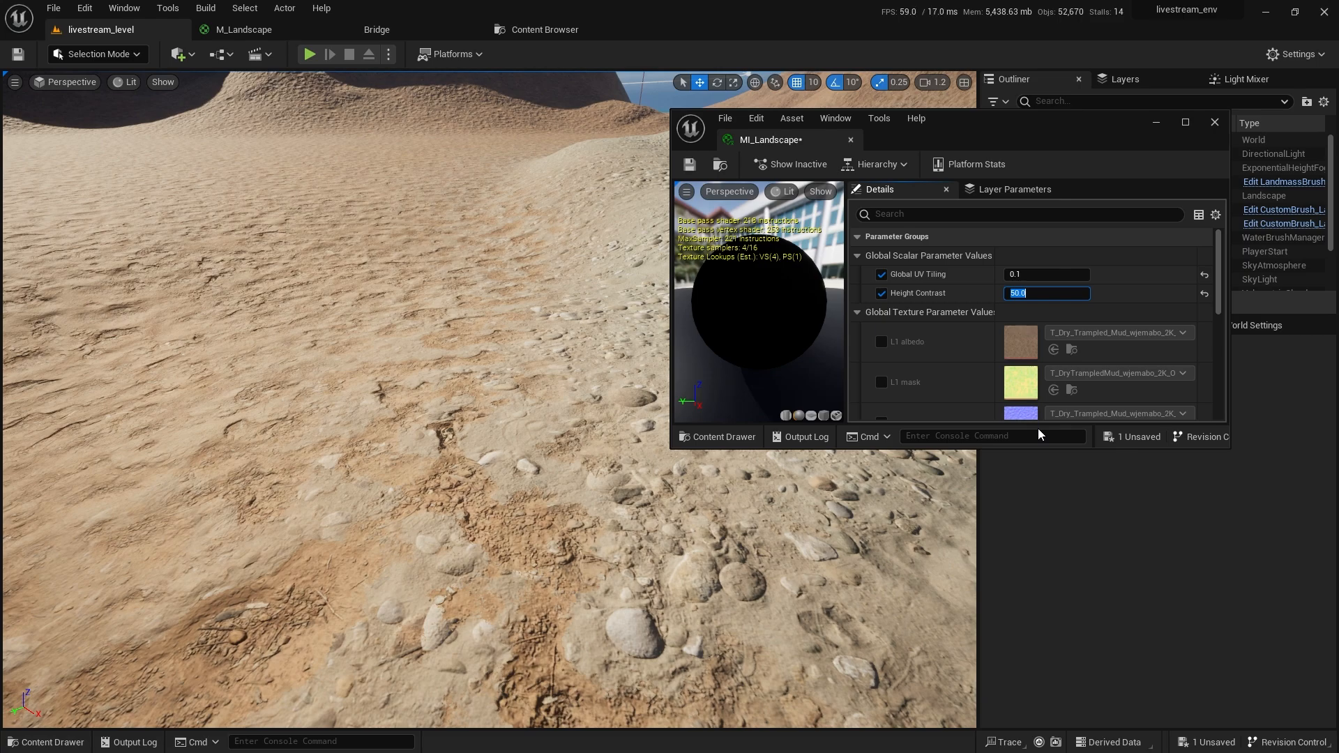
key("Return")
type("5000")
key("Return")
type("5000000")
key("Return")
type("1")
key("Return")
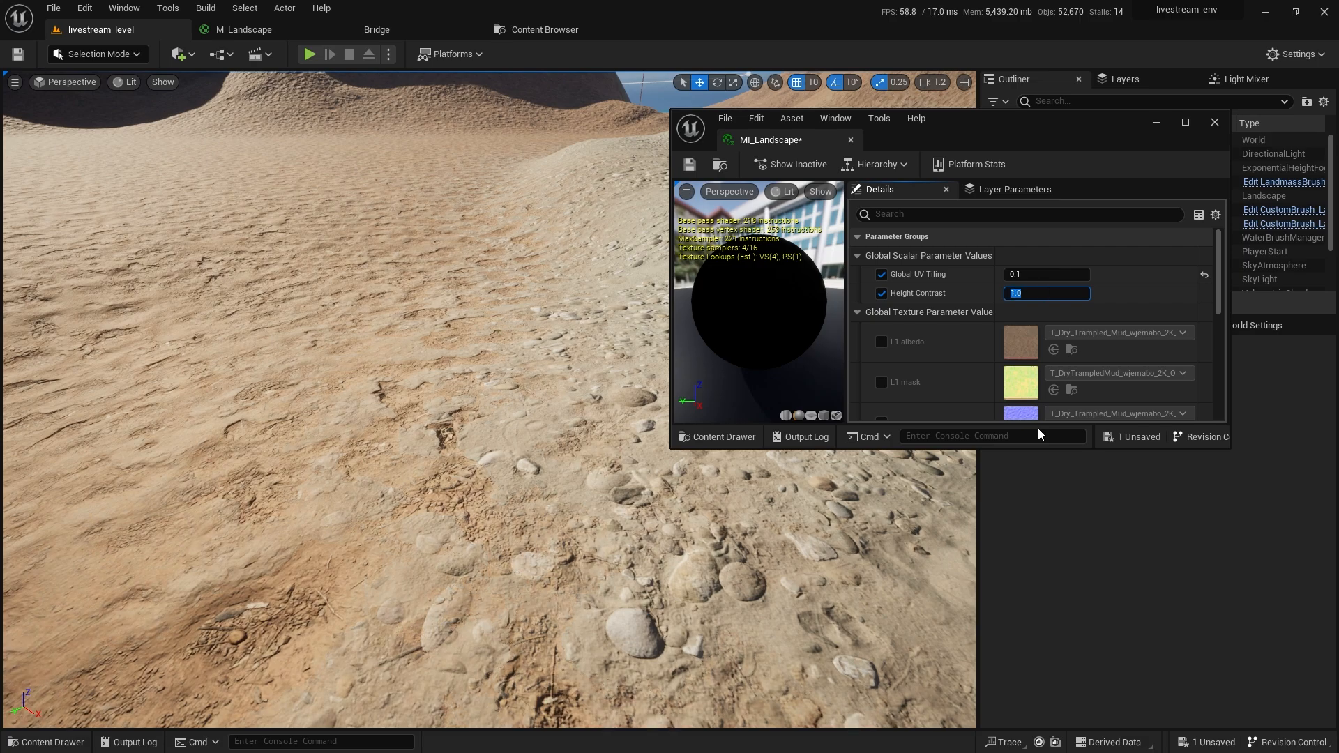
Try Height Contrast 10 and 50, settle on 5, and view the lake wide.
type("0")
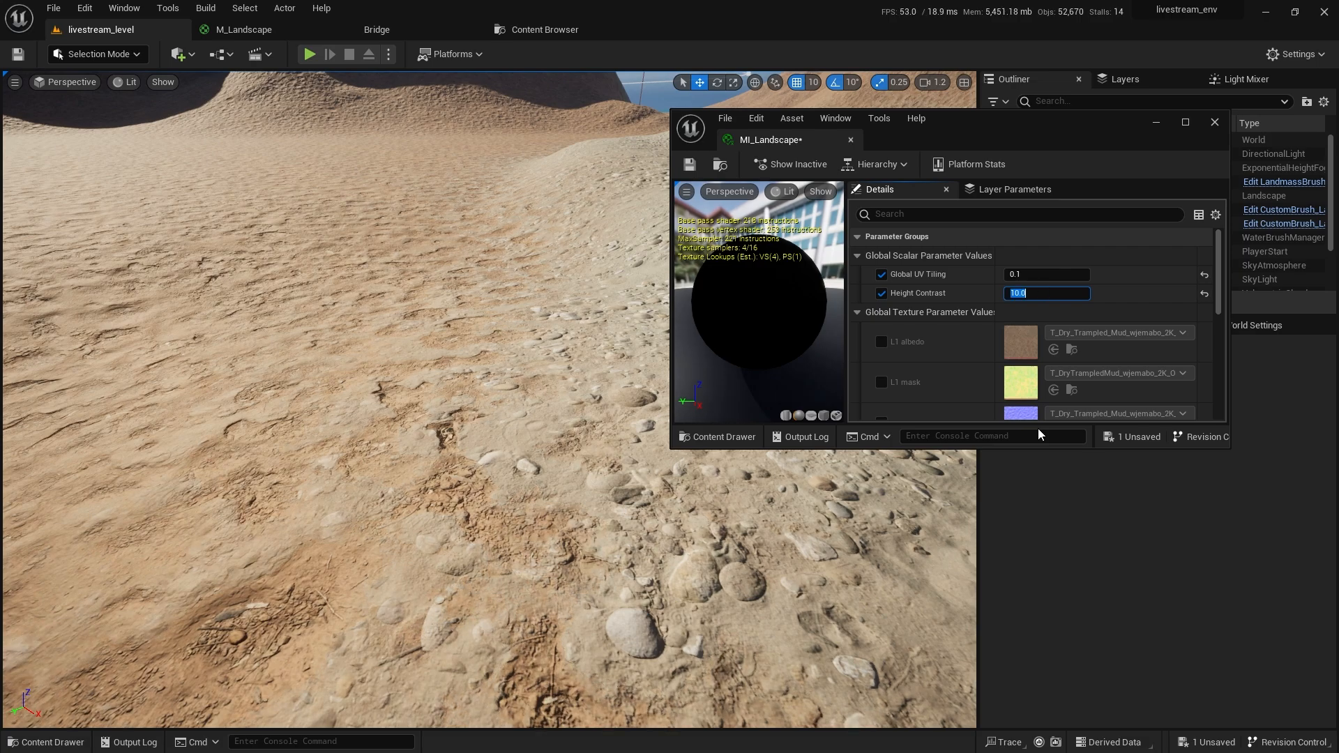
key("Return")
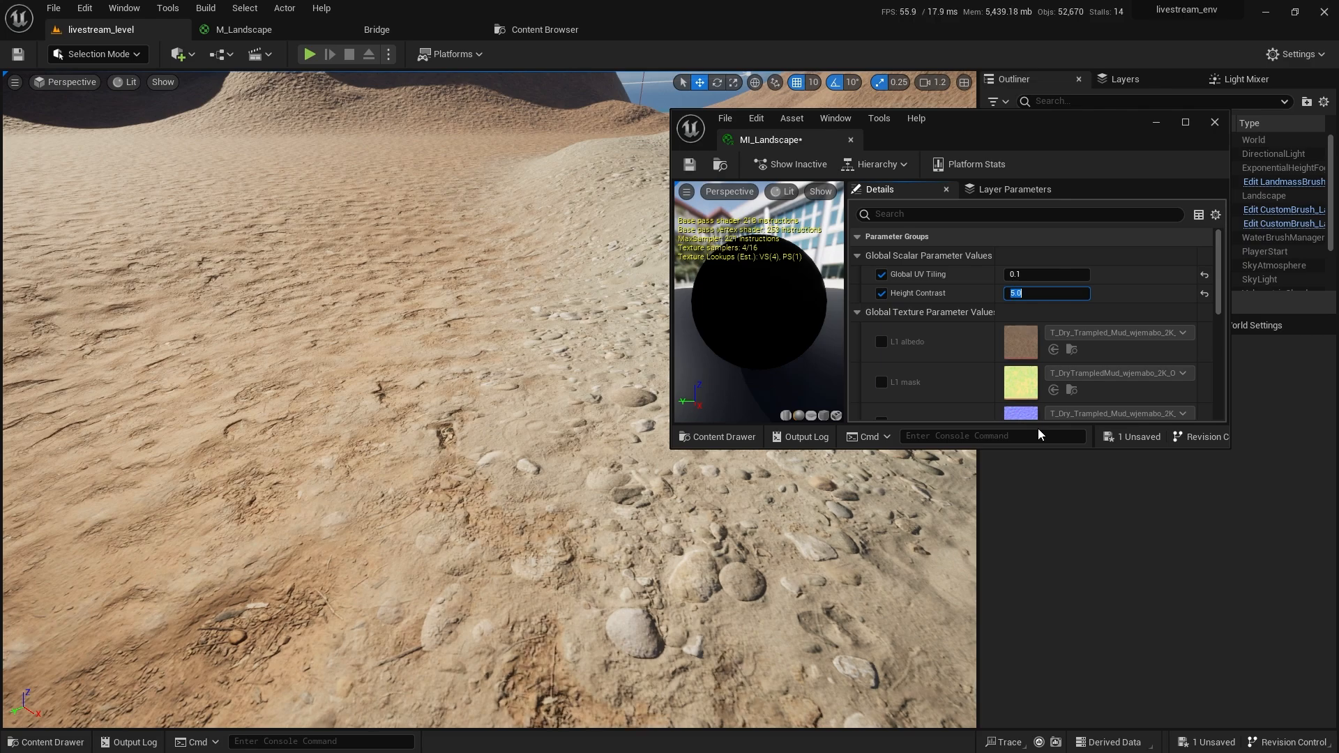
type("50")
key("Return")
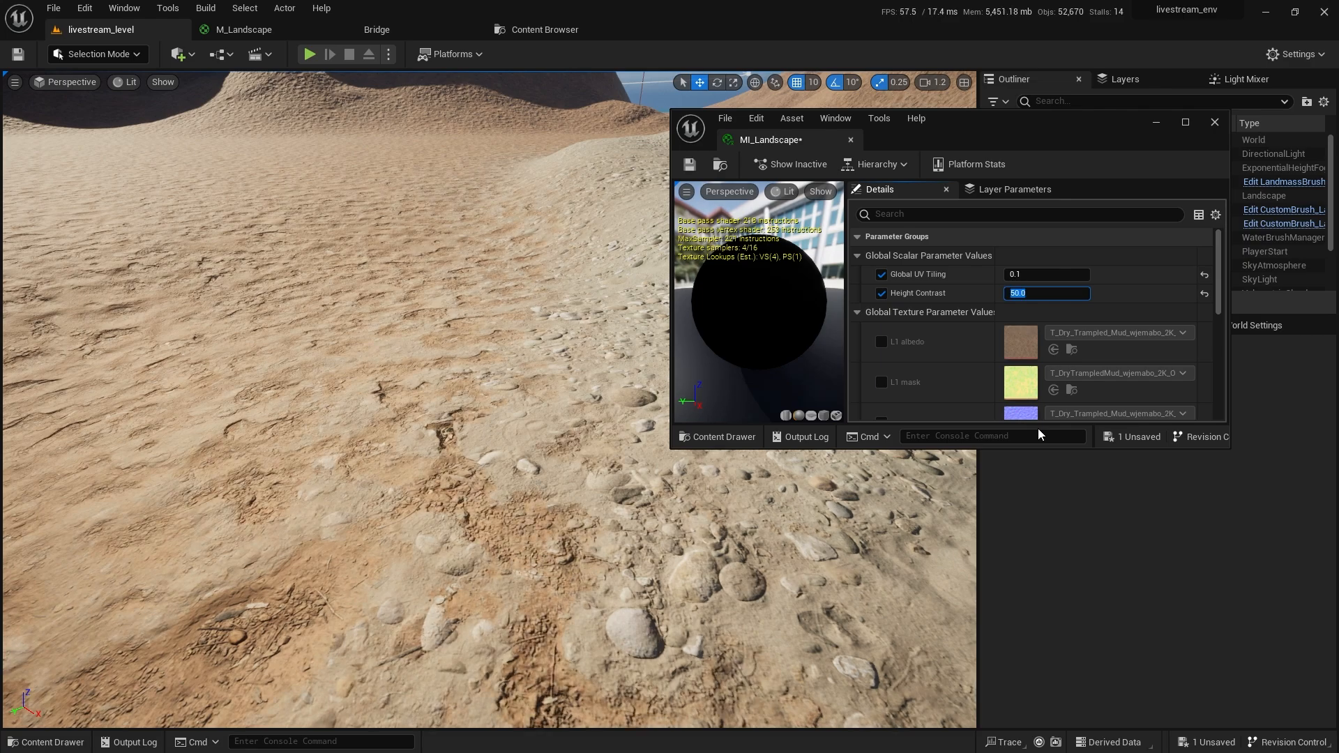
type("5")
key("Return")
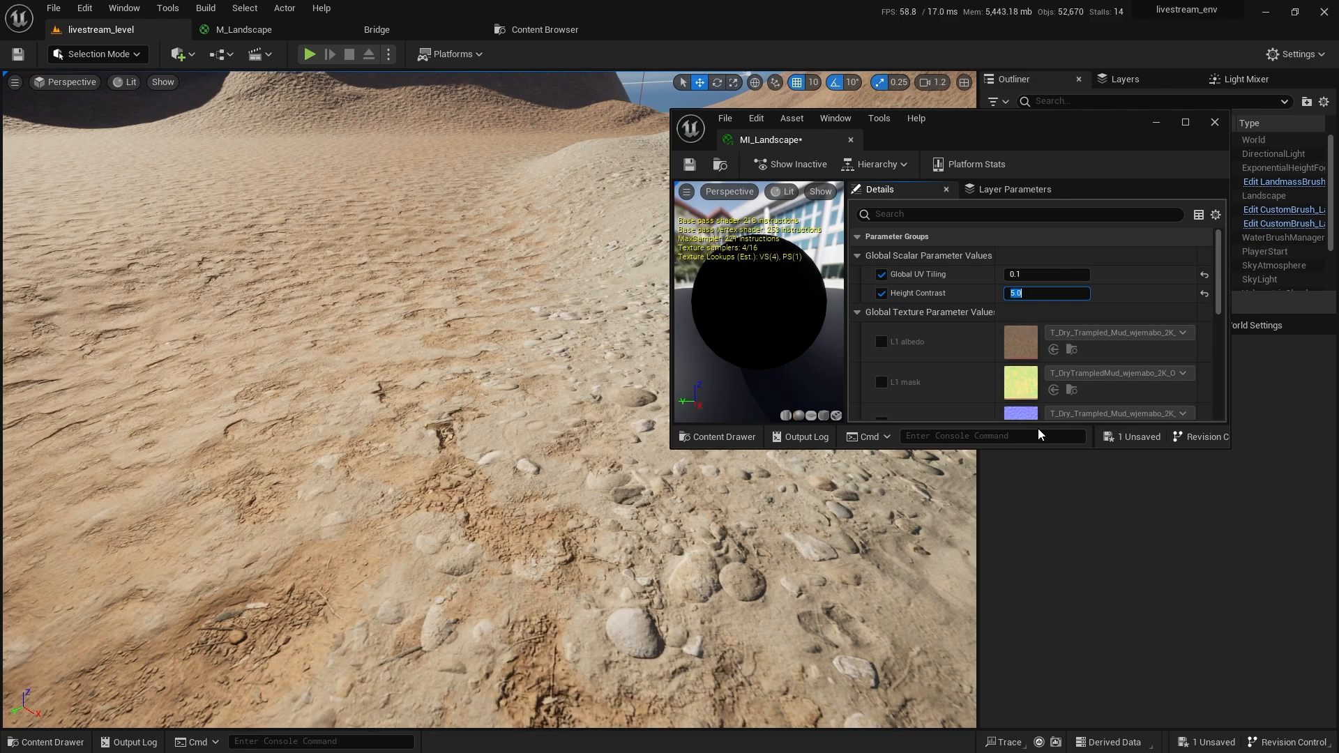
right_click_drag(698, 489, 502, 554)
scroll(669, 469, "up", 2)
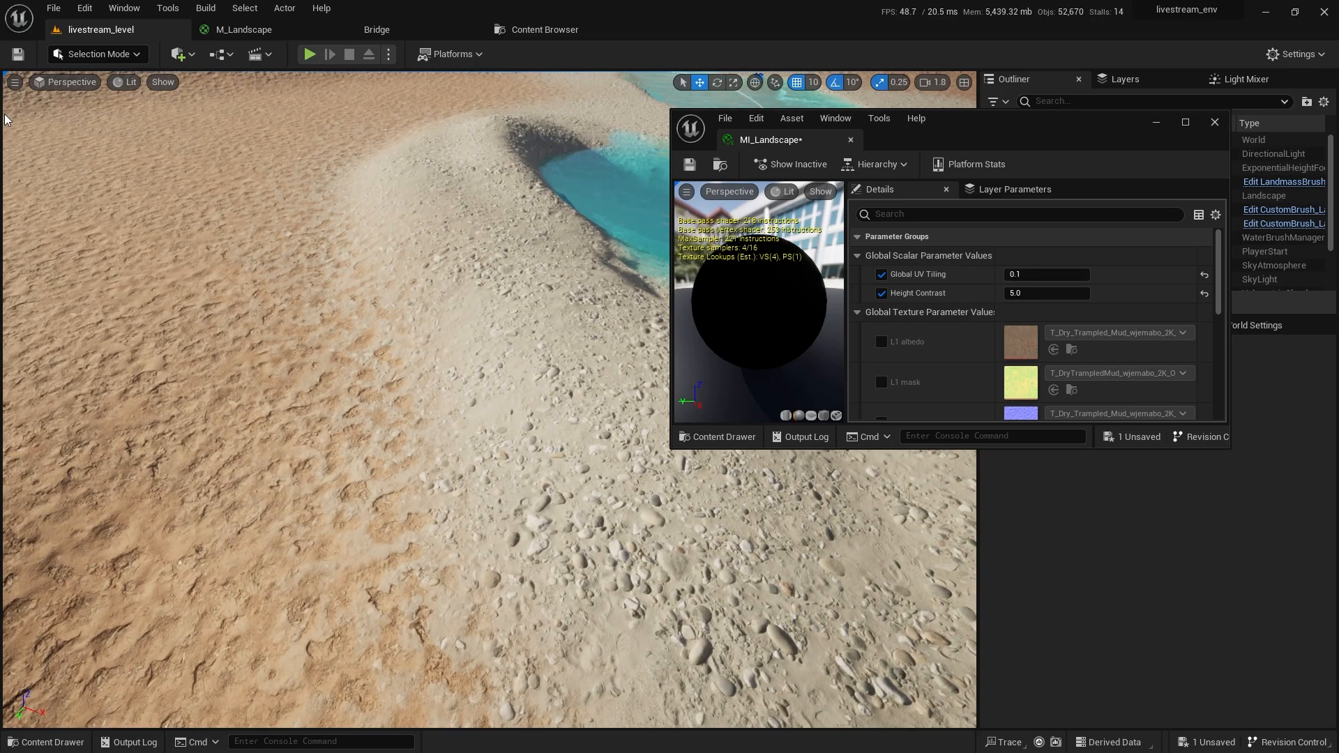
left_click(98, 53)
Enter Landscape mode, select the L1 layer, and reduce the brush size.
left_click(91, 92)
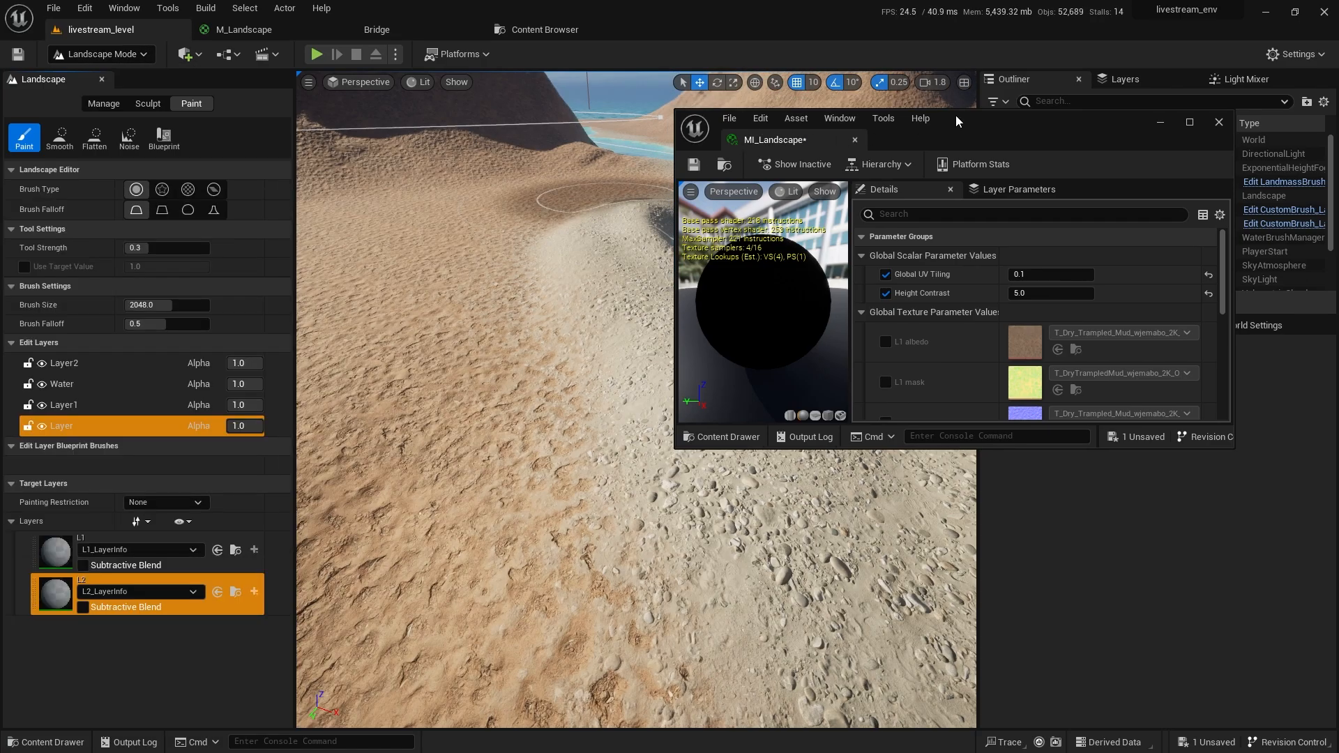
left_click_drag(956, 115, 1130, 180)
right_click_drag(628, 418, 614, 460)
left_click(59, 553)
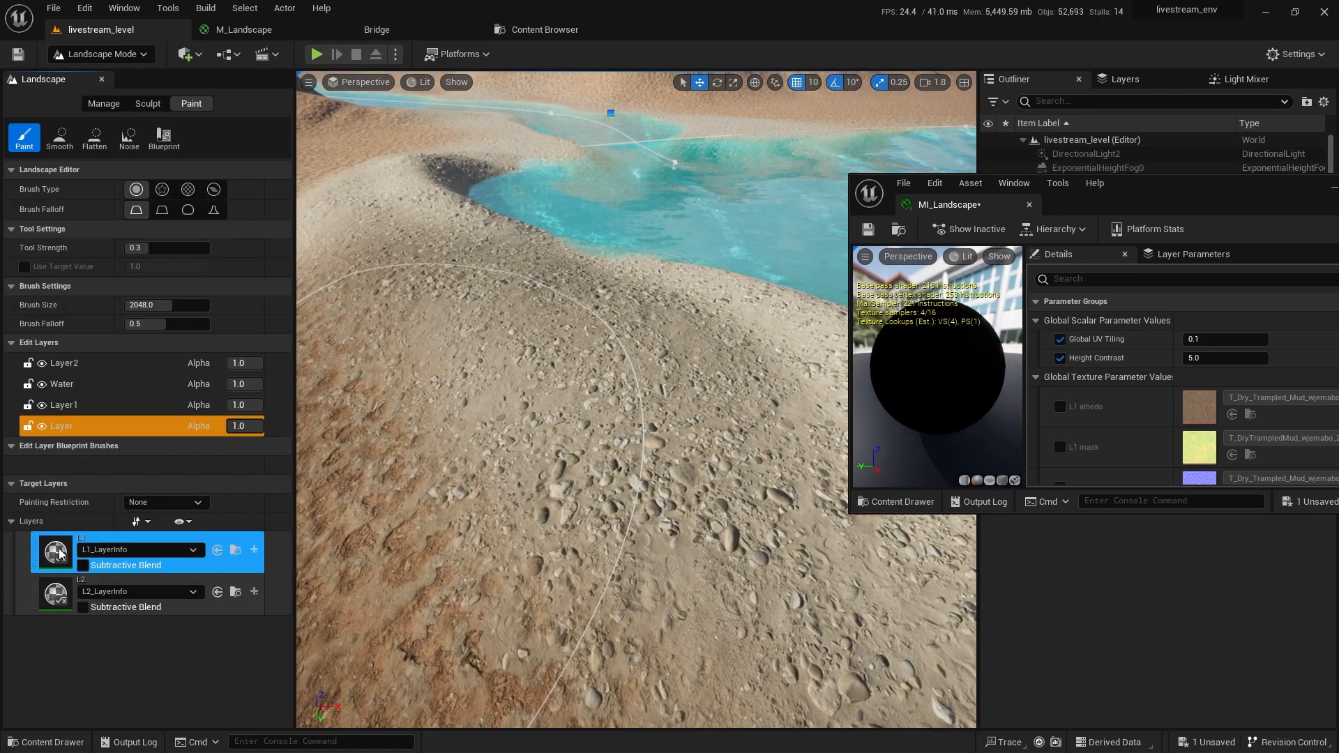
left_click_drag(167, 305, 139, 305)
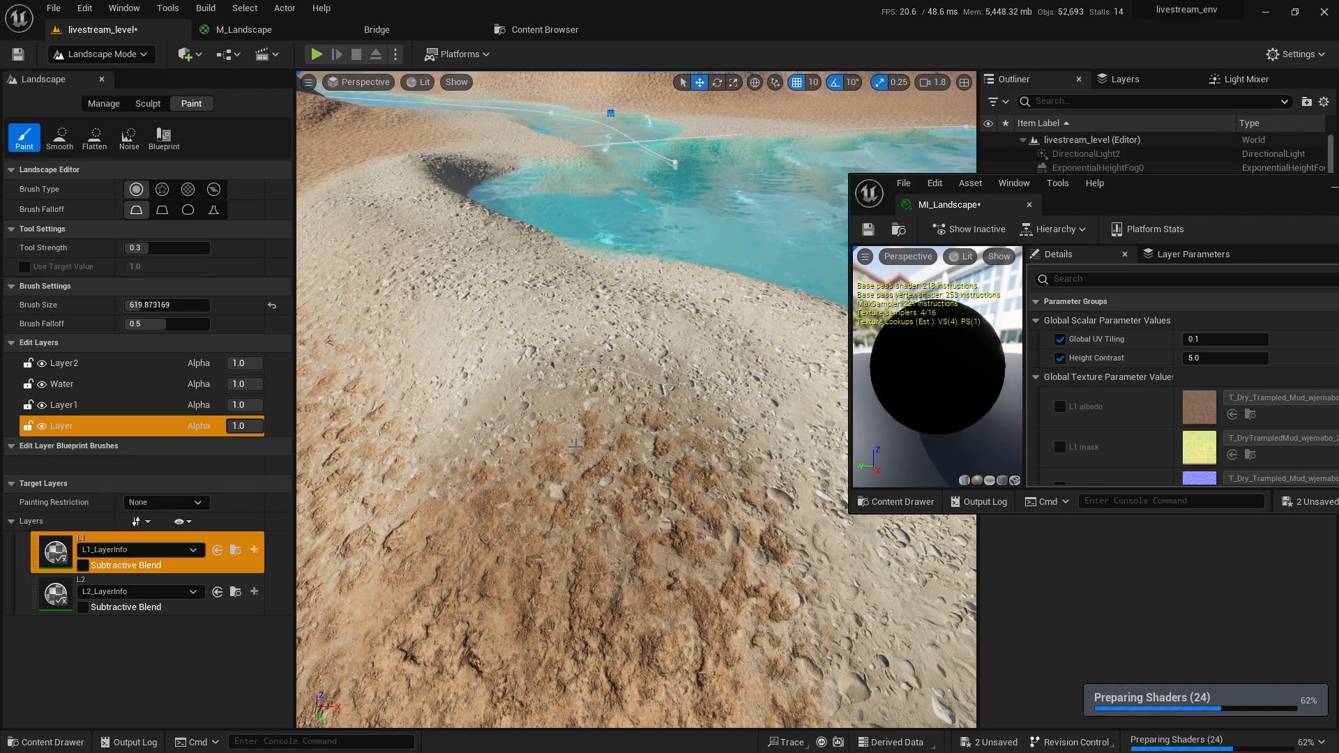
Paint L1 ground patches across the sandy bank near the water.
left_click_drag(575, 446, 600, 392)
mouse_move(602, 297)
right_mouse_down()
mouse_move(609, 253)
mouse_move(606, 307)
mouse_move(592, 317)
right_mouse_up()
left_click_drag(592, 317, 594, 281)
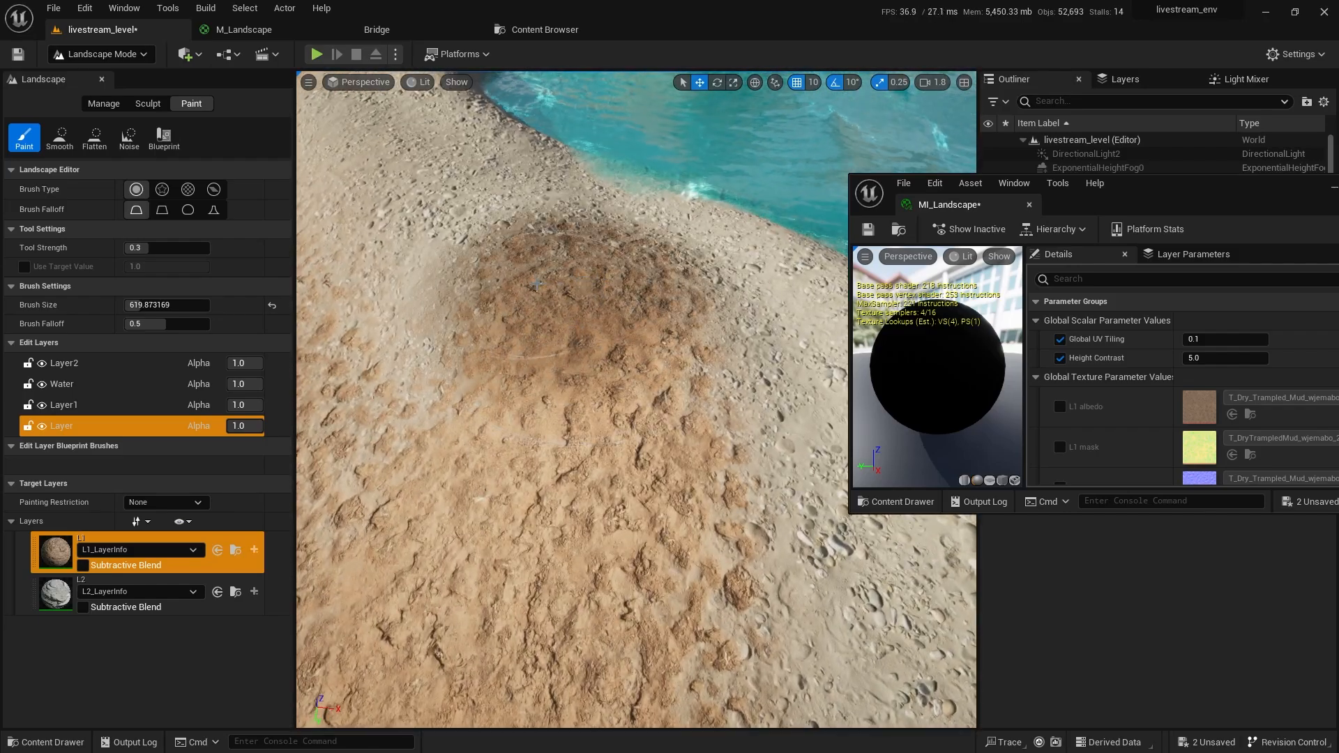
mouse_move(533, 274)
right_mouse_down()
mouse_move(534, 230)
mouse_move(537, 279)
right_mouse_up()
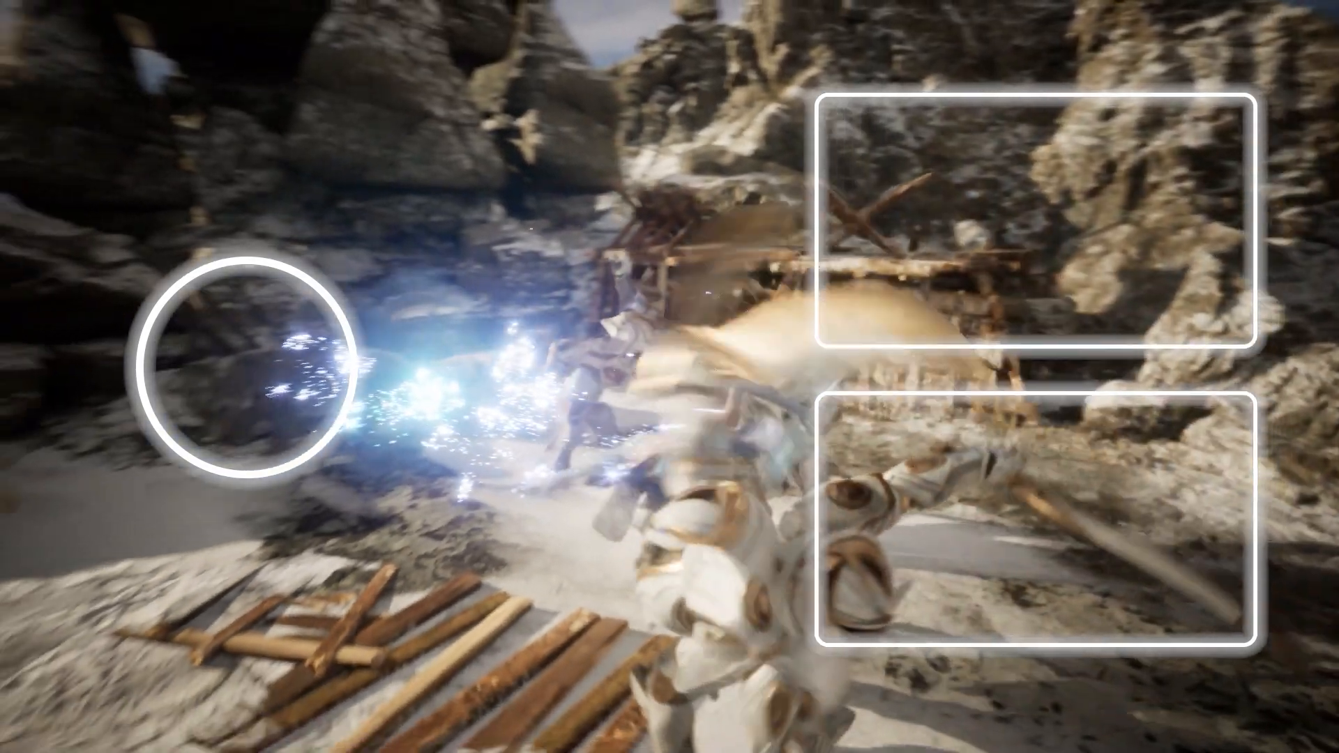